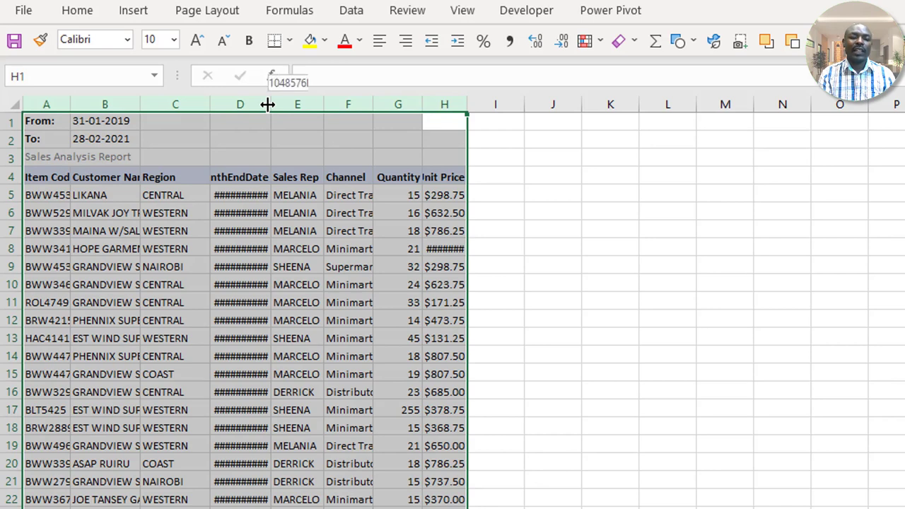
AutoFit the widths of columns A to H to their contents in the sales report
{"action": "double_click", "coordinate": [267, 105]}
{"action": "left_click", "coordinate": [302, 279]}
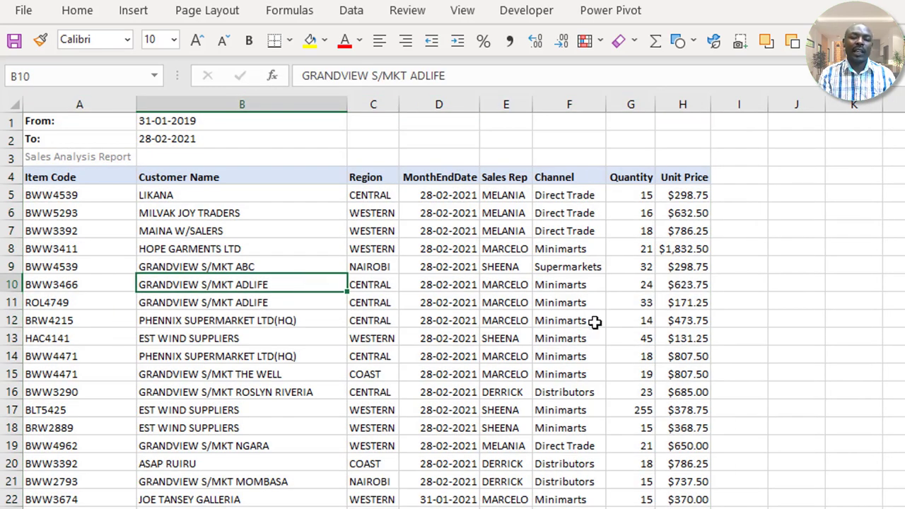
{"action": "left_click", "coordinate": [439, 286]}
{"action": "left_click", "coordinate": [205, 248]}
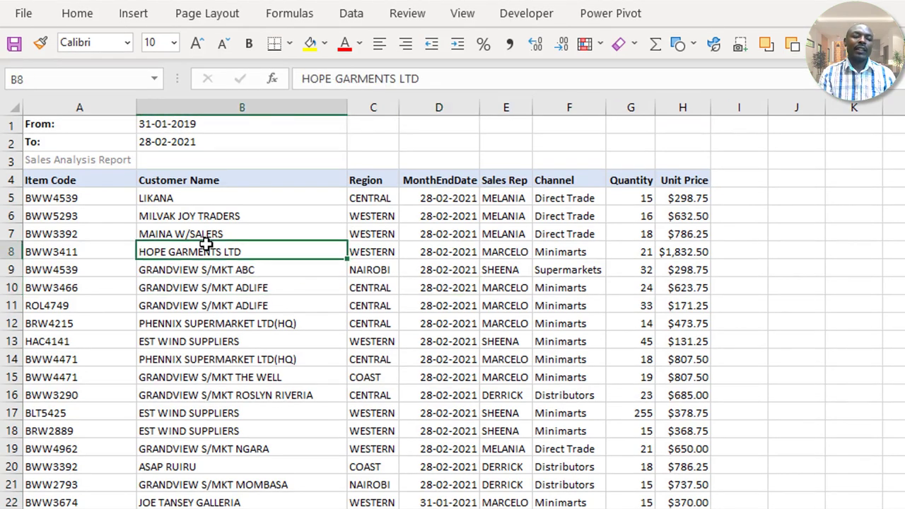
Examine the sales rows further down the sheet to check whether the column headings stay in view, and return to the first record
{"action": "key", "text": "Down"}
{"action": "key", "text": "Down"}
{"action": "key", "text": "Down"}
{"action": "key", "text": "Down"}
{"action": "key", "text": "Down"}
{"action": "key", "text": "Down"}
{"action": "key", "text": "Down"}
{"action": "key", "text": "Down"}
{"action": "key", "text": "Down"}
{"action": "key", "text": "Down"}
{"action": "key", "text": "Down"}
{"action": "key", "text": "Down"}
{"action": "key", "text": "Down"}
{"action": "key", "text": "Down"}
{"action": "key", "text": "Down"}
{"action": "key", "text": "Down"}
{"action": "key", "text": "Down"}
{"action": "key", "text": "Down"}
{"action": "key", "text": "Down"}
{"action": "key", "text": "Down"}
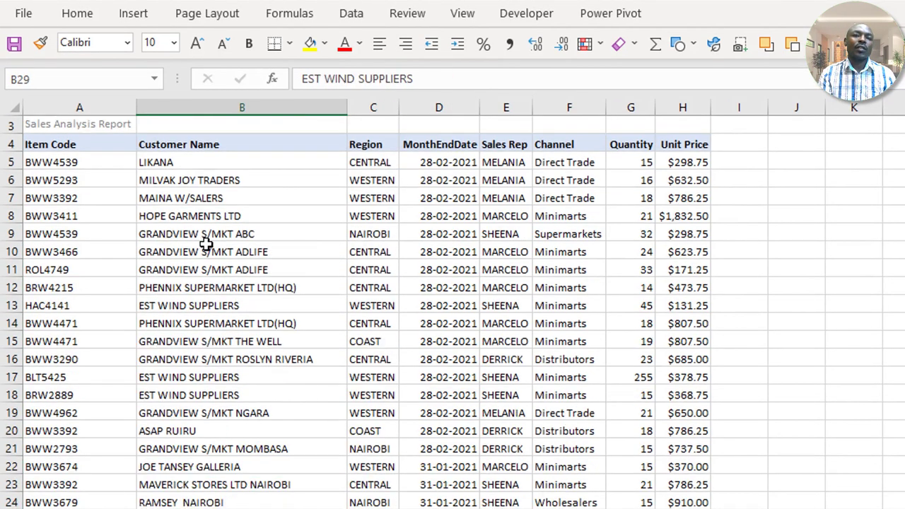
{"action": "key", "text": "Down"}
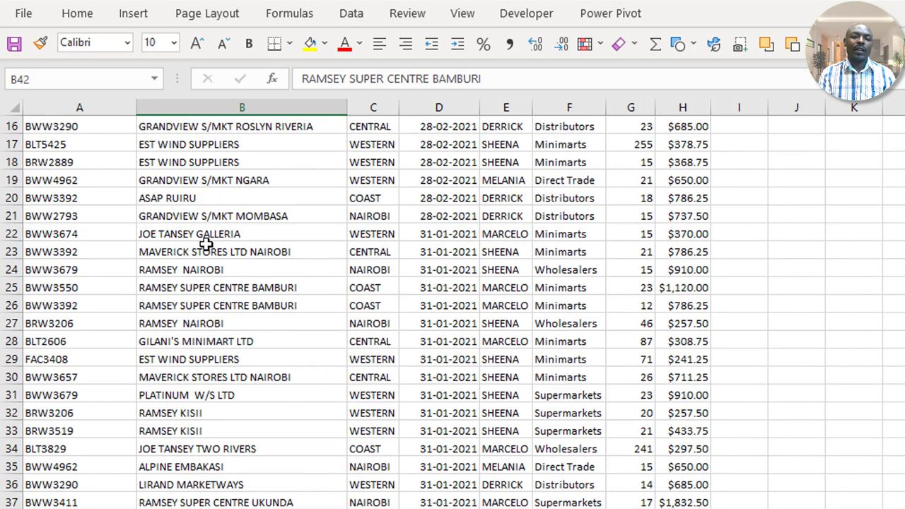
{"action": "key", "text": "Down"}
{"action": "key", "text": "Down"}
{"action": "key", "text": "Down"}
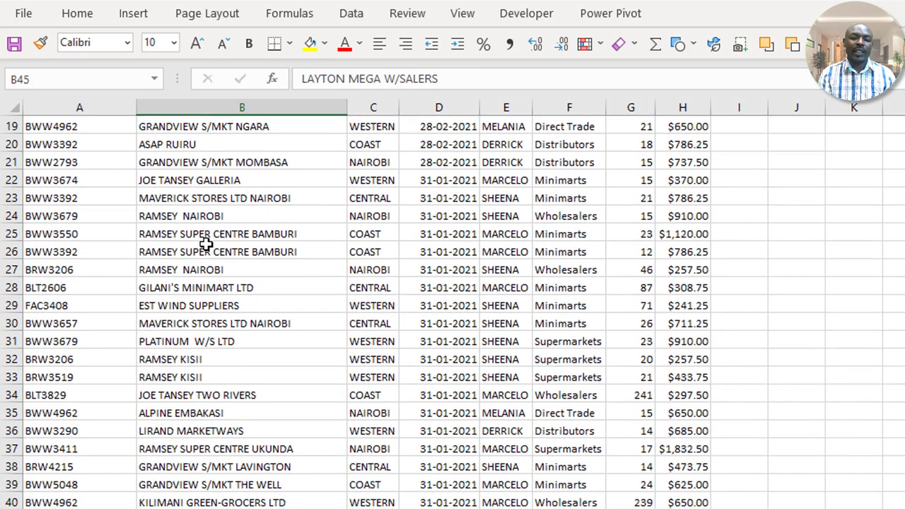
{"action": "left_click", "coordinate": [498, 267]}
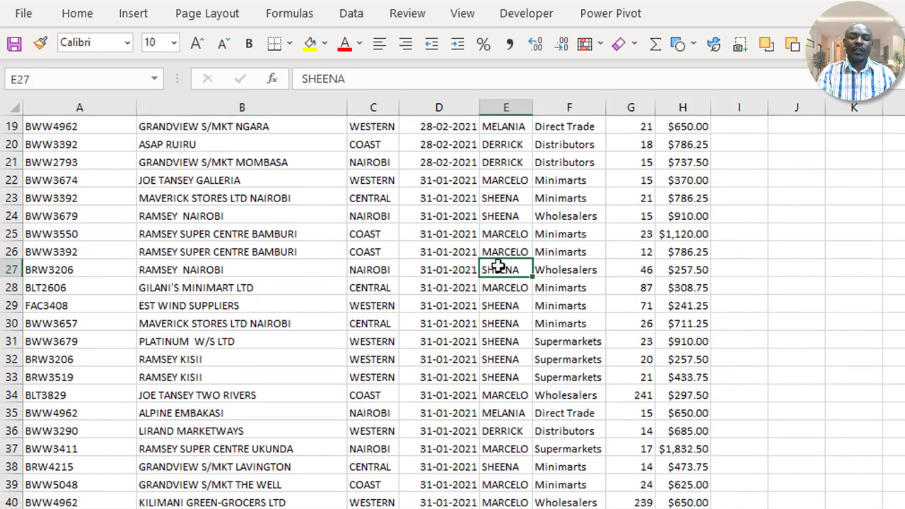
{"action": "key", "text": "ctrl+Home"}
{"action": "left_click", "coordinate": [220, 200]}
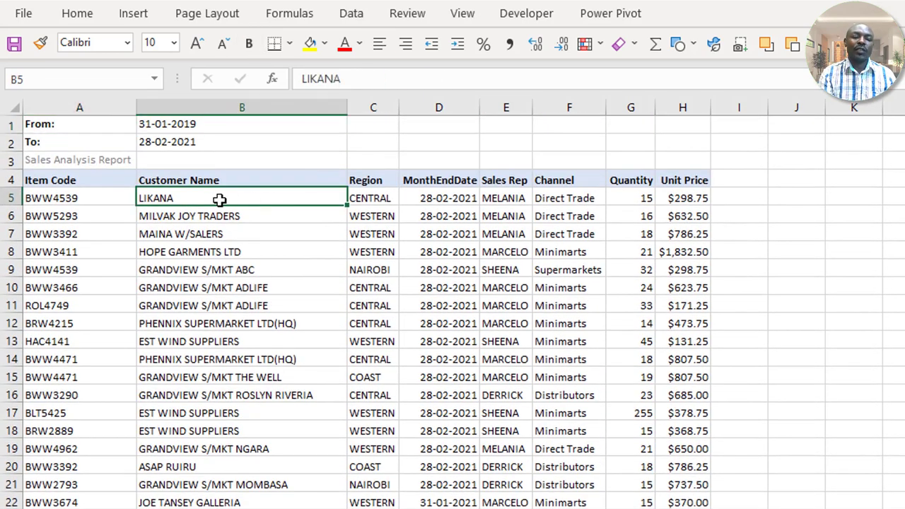
{"action": "left_click_drag", "start_coordinate": [67, 177], "coordinate": [162, 121]}
{"action": "left_click", "coordinate": [63, 155]}
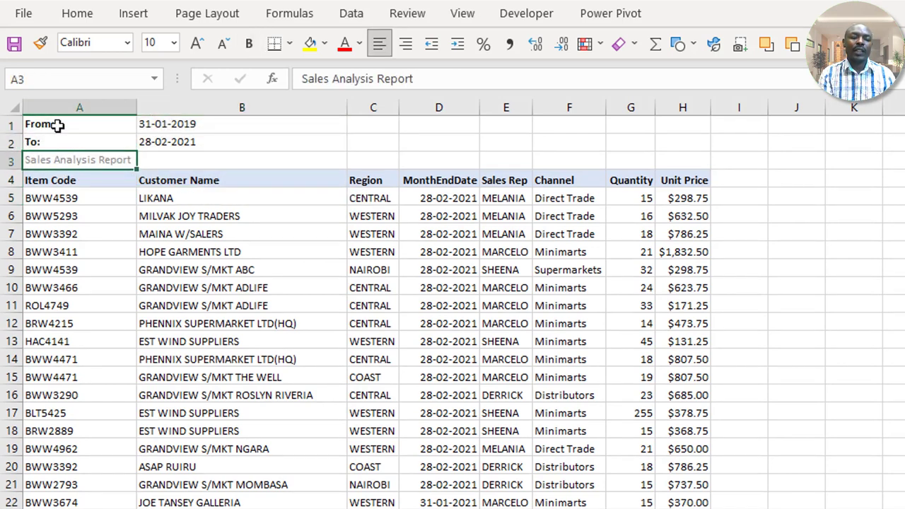
{"action": "left_click_drag", "start_coordinate": [61, 125], "coordinate": [700, 194]}
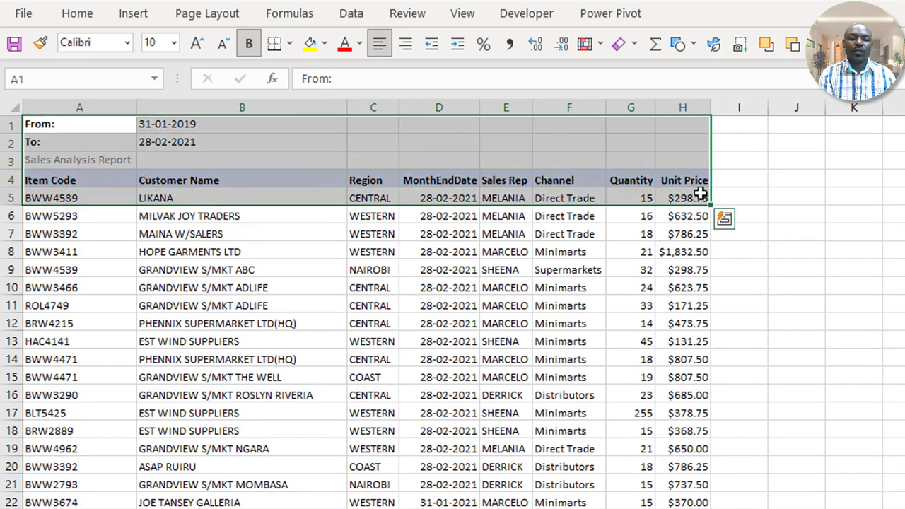
{"action": "left_click", "coordinate": [477, 265]}
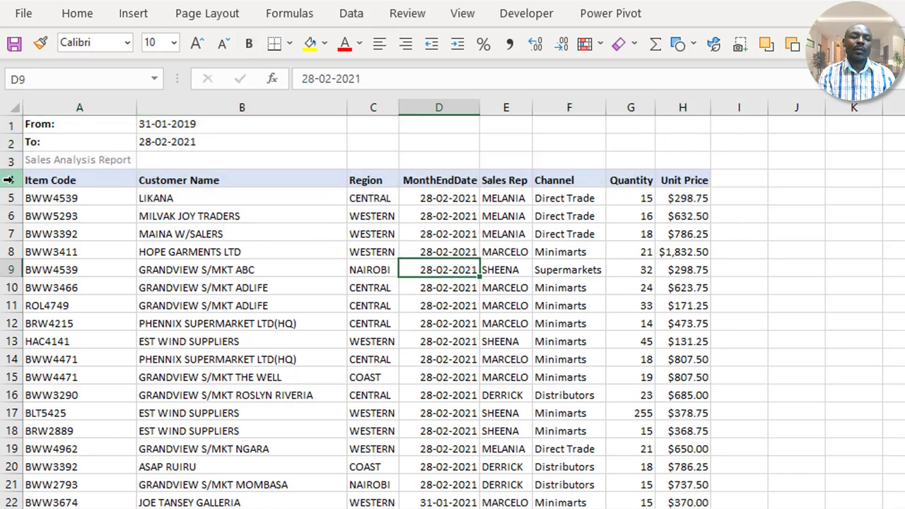
Freeze the panes above row 5 so that rows 1 to 4 stay in place while scrolling
{"action": "left_click", "coordinate": [7, 216]}
{"action": "left_click", "coordinate": [7, 198]}
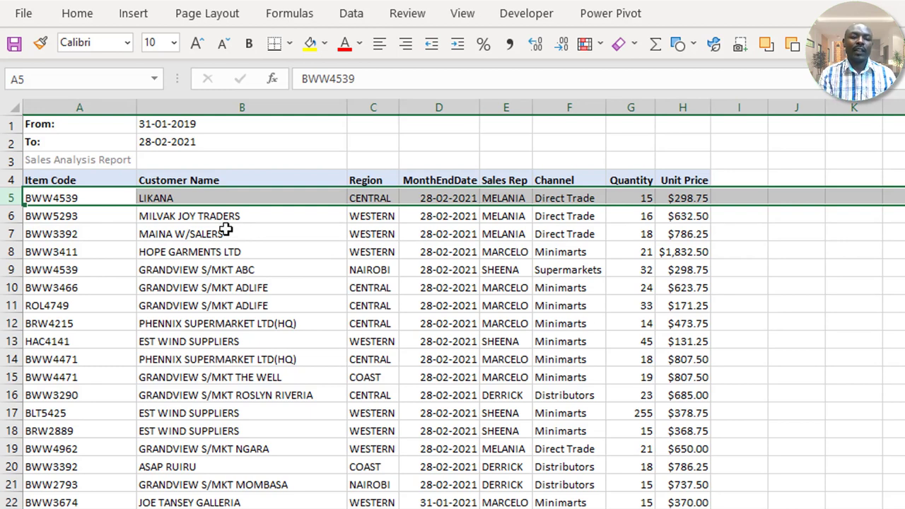
{"action": "left_click", "coordinate": [462, 16]}
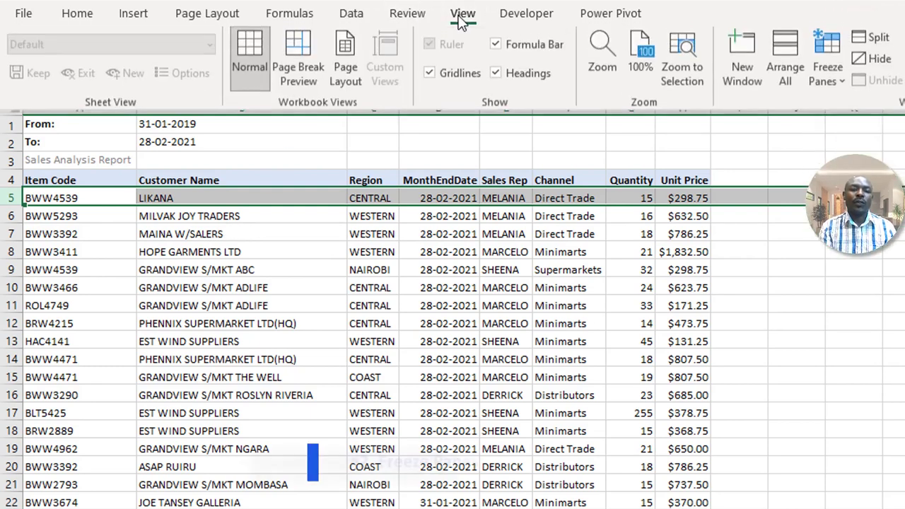
{"action": "left_click", "coordinate": [831, 84]}
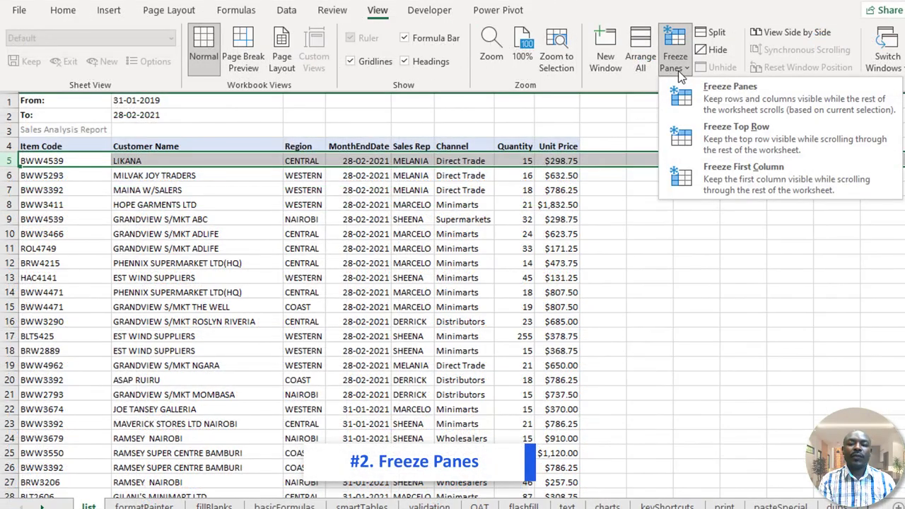
{"action": "left_click", "coordinate": [752, 103]}
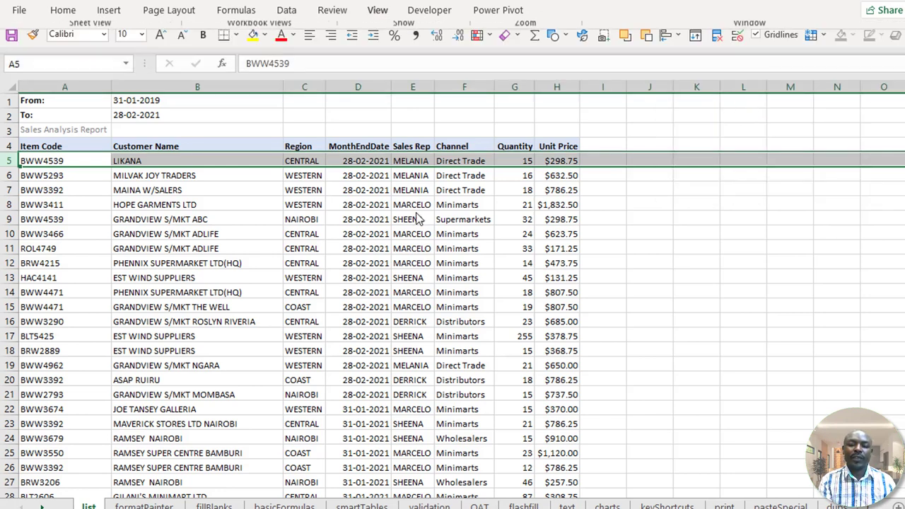
{"action": "left_click", "coordinate": [422, 210]}
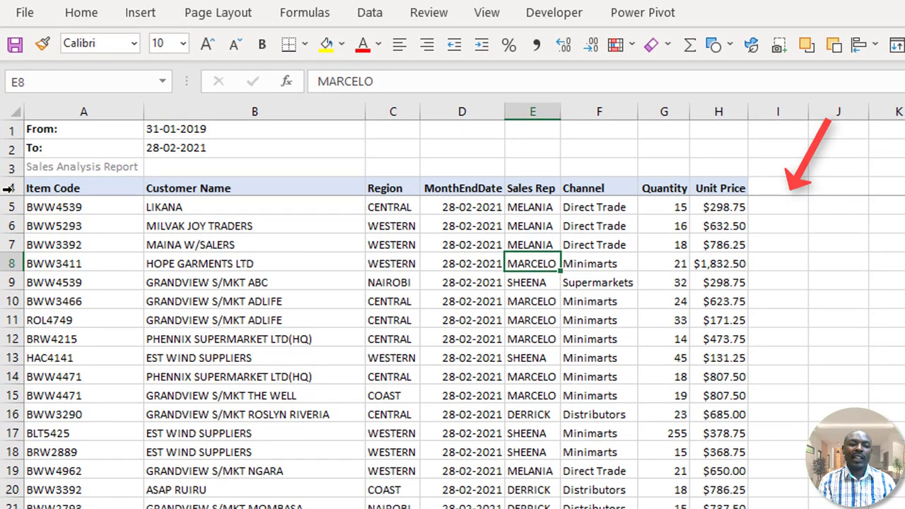
Check the frozen rows 1 to 4 while going down through the sales records, and return to the first record
{"action": "left_click_drag", "start_coordinate": [7, 188], "coordinate": [14, 130]}
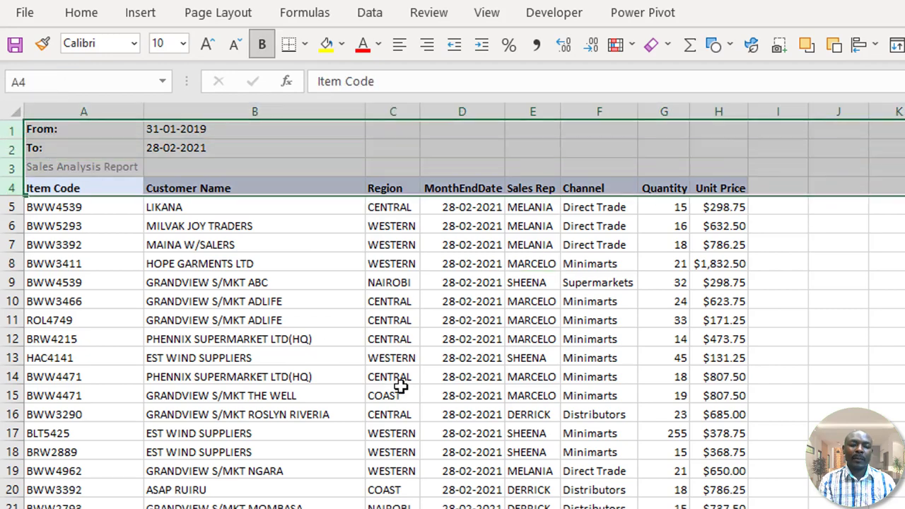
{"action": "left_click", "coordinate": [400, 390]}
{"action": "key", "text": "Down"}
{"action": "key", "text": "Down"}
{"action": "key", "text": "Down"}
{"action": "key", "text": "Down"}
{"action": "key", "text": "Down"}
{"action": "key", "text": "Down"}
{"action": "key", "text": "Down"}
{"action": "key", "text": "Down"}
{"action": "key", "text": "Down"}
{"action": "key", "text": "Down"}
{"action": "key", "text": "Down"}
{"action": "key", "text": "Down"}
{"action": "key", "text": "Down"}
{"action": "key", "text": "Down"}
{"action": "key", "text": "Down"}
{"action": "key", "text": "Down"}
{"action": "key", "text": "Down"}
{"action": "key", "text": "Down"}
{"action": "key", "text": "Down"}
{"action": "key", "text": "Down"}
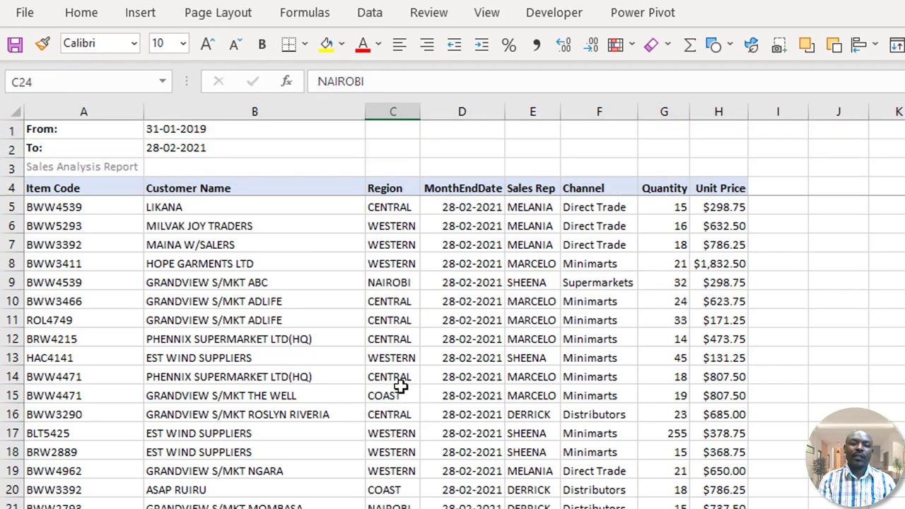
{"action": "key", "text": "Down"}
{"action": "key", "text": "Down"}
{"action": "key", "text": "Down"}
{"action": "key", "text": "Down"}
{"action": "key", "text": "Down"}
{"action": "key", "text": "Down"}
{"action": "key", "text": "Down"}
{"action": "key", "text": "Down"}
{"action": "key", "text": "Down"}
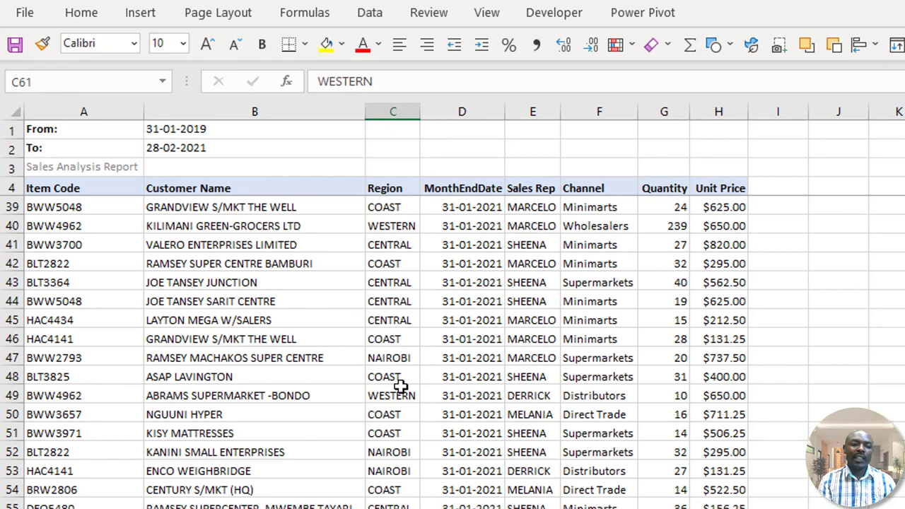
{"action": "key", "text": "Down"}
{"action": "key", "text": "Down"}
{"action": "key", "text": "Down"}
{"action": "key", "text": "Down"}
{"action": "key", "text": "Down"}
{"action": "key", "text": "Down"}
{"action": "key", "text": "Down"}
{"action": "key", "text": "Down"}
{"action": "key", "text": "Down"}
{"action": "key", "text": "Down"}
{"action": "key", "text": "Down"}
{"action": "key", "text": "Down"}
{"action": "key", "text": "Down"}
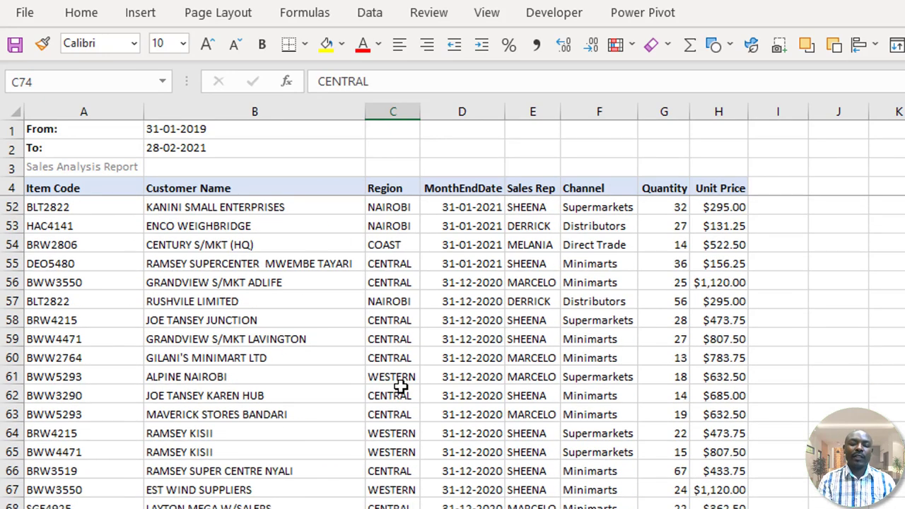
{"action": "key", "text": "ctrl+Home"}
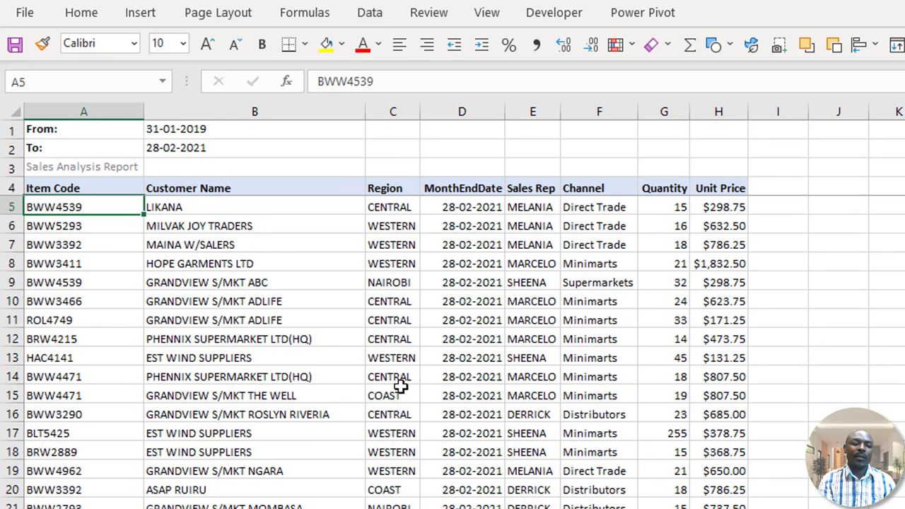
{"action": "left_click", "coordinate": [361, 234]}
{"action": "left_click", "coordinate": [237, 279]}
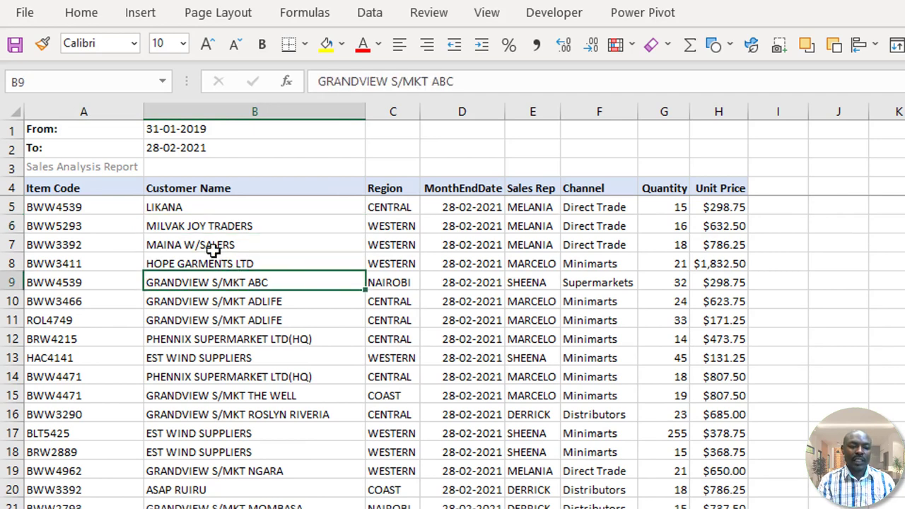
{"action": "left_click", "coordinate": [217, 339]}
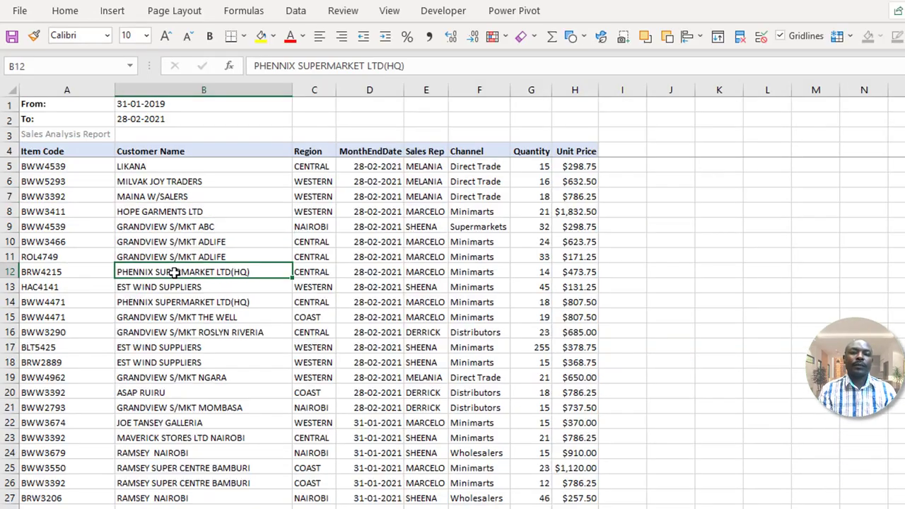
{"action": "left_click", "coordinate": [210, 195]}
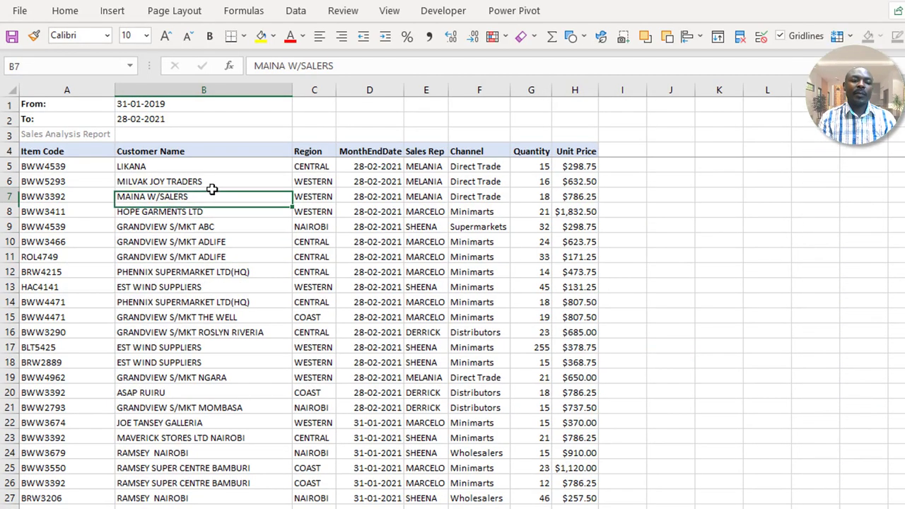
{"action": "left_click", "coordinate": [374, 286]}
{"action": "left_click_drag", "start_coordinate": [686, 196], "coordinate": [896, 396]}
{"action": "left_click", "coordinate": [746, 287]}
{"action": "left_click_drag", "start_coordinate": [717, 226], "coordinate": [869, 343]}
{"action": "left_click", "coordinate": [360, 216]}
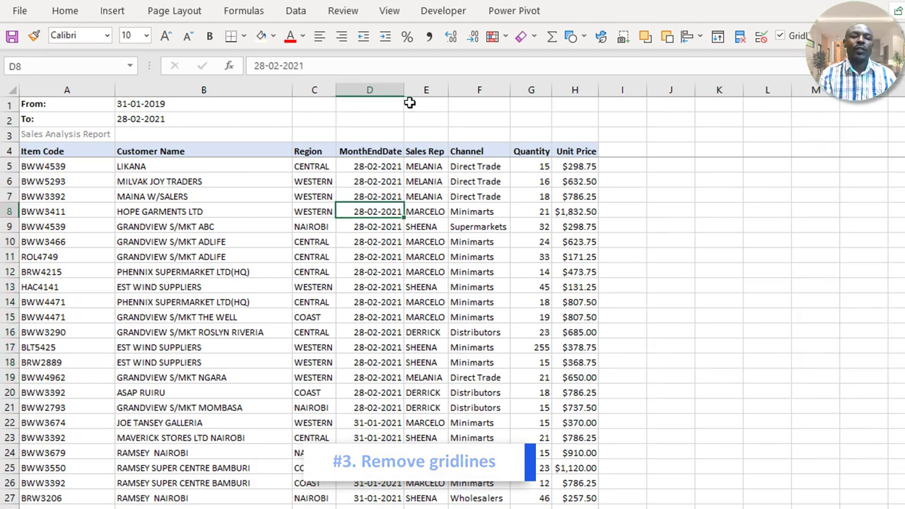
{"action": "left_click_drag", "start_coordinate": [689, 210], "coordinate": [899, 364]}
{"action": "left_click", "coordinate": [434, 287]}
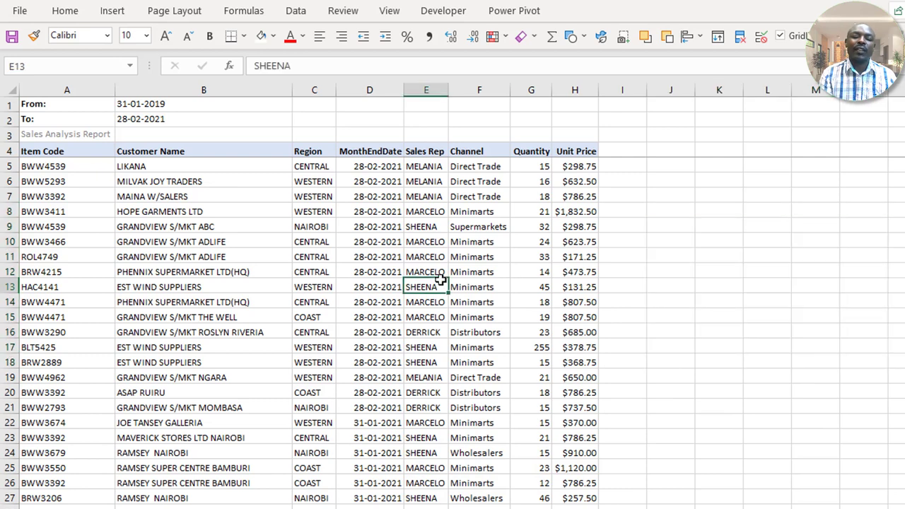
Hide the worksheet gridlines on the sales report sheet
{"action": "left_click", "coordinate": [214, 212]}
{"action": "left_click", "coordinate": [390, 14]}
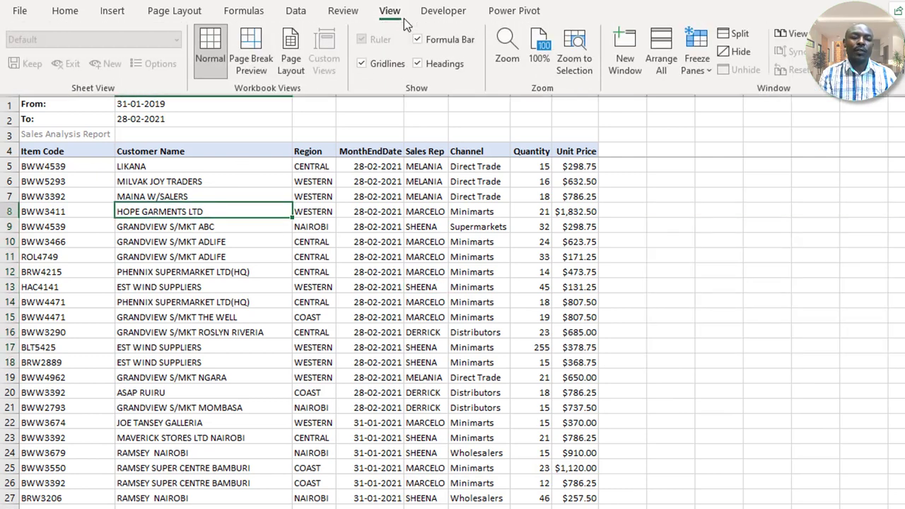
{"action": "left_click", "coordinate": [362, 64]}
{"action": "left_click", "coordinate": [578, 265]}
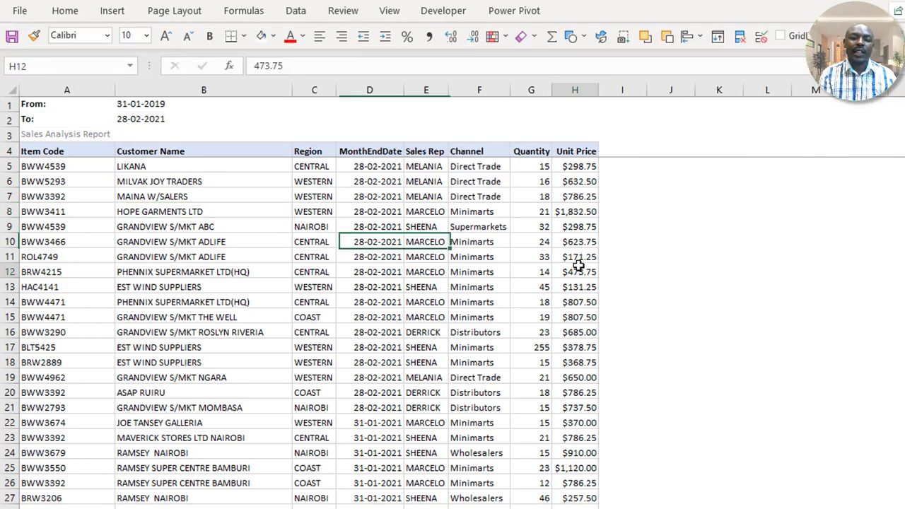
Inspect the empty area beside the sales table and the cells within the table with the gridlines hidden
{"action": "left_click", "coordinate": [723, 246]}
{"action": "left_click", "coordinate": [786, 210]}
{"action": "left_click_drag", "start_coordinate": [830, 268], "coordinate": [902, 385]}
{"action": "left_click", "coordinate": [690, 207]}
{"action": "left_click_drag", "start_coordinate": [771, 311], "coordinate": [740, 326]}
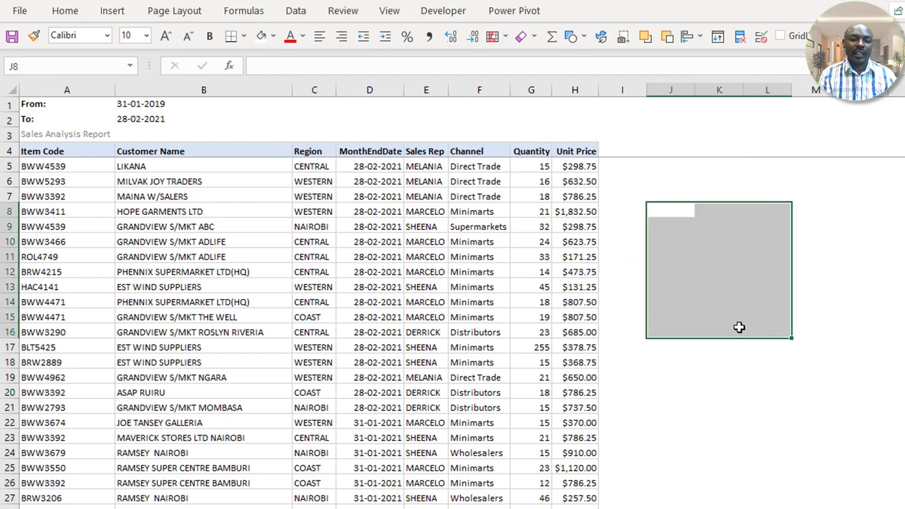
{"action": "left_click", "coordinate": [204, 212]}
{"action": "left_click_drag", "start_coordinate": [68, 167], "coordinate": [549, 434]}
{"action": "left_click", "coordinate": [202, 288]}
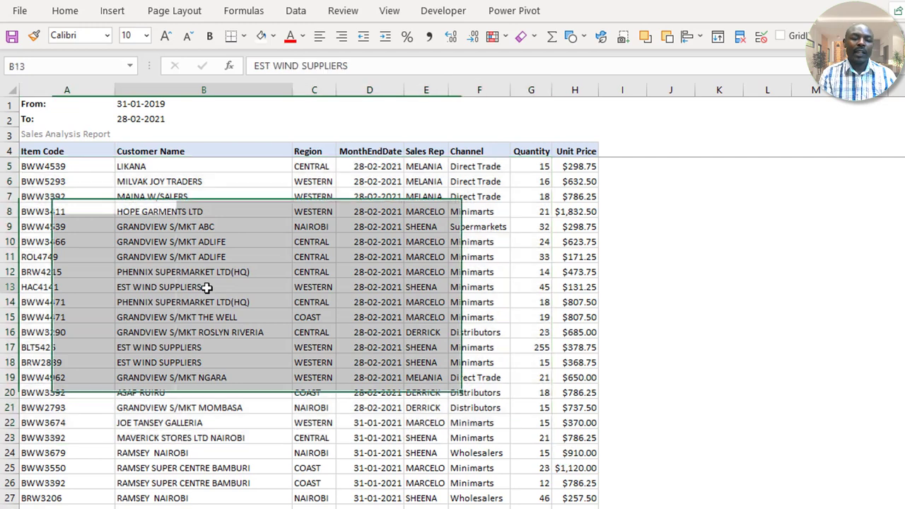
{"action": "left_click", "coordinate": [64, 164]}
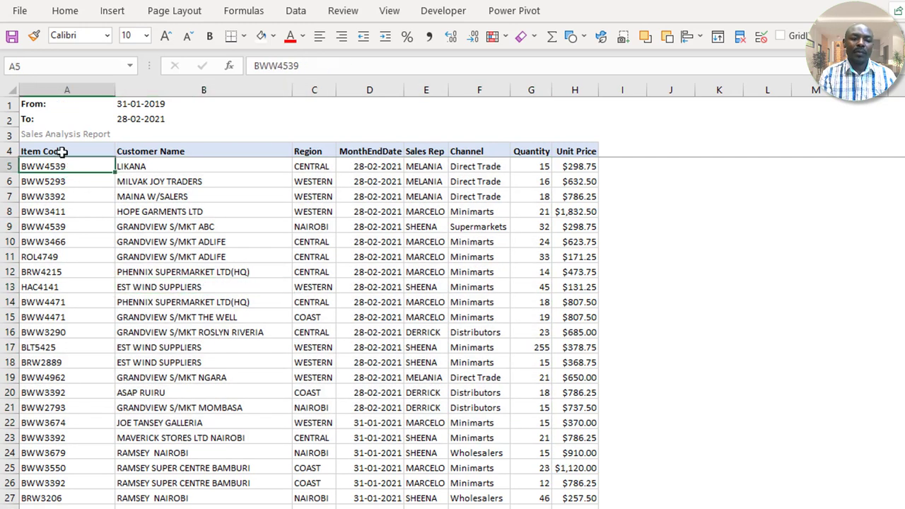
{"action": "left_click_drag", "start_coordinate": [61, 151], "coordinate": [584, 380]}
{"action": "left_click", "coordinate": [349, 257]}
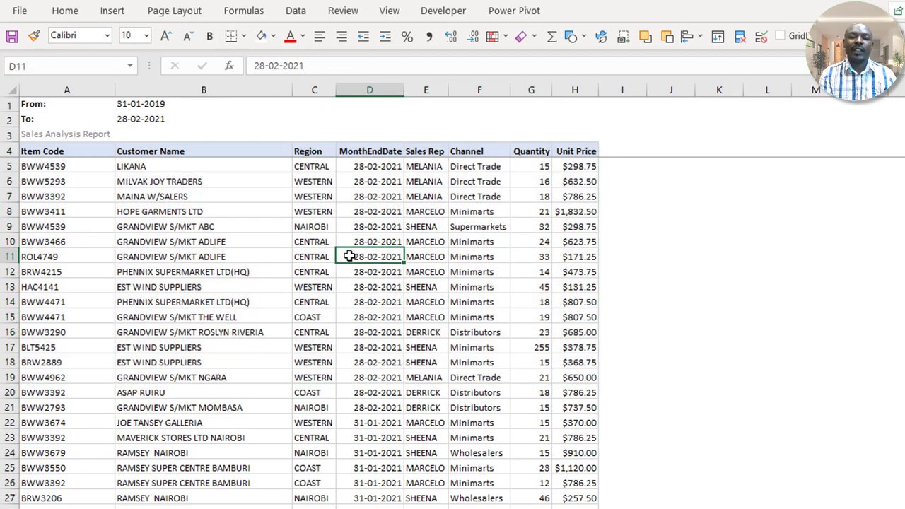
{"action": "left_click", "coordinate": [228, 194]}
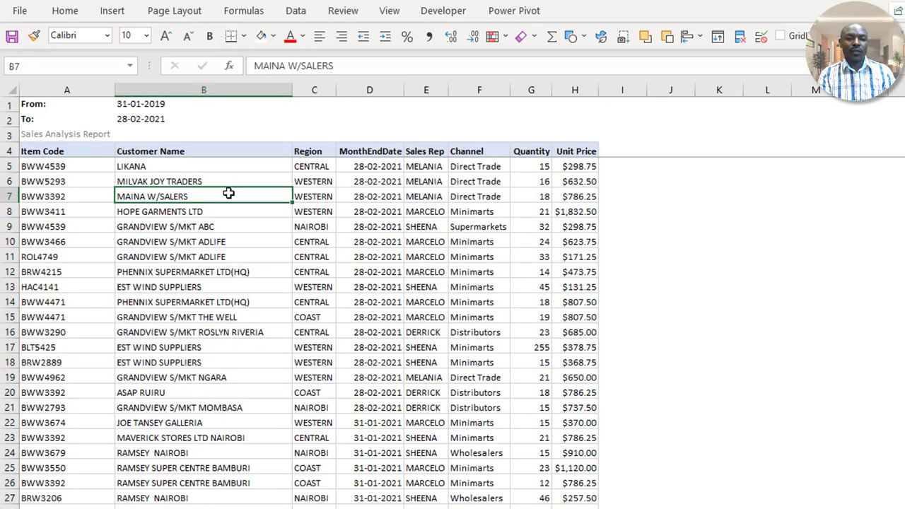
{"action": "left_click", "coordinate": [295, 272]}
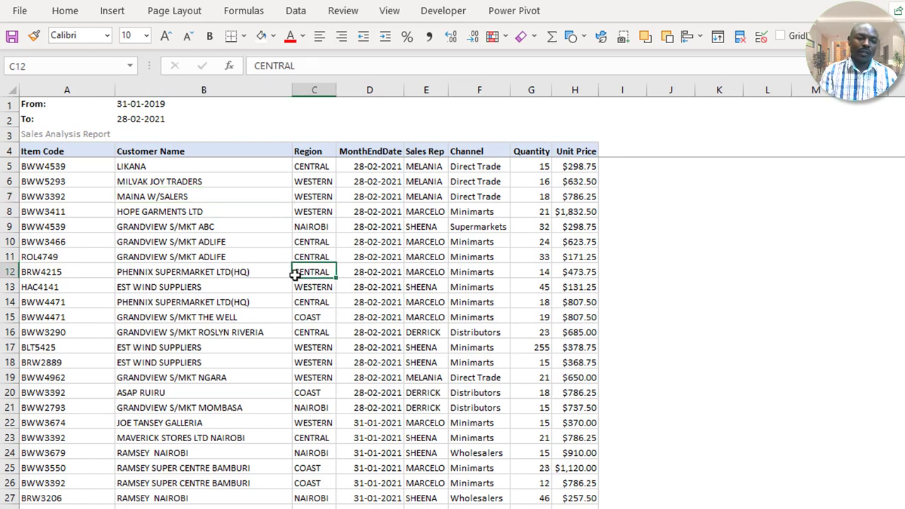
{"action": "left_click", "coordinate": [164, 232]}
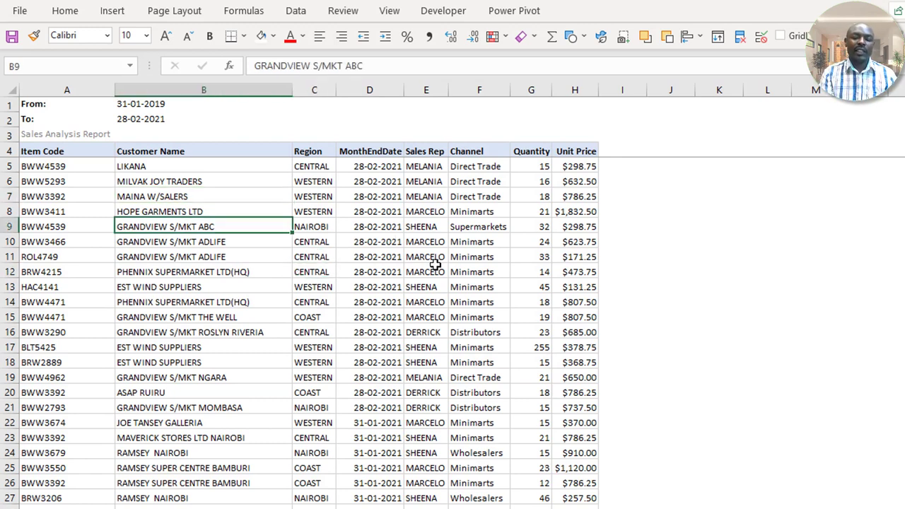
{"action": "left_click", "coordinate": [408, 205]}
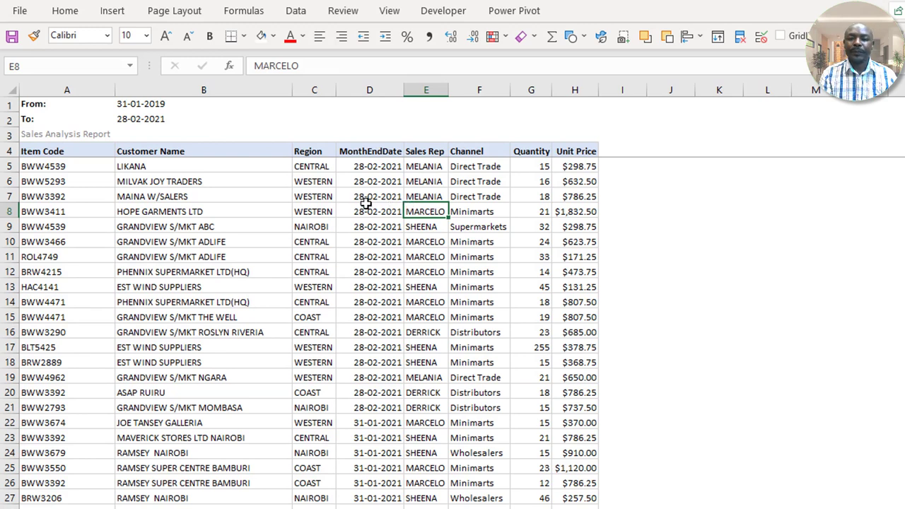
{"action": "left_click", "coordinate": [368, 286]}
{"action": "left_click", "coordinate": [199, 283]}
{"action": "left_click", "coordinate": [197, 212]}
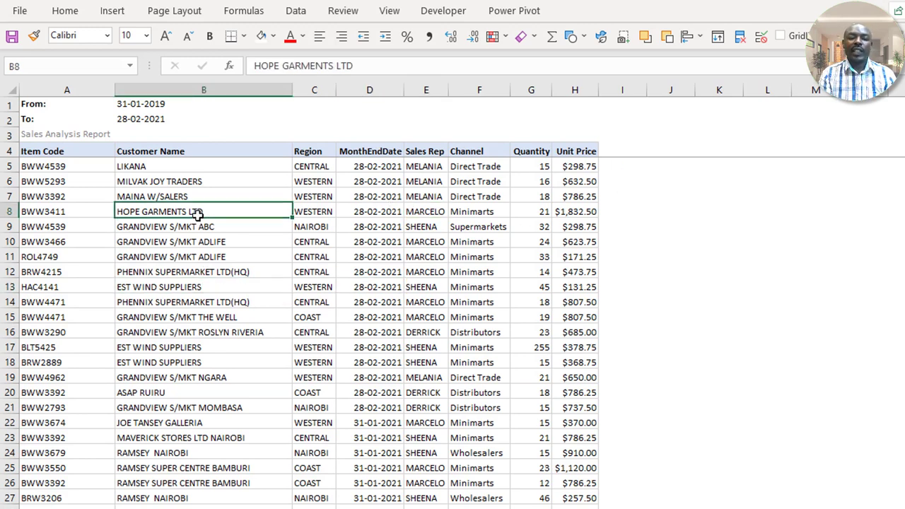
{"action": "left_click", "coordinate": [58, 227]}
{"action": "left_click", "coordinate": [239, 223]}
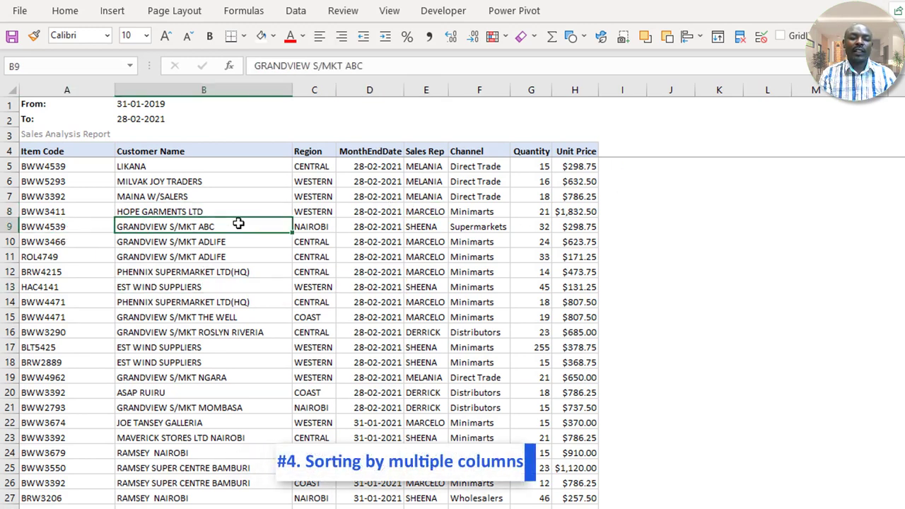
{"action": "right_click", "coordinate": [215, 199]}
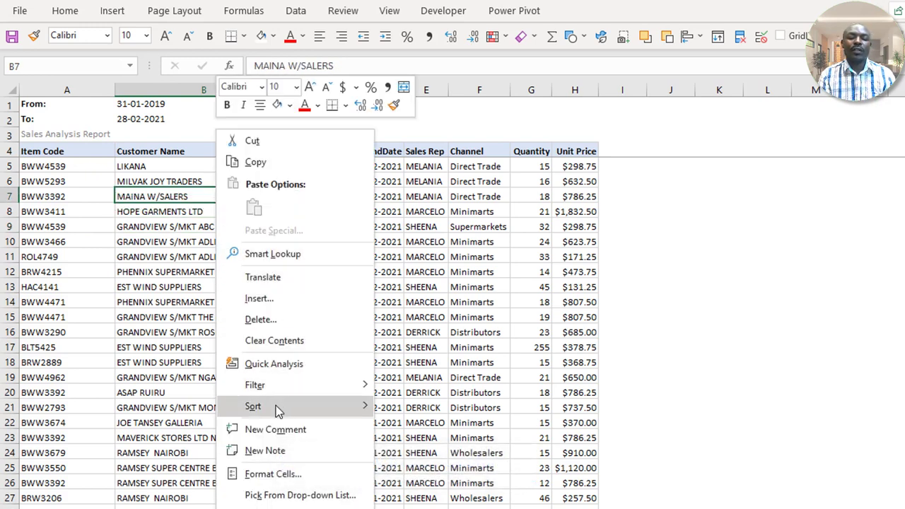
{"action": "mouse_move", "coordinate": [278, 412]}
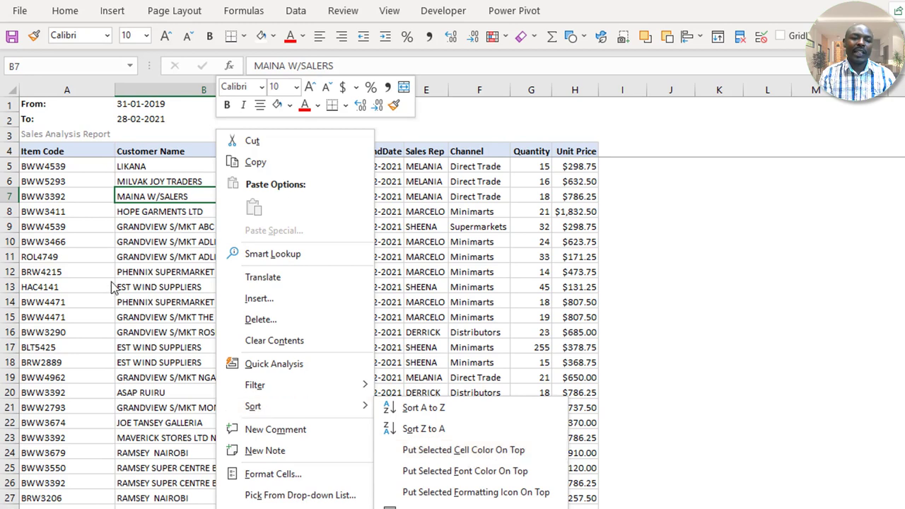
{"action": "left_click", "coordinate": [116, 258]}
{"action": "left_click", "coordinate": [157, 222]}
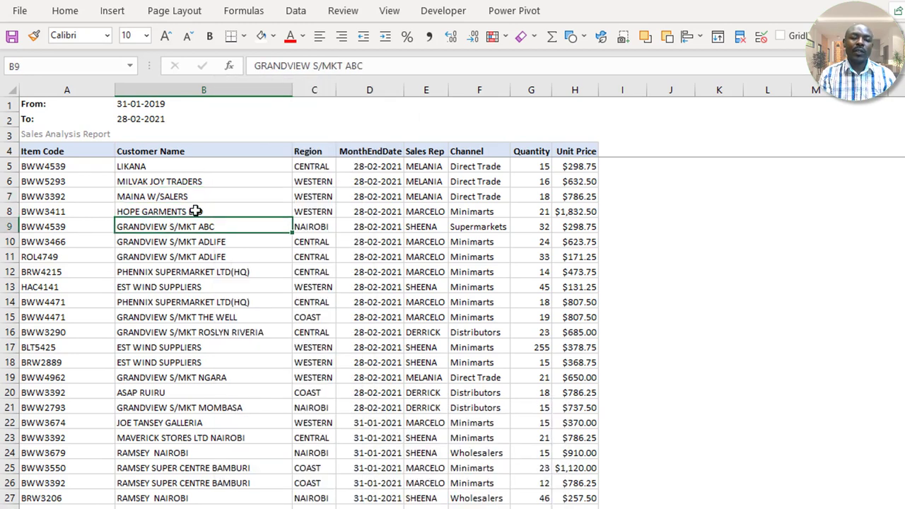
Start a custom sort of the sales table with Region as the first level, on cell values, ordered Z to A
{"action": "left_click", "coordinate": [199, 197]}
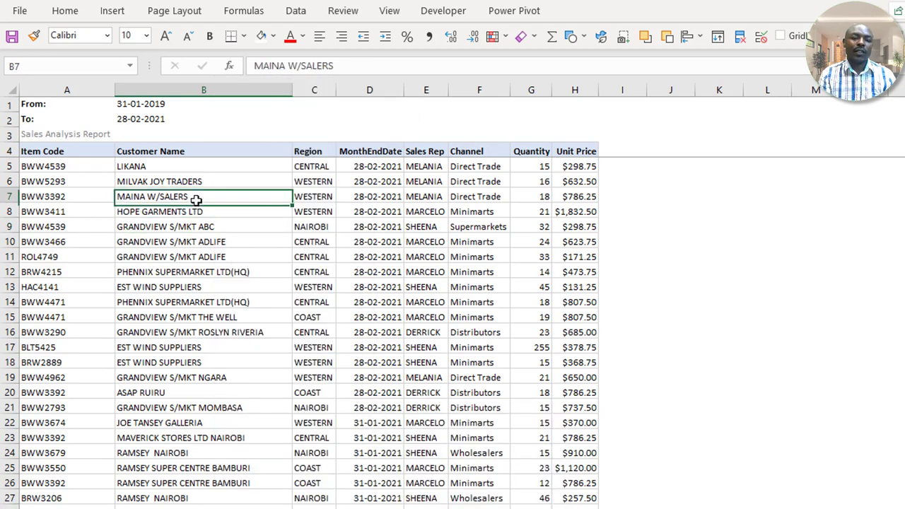
{"action": "left_click", "coordinate": [296, 12]}
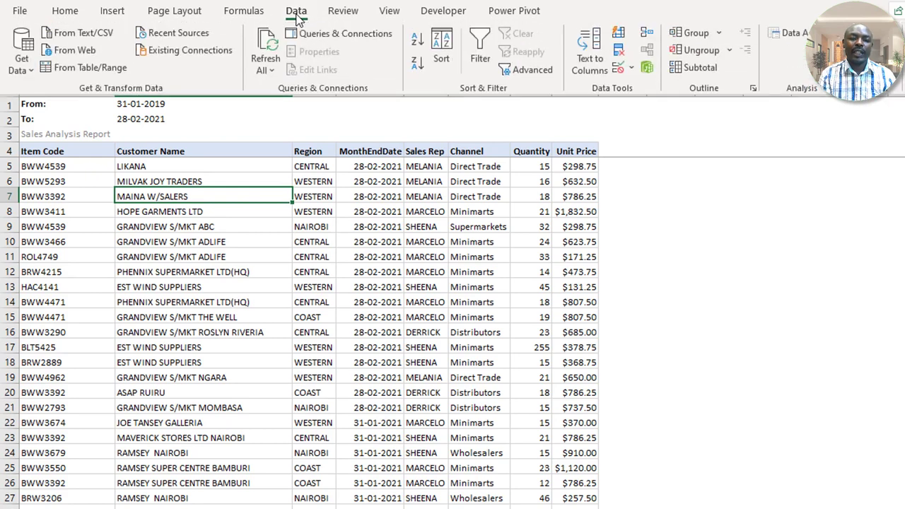
{"action": "left_click", "coordinate": [452, 49]}
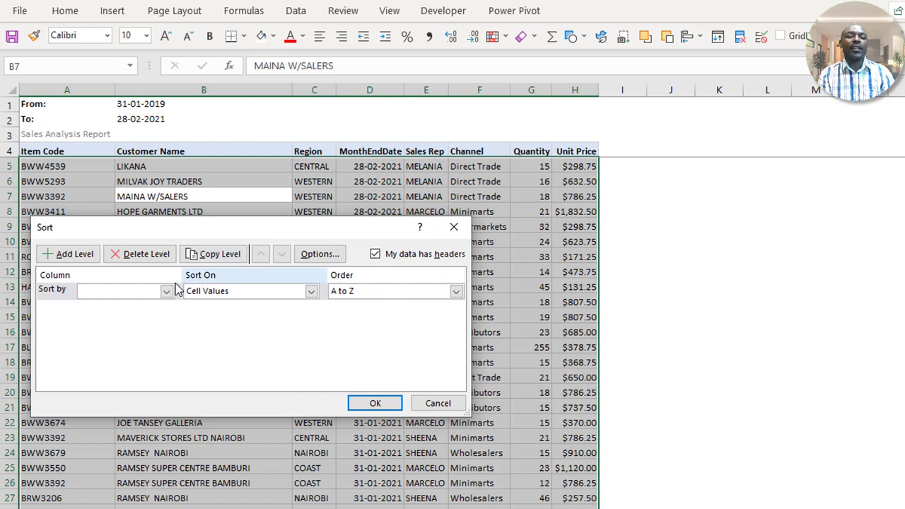
{"action": "left_click", "coordinate": [115, 294]}
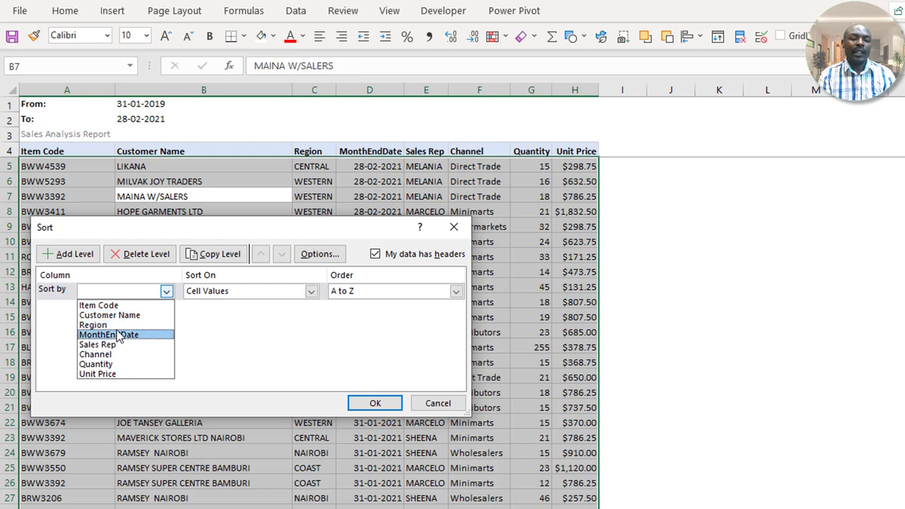
{"action": "left_click", "coordinate": [114, 325]}
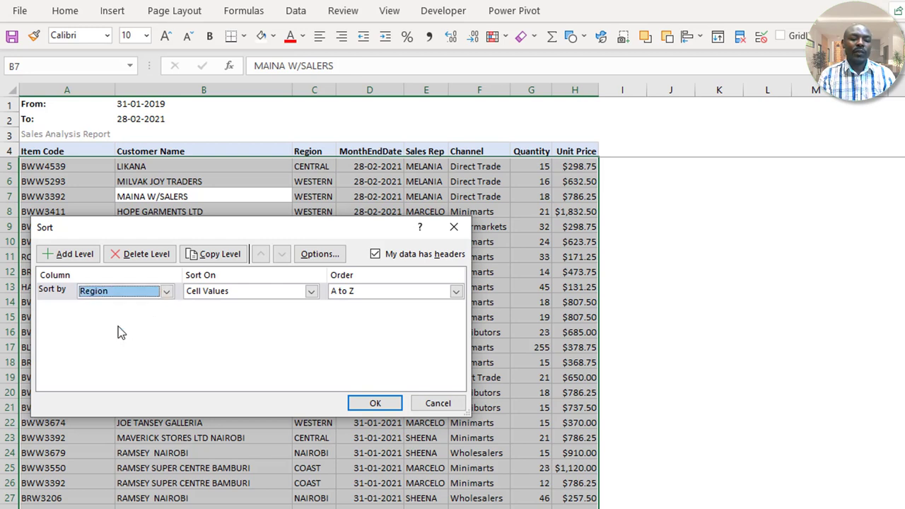
{"action": "left_click", "coordinate": [400, 297]}
{"action": "left_click", "coordinate": [379, 318]}
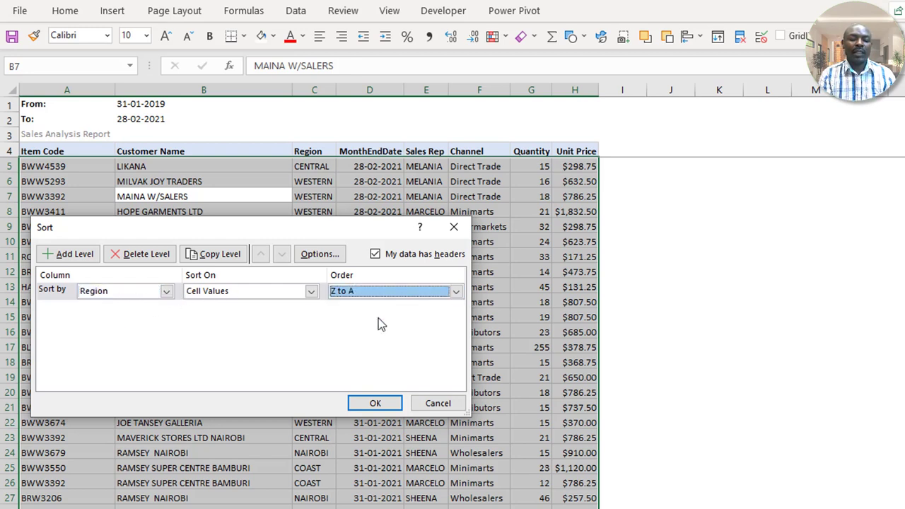
Add a second sort level on Sales Rep, using cell values in A to Z order
{"action": "left_click", "coordinate": [83, 255]}
{"action": "left_click", "coordinate": [97, 309]}
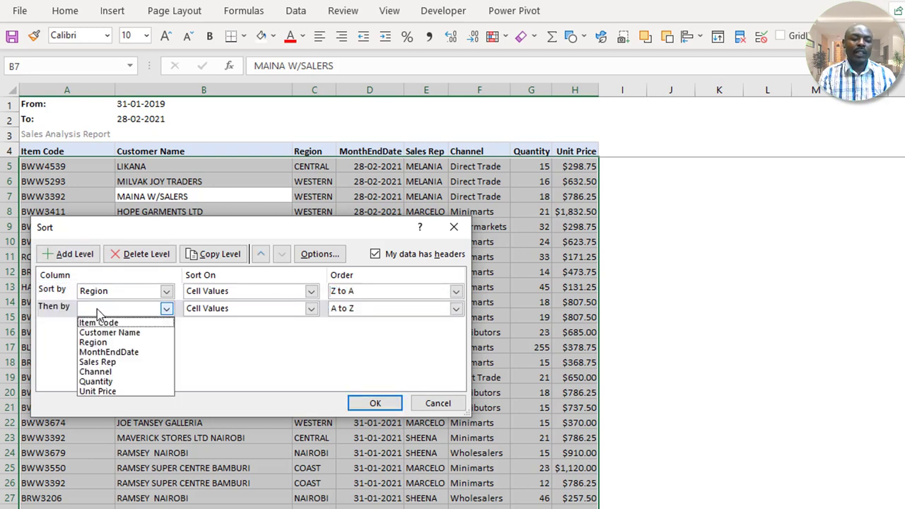
{"action": "left_click", "coordinate": [97, 362]}
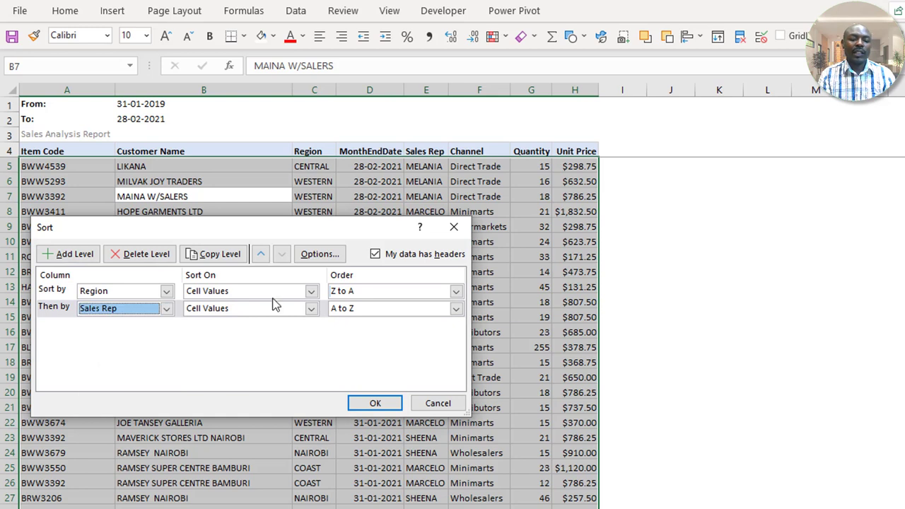
Add a third sort level on Channel, ordered Z to A, and apply the sort to the sales table
{"action": "left_click", "coordinate": [71, 253]}
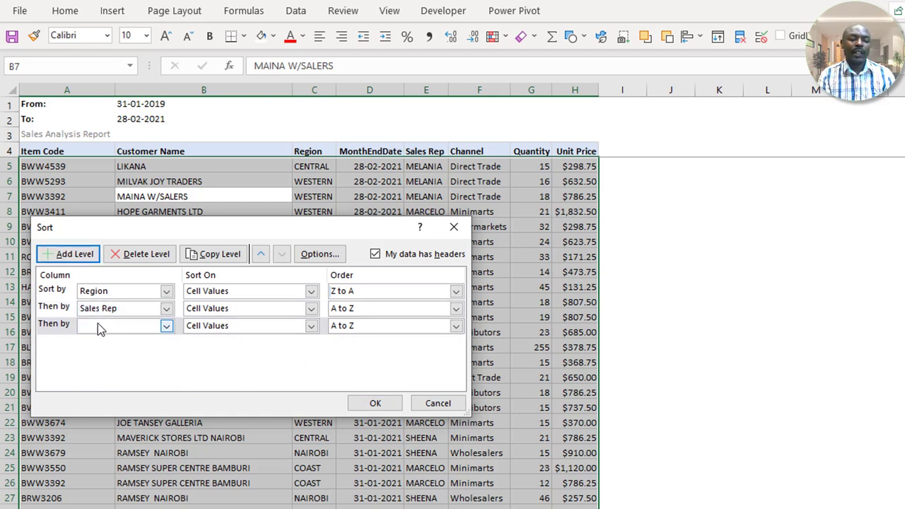
{"action": "left_click", "coordinate": [99, 327]}
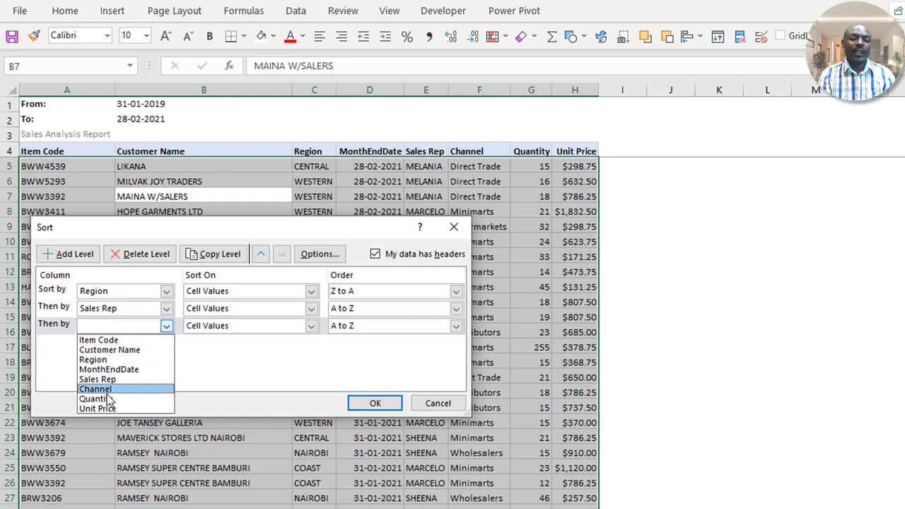
{"action": "left_click", "coordinate": [110, 399]}
{"action": "left_click", "coordinate": [100, 330]}
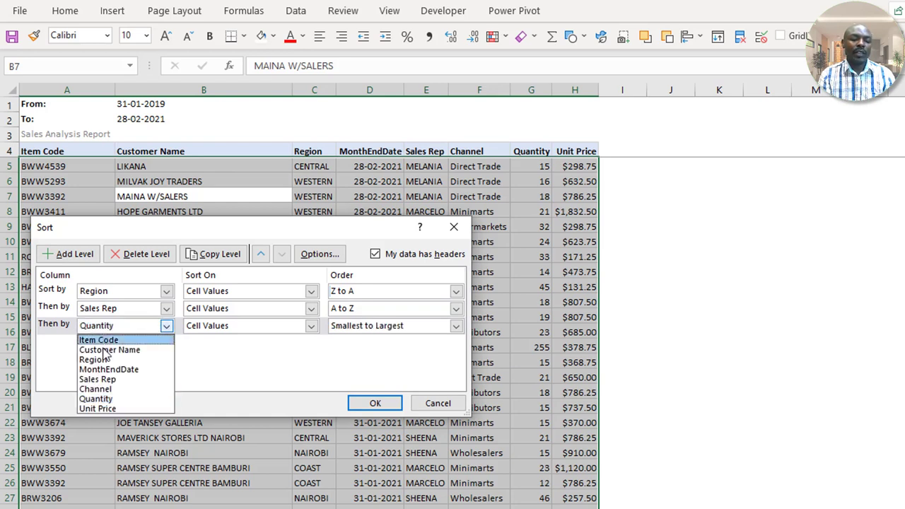
{"action": "left_click", "coordinate": [96, 389]}
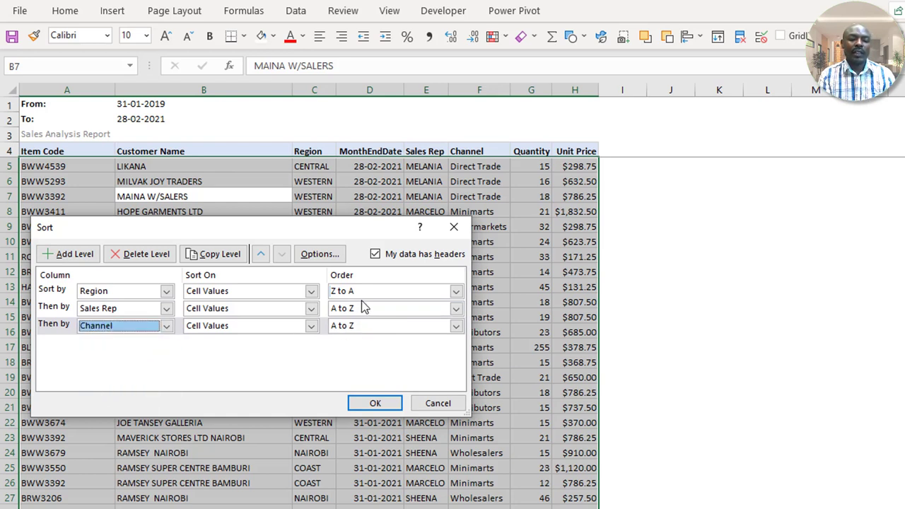
{"action": "left_click", "coordinate": [357, 329]}
{"action": "left_click", "coordinate": [357, 350]}
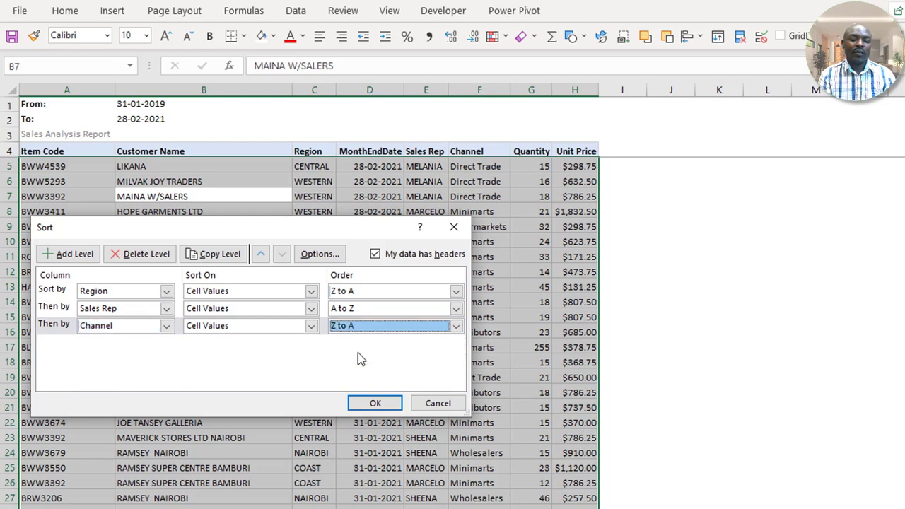
{"action": "left_click", "coordinate": [375, 403]}
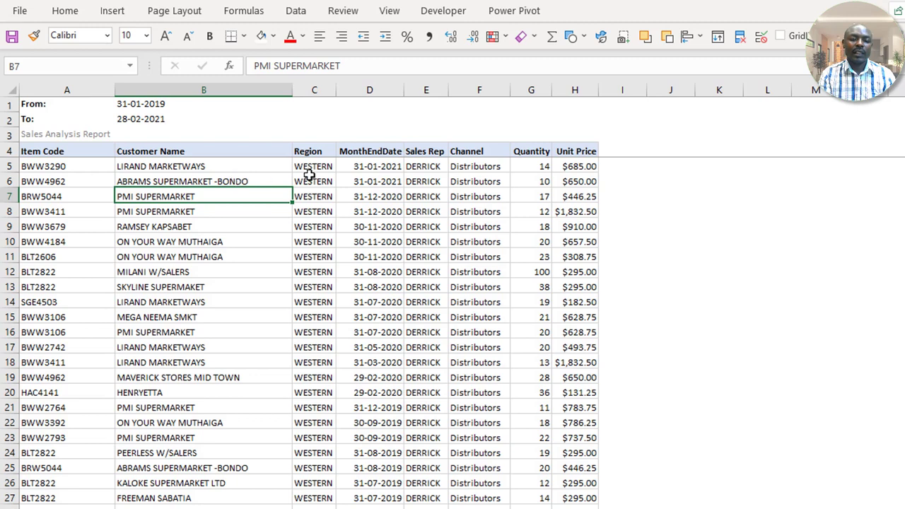
Examine the sorted Region, Sales Rep and Channel columns, following the Channel column down to row 74
{"action": "left_click_drag", "start_coordinate": [318, 156], "coordinate": [311, 317]}
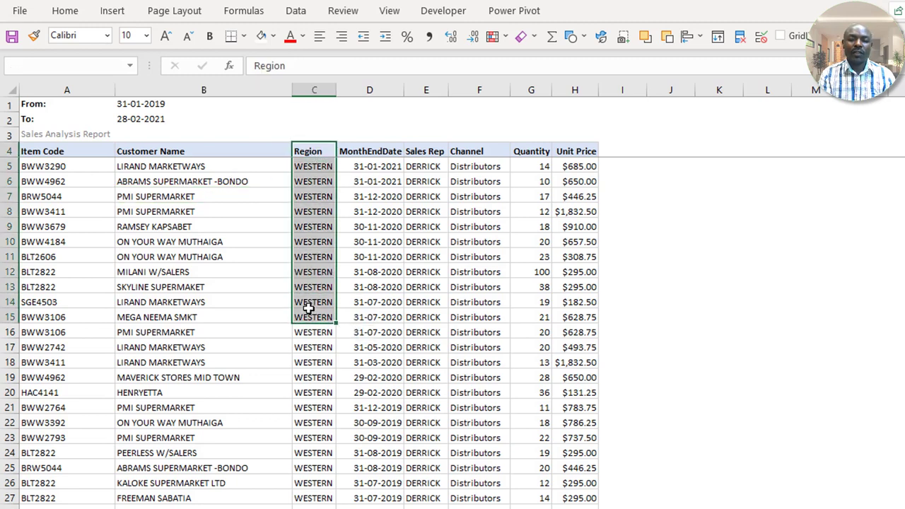
{"action": "left_click_drag", "start_coordinate": [421, 155], "coordinate": [415, 453]}
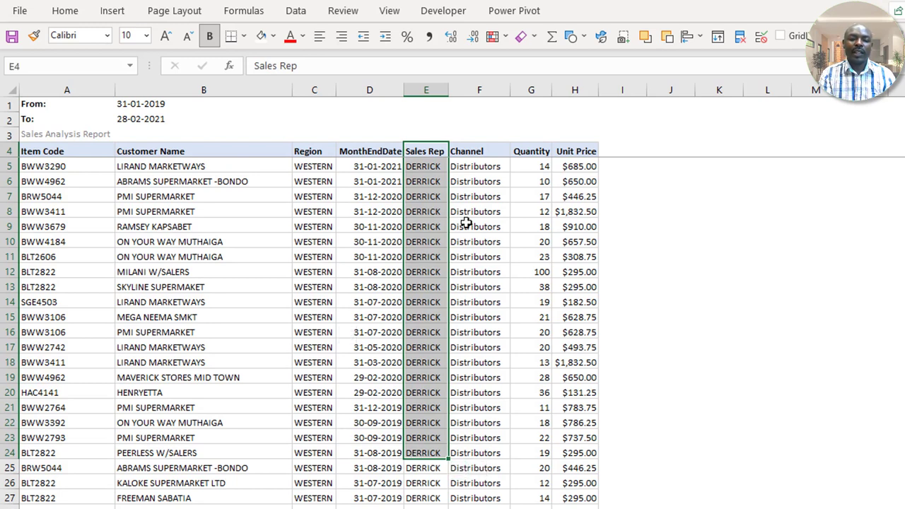
{"action": "left_click_drag", "start_coordinate": [473, 154], "coordinate": [471, 369]}
{"action": "left_click", "coordinate": [472, 371]}
{"action": "key", "text": "Down"}
{"action": "key", "text": "Down"}
{"action": "key", "text": "Down"}
{"action": "key", "text": "Down"}
{"action": "key", "text": "Down"}
{"action": "key", "text": "Down"}
{"action": "key", "text": "Down"}
{"action": "key", "text": "Down"}
{"action": "key", "text": "Down"}
{"action": "key", "text": "Down"}
{"action": "key", "text": "Down"}
{"action": "key", "text": "Down"}
{"action": "key", "text": "Down"}
{"action": "key", "text": "Down"}
{"action": "key", "text": "Down"}
{"action": "key", "text": "Down"}
{"action": "key", "text": "Down"}
{"action": "key", "text": "Down"}
{"action": "key", "text": "Down"}
{"action": "key", "text": "Down"}
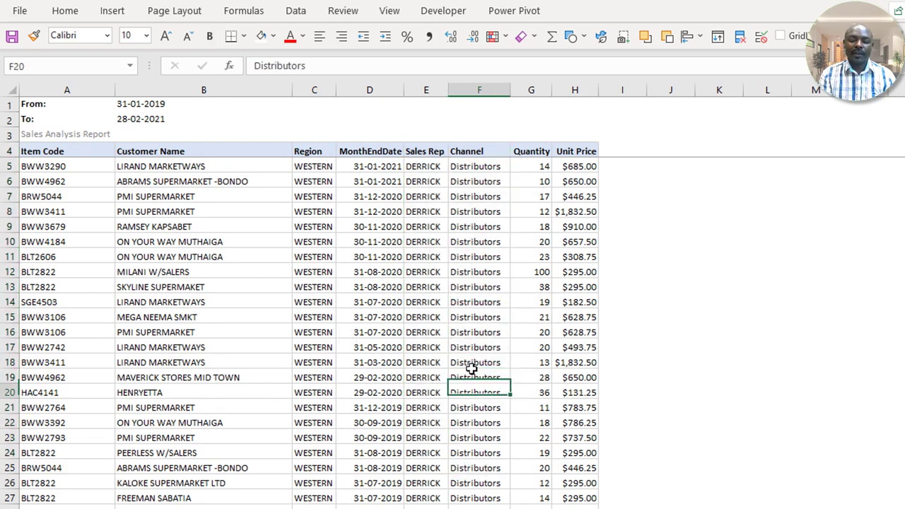
{"action": "key", "text": "Down"}
{"action": "key", "text": "Down"}
{"action": "key", "text": "Down"}
{"action": "key", "text": "Down"}
{"action": "key", "text": "Down"}
{"action": "key", "text": "Down"}
{"action": "key", "text": "Down"}
{"action": "key", "text": "Down"}
{"action": "key", "text": "Down"}
{"action": "key", "text": "Down"}
{"action": "key", "text": "Down"}
{"action": "key", "text": "Down"}
{"action": "key", "text": "Down"}
{"action": "key", "text": "Down"}
{"action": "key", "text": "Down"}
{"action": "key", "text": "Down"}
{"action": "key", "text": "Down"}
{"action": "key", "text": "Down"}
{"action": "key", "text": "Down"}
{"action": "key", "text": "Down"}
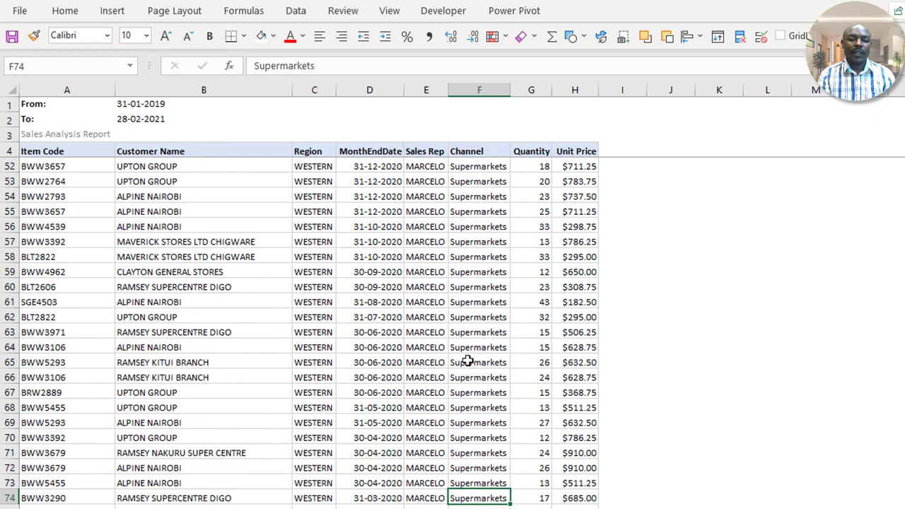
Examine where the sales rep changes between rows 40 and 50, and the channel order from there down to row 55
{"action": "left_click", "coordinate": [436, 266]}
{"action": "key", "text": "Up"}
{"action": "key", "text": "Up"}
{"action": "key", "text": "Up"}
{"action": "key", "text": "Up"}
{"action": "key", "text": "Up"}
{"action": "key", "text": "Up"}
{"action": "key", "text": "Up"}
{"action": "key", "text": "Up"}
{"action": "key", "text": "Up"}
{"action": "key", "text": "Up"}
{"action": "key", "text": "Up"}
{"action": "key", "text": "Up"}
{"action": "key", "text": "Up"}
{"action": "key", "text": "Up"}
{"action": "key", "text": "Up"}
{"action": "key", "text": "Up"}
{"action": "key", "text": "Up"}
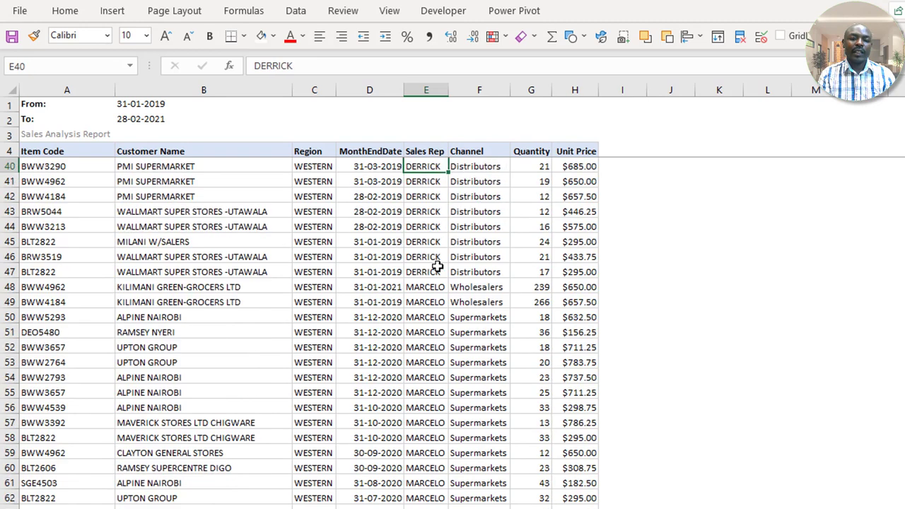
{"action": "key", "text": "Down"}
{"action": "key", "text": "Down"}
{"action": "key", "text": "Down"}
{"action": "key", "text": "Down"}
{"action": "key", "text": "Down"}
{"action": "key", "text": "Down"}
{"action": "key", "text": "Down"}
{"action": "key", "text": "Down"}
{"action": "key", "text": "Down"}
{"action": "key", "text": "Down"}
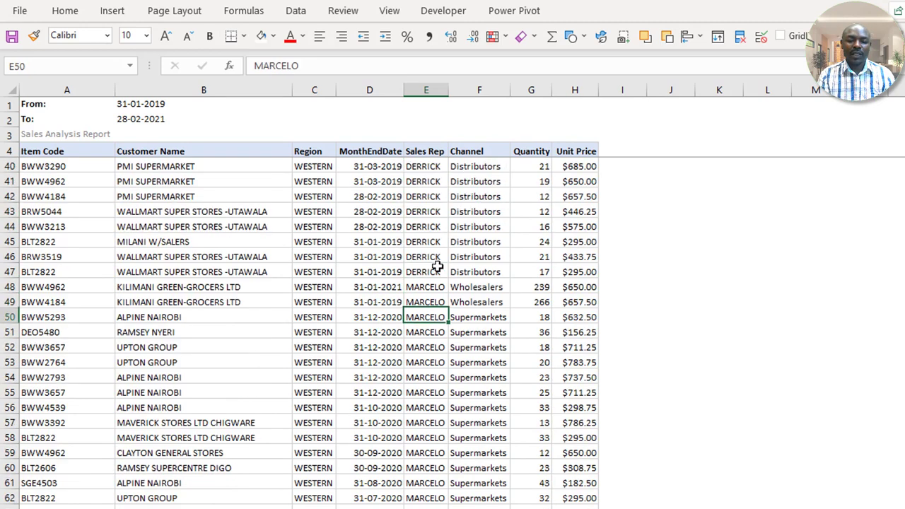
{"action": "key", "text": "Right"}
{"action": "key", "text": "Down"}
{"action": "key", "text": "Down"}
{"action": "key", "text": "Down"}
{"action": "key", "text": "Down"}
{"action": "key", "text": "Down"}
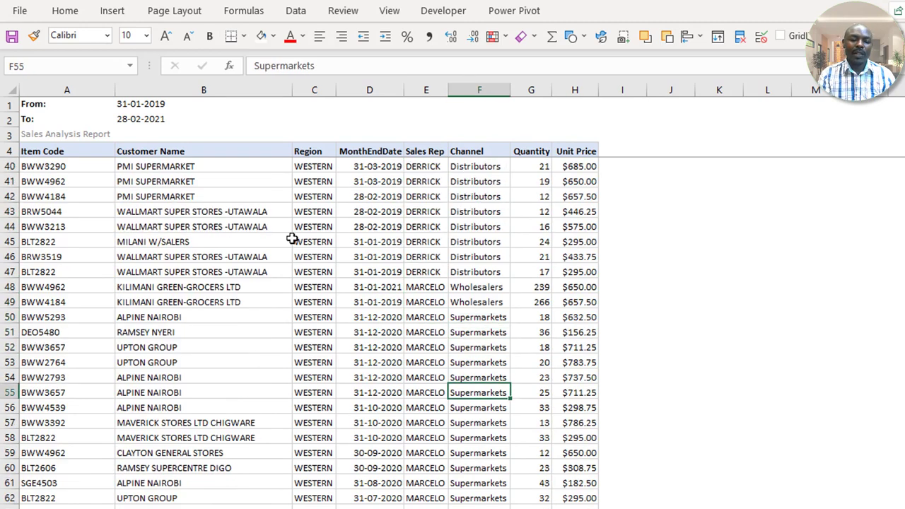
Move the Region sort level below Sales Rep so that Sales Rep is sorted first, and apply the sort
{"action": "left_click", "coordinate": [316, 257]}
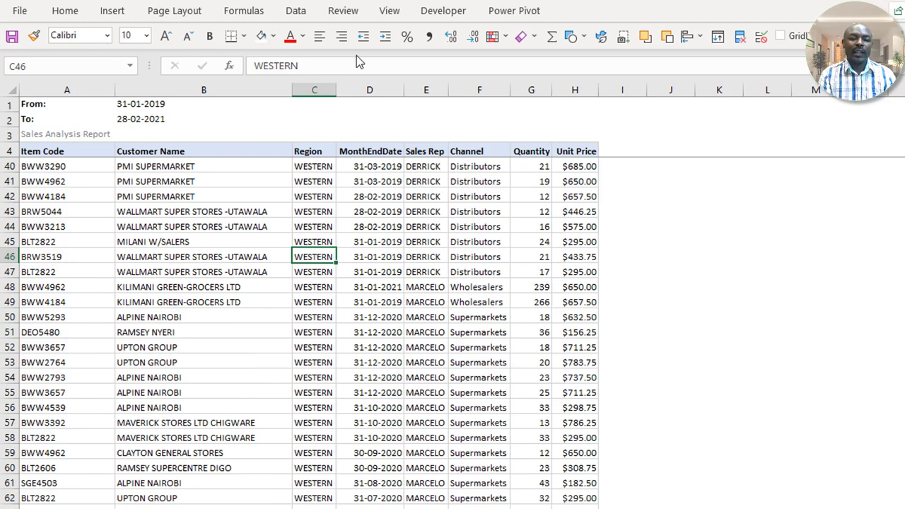
{"action": "left_click", "coordinate": [296, 12]}
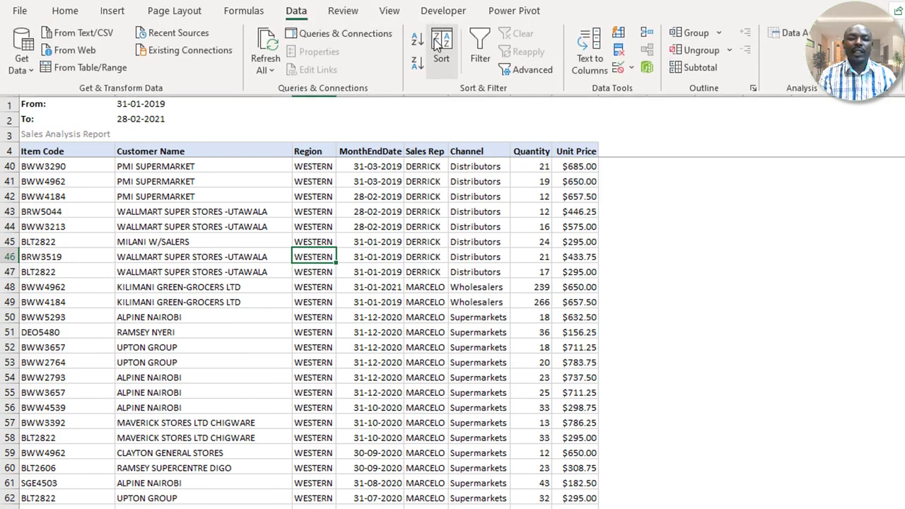
{"action": "left_click", "coordinate": [438, 46]}
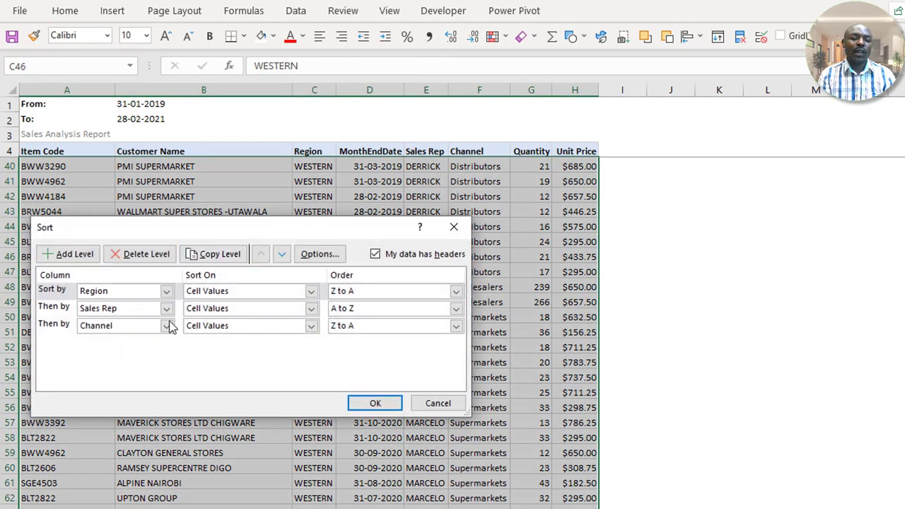
{"action": "left_click", "coordinate": [108, 296]}
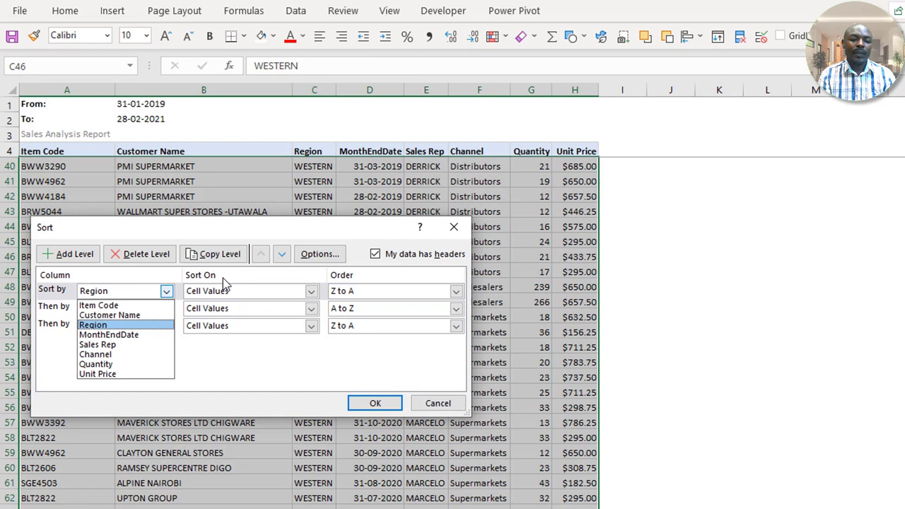
{"action": "left_click", "coordinate": [138, 284]}
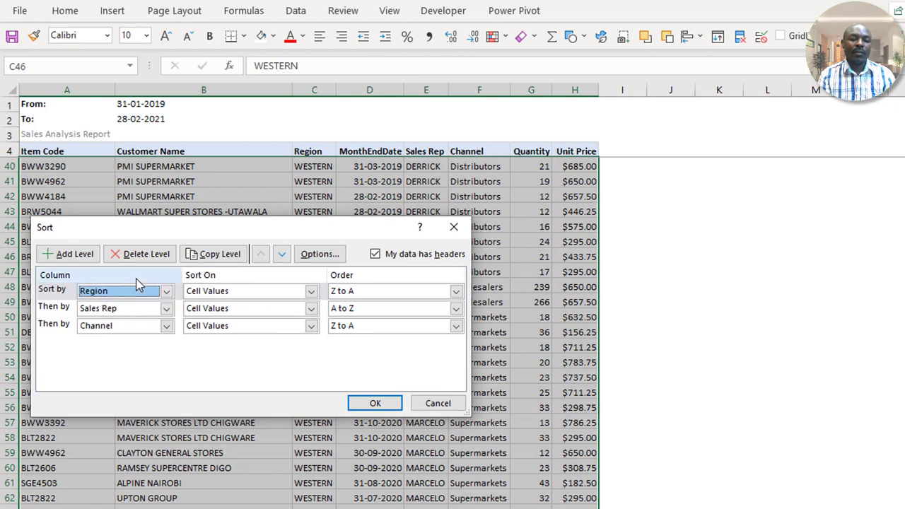
{"action": "left_click", "coordinate": [281, 255]}
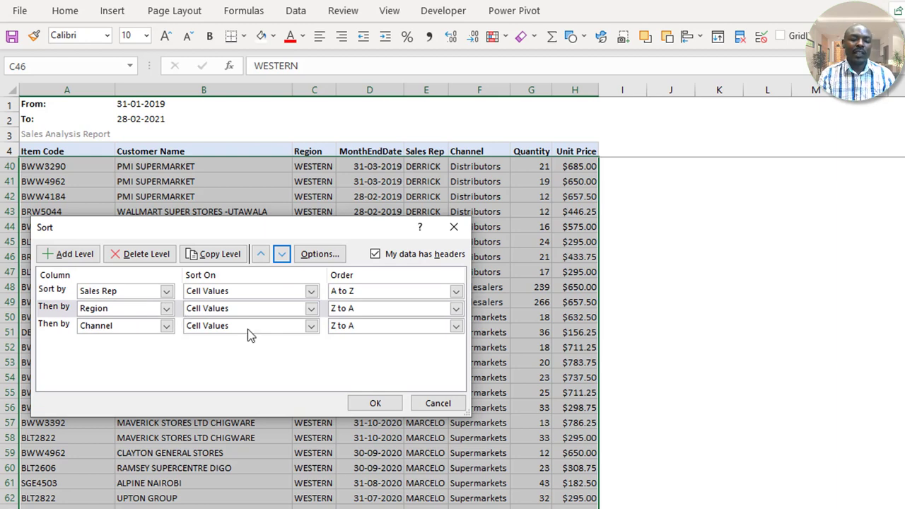
{"action": "left_click", "coordinate": [370, 403]}
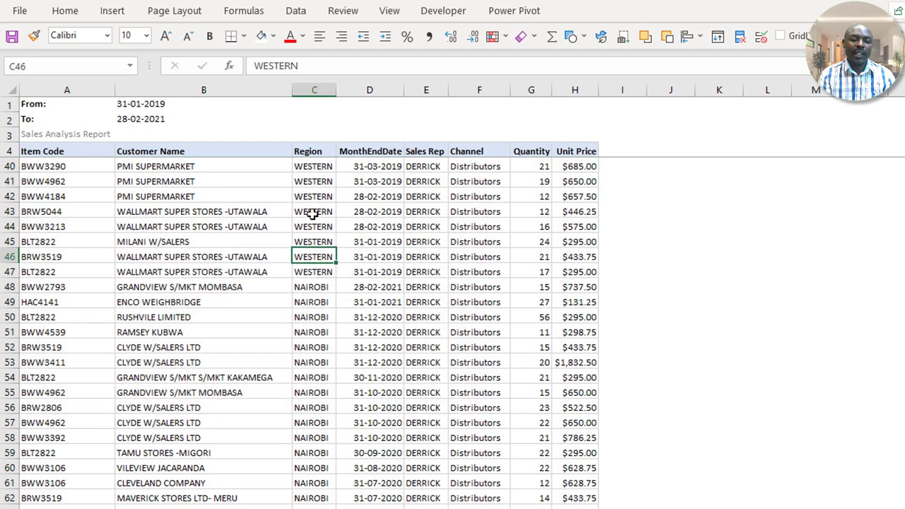
Examine the re-sorted Sales Rep, Region and Channel columns from row 5 down
{"action": "left_click", "coordinate": [420, 150]}
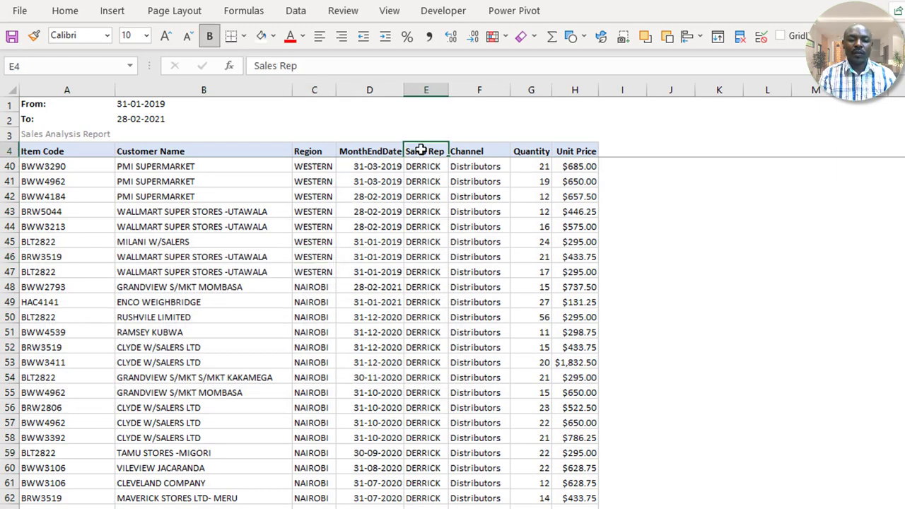
{"action": "key", "text": "Down"}
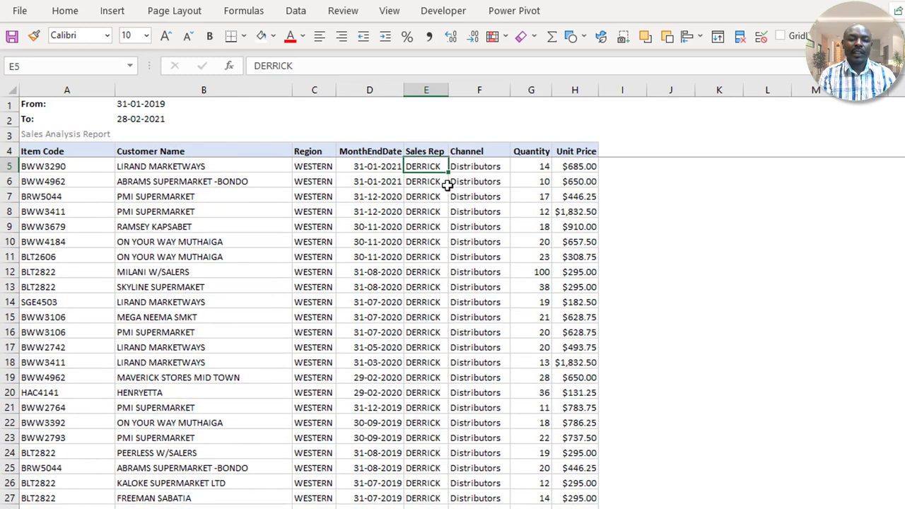
{"action": "left_click", "coordinate": [426, 199]}
{"action": "left_click_drag", "start_coordinate": [325, 169], "coordinate": [299, 408]}
{"action": "left_click_drag", "start_coordinate": [480, 185], "coordinate": [479, 287]}
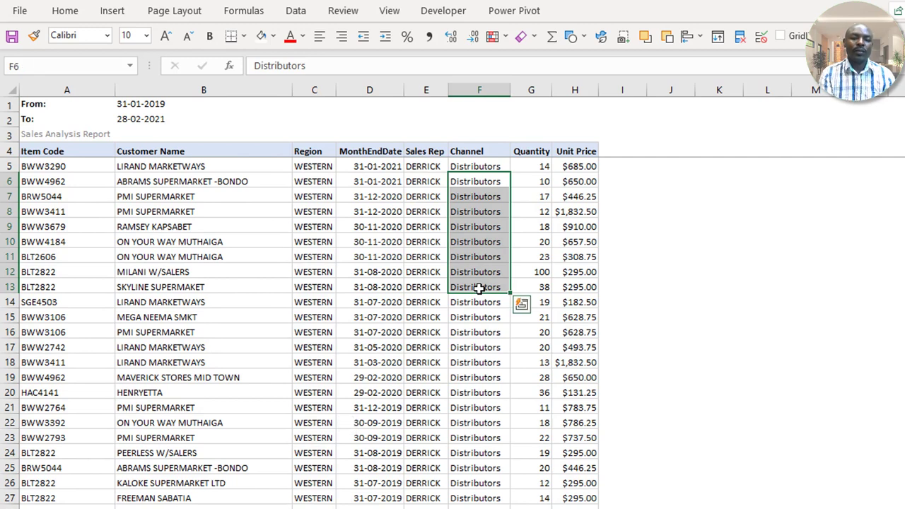
{"action": "left_click", "coordinate": [308, 240]}
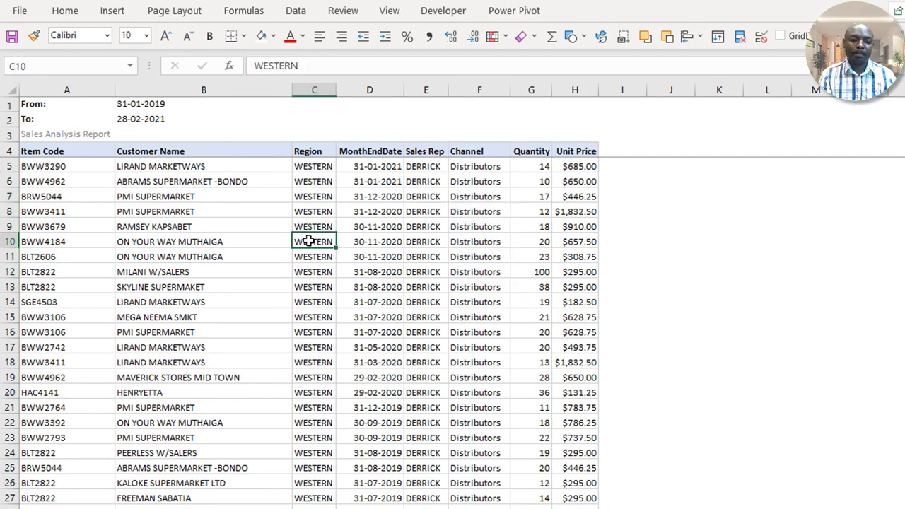
{"action": "left_click", "coordinate": [427, 198]}
{"action": "left_click", "coordinate": [473, 252]}
{"action": "left_click", "coordinate": [466, 212]}
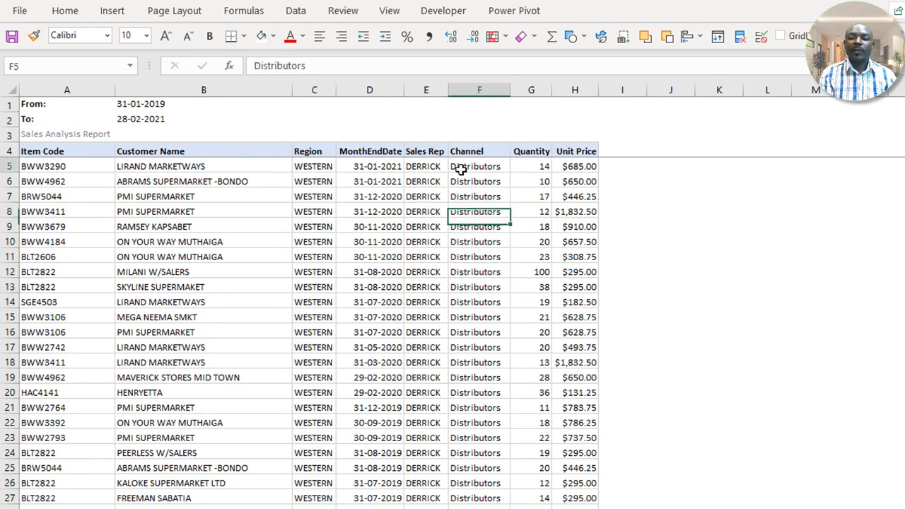
{"action": "left_click", "coordinate": [461, 168]}
Enter the formula =G5*H5 in cell I5 to multiply quantity by unit price
{"action": "left_click", "coordinate": [608, 162]}
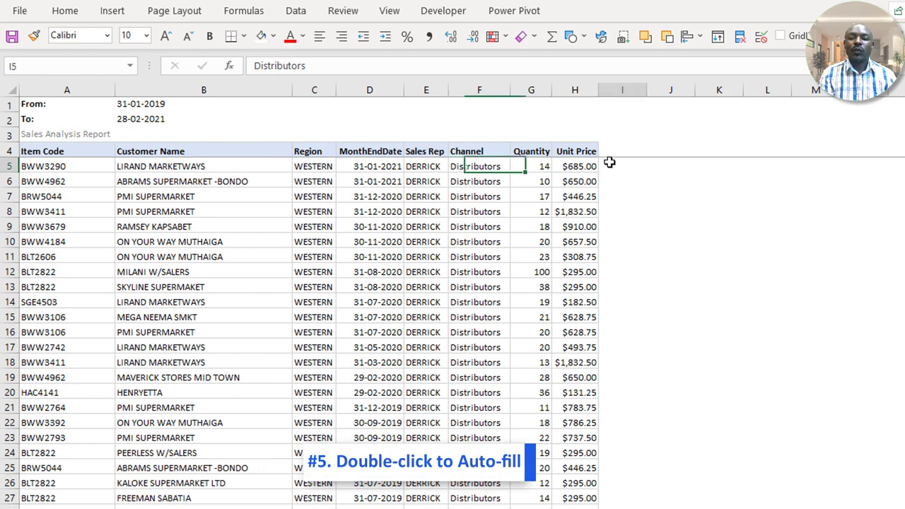
{"action": "type", "text": "="}
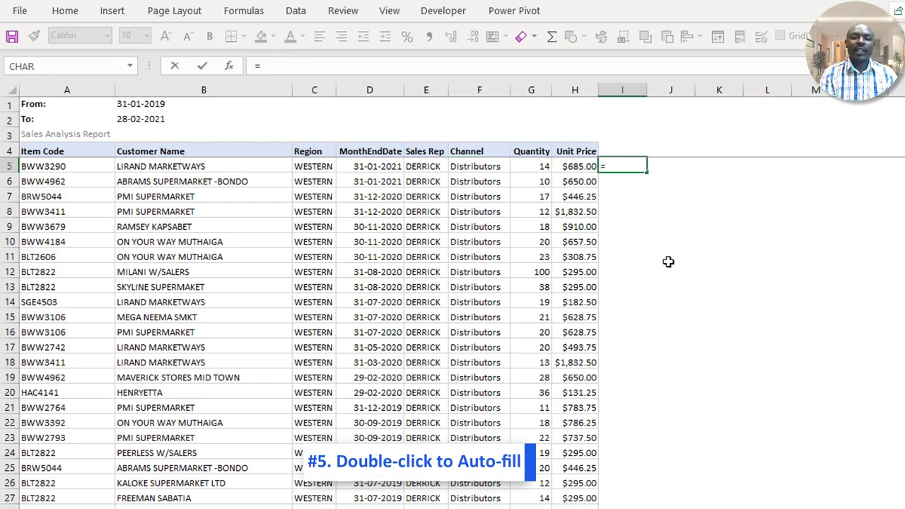
{"action": "key", "text": "Left"}
{"action": "key", "text": "Left"}
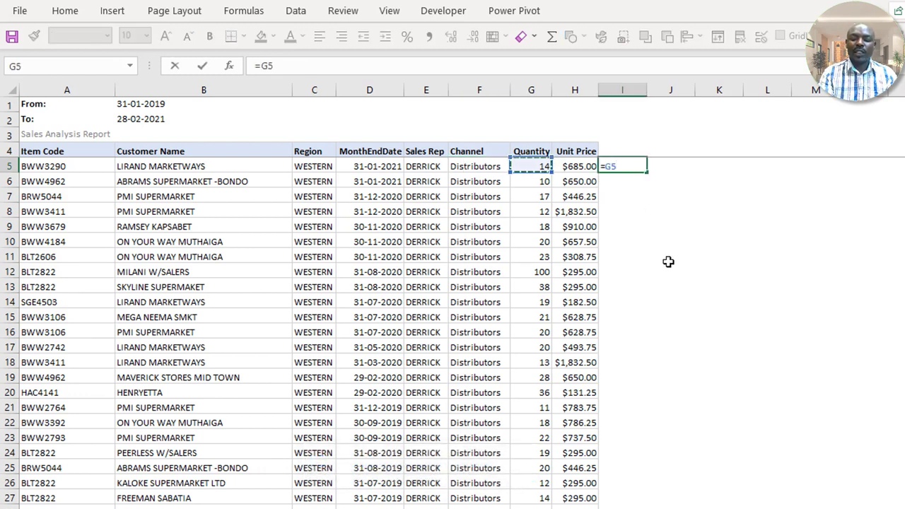
{"action": "type", "text": "*"}
{"action": "key", "text": "Left"}
{"action": "key", "text": "Return"}
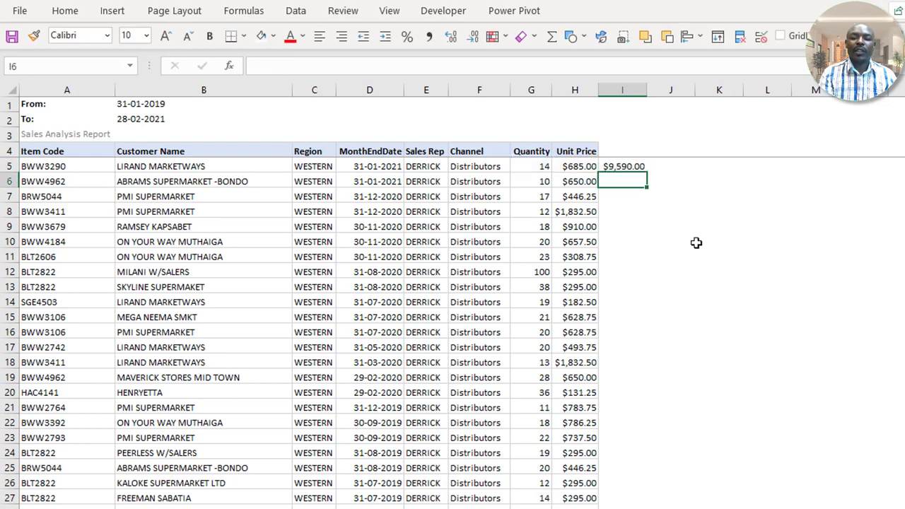
Try to fill the formula from I5 manually down to row 263, and undo the fill
{"action": "left_click", "coordinate": [635, 164]}
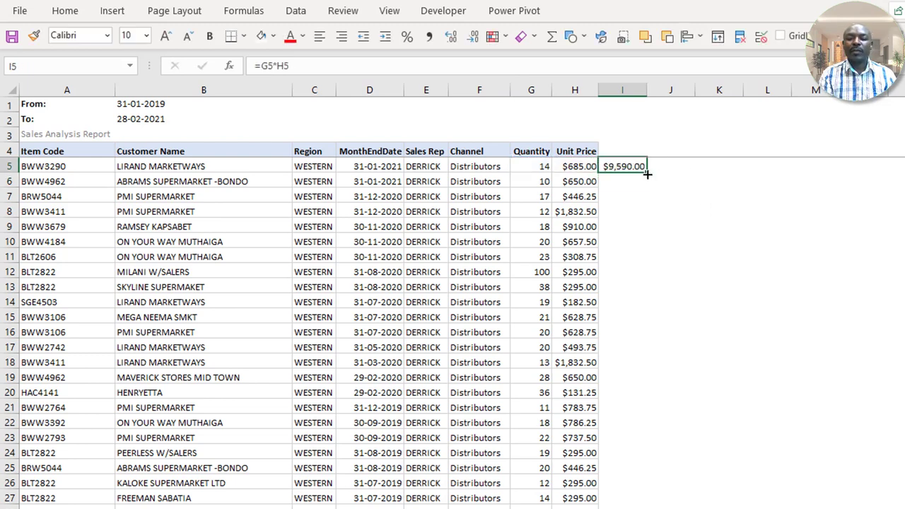
{"action": "left_click_drag", "start_coordinate": [646, 182], "coordinate": [634, 418]}
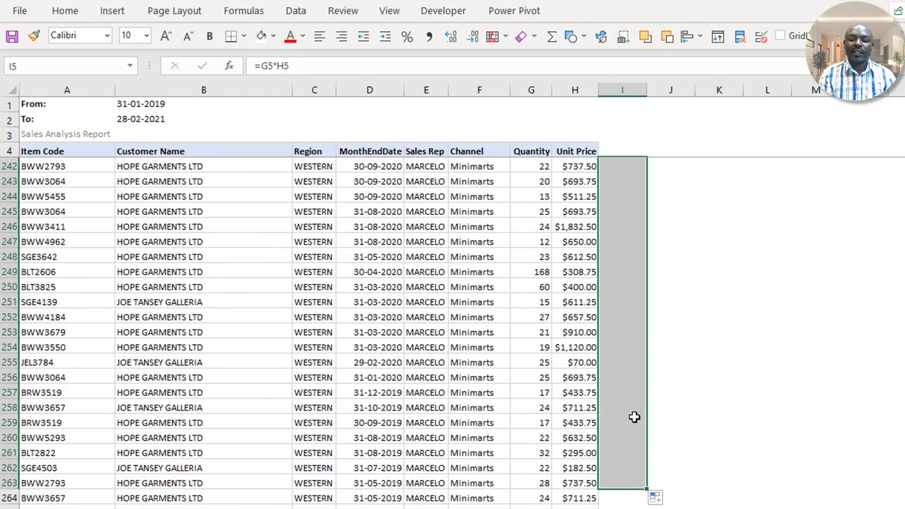
{"action": "left_click", "coordinate": [629, 388]}
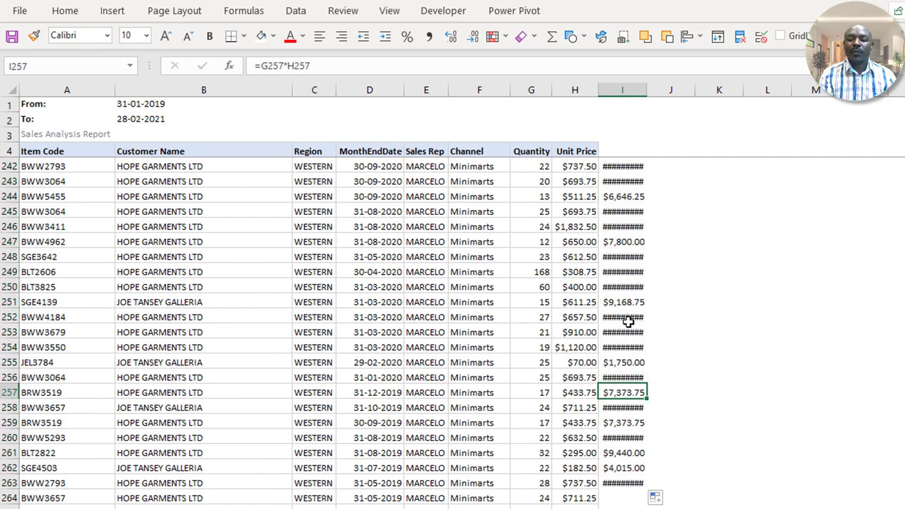
{"action": "key", "text": "ctrl+z"}
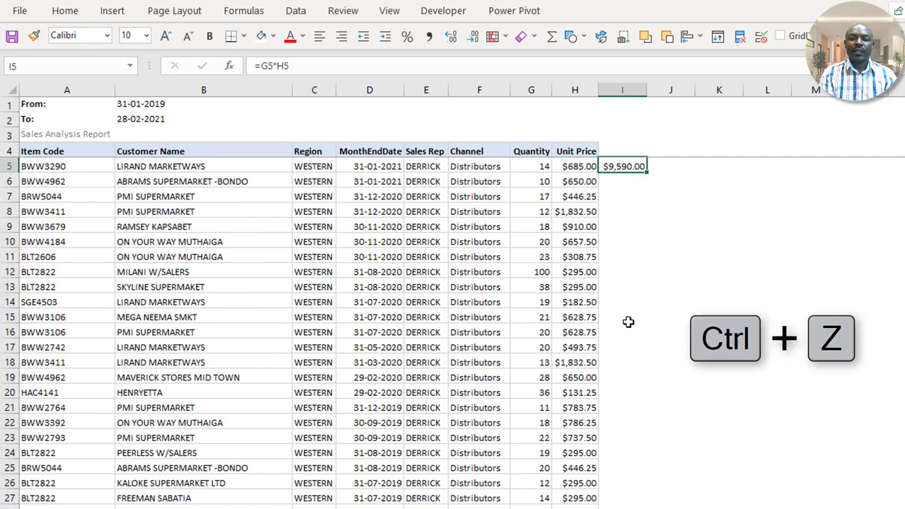
{"action": "key", "text": "ctrl+Up"}
{"action": "key", "text": "Down"}
{"action": "key", "text": "Down"}
{"action": "key", "text": "Down"}
{"action": "key", "text": "Down"}
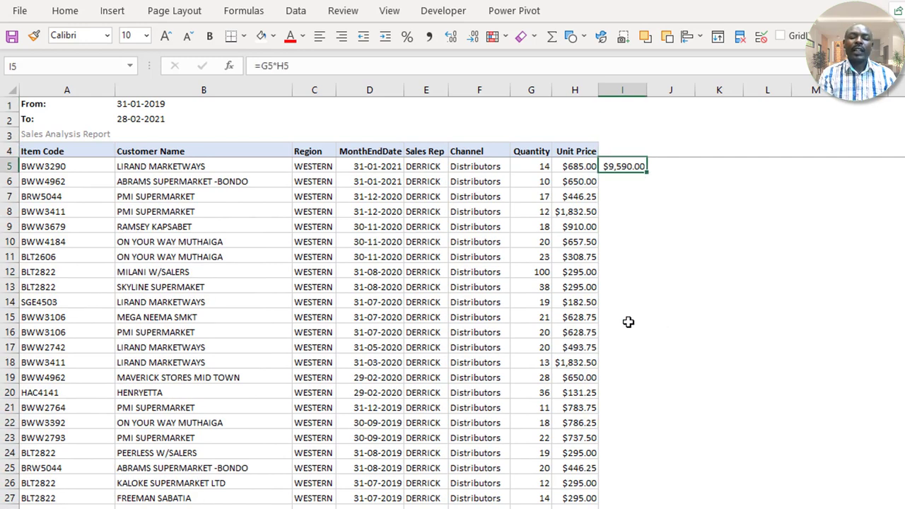
{"action": "left_click", "coordinate": [619, 181]}
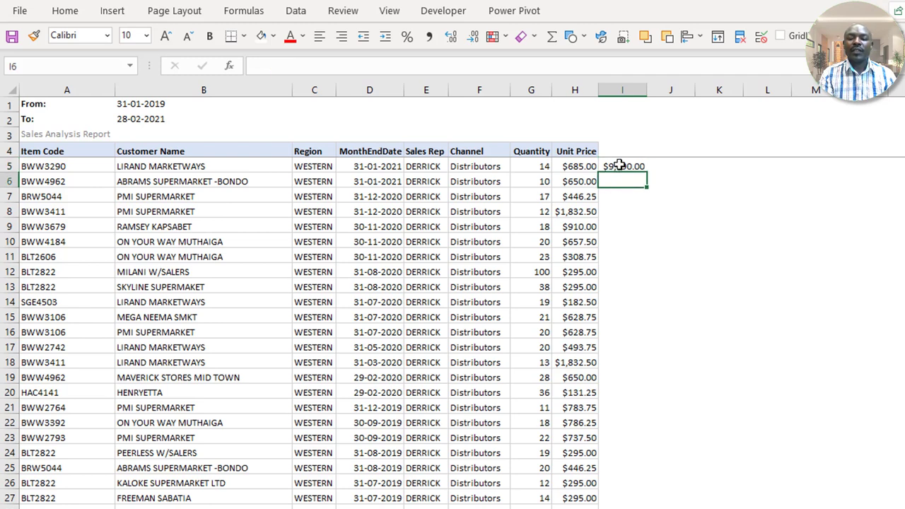
{"action": "left_click", "coordinate": [619, 166]}
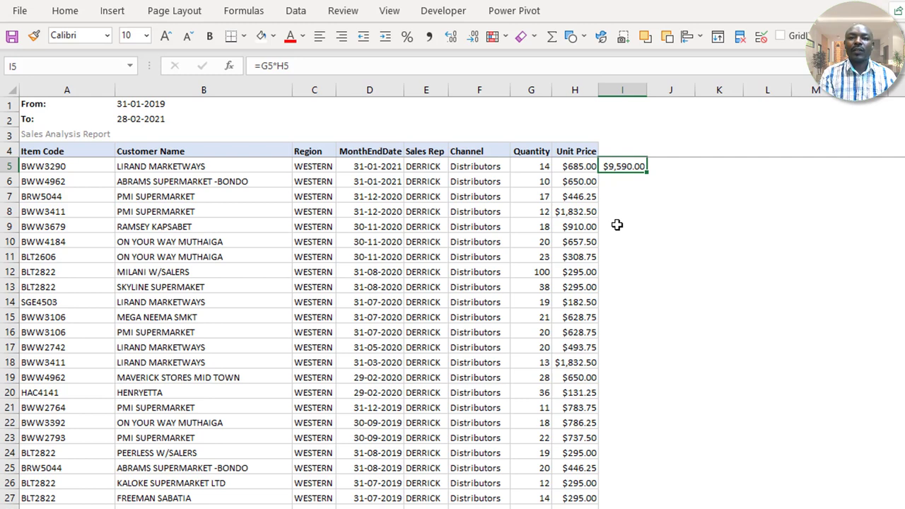
{"action": "left_click", "coordinate": [621, 197]}
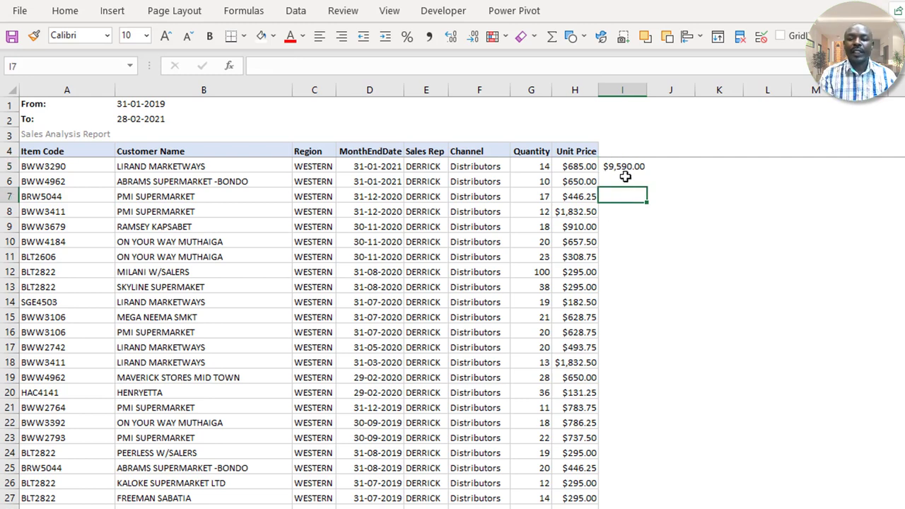
{"action": "left_click", "coordinate": [619, 166]}
{"action": "left_click", "coordinate": [552, 191]}
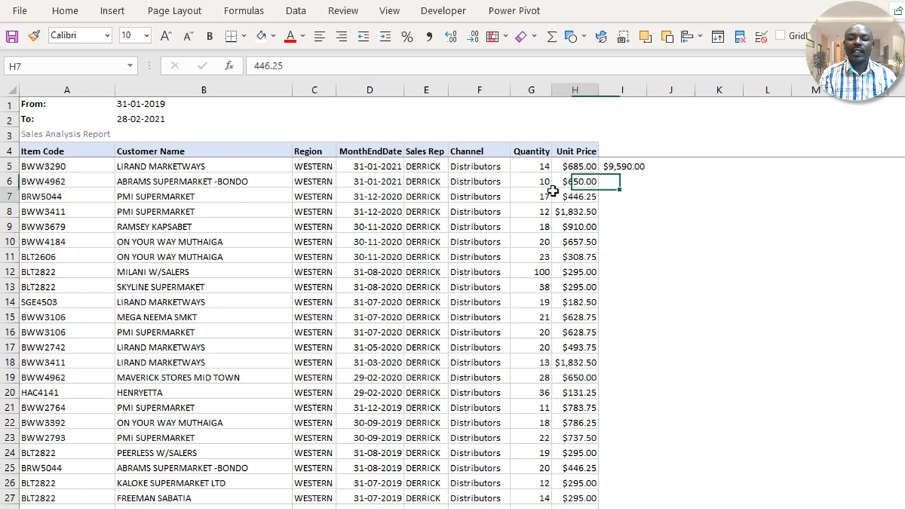
Auto-fill the formula in I5 down to the last row of data and autofit the width of column I
{"action": "left_click", "coordinate": [638, 167]}
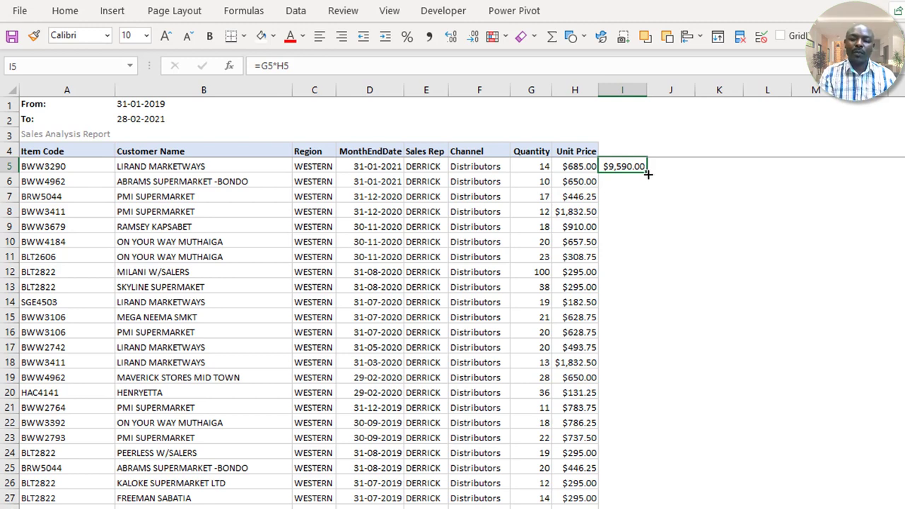
{"action": "double_click", "coordinate": [648, 174]}
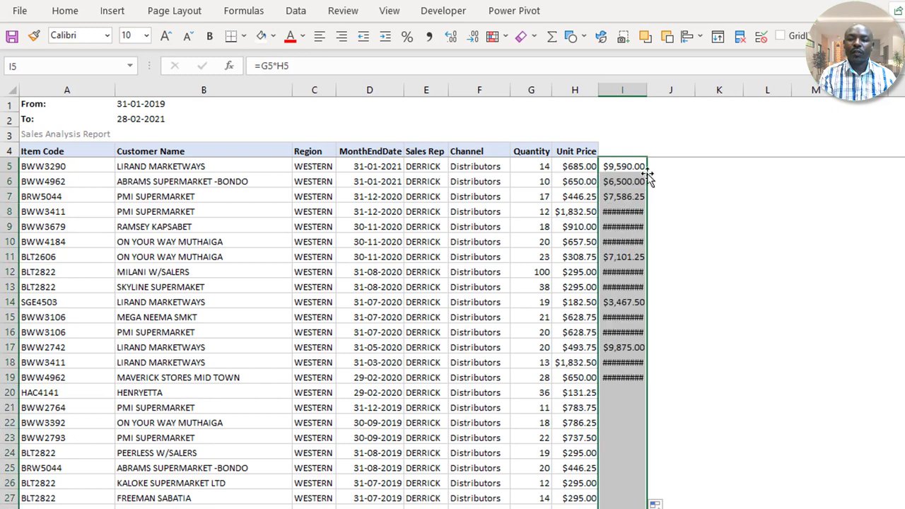
{"action": "double_click", "coordinate": [647, 90]}
{"action": "left_click", "coordinate": [621, 211]}
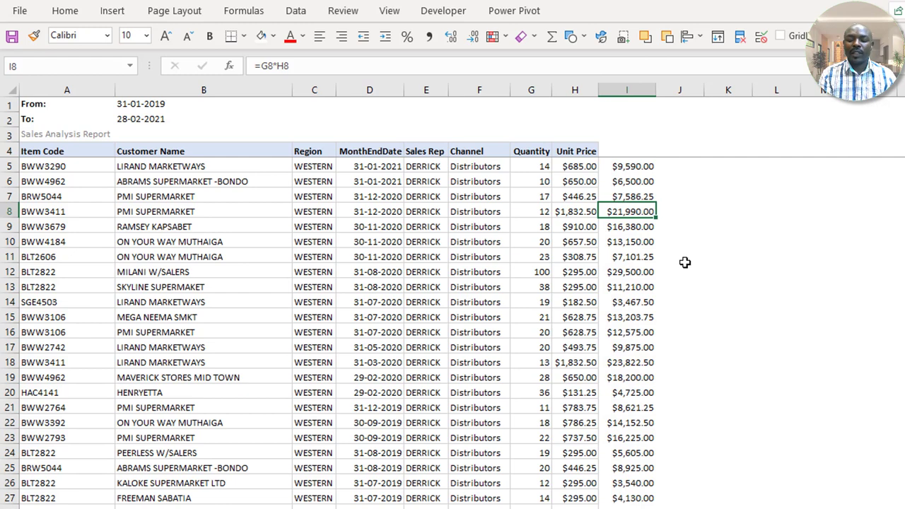
Check the filled formulas in column I down to the end of the data, and return to the header row
{"action": "key", "text": "ctrl+Down"}
{"action": "key", "text": "Down"}
{"action": "key", "text": "Down"}
{"action": "key", "text": "Down"}
{"action": "key", "text": "Down"}
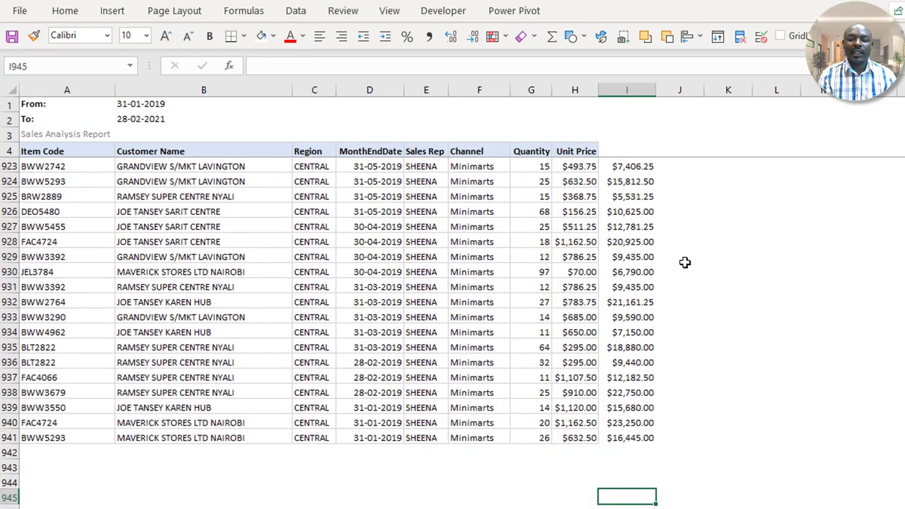
{"action": "key", "text": "ctrl+Up"}
{"action": "key", "text": "ctrl+Up"}
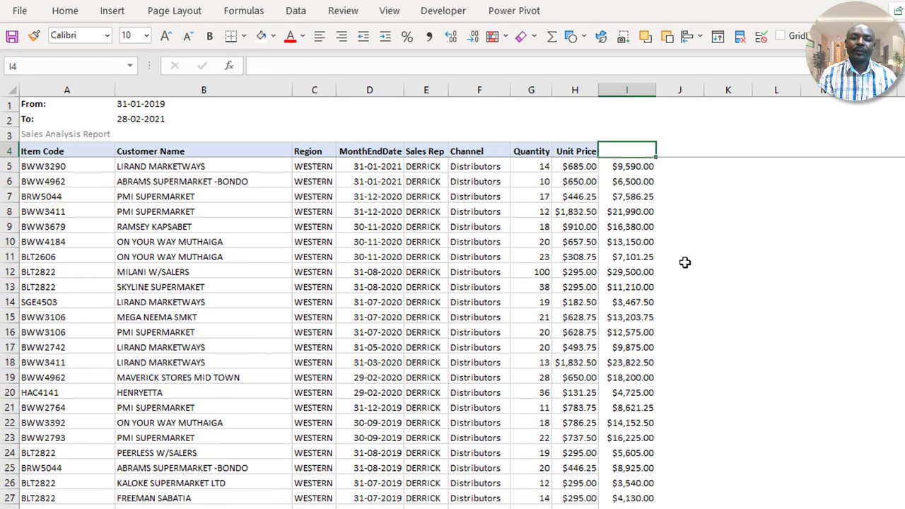
{"action": "left_click", "coordinate": [475, 196]}
{"action": "left_click", "coordinate": [385, 197]}
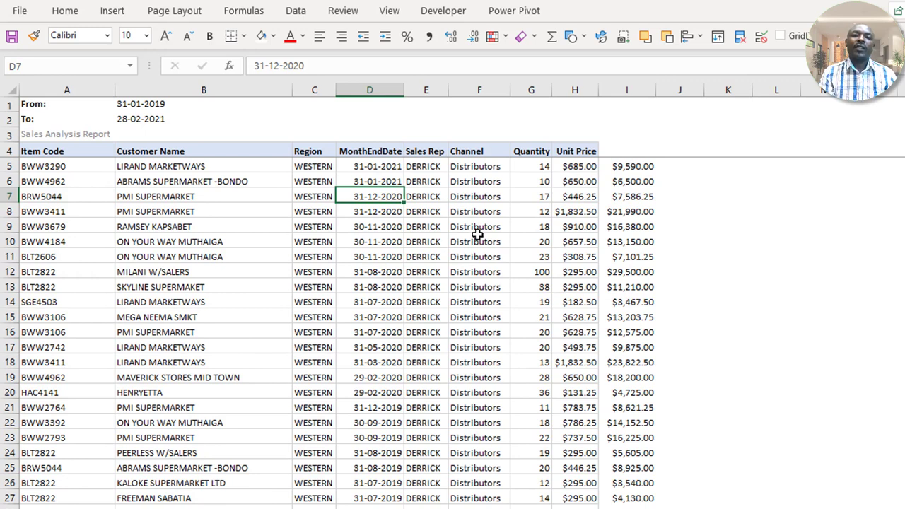
{"action": "left_click", "coordinate": [417, 239]}
{"action": "left_click", "coordinate": [500, 223]}
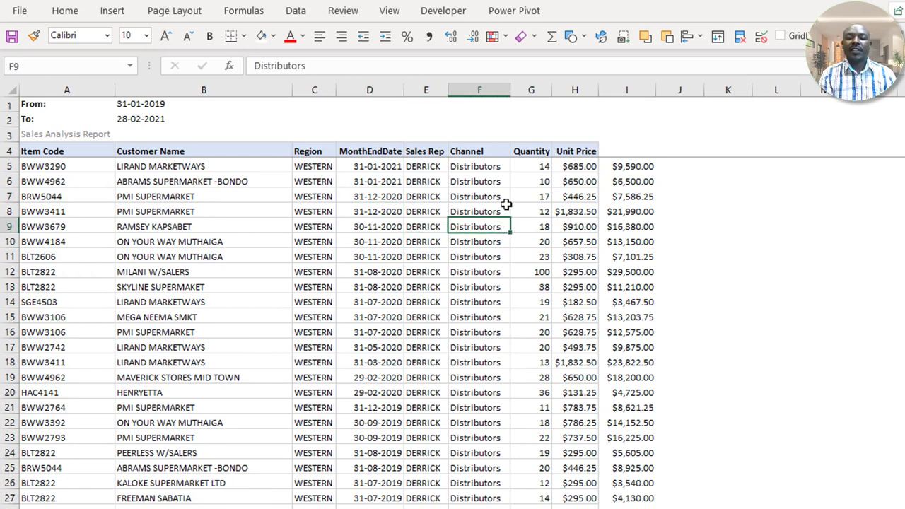
{"action": "left_click", "coordinate": [452, 182]}
{"action": "left_click", "coordinate": [389, 264]}
{"action": "left_click", "coordinate": [439, 197]}
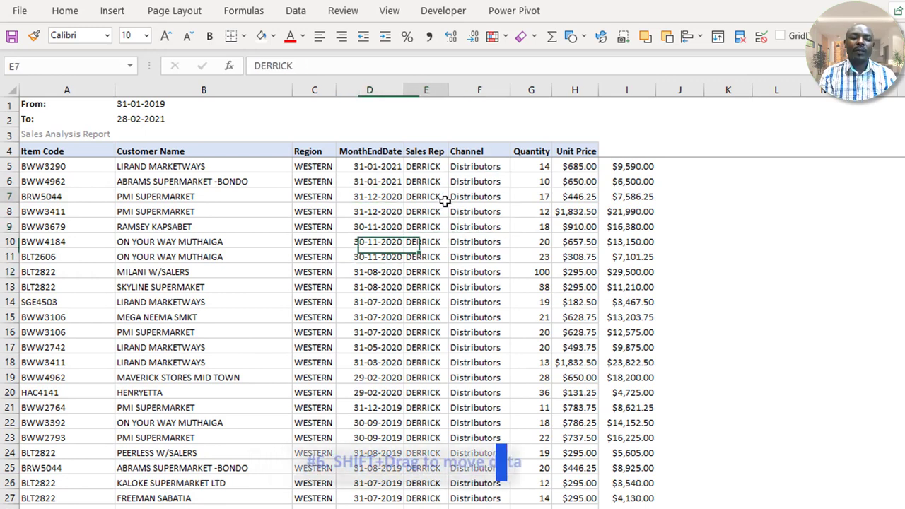
{"action": "left_click", "coordinate": [300, 167]}
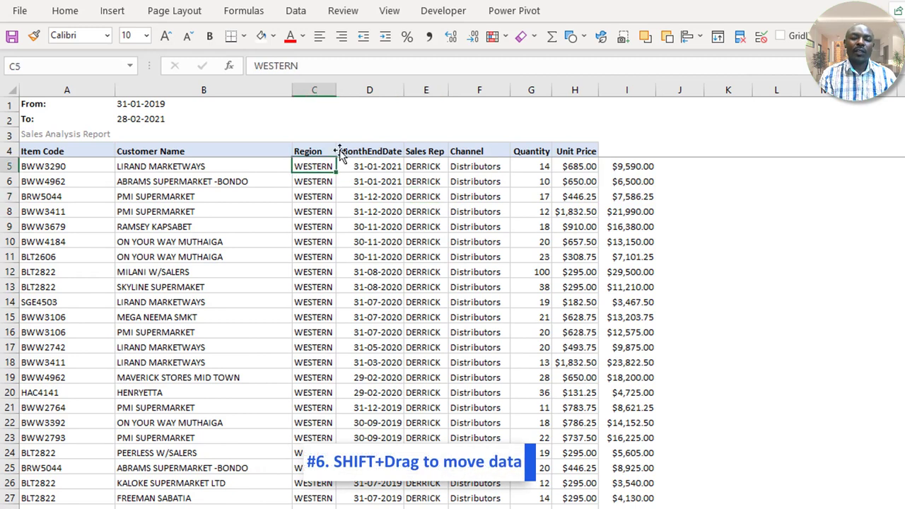
Cut the Channel column and insert it before the Region column
{"action": "left_click", "coordinate": [485, 87]}
{"action": "right_click", "coordinate": [487, 86]}
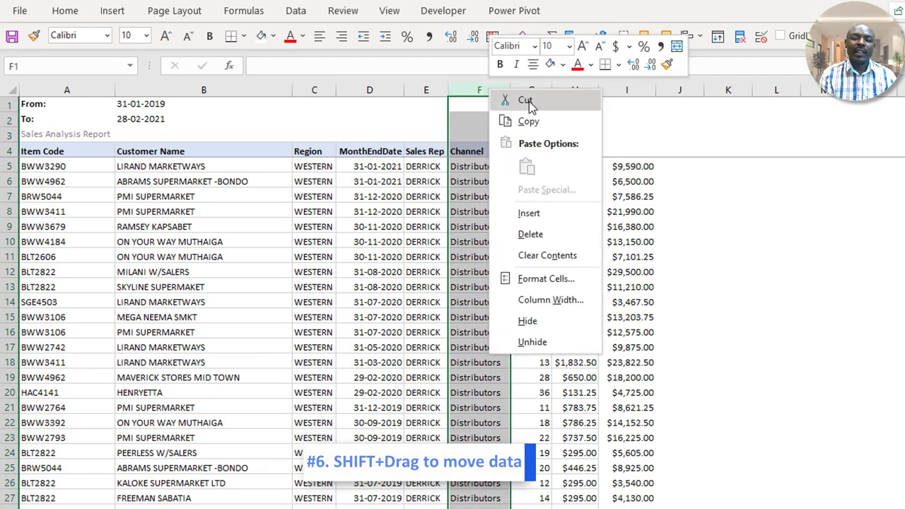
{"action": "left_click", "coordinate": [523, 100]}
{"action": "left_click", "coordinate": [318, 85]}
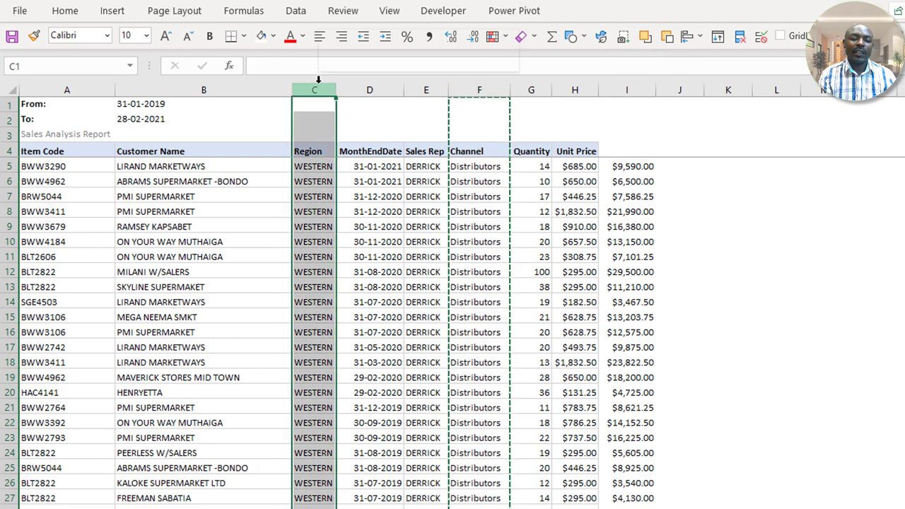
{"action": "right_click", "coordinate": [319, 86]}
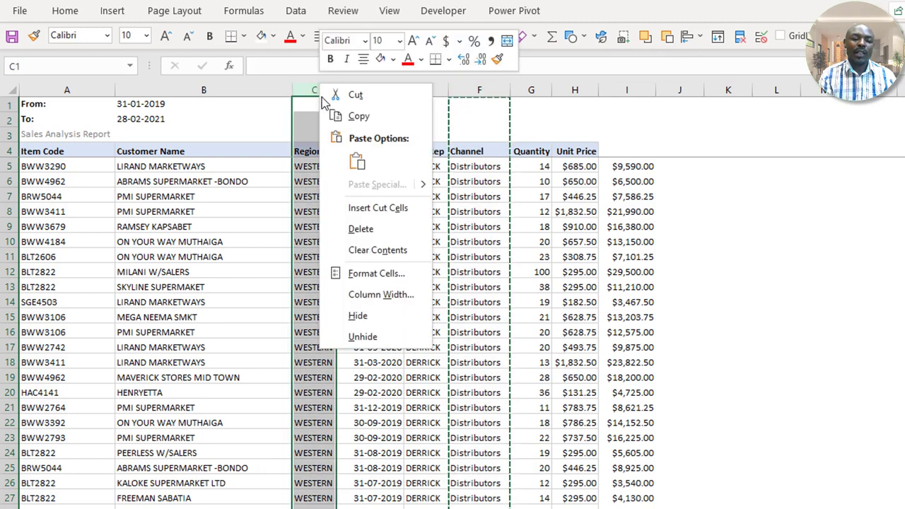
{"action": "left_click", "coordinate": [381, 209]}
{"action": "left_click", "coordinate": [437, 225]}
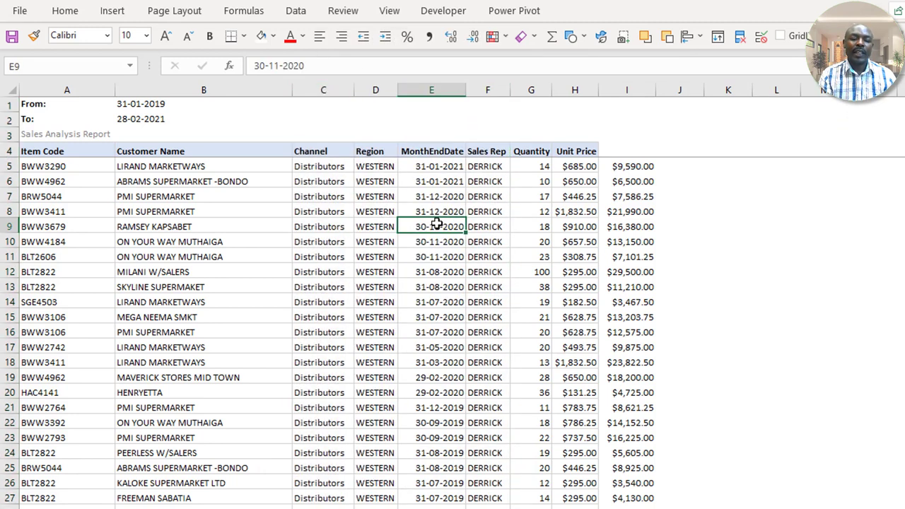
{"action": "left_click", "coordinate": [273, 223]}
{"action": "left_click", "coordinate": [365, 226]}
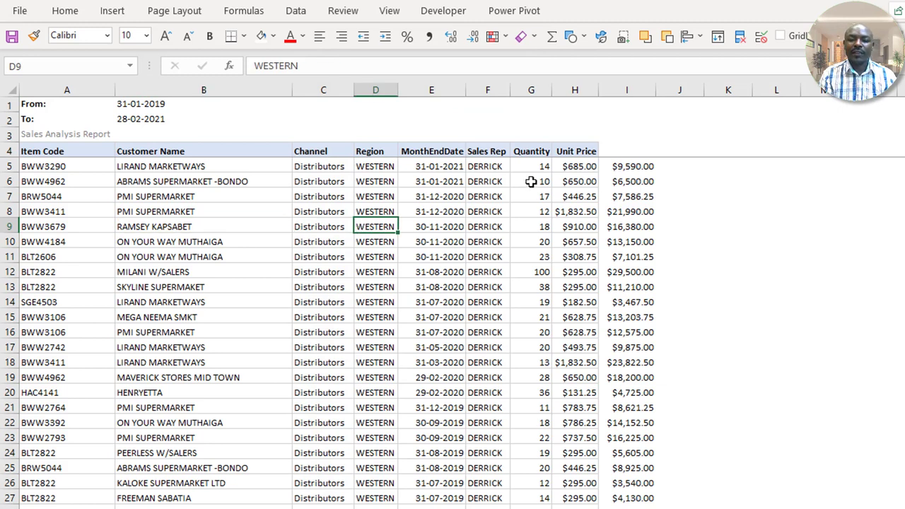
Move the Sales Rep column to between the Customer Name and Channel columns without overwriting any data
{"action": "left_click", "coordinate": [494, 89]}
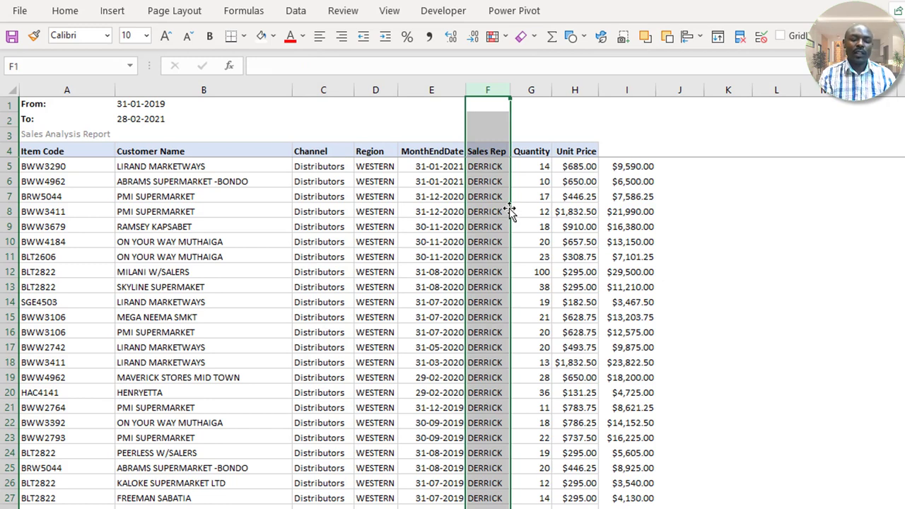
{"action": "left_click_drag", "start_coordinate": [510, 211], "coordinate": [320, 213]}
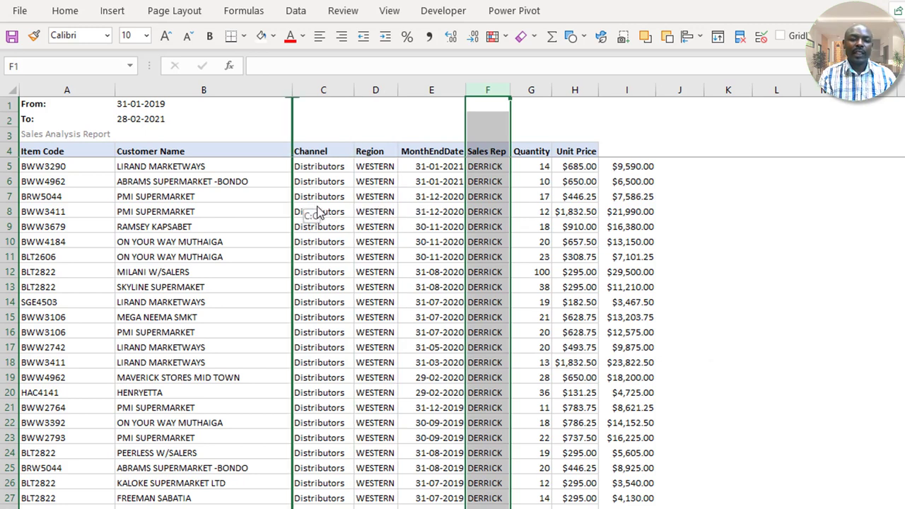
{"action": "left_click_drag", "start_coordinate": [295, 208], "coordinate": [293, 195]}
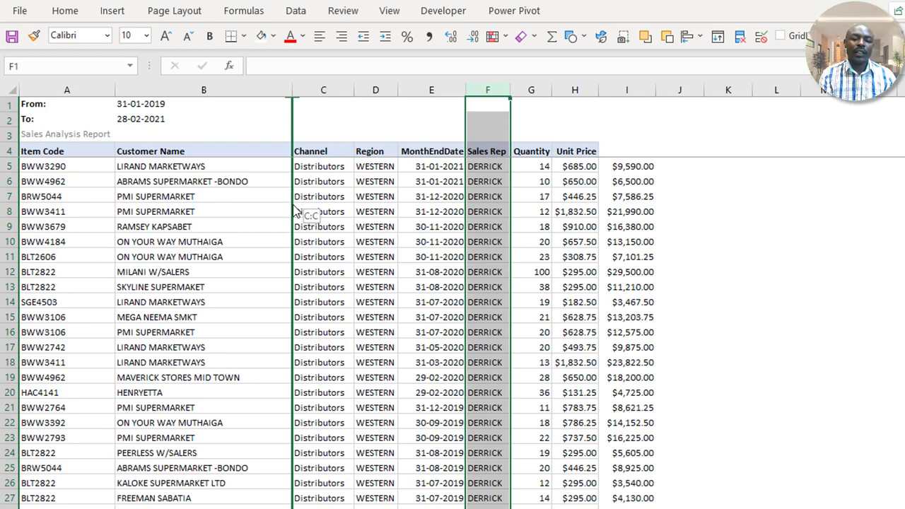
{"action": "left_click_drag", "start_coordinate": [296, 211], "coordinate": [294, 205]}
{"action": "left_click", "coordinate": [307, 210]}
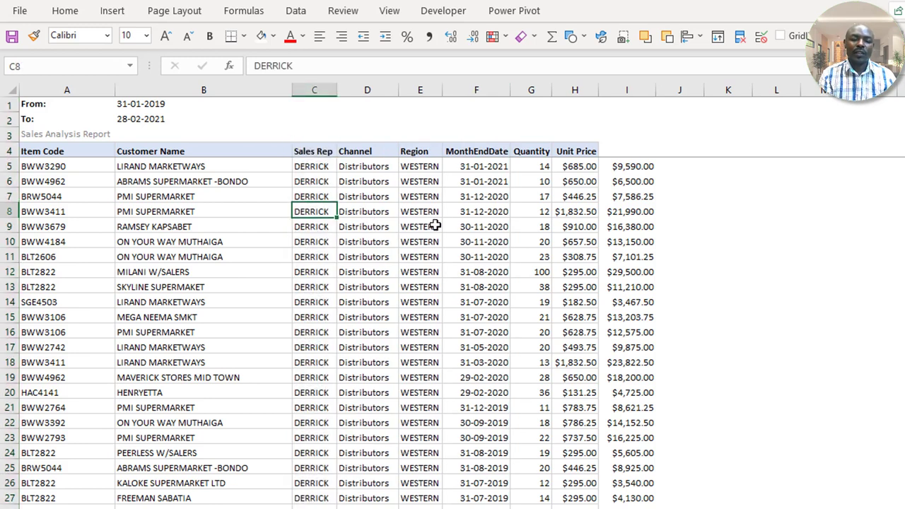
{"action": "left_click", "coordinate": [421, 226]}
{"action": "left_click", "coordinate": [347, 214]}
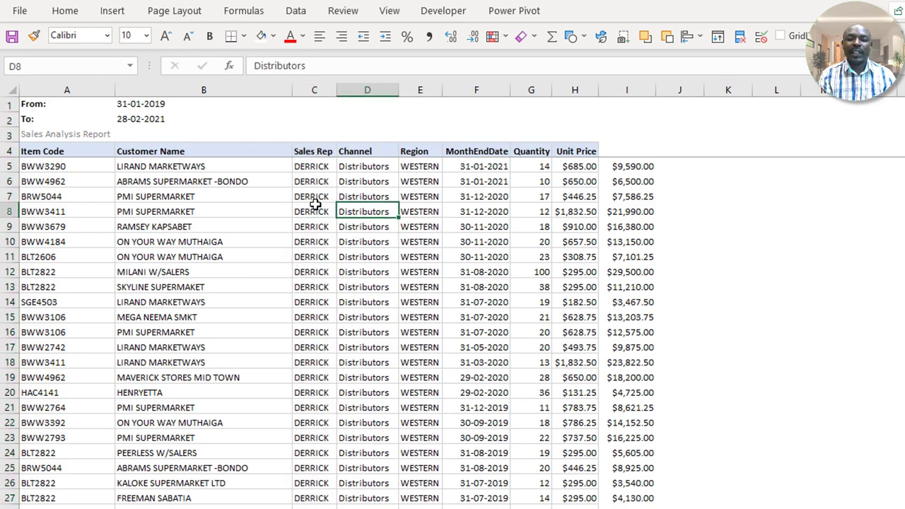
{"action": "left_click", "coordinate": [315, 207]}
{"action": "left_click", "coordinate": [505, 226]}
{"action": "left_click", "coordinate": [339, 201]}
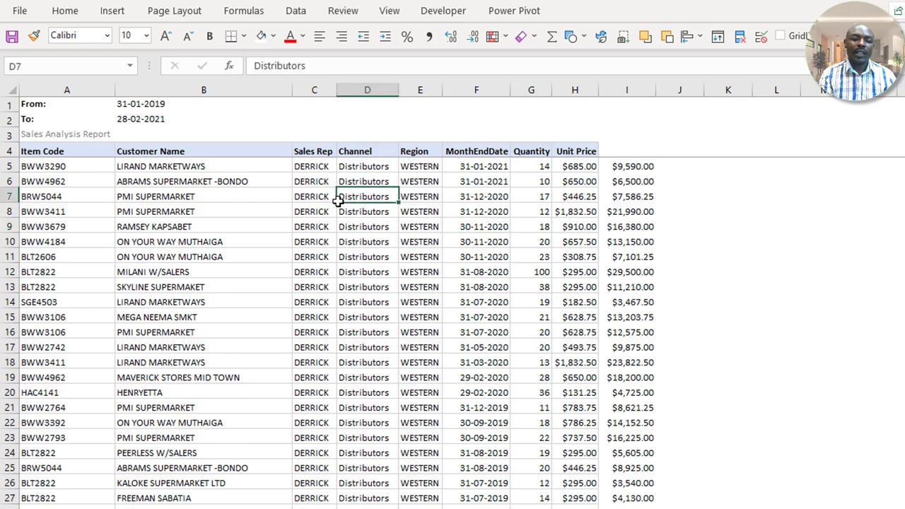
{"action": "left_click", "coordinate": [300, 206]}
{"action": "left_click", "coordinate": [244, 208]}
{"action": "left_click", "coordinate": [338, 228]}
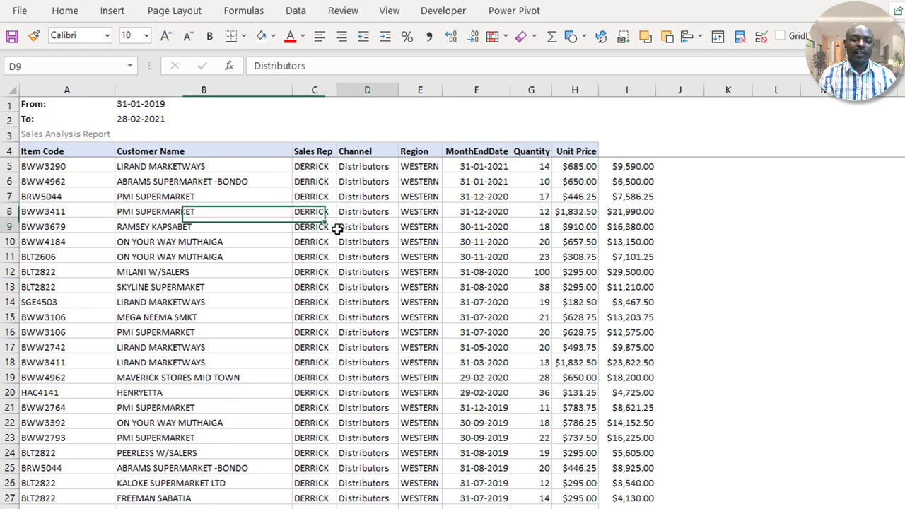
{"action": "left_click", "coordinate": [449, 252]}
Examine the monthly channel and segment table and its Supermarkets, Distributors and Direct Trade total rows
{"action": "left_click", "coordinate": [371, 210]}
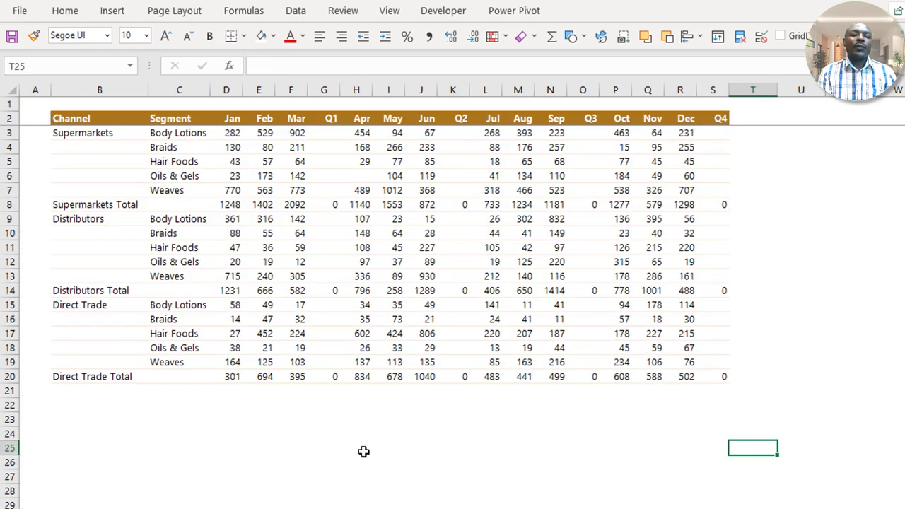
{"action": "left_click", "coordinate": [200, 316]}
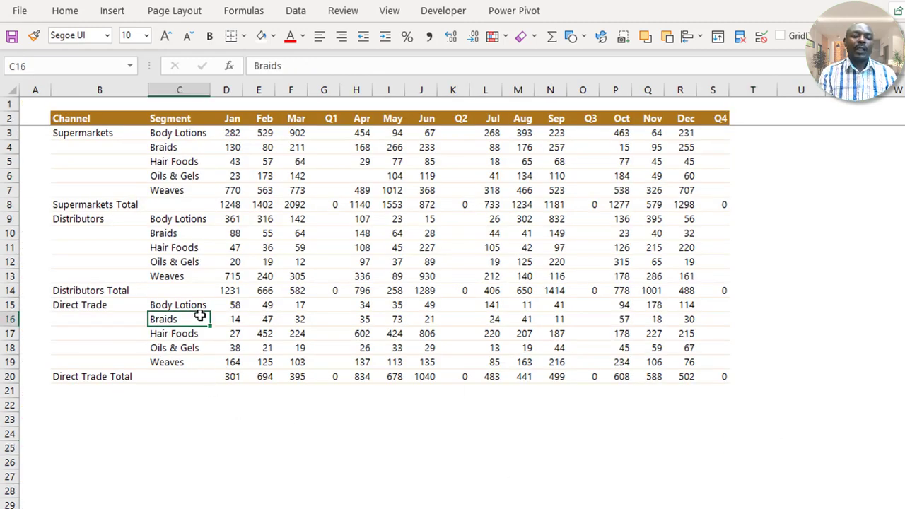
{"action": "left_click", "coordinate": [789, 280]}
{"action": "left_click", "coordinate": [277, 263]}
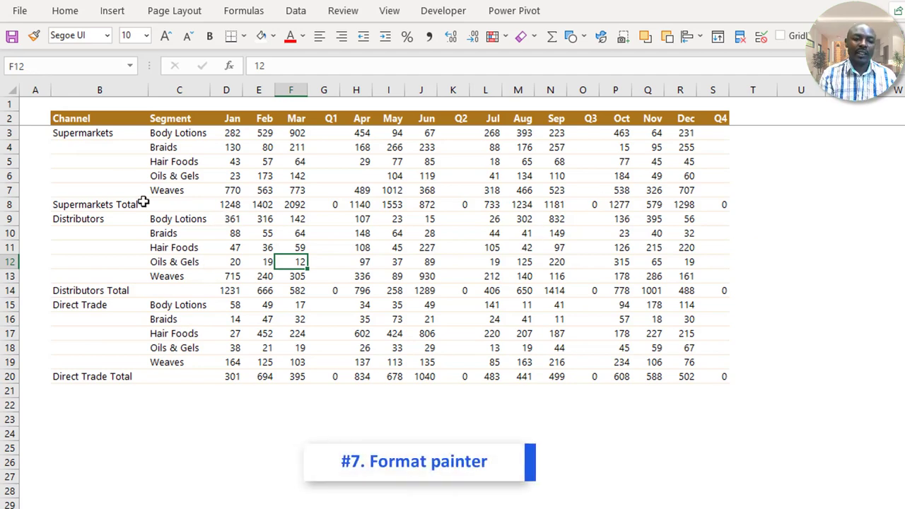
{"action": "left_click_drag", "start_coordinate": [77, 133], "coordinate": [660, 384]}
{"action": "left_click", "coordinate": [168, 239]}
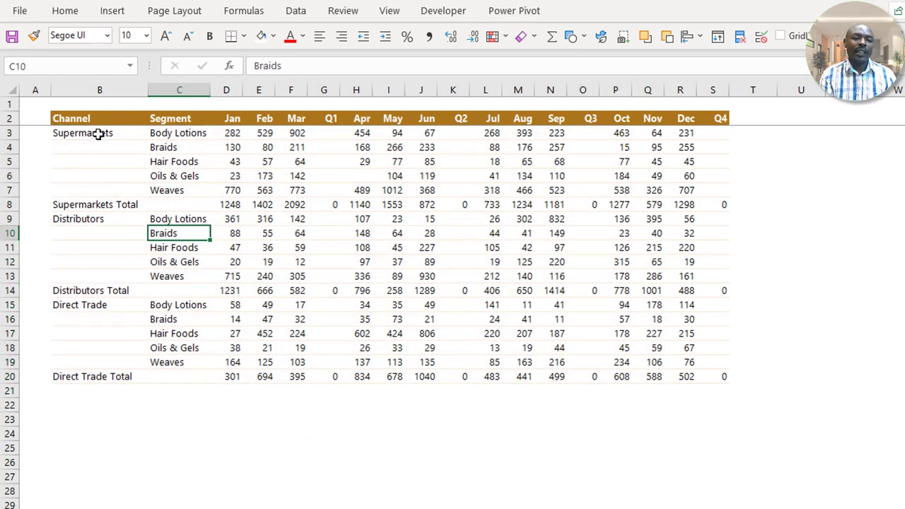
{"action": "left_click_drag", "start_coordinate": [97, 135], "coordinate": [725, 204]}
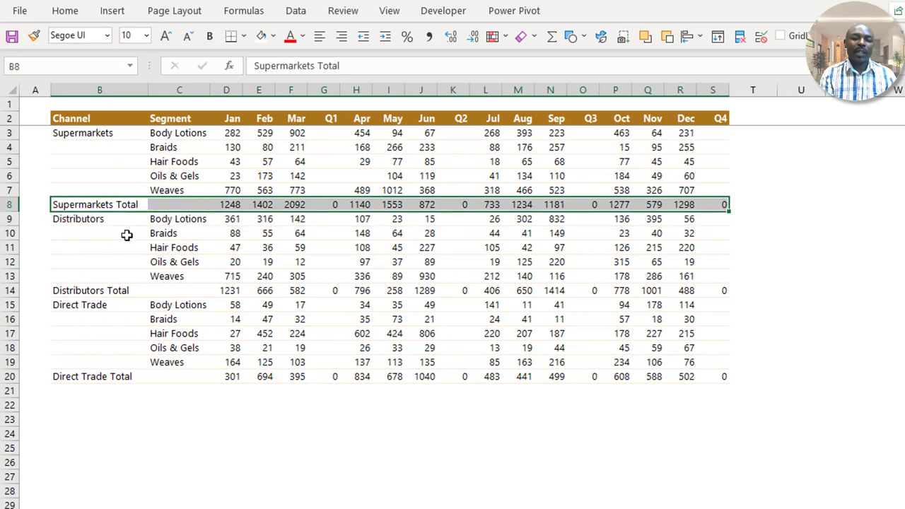
{"action": "left_click_drag", "start_coordinate": [84, 291], "coordinate": [720, 289]}
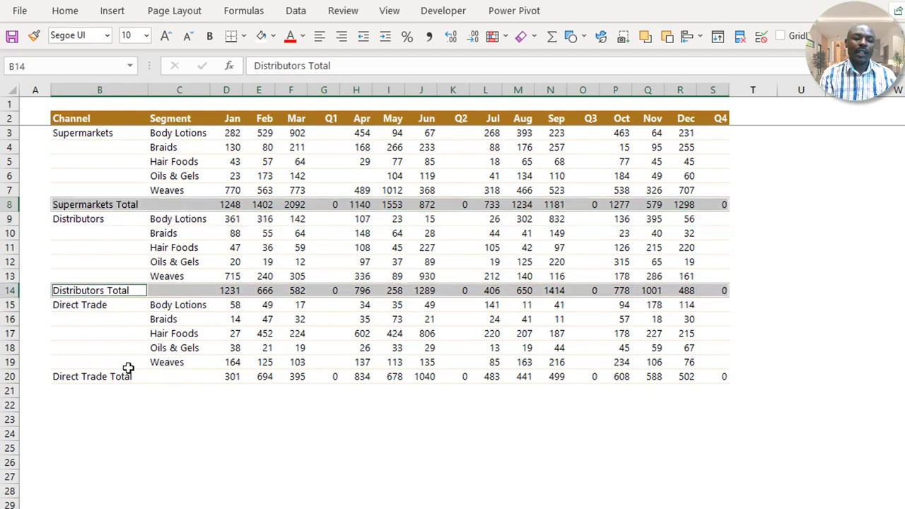
{"action": "left_click_drag", "start_coordinate": [81, 376], "coordinate": [722, 378]}
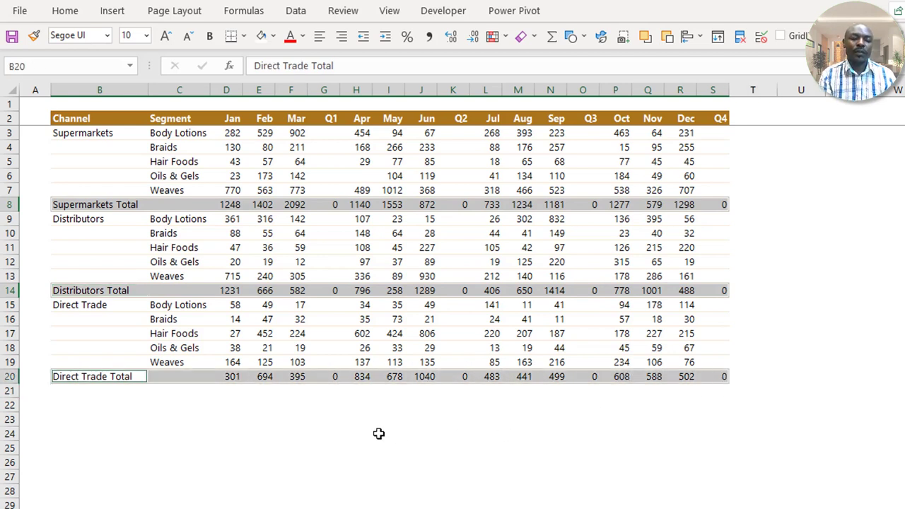
{"action": "left_click", "coordinate": [163, 249]}
Make the Supermarkets Total row, B8 to S8, bold and set its font color to dark blue
{"action": "left_click", "coordinate": [73, 206]}
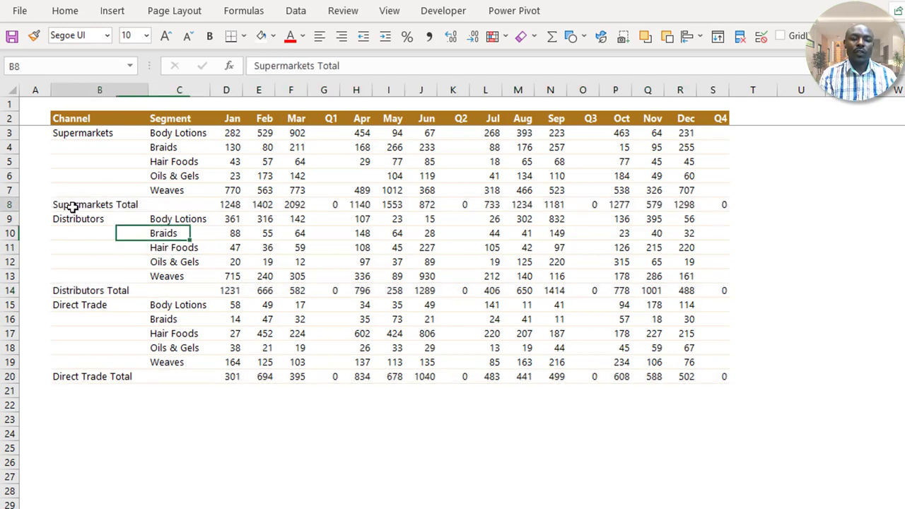
{"action": "left_click_drag", "start_coordinate": [73, 205], "coordinate": [724, 203]}
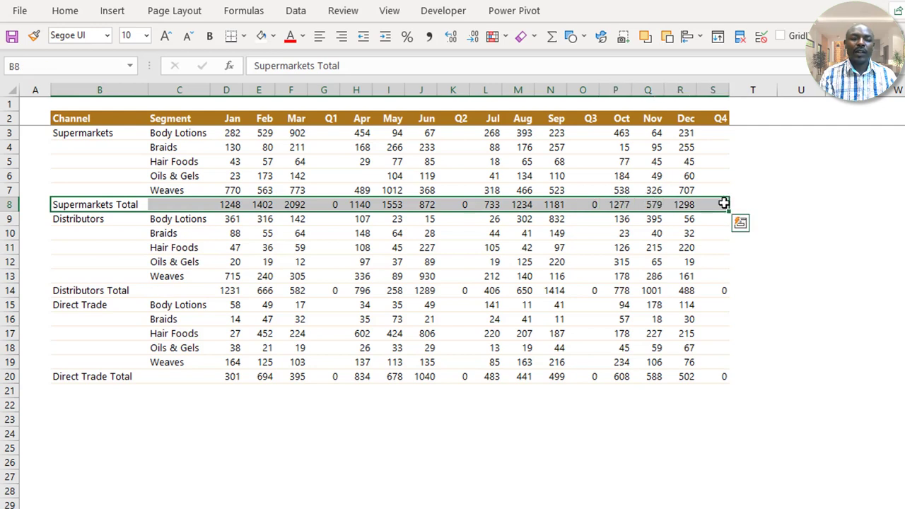
{"action": "left_click", "coordinate": [65, 11]}
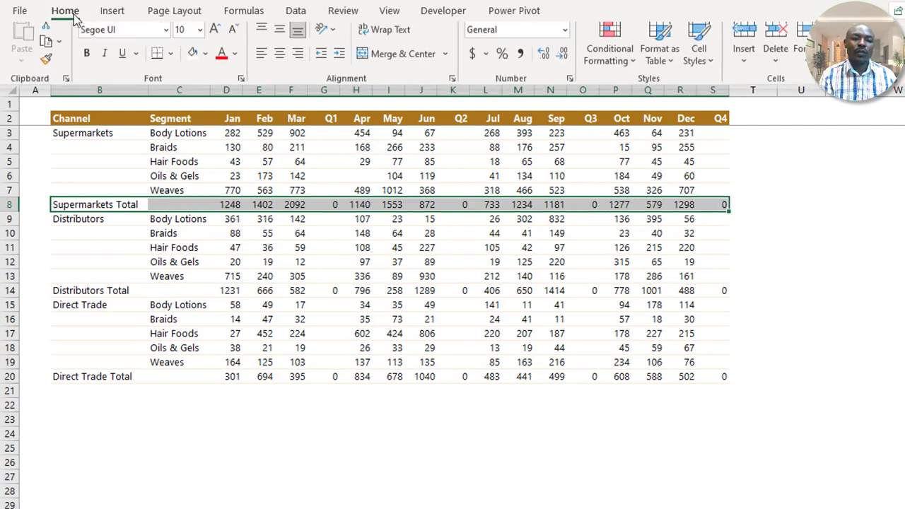
{"action": "left_click", "coordinate": [87, 65]}
{"action": "left_click", "coordinate": [235, 64]}
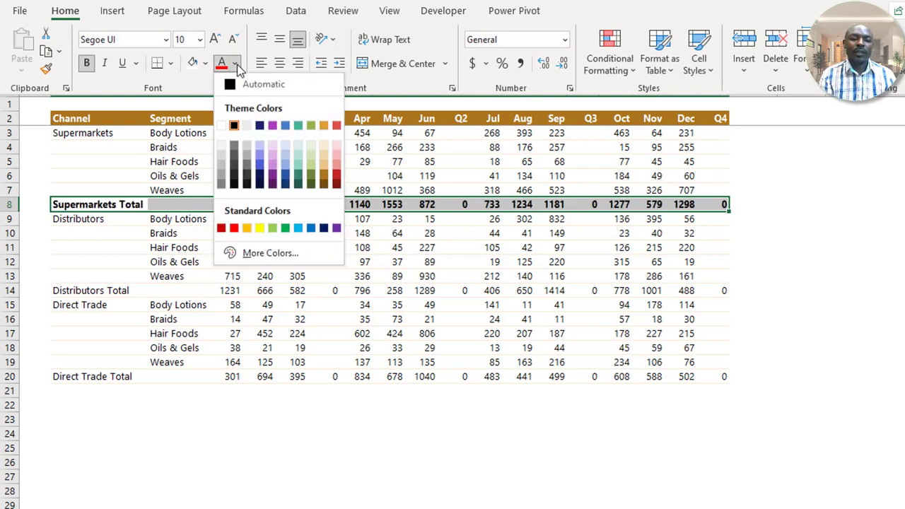
{"action": "left_click", "coordinate": [260, 125]}
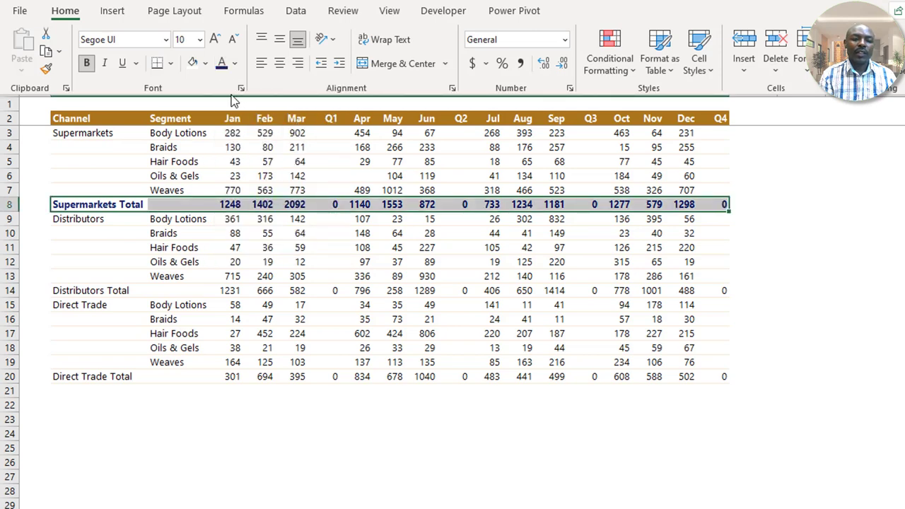
Give the Supermarkets Total row a top and thick bottom border and an Olive Green, Accent 4, Lighter 80% fill
{"action": "left_click", "coordinate": [170, 64]}
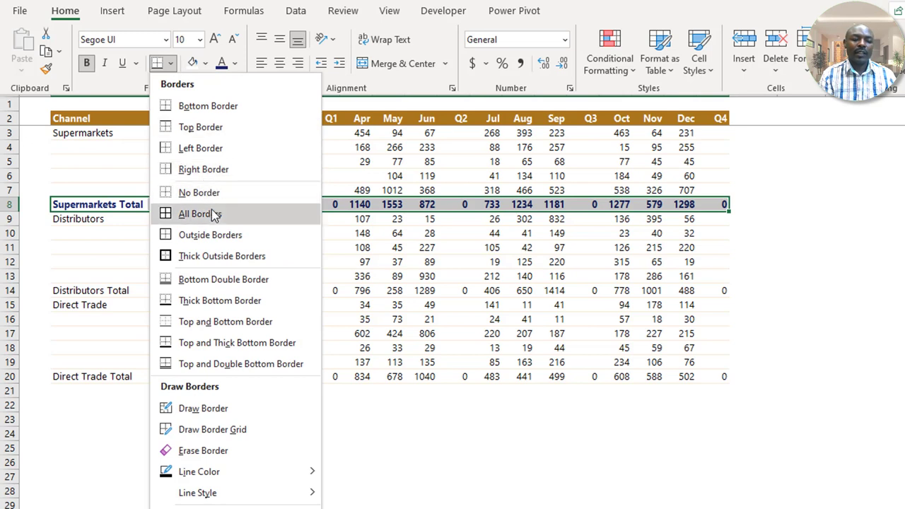
{"action": "left_click", "coordinate": [201, 344]}
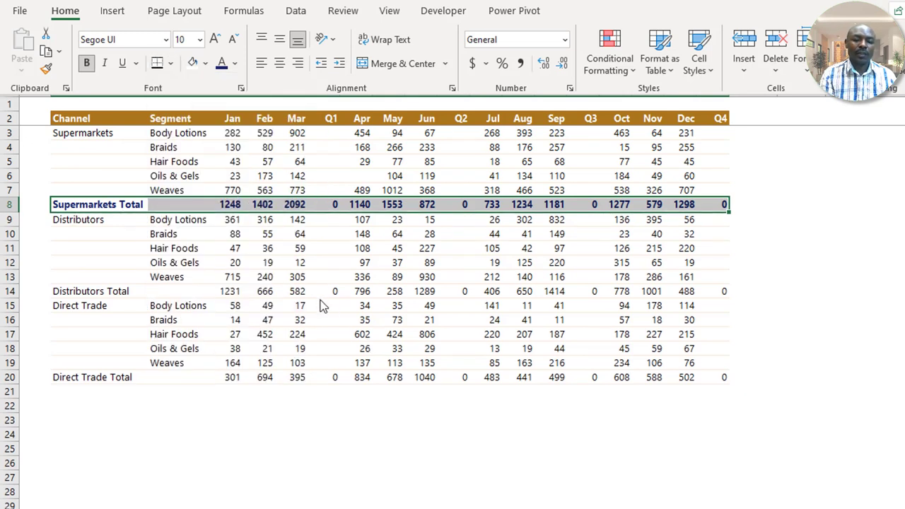
{"action": "left_click", "coordinate": [67, 13]}
{"action": "left_click", "coordinate": [205, 63]}
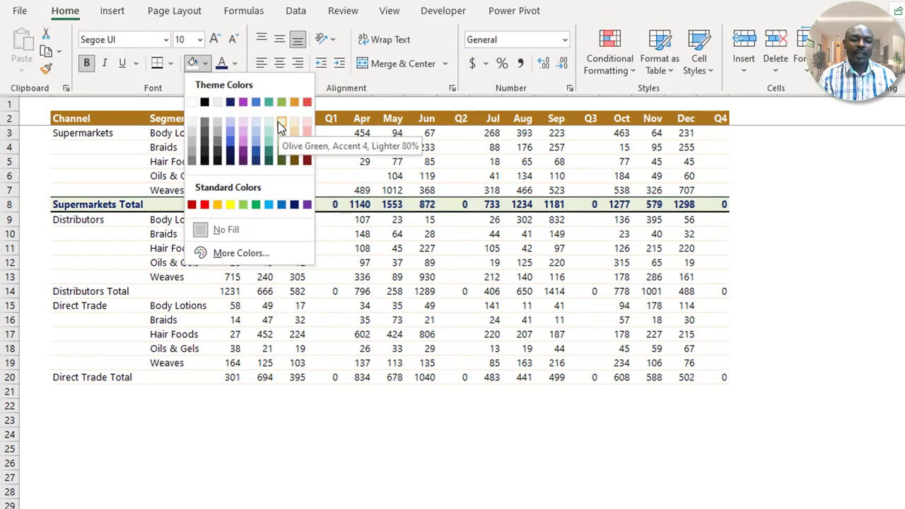
{"action": "left_click", "coordinate": [280, 126]}
{"action": "left_click", "coordinate": [260, 275]}
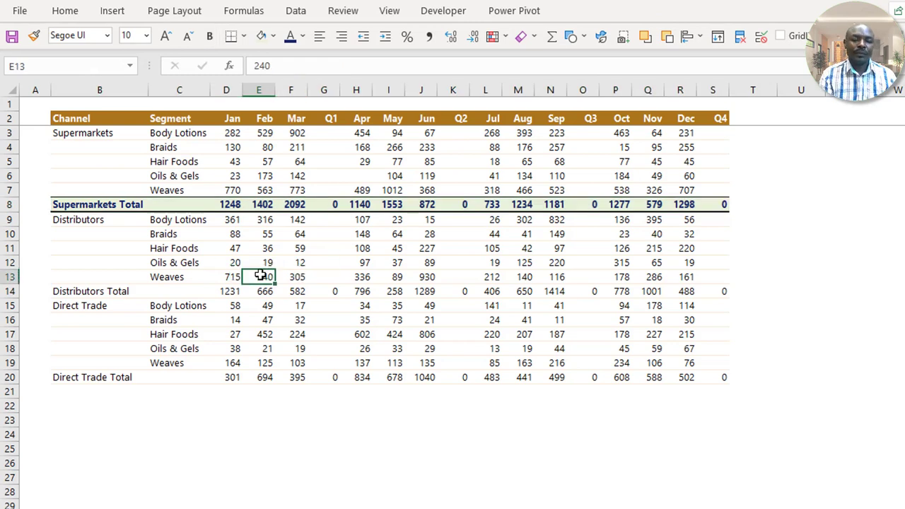
{"action": "left_click_drag", "start_coordinate": [81, 207], "coordinate": [721, 205]}
{"action": "left_click_drag", "start_coordinate": [90, 294], "coordinate": [672, 277]}
{"action": "left_click", "coordinate": [332, 264]}
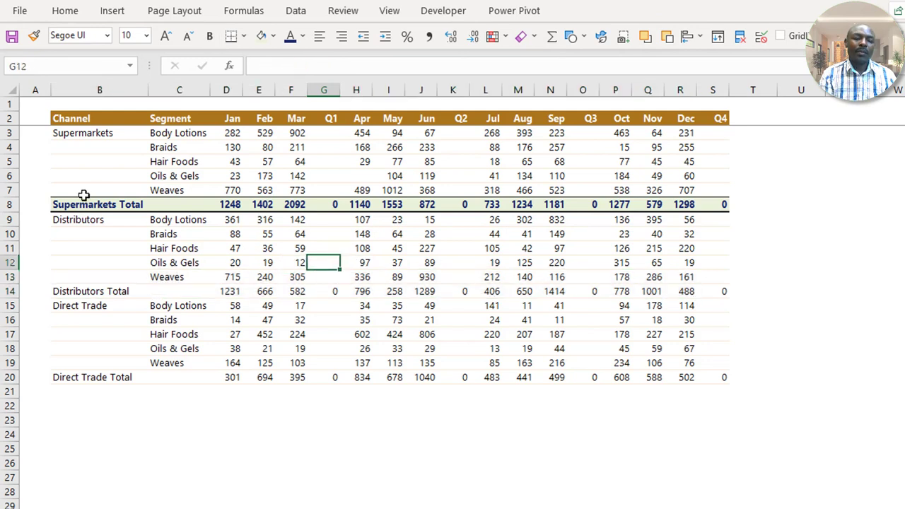
Copy the Supermarkets Total row's formatting to the Distributors Total and Direct Trade Total rows with Format Painter
{"action": "left_click_drag", "start_coordinate": [81, 202], "coordinate": [708, 202]}
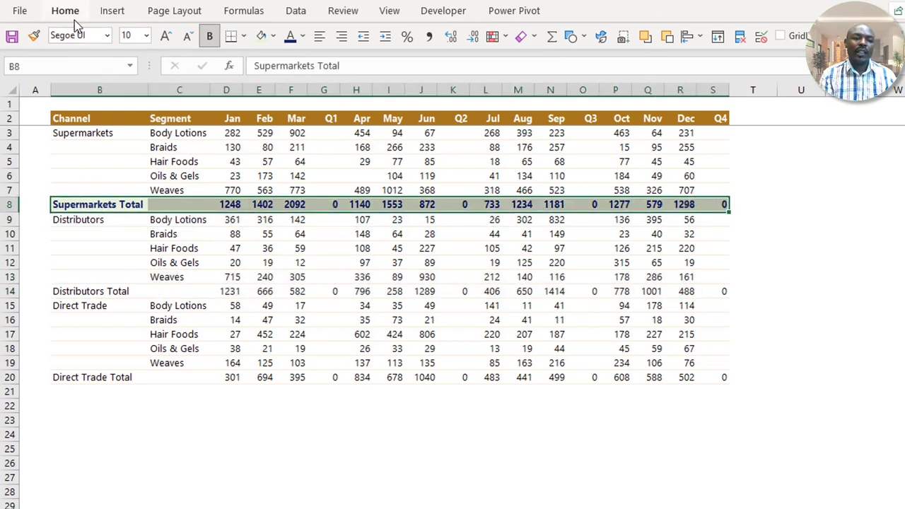
{"action": "left_click", "coordinate": [73, 17]}
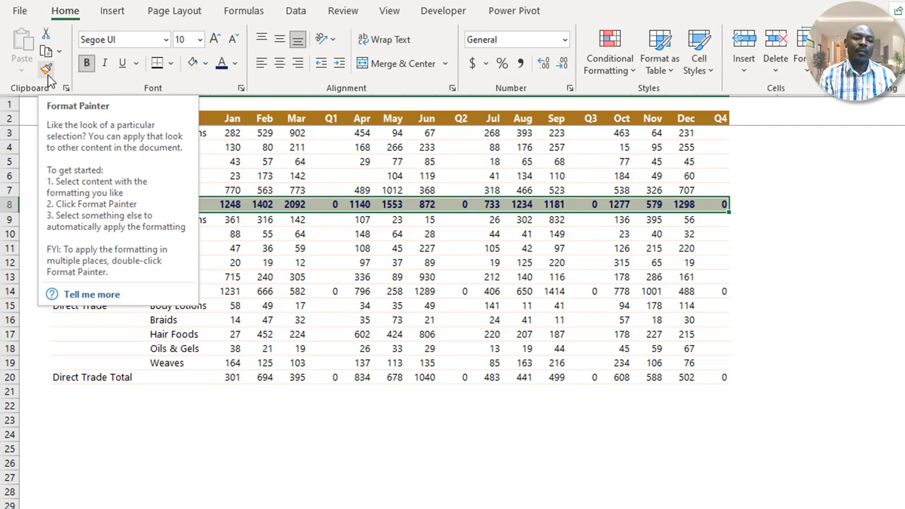
{"action": "double_click", "coordinate": [46, 70]}
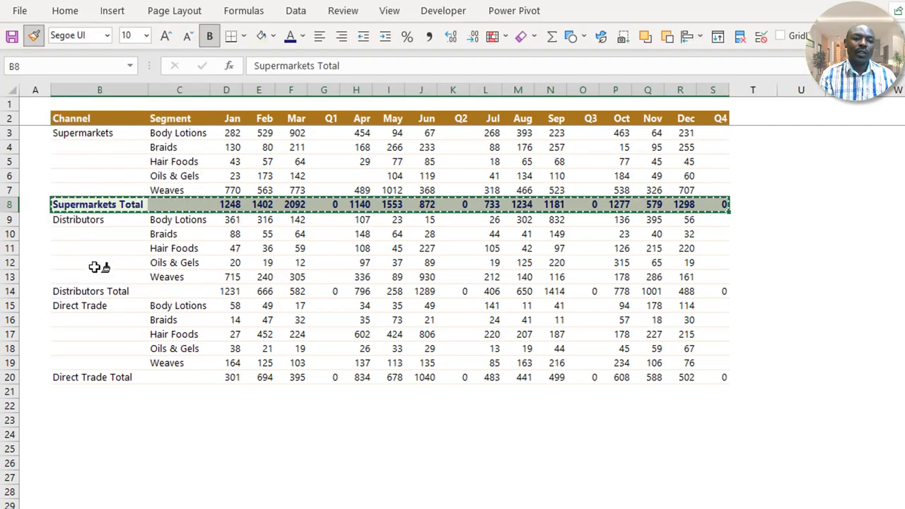
{"action": "left_click", "coordinate": [99, 291]}
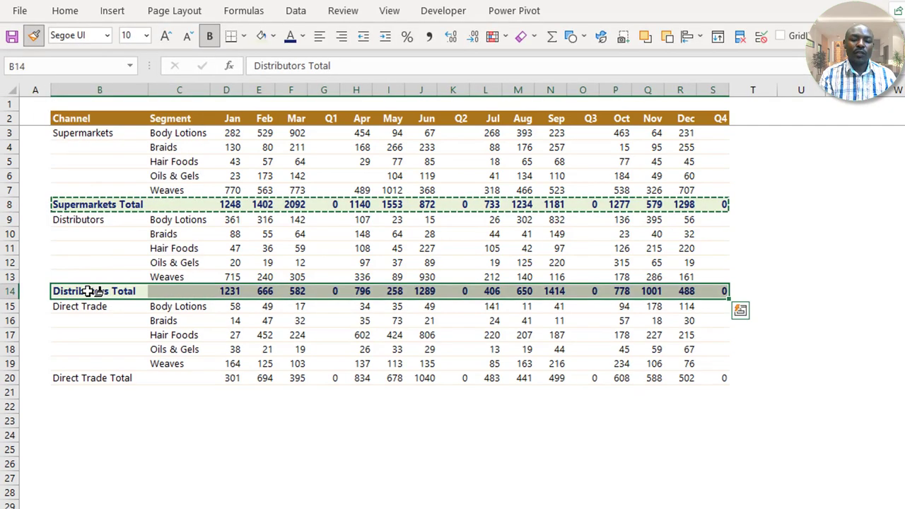
{"action": "left_click", "coordinate": [67, 376]}
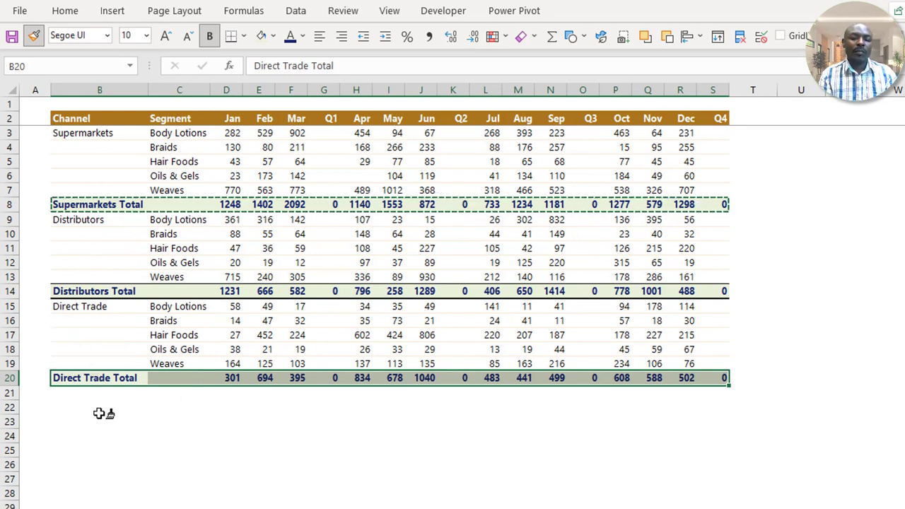
{"action": "key", "text": "Escape"}
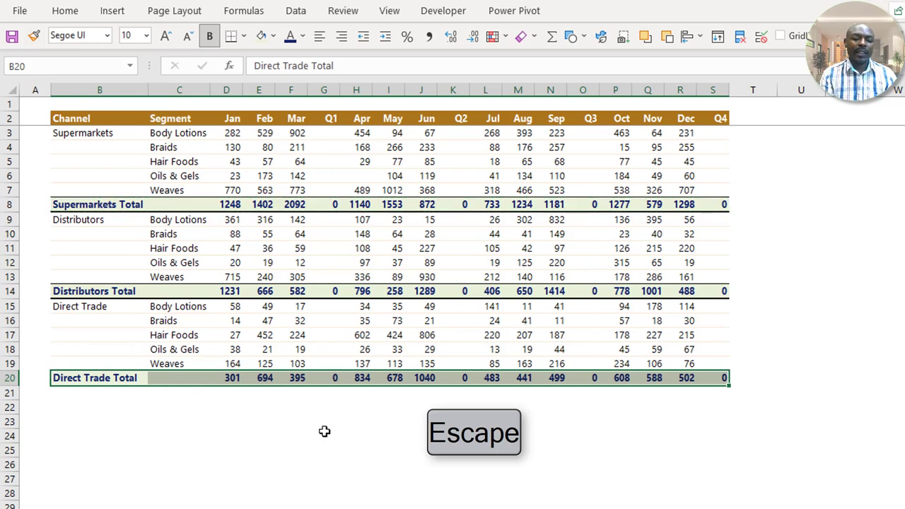
{"action": "left_click", "coordinate": [323, 434]}
{"action": "left_click", "coordinate": [848, 375]}
{"action": "left_click", "coordinate": [799, 235]}
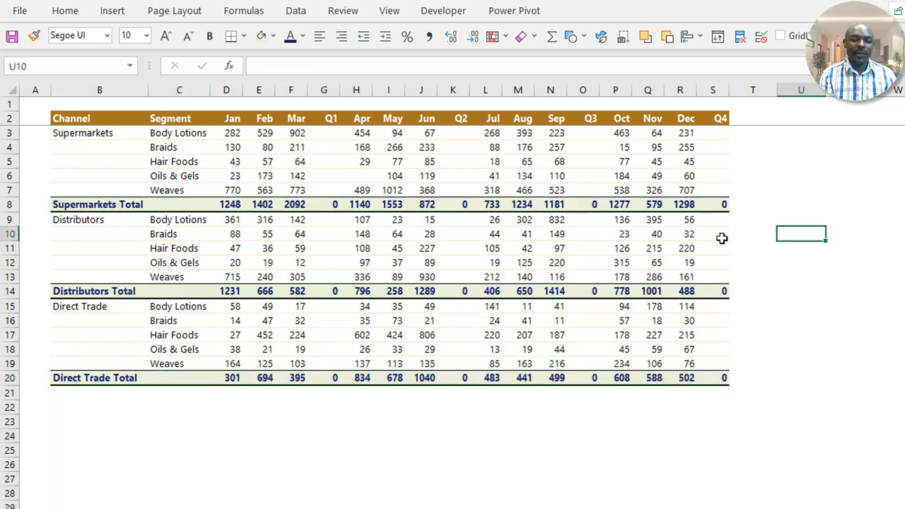
{"action": "left_click", "coordinate": [95, 159]}
{"action": "left_click", "coordinate": [783, 181]}
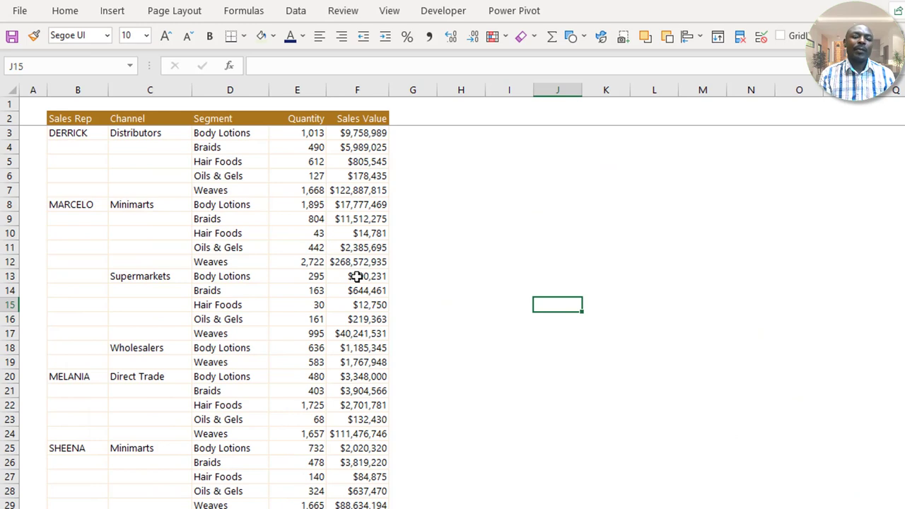
Fill the first sales rep's name from B3 down through B7 in the Sales Rep column
{"action": "left_click", "coordinate": [158, 180]}
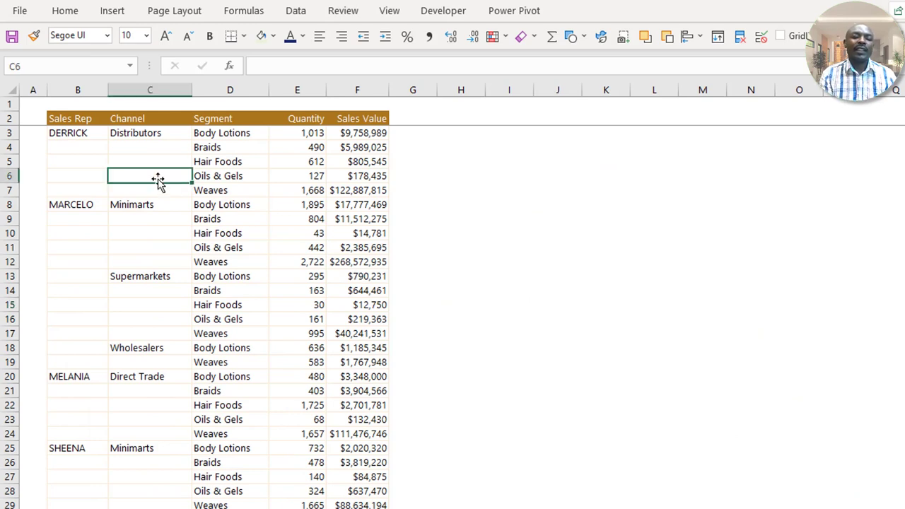
{"action": "left_click", "coordinate": [92, 135]}
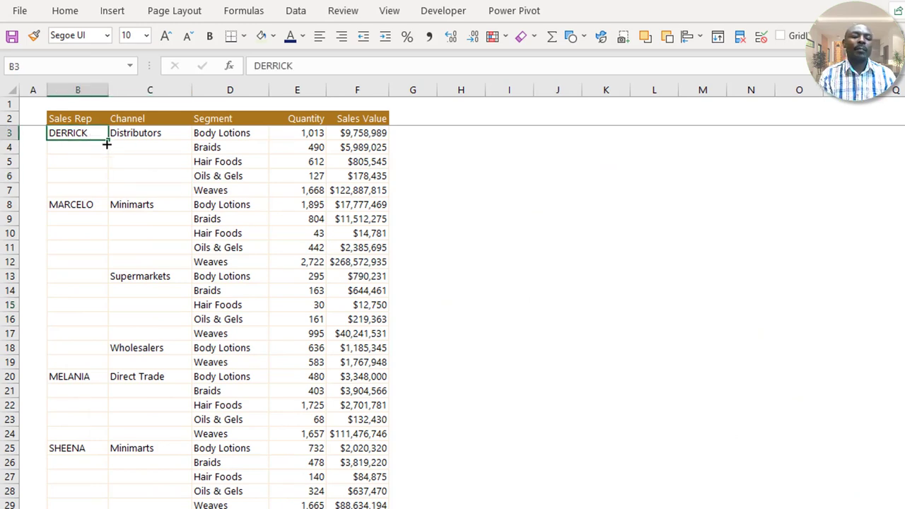
{"action": "left_click_drag", "start_coordinate": [107, 143], "coordinate": [101, 194]}
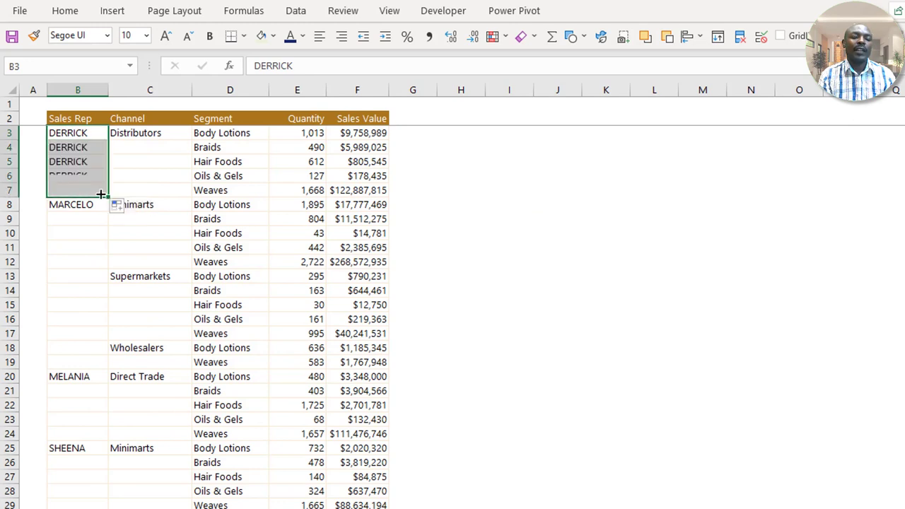
Fill the second sales rep's name from B8 down through B19 in the Sales Rep column
{"action": "left_click", "coordinate": [86, 207]}
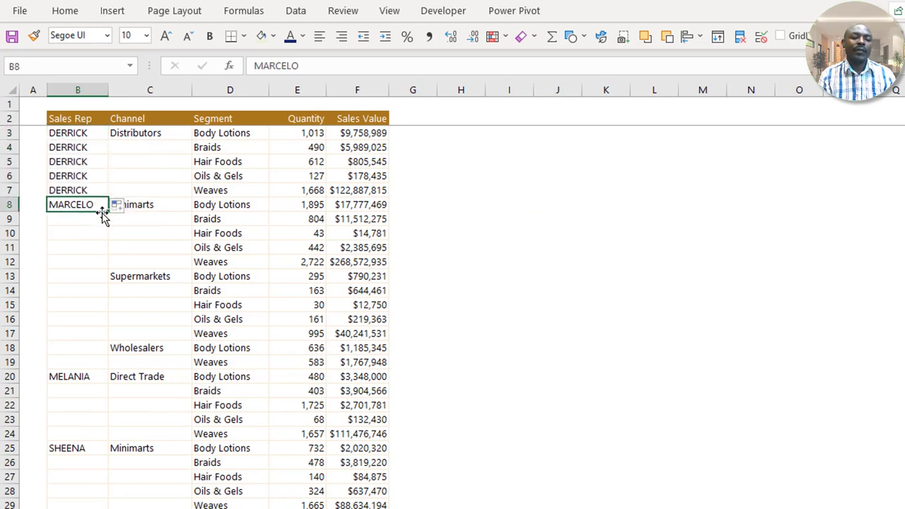
{"action": "left_click_drag", "start_coordinate": [107, 212], "coordinate": [77, 367]}
{"action": "left_click", "coordinate": [68, 294]}
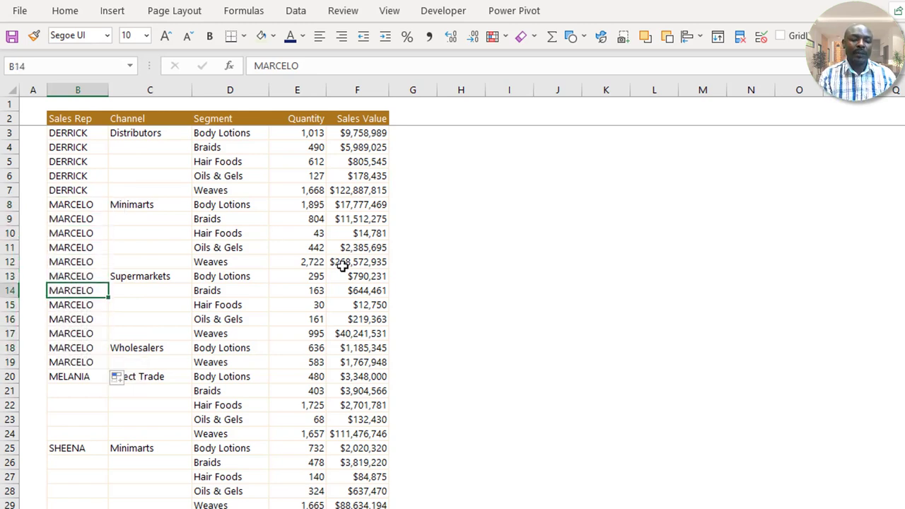
Undo both name fills in the Sales Rep column
{"action": "key", "text": "ctrl+z"}
{"action": "key", "text": "ctrl+z"}
{"action": "left_click", "coordinate": [48, 186]}
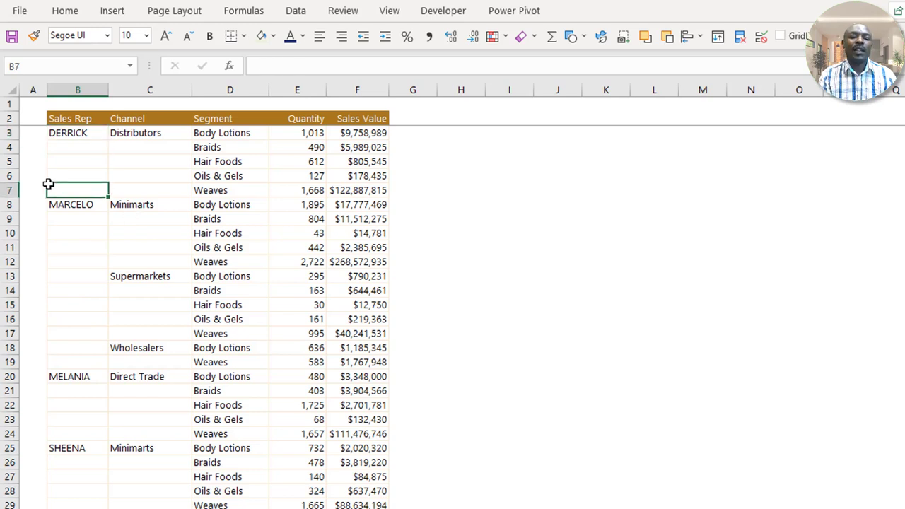
{"action": "left_click", "coordinate": [195, 221]}
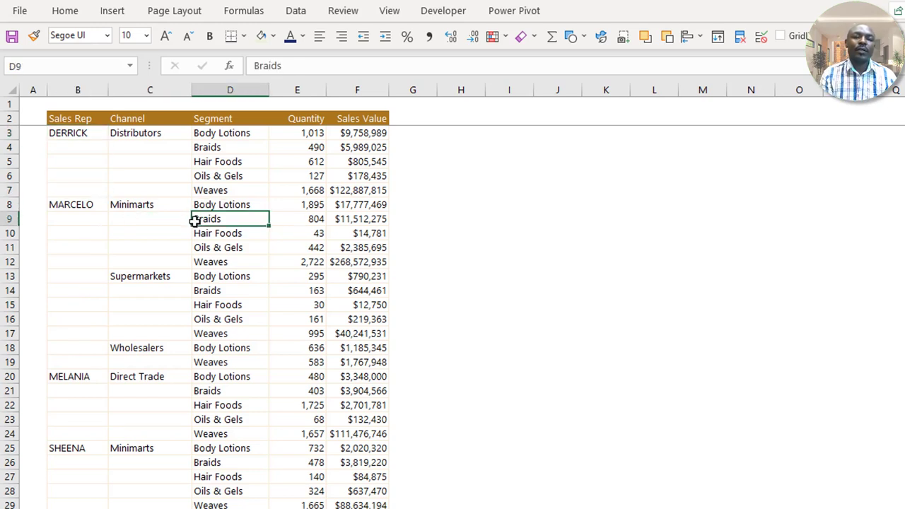
{"action": "left_click", "coordinate": [139, 171]}
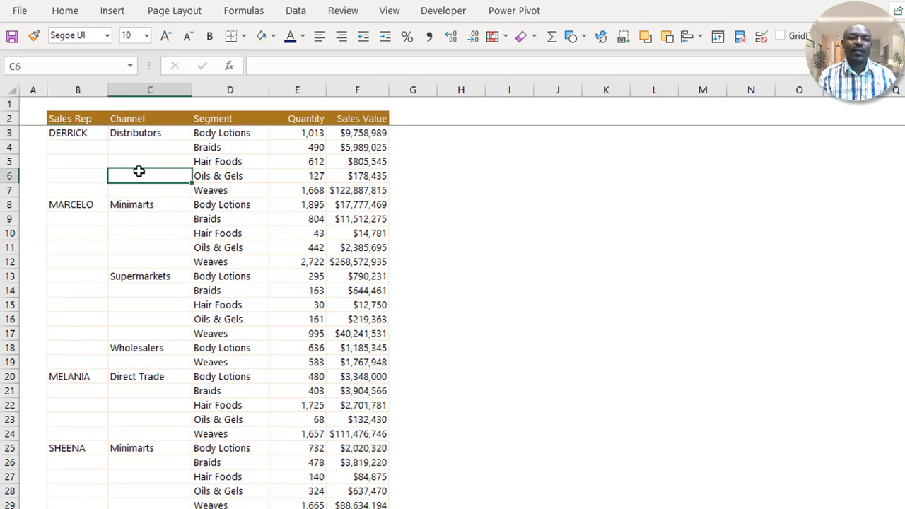
{"action": "left_click", "coordinate": [94, 144]}
{"action": "key", "text": "Left"}
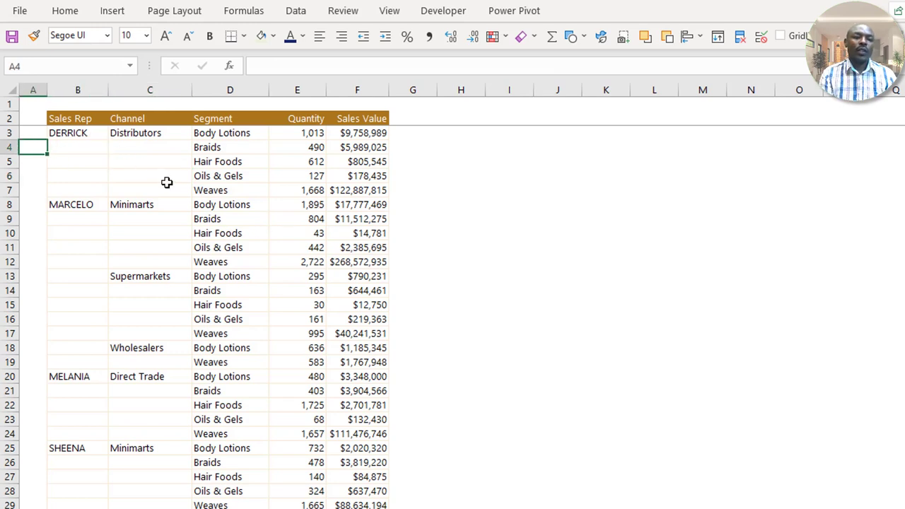
Select only the blank cells within B3:C38 of the Sales Rep and Channel columns using Go To Special with Blanks
{"action": "left_click_drag", "start_coordinate": [67, 132], "coordinate": [166, 488]}
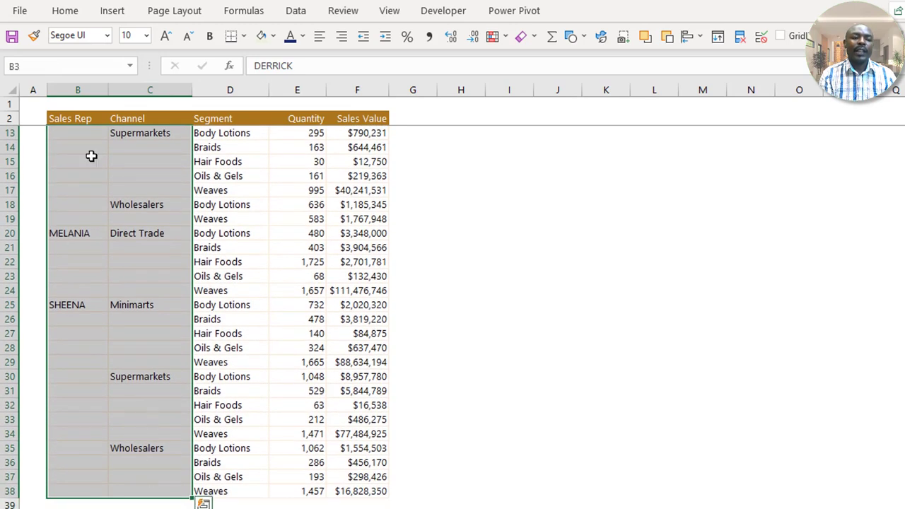
{"action": "left_click", "coordinate": [71, 14]}
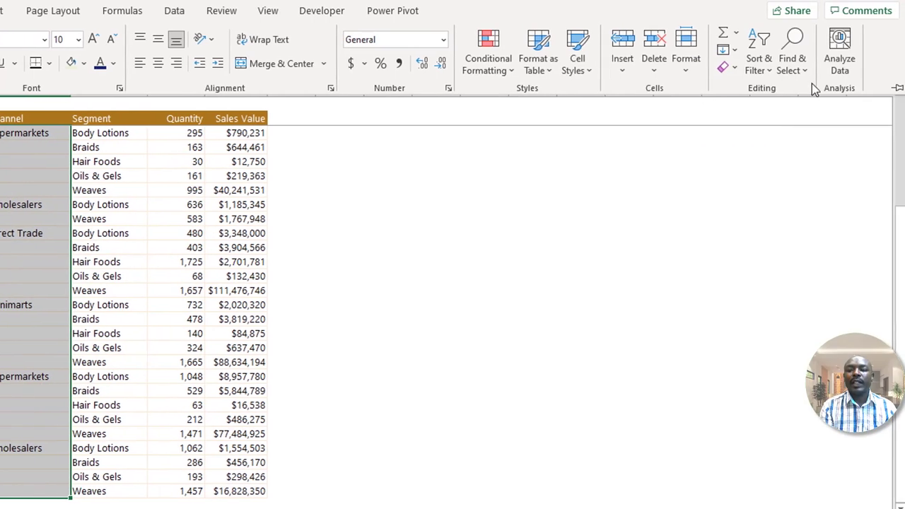
{"action": "left_click", "coordinate": [794, 71]}
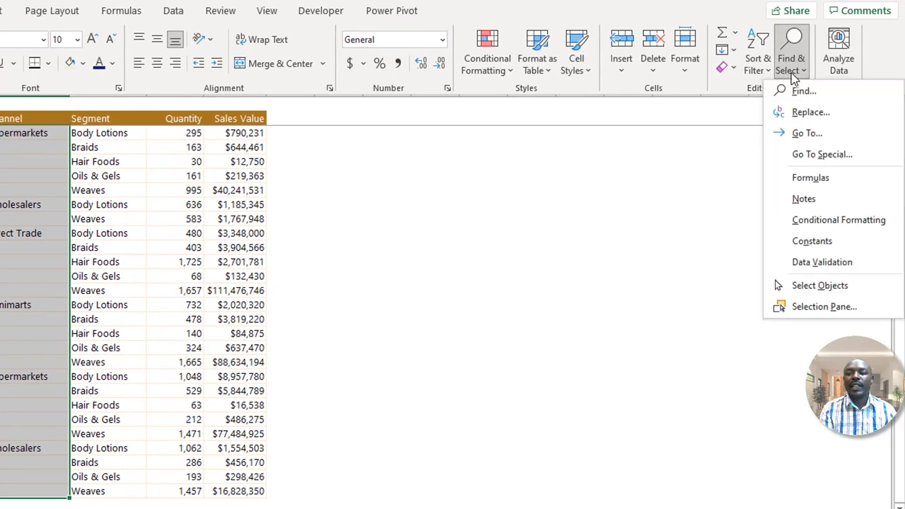
{"action": "left_click", "coordinate": [816, 156]}
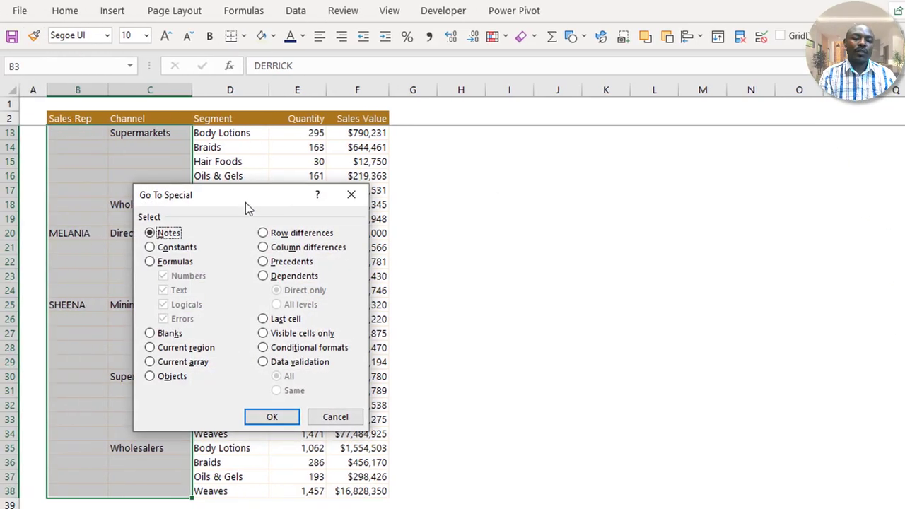
{"action": "left_click_drag", "start_coordinate": [232, 200], "coordinate": [243, 165]}
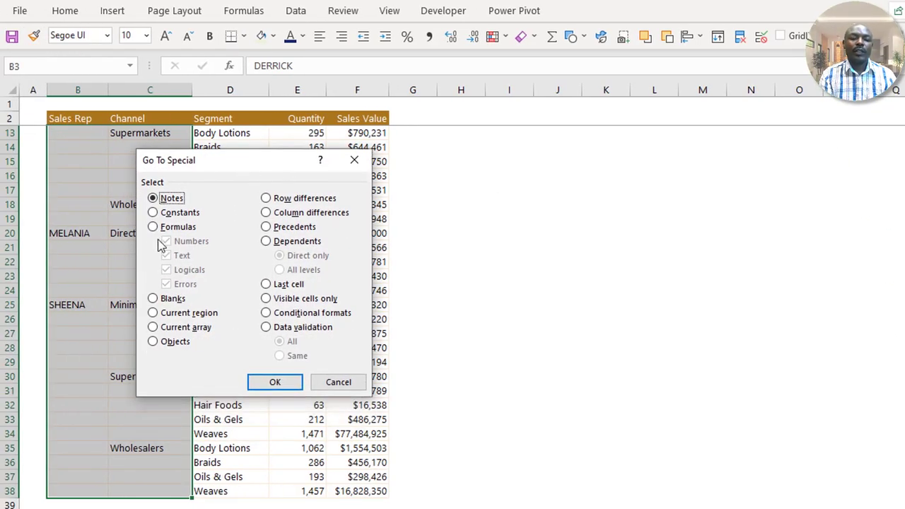
{"action": "left_click", "coordinate": [154, 299]}
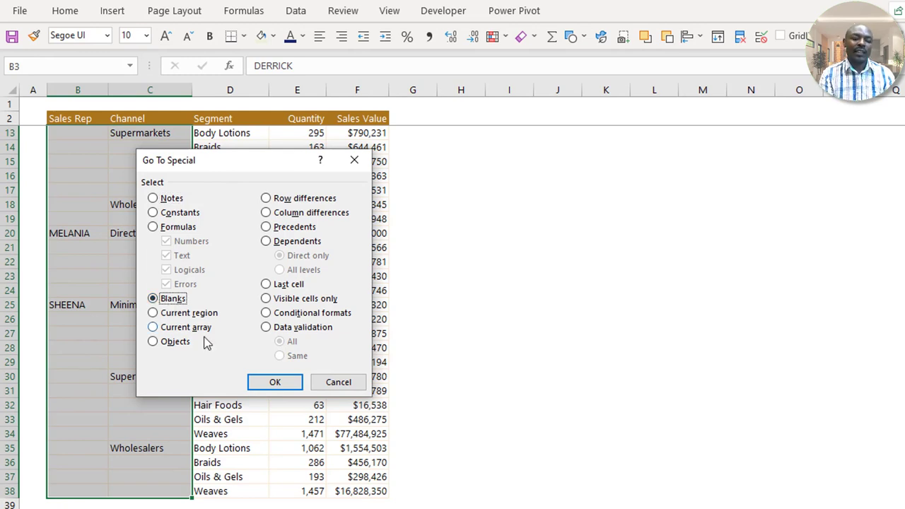
{"action": "left_click", "coordinate": [262, 383]}
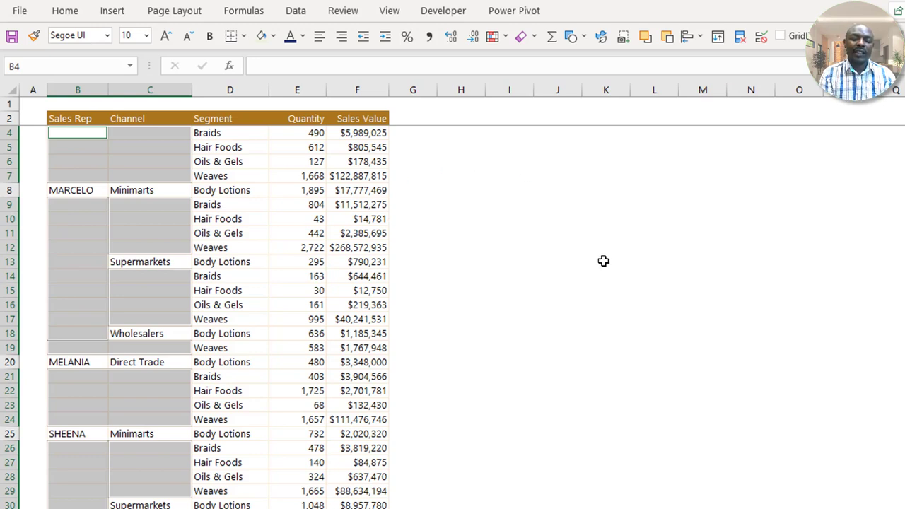
Enter the formula =B3 in B4 and apply it to all the selected blank cells at once
{"action": "scroll", "coordinate": [587, 297], "scroll_direction": "up", "scroll_amount": 1}
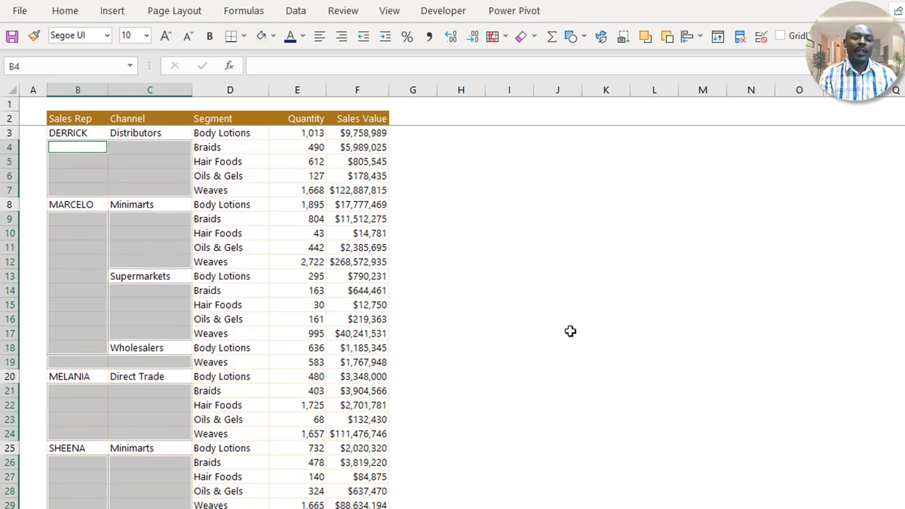
{"action": "type", "text": "="}
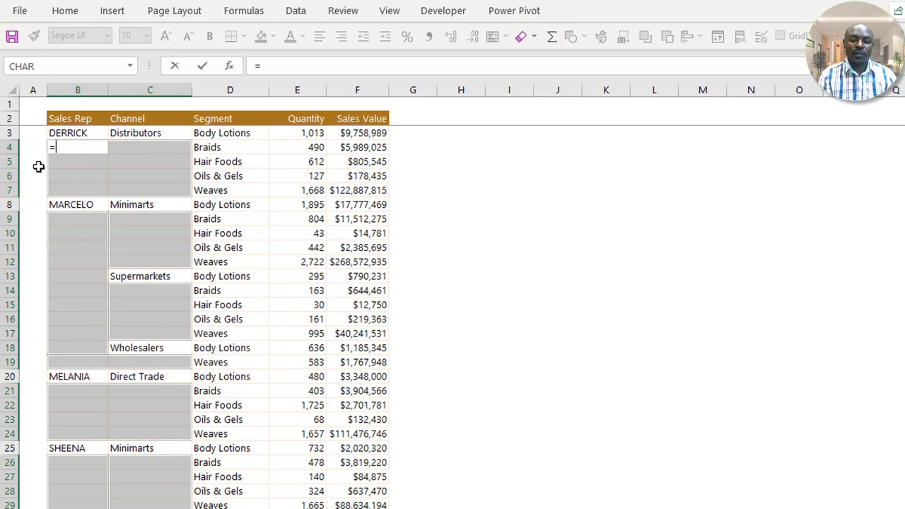
{"action": "key", "text": "Up"}
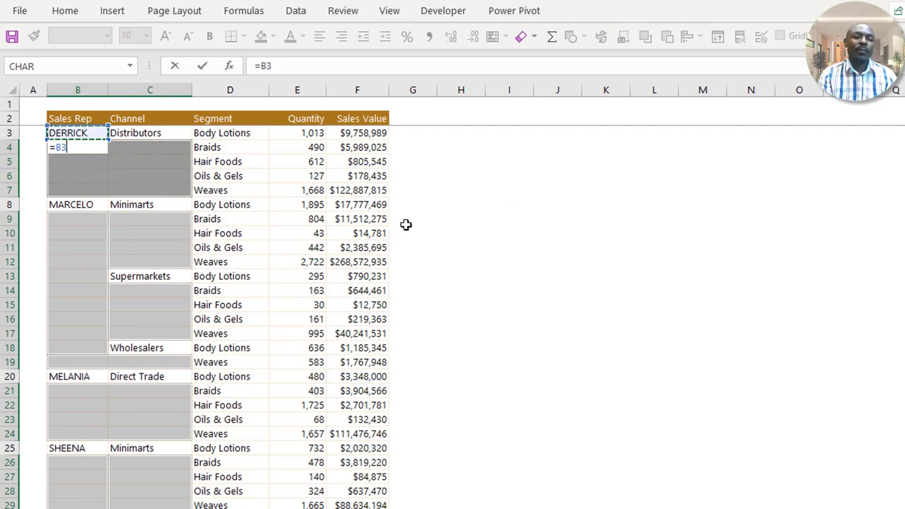
{"action": "key", "text": "F2"}
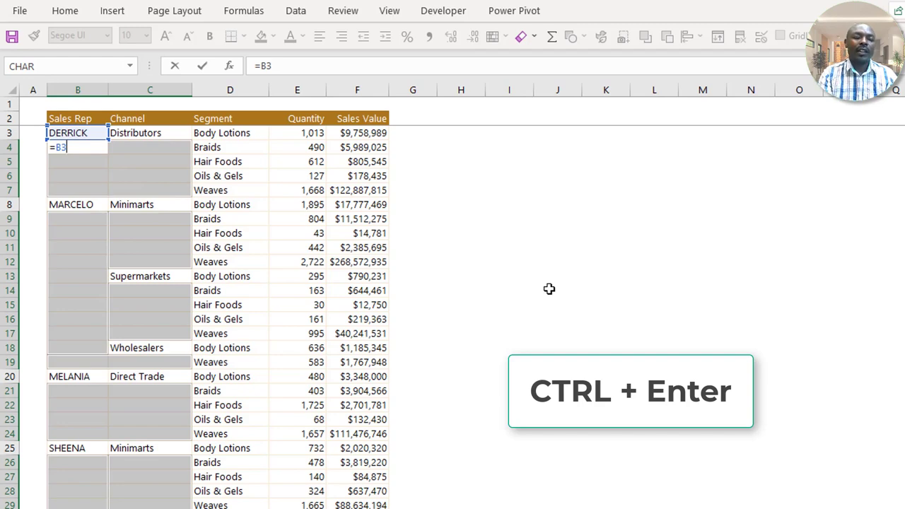
{"action": "key", "text": "ctrl+Return"}
Check the filled cells and their formulas in the Sales Rep and Channel columns down to the end of the table
{"action": "left_click", "coordinate": [121, 190]}
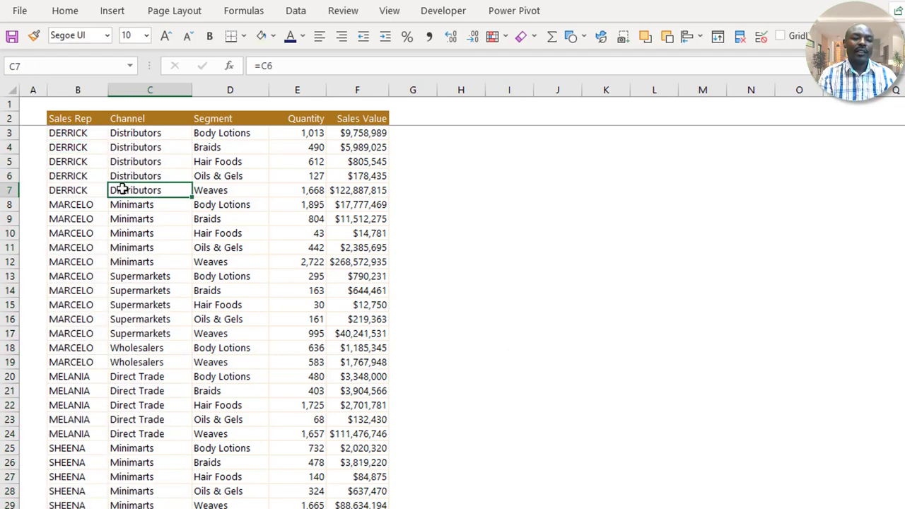
{"action": "left_click", "coordinate": [90, 247]}
{"action": "left_click", "coordinate": [151, 258]}
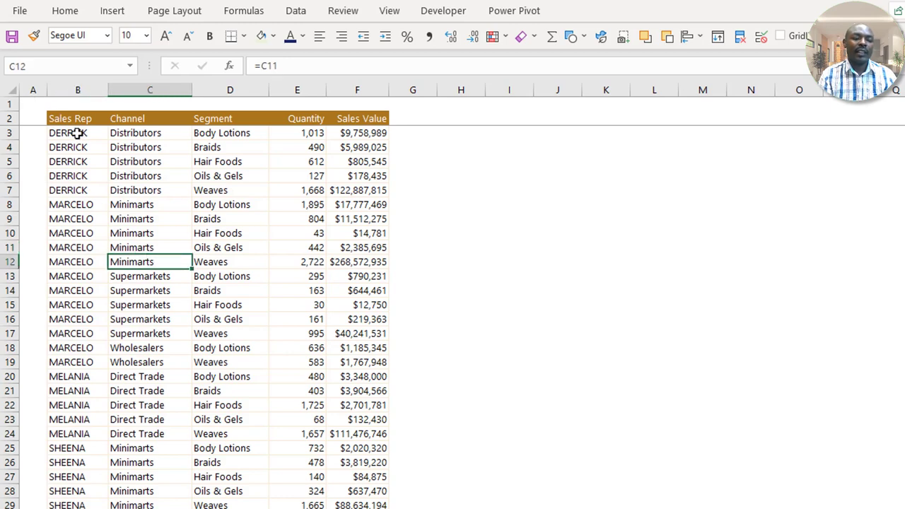
{"action": "left_click_drag", "start_coordinate": [77, 133], "coordinate": [145, 344]}
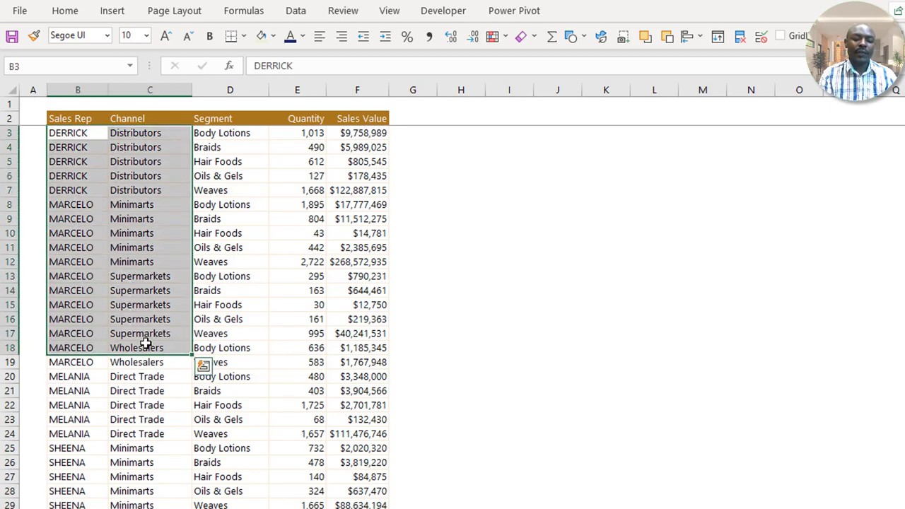
{"action": "left_click", "coordinate": [145, 343]}
{"action": "key", "text": "Down"}
{"action": "key", "text": "Down"}
{"action": "key", "text": "Down"}
{"action": "key", "text": "Down"}
{"action": "key", "text": "Down"}
{"action": "key", "text": "Down"}
{"action": "key", "text": "Down"}
{"action": "key", "text": "Down"}
{"action": "key", "text": "Down"}
{"action": "key", "text": "Down"}
{"action": "key", "text": "Down"}
{"action": "key", "text": "Down"}
{"action": "key", "text": "Down"}
{"action": "key", "text": "Down"}
{"action": "key", "text": "Down"}
{"action": "key", "text": "Down"}
{"action": "key", "text": "Down"}
{"action": "key", "text": "Down"}
{"action": "key", "text": "Down"}
{"action": "key", "text": "Down"}
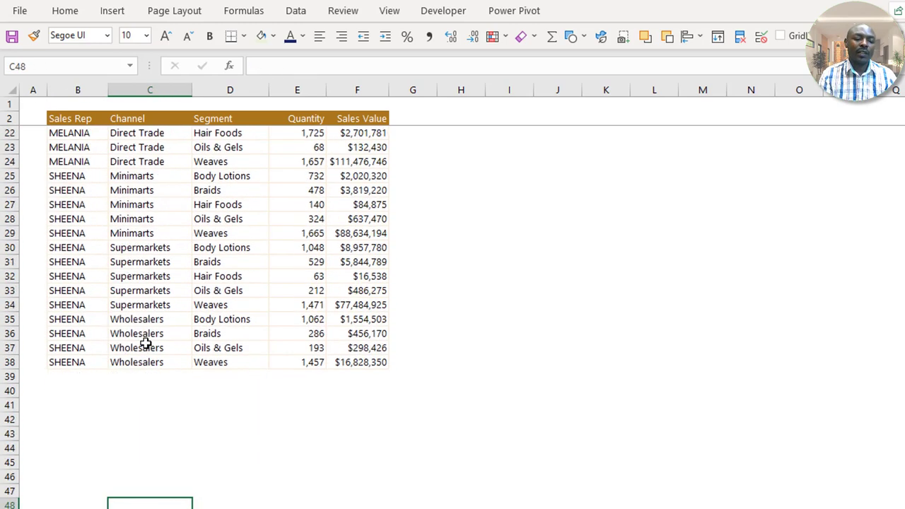
{"action": "key", "text": "Down"}
{"action": "key", "text": "Down"}
{"action": "key", "text": "Down"}
{"action": "key", "text": "Down"}
{"action": "key", "text": "Down"}
{"action": "key", "text": "Down"}
{"action": "key", "text": "Down"}
{"action": "key", "text": "Up"}
{"action": "key", "text": "ctrl+Up"}
{"action": "key", "text": "ctrl+Up"}
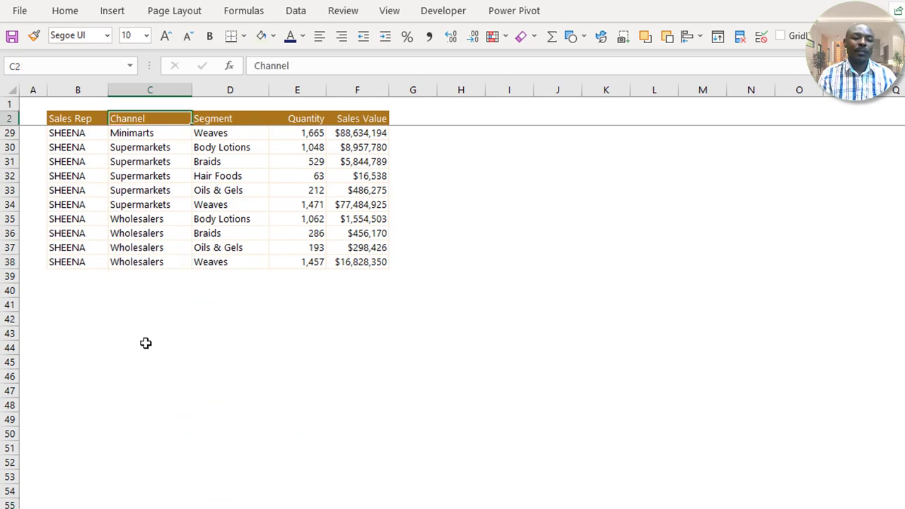
{"action": "key", "text": "Down"}
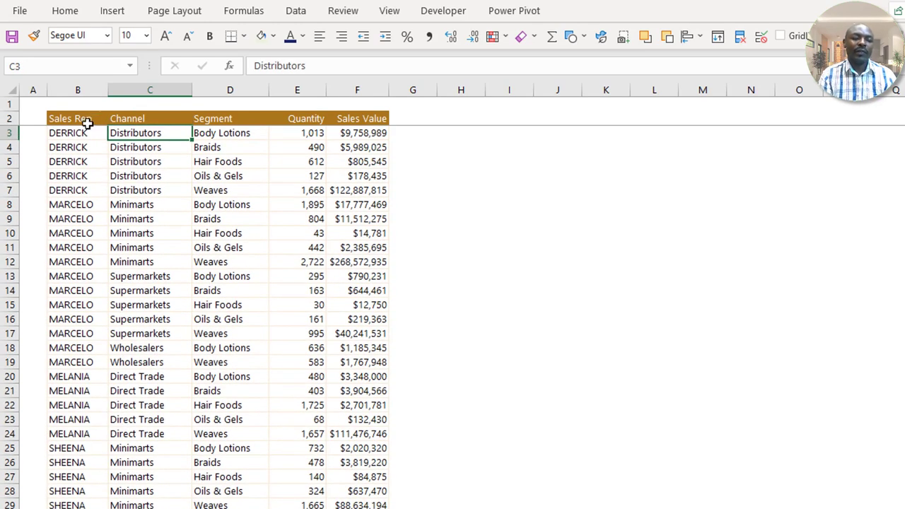
Copy columns B and C and paste them in place as Values with Paste Special to replace the formulas
{"action": "left_click_drag", "start_coordinate": [77, 91], "coordinate": [128, 95]}
{"action": "right_click", "coordinate": [127, 95]}
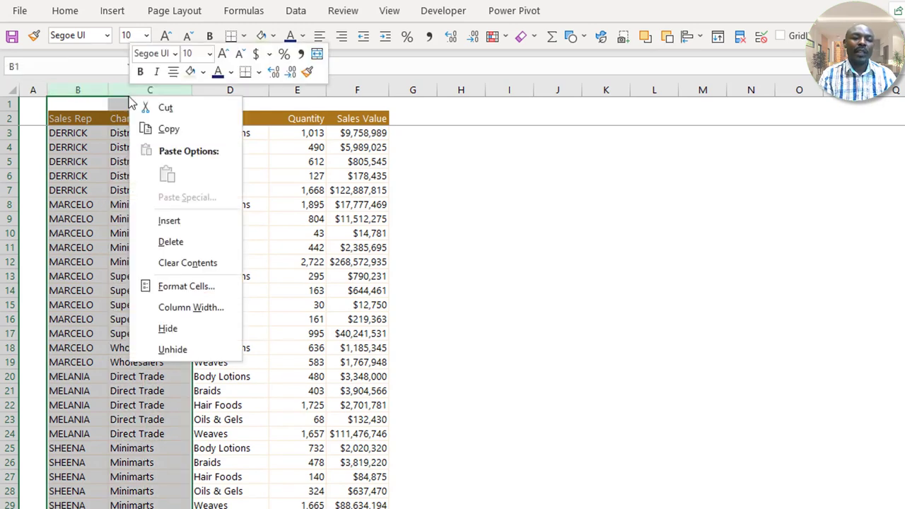
{"action": "left_click", "coordinate": [185, 133]}
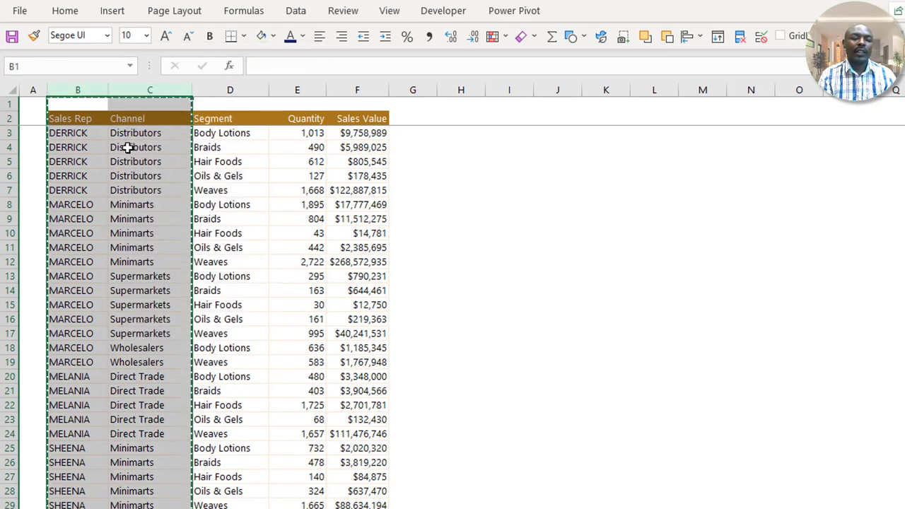
{"action": "right_click", "coordinate": [117, 90]}
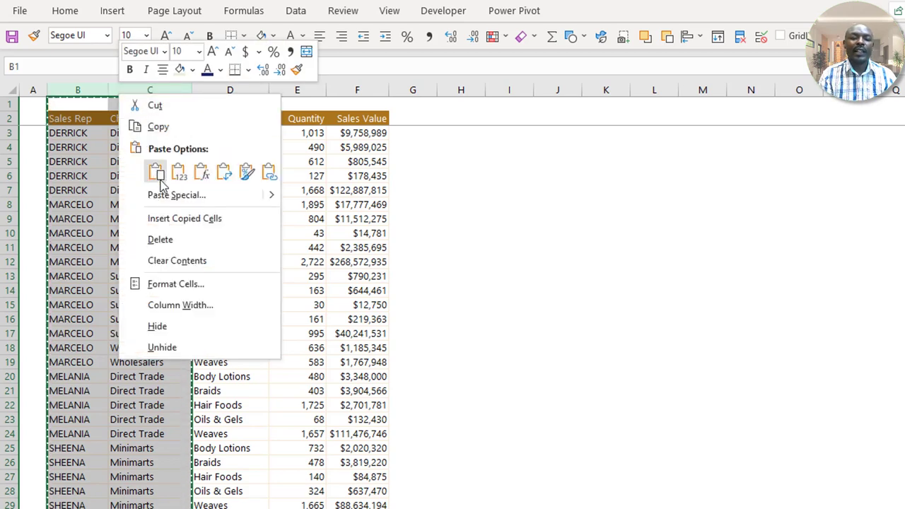
{"action": "left_click", "coordinate": [164, 196]}
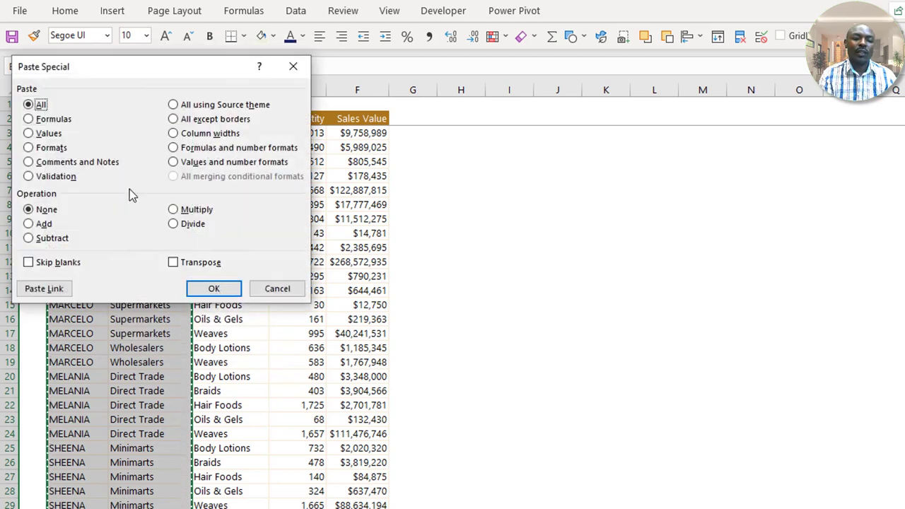
{"action": "left_click", "coordinate": [49, 134]}
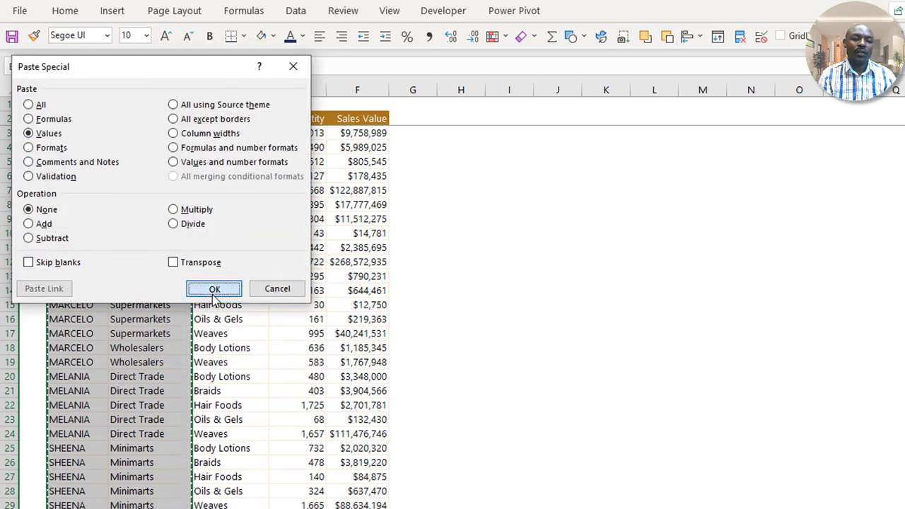
{"action": "left_click", "coordinate": [213, 288]}
{"action": "left_click", "coordinate": [140, 262]}
{"action": "key", "text": "Escape"}
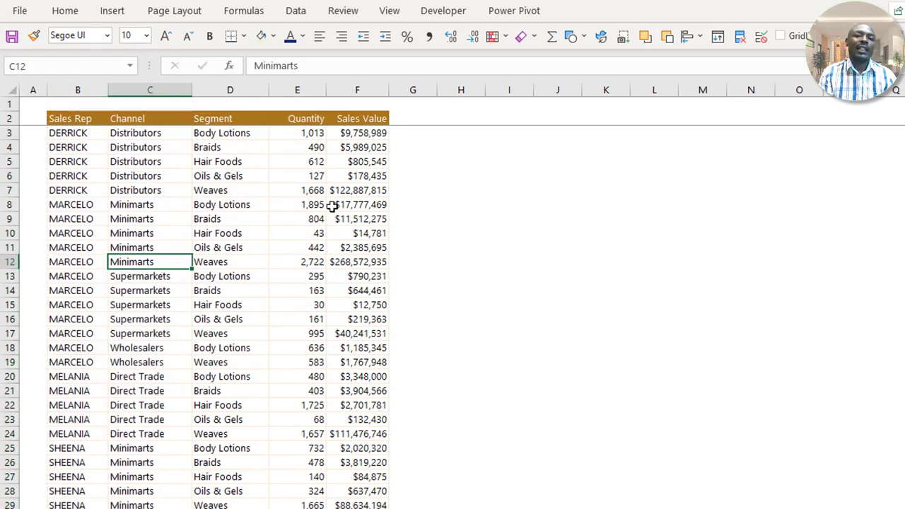
{"action": "left_click", "coordinate": [249, 221]}
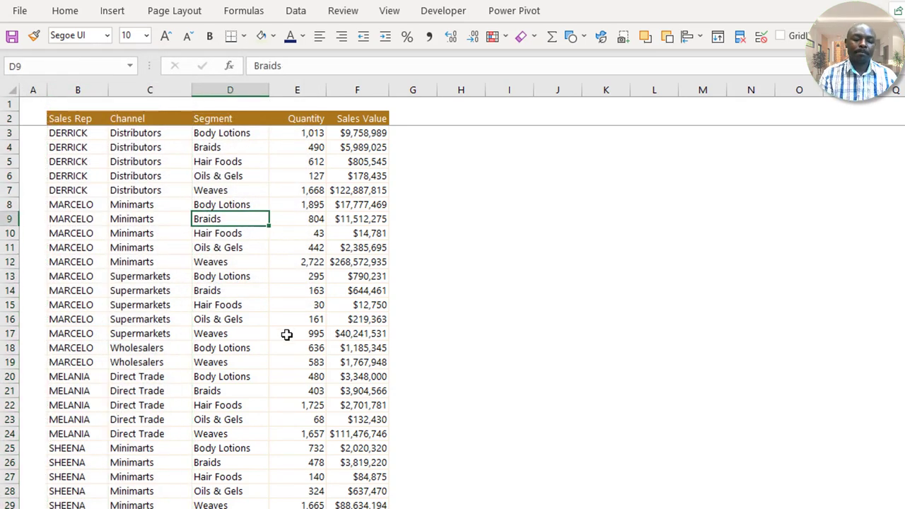
Switch to the worksheet with the 2020 Sales Volume Summary
{"action": "key", "text": "ctrl+Page_Down"}
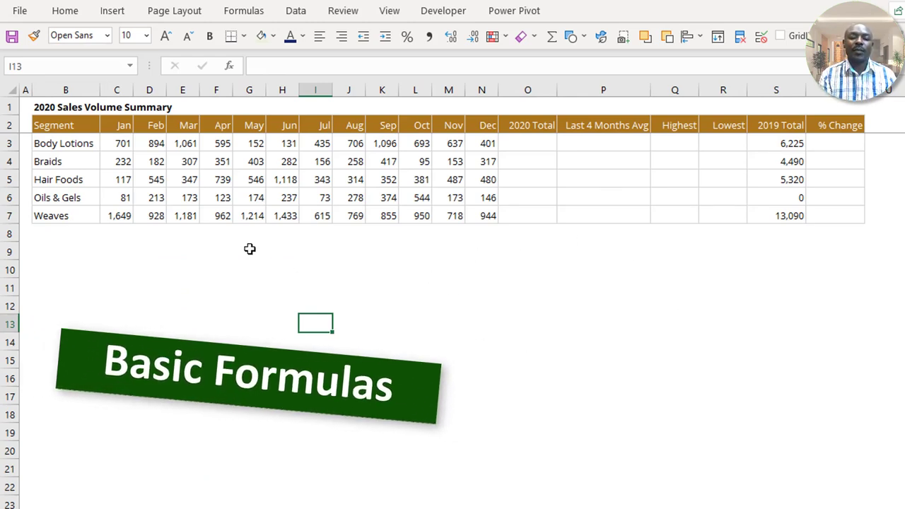
{"action": "key", "text": "Right"}
{"action": "key", "text": "Right"}
{"action": "key", "text": "Right"}
{"action": "key", "text": "Right"}
{"action": "key", "text": "Right"}
{"action": "key", "text": "Right"}
{"action": "key", "text": "Right"}
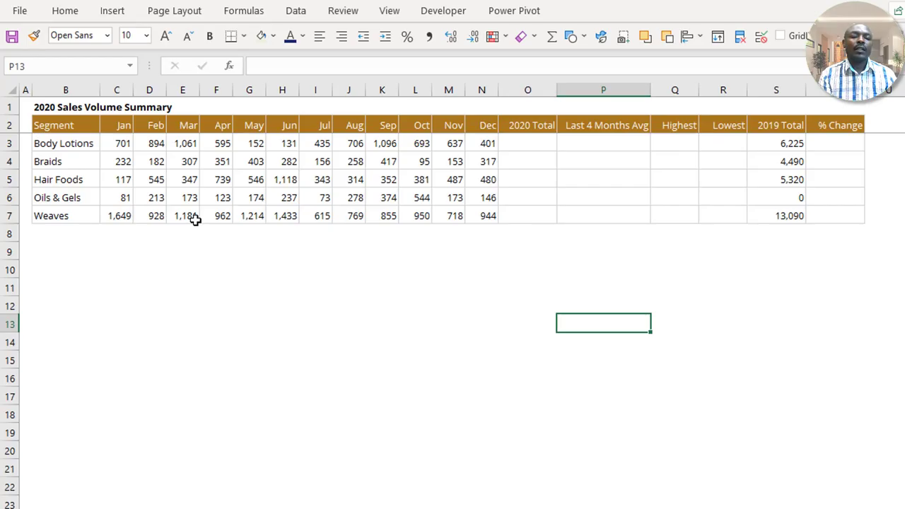
Examine the summary's segment names, the January to December figures and the 2020 Total column
{"action": "left_click", "coordinate": [116, 145]}
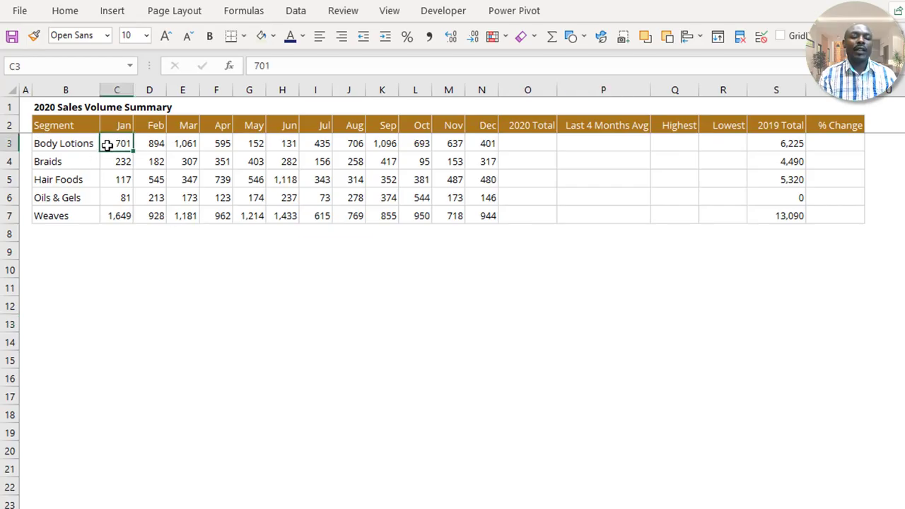
{"action": "left_click_drag", "start_coordinate": [77, 144], "coordinate": [66, 233]}
{"action": "left_click_drag", "start_coordinate": [123, 145], "coordinate": [488, 212]}
{"action": "left_click", "coordinate": [529, 160]}
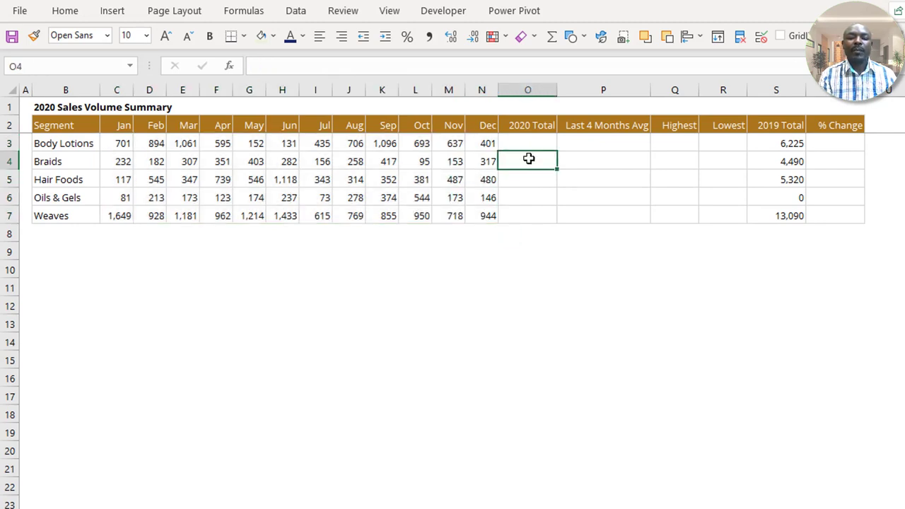
{"action": "left_click_drag", "start_coordinate": [534, 136], "coordinate": [531, 273]}
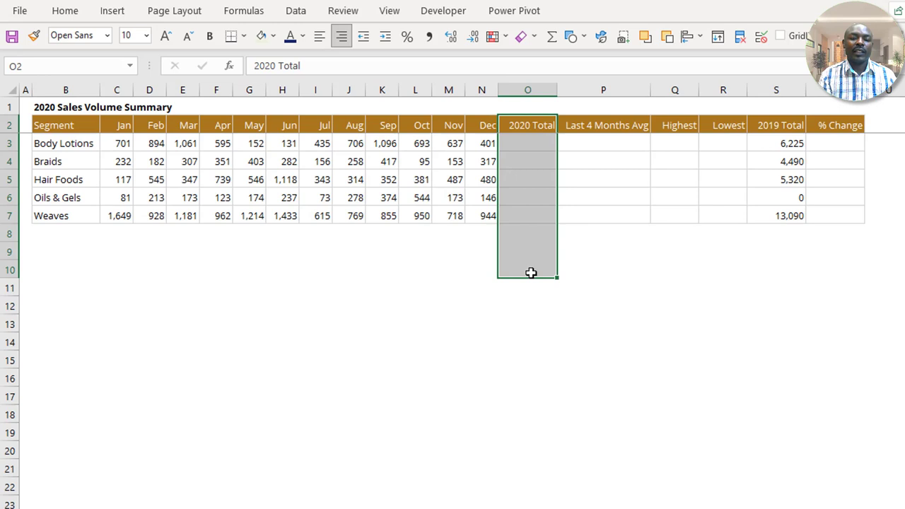
AutoSum the range C3:O8 to total every segment in the 2020 Total column and every month in row 8
{"action": "left_click", "coordinate": [526, 177]}
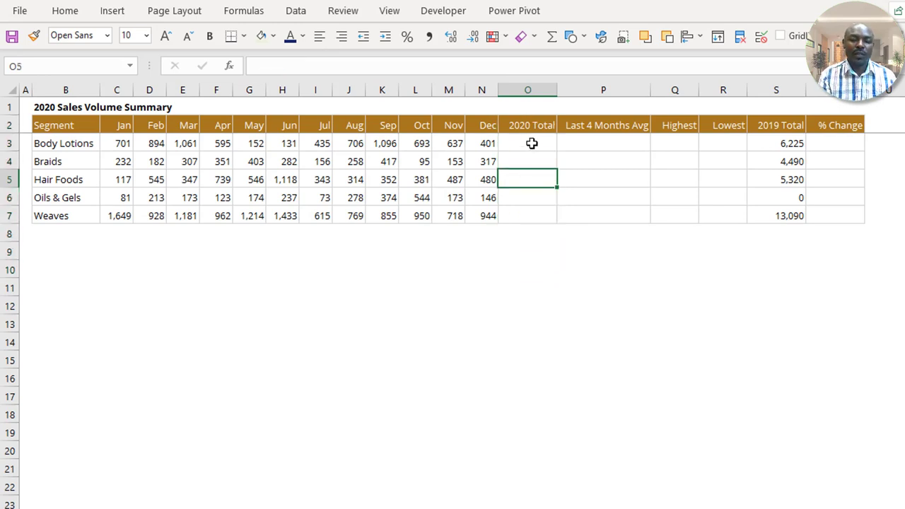
{"action": "left_click", "coordinate": [531, 143]}
{"action": "left_click_drag", "start_coordinate": [116, 146], "coordinate": [510, 214]}
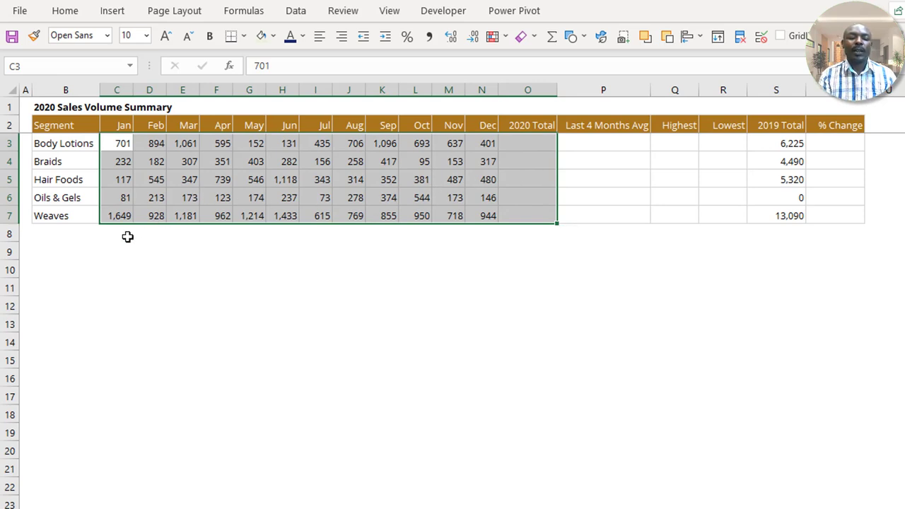
{"action": "key", "text": "shift+Down"}
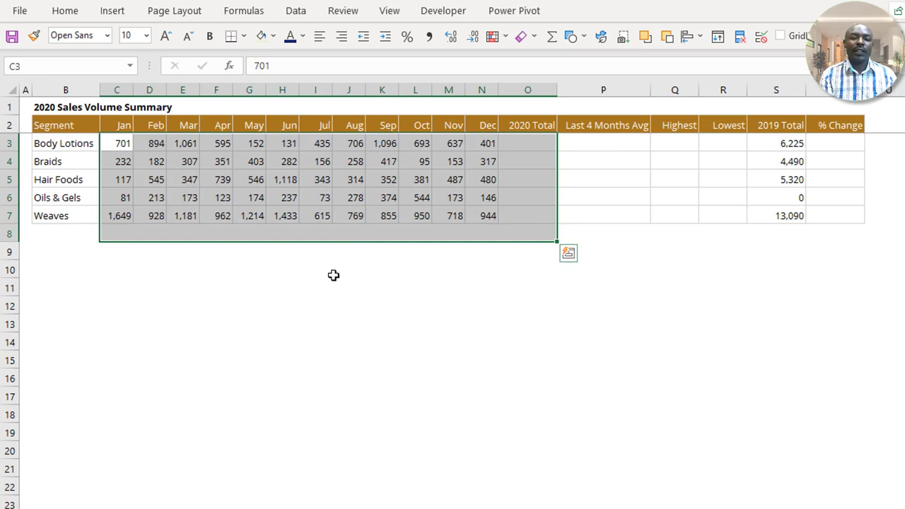
{"action": "left_click", "coordinate": [55, 12]}
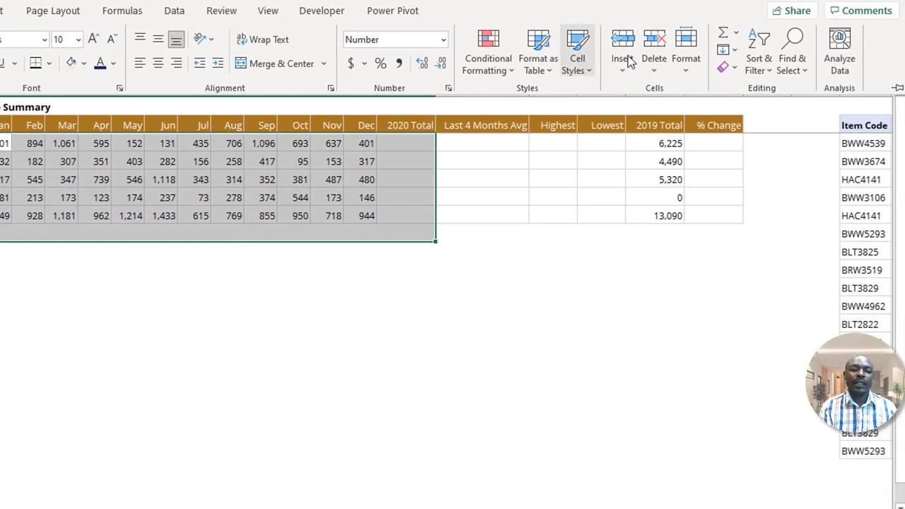
{"action": "left_click", "coordinate": [735, 34]}
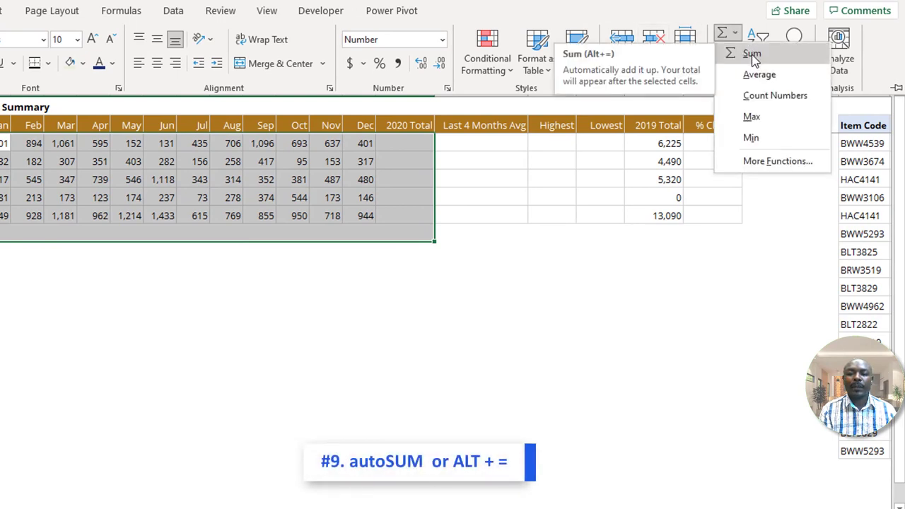
{"action": "key", "text": "Escape"}
{"action": "left_click_drag", "start_coordinate": [535, 241], "coordinate": [537, 239]}
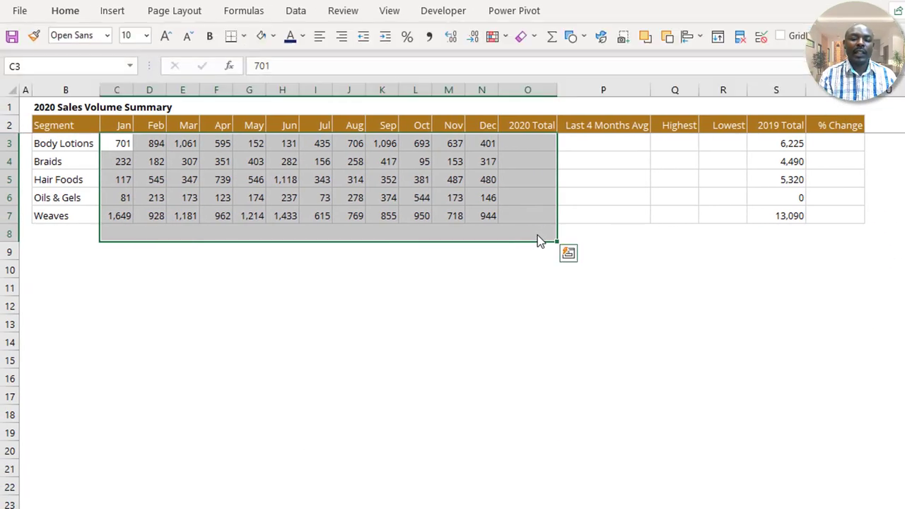
{"action": "key", "text": "alt+equal"}
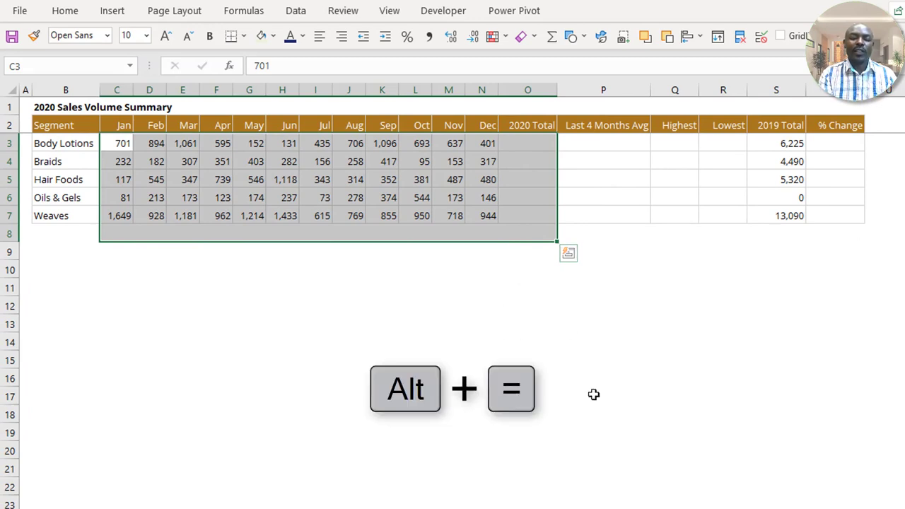
Make the monthly totals in C8:O8 and the 2020 Total figures in O3:O8 bold
{"action": "left_click", "coordinate": [531, 190]}
{"action": "left_click", "coordinate": [245, 234]}
{"action": "left_click_drag", "start_coordinate": [245, 234], "coordinate": [511, 232]}
{"action": "left_click_drag", "start_coordinate": [115, 234], "coordinate": [537, 234]}
{"action": "key", "text": "ctrl+b"}
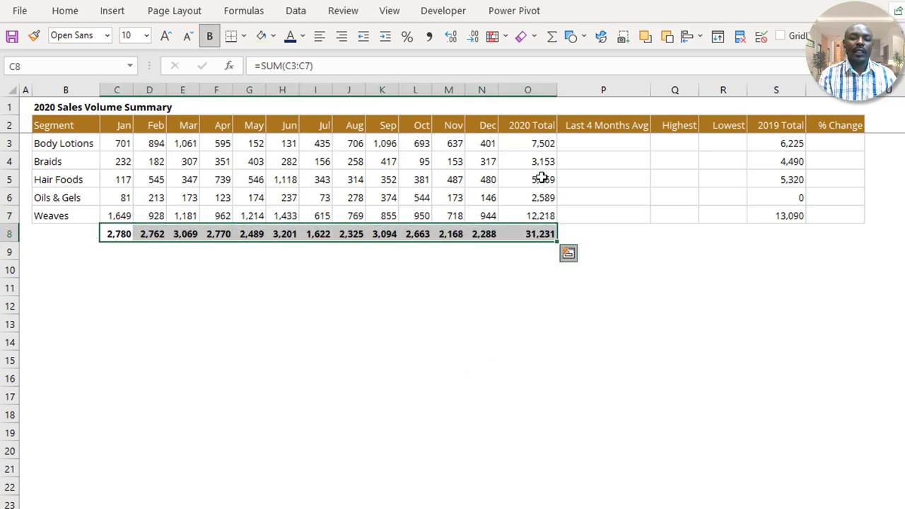
{"action": "left_click", "coordinate": [539, 142]}
{"action": "left_click_drag", "start_coordinate": [540, 141], "coordinate": [531, 236]}
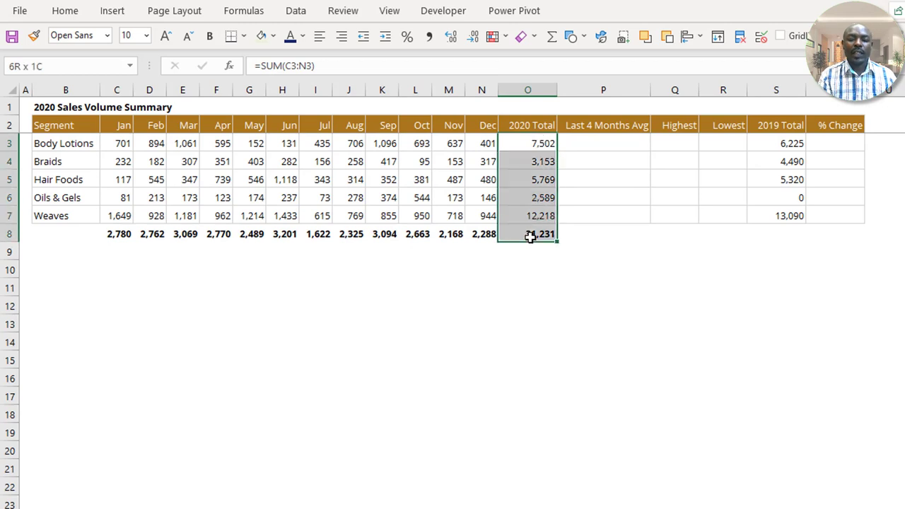
{"action": "key", "text": "ctrl+b"}
{"action": "left_click", "coordinate": [568, 254]}
{"action": "left_click", "coordinate": [382, 177]}
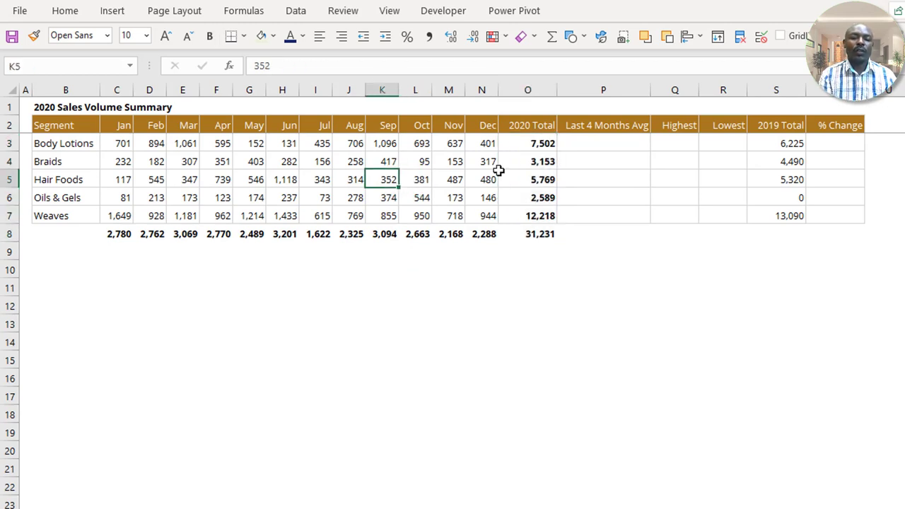
Examine the SUM formula in the Body Lotions 2020 Total cell and the January to December range it adds
{"action": "left_click", "coordinate": [537, 177]}
{"action": "left_click", "coordinate": [518, 138]}
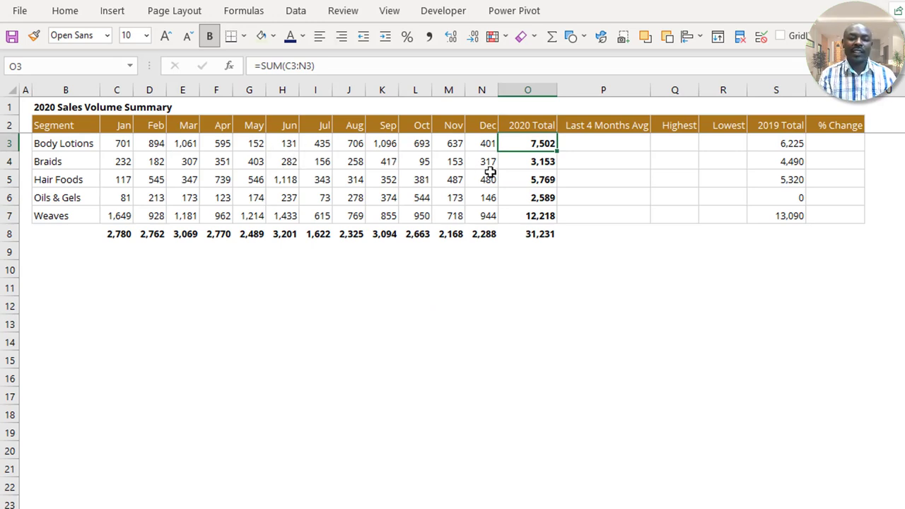
{"action": "left_click", "coordinate": [425, 179]}
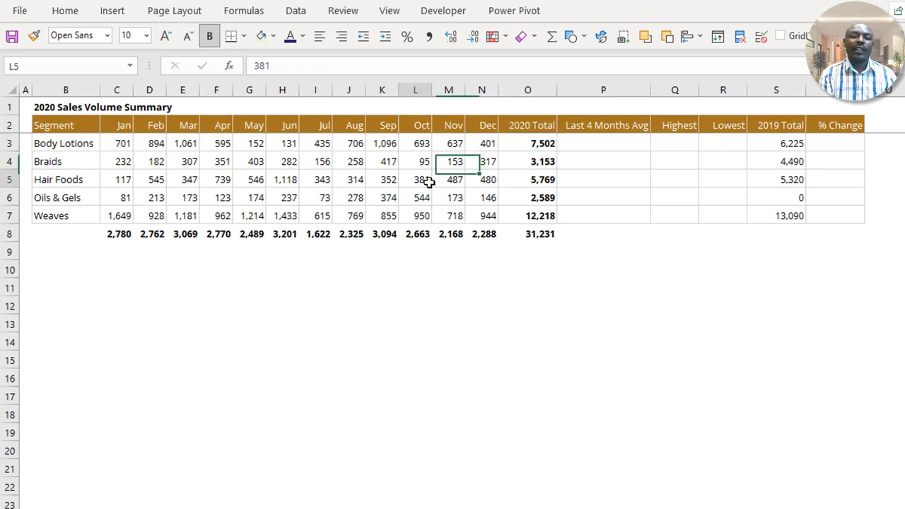
{"action": "double_click", "coordinate": [527, 144]}
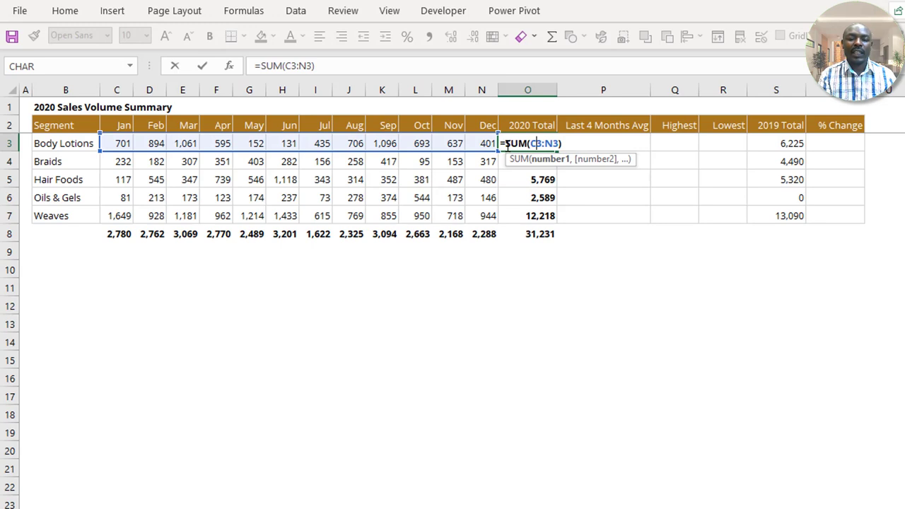
{"action": "left_click_drag", "start_coordinate": [506, 144], "coordinate": [557, 143]}
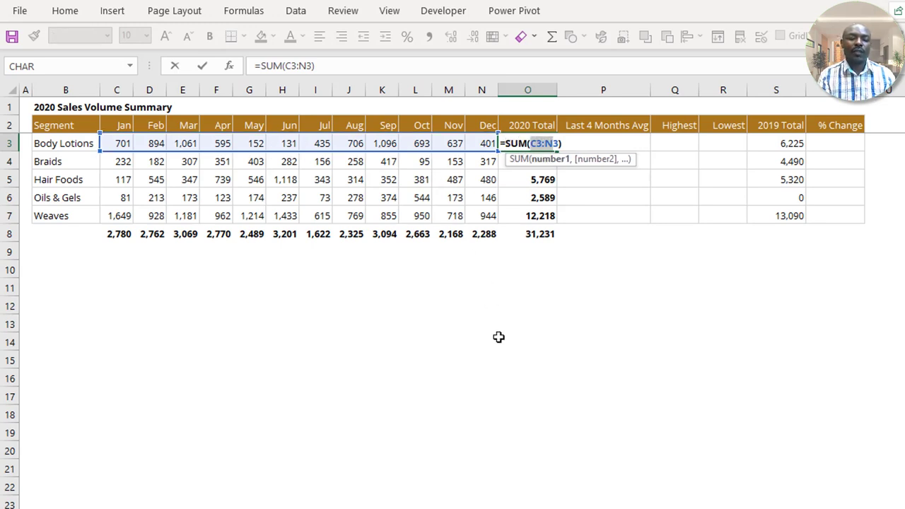
{"action": "key", "text": "Escape"}
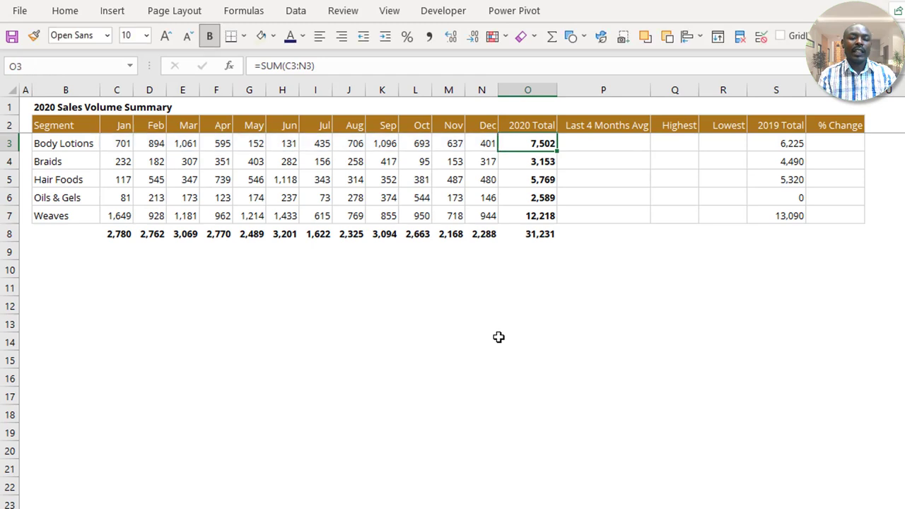
{"action": "left_click", "coordinate": [532, 210]}
{"action": "left_click", "coordinate": [538, 182]}
{"action": "left_click", "coordinate": [527, 251]}
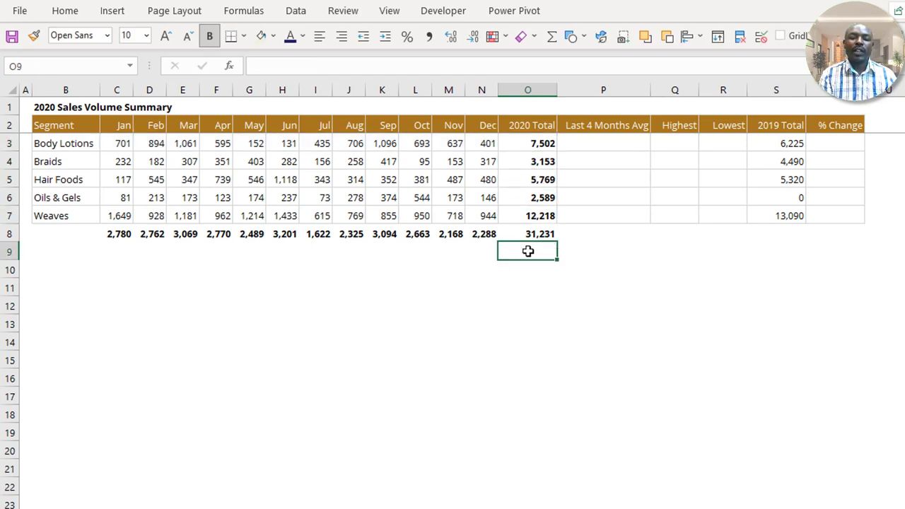
{"action": "left_click_drag", "start_coordinate": [123, 143], "coordinate": [487, 141]}
{"action": "left_click", "coordinate": [478, 176]}
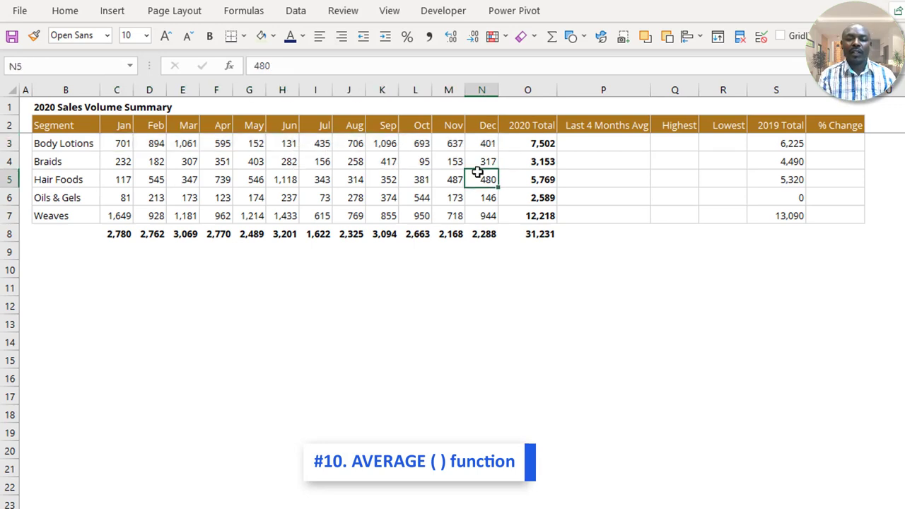
Fill P3:P7 in the Last 4 Months Avg column with =AVERAGE(K3:N3), entered in all selected cells at once
{"action": "left_click", "coordinate": [599, 126]}
{"action": "left_click_drag", "start_coordinate": [599, 178], "coordinate": [596, 263]}
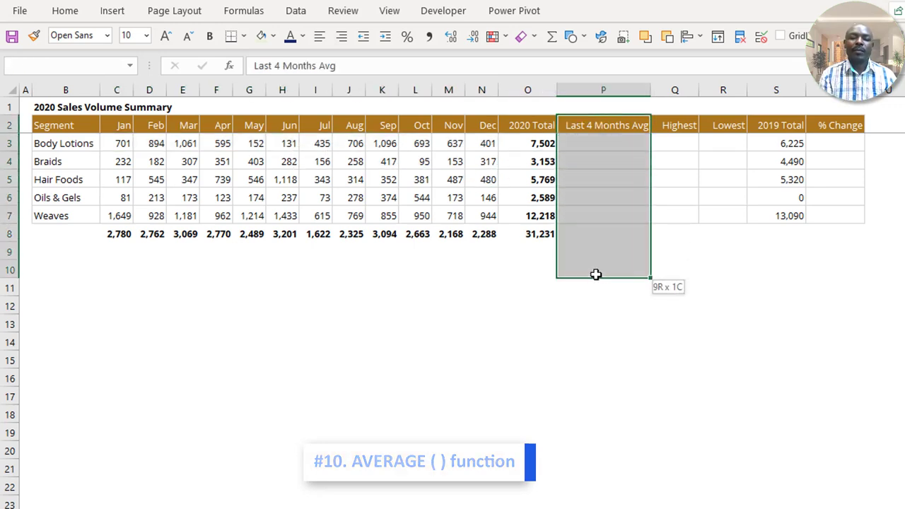
{"action": "left_click", "coordinate": [598, 144]}
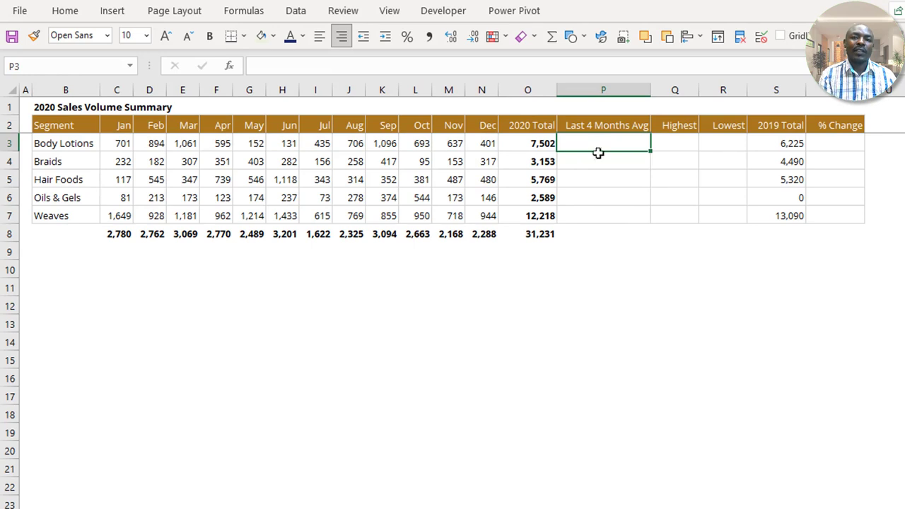
{"action": "left_click_drag", "start_coordinate": [598, 152], "coordinate": [598, 192]}
{"action": "left_click", "coordinate": [601, 165]}
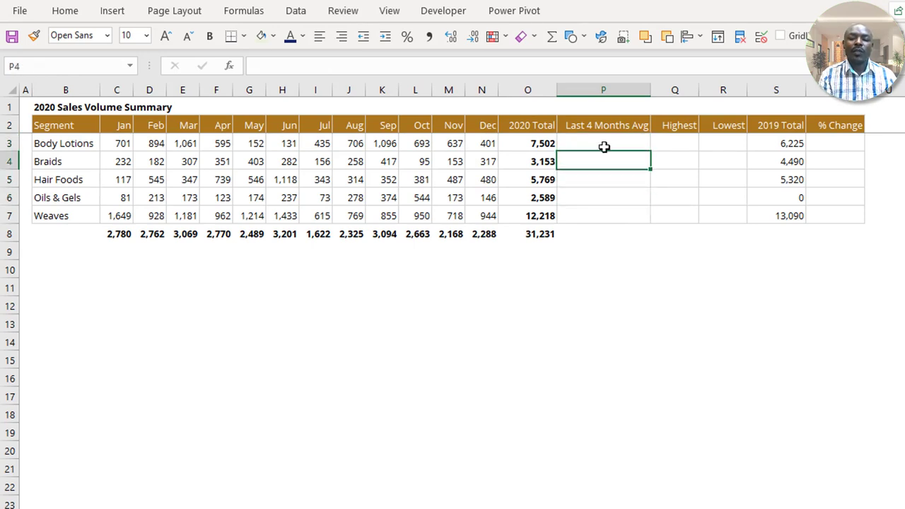
{"action": "left_click_drag", "start_coordinate": [604, 147], "coordinate": [598, 217]}
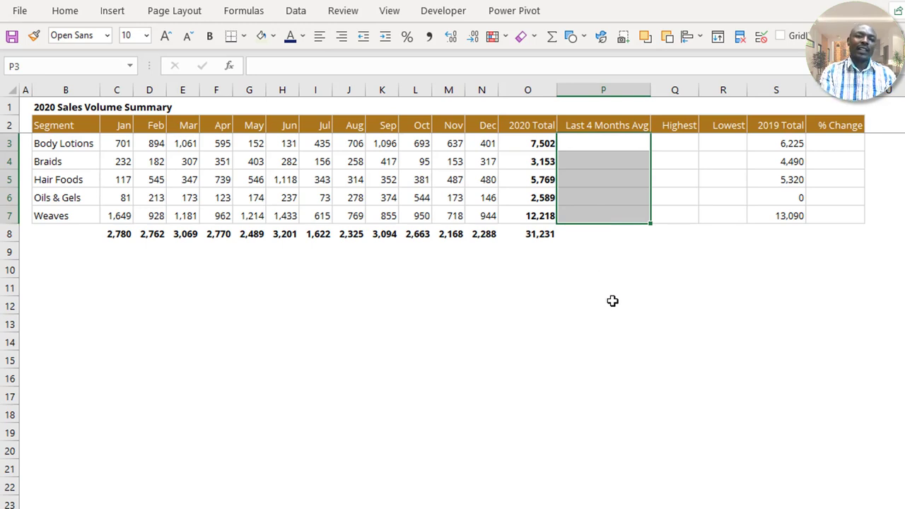
{"action": "type", "text": "="}
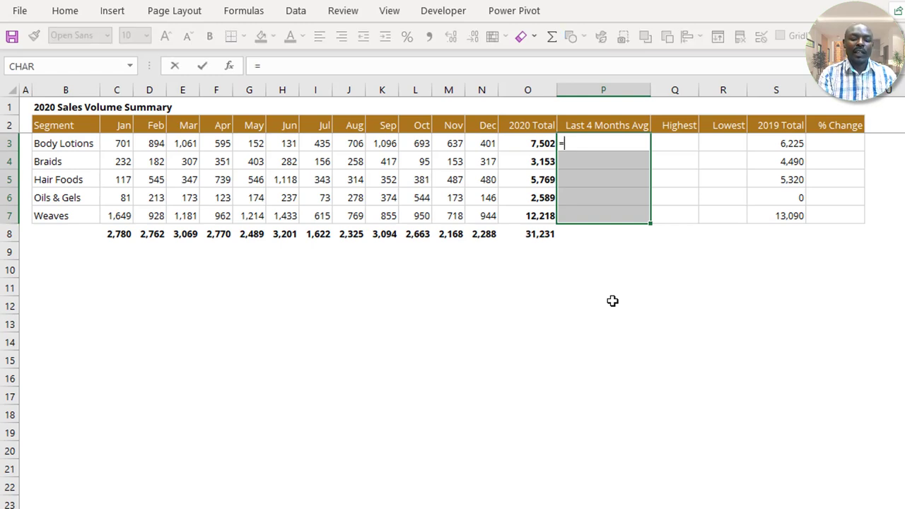
{"action": "type", "text": "ave"}
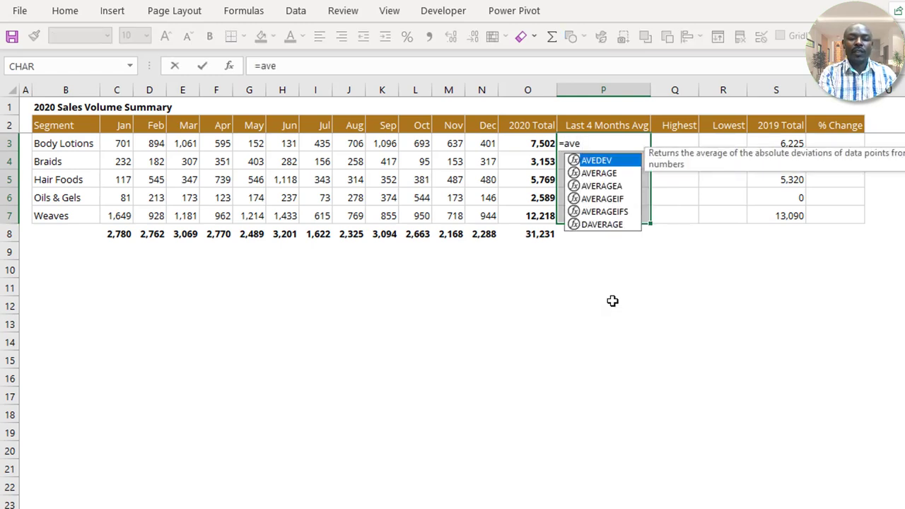
{"action": "type", "text": "r"}
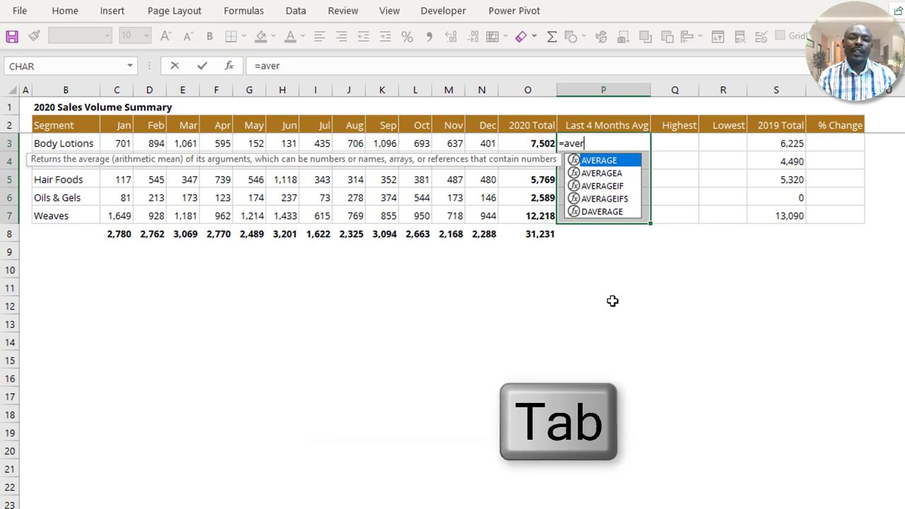
{"action": "key", "text": "Tab"}
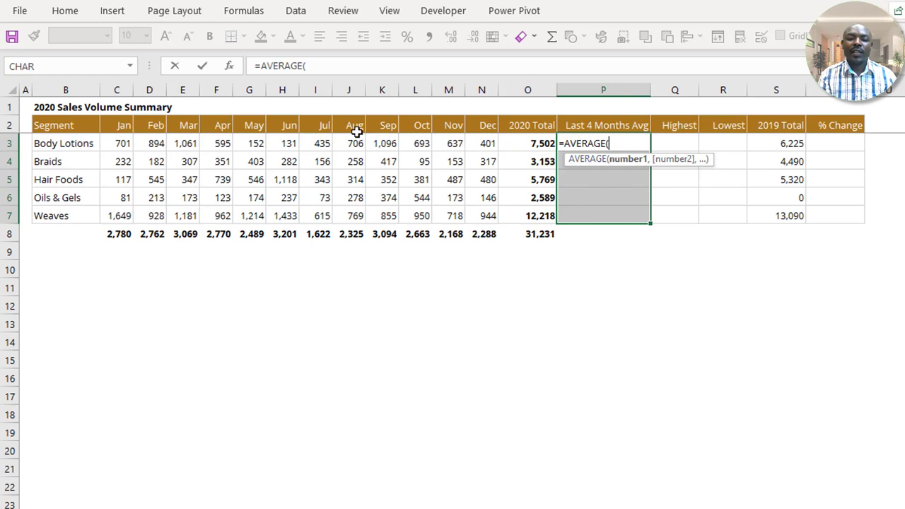
{"action": "left_click_drag", "start_coordinate": [381, 142], "coordinate": [477, 145]}
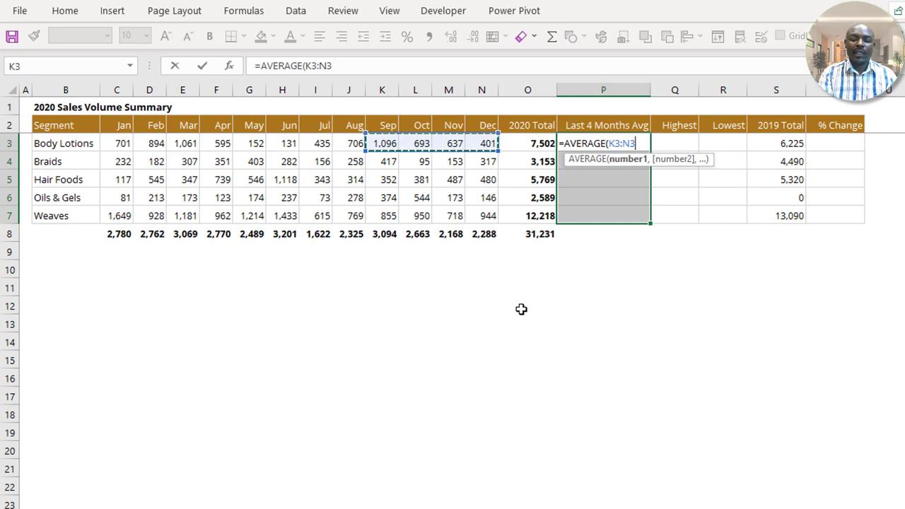
{"action": "type", "text": ")"}
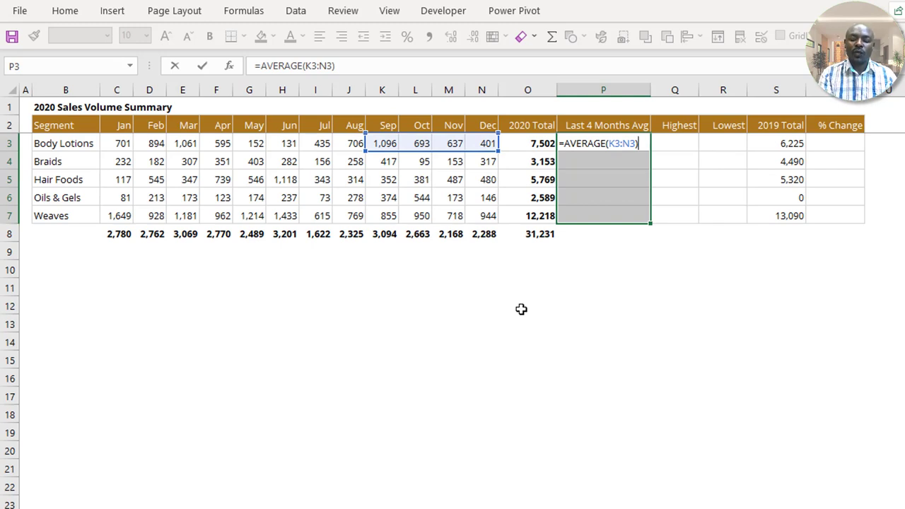
{"action": "key", "text": "ctrl+Return"}
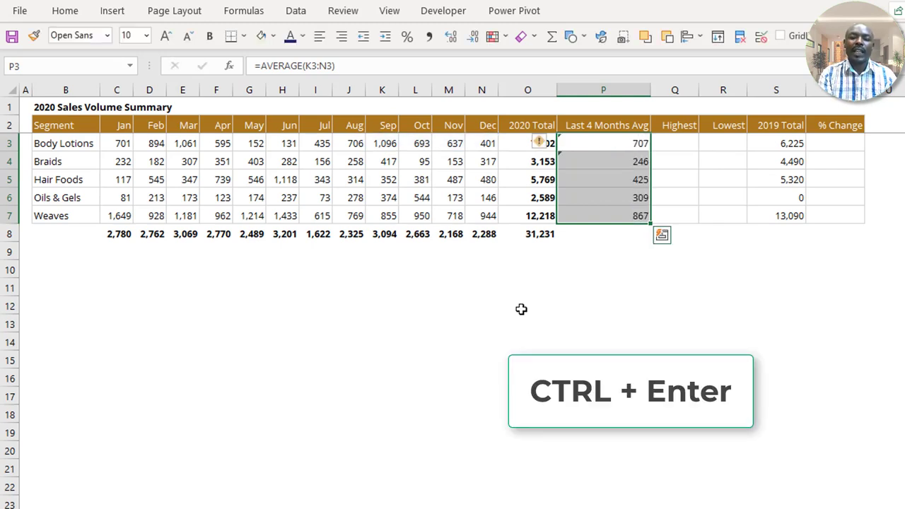
Check the AVERAGE formulas in the Last 4 Months Avg column and the September to December cells they reference
{"action": "left_click", "coordinate": [602, 160]}
{"action": "double_click", "coordinate": [606, 148]}
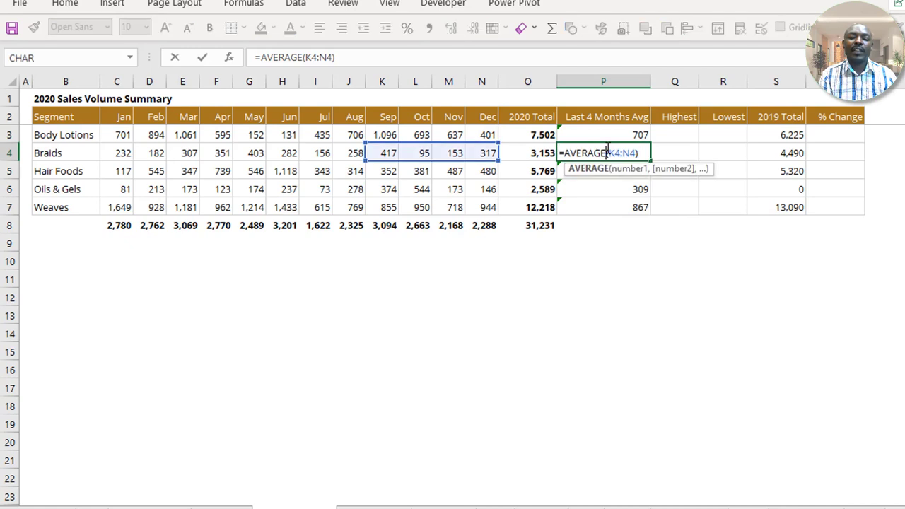
{"action": "key", "text": "Escape"}
{"action": "double_click", "coordinate": [600, 187]}
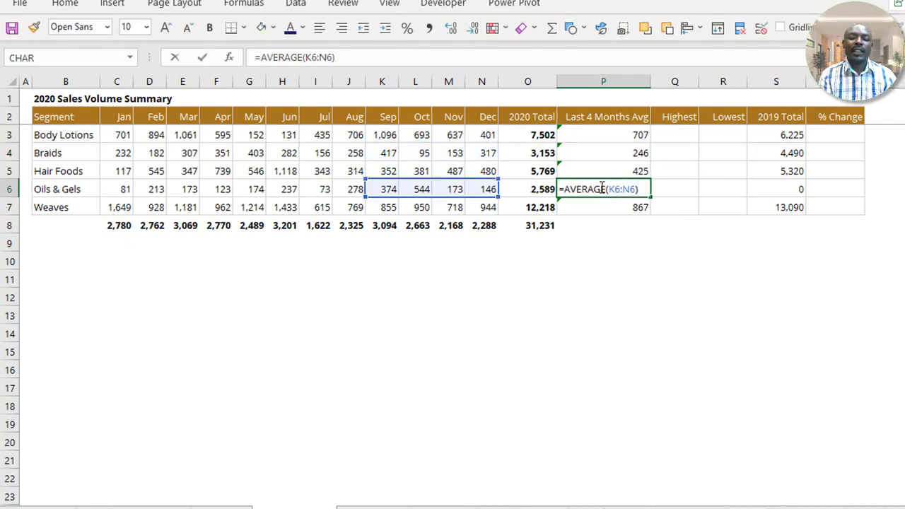
{"action": "key", "text": "Escape"}
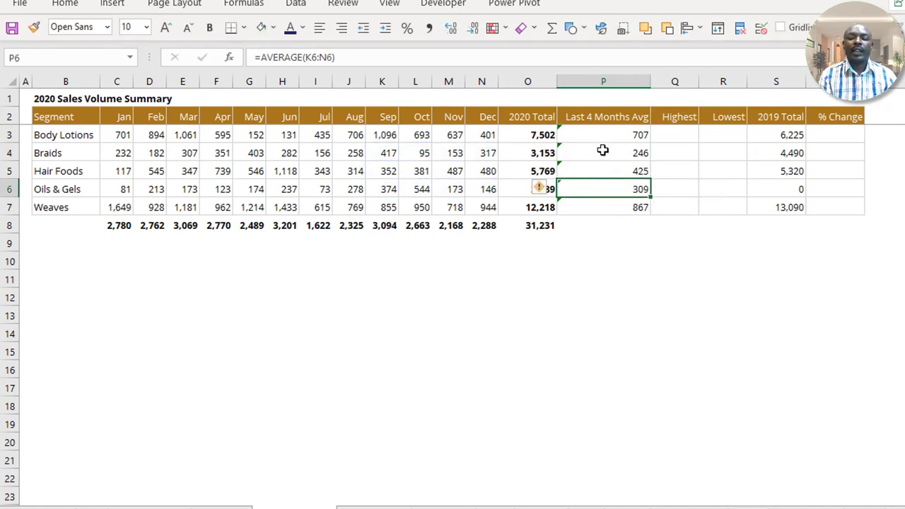
{"action": "left_click_drag", "start_coordinate": [592, 136], "coordinate": [590, 208]}
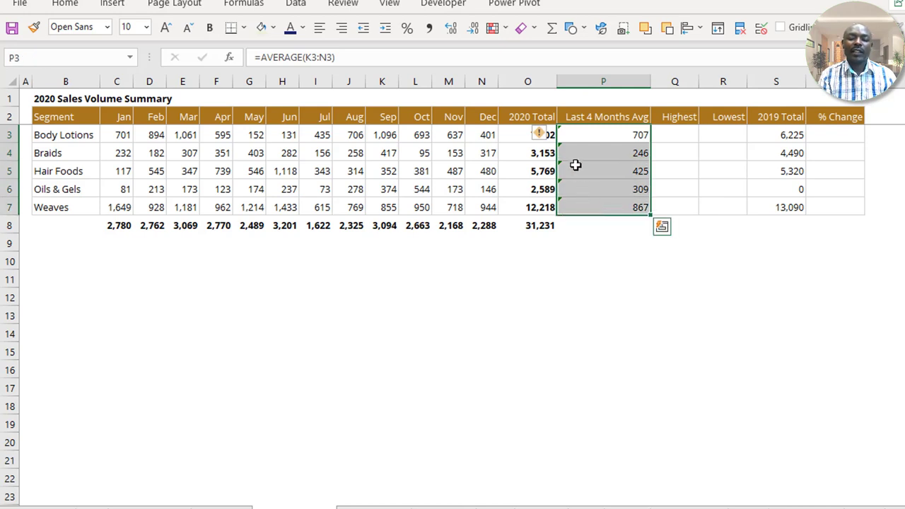
{"action": "left_click", "coordinate": [581, 147]}
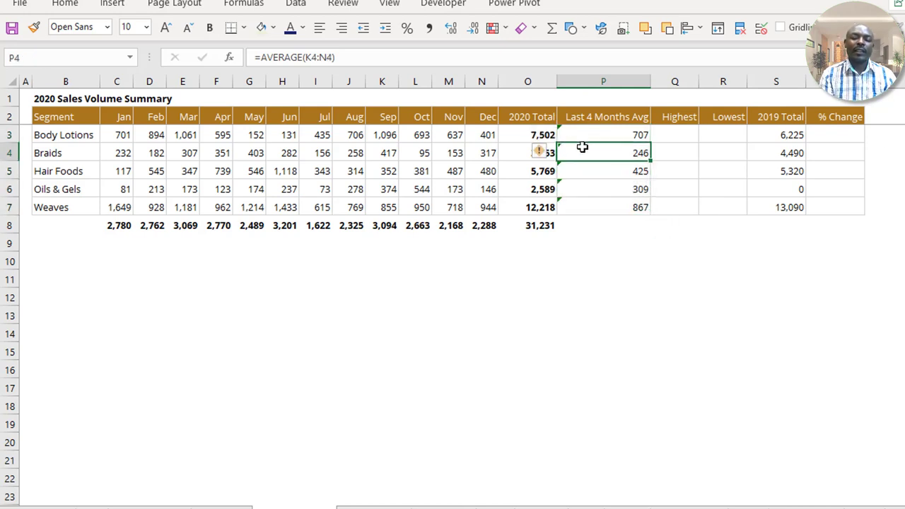
{"action": "left_click", "coordinate": [590, 137]}
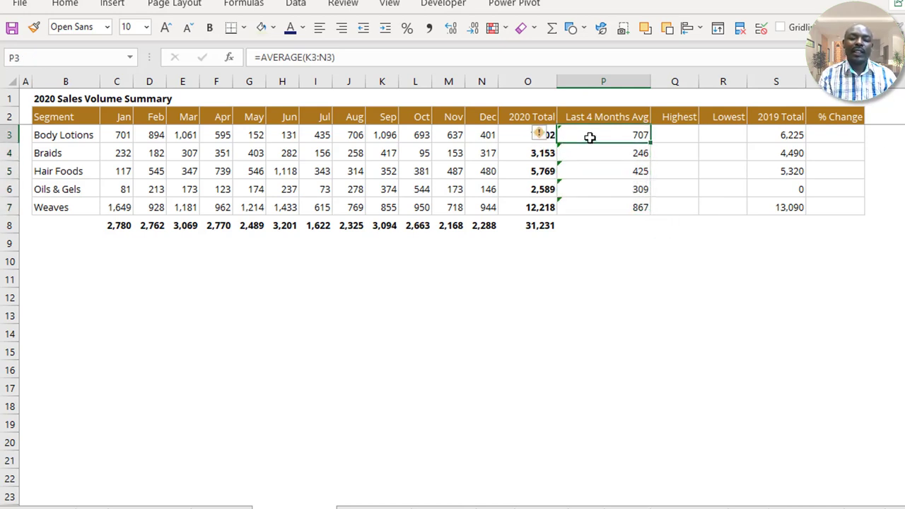
{"action": "left_click", "coordinate": [569, 166]}
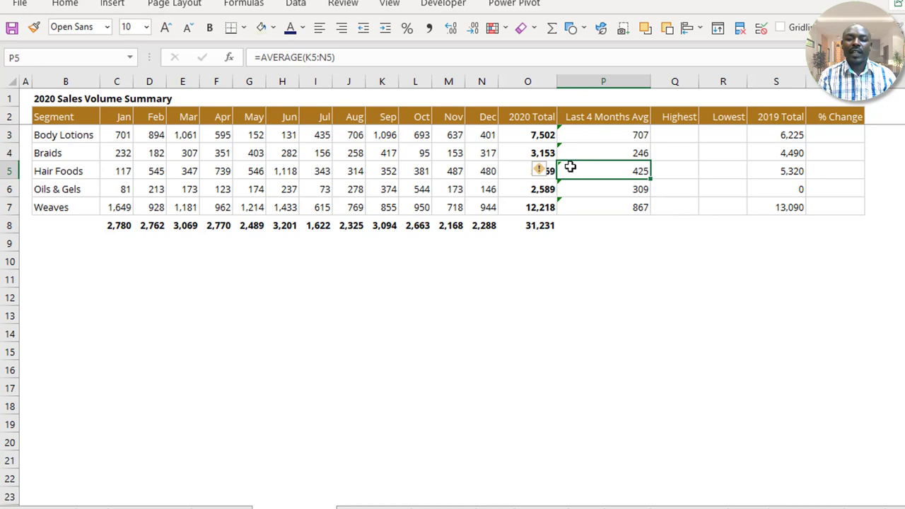
Examine the SUM formula in the Body Lotions 2020 Total cell and the AVERAGE formulas in the Last 4 Months Avg column
{"action": "left_click", "coordinate": [524, 134]}
{"action": "double_click", "coordinate": [526, 134]}
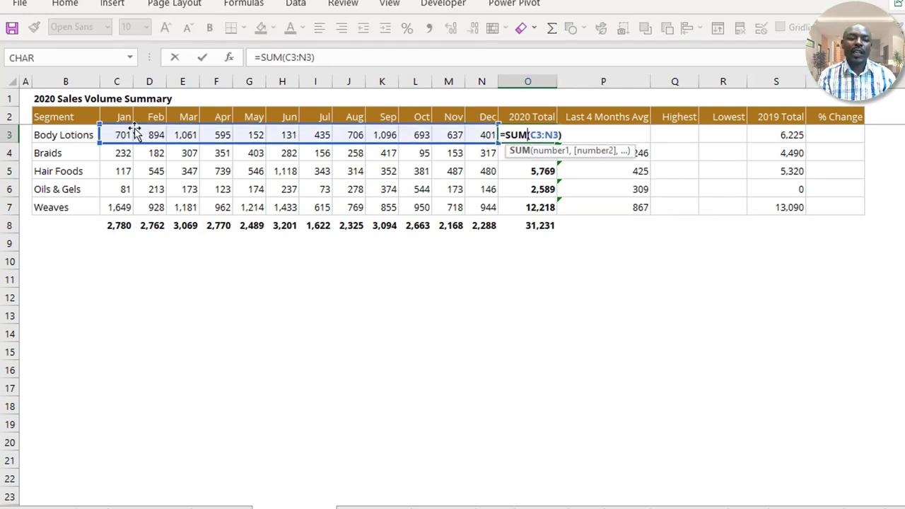
{"action": "key", "text": "Escape"}
{"action": "left_click", "coordinate": [599, 142]}
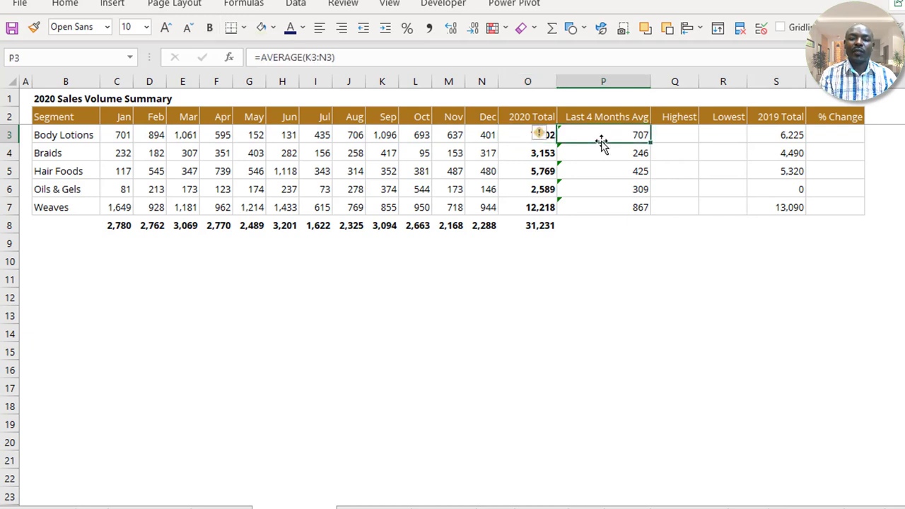
{"action": "key", "text": "ctrl+Down"}
{"action": "left_click", "coordinate": [599, 145]}
{"action": "double_click", "coordinate": [600, 147]}
{"action": "key", "text": "Escape"}
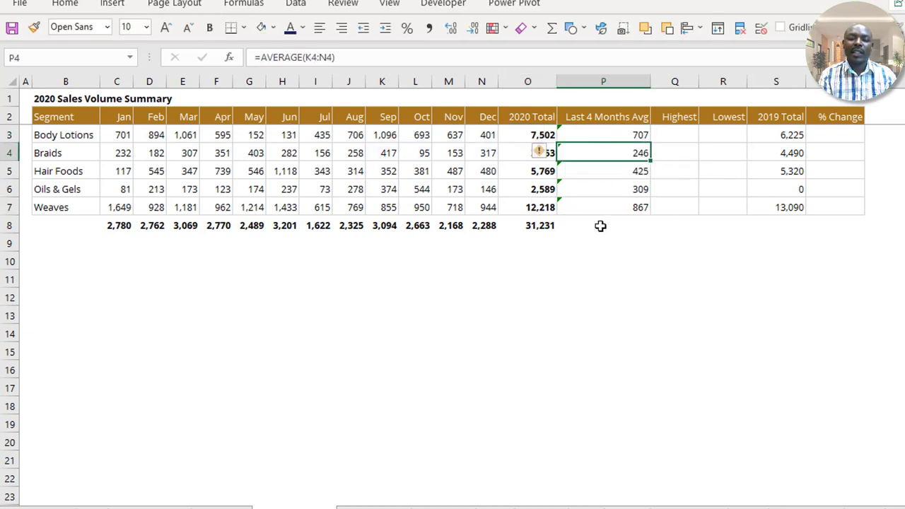
Ignore the Formula Omits Adjacent Cells error for P3:P7 in the Last 4 Months Avg column
{"action": "left_click_drag", "start_coordinate": [600, 136], "coordinate": [595, 201]}
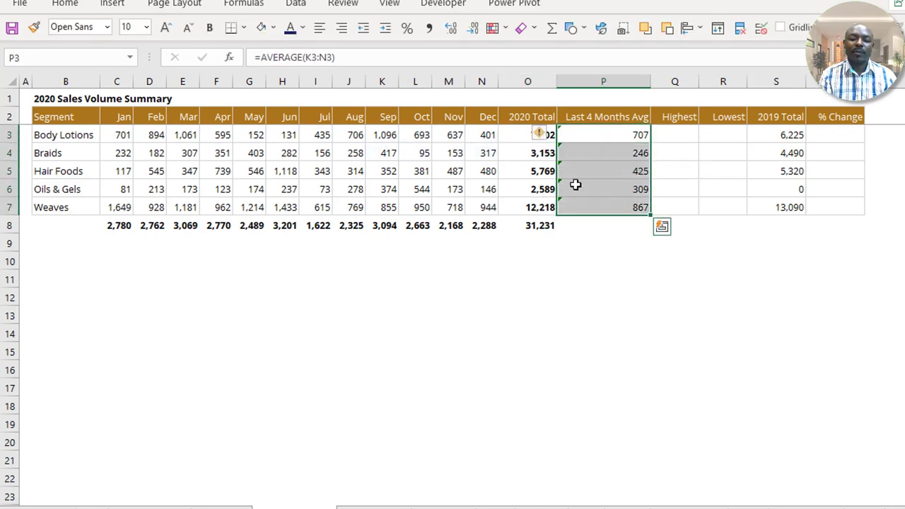
{"action": "left_click", "coordinate": [551, 136]}
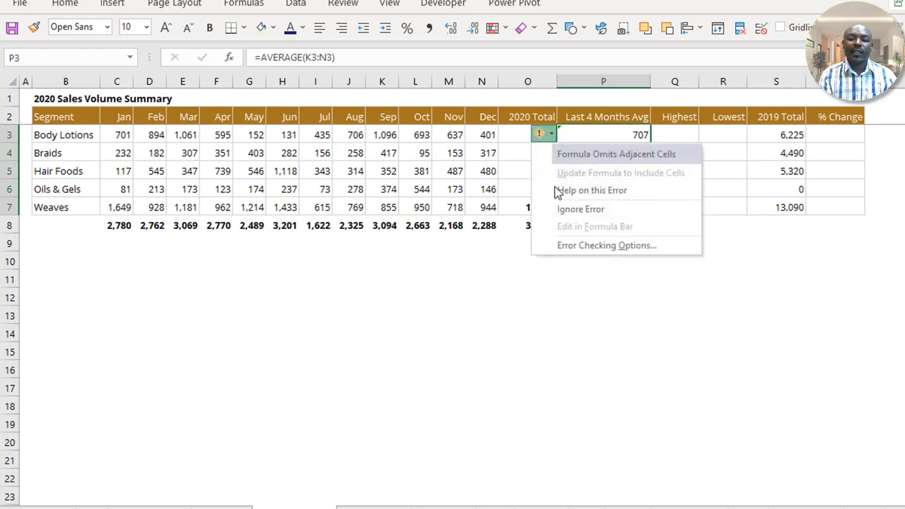
{"action": "left_click", "coordinate": [580, 211]}
{"action": "left_click", "coordinate": [602, 153]}
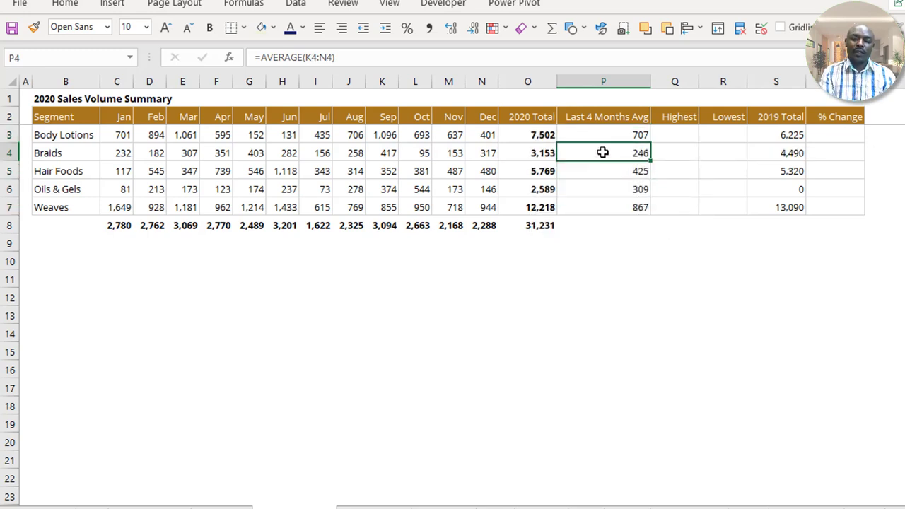
Fill Q3:Q7 in the Highest column with =MAX(C3:N3), entered in all selected cells at once
{"action": "left_click_drag", "start_coordinate": [672, 135], "coordinate": [674, 203]}
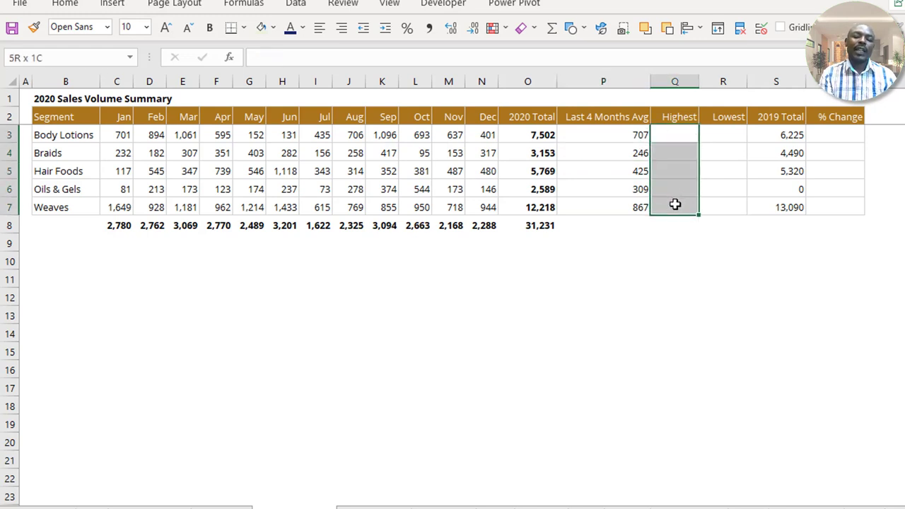
{"action": "left_click_drag", "start_coordinate": [129, 135], "coordinate": [495, 134]}
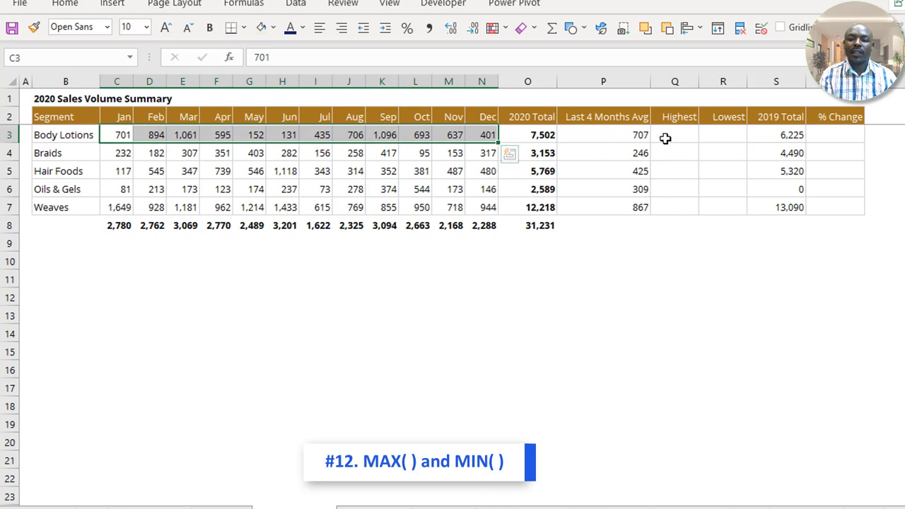
{"action": "left_click_drag", "start_coordinate": [666, 136], "coordinate": [670, 205]}
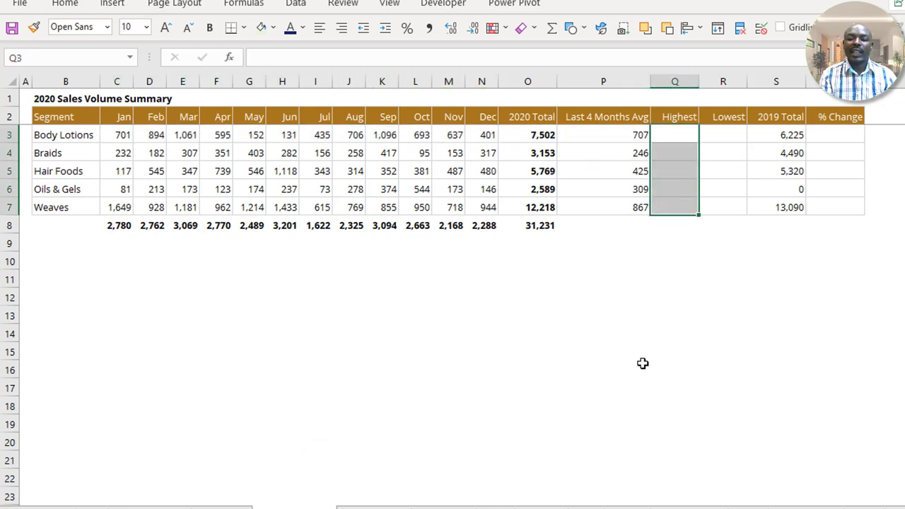
{"action": "type", "text": "=max"}
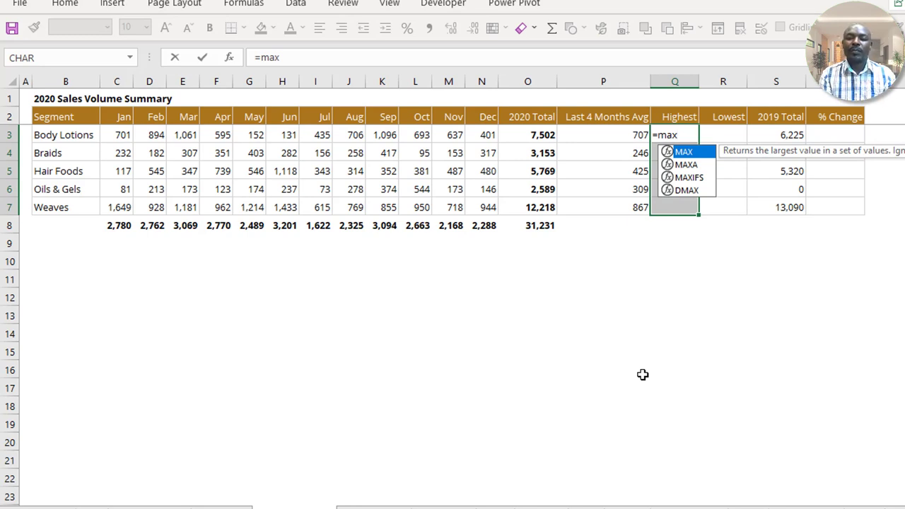
{"action": "key", "text": "Tab"}
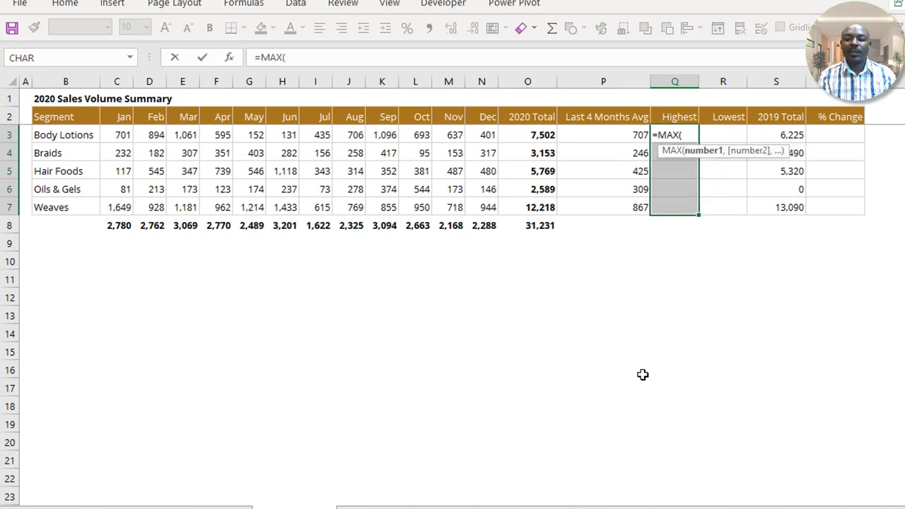
{"action": "key", "text": "Left"}
{"action": "key", "text": "Left"}
{"action": "key", "text": "Left"}
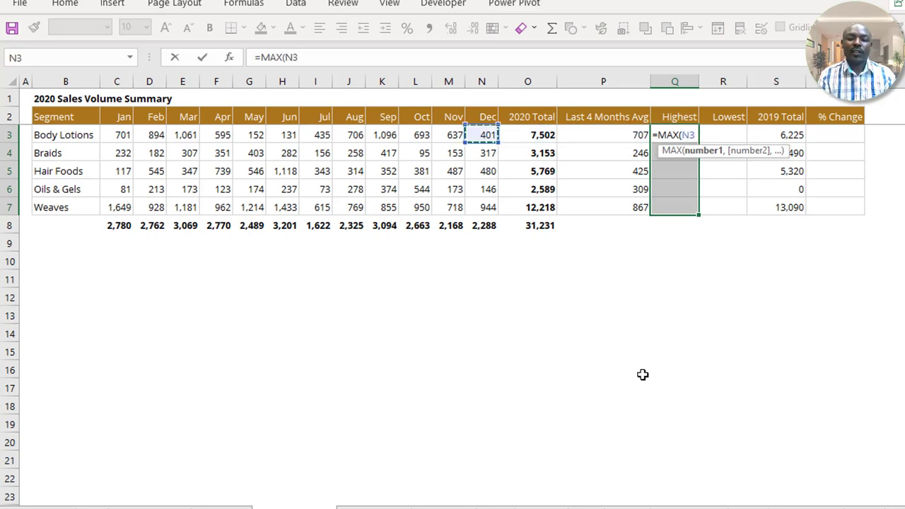
{"action": "key", "text": "shift+Left"}
{"action": "key", "text": "shift+Left"}
{"action": "key", "text": "shift+Left"}
{"action": "key", "text": "shift+Left"}
{"action": "key", "text": "shift+Left"}
{"action": "key", "text": "shift+Left"}
{"action": "key", "text": "shift+Left"}
{"action": "key", "text": "shift+Left"}
{"action": "key", "text": "shift+Left"}
{"action": "key", "text": "shift+Left"}
{"action": "key", "text": "shift+Left"}
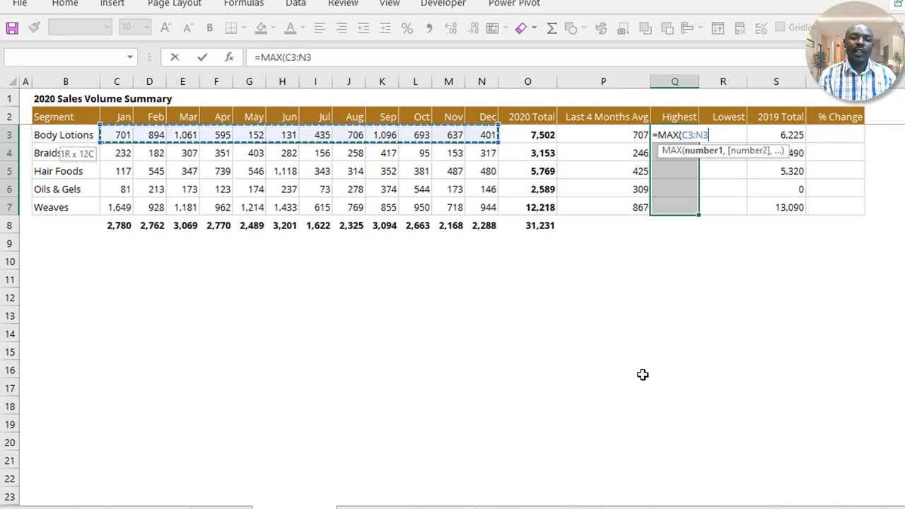
{"action": "type", "text": ")"}
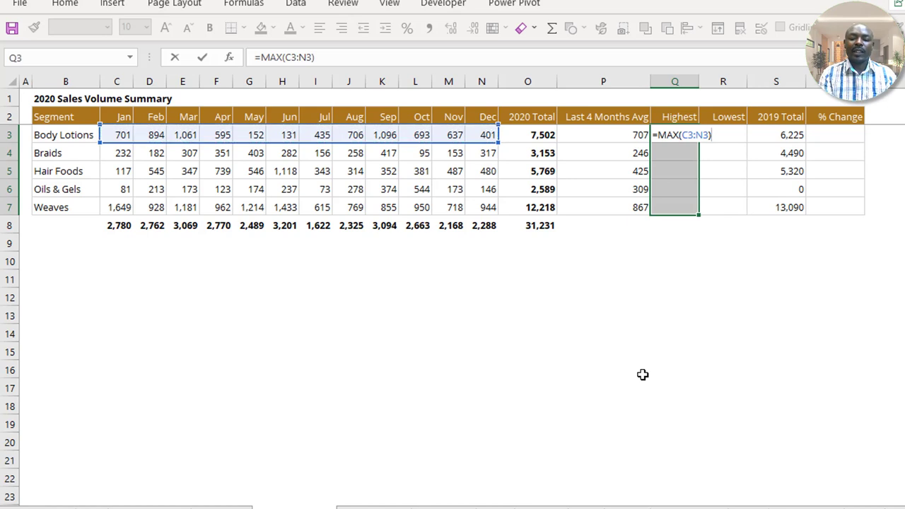
{"action": "key", "text": "ctrl+Return"}
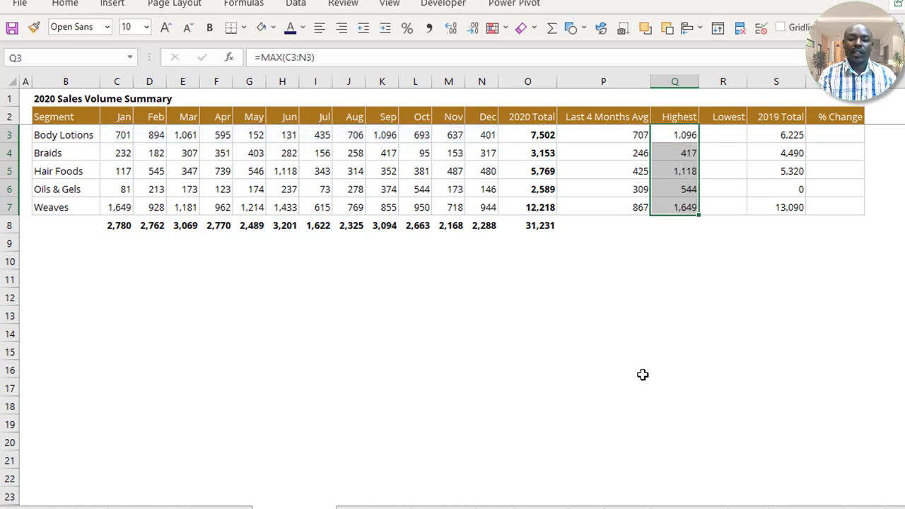
Check the MAX formulas in the Highest column for the different segments
{"action": "left_click", "coordinate": [693, 188]}
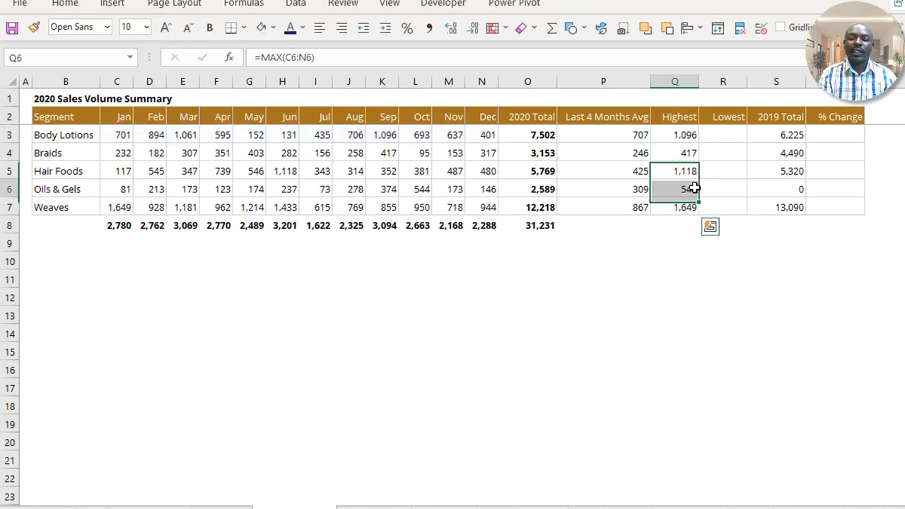
{"action": "left_click_drag", "start_coordinate": [679, 138], "coordinate": [669, 207]}
{"action": "left_click", "coordinate": [672, 131]}
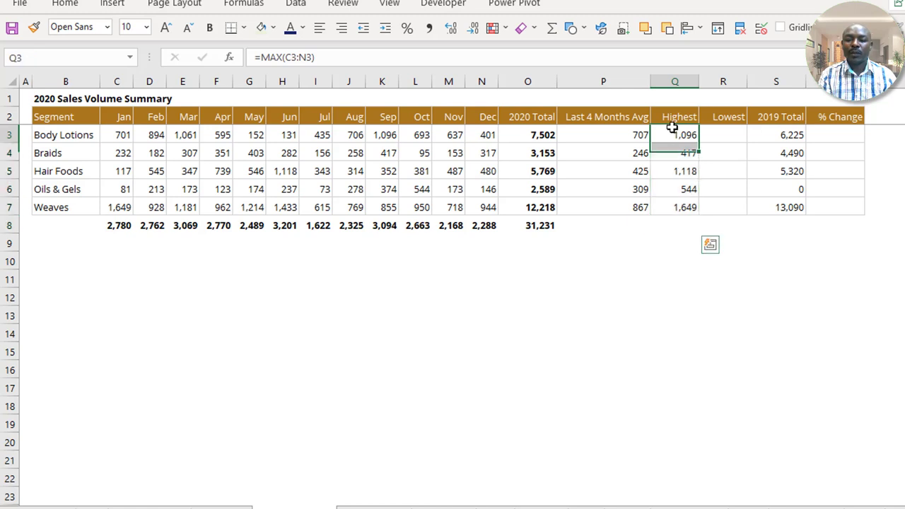
{"action": "left_click", "coordinate": [675, 150]}
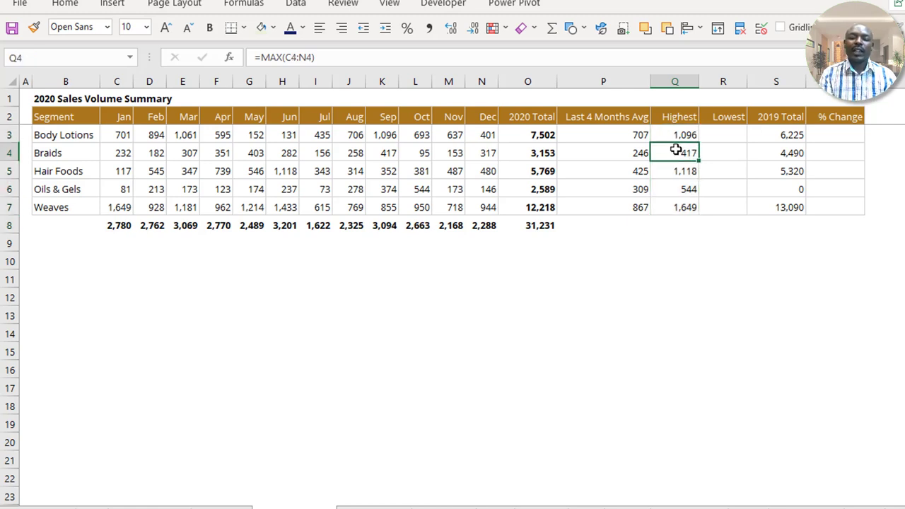
{"action": "left_click_drag", "start_coordinate": [667, 117], "coordinate": [662, 203]}
Enter =MIN(C3:N3) in R3 of the Lowest column and fill the formula down to R7
{"action": "left_click", "coordinate": [711, 120]}
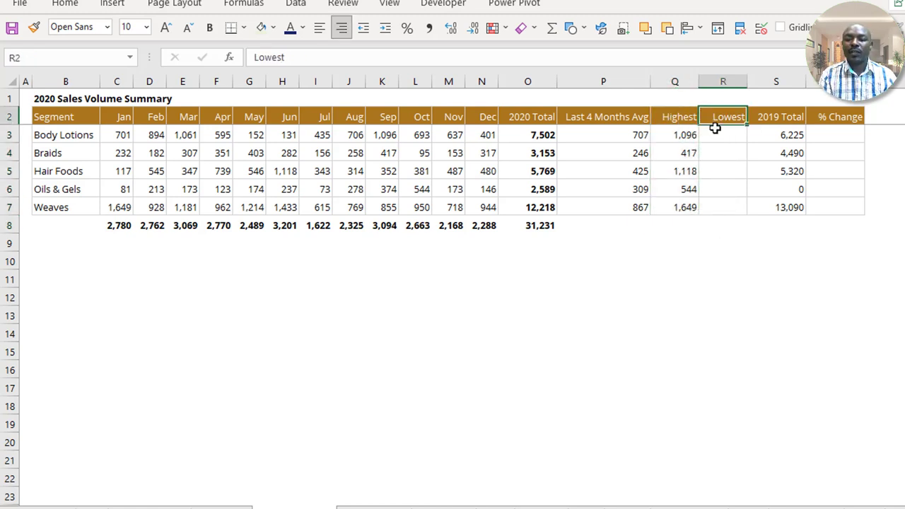
{"action": "left_click", "coordinate": [714, 132]}
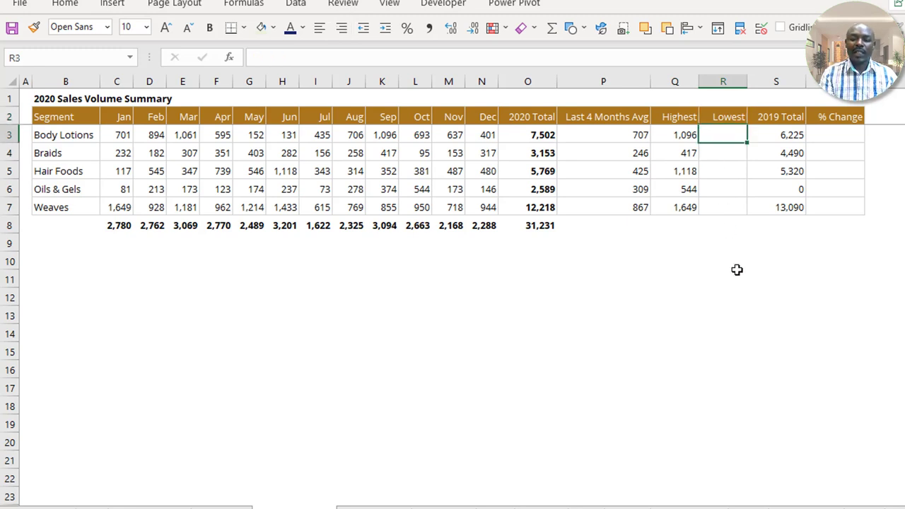
{"action": "type", "text": "=min"}
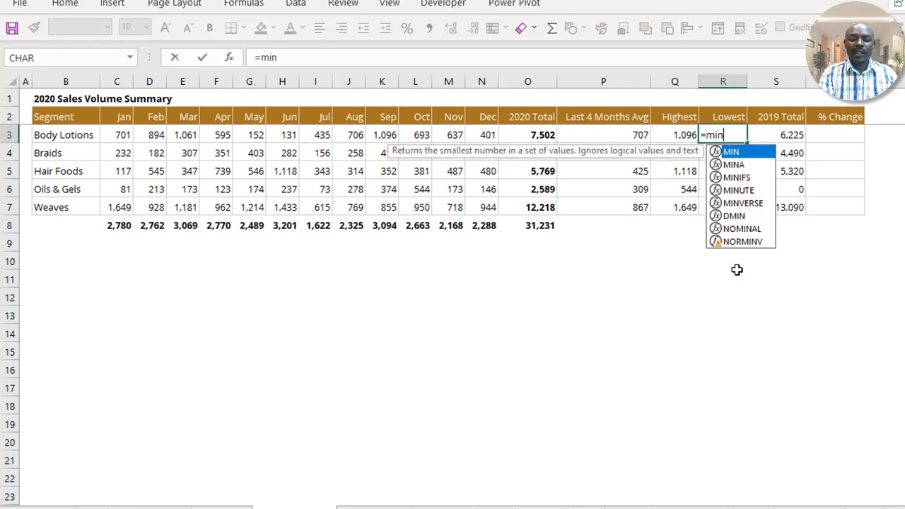
{"action": "key", "text": "Tab"}
{"action": "key", "text": "Left"}
{"action": "key", "text": "Left"}
{"action": "key", "text": "Left"}
{"action": "key", "text": "Left"}
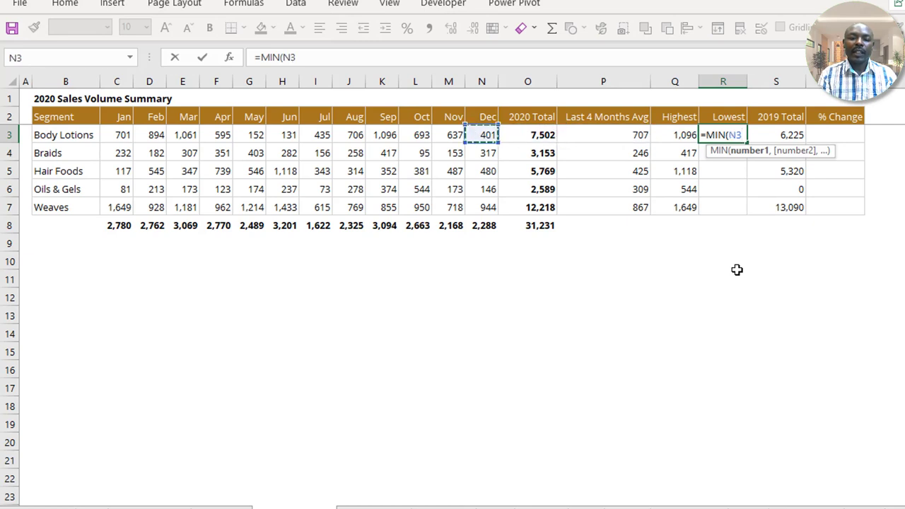
{"action": "key", "text": "ctrl+shift+Left"}
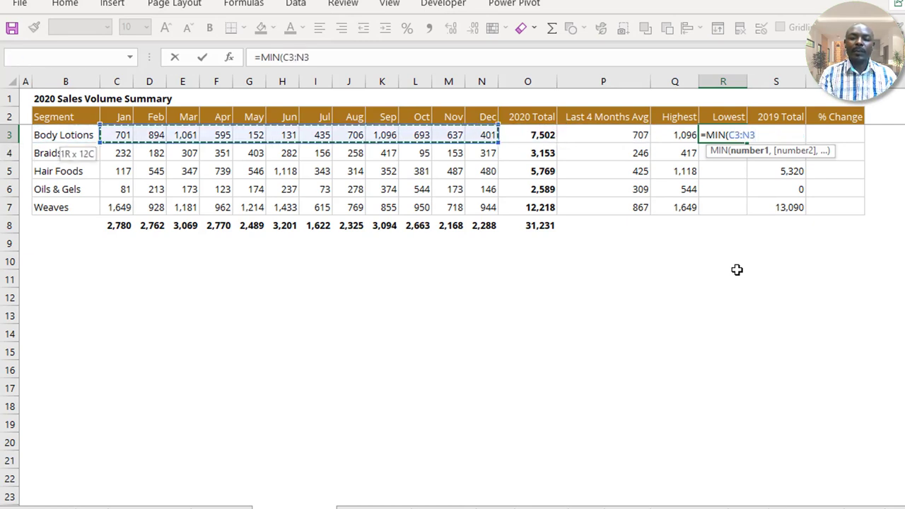
{"action": "type", "text": ")"}
{"action": "key", "text": "ctrl+Return"}
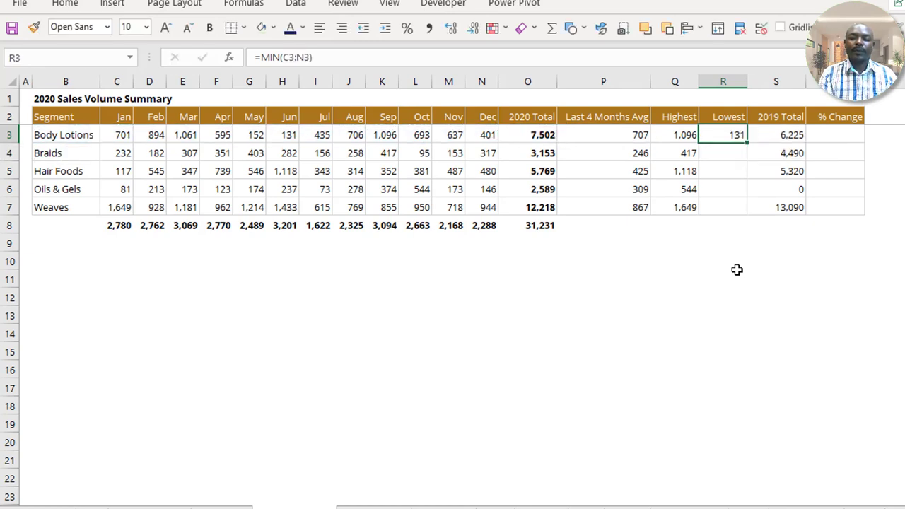
{"action": "double_click", "coordinate": [747, 145]}
Review the results in the Lowest and Highest columns for all segments
{"action": "left_click", "coordinate": [717, 176]}
{"action": "left_click", "coordinate": [724, 148]}
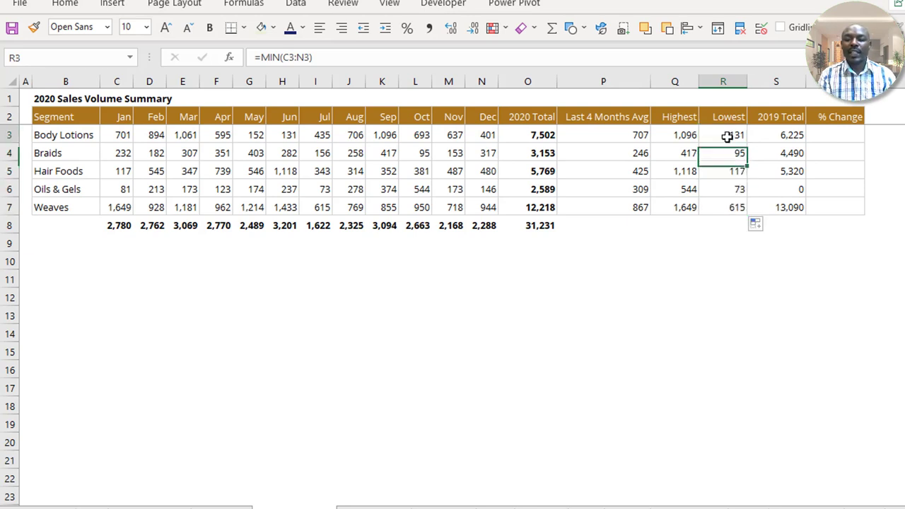
{"action": "left_click_drag", "start_coordinate": [726, 137], "coordinate": [715, 212]}
{"action": "left_click_drag", "start_coordinate": [674, 135], "coordinate": [679, 224]}
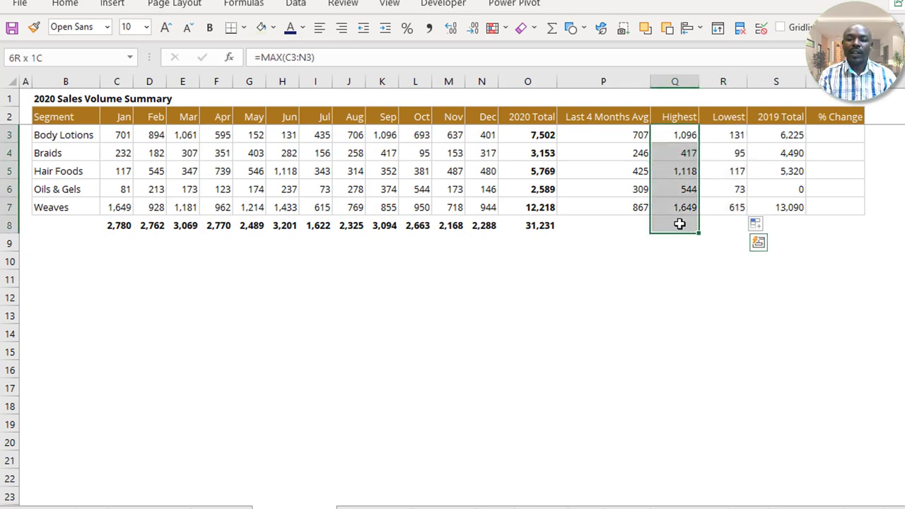
{"action": "left_click", "coordinate": [703, 155]}
Make the 2019 Total figures bold and shade the 2020 Total and 2019 Total cells in rows 3 to 8 light green
{"action": "left_click_drag", "start_coordinate": [757, 137], "coordinate": [775, 206]}
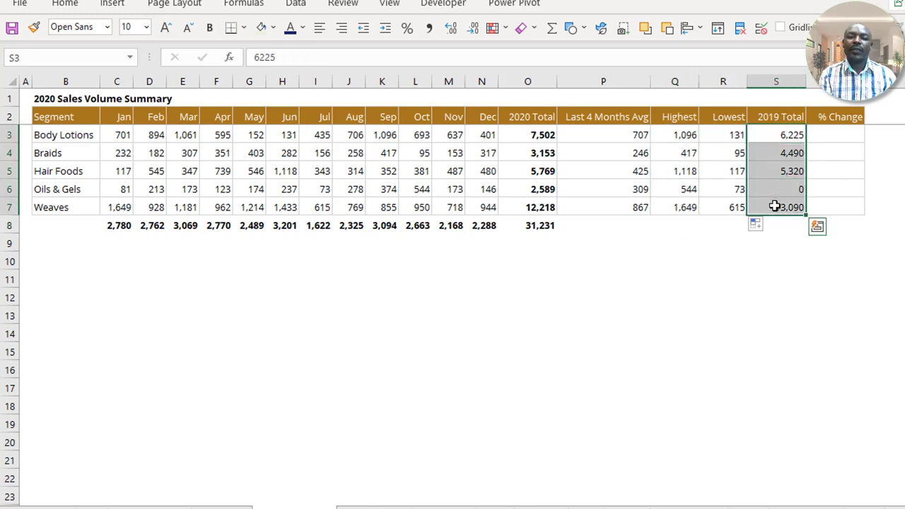
{"action": "left_click_drag", "start_coordinate": [778, 134], "coordinate": [783, 220]}
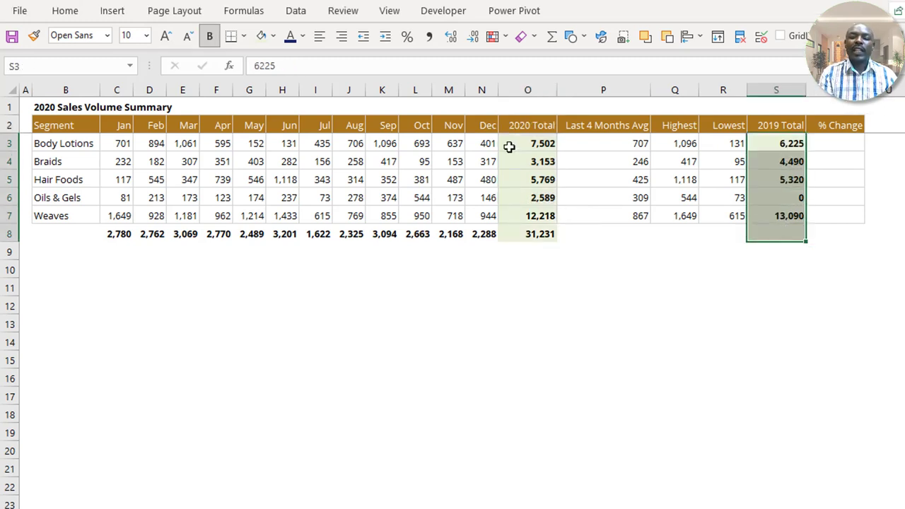
{"action": "left_click_drag", "start_coordinate": [531, 145], "coordinate": [536, 224]}
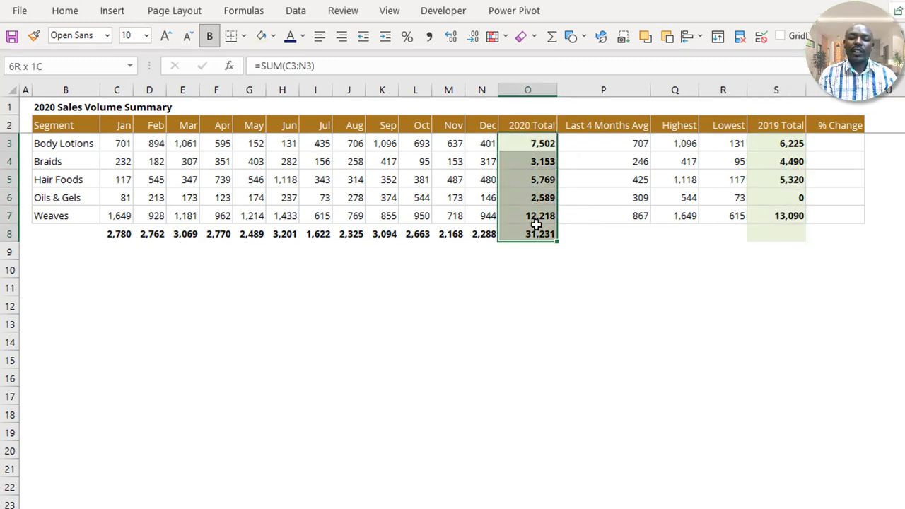
{"action": "left_click", "coordinate": [783, 166]}
Enter the percentage change formula =O3/S3-1 in T3 for Body Lotions
{"action": "left_click_drag", "start_coordinate": [843, 144], "coordinate": [844, 234]}
{"action": "left_click", "coordinate": [832, 146]}
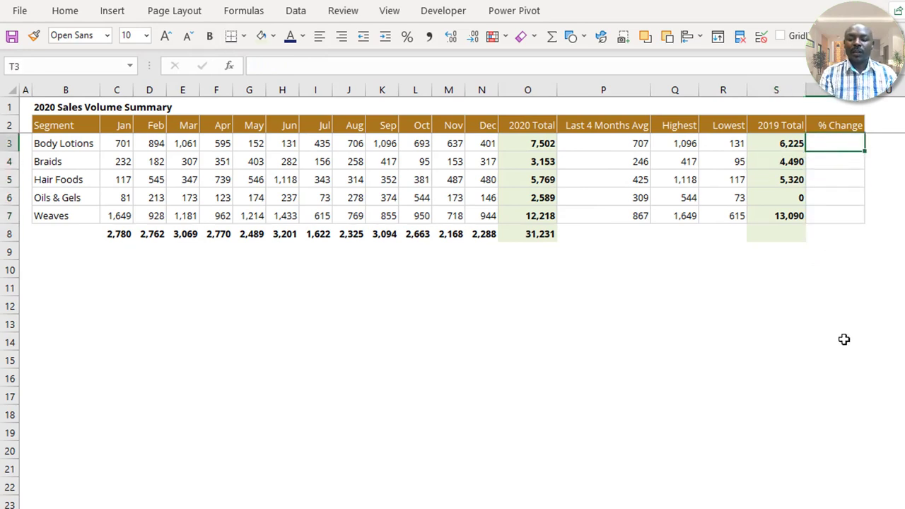
{"action": "type", "text": "="}
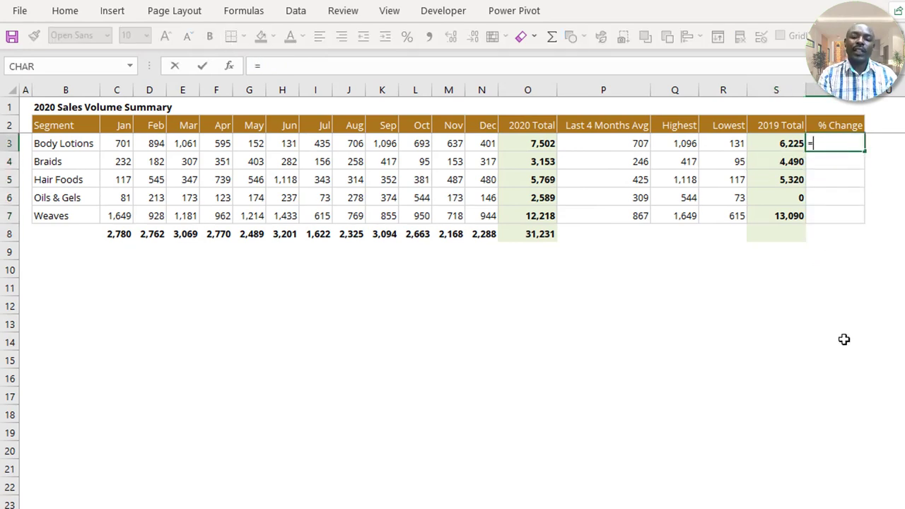
{"action": "key", "text": "Left"}
{"action": "key", "text": "Left"}
{"action": "key", "text": "Left"}
{"action": "key", "text": "Left"}
{"action": "key", "text": "Left"}
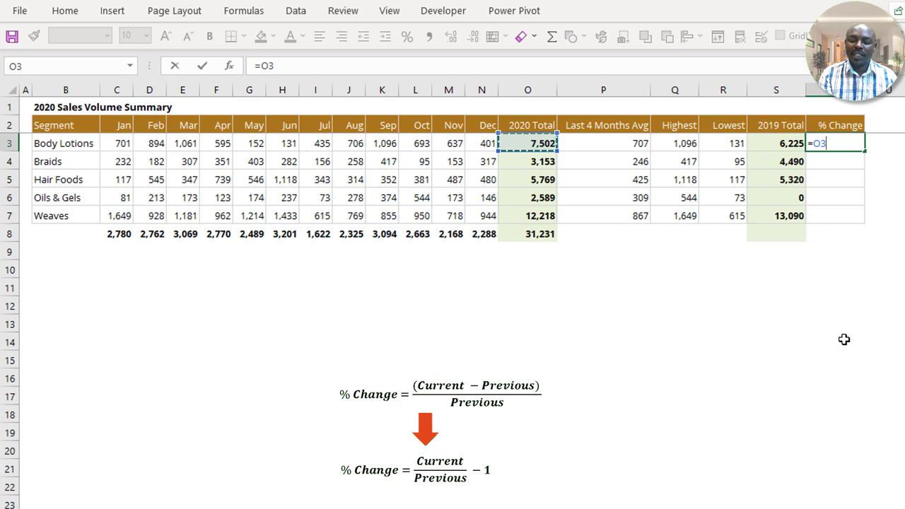
{"action": "type", "text": "/"}
{"action": "key", "text": "Left"}
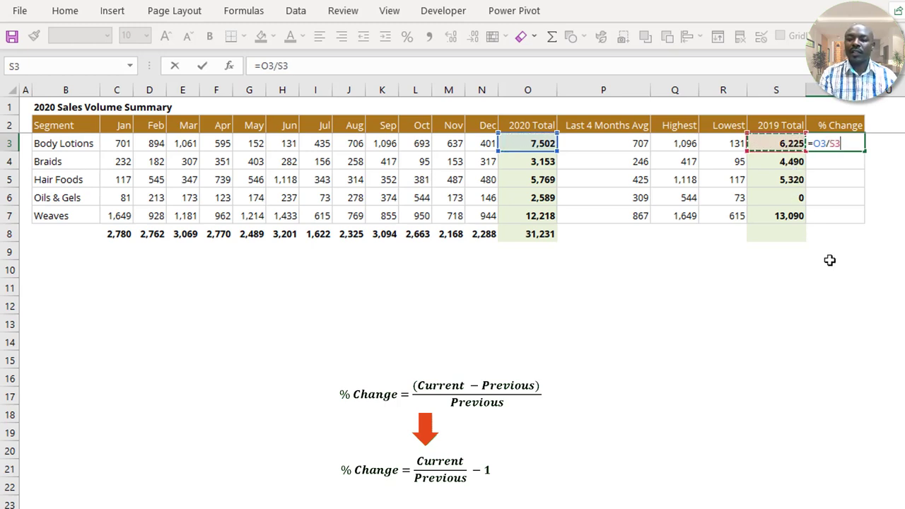
{"action": "type", "text": "-1"}
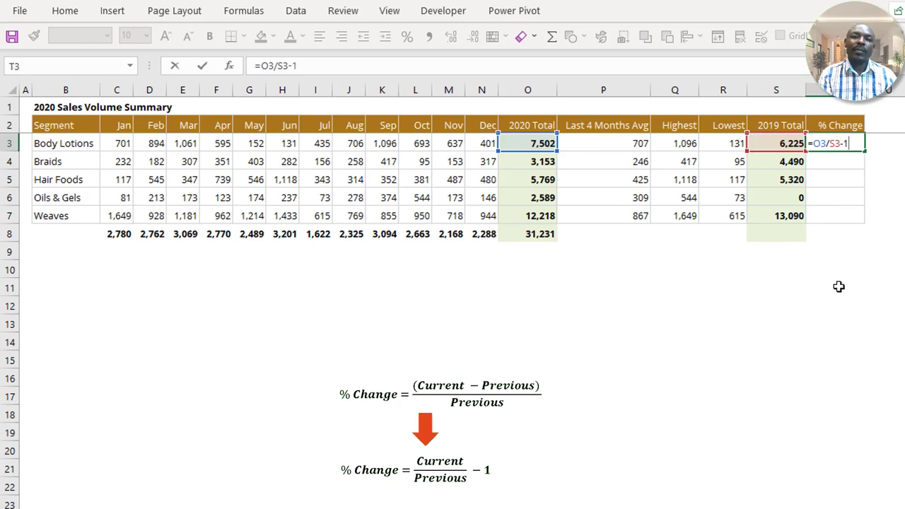
{"action": "key", "text": "ctrl+Return"}
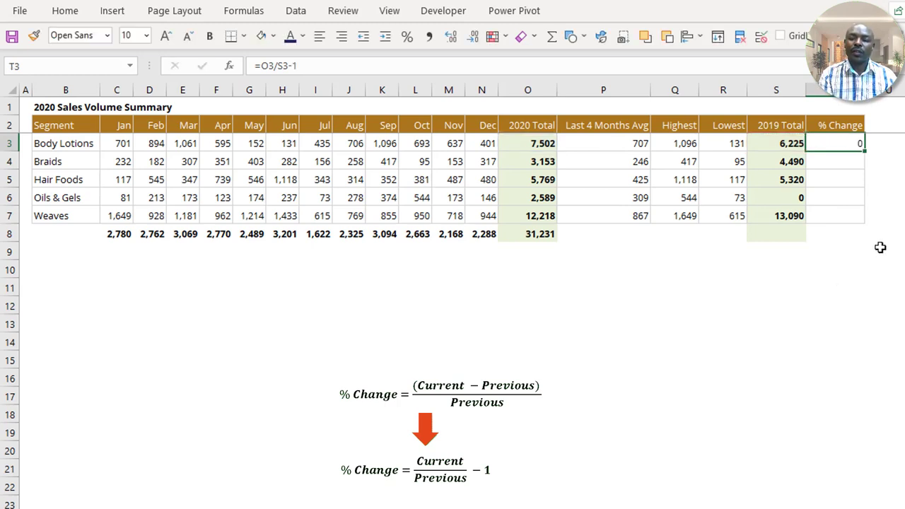
Fill the % Change formula from T3 down to T7 and format the cells as percentages
{"action": "left_click_drag", "start_coordinate": [864, 152], "coordinate": [853, 220]}
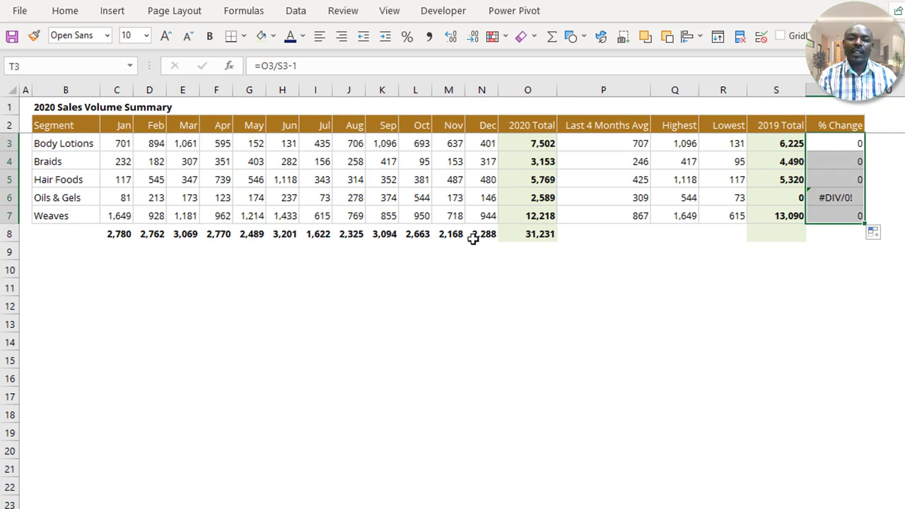
{"action": "left_click", "coordinate": [69, 12]}
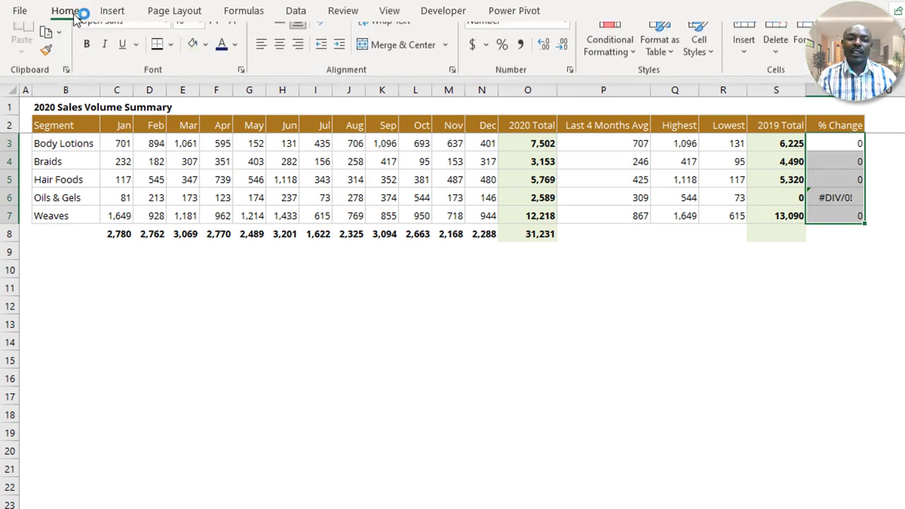
{"action": "left_click", "coordinate": [502, 63]}
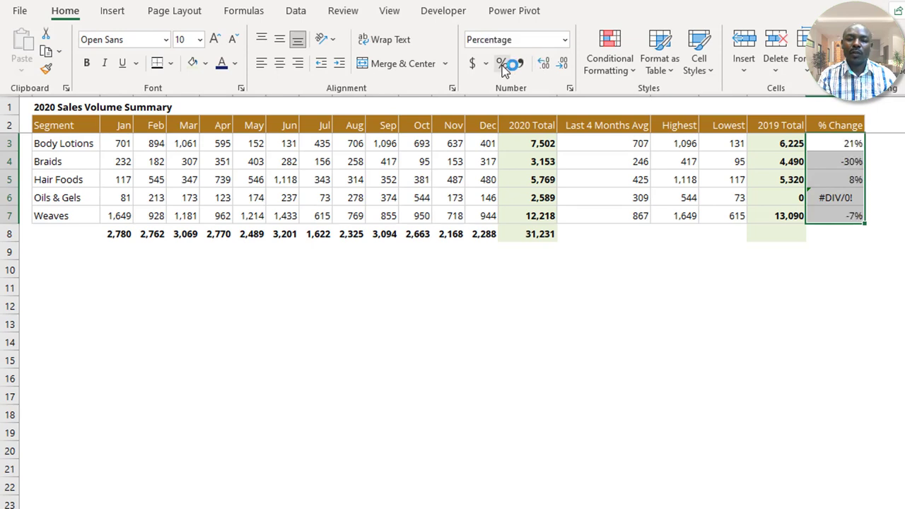
Compare the Body Lotions % Change result with its 2020 Total and 2019 Total
{"action": "left_click", "coordinate": [817, 178]}
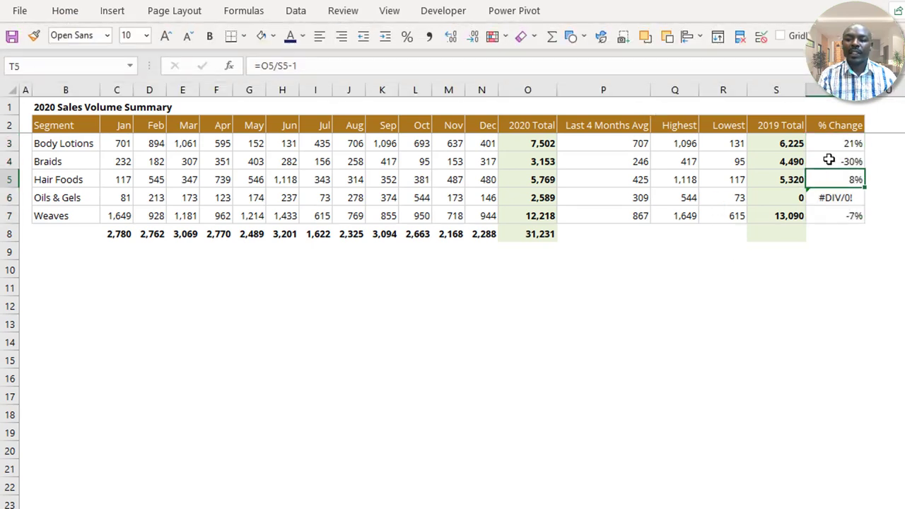
{"action": "left_click", "coordinate": [837, 145]}
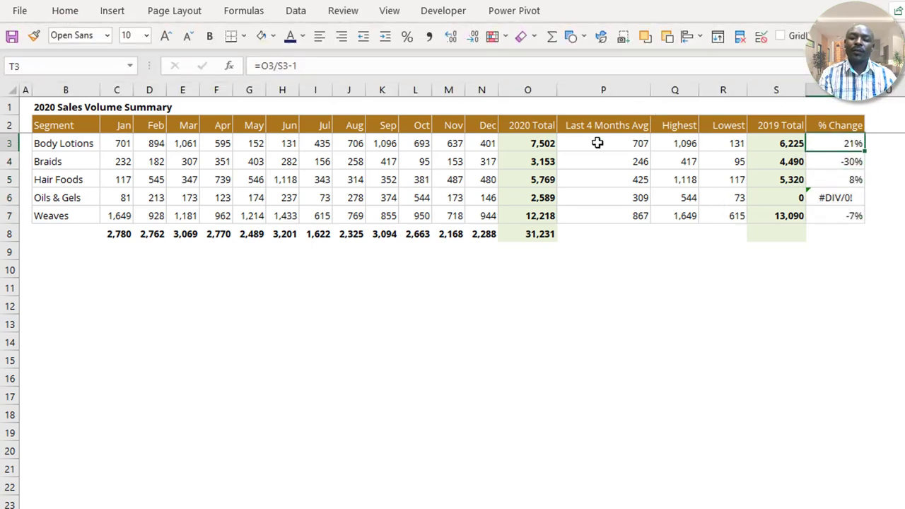
{"action": "left_click", "coordinate": [541, 145]}
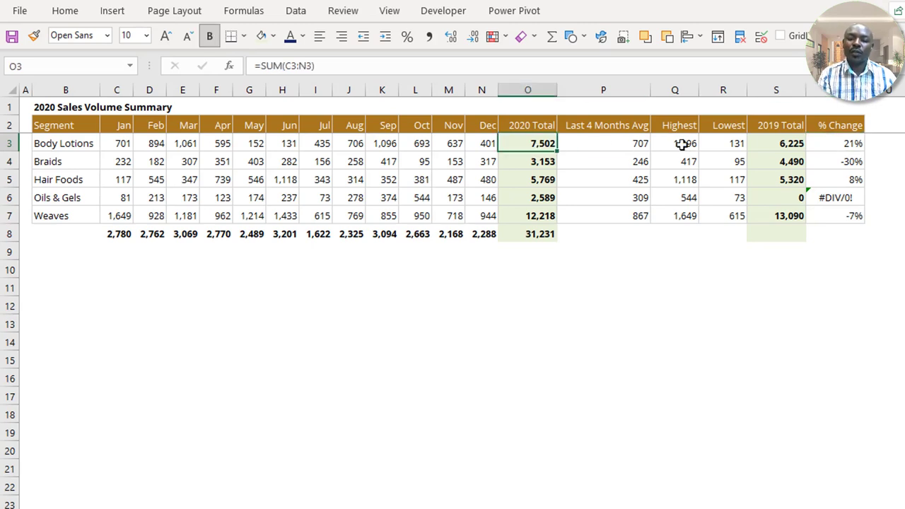
{"action": "left_click", "coordinate": [775, 143]}
{"action": "left_click", "coordinate": [537, 144]}
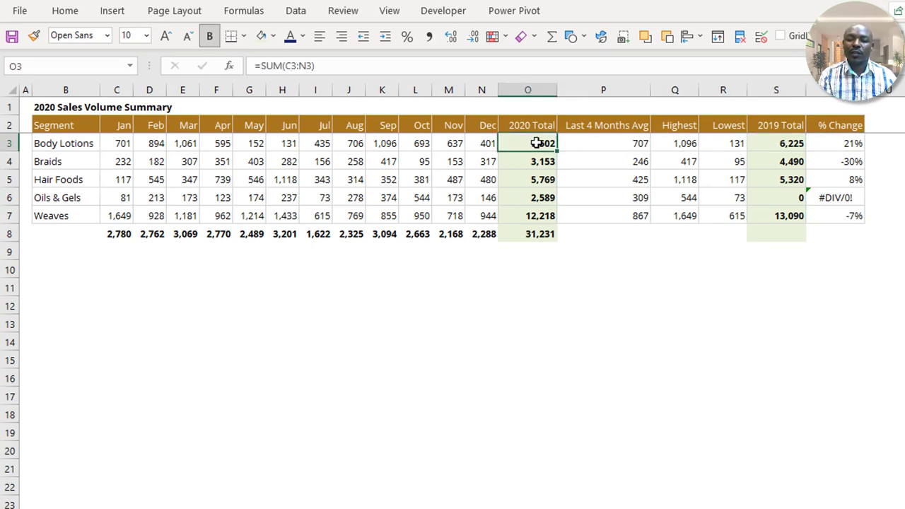
{"action": "left_click", "coordinate": [791, 145]}
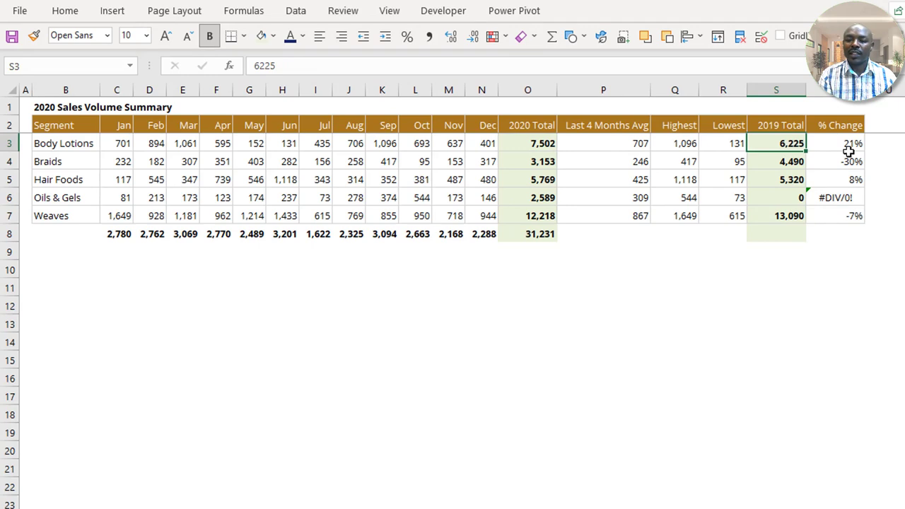
Examine the Oils & Gels % Change formula in T6 against the 2020 Total and 2019 Total it uses
{"action": "left_click_drag", "start_coordinate": [849, 152], "coordinate": [837, 218]}
{"action": "left_click", "coordinate": [840, 196]}
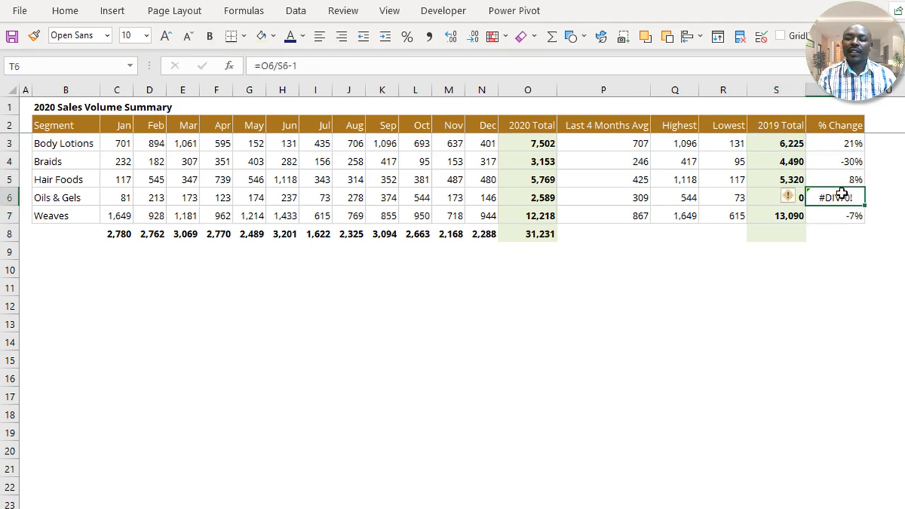
{"action": "left_click", "coordinate": [836, 226]}
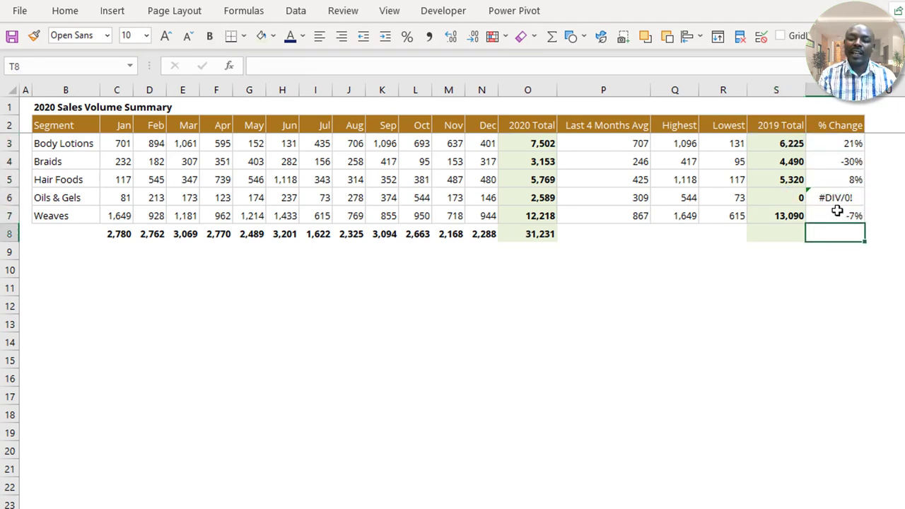
{"action": "left_click", "coordinate": [840, 196]}
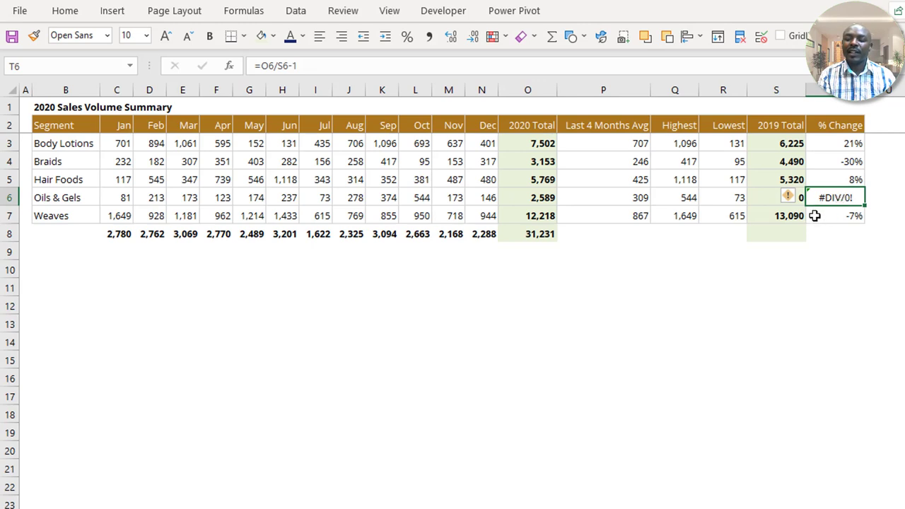
{"action": "left_click", "coordinate": [815, 216]}
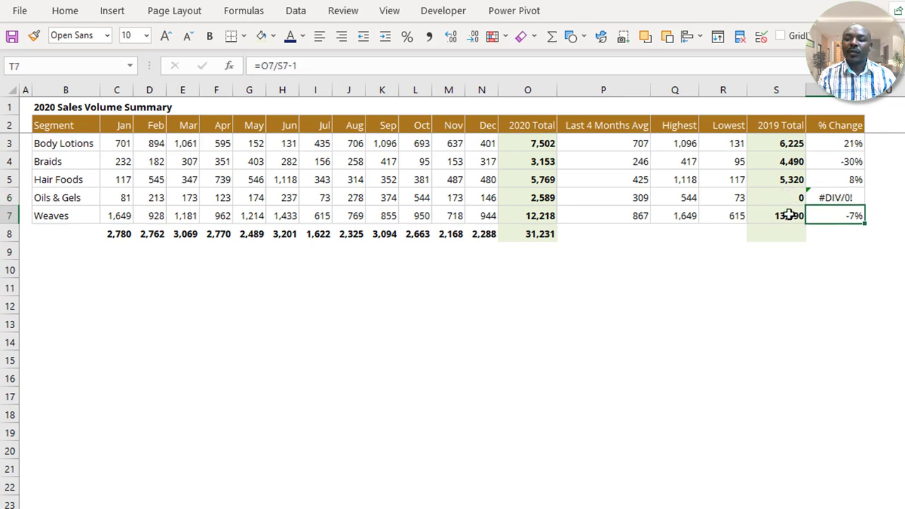
{"action": "left_click", "coordinate": [535, 197]}
{"action": "left_click", "coordinate": [774, 197]}
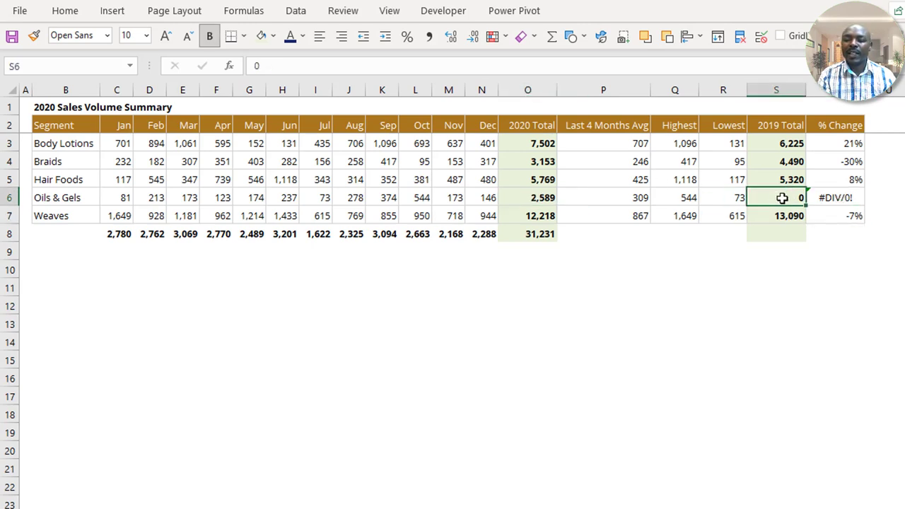
{"action": "left_click", "coordinate": [832, 198]}
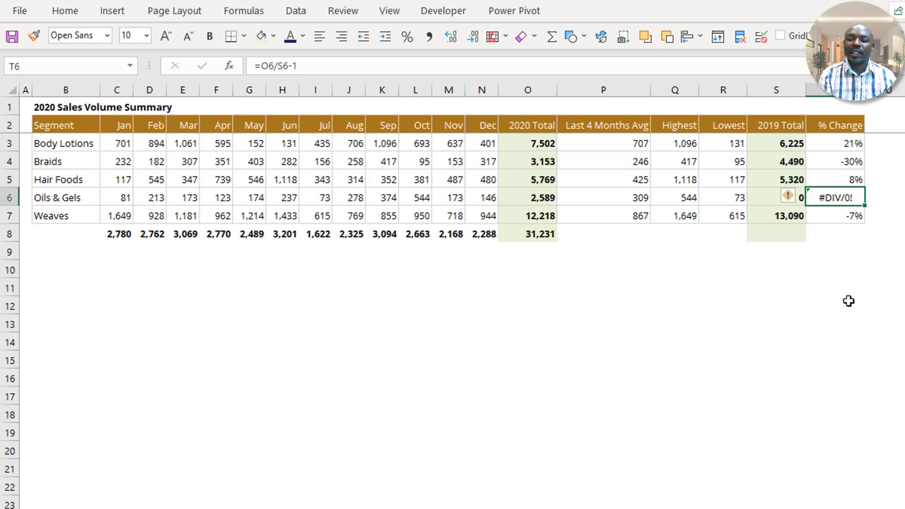
Wrap the Body Lotions % Change formula in T3 with an error trap, =IFERROR(O3/S3-1,"")
{"action": "left_click", "coordinate": [841, 145]}
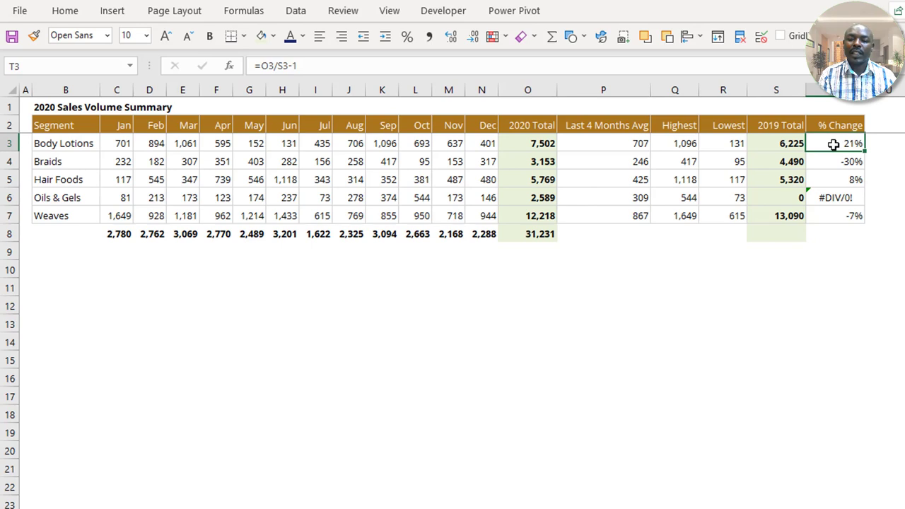
{"action": "double_click", "coordinate": [834, 144]}
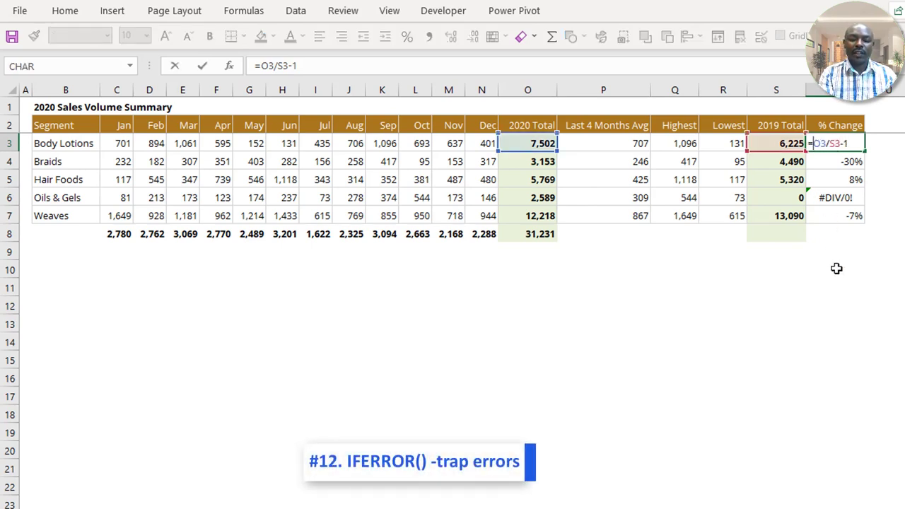
{"action": "type", "text": "i"}
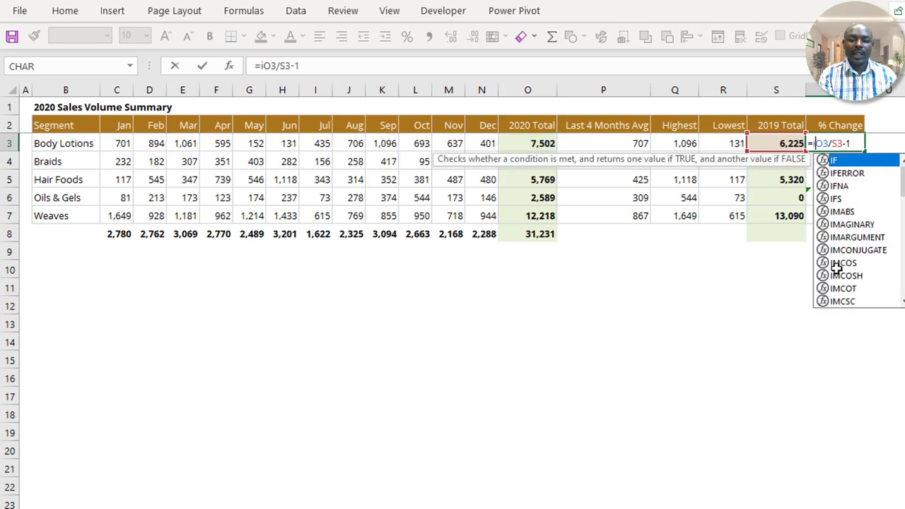
{"action": "type", "text": "fe"}
{"action": "key", "text": "Tab"}
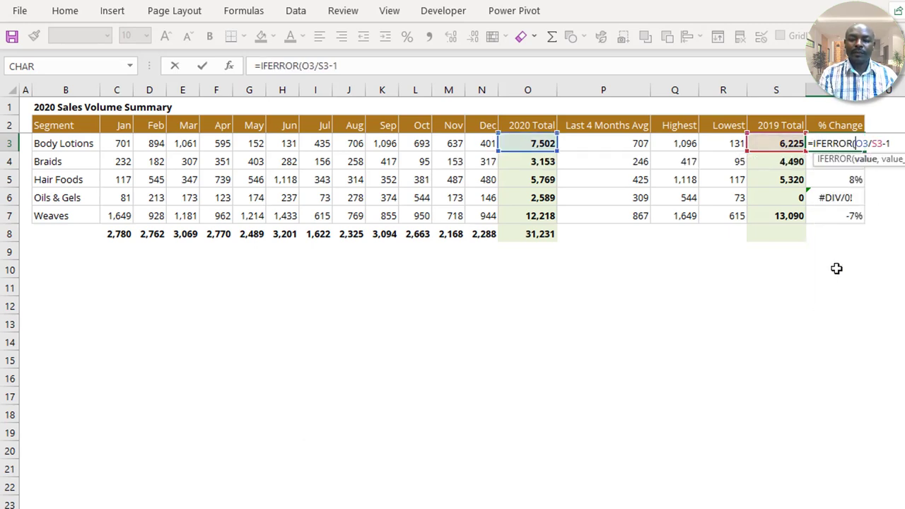
{"action": "left_click", "coordinate": [865, 159]}
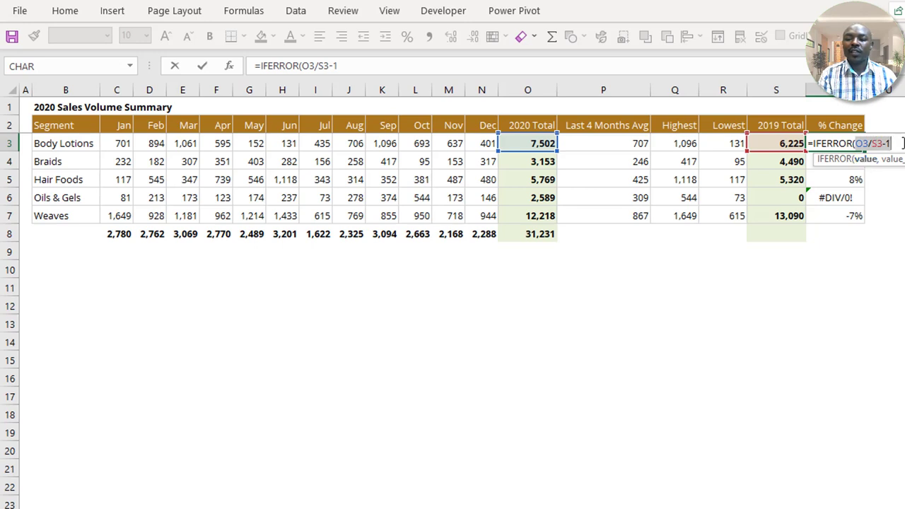
{"action": "left_click", "coordinate": [903, 143]}
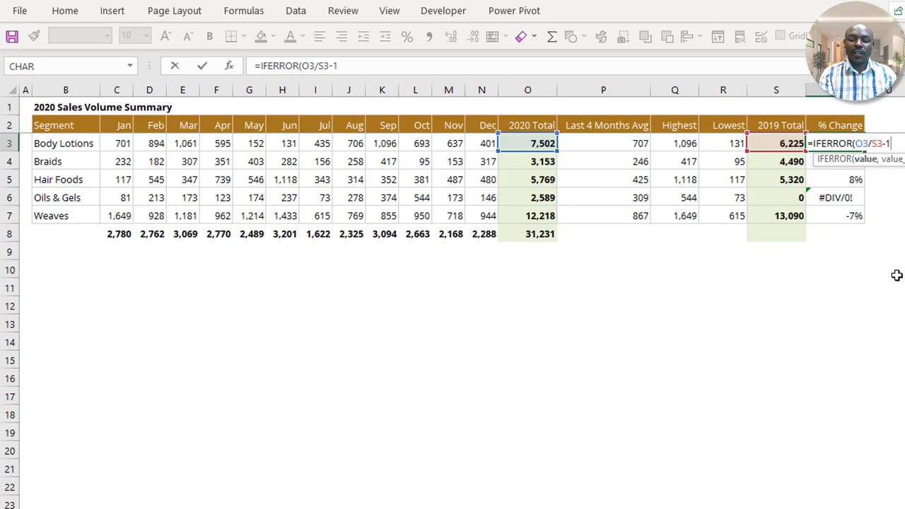
{"action": "type", "text": ","}
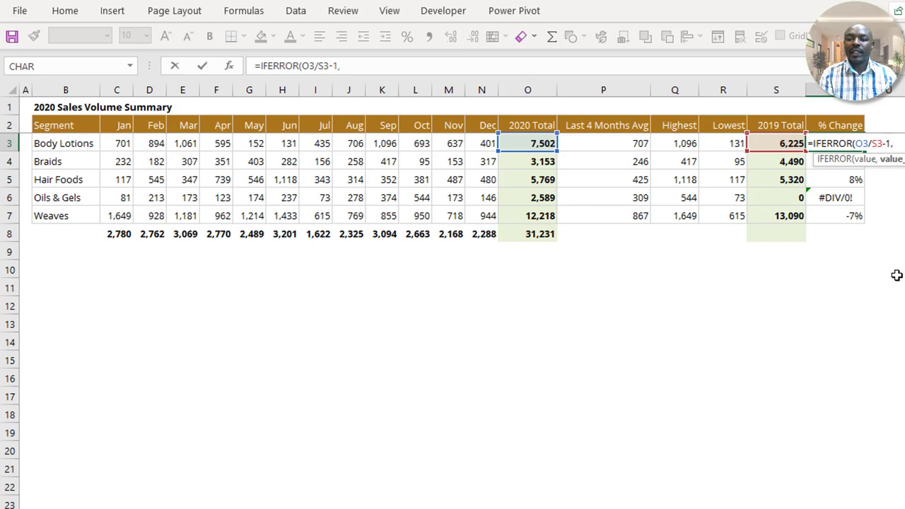
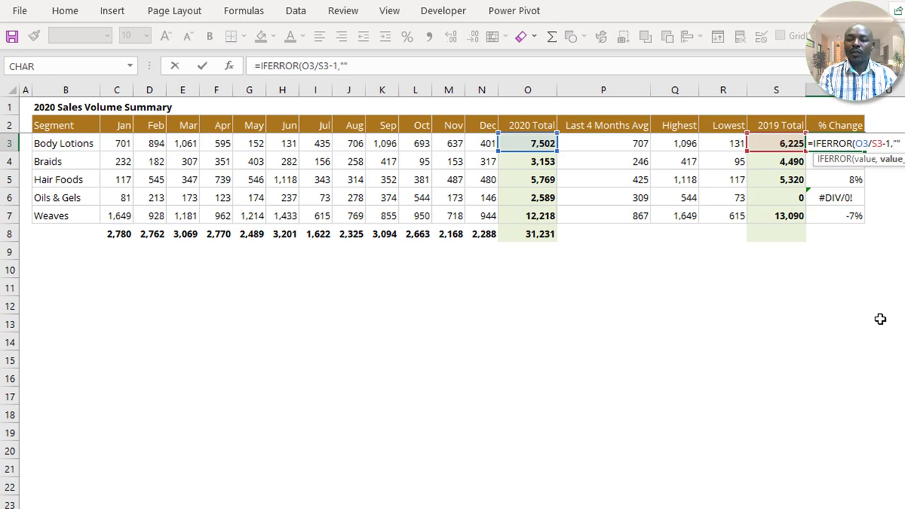
{"action": "type", "text": ")"}
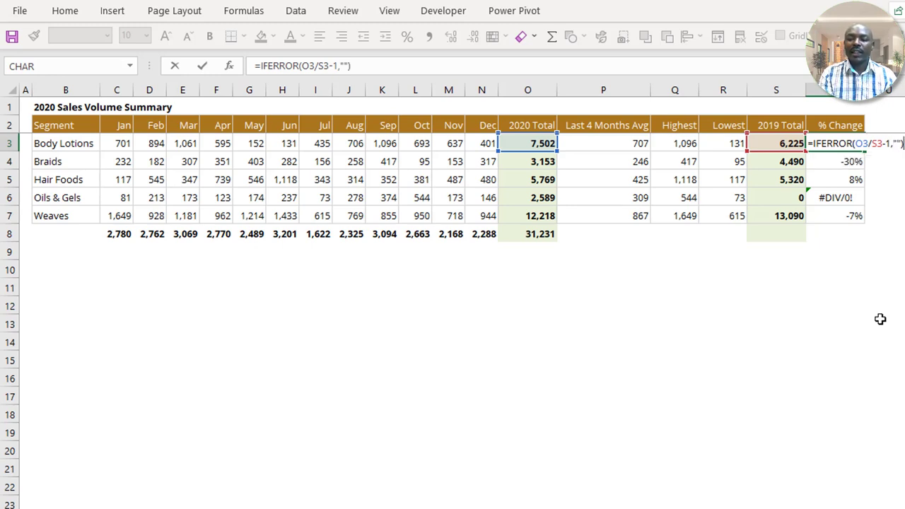
{"action": "key", "text": "Return"}
Fill the IFERROR formula from T3 down to T7 and check the Oils & Gels cell
{"action": "left_click", "coordinate": [860, 143]}
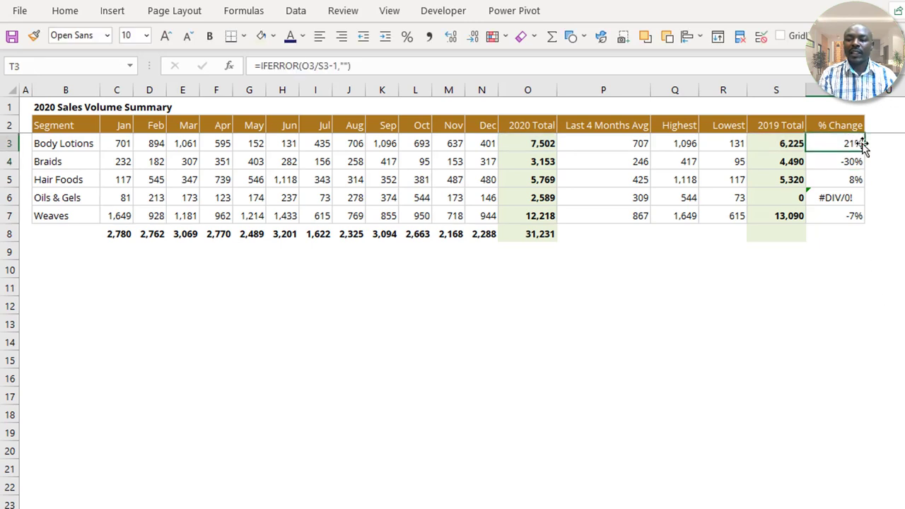
{"action": "left_click_drag", "start_coordinate": [864, 152], "coordinate": [732, 202]}
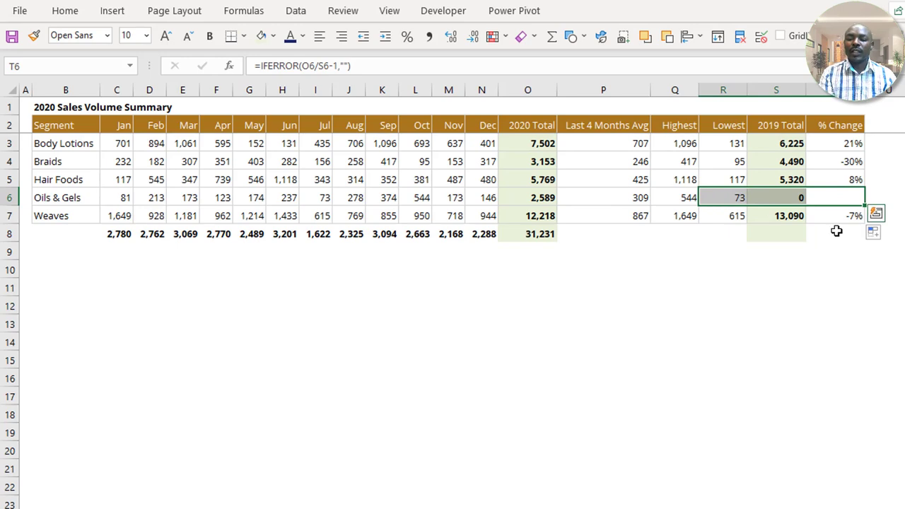
{"action": "left_click", "coordinate": [832, 209]}
{"action": "left_click", "coordinate": [834, 198]}
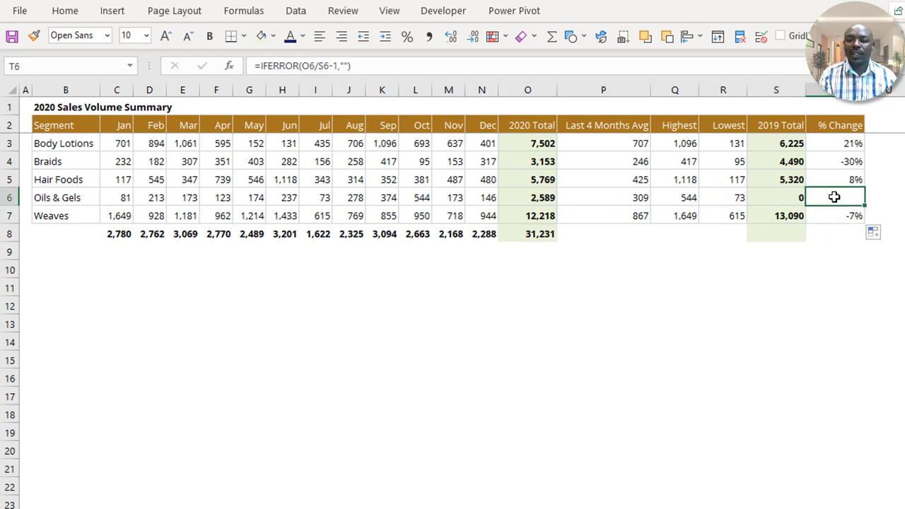
Go to the sales transaction table in columns W to AD of the same sheet
{"action": "left_click", "coordinate": [636, 267]}
{"action": "key", "text": "Right"}
{"action": "key", "text": "Right"}
{"action": "key", "text": "Right"}
{"action": "key", "text": "Up"}
{"action": "key", "text": "Up"}
{"action": "key", "text": "Up"}
{"action": "key", "text": "Up"}
{"action": "key", "text": "Up"}
{"action": "key", "text": "Up"}
{"action": "key", "text": "Up"}
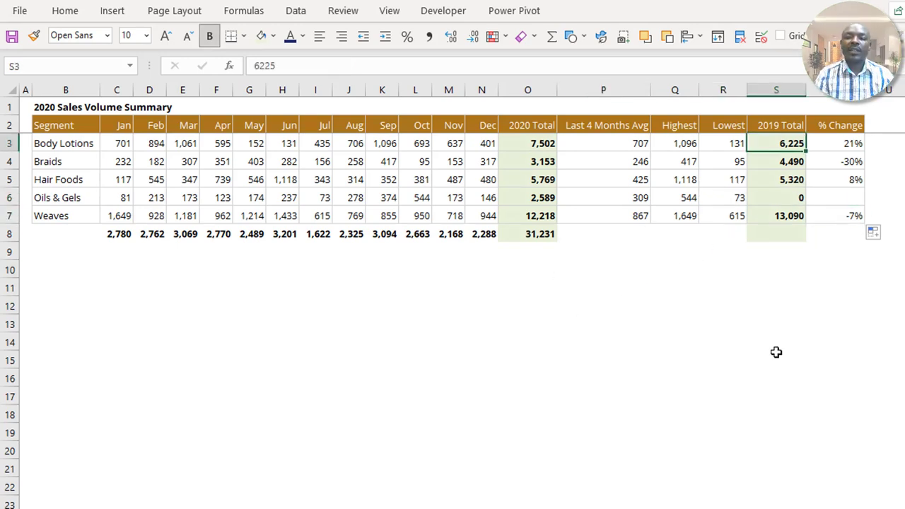
{"action": "key", "text": "Right"}
{"action": "key", "text": "Right"}
{"action": "key", "text": "Right"}
{"action": "key", "text": "Right"}
{"action": "key", "text": "Right"}
{"action": "key", "text": "Right"}
{"action": "key", "text": "Right"}
{"action": "key", "text": "Right"}
{"action": "key", "text": "Right"}
{"action": "key", "text": "Right"}
{"action": "key", "text": "Right"}
{"action": "key", "text": "Right"}
{"action": "key", "text": "Right"}
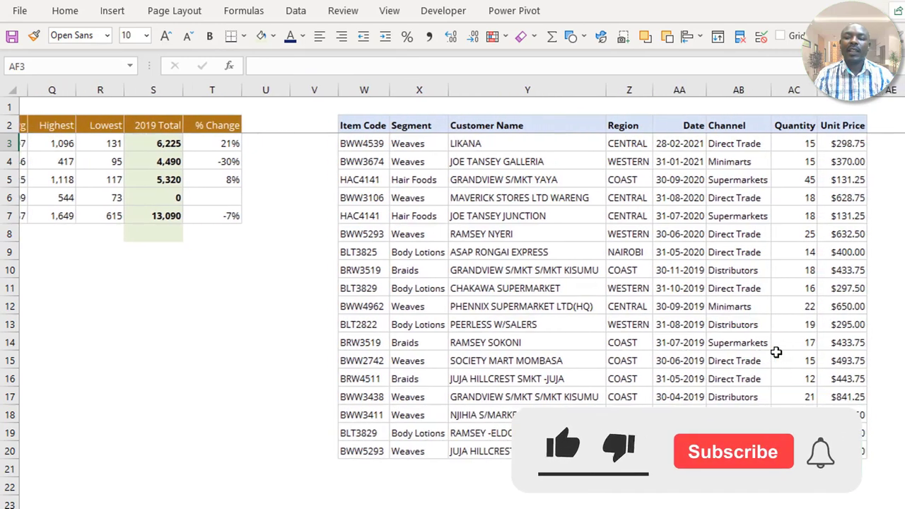
{"action": "key", "text": "Right"}
{"action": "key", "text": "Right"}
{"action": "key", "text": "Right"}
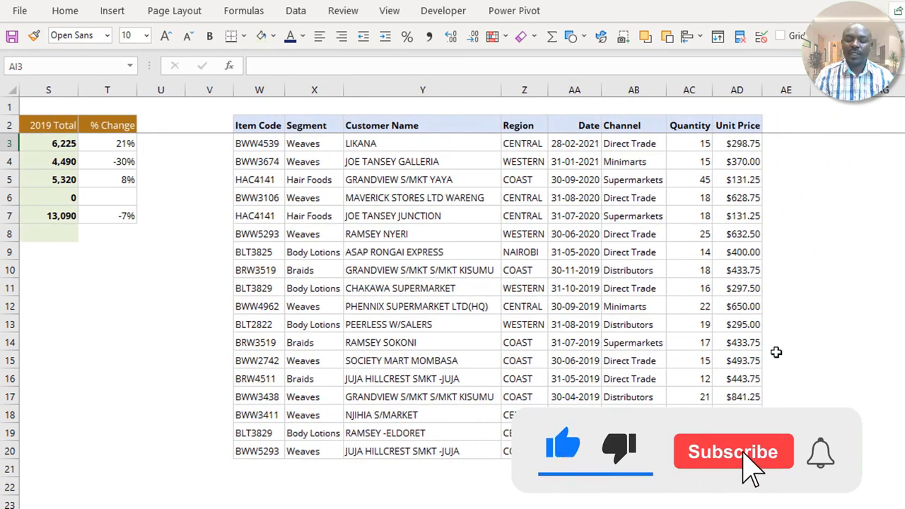
{"action": "key", "text": "Left"}
{"action": "key", "text": "Left"}
{"action": "key", "text": "Left"}
{"action": "key", "text": "Left"}
{"action": "key", "text": "Left"}
Examine the transaction table's customer, Date and Channel columns, including the Date header and first date entry
{"action": "left_click", "coordinate": [626, 162]}
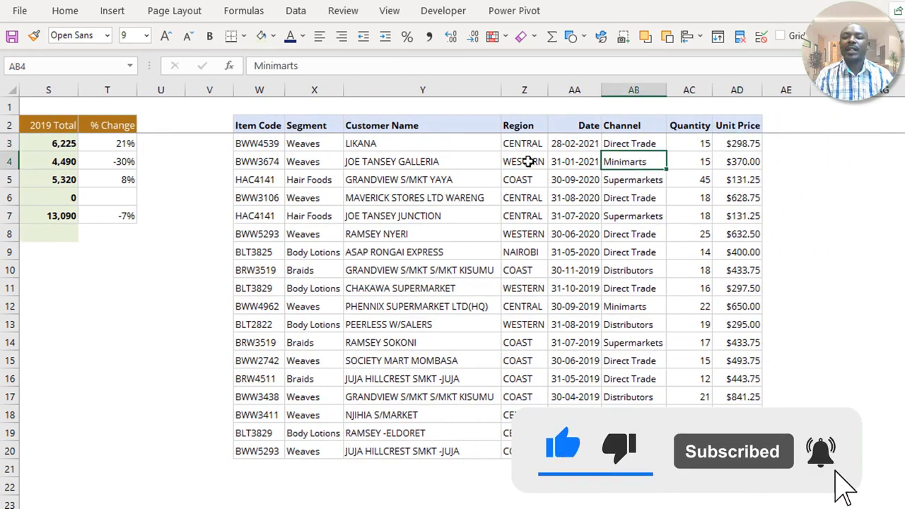
{"action": "left_click", "coordinate": [406, 197]}
{"action": "left_click", "coordinate": [574, 90]}
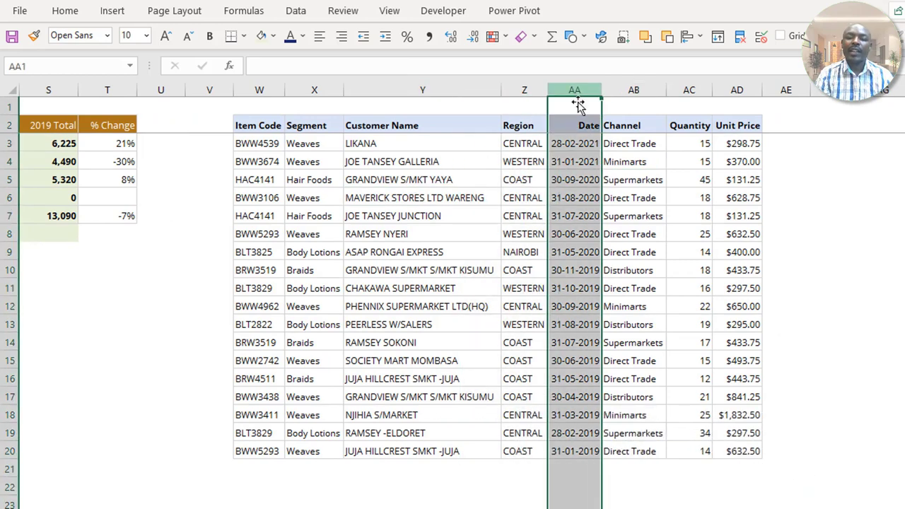
{"action": "left_click", "coordinate": [613, 178]}
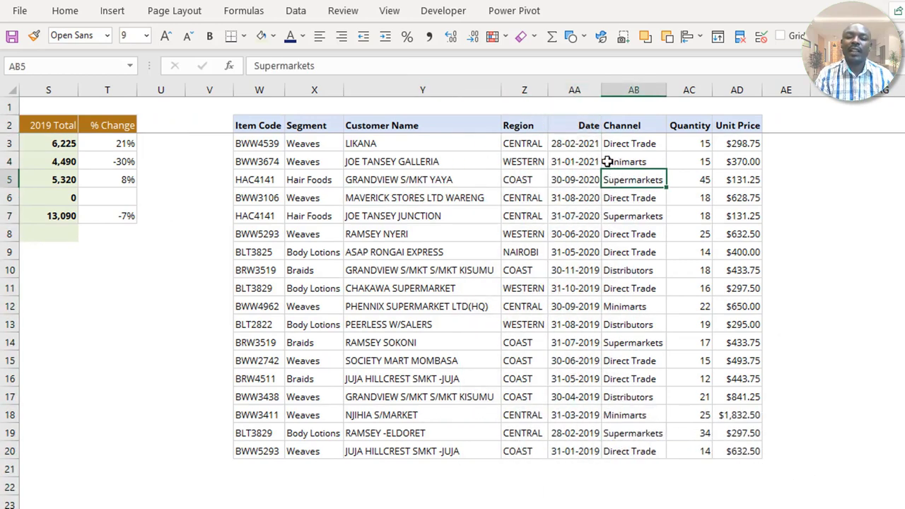
{"action": "left_click", "coordinate": [586, 141]}
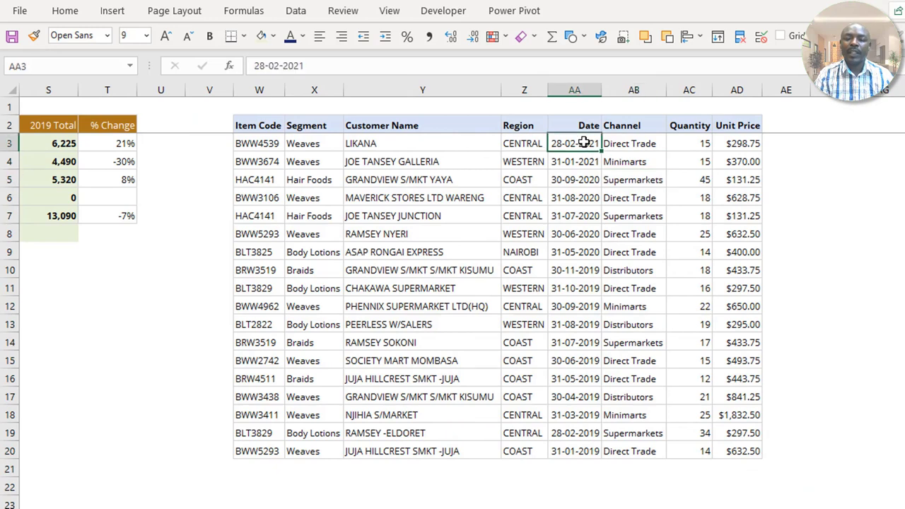
{"action": "left_click", "coordinate": [590, 126]}
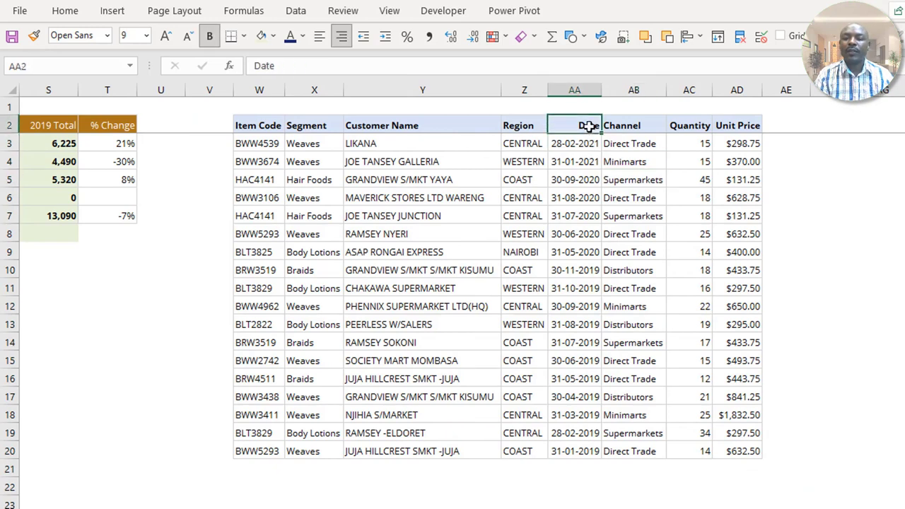
{"action": "left_click", "coordinate": [628, 198]}
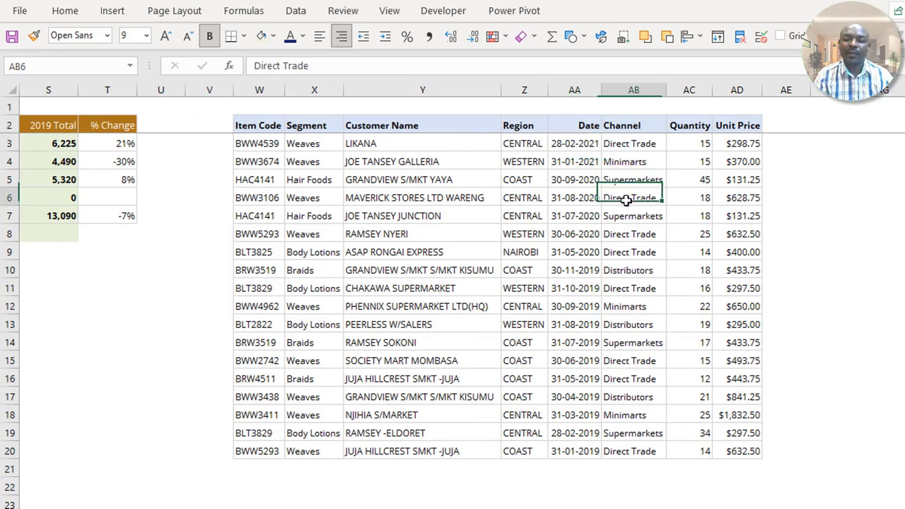
Examine the Date column of the transaction table, from its header down through the listed dates
{"action": "left_click", "coordinate": [581, 178]}
{"action": "left_click", "coordinate": [626, 164]}
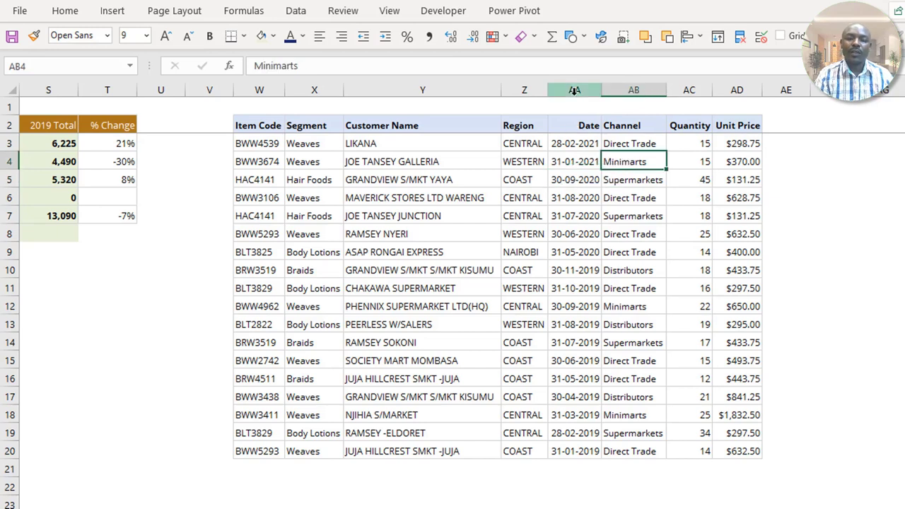
{"action": "left_click", "coordinate": [583, 159]}
{"action": "left_click_drag", "start_coordinate": [582, 125], "coordinate": [570, 342]}
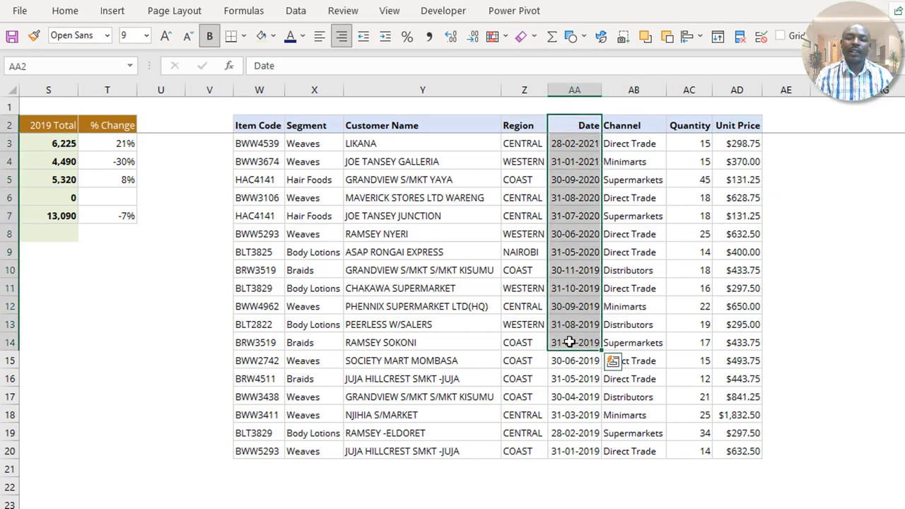
{"action": "left_click", "coordinate": [570, 211]}
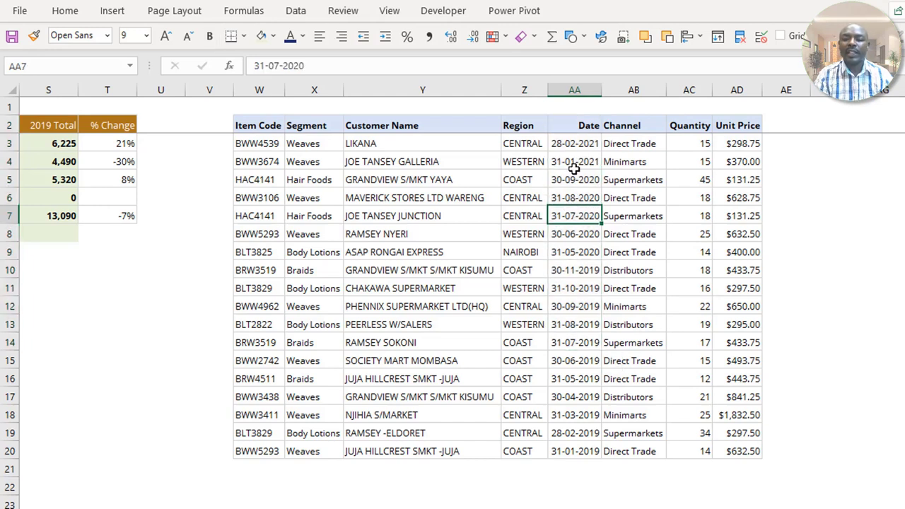
{"action": "left_click", "coordinate": [574, 165]}
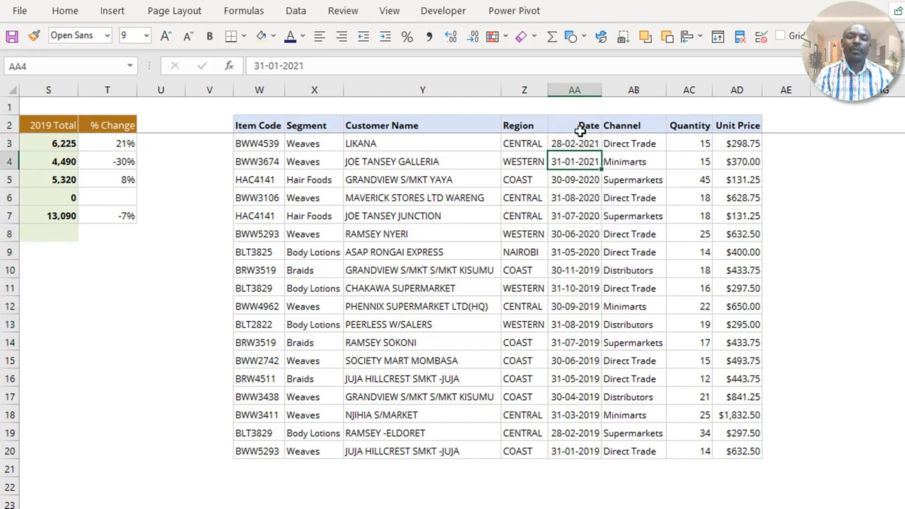
{"action": "left_click_drag", "start_coordinate": [581, 126], "coordinate": [569, 217]}
{"action": "left_click", "coordinate": [574, 198]}
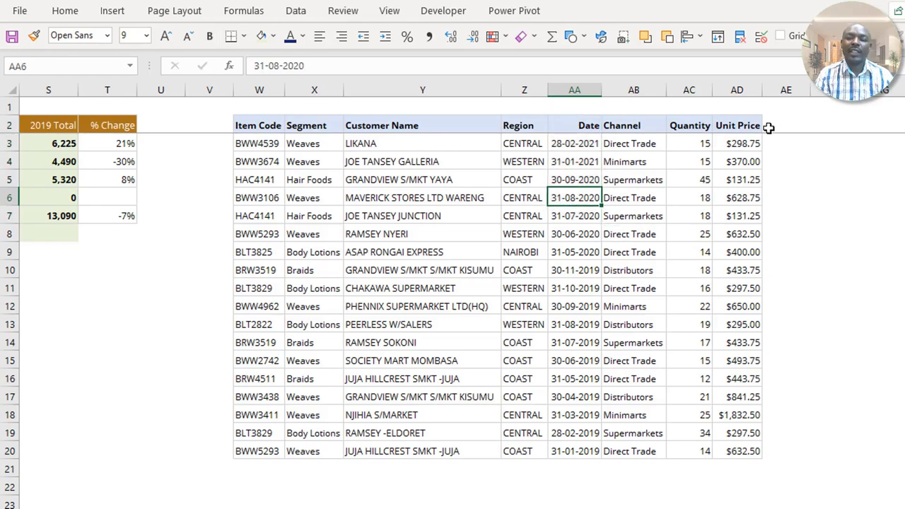
Add a Year header in AE2, directly beside the Unit Price column
{"action": "left_click", "coordinate": [768, 127]}
{"action": "type", "text": "Year"}
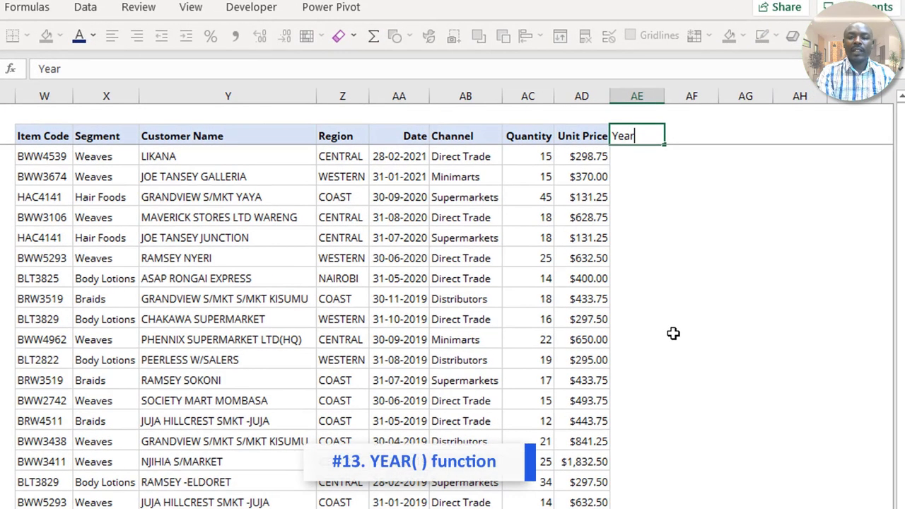
{"action": "key", "text": "Return"}
Extract the year from the first date in AE3 with =YEAR(AA3) and fill the formula down the Year column
{"action": "type", "text": "=ye"}
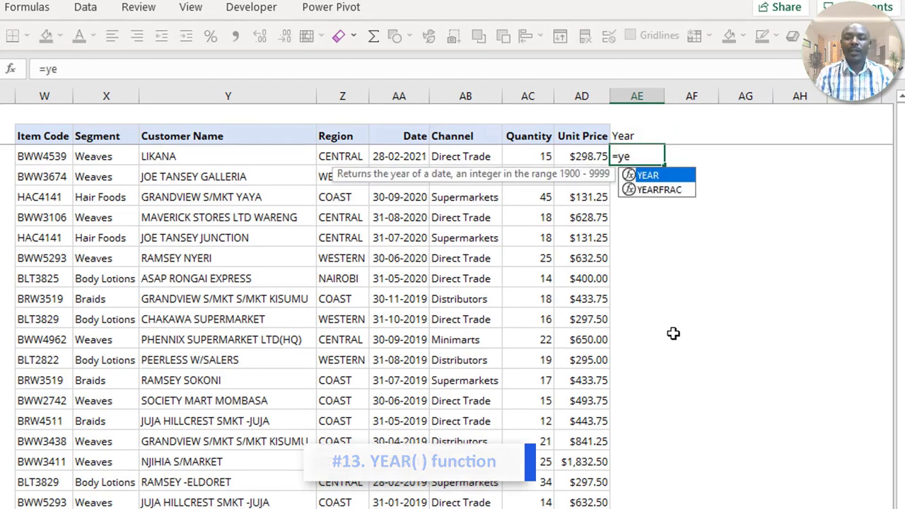
{"action": "key", "text": "Tab"}
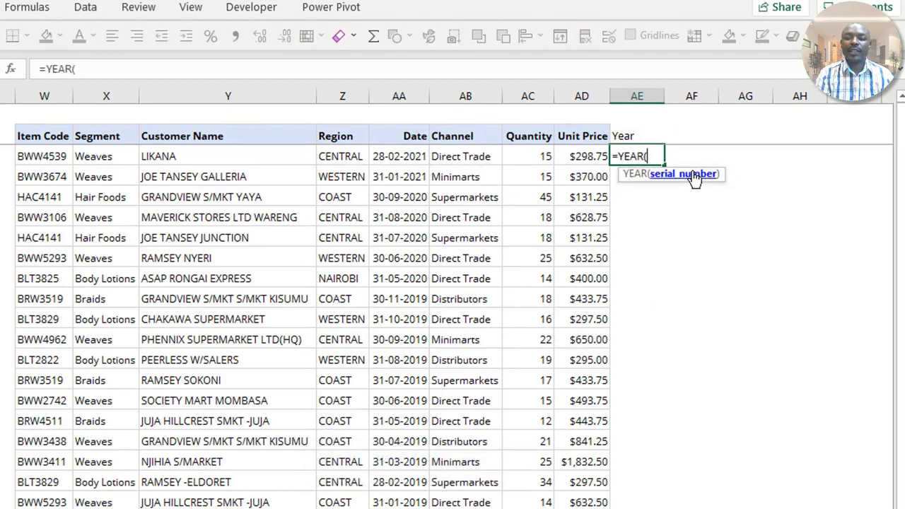
{"action": "left_click", "coordinate": [408, 152]}
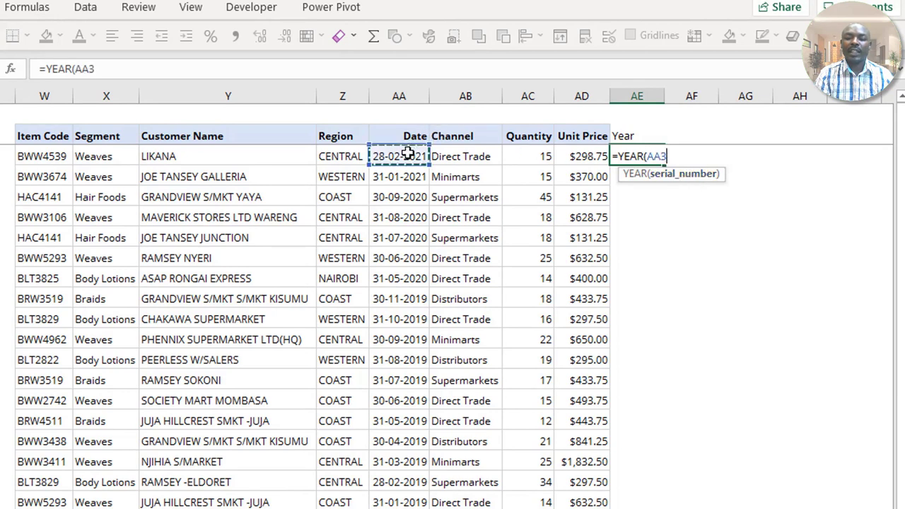
{"action": "type", "text": ")"}
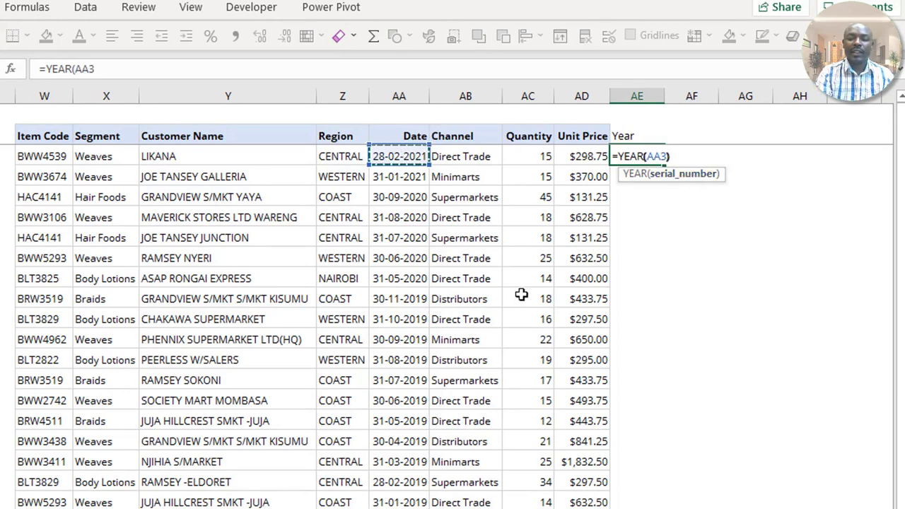
{"action": "key", "text": "Return"}
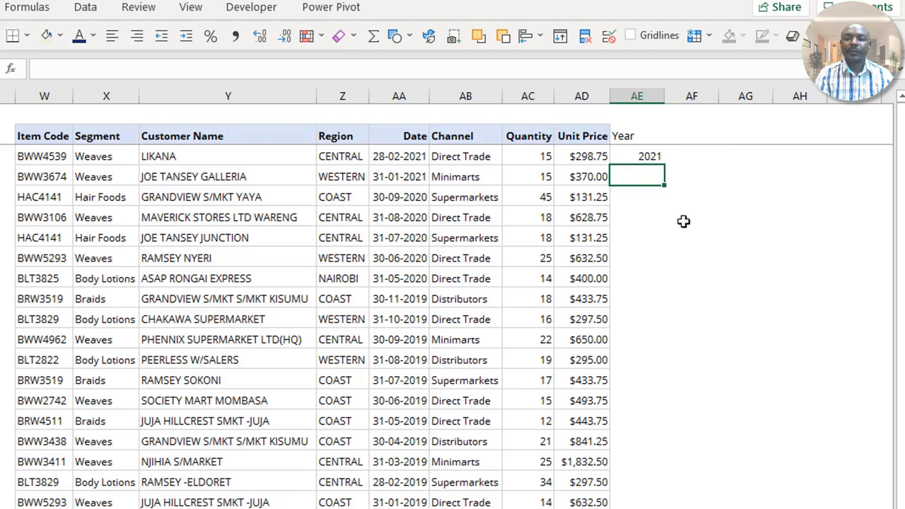
{"action": "left_click", "coordinate": [636, 150]}
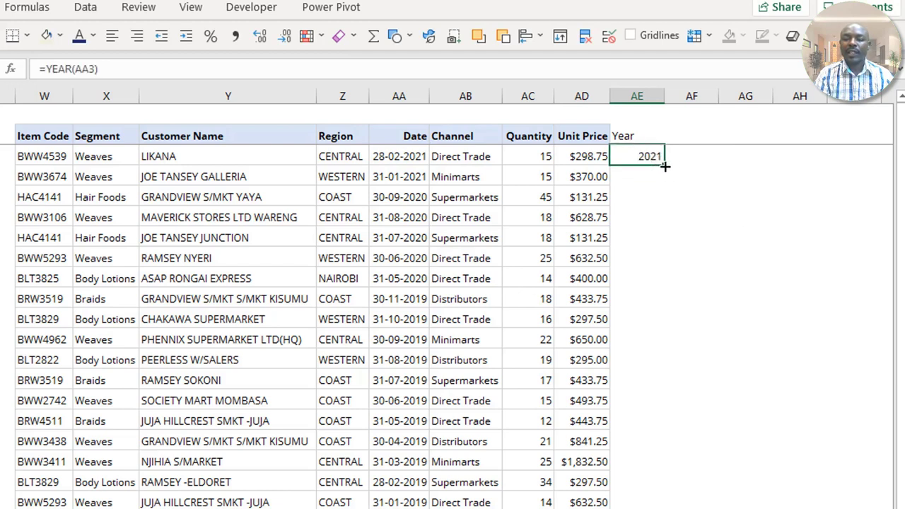
{"action": "double_click", "coordinate": [664, 165]}
{"action": "left_click", "coordinate": [632, 234]}
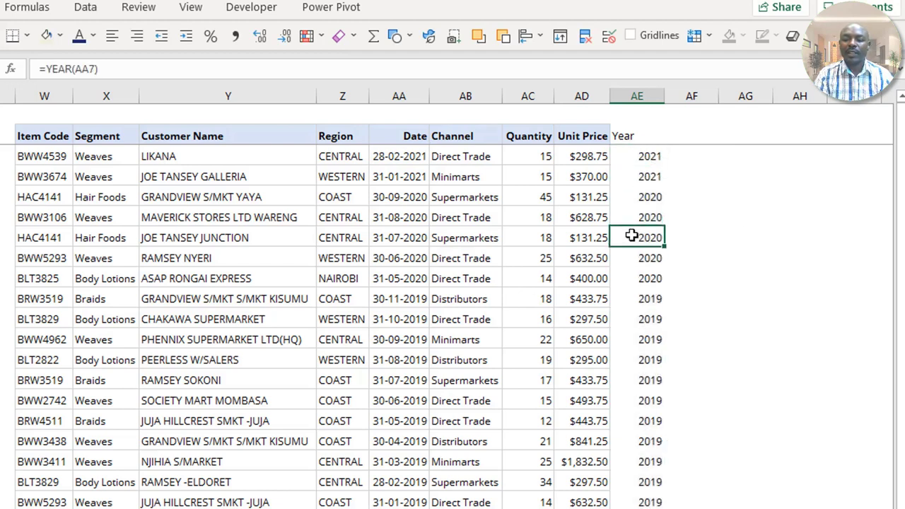
{"action": "left_click", "coordinate": [649, 169]}
Add a Month# header in AF2, beside the Year column
{"action": "left_click", "coordinate": [668, 135]}
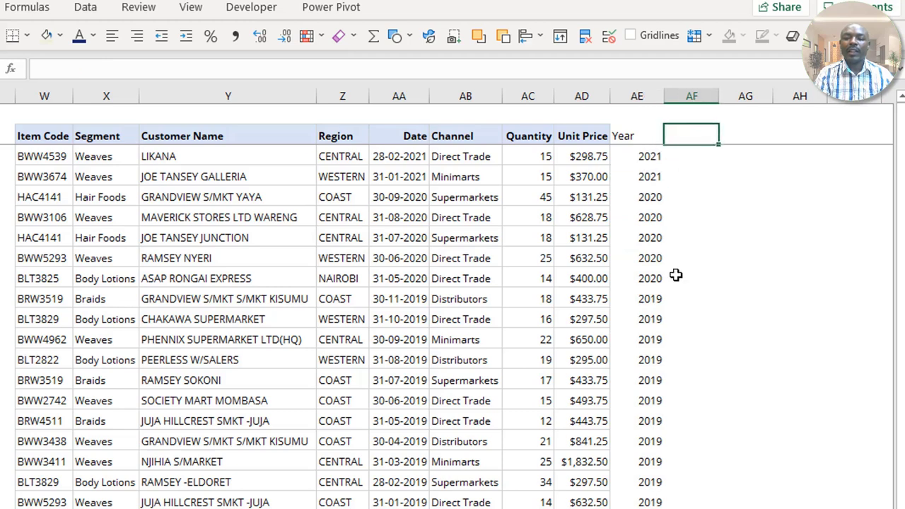
{"action": "type", "text": "Month#"}
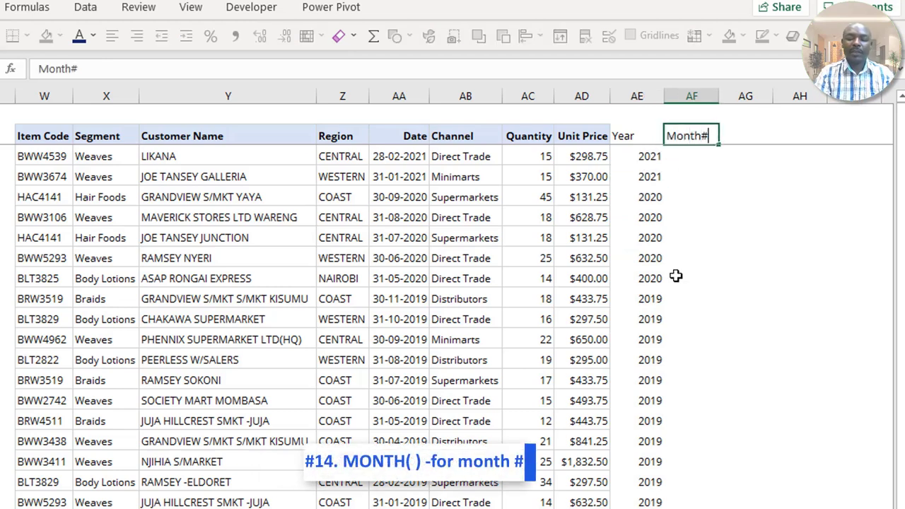
{"action": "key", "text": "Return"}
Extract the month number in AF3 with =MONTH(AA3) and fill the formula down the Month# column
{"action": "type", "text": "="}
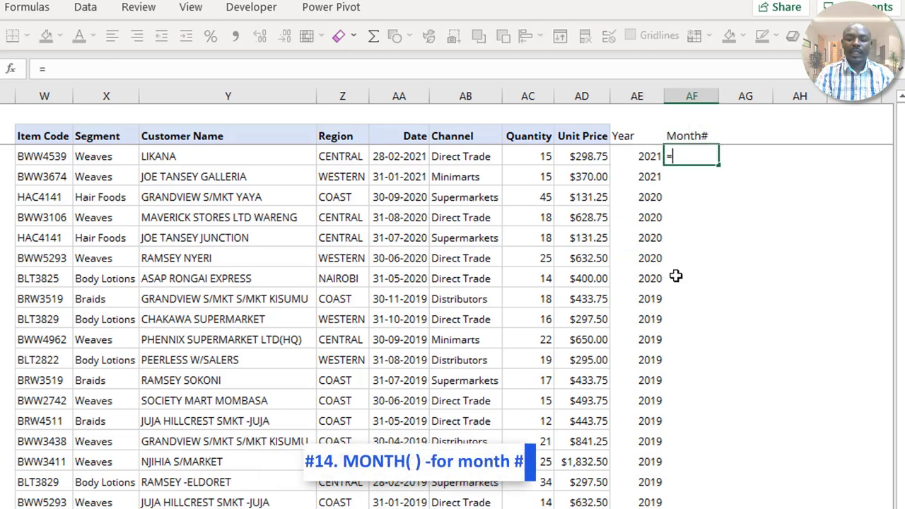
{"action": "type", "text": "mont"}
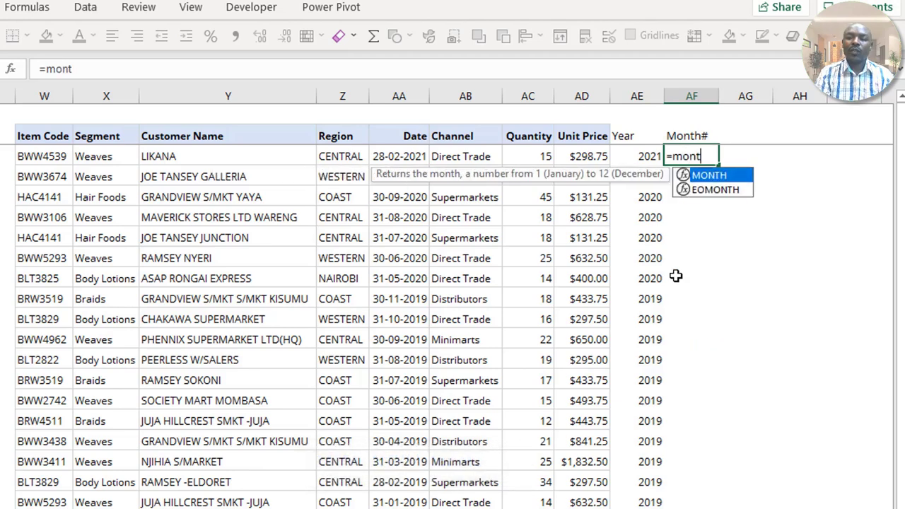
{"action": "key", "text": "Tab"}
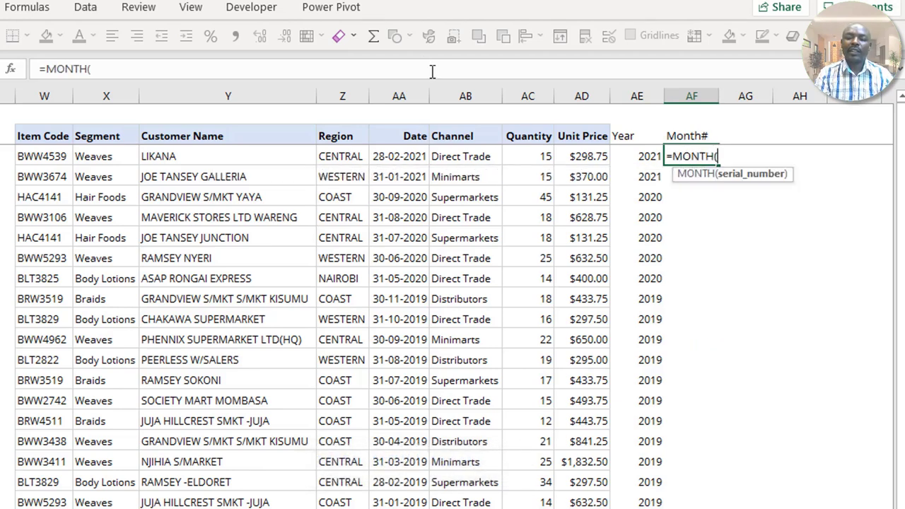
{"action": "left_click", "coordinate": [391, 156]}
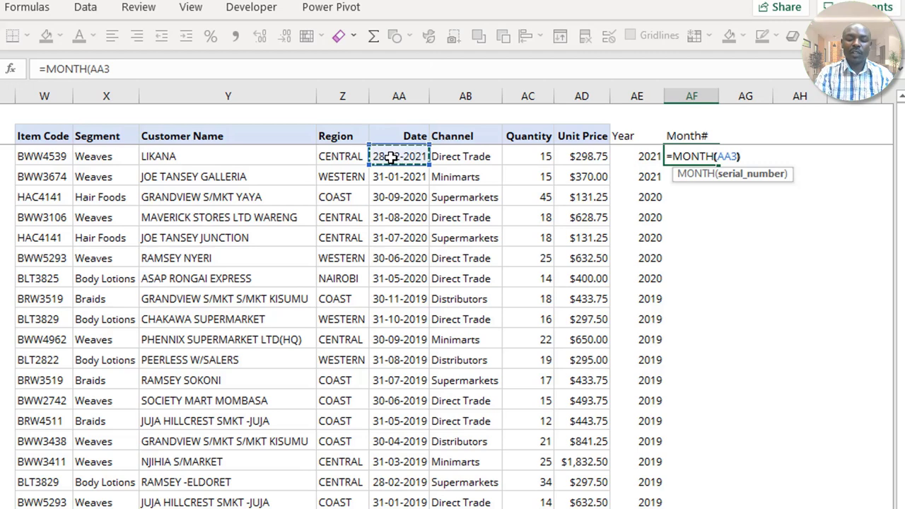
{"action": "type", "text": ")"}
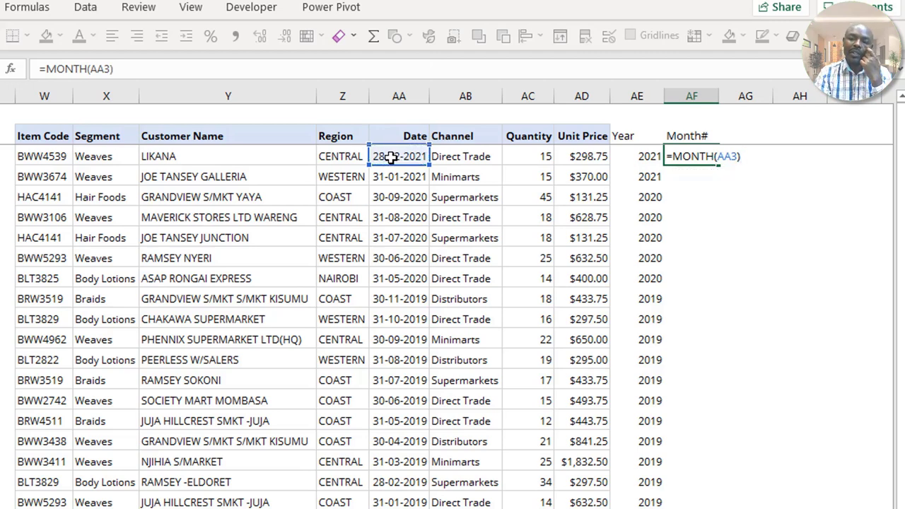
{"action": "key", "text": "Return"}
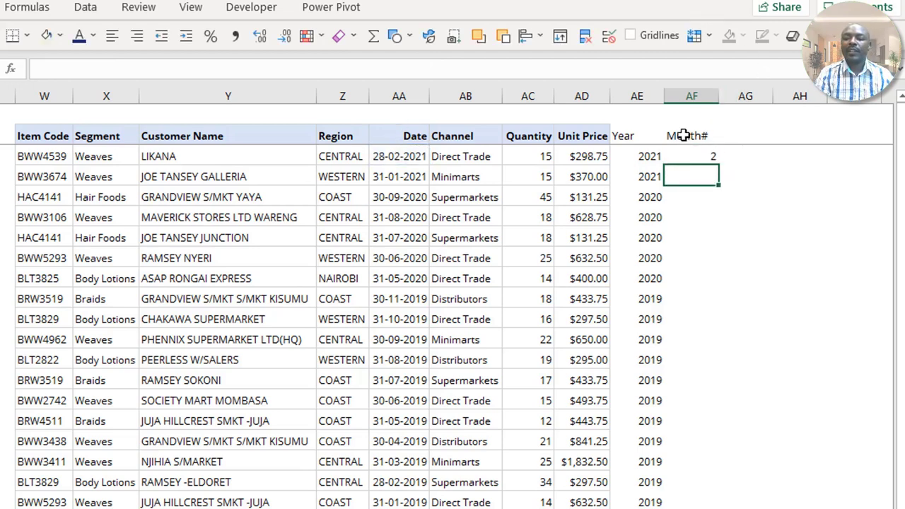
{"action": "left_click", "coordinate": [683, 152]}
{"action": "double_click", "coordinate": [717, 166]}
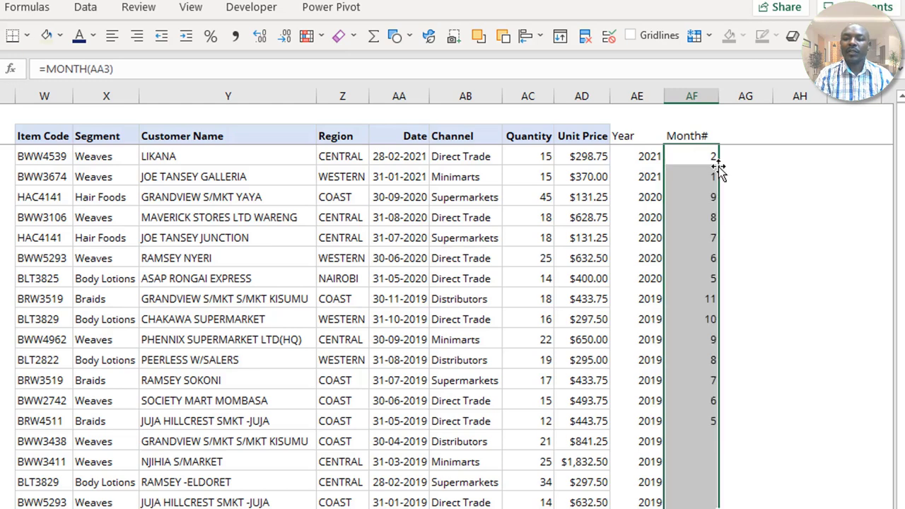
Add a Month Name header in AG2, beside the Month# column
{"action": "left_click", "coordinate": [724, 135]}
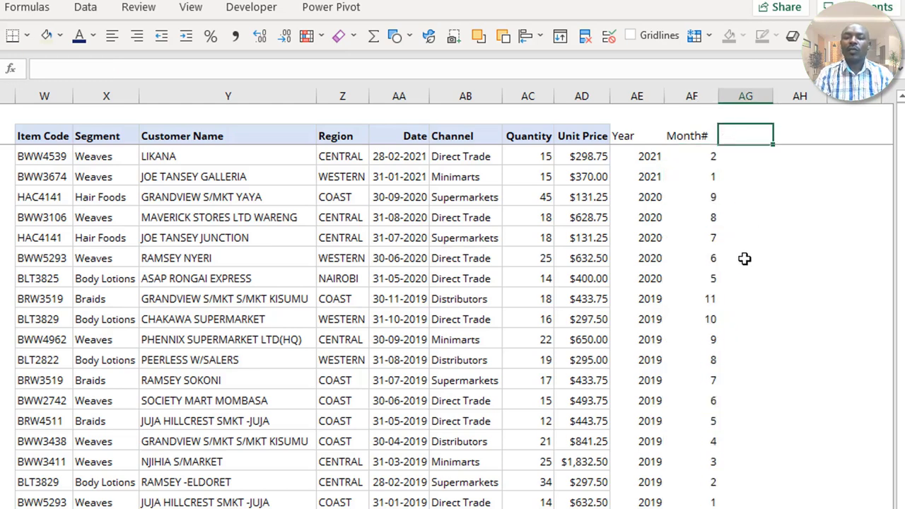
{"action": "type", "text": "Month Name"}
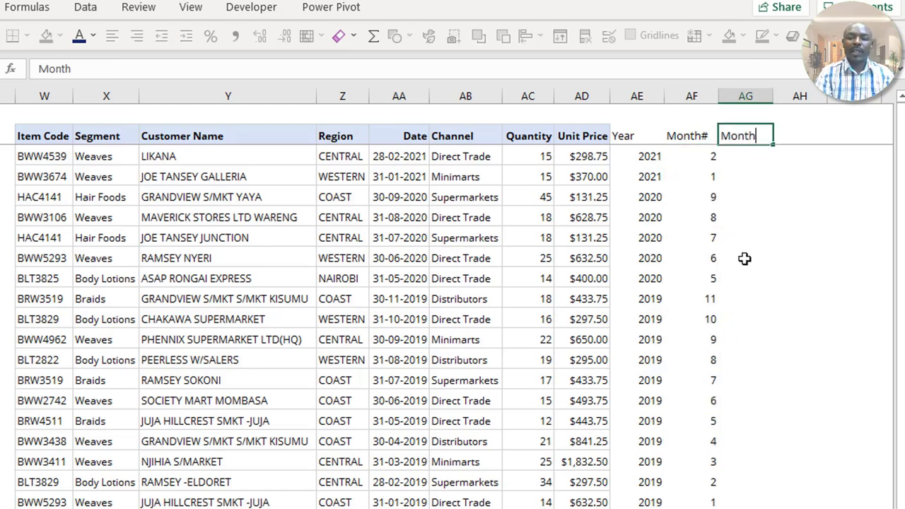
{"action": "key", "text": "Return"}
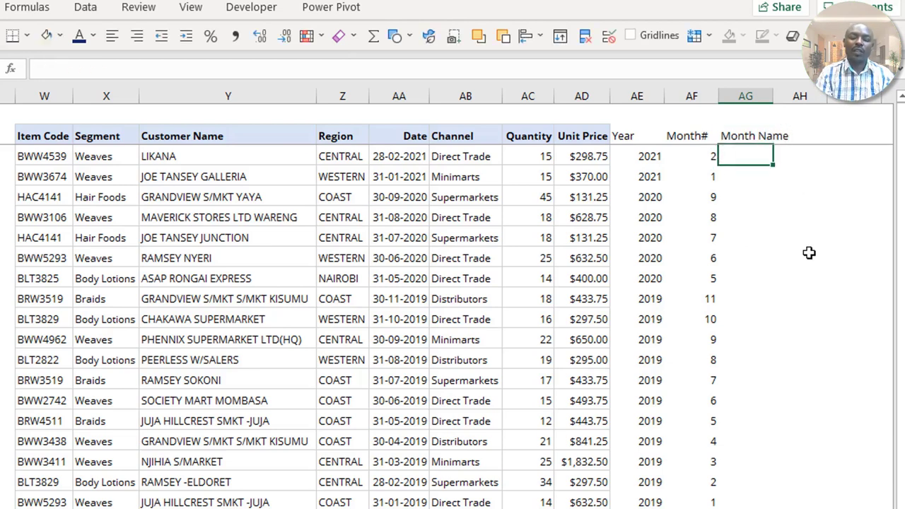
Return the abbreviated month name in AG3 with =TEXT(AA3,"mmm") and fill the formula down the Month Name column
{"action": "type", "text": "=tex"}
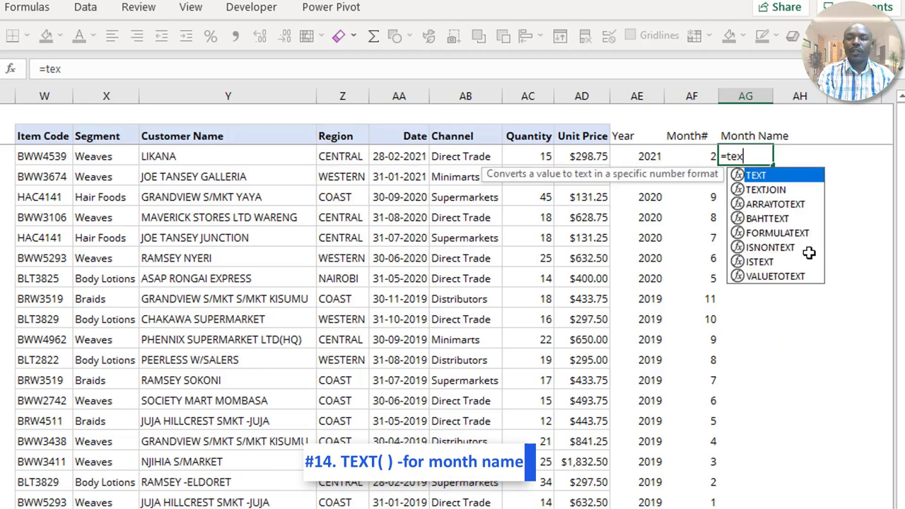
{"action": "key", "text": "Tab"}
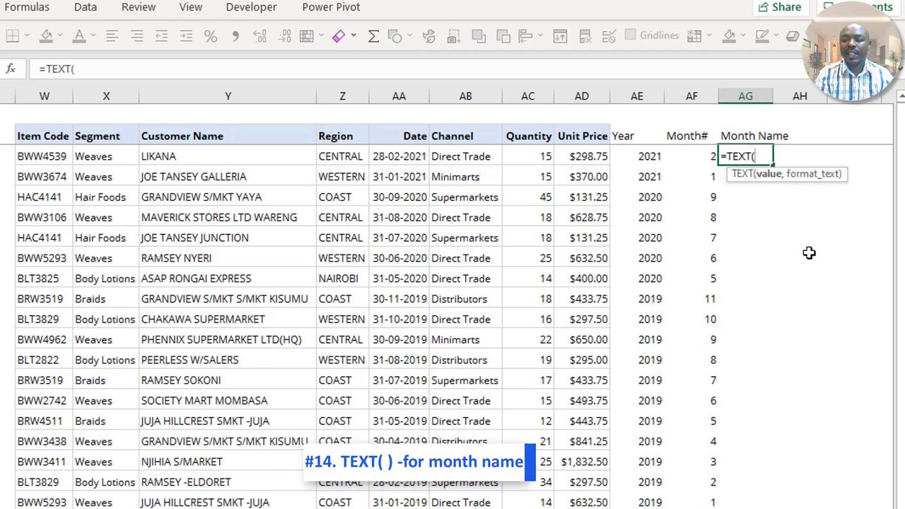
{"action": "scroll", "coordinate": [618, 222], "scroll_direction": "right", "scroll_amount": 3}
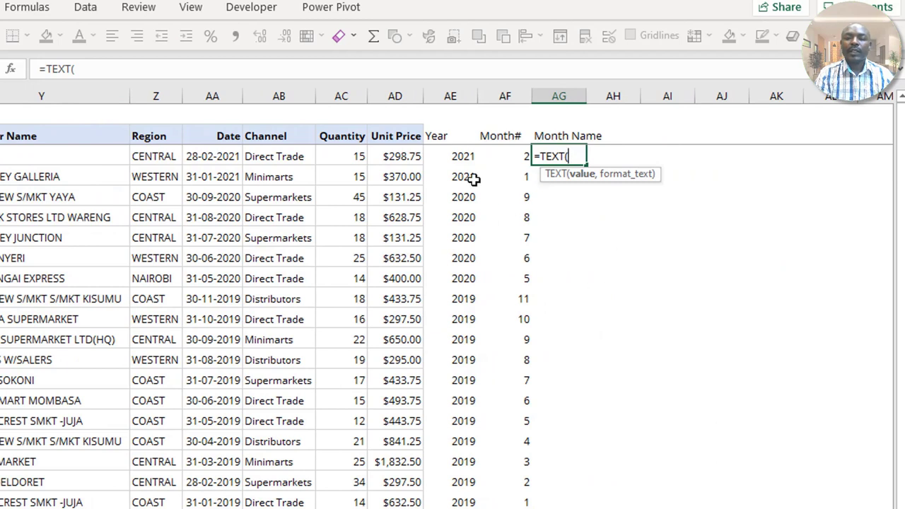
{"action": "left_click", "coordinate": [204, 156]}
{"action": "type", "text": ","}
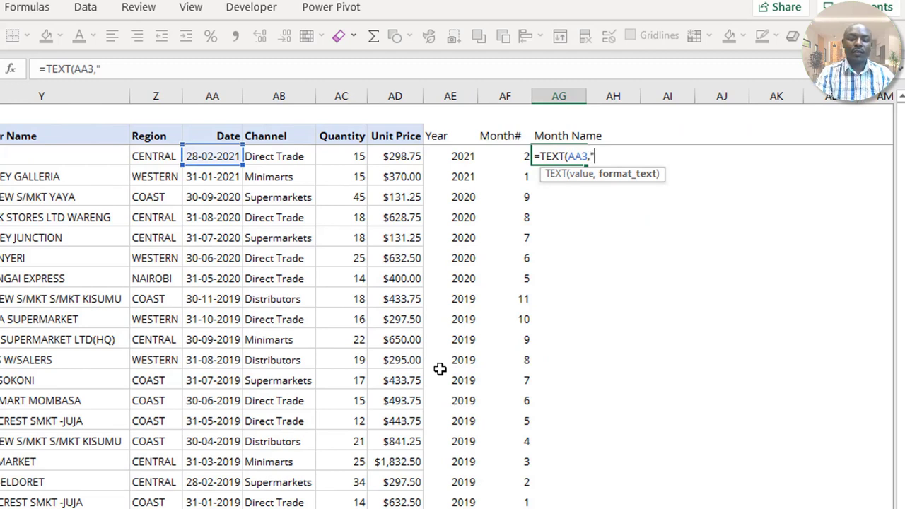
{"action": "type", "text": "\"mmm"}
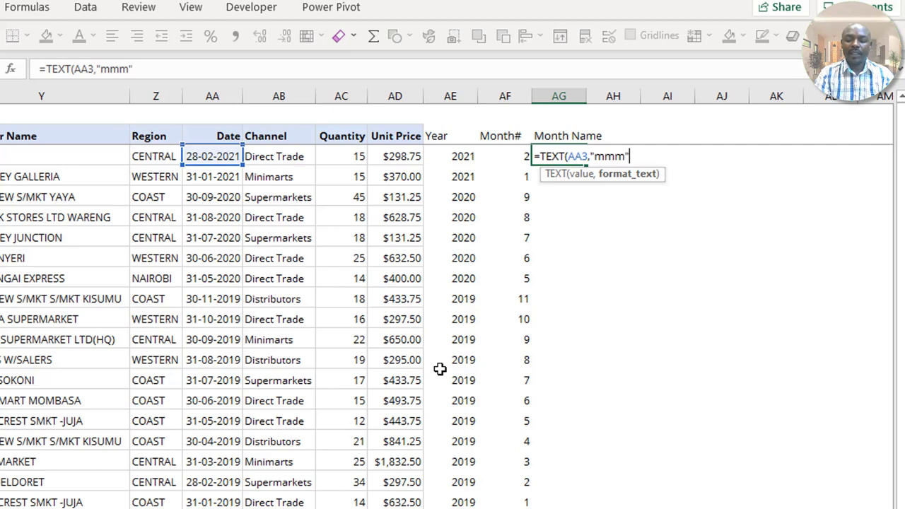
{"action": "type", "text": "\")"}
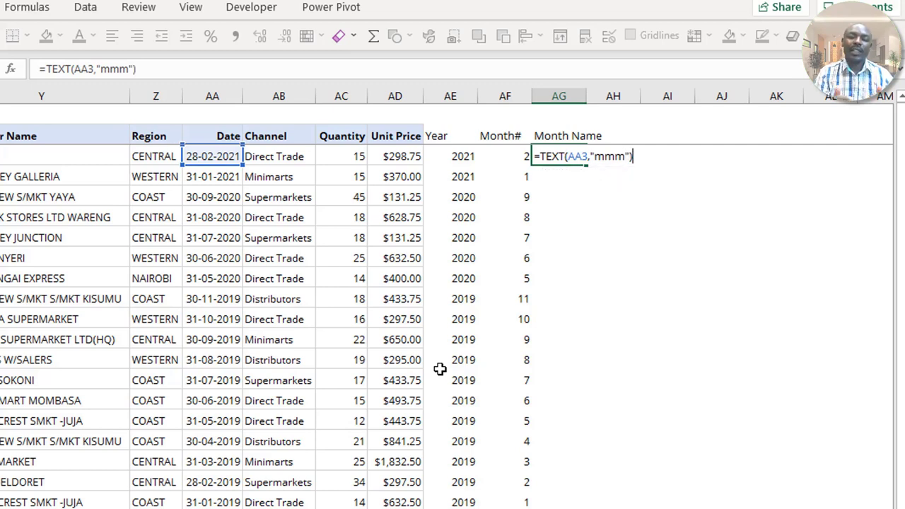
{"action": "key", "text": "Return"}
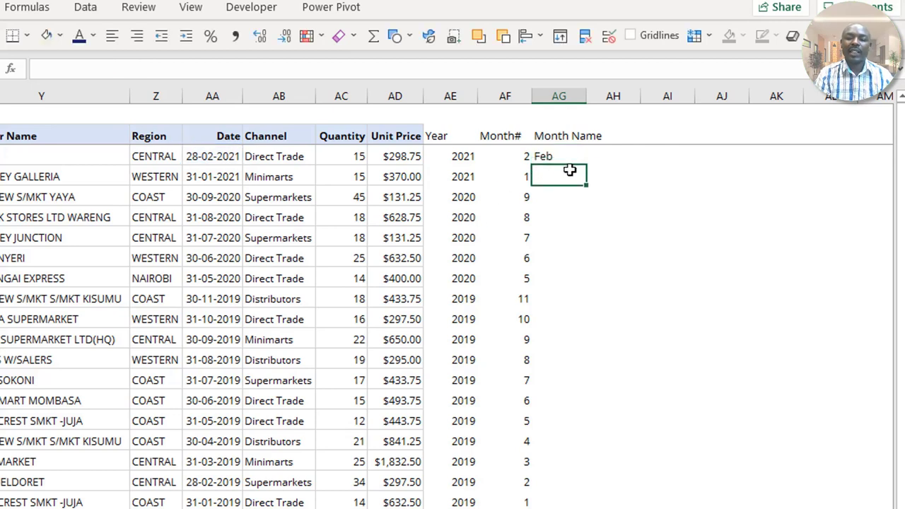
{"action": "left_click", "coordinate": [582, 157]}
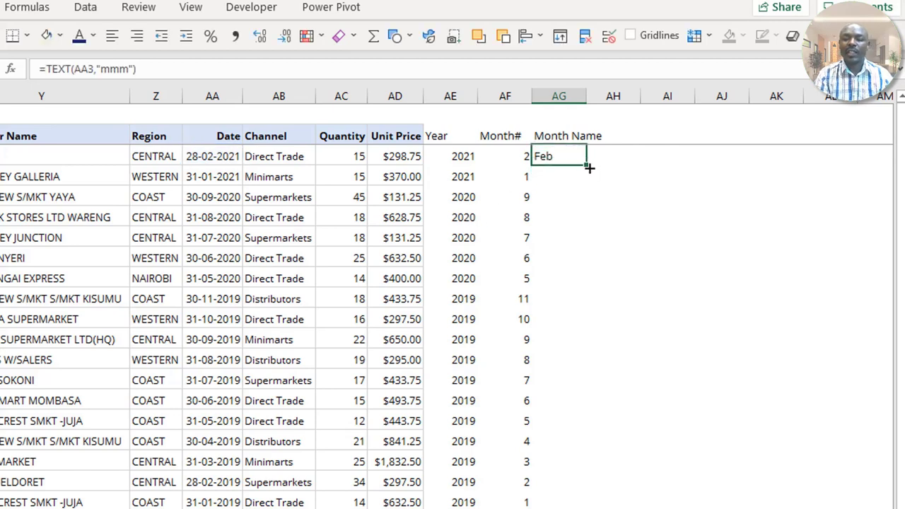
{"action": "double_click", "coordinate": [589, 167]}
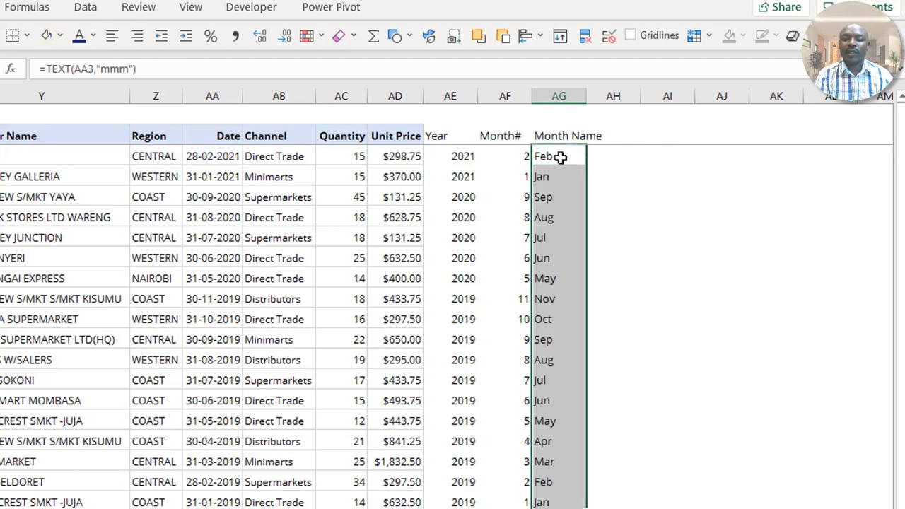
Change the AG3 formula to =TEXT(AA3,"mmmm") for full month names and fill it down the Month Name column
{"action": "double_click", "coordinate": [560, 157]}
{"action": "type", "text": "m"}
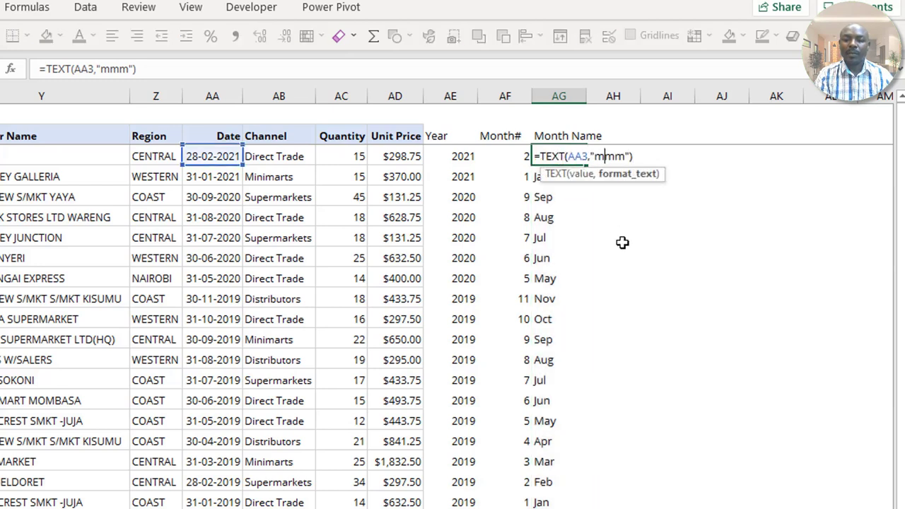
{"action": "key", "text": "Return"}
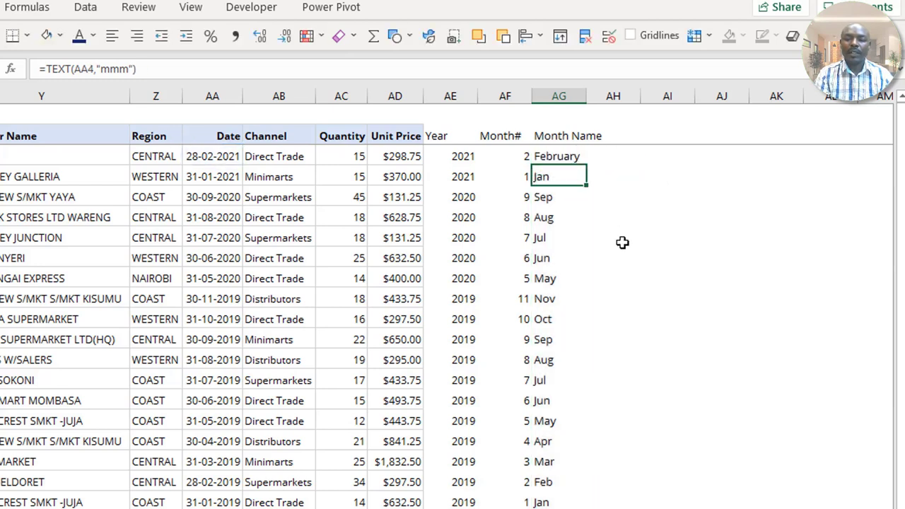
{"action": "left_click", "coordinate": [578, 158]}
{"action": "double_click", "coordinate": [587, 167]}
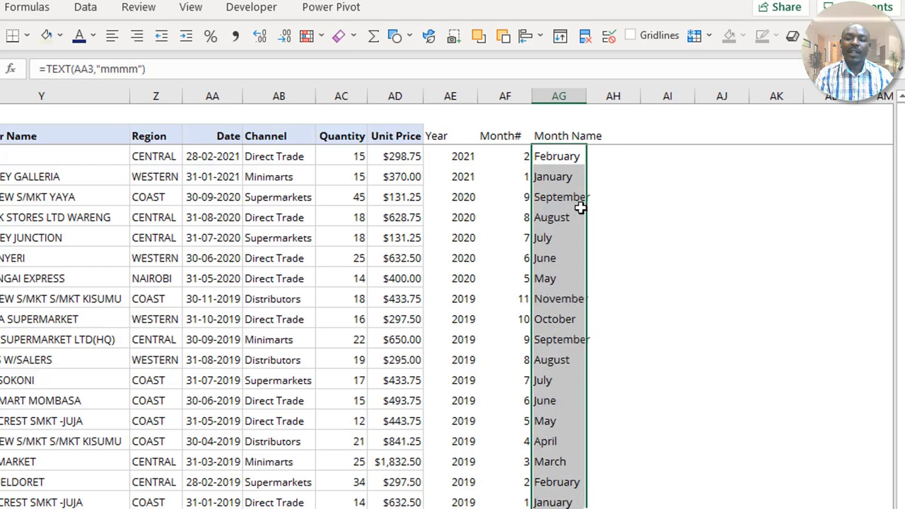
Change the AG3 formula to =TEXT(AA3,"ddd") for abbreviated weekday names and fill it down the column
{"action": "double_click", "coordinate": [566, 158]}
{"action": "left_click_drag", "start_coordinate": [593, 156], "coordinate": [634, 156]}
{"action": "type", "text": "ddd"}
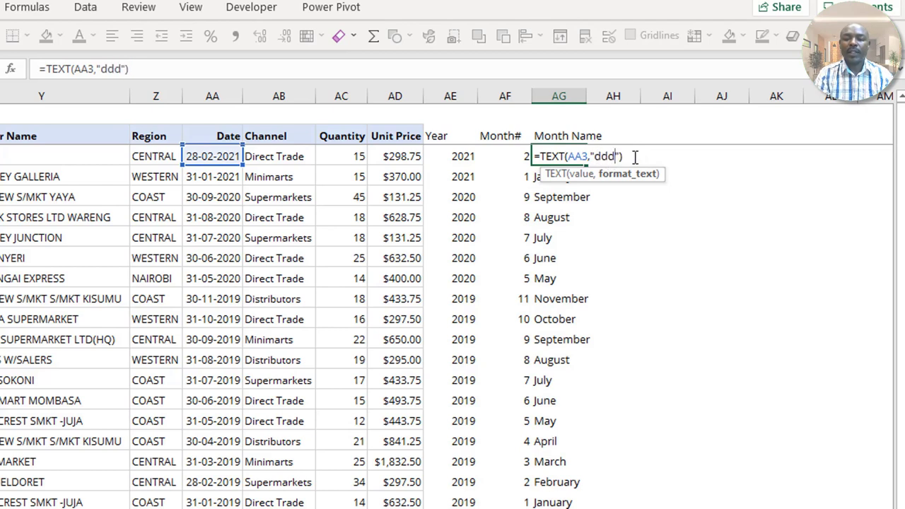
{"action": "key", "text": "ctrl+Return"}
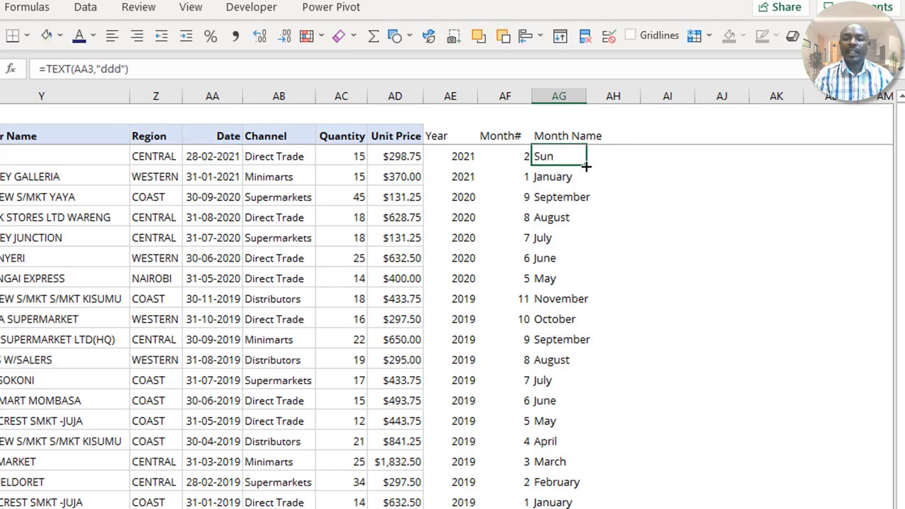
{"action": "double_click", "coordinate": [586, 167]}
{"action": "left_click", "coordinate": [557, 210]}
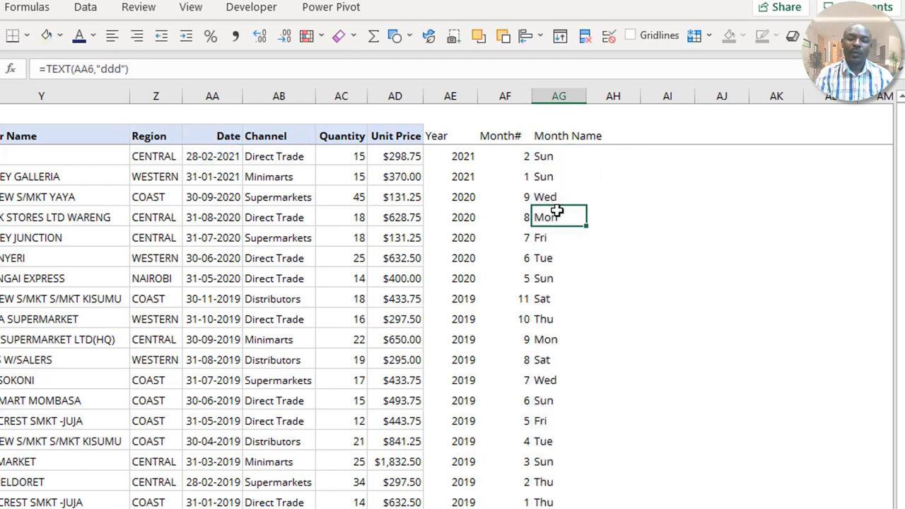
{"action": "left_click", "coordinate": [546, 280]}
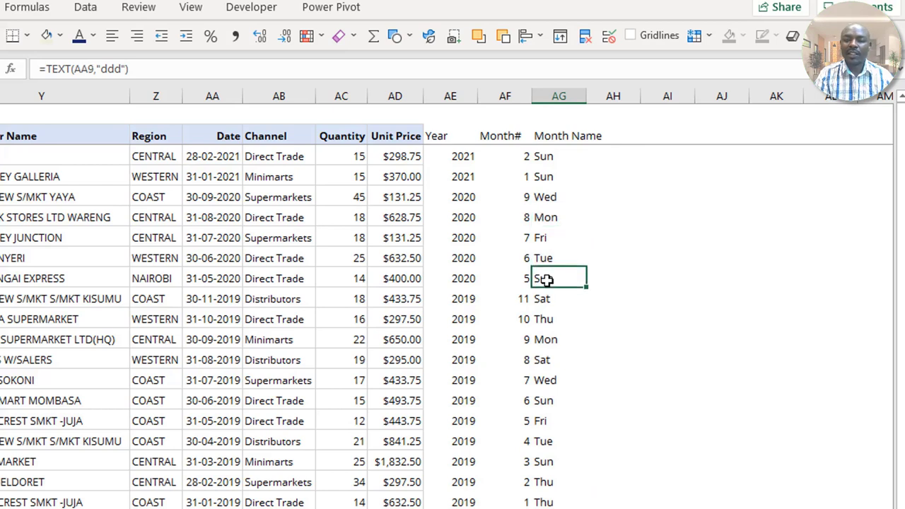
Set the AG3 formula back to =TEXT(AA3,"mmm") and fill it down the Month Name column
{"action": "left_click", "coordinate": [558, 156]}
{"action": "double_click", "coordinate": [558, 156]}
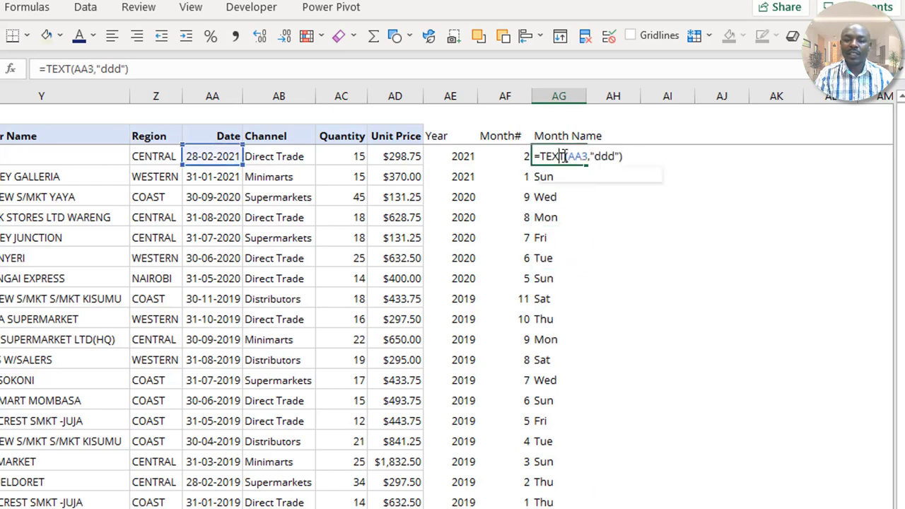
{"action": "double_click", "coordinate": [600, 156]}
{"action": "type", "text": "\"mmm"}
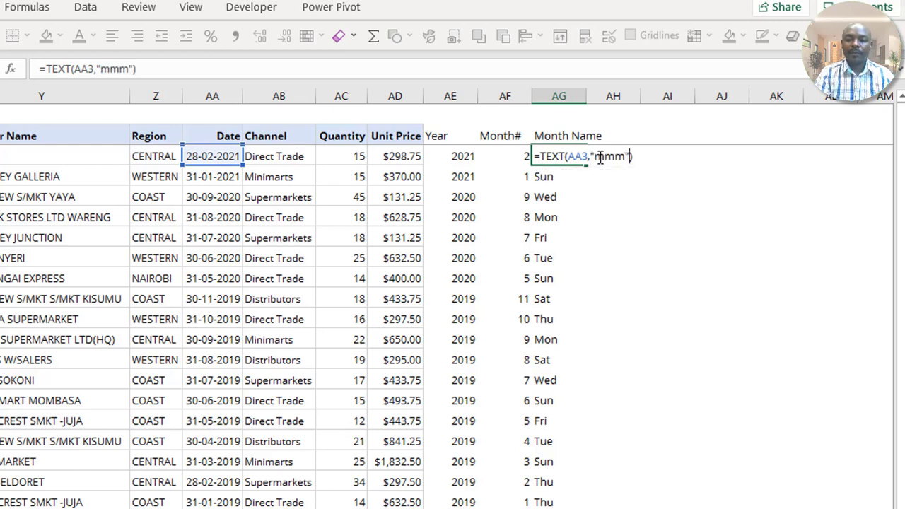
{"action": "key", "text": "Return"}
{"action": "left_click", "coordinate": [591, 157]}
{"action": "left_click", "coordinate": [573, 162]}
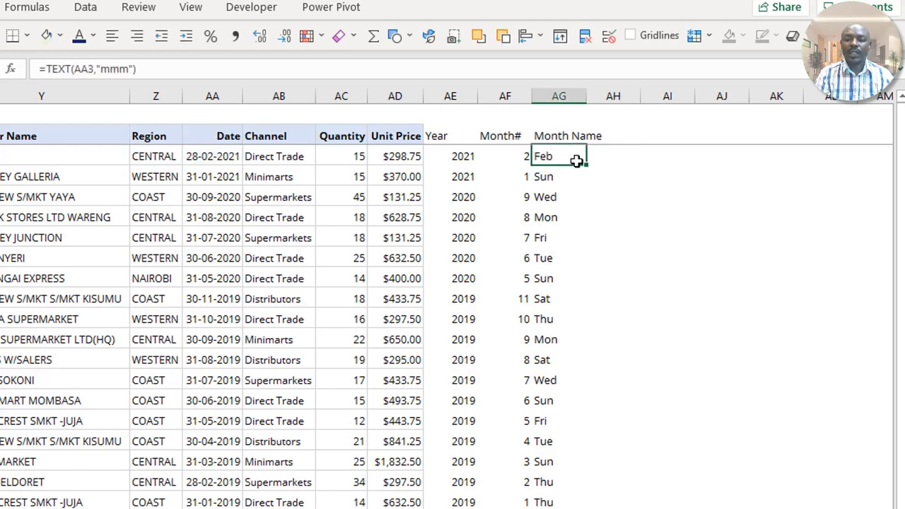
{"action": "double_click", "coordinate": [584, 164]}
{"action": "left_click", "coordinate": [551, 236]}
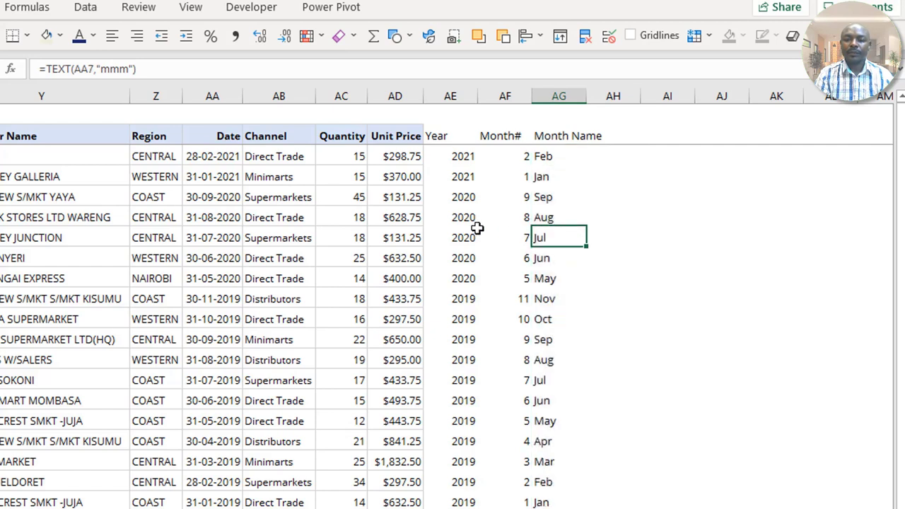
{"action": "left_click", "coordinate": [474, 233]}
{"action": "left_click_drag", "start_coordinate": [450, 153], "coordinate": [541, 491]}
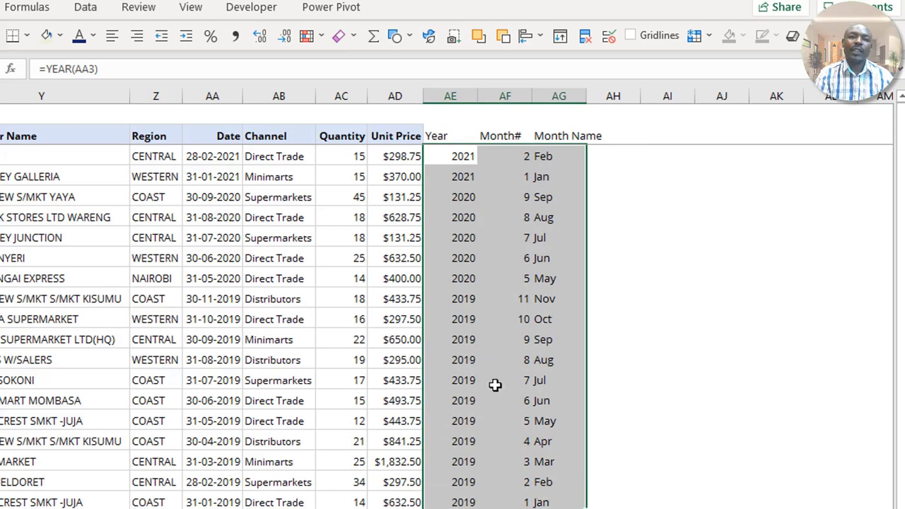
{"action": "left_click", "coordinate": [459, 252]}
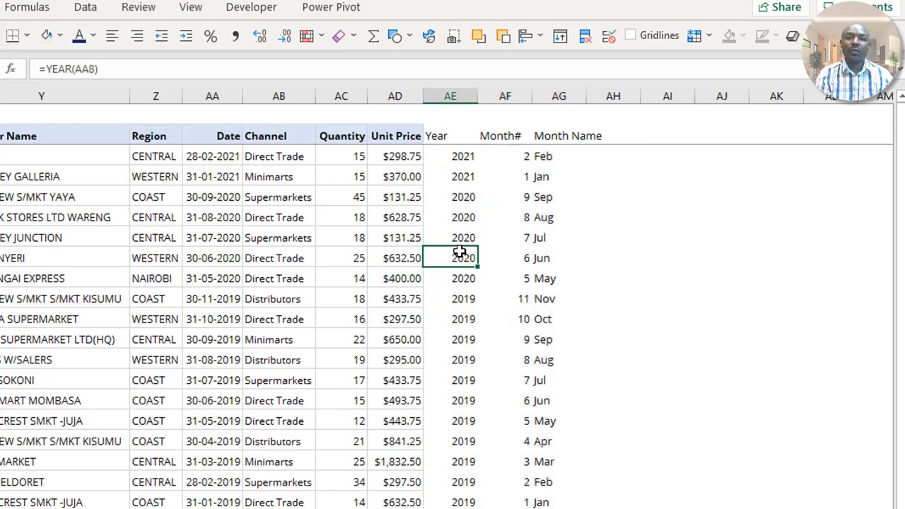
{"action": "left_click", "coordinate": [482, 218]}
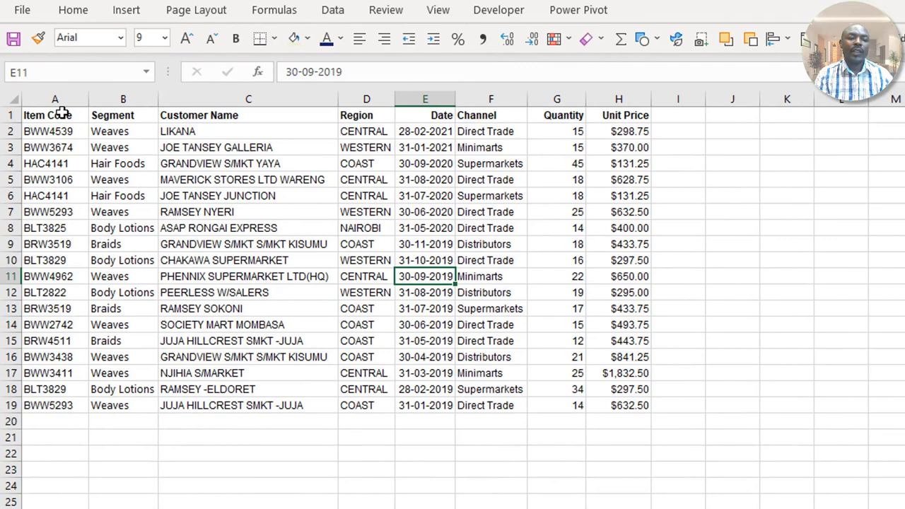
{"action": "left_click_drag", "start_coordinate": [63, 113], "coordinate": [598, 400]}
{"action": "left_click", "coordinate": [147, 242]}
{"action": "left_click", "coordinate": [204, 195]}
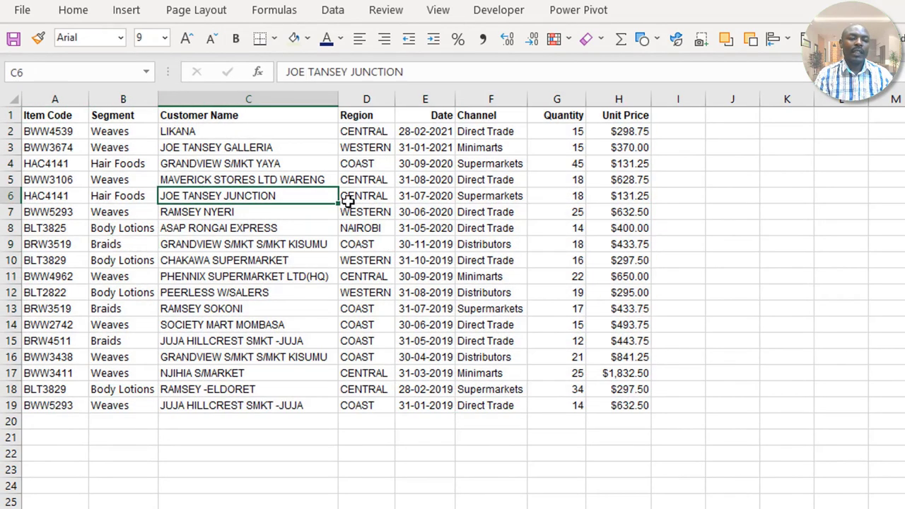
{"action": "left_click", "coordinate": [463, 181]}
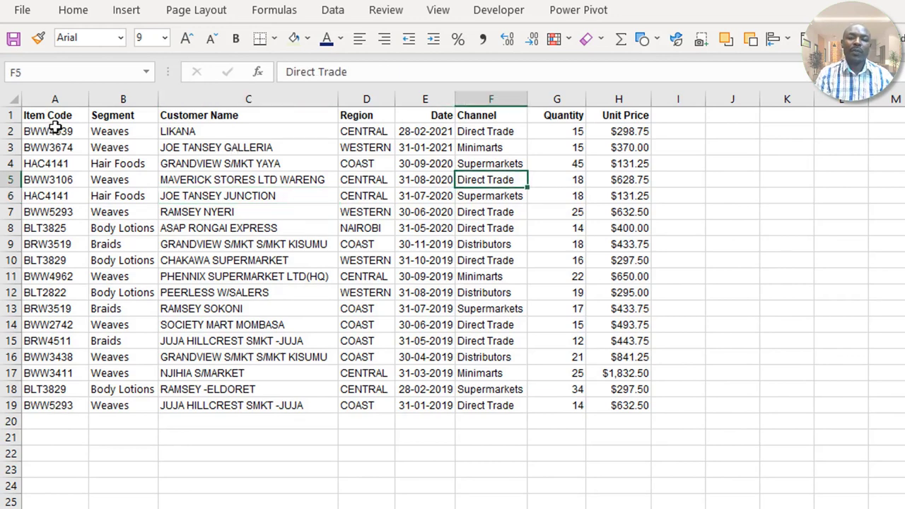
{"action": "mouse_move", "coordinate": [52, 118]}
{"action": "left_mouse_down"}
{"action": "mouse_move", "coordinate": [521, 289]}
{"action": "mouse_move", "coordinate": [608, 403]}
{"action": "left_mouse_up"}
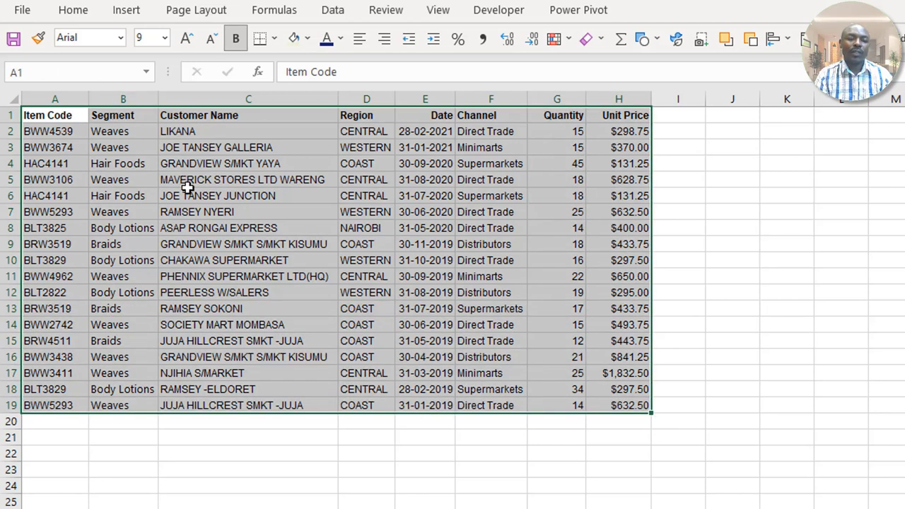
{"action": "key", "text": "ctrl+t"}
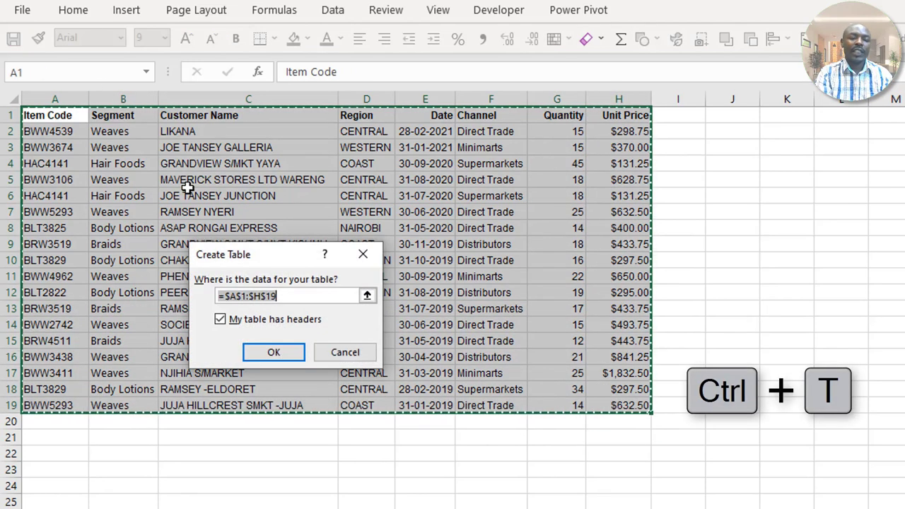
{"action": "left_click_drag", "start_coordinate": [276, 265], "coordinate": [264, 186]}
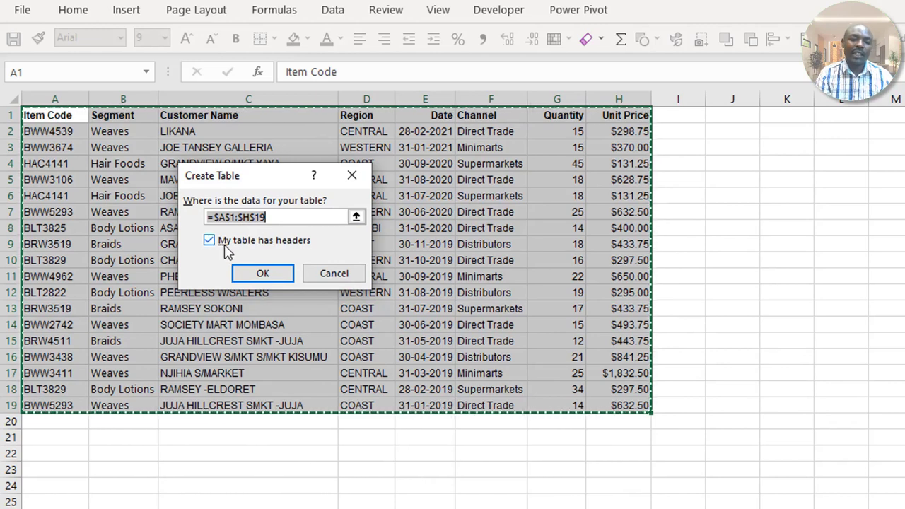
{"action": "left_click", "coordinate": [325, 279]}
Format the sales data in A1:H19 as a table with headers, using the purple Light style with a solid header row
{"action": "left_click", "coordinate": [124, 179]}
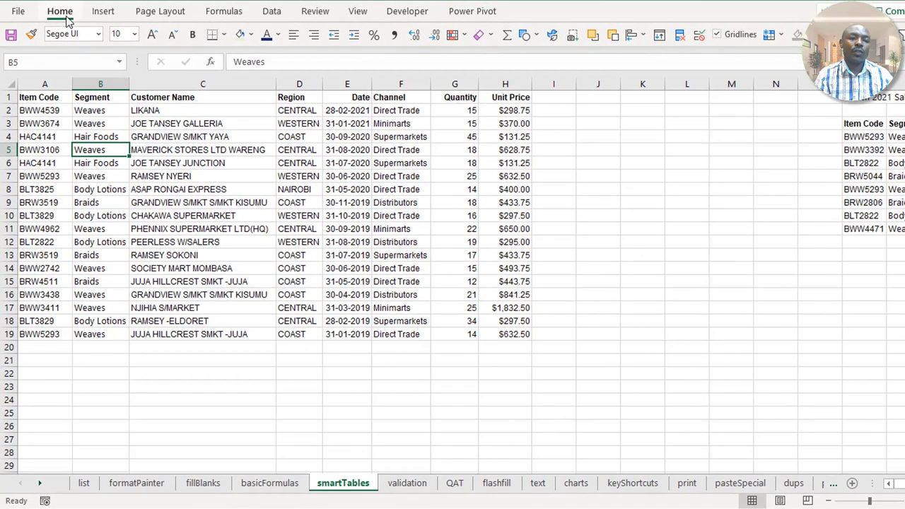
{"action": "left_click", "coordinate": [60, 11]}
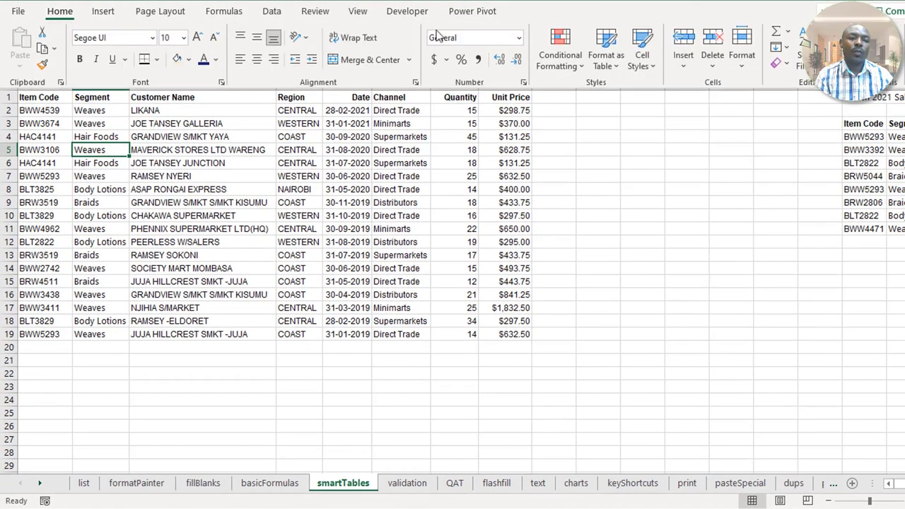
{"action": "left_click", "coordinate": [606, 60]}
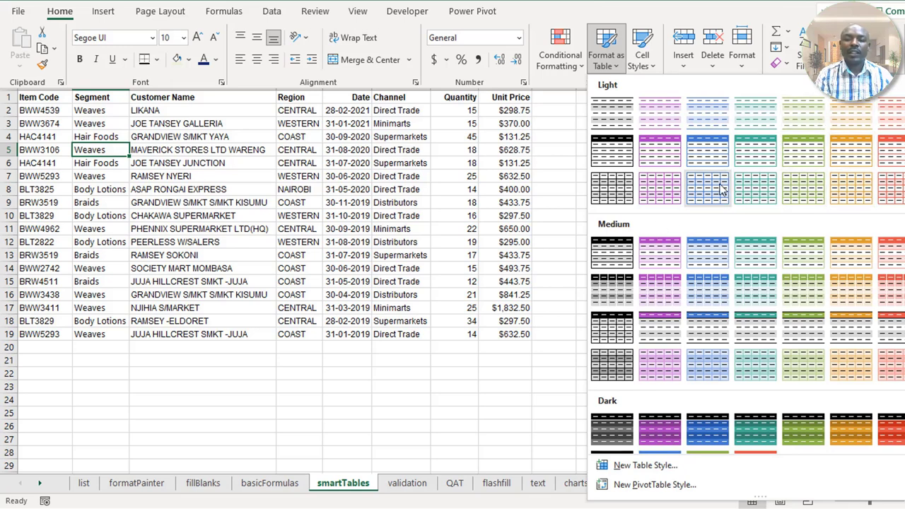
{"action": "left_click", "coordinate": [655, 163]}
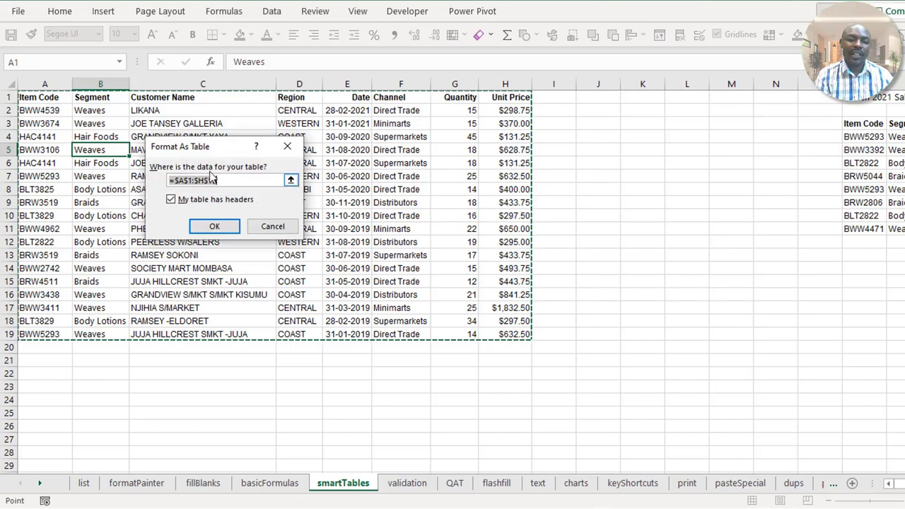
{"action": "left_click_drag", "start_coordinate": [210, 150], "coordinate": [205, 155]}
{"action": "left_click", "coordinate": [207, 226]}
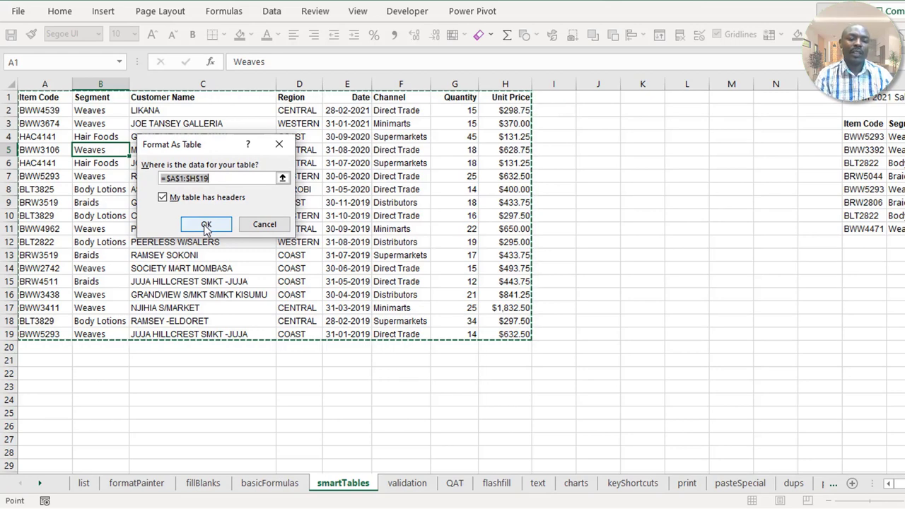
{"action": "left_click", "coordinate": [205, 225]}
{"action": "left_click", "coordinate": [225, 175]}
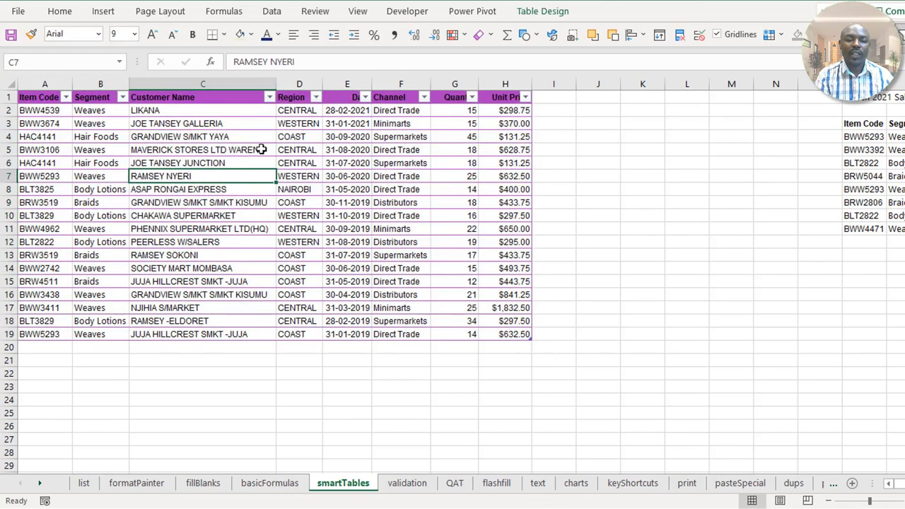
{"action": "left_click", "coordinate": [176, 124]}
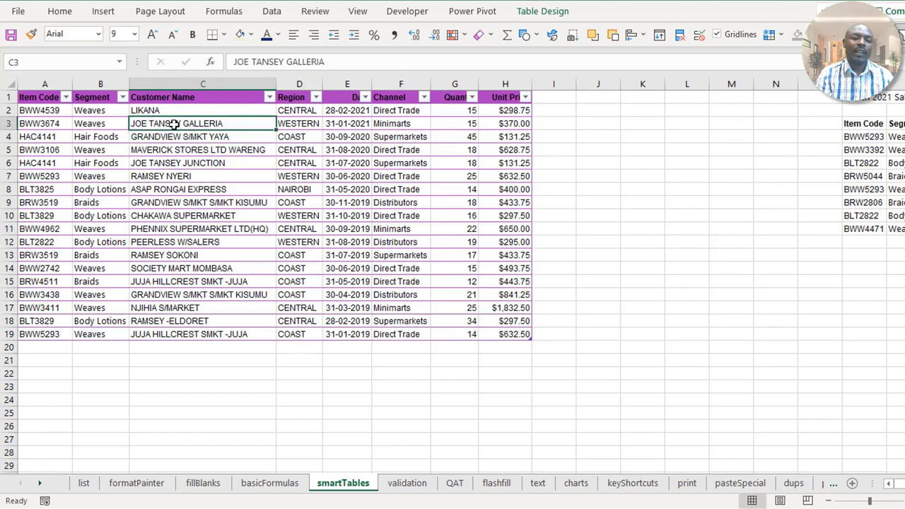
{"action": "left_click", "coordinate": [391, 149]}
{"action": "left_click", "coordinate": [176, 215]}
{"action": "left_click", "coordinate": [378, 215]}
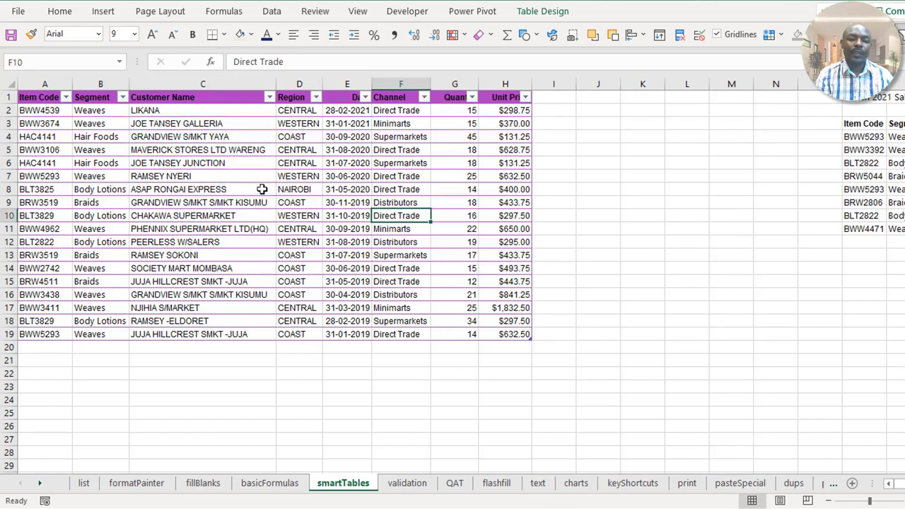
{"action": "left_click", "coordinate": [238, 187]}
{"action": "left_click", "coordinate": [417, 178]}
{"action": "left_click", "coordinate": [215, 164]}
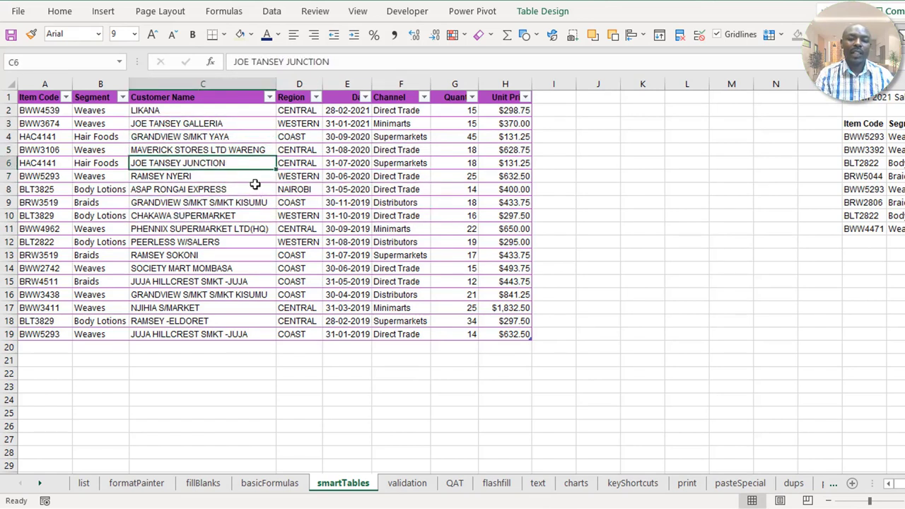
{"action": "left_click", "coordinate": [313, 232]}
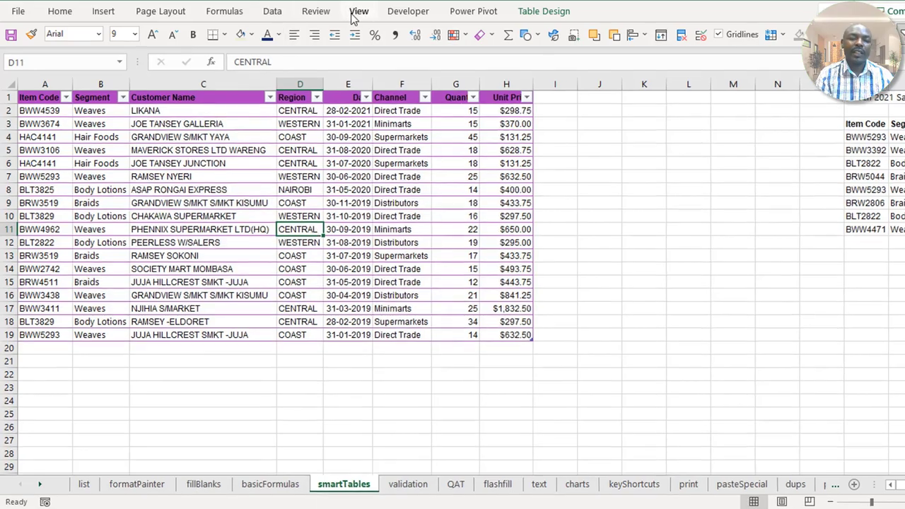
Hide the gridlines on the smartTables sheet, collapse the ribbon again and return to the table cells
{"action": "left_click", "coordinate": [358, 11]}
{"action": "left_click", "coordinate": [418, 74]}
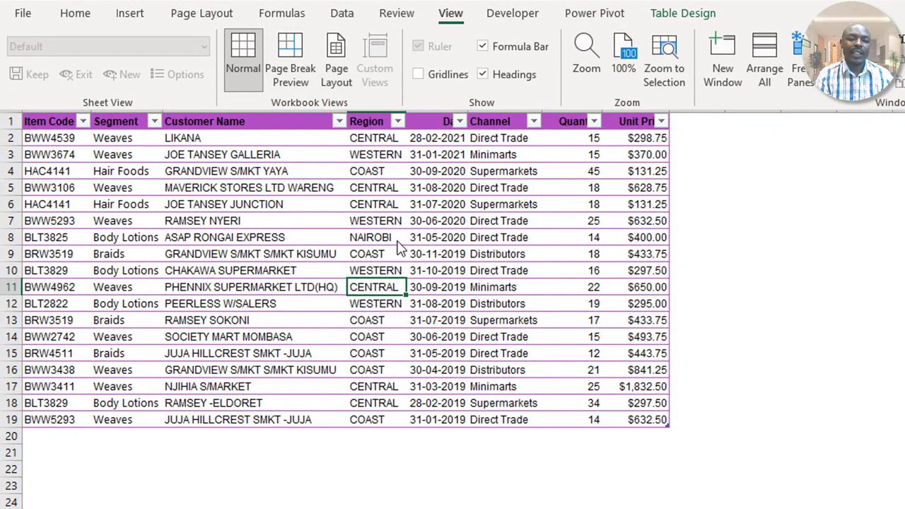
{"action": "key", "text": "ctrl+F1"}
{"action": "left_click", "coordinate": [398, 241]}
{"action": "left_click", "coordinate": [307, 207]}
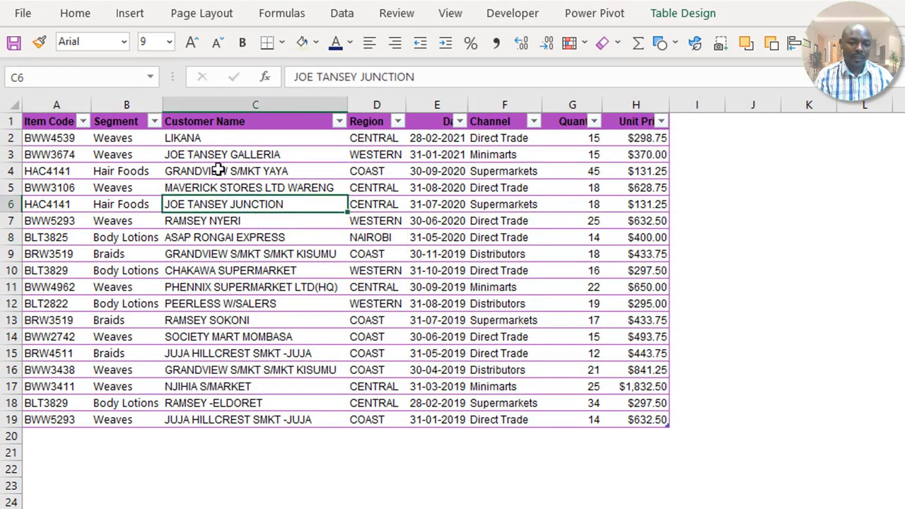
{"action": "left_click", "coordinate": [212, 167]}
{"action": "left_click", "coordinate": [472, 176]}
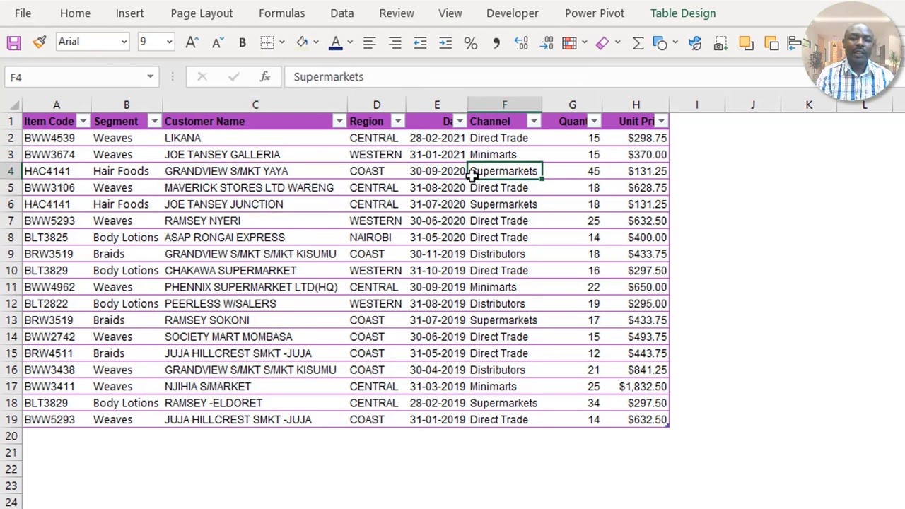
Change the sales table's style to the red Medium style with a solid header row and shaded banded rows
{"action": "left_click", "coordinate": [705, 14]}
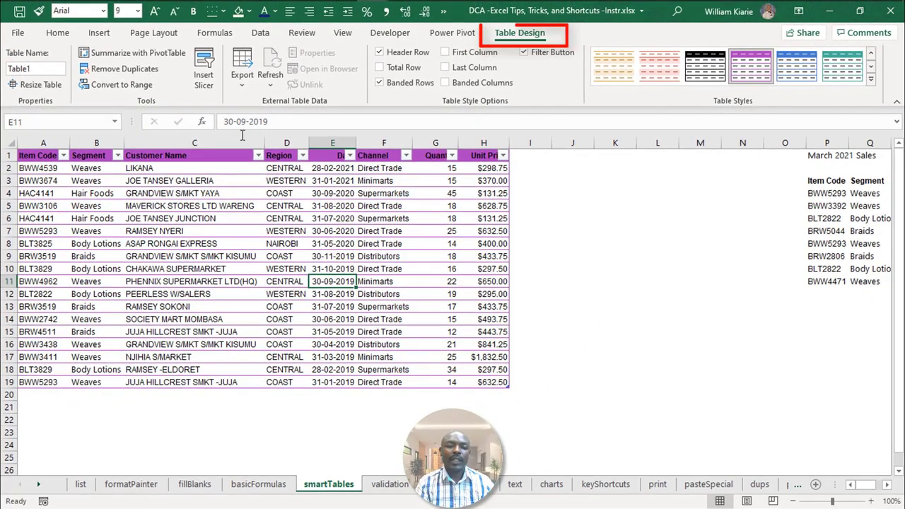
{"action": "left_click", "coordinate": [524, 51]}
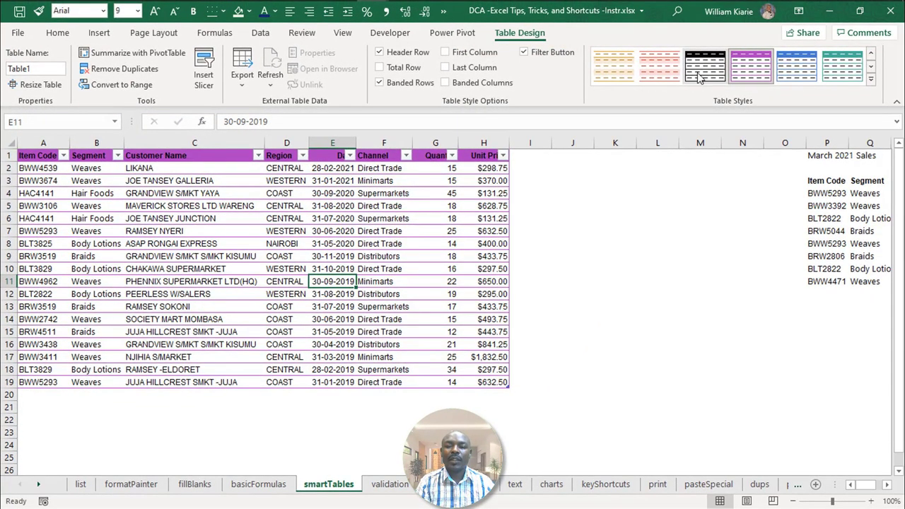
{"action": "left_click", "coordinate": [854, 77]}
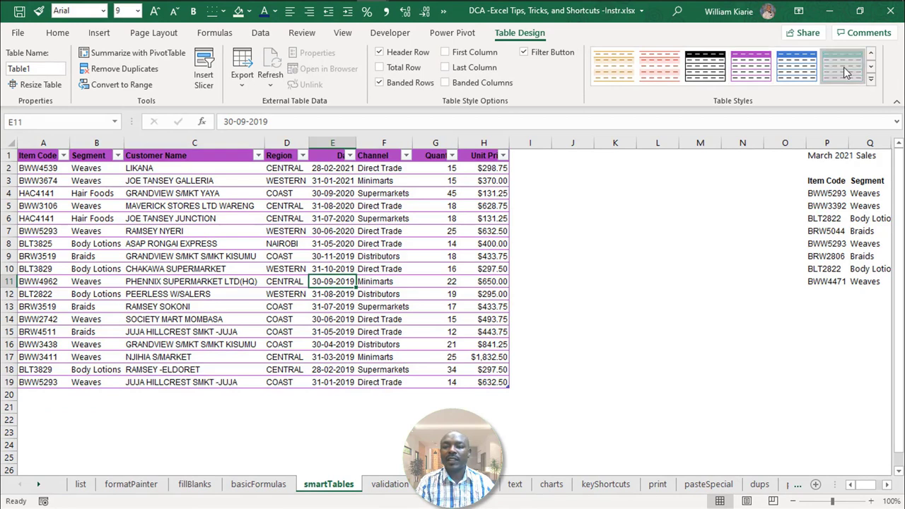
{"action": "left_click", "coordinate": [870, 82]}
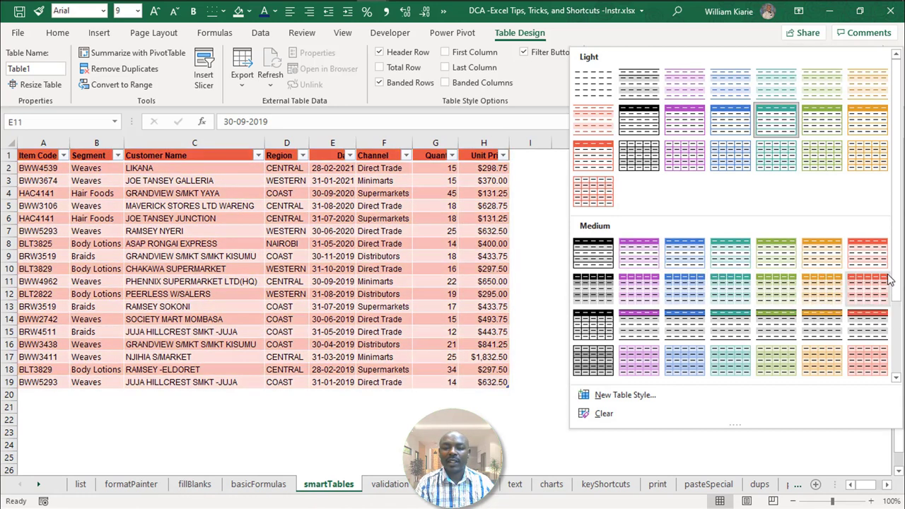
{"action": "left_click", "coordinate": [872, 294]}
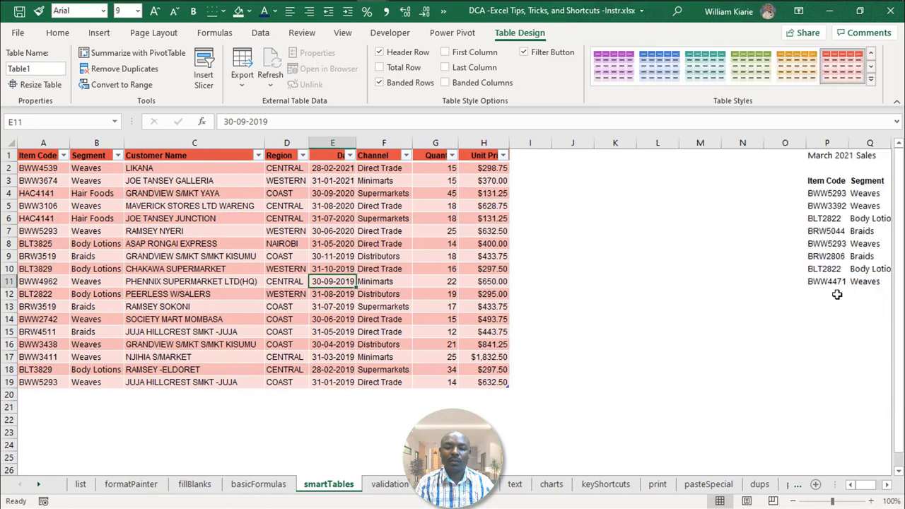
Rename the sales table as transactions
{"action": "left_click", "coordinate": [21, 71]}
{"action": "left_click_drag", "start_coordinate": [22, 71], "coordinate": [50, 74]}
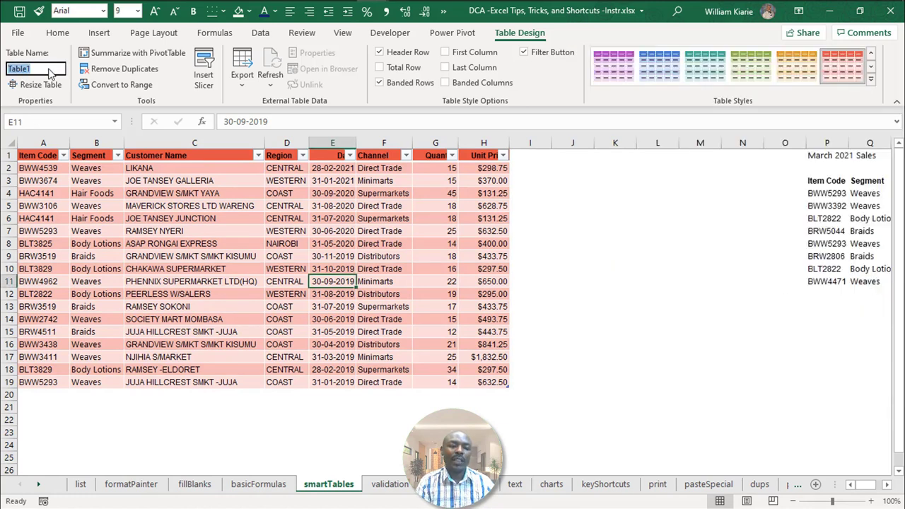
{"action": "type", "text": "t"}
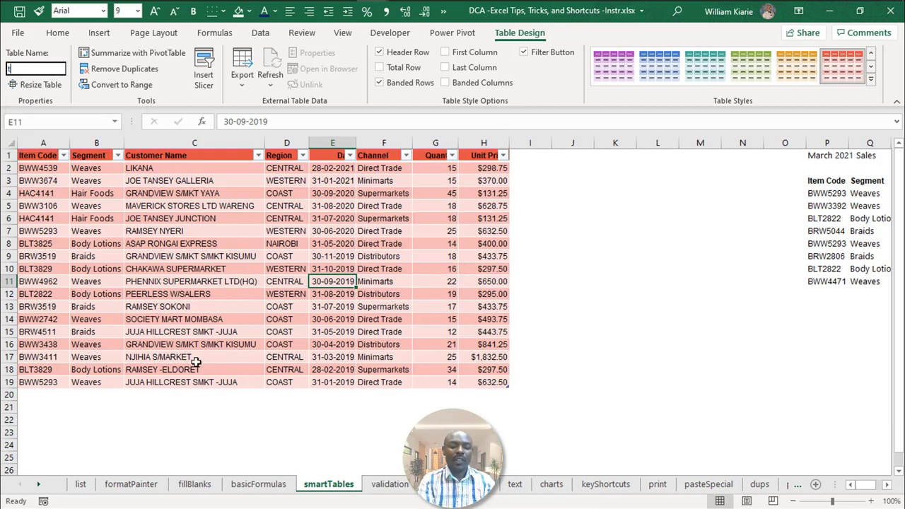
{"action": "type", "text": "ransactions"}
{"action": "key", "text": "Return"}
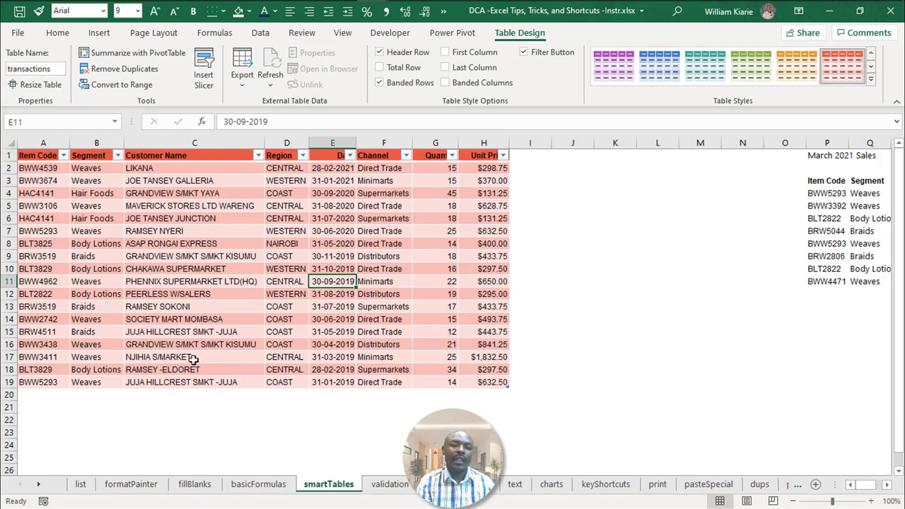
Turn the table's header row off and back on, and remove the filter buttons while keeping the banded rows
{"action": "left_click", "coordinate": [380, 52]}
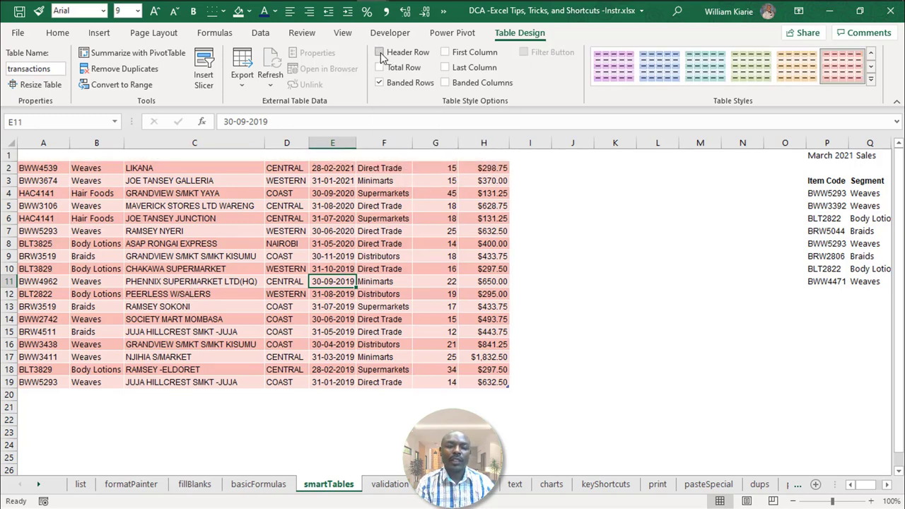
{"action": "left_click", "coordinate": [379, 52]}
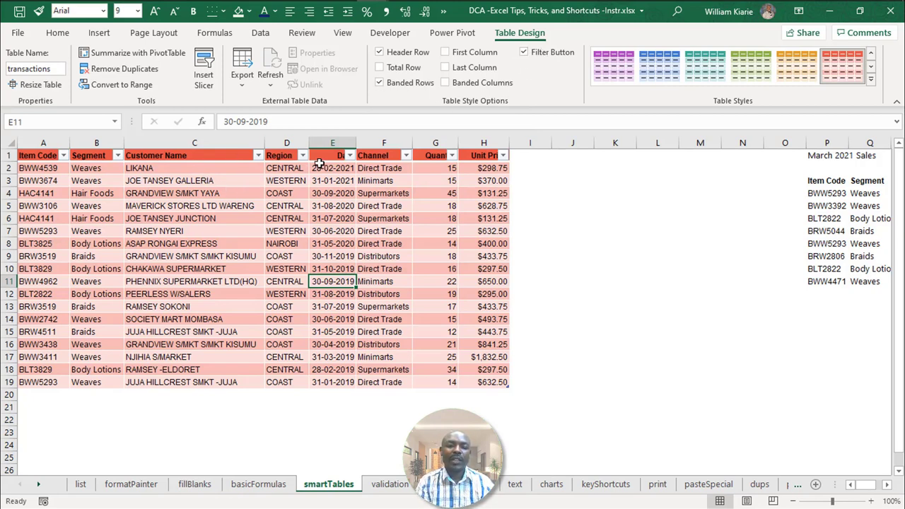
{"action": "left_click", "coordinate": [523, 54]}
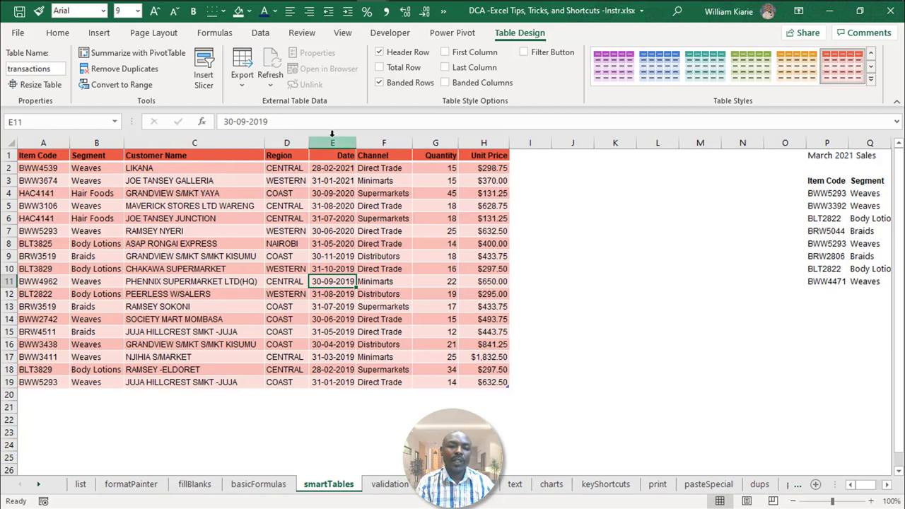
{"action": "left_click", "coordinate": [380, 83]}
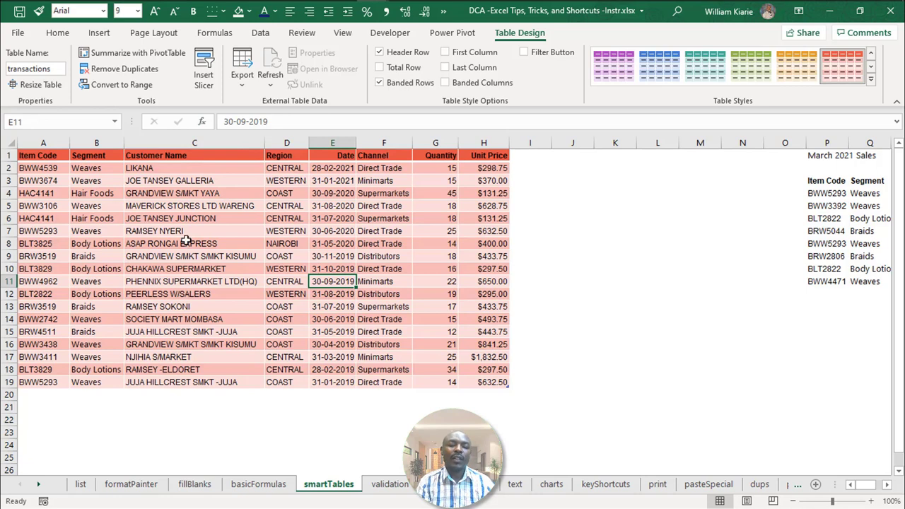
Request conversion of the transactions table to a normal range and decline it
{"action": "left_click", "coordinate": [113, 87]}
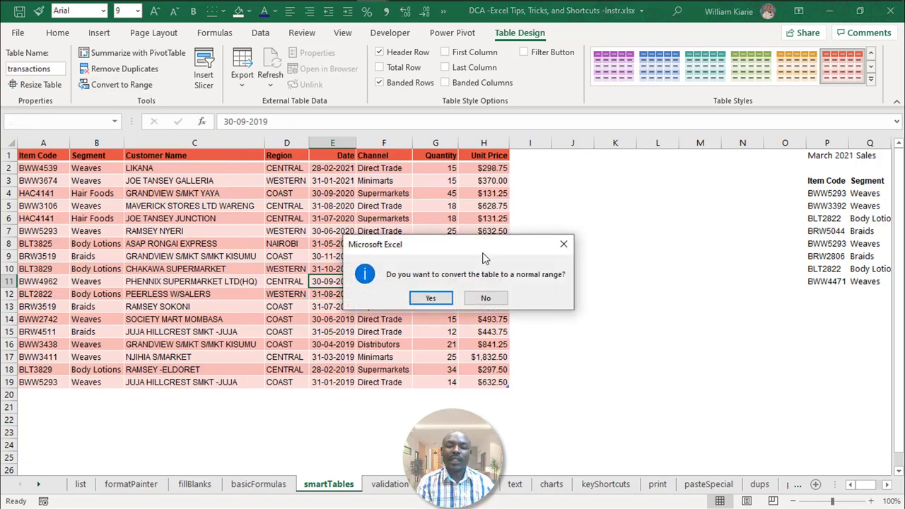
{"action": "left_click_drag", "start_coordinate": [485, 246], "coordinate": [386, 217]}
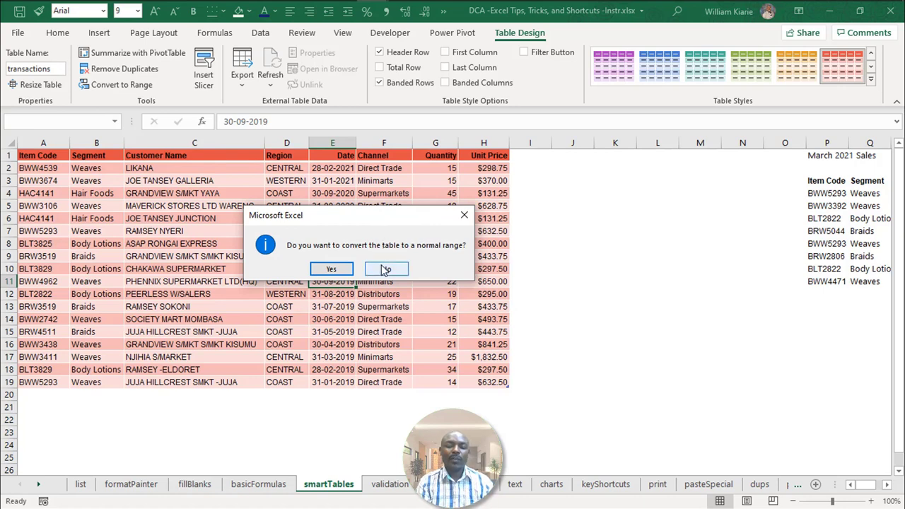
{"action": "left_click", "coordinate": [384, 270]}
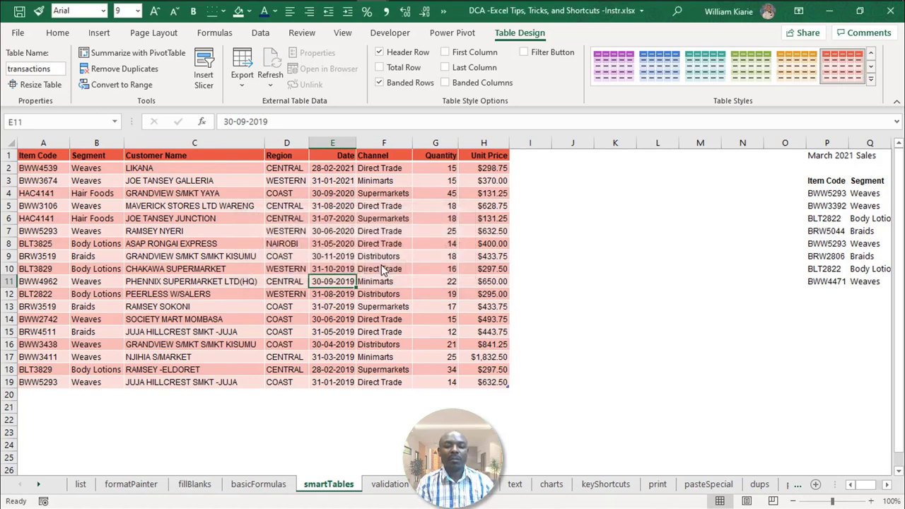
{"action": "left_click", "coordinate": [338, 231]}
{"action": "left_click", "coordinate": [464, 219]}
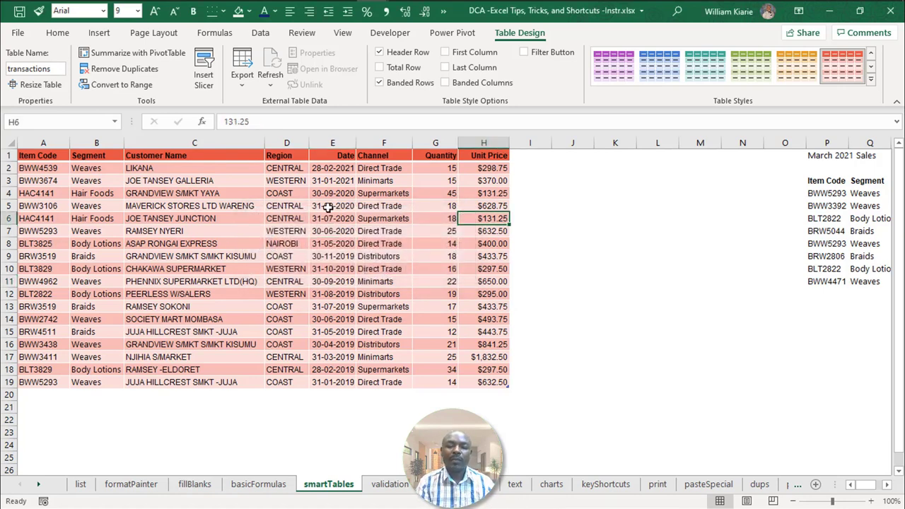
{"action": "left_click", "coordinate": [324, 207]}
{"action": "left_click", "coordinate": [176, 205]}
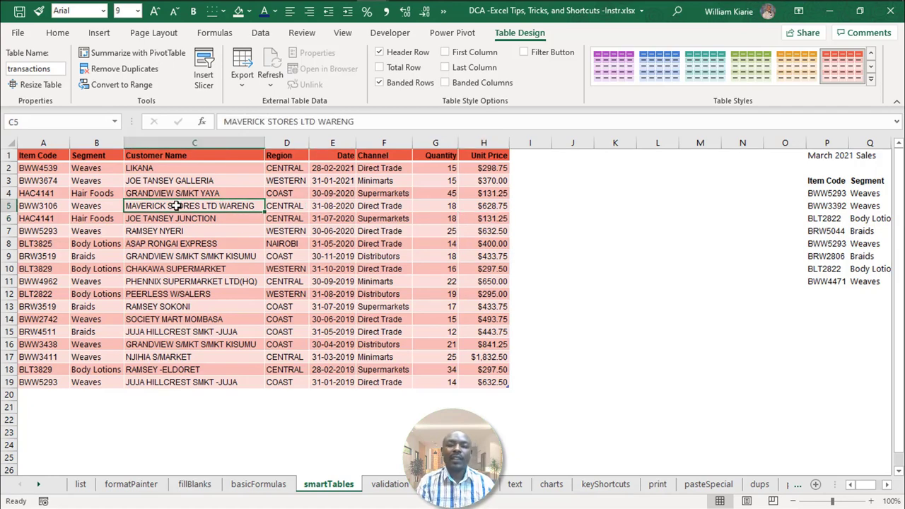
{"action": "left_click", "coordinate": [385, 205]}
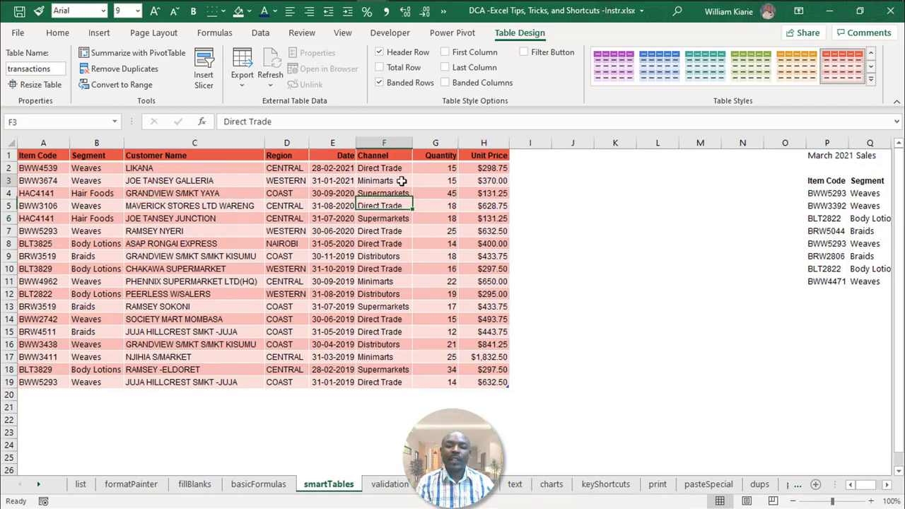
{"action": "left_click", "coordinate": [404, 180]}
Add an Amount column to the transactions table by entering the header in I1, beside Unit Price
{"action": "left_click", "coordinate": [529, 155]}
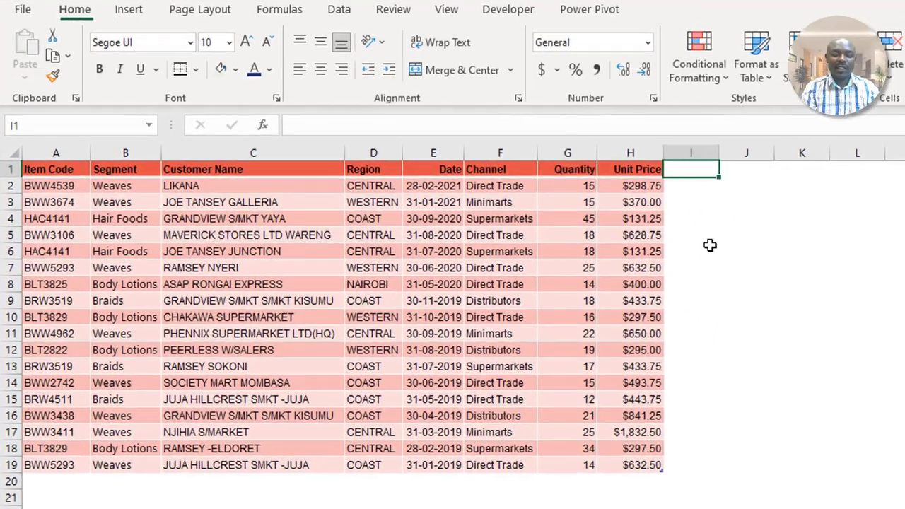
{"action": "type", "text": "Amount"}
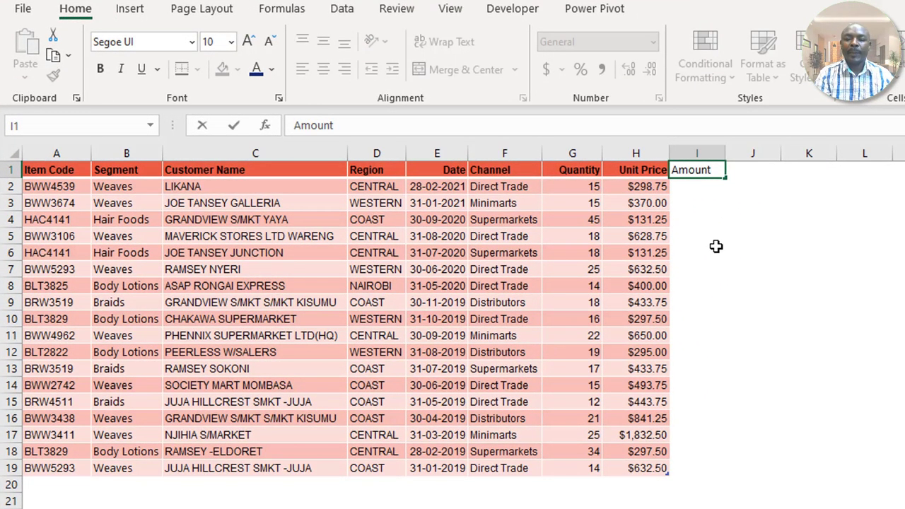
{"action": "key", "text": "Return"}
{"action": "left_click", "coordinate": [704, 176]}
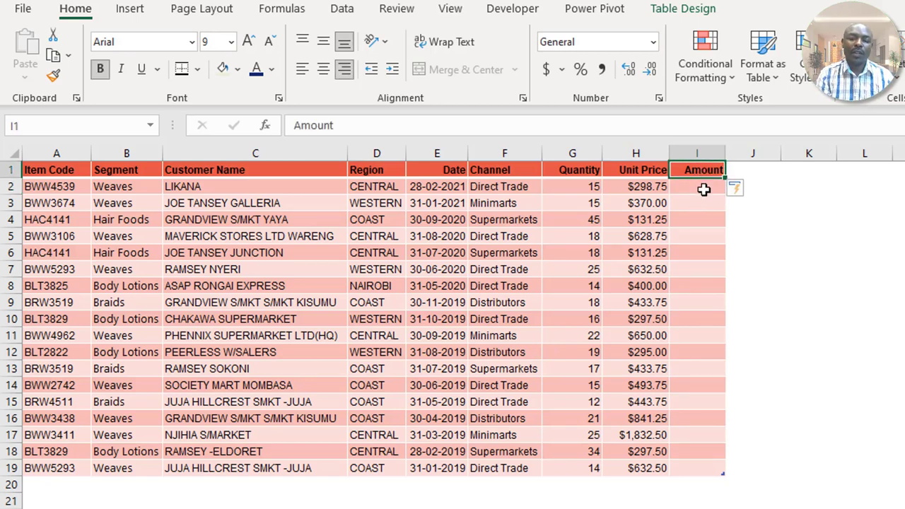
{"action": "left_click", "coordinate": [704, 189]}
{"action": "left_click_drag", "start_coordinate": [632, 203], "coordinate": [722, 478]}
{"action": "left_click", "coordinate": [638, 234]}
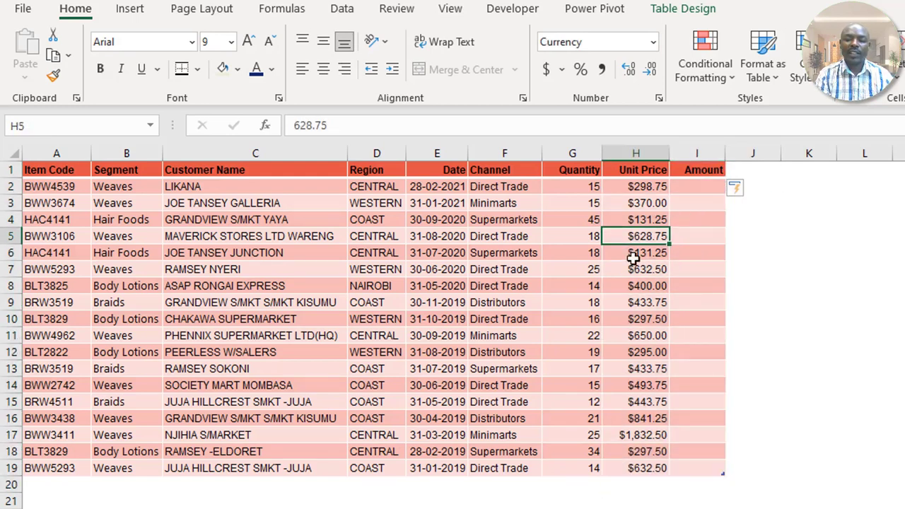
{"action": "left_click_drag", "start_coordinate": [633, 259], "coordinate": [633, 368]}
{"action": "left_click_drag", "start_coordinate": [686, 423], "coordinate": [684, 430]}
{"action": "left_click", "coordinate": [688, 225]}
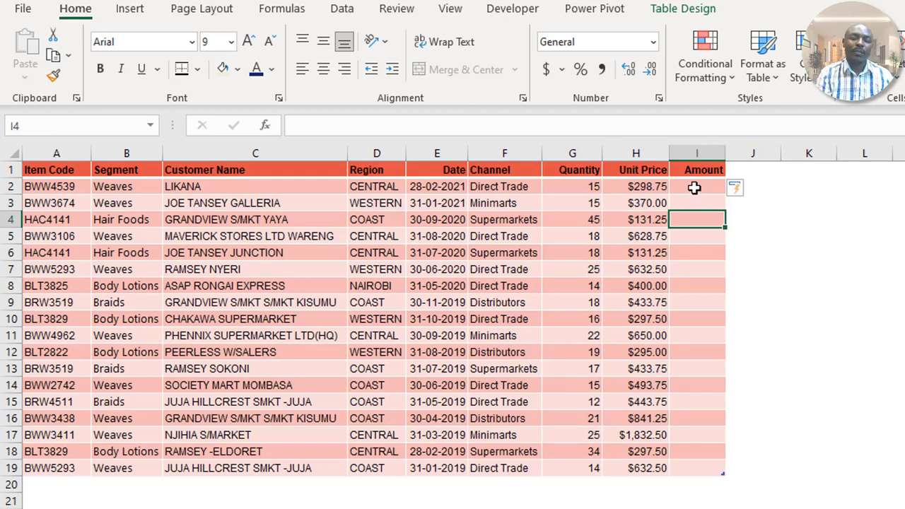
{"action": "left_click", "coordinate": [695, 187]}
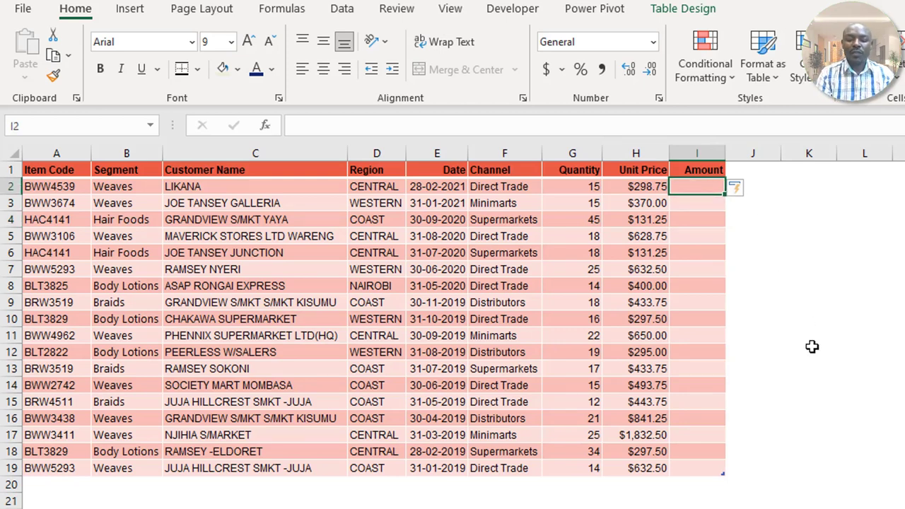
{"action": "type", "text": "="}
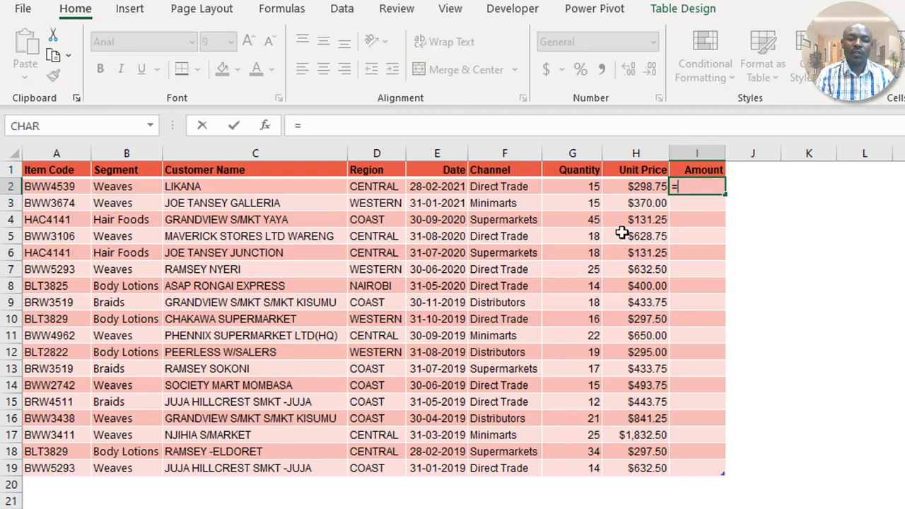
{"action": "left_click", "coordinate": [586, 186]}
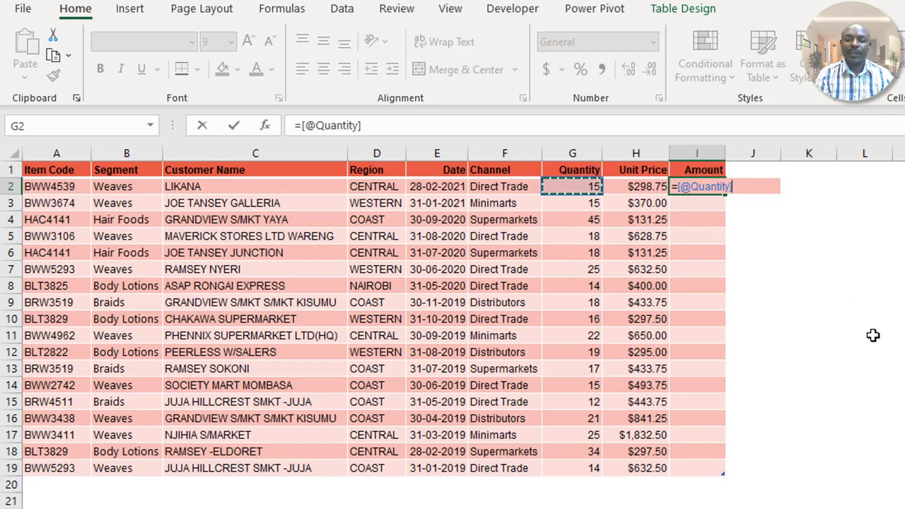
{"action": "type", "text": "*"}
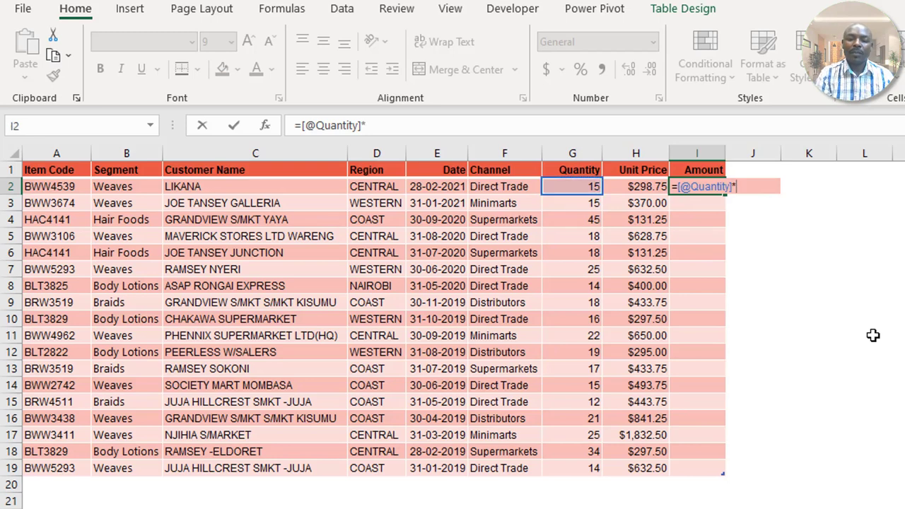
{"action": "left_click", "coordinate": [632, 183]}
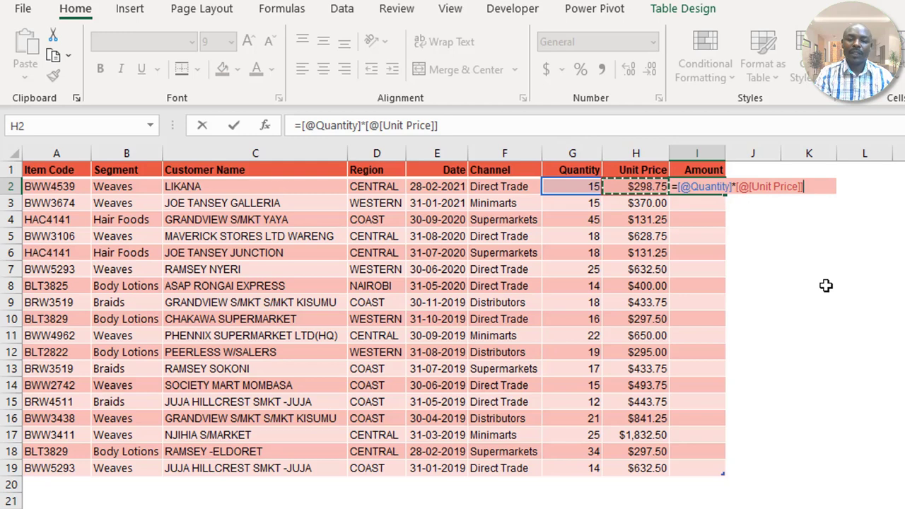
{"action": "key", "text": "Return"}
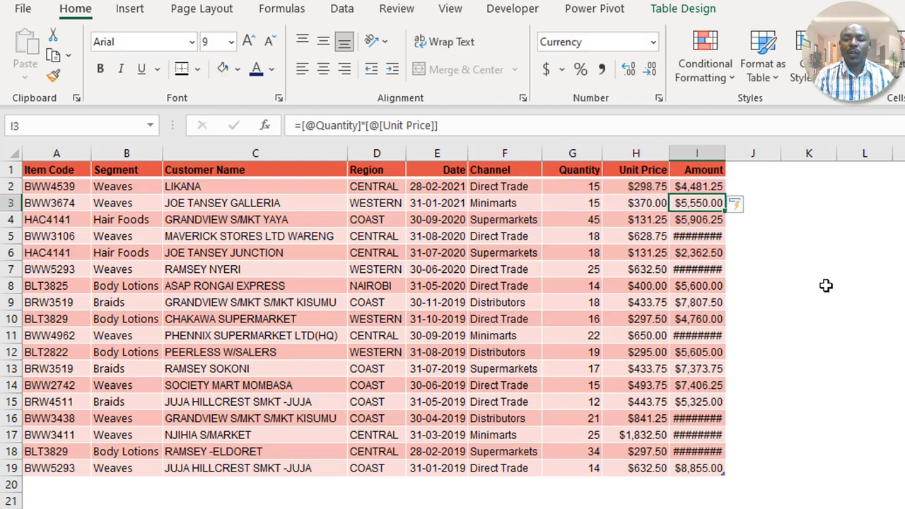
{"action": "double_click", "coordinate": [725, 152]}
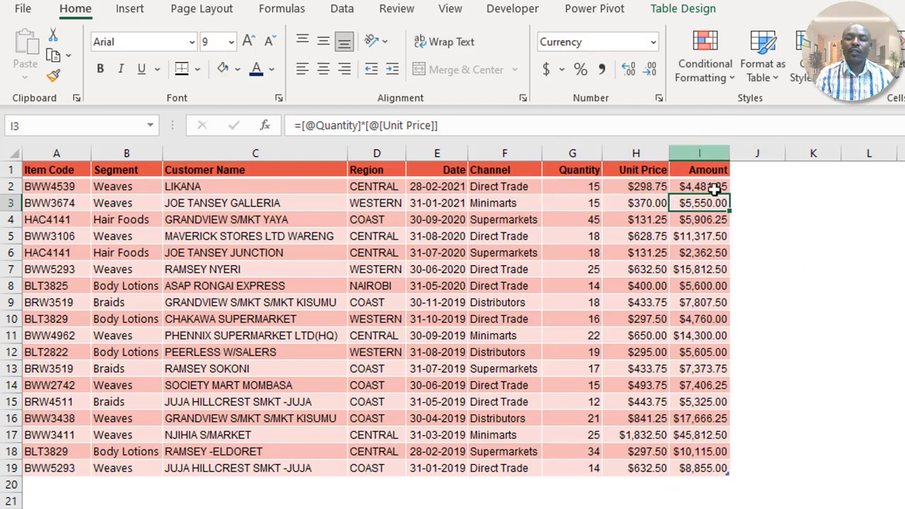
Examine the formulas filled down the Amount column and compare them with the Unit Price entries
{"action": "left_click", "coordinate": [709, 267]}
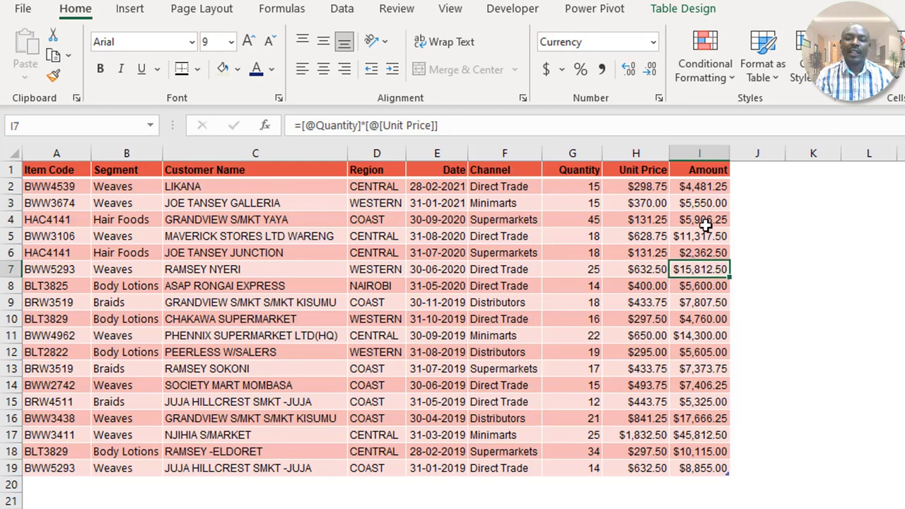
{"action": "left_click", "coordinate": [706, 220]}
{"action": "left_click", "coordinate": [701, 271]}
{"action": "left_click", "coordinate": [692, 252]}
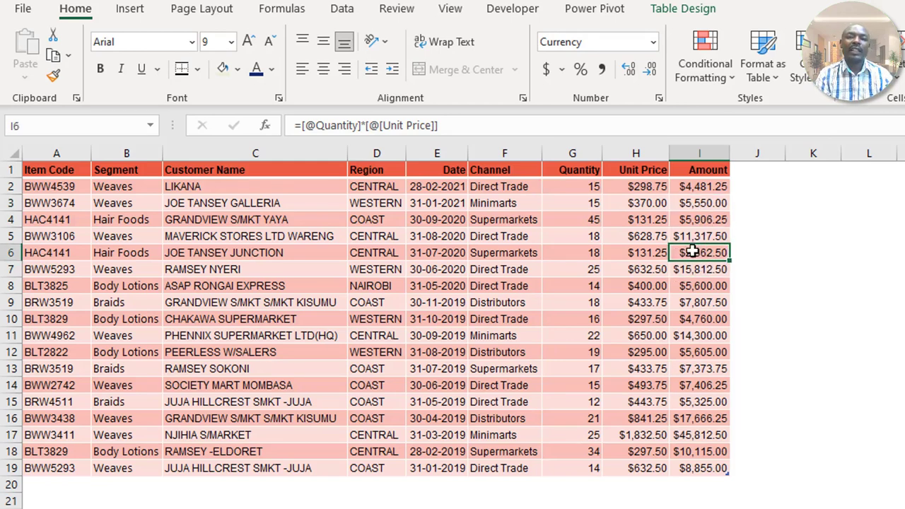
{"action": "left_click", "coordinate": [694, 221]}
{"action": "left_click", "coordinate": [615, 272]}
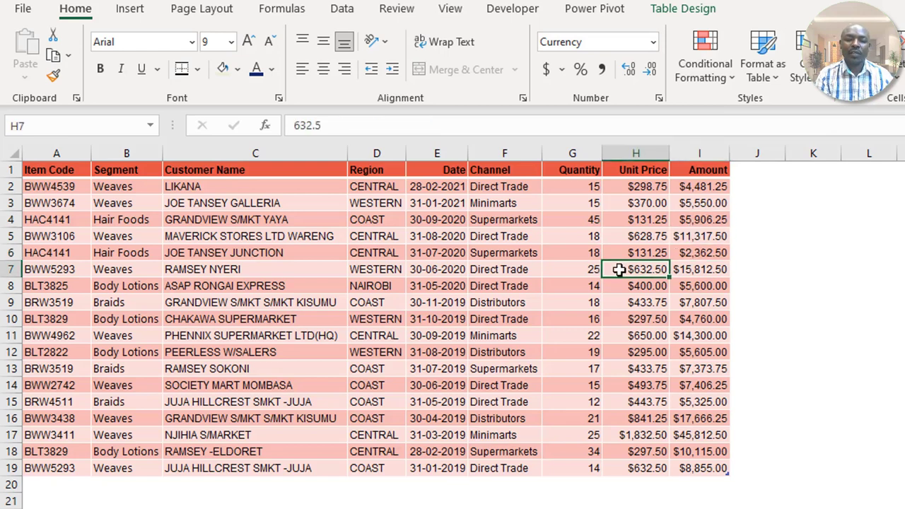
{"action": "left_click", "coordinate": [697, 272]}
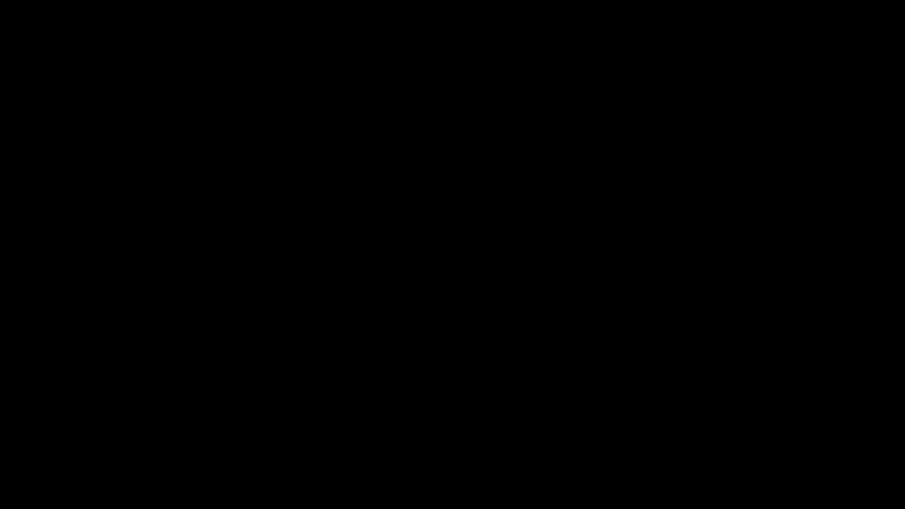
{"action": "left_click", "coordinate": [622, 319]}
{"action": "left_click", "coordinate": [687, 420]}
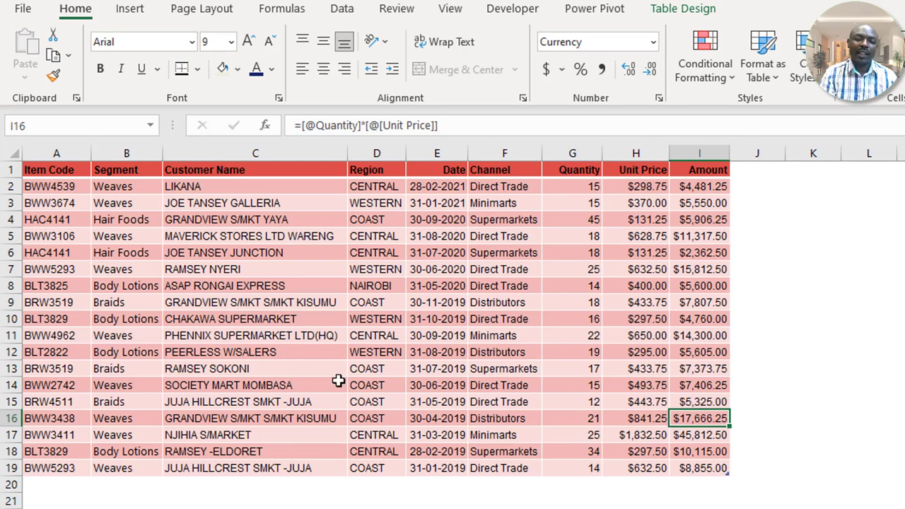
{"action": "left_click", "coordinate": [370, 261]}
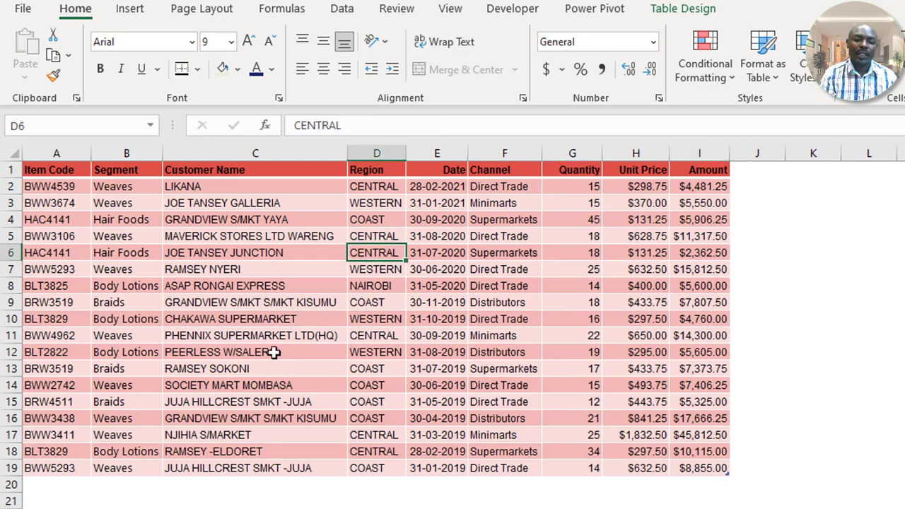
{"action": "left_click", "coordinate": [251, 369]}
{"action": "left_click", "coordinate": [589, 326]}
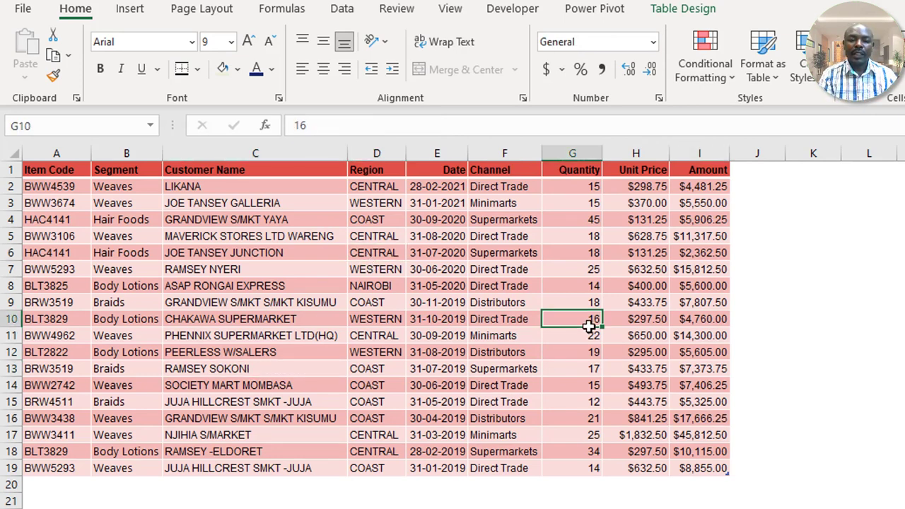
{"action": "left_click", "coordinate": [450, 201]}
Extend the table with two new column headers, Year in J1 and Month in K1
{"action": "left_click", "coordinate": [755, 173]}
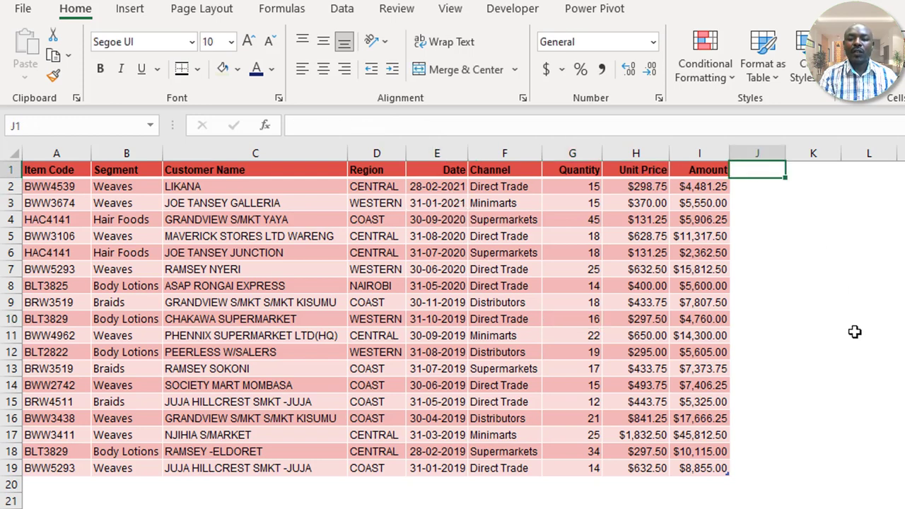
{"action": "type", "text": "Year"}
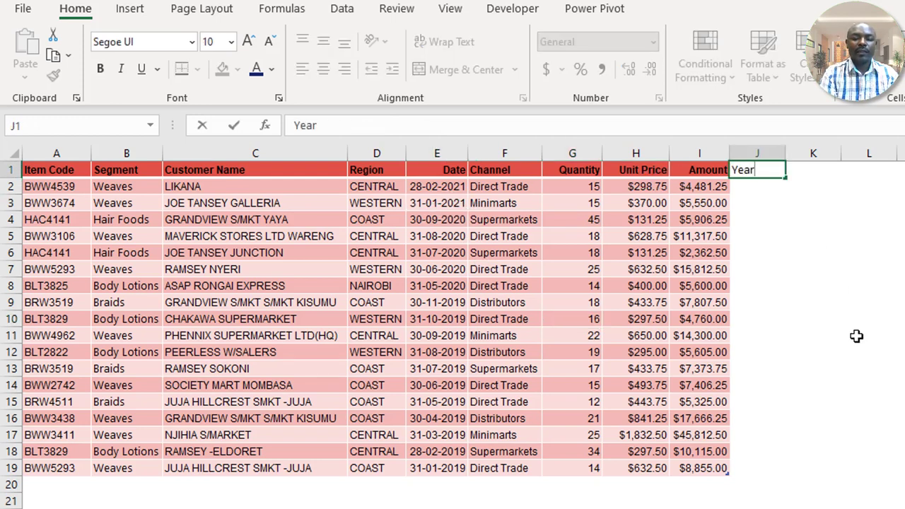
{"action": "key", "text": "Tab"}
{"action": "type", "text": "Mo"}
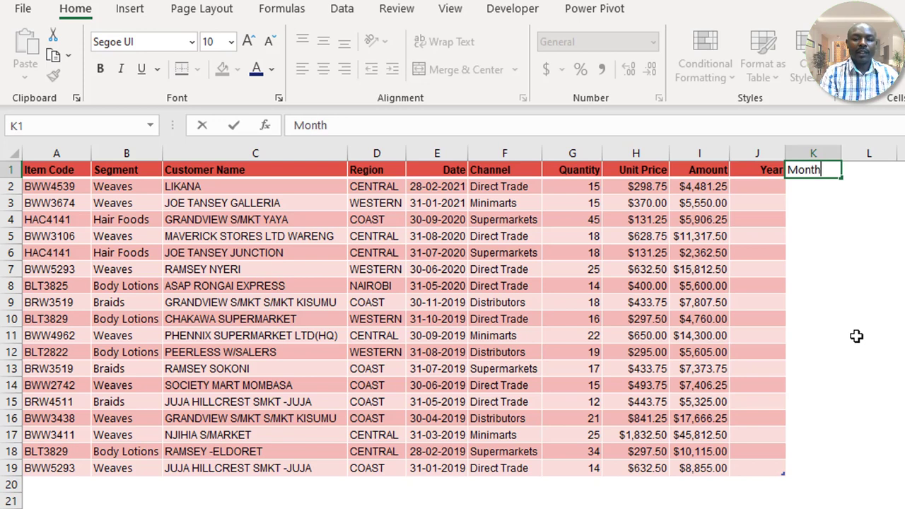
{"action": "key", "text": "Return"}
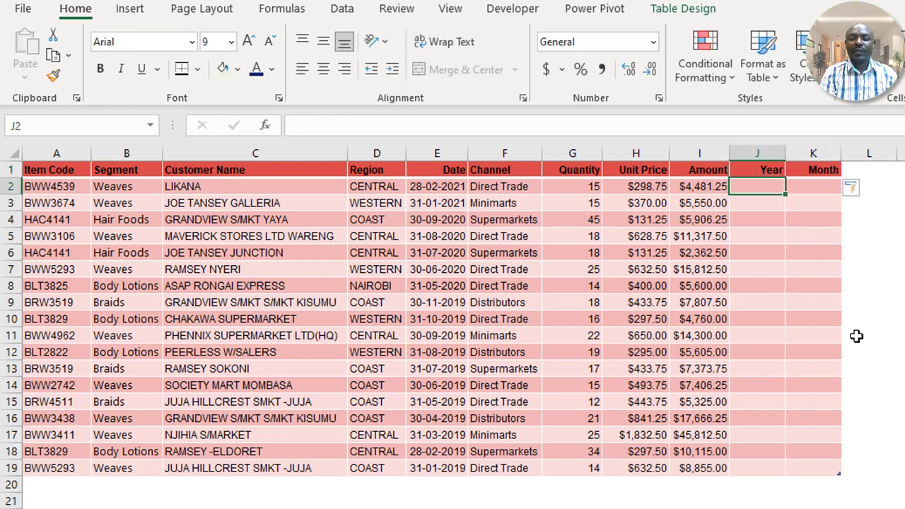
{"action": "type", "text": "=ye"}
{"action": "key", "text": "Tab"}
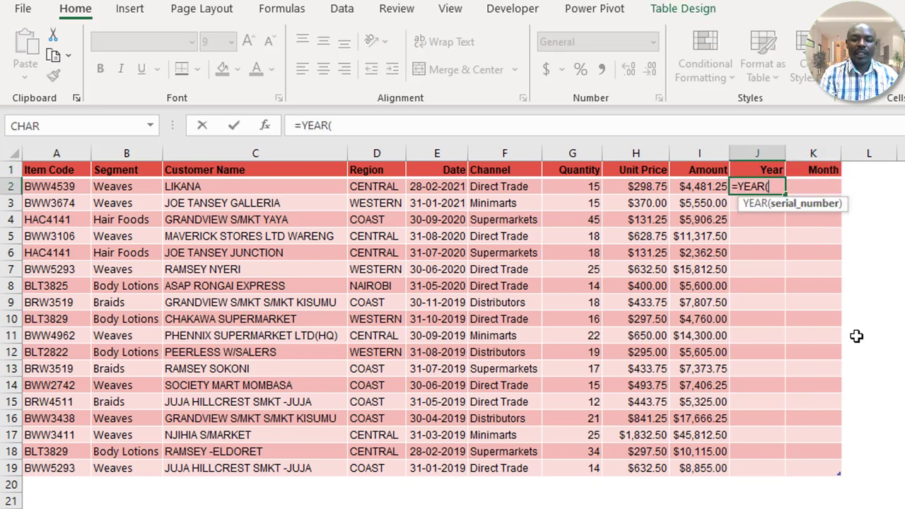
{"action": "left_click", "coordinate": [453, 189]}
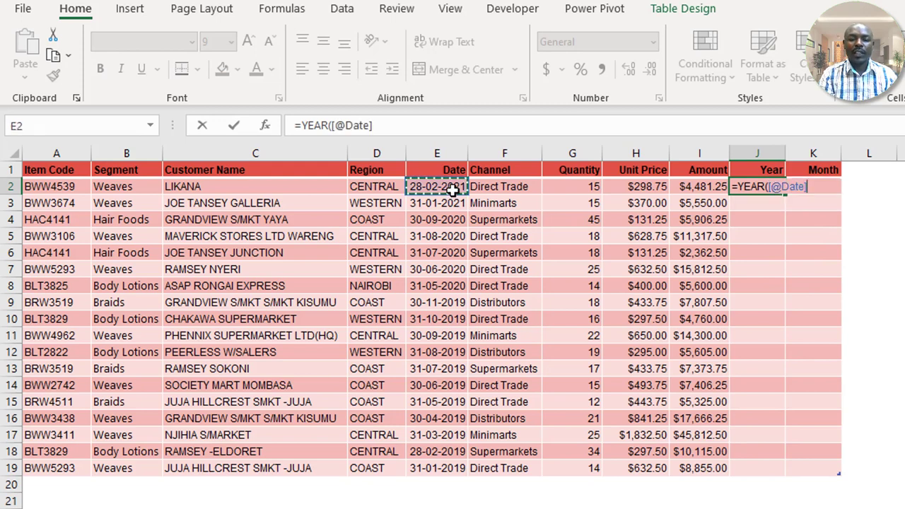
{"action": "key", "text": "Return"}
{"action": "left_click", "coordinate": [813, 187]}
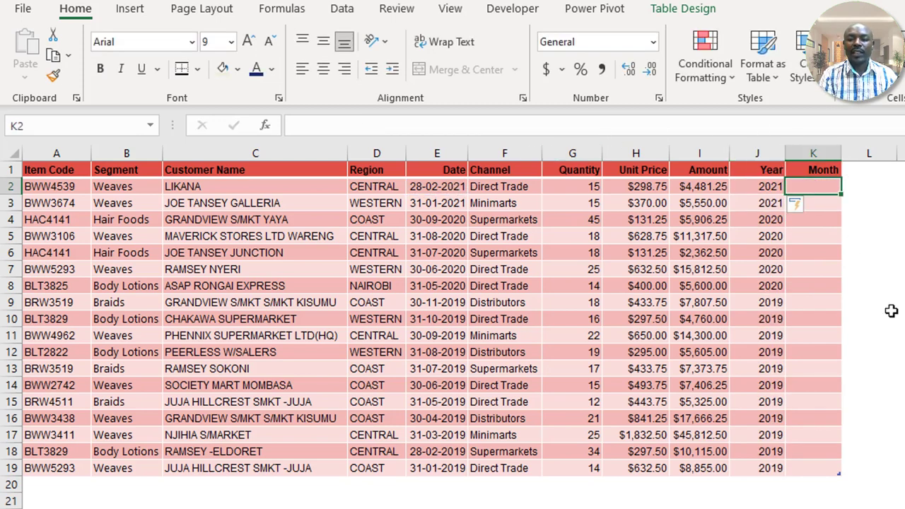
{"action": "type", "text": "="}
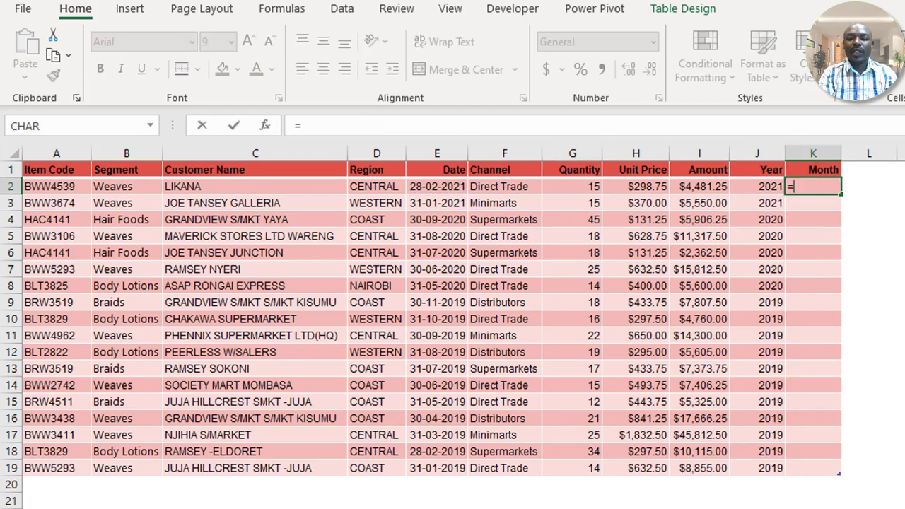
{"action": "type", "text": "tex"}
{"action": "key", "text": "Tab"}
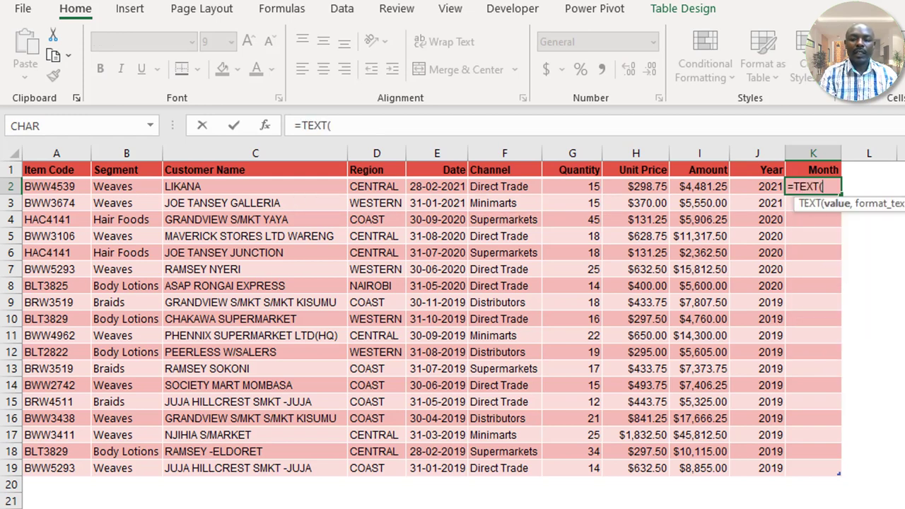
{"action": "left_click", "coordinate": [436, 187]}
{"action": "type", "text": ","}
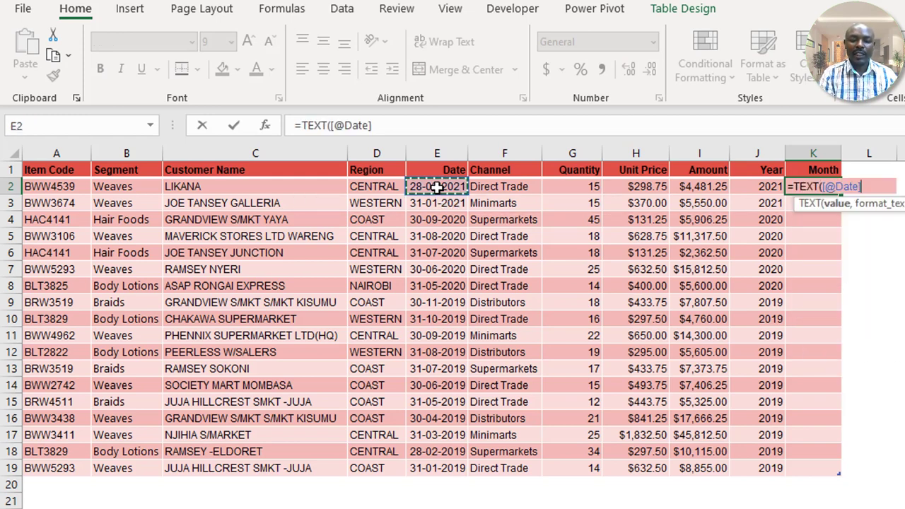
{"action": "type", "text": "\"mm"}
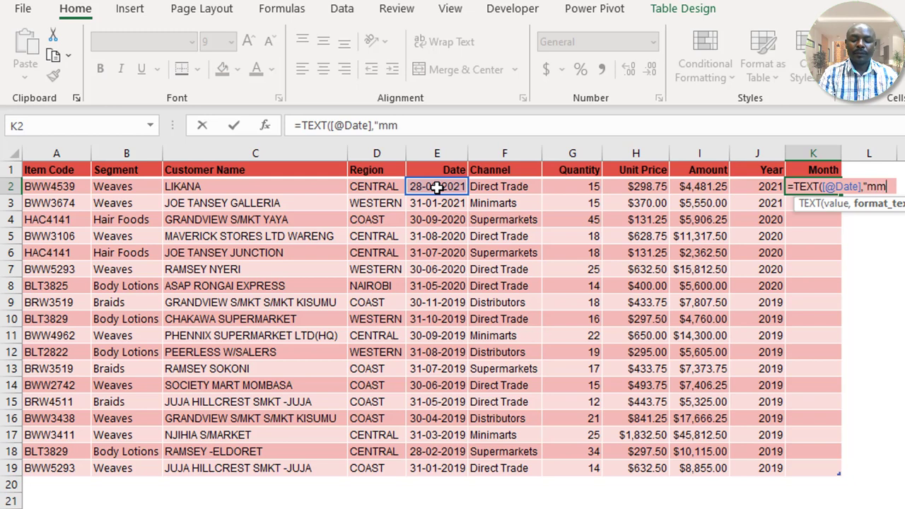
{"action": "type", "text": "m\")"}
{"action": "key", "text": "Return"}
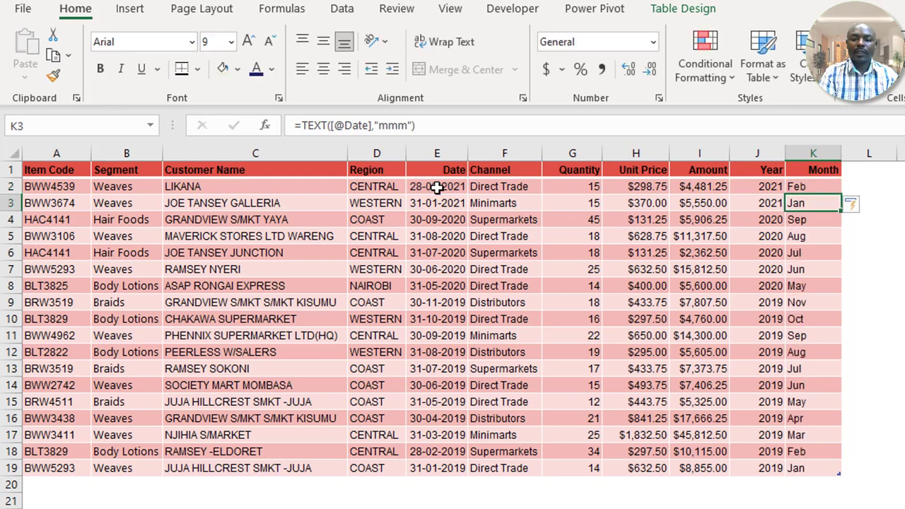
{"action": "left_click", "coordinate": [770, 255]}
{"action": "left_click", "coordinate": [803, 269]}
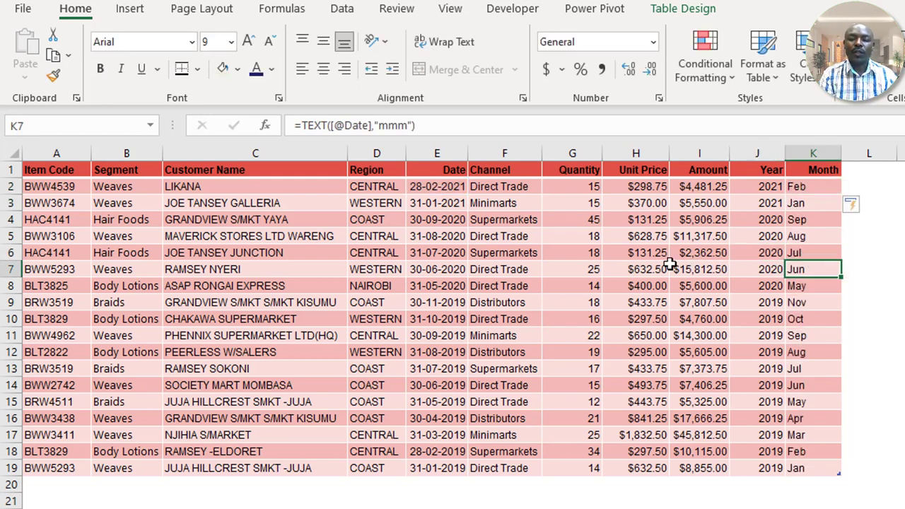
{"action": "left_click", "coordinate": [675, 268]}
Give the Amount, Year and Month headers in I1:K1 a purple fill colour
{"action": "left_click_drag", "start_coordinate": [705, 177], "coordinate": [815, 172]}
{"action": "left_click", "coordinate": [237, 69]}
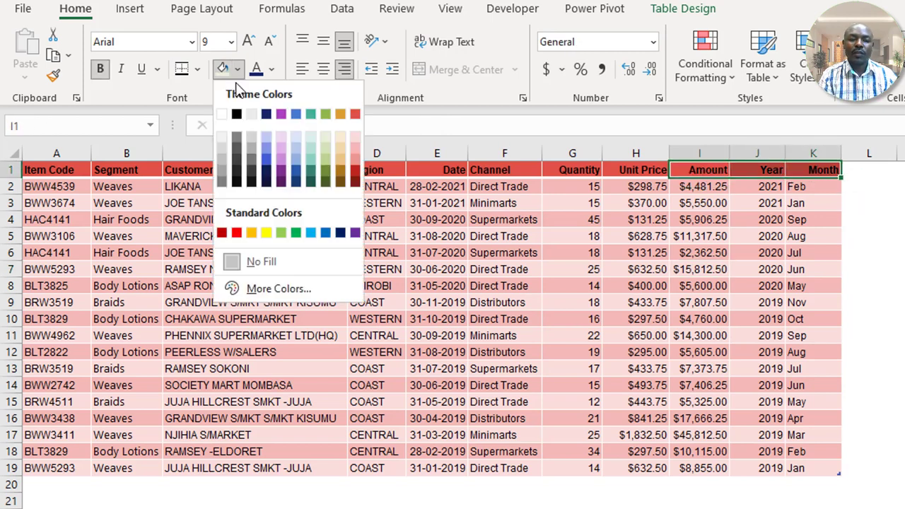
{"action": "left_click", "coordinate": [281, 114]}
{"action": "left_click", "coordinate": [753, 316]}
Examine the calculated Amount, Year and Month columns alongside the table's original data columns
{"action": "left_click", "coordinate": [740, 185]}
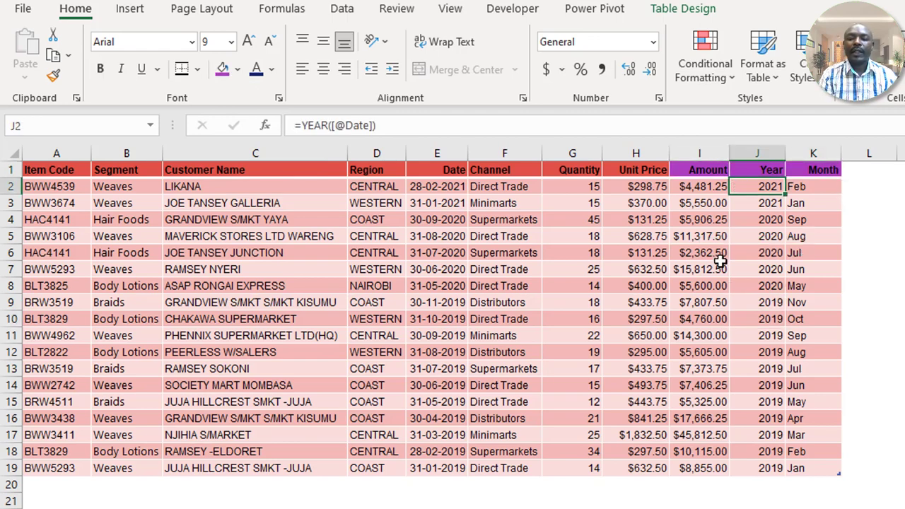
{"action": "left_click", "coordinate": [719, 264]}
{"action": "left_click", "coordinate": [798, 285]}
{"action": "left_click", "coordinate": [615, 287]}
{"action": "left_click", "coordinate": [438, 252]}
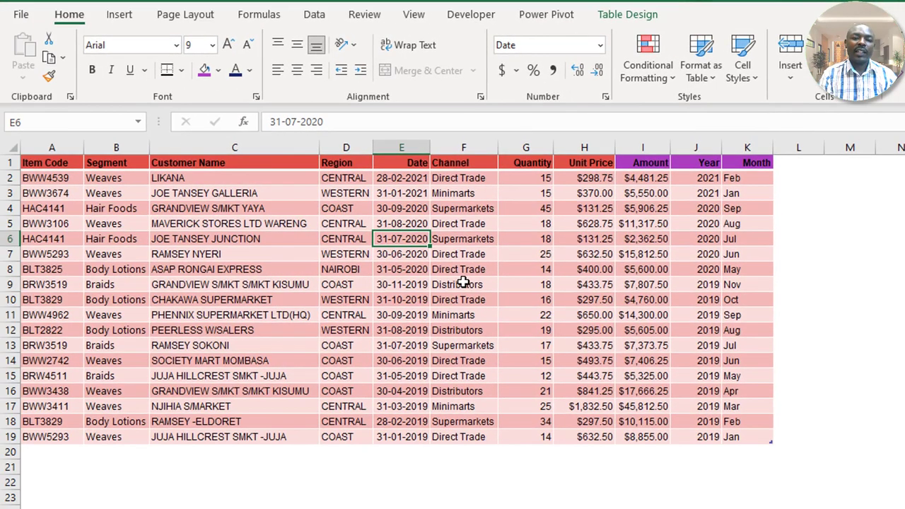
{"action": "left_click", "coordinate": [357, 235]}
{"action": "left_click", "coordinate": [503, 237]}
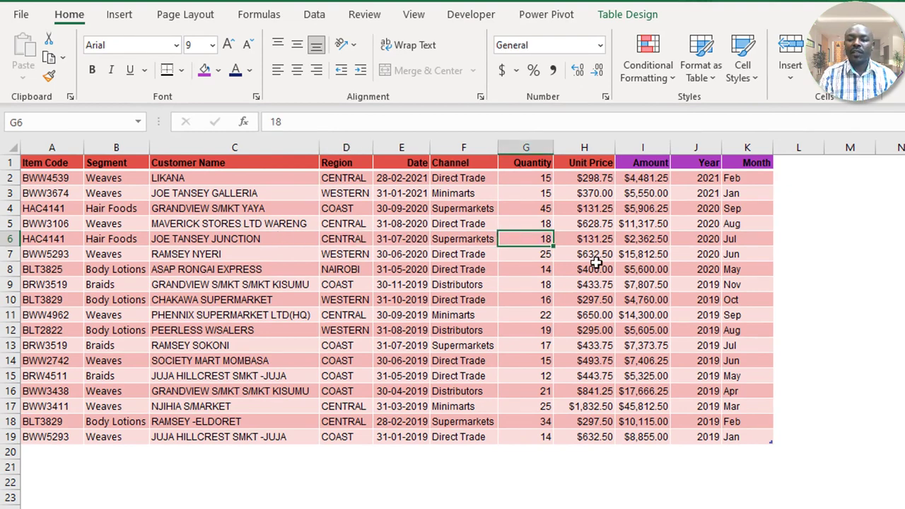
{"action": "left_click", "coordinate": [727, 456]}
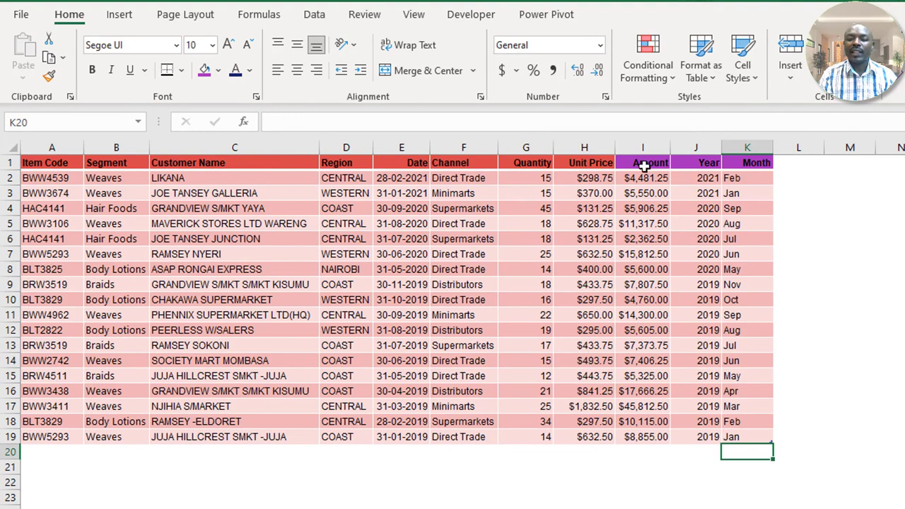
{"action": "left_click_drag", "start_coordinate": [644, 165], "coordinate": [732, 376]}
{"action": "left_click", "coordinate": [589, 238]}
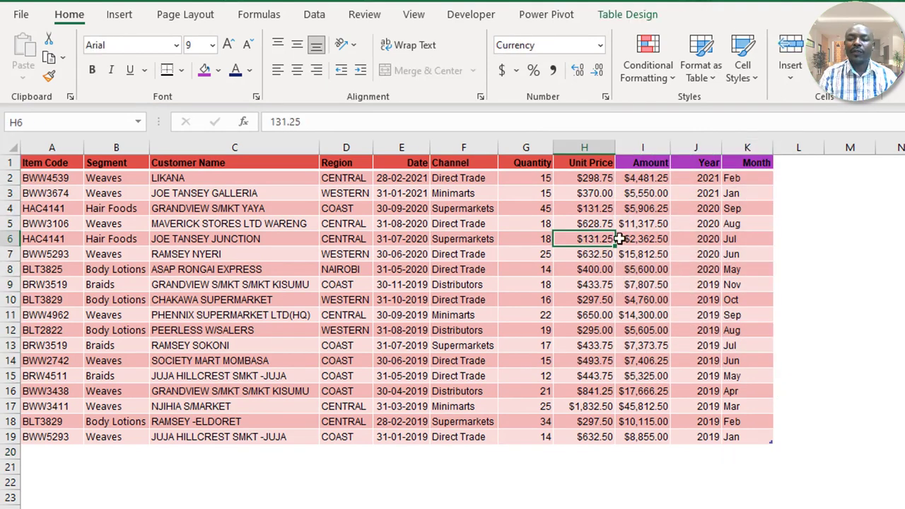
Copy the March 2021 sales rows P4:W11 and paste them directly beneath the sales table, starting at A20
{"action": "left_click_drag", "start_coordinate": [45, 451], "coordinate": [740, 495]}
{"action": "left_click", "coordinate": [573, 345]}
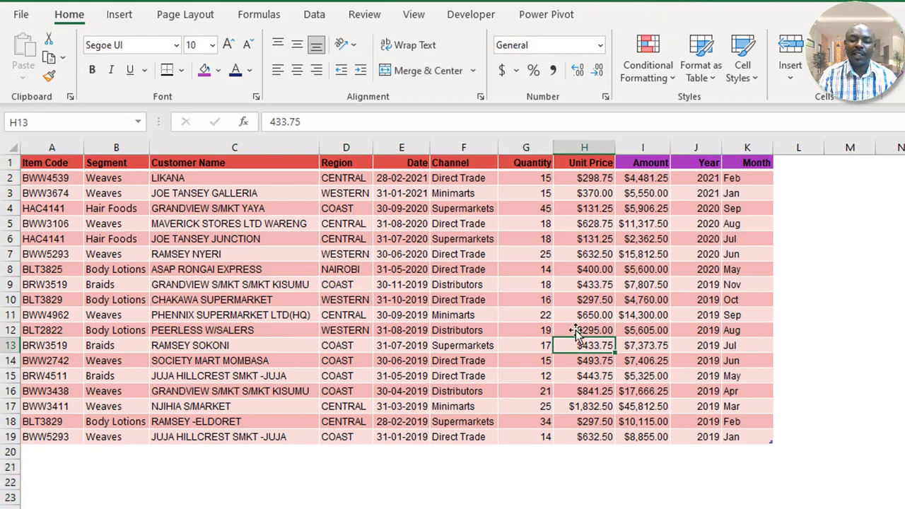
{"action": "scroll", "coordinate": [452, 297], "scroll_direction": "right", "scroll_amount": 5}
{"action": "left_click_drag", "start_coordinate": [463, 209], "coordinate": [854, 307]}
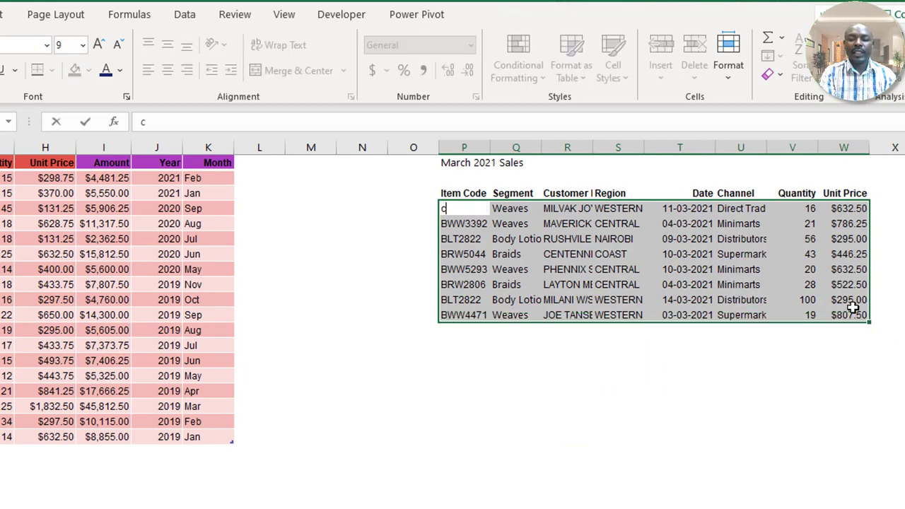
{"action": "key", "text": "ctrl+c"}
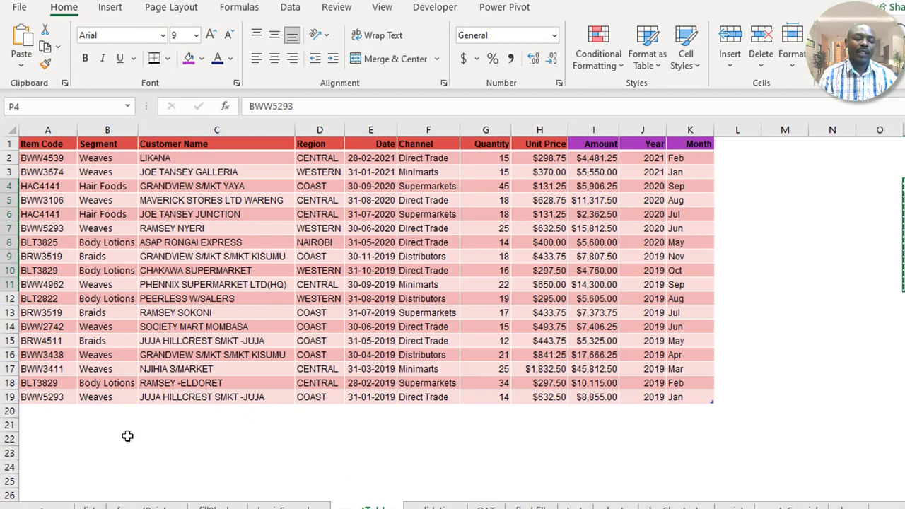
{"action": "left_click", "coordinate": [68, 411]}
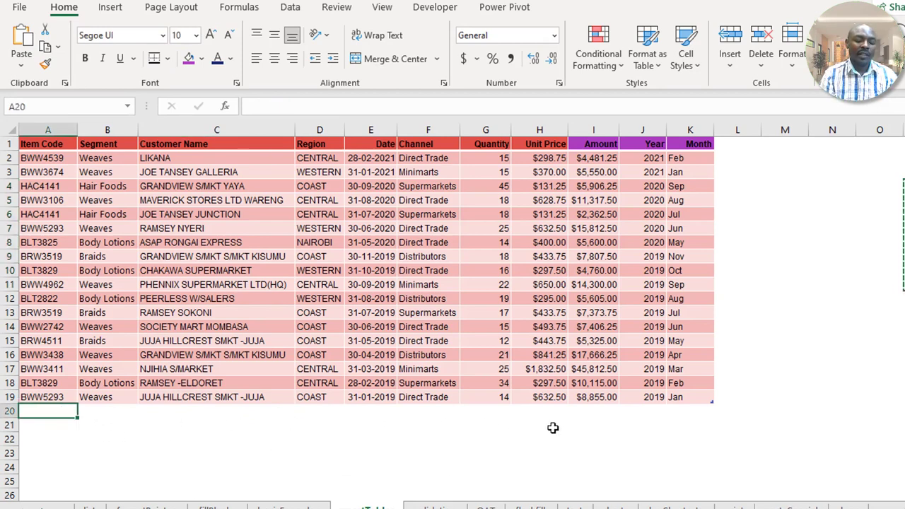
{"action": "key", "text": "ctrl+v"}
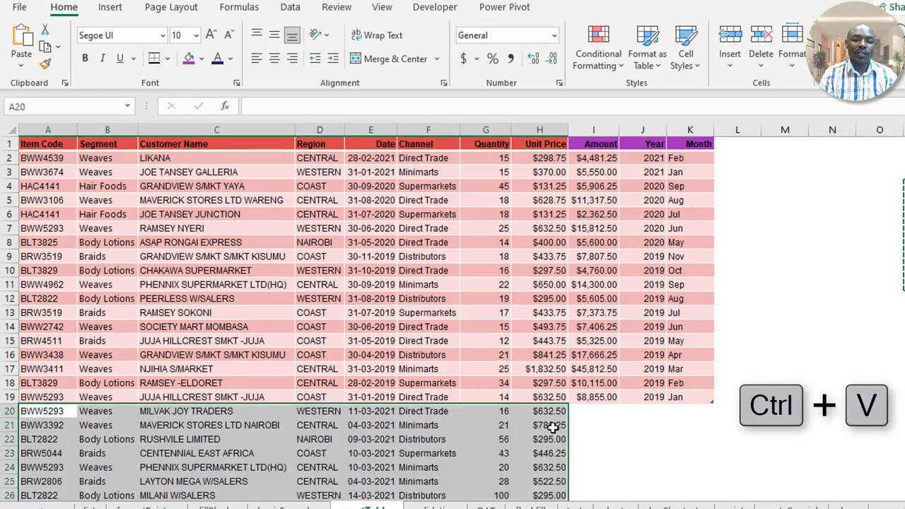
{"action": "left_click", "coordinate": [556, 426]}
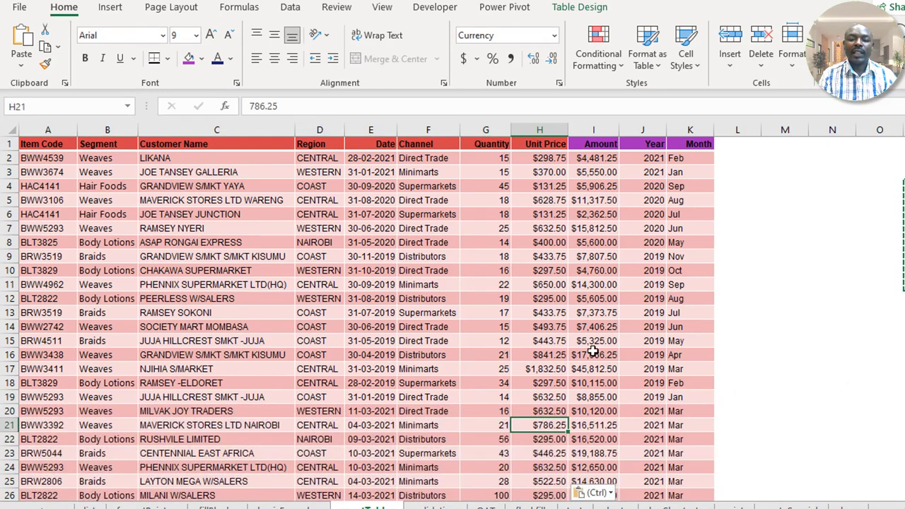
Examine the appended March 2021 rows and their Amount, Year and Month columns alongside Quantity and Unit Price
{"action": "left_click", "coordinate": [598, 378]}
{"action": "key", "text": "Down"}
{"action": "key", "text": "Down"}
{"action": "key", "text": "Down"}
{"action": "key", "text": "Down"}
{"action": "key", "text": "Down"}
{"action": "key", "text": "Down"}
{"action": "key", "text": "Down"}
{"action": "key", "text": "Down"}
{"action": "key", "text": "Down"}
{"action": "key", "text": "Down"}
{"action": "key", "text": "Down"}
{"action": "key", "text": "Down"}
{"action": "key", "text": "Down"}
{"action": "key", "text": "Down"}
{"action": "key", "text": "Down"}
{"action": "key", "text": "Down"}
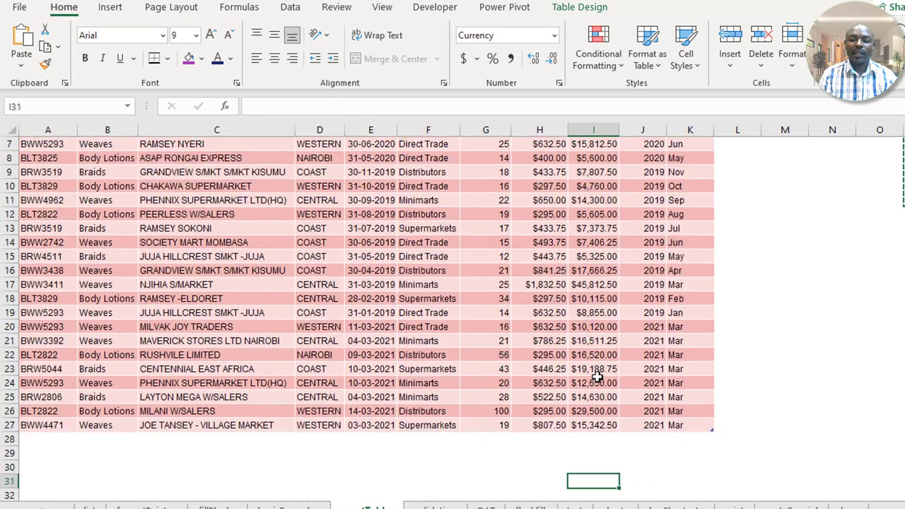
{"action": "left_click", "coordinate": [594, 239]}
{"action": "left_click_drag", "start_coordinate": [681, 334], "coordinate": [679, 368]}
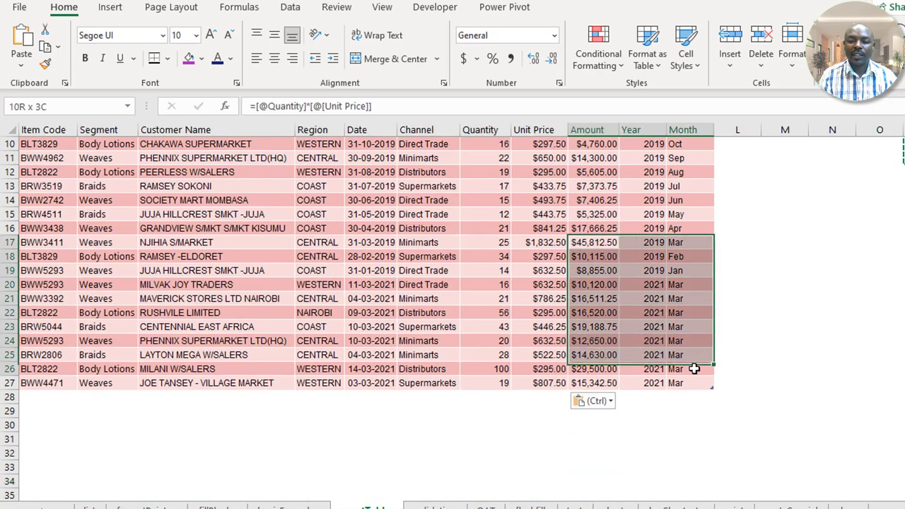
{"action": "left_click", "coordinate": [603, 310]}
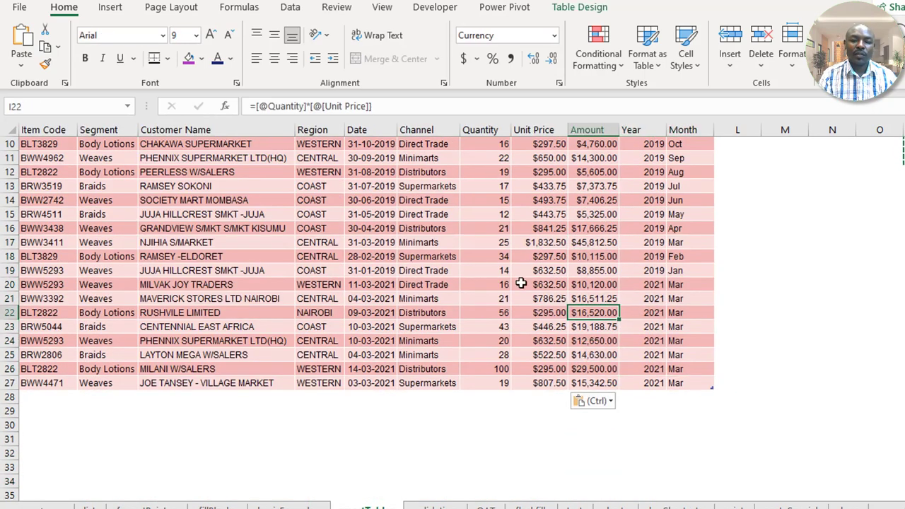
{"action": "left_click_drag", "start_coordinate": [548, 284], "coordinate": [507, 283]}
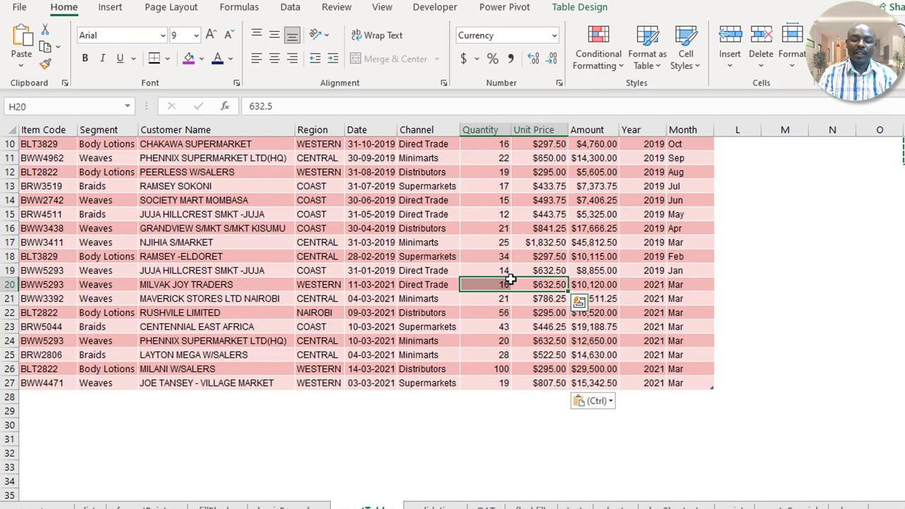
{"action": "key", "text": "ctrl+Home"}
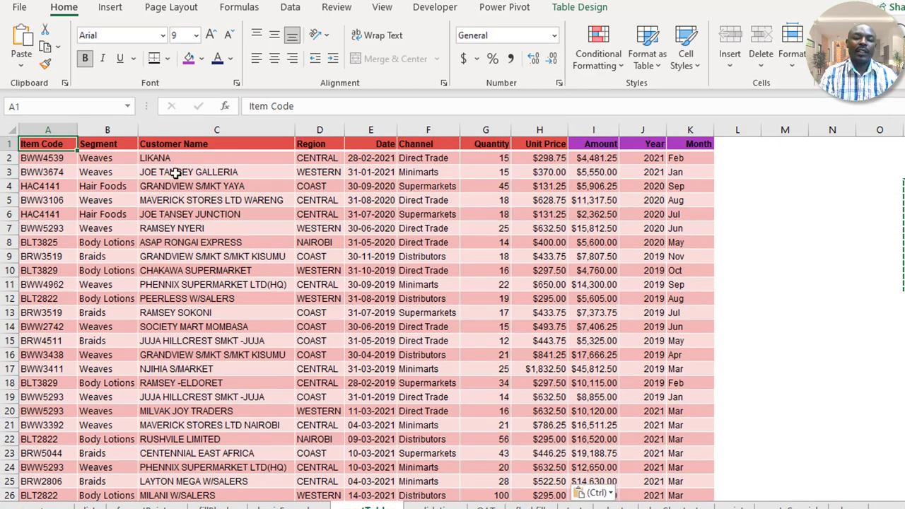
Switch to the worksheet containing the 2021 Employee Training Tracker
{"action": "left_click", "coordinate": [302, 276]}
{"action": "left_click", "coordinate": [153, 220]}
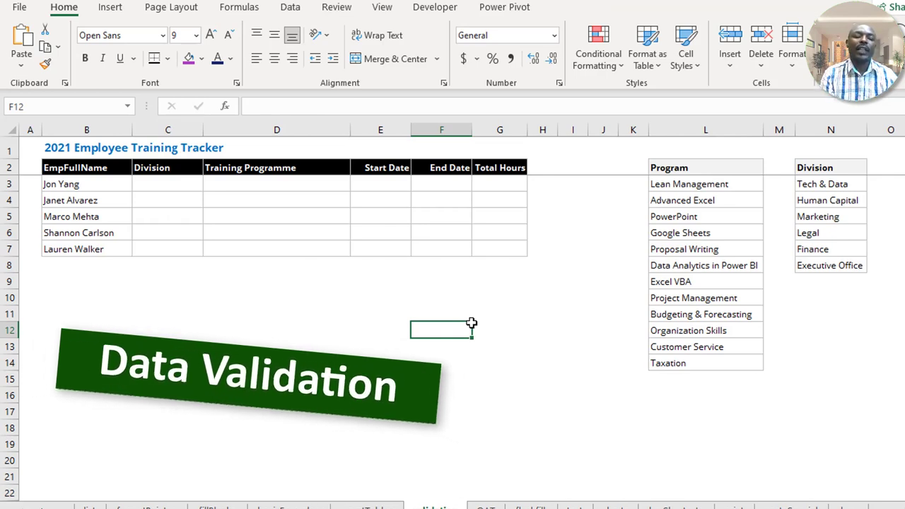
{"action": "left_click", "coordinate": [193, 285]}
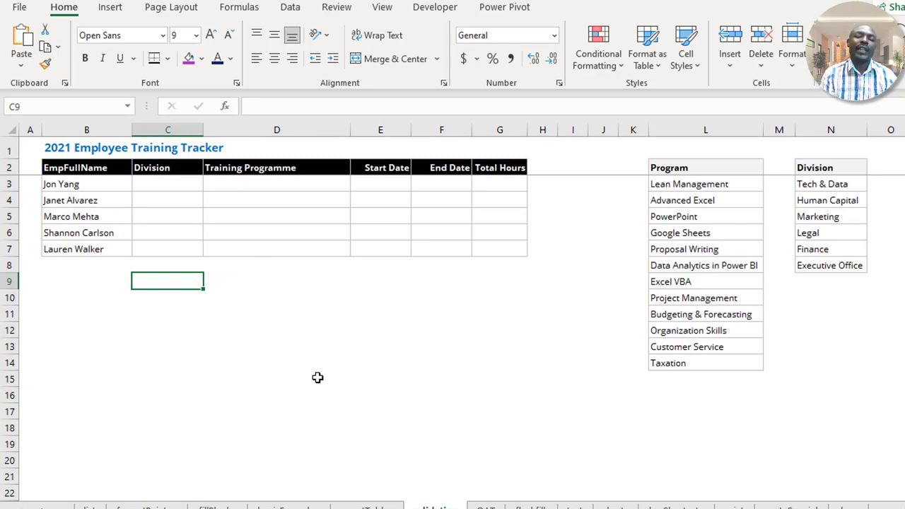
{"action": "left_click", "coordinate": [342, 345]}
{"action": "left_click", "coordinate": [101, 334]}
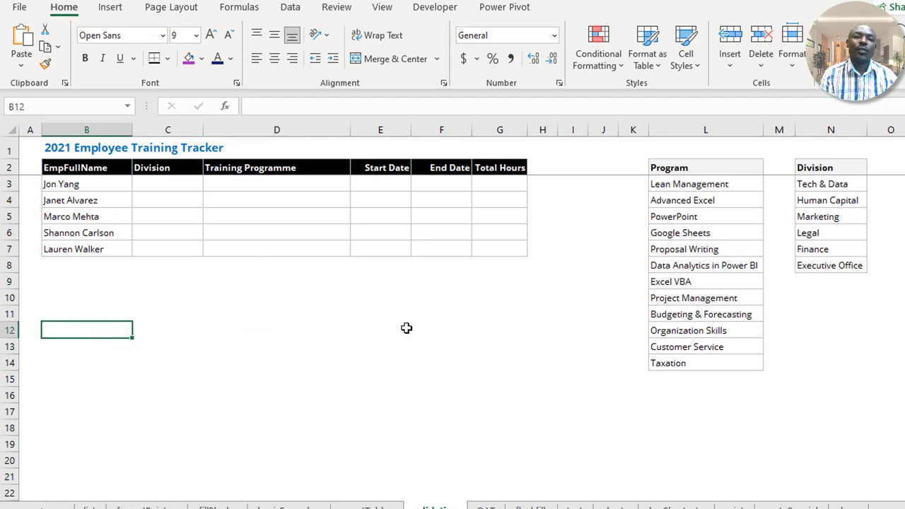
{"action": "left_click", "coordinate": [229, 332]}
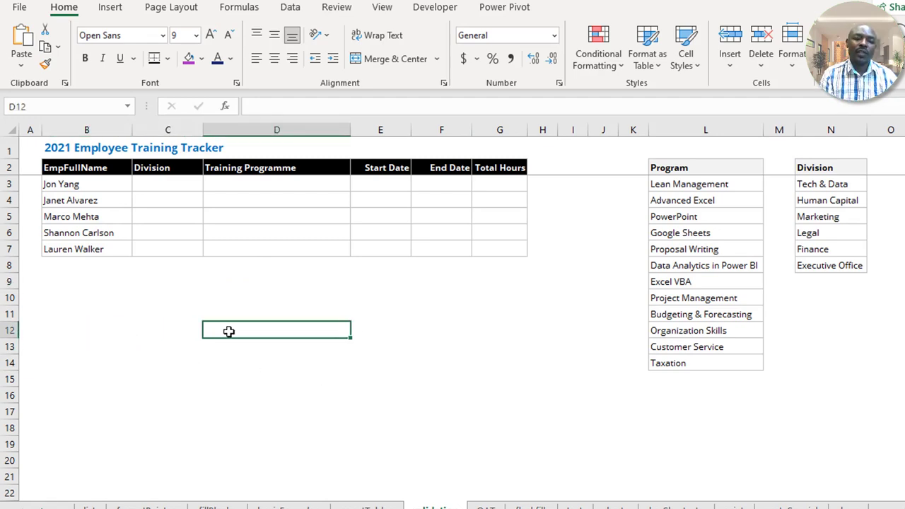
{"action": "left_click", "coordinate": [104, 335]}
{"action": "left_click", "coordinate": [313, 330]}
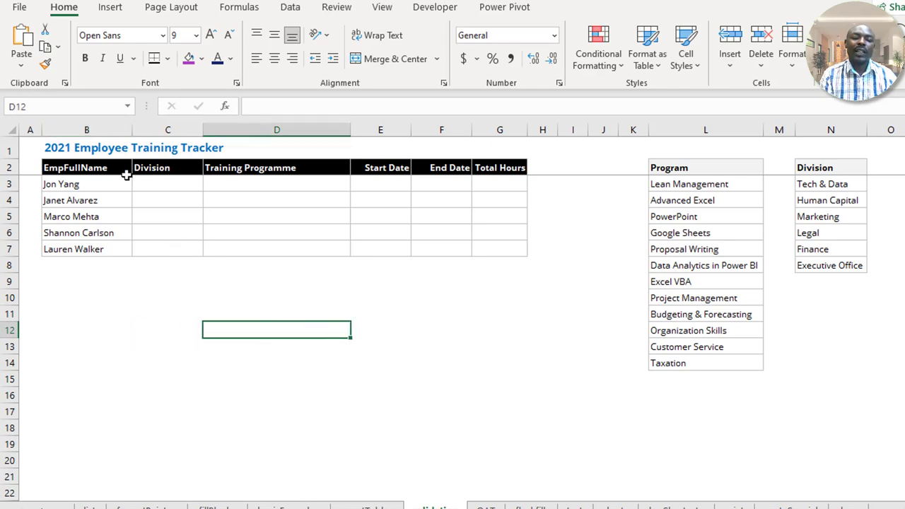
Examine the tracker's name, Division, Training Programme, Start Date, End Date and Total Hours columns in rows 3 to 7
{"action": "left_click_drag", "start_coordinate": [197, 193], "coordinate": [426, 265]}
{"action": "left_click", "coordinate": [197, 244]}
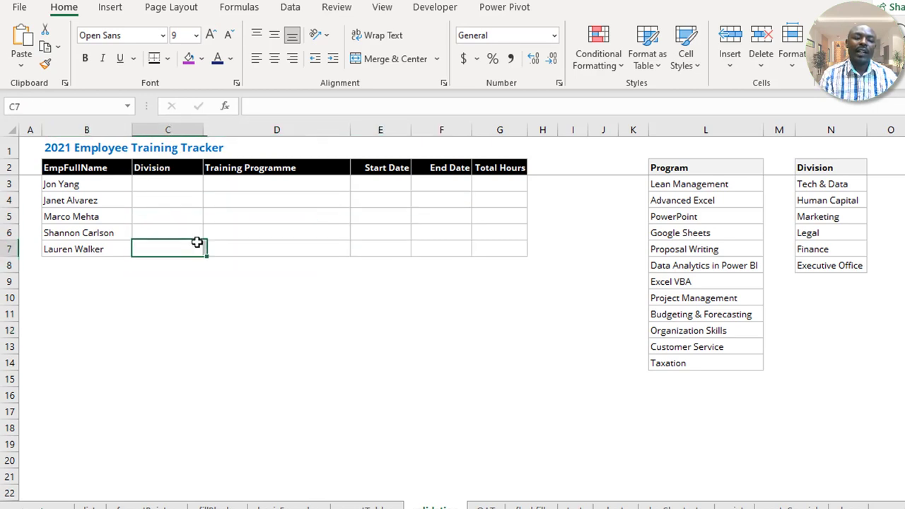
{"action": "left_click_drag", "start_coordinate": [90, 188], "coordinate": [436, 237]}
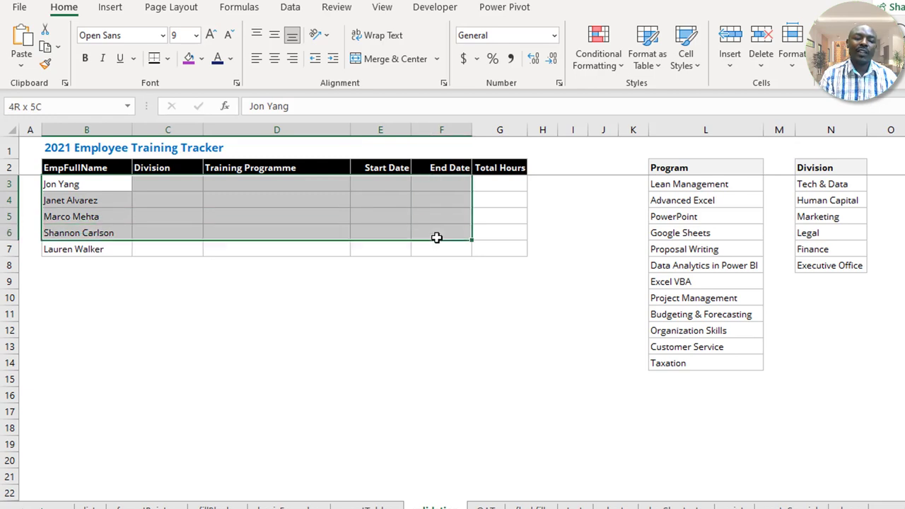
{"action": "left_click", "coordinate": [263, 398]}
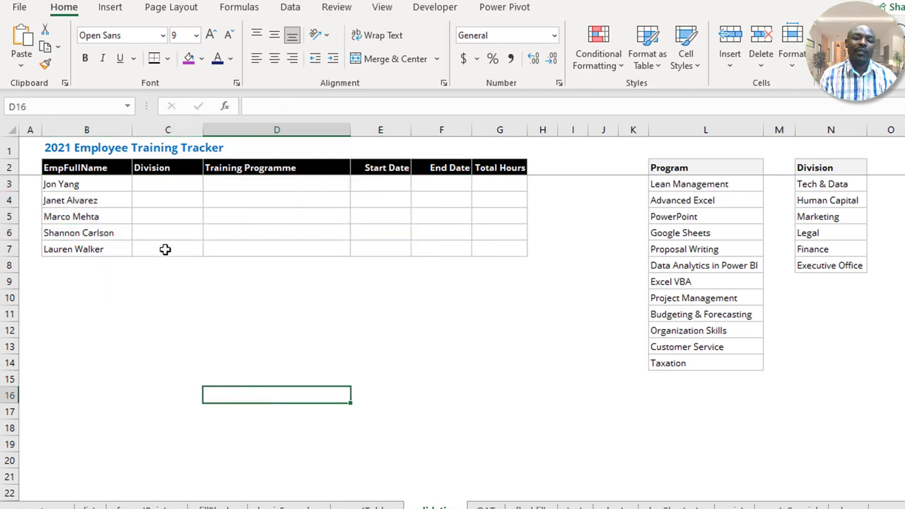
{"action": "left_click_drag", "start_coordinate": [167, 185], "coordinate": [163, 244]}
{"action": "left_click_drag", "start_coordinate": [63, 183], "coordinate": [64, 233]}
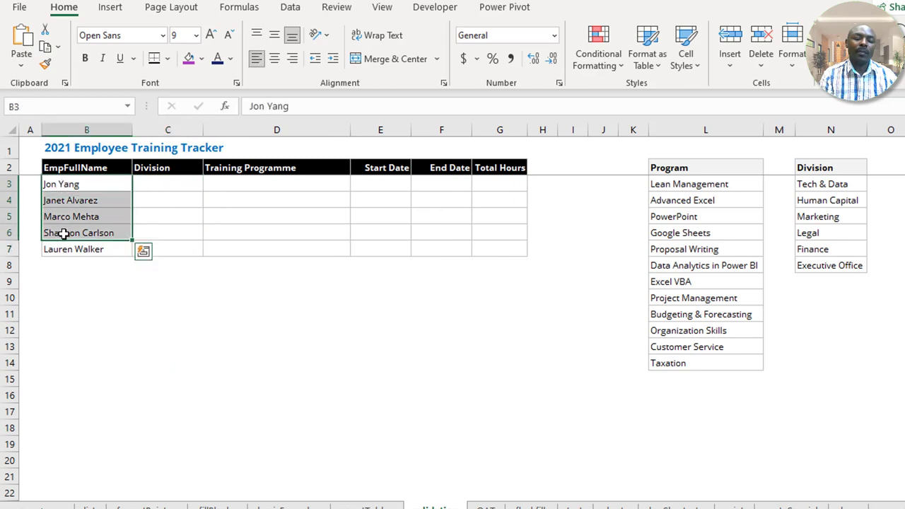
{"action": "left_click_drag", "start_coordinate": [223, 181], "coordinate": [240, 247]}
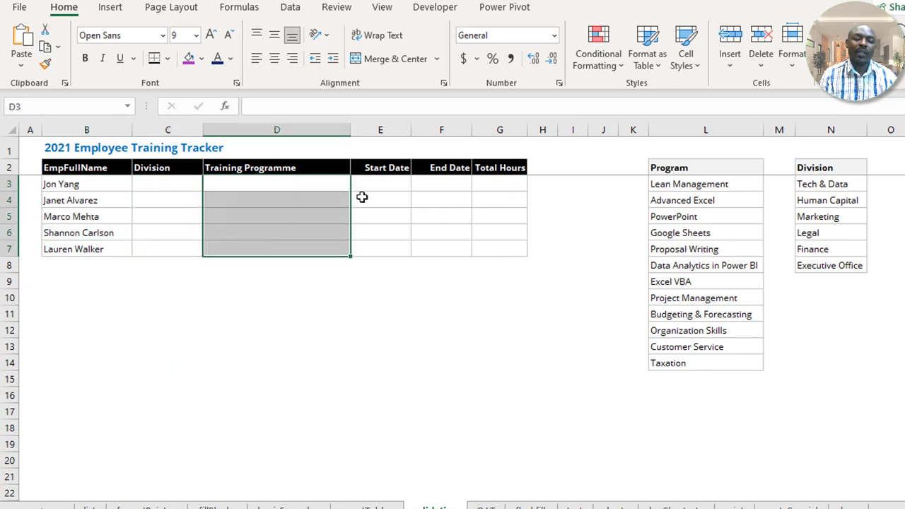
{"action": "left_click", "coordinate": [382, 187]}
{"action": "left_click", "coordinate": [434, 183]}
{"action": "left_click", "coordinate": [515, 180]}
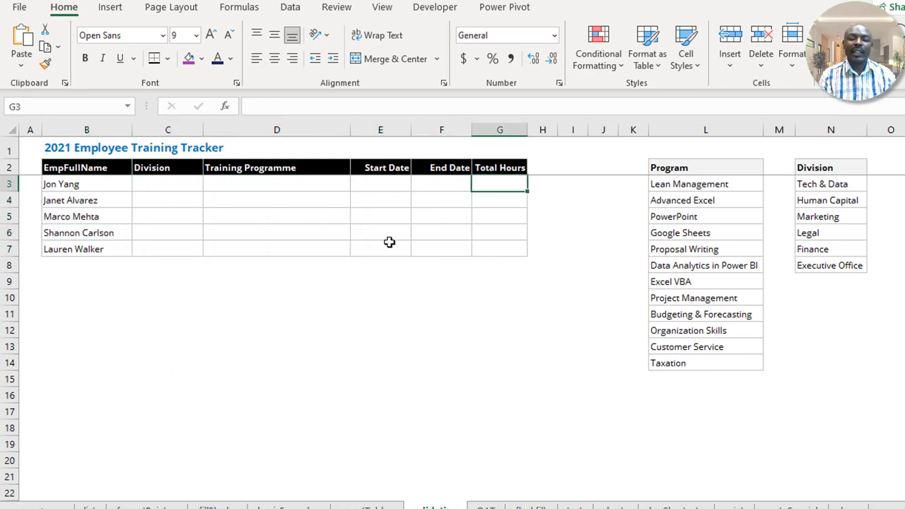
{"action": "left_click", "coordinate": [187, 236]}
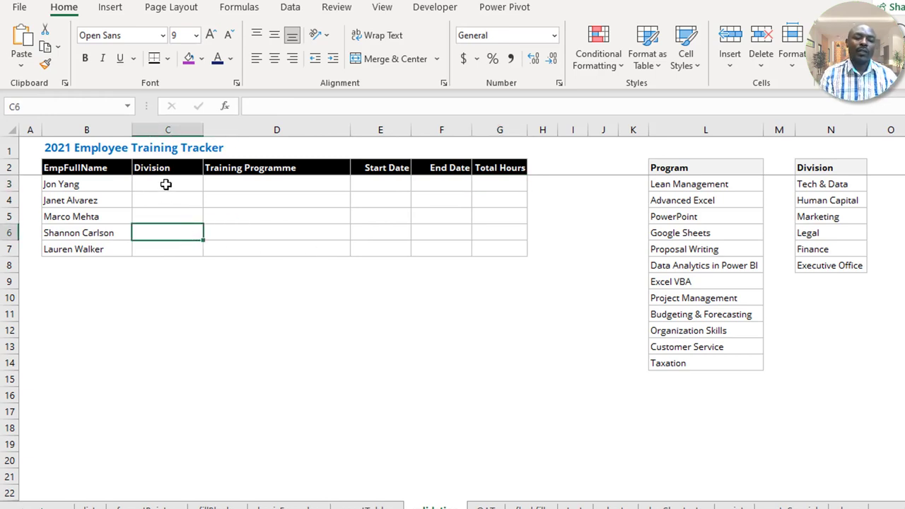
{"action": "left_click_drag", "start_coordinate": [165, 184], "coordinate": [164, 249]}
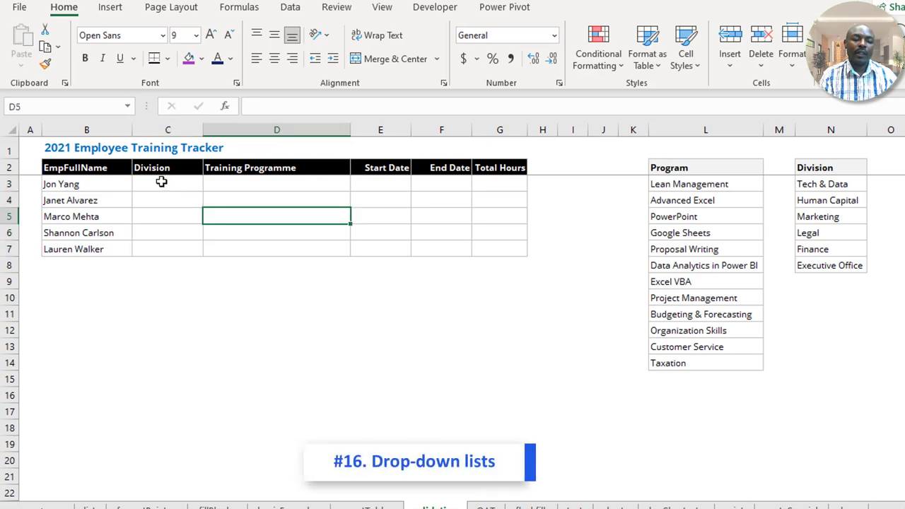
Start a data validation rule for the Division cells C3:C7 and set it to allow a List
{"action": "left_click", "coordinate": [163, 181]}
{"action": "left_click_drag", "start_coordinate": [165, 184], "coordinate": [153, 254]}
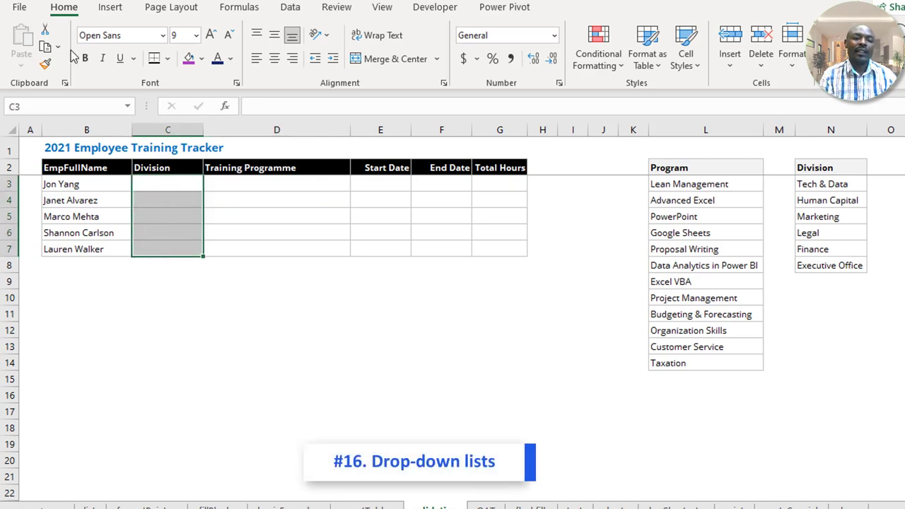
{"action": "left_click", "coordinate": [290, 7]}
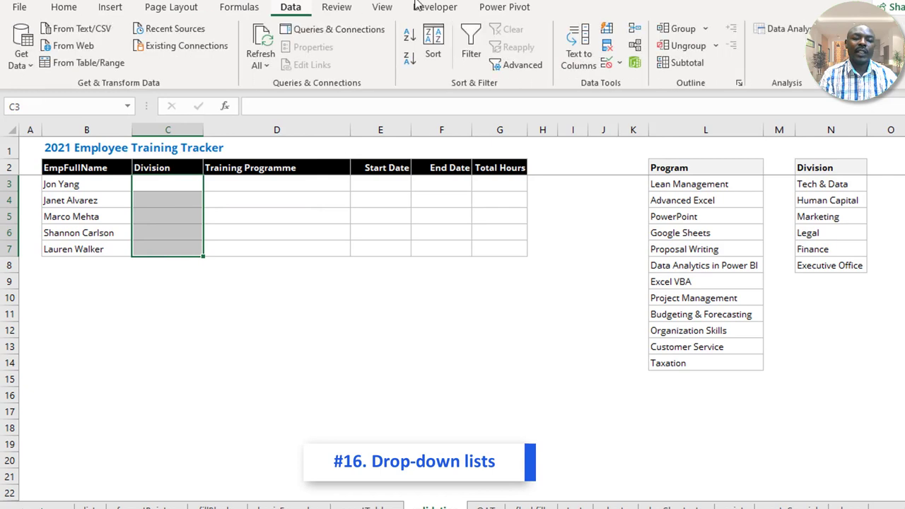
{"action": "left_click", "coordinate": [619, 65]}
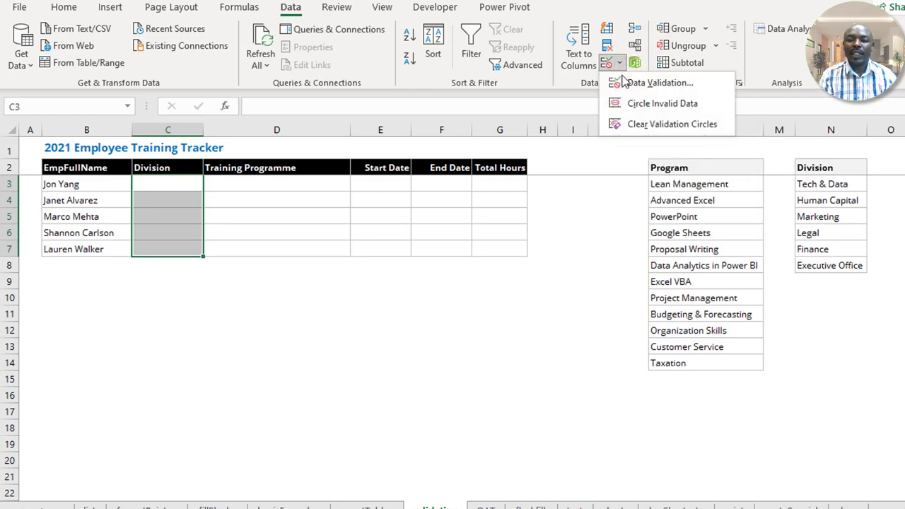
{"action": "left_click", "coordinate": [656, 84]}
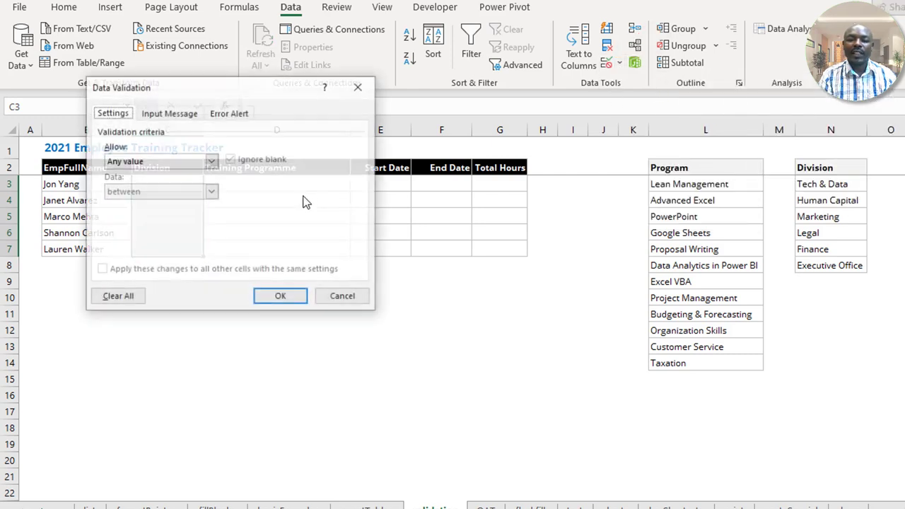
{"action": "left_click_drag", "start_coordinate": [216, 87], "coordinate": [363, 176]}
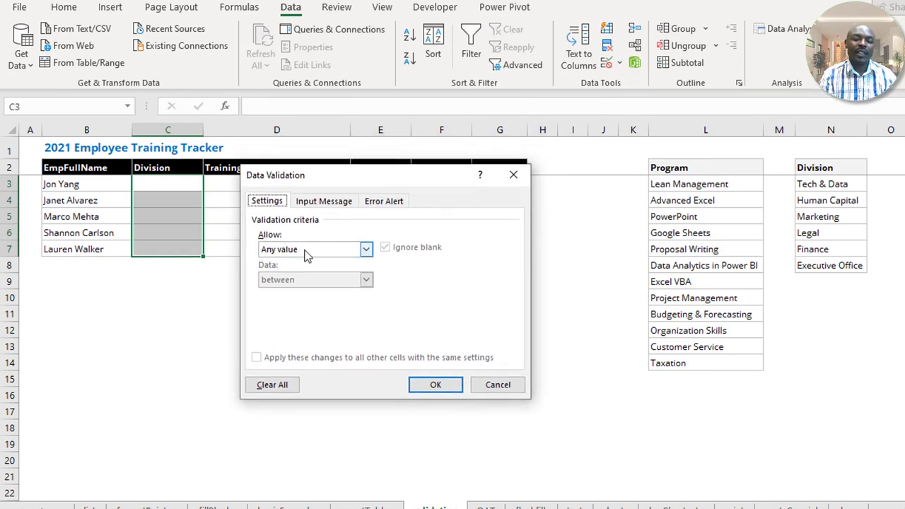
{"action": "left_click", "coordinate": [366, 251]}
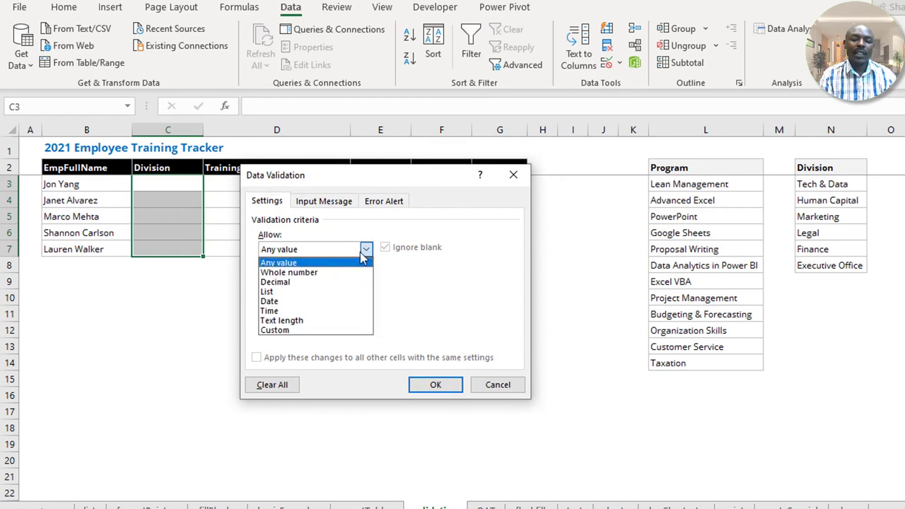
{"action": "left_click", "coordinate": [311, 295]}
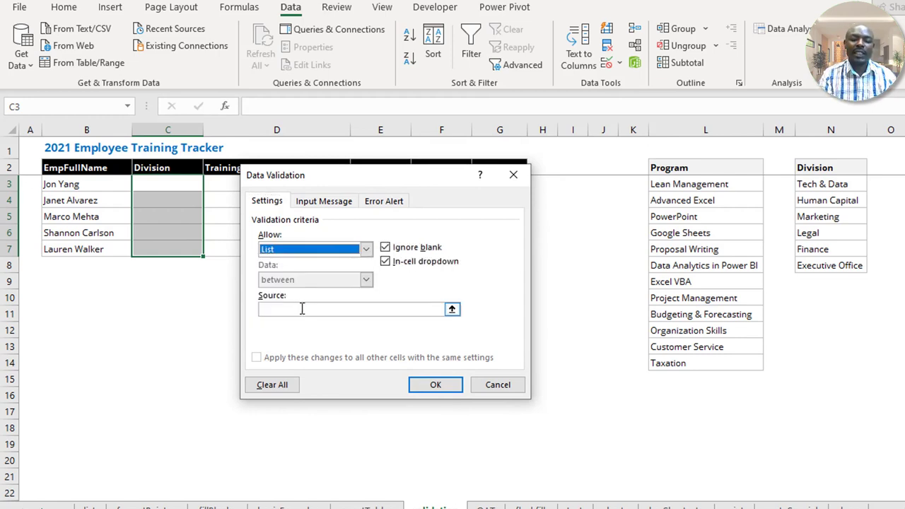
Set the list source to the division names in =$N$3:$N$8 and apply the drop-down validation
{"action": "left_click", "coordinate": [301, 309]}
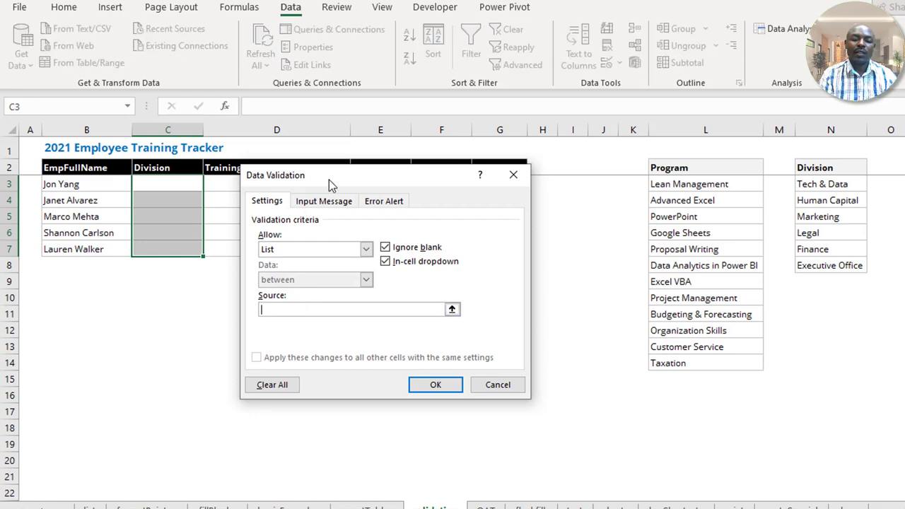
{"action": "left_click_drag", "start_coordinate": [329, 180], "coordinate": [357, 181]}
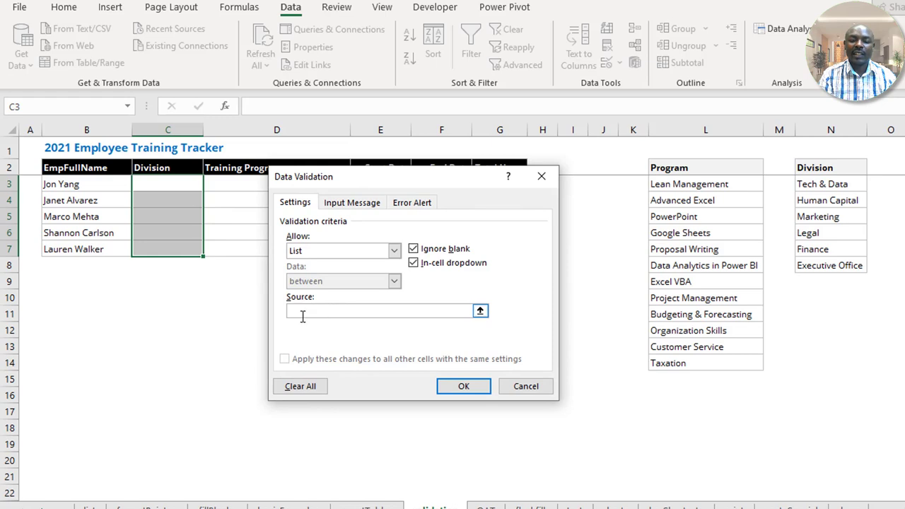
{"action": "left_click_drag", "start_coordinate": [841, 185], "coordinate": [839, 265]}
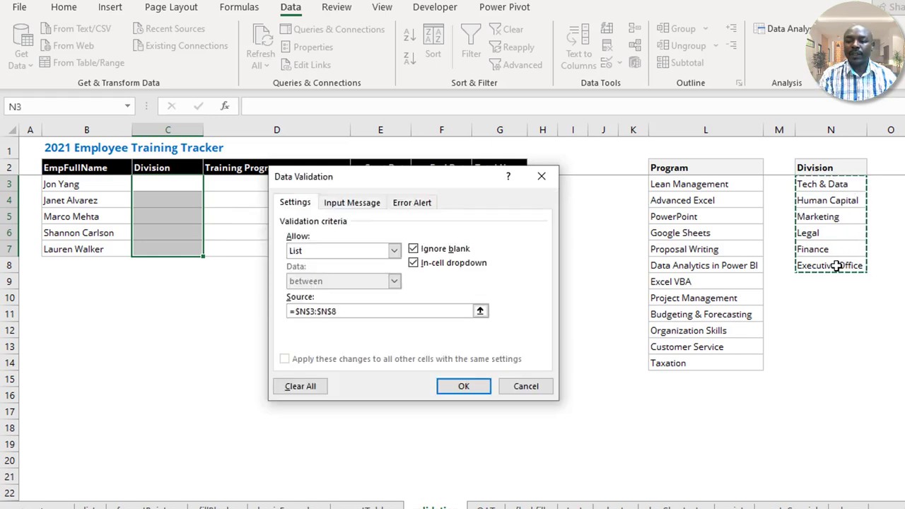
{"action": "left_click", "coordinate": [463, 386]}
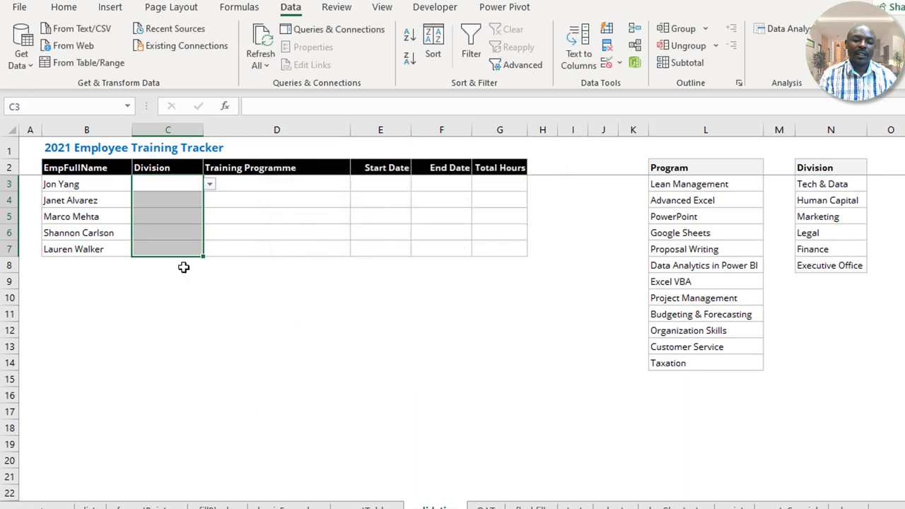
Use the drop-down lists to set the Division to Human Capital in C3, Marketing in C4 and Legal in C5
{"action": "left_click", "coordinate": [210, 185]}
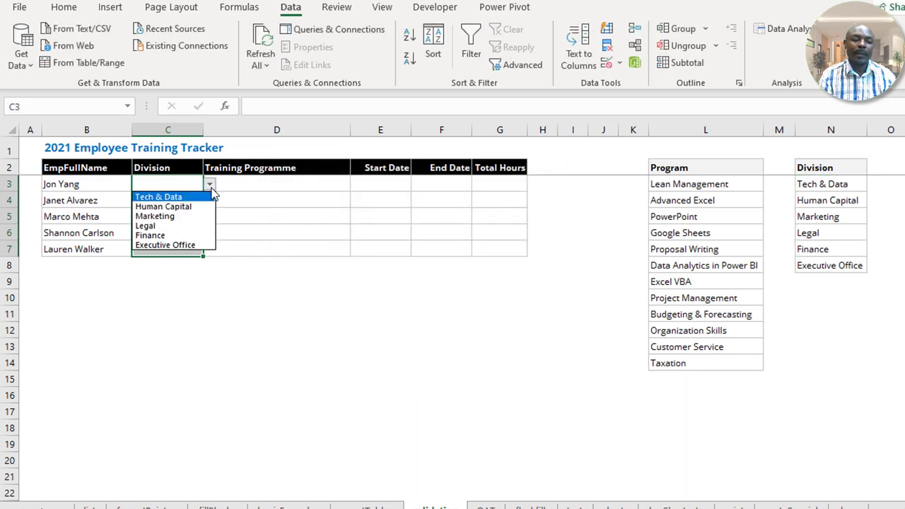
{"action": "left_click", "coordinate": [183, 206]}
{"action": "left_click", "coordinate": [184, 202]}
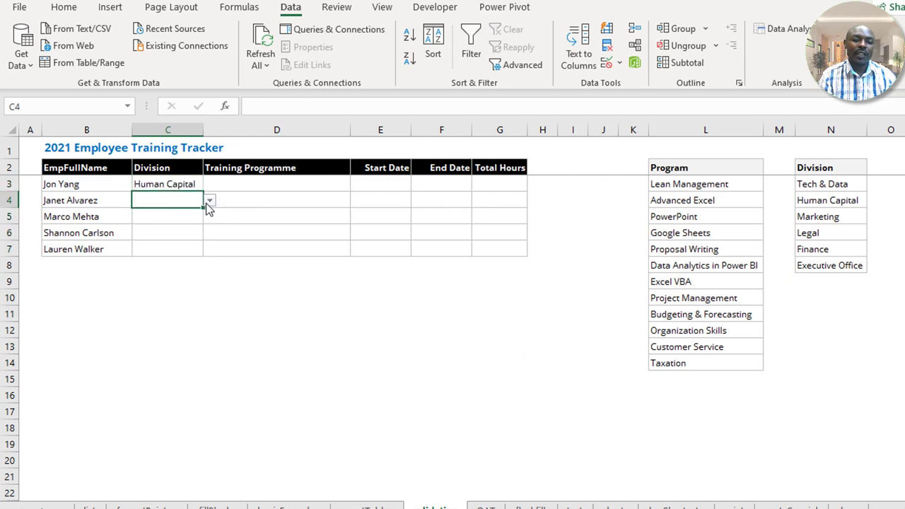
{"action": "left_click", "coordinate": [209, 201]}
{"action": "left_click", "coordinate": [194, 228]}
{"action": "left_click", "coordinate": [198, 218]}
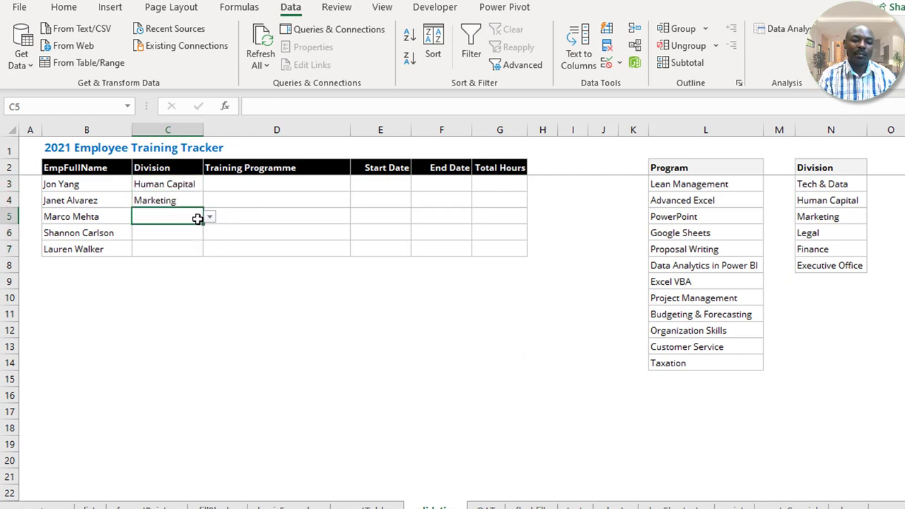
{"action": "left_click", "coordinate": [209, 217]}
{"action": "left_click", "coordinate": [180, 259]}
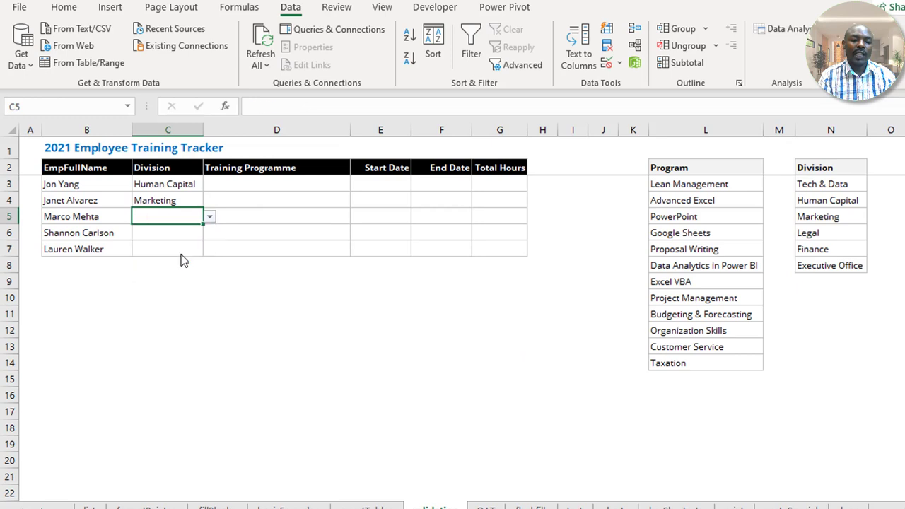
Try to enter the unlisted division Human Resource in cell C6, and cancel the entry
{"action": "left_click", "coordinate": [177, 236]}
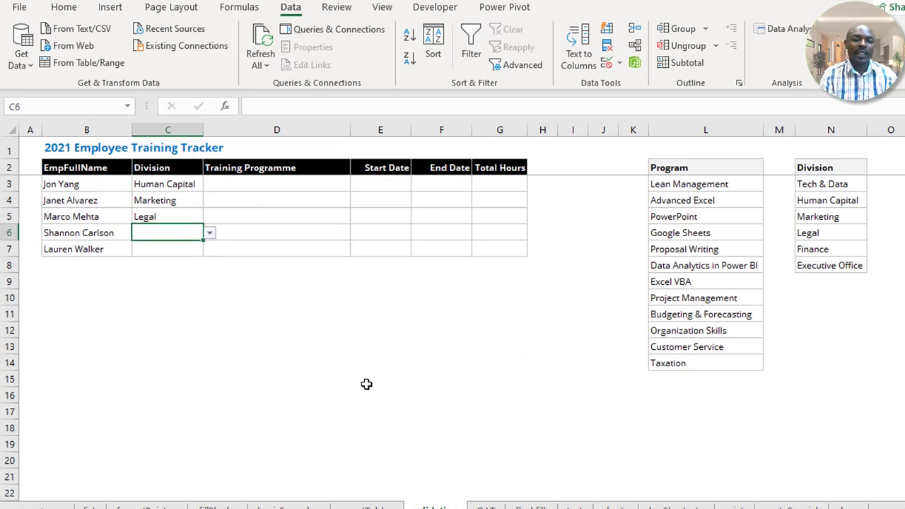
{"action": "type", "text": "Huma"}
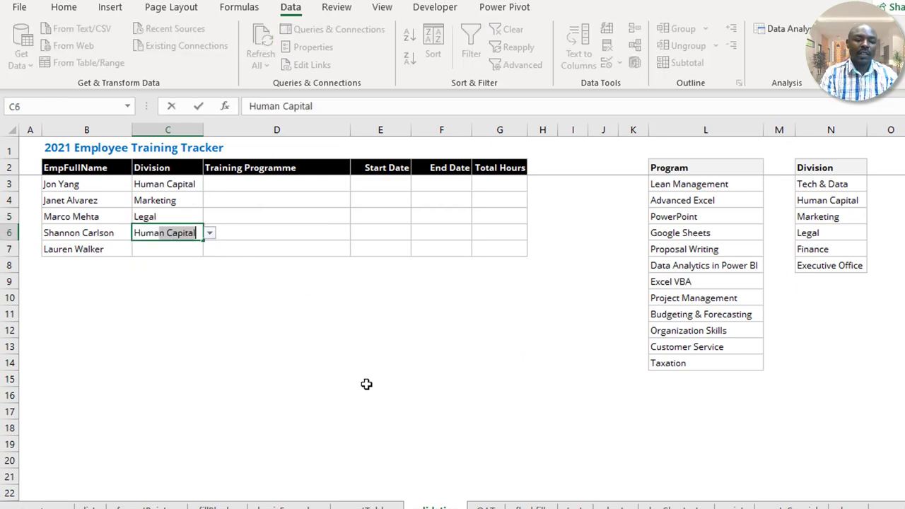
{"action": "type", "text": "n Resou"}
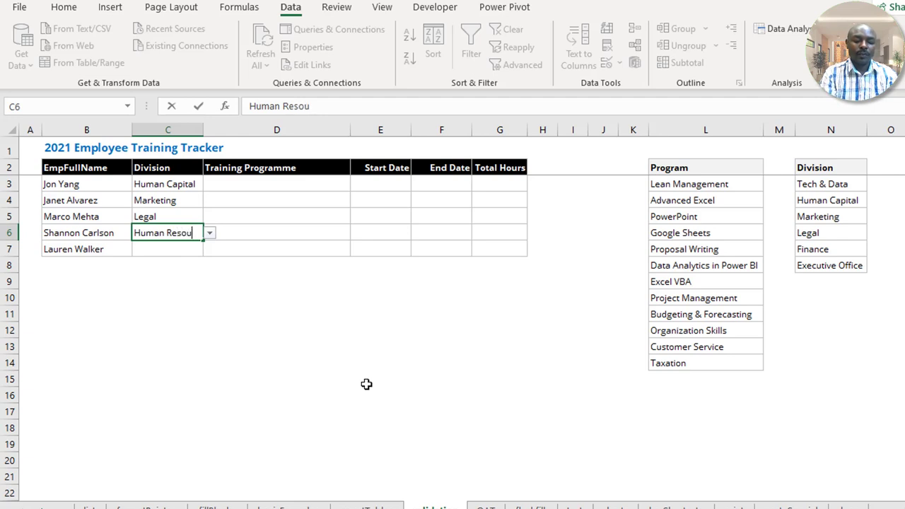
{"action": "type", "text": "rce"}
{"action": "key", "text": "Return"}
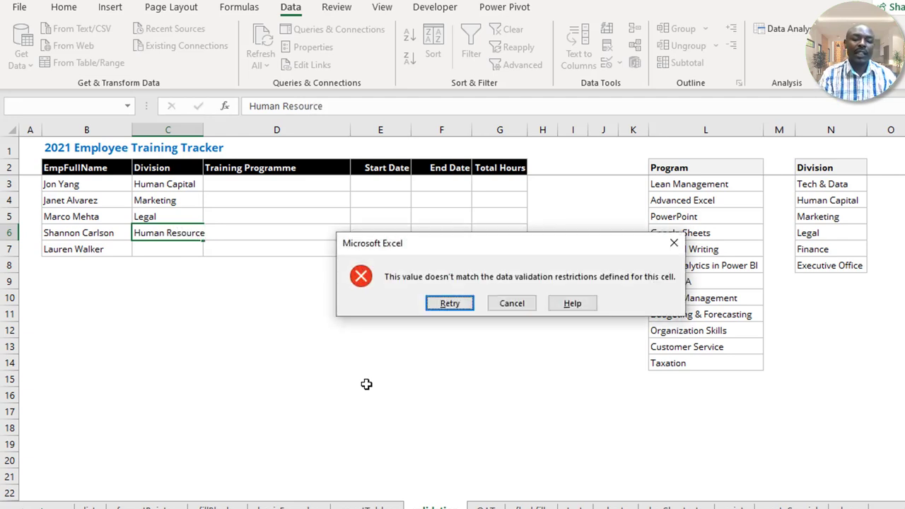
{"action": "left_click_drag", "start_coordinate": [404, 253], "coordinate": [301, 230]}
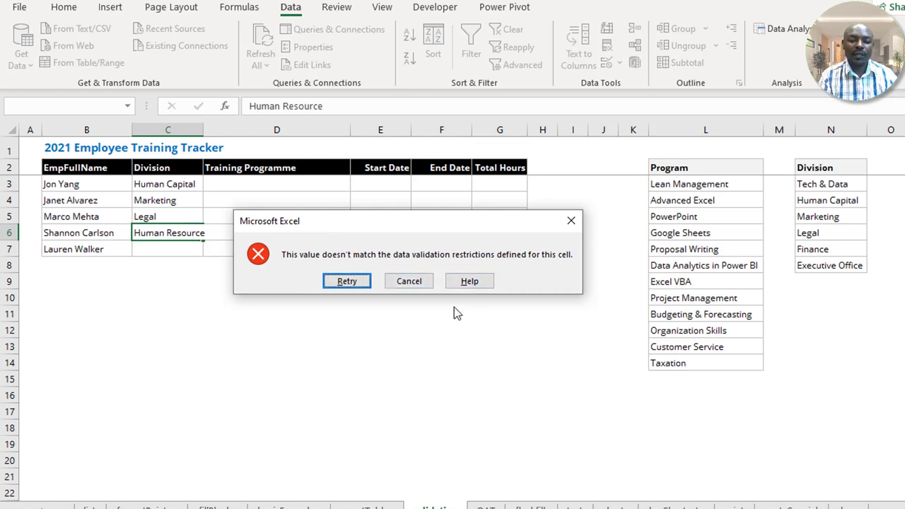
{"action": "left_click", "coordinate": [408, 282]}
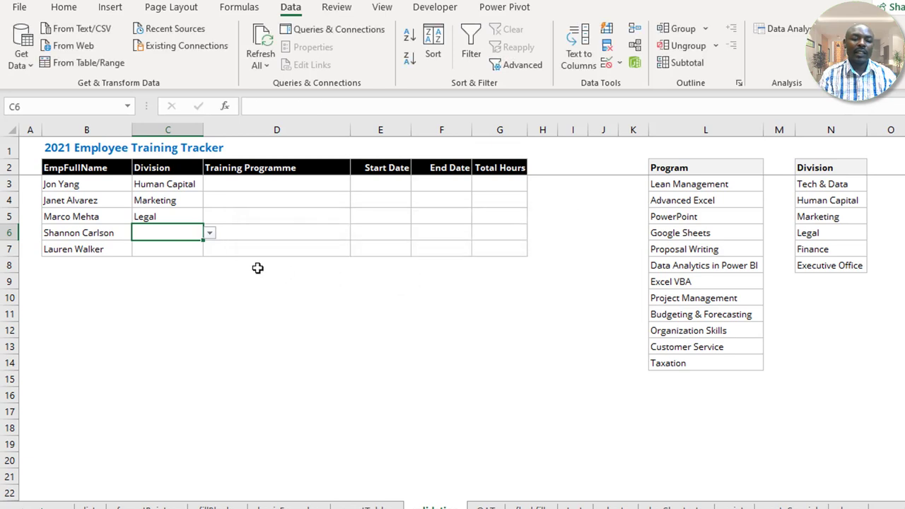
Choose Legal as the Division in C6 and Executive Office in C7 from their drop-down lists
{"action": "left_click", "coordinate": [210, 232]}
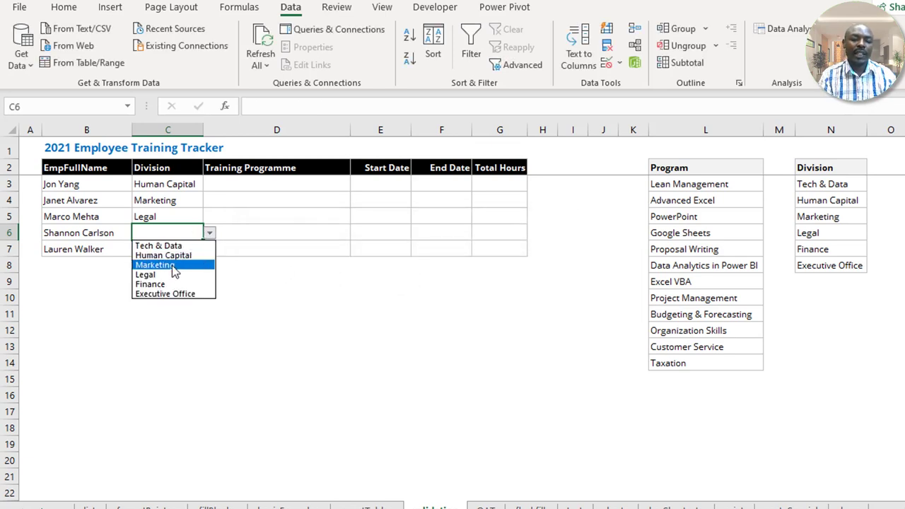
{"action": "left_click", "coordinate": [174, 275]}
{"action": "left_click", "coordinate": [174, 249]}
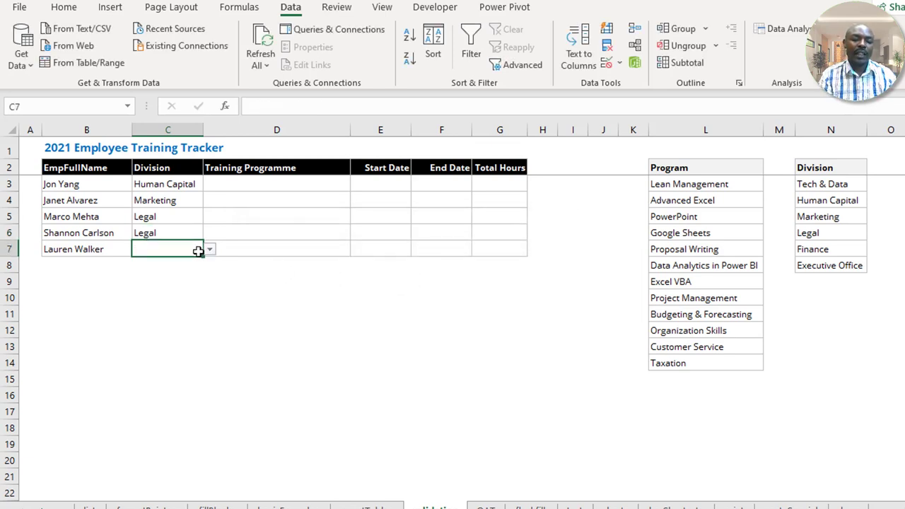
{"action": "left_click", "coordinate": [210, 249]}
{"action": "left_click", "coordinate": [189, 311]}
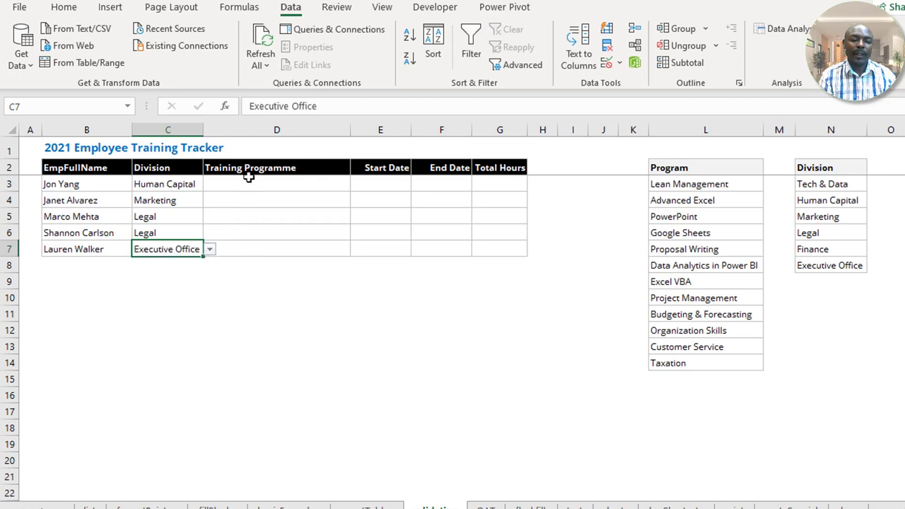
{"action": "left_click", "coordinate": [248, 183]}
{"action": "left_click_drag", "start_coordinate": [317, 174], "coordinate": [285, 247]}
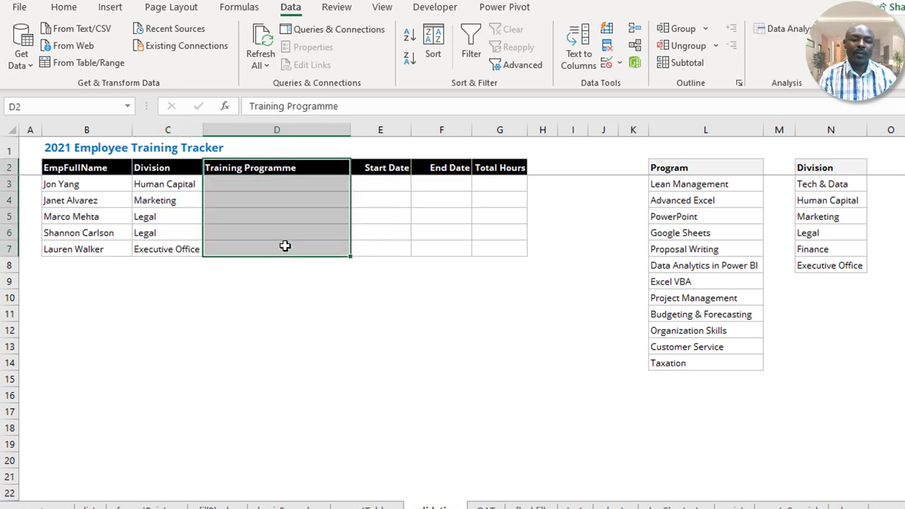
{"action": "left_click", "coordinate": [298, 190]}
{"action": "left_click_drag", "start_coordinate": [298, 190], "coordinate": [297, 220]}
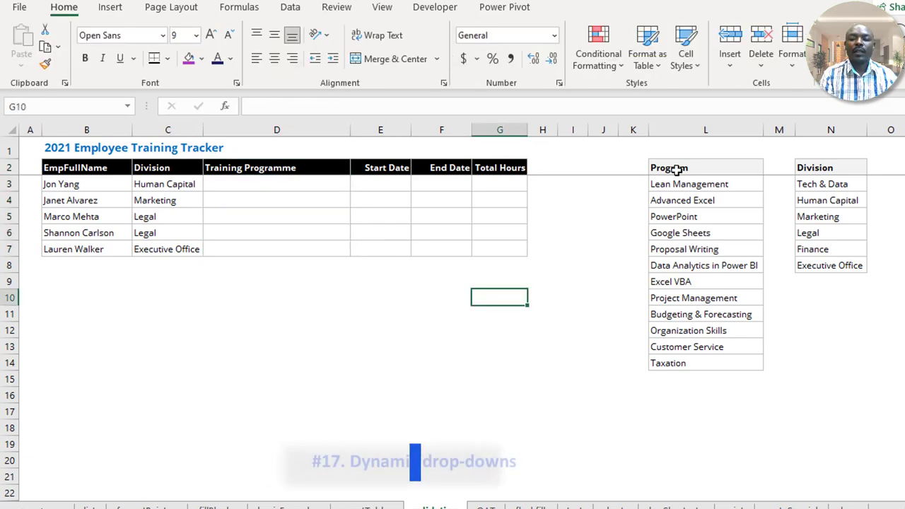
Convert the Program list in L2:L14 into an Excel table with headers
{"action": "left_click_drag", "start_coordinate": [669, 174], "coordinate": [674, 357]}
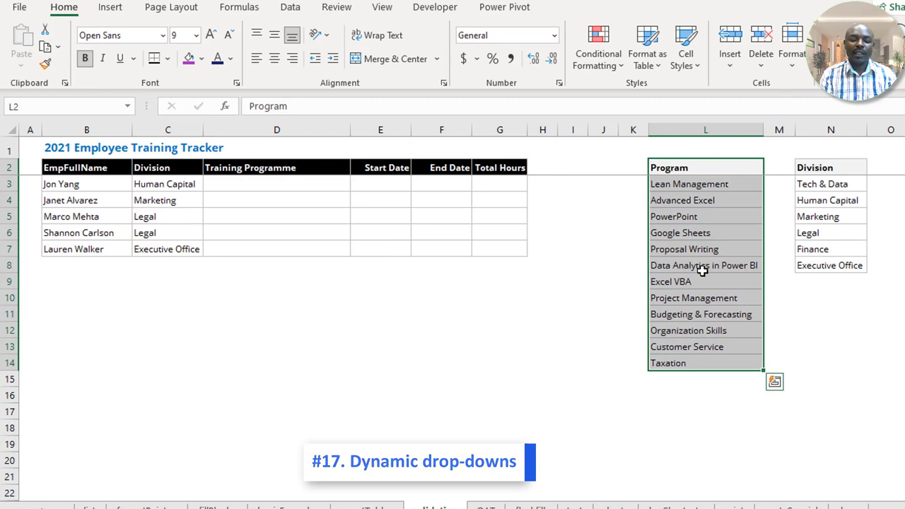
{"action": "key", "text": "ctrl+t"}
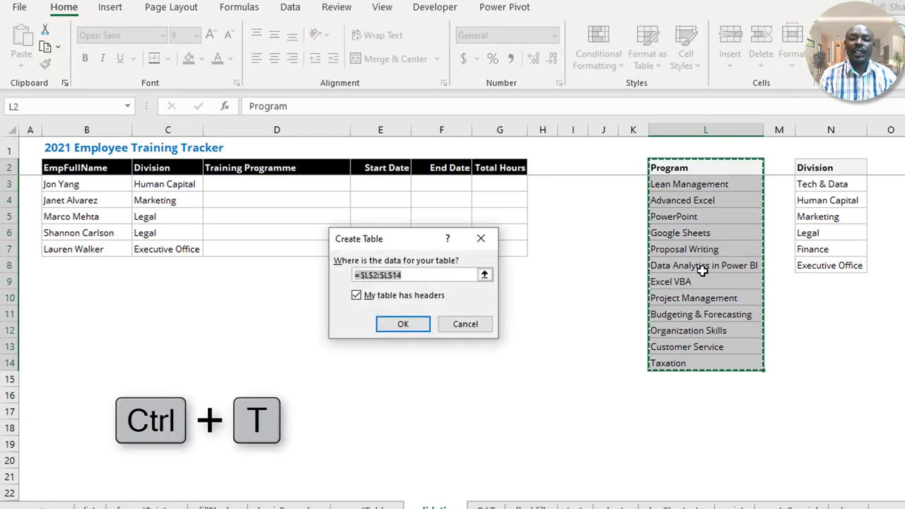
{"action": "key", "text": "Return"}
Examine the Program table's header, entries and table design options
{"action": "left_click", "coordinate": [726, 217]}
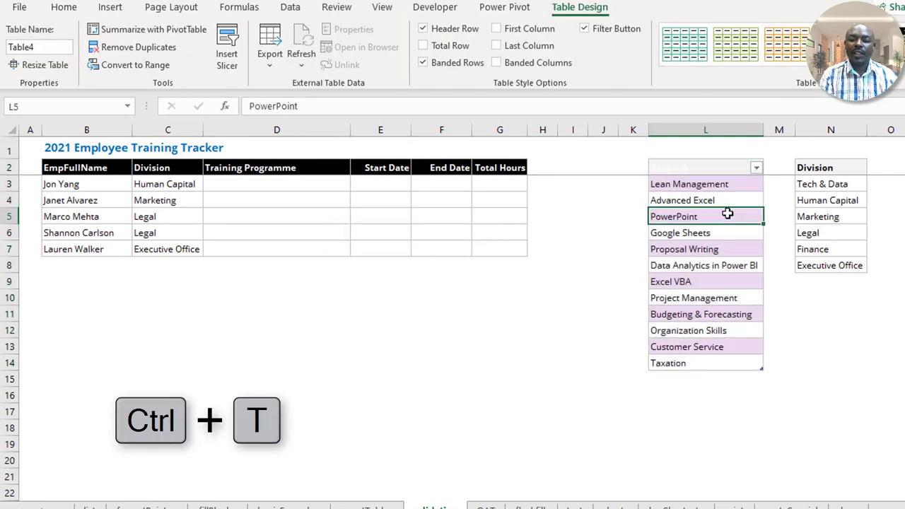
{"action": "left_click", "coordinate": [697, 170]}
{"action": "left_click", "coordinate": [689, 227]}
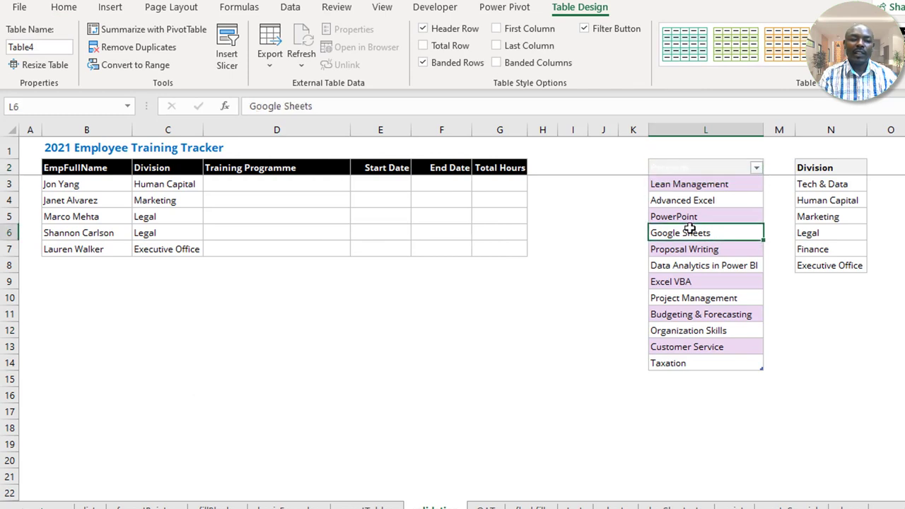
{"action": "left_click", "coordinate": [688, 169]}
{"action": "left_click", "coordinate": [689, 233]}
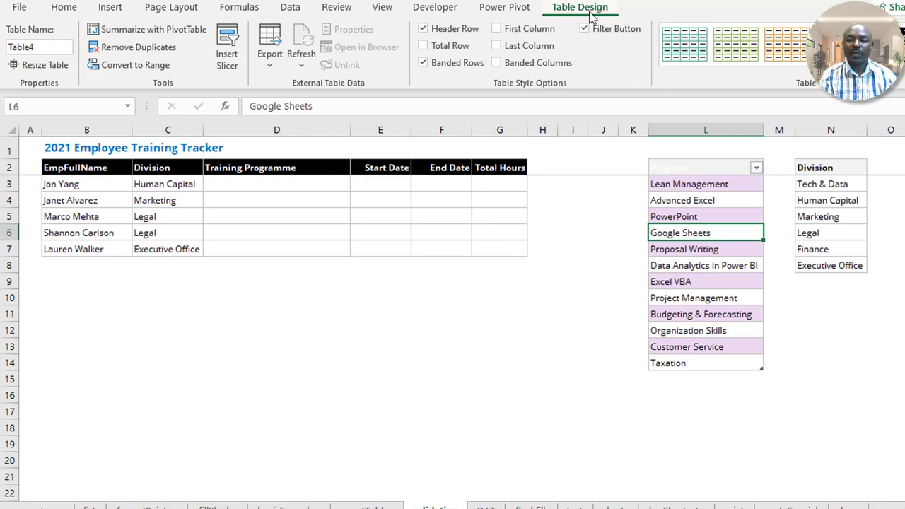
{"action": "left_click", "coordinate": [601, 201]}
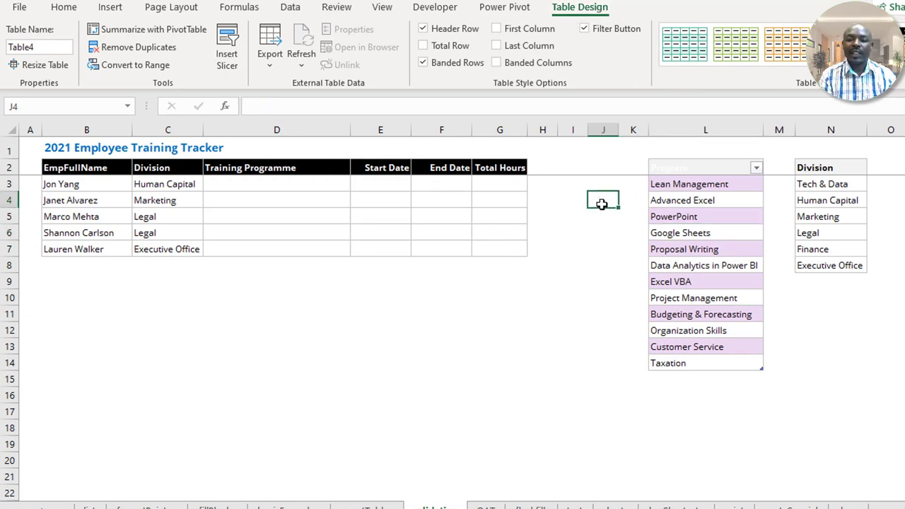
{"action": "left_click", "coordinate": [690, 265]}
{"action": "left_click", "coordinate": [380, 297]}
Apply List data validation to the Training Programme cells D3:D7, using the program names in =$L$3:$L$14 as the source
{"action": "left_click_drag", "start_coordinate": [295, 190], "coordinate": [292, 248]}
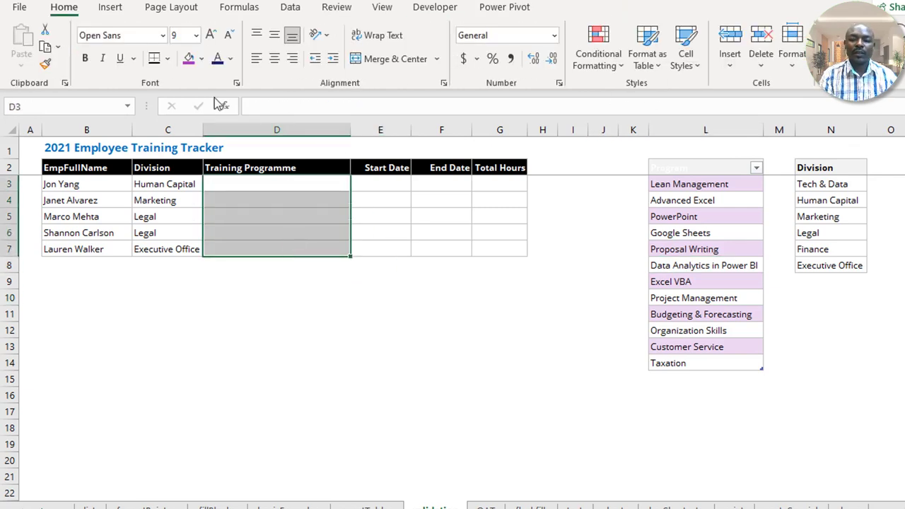
{"action": "left_click", "coordinate": [294, 11]}
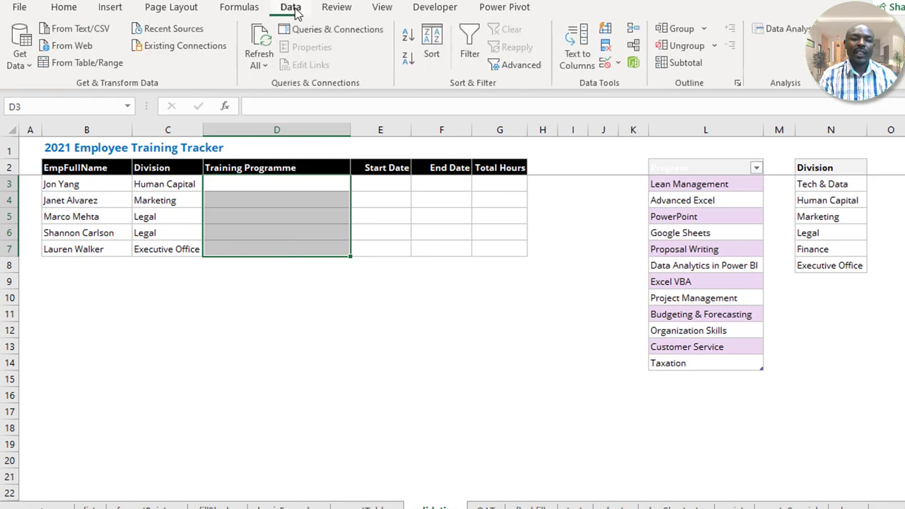
{"action": "left_click", "coordinate": [606, 65]}
{"action": "left_click", "coordinate": [325, 251]}
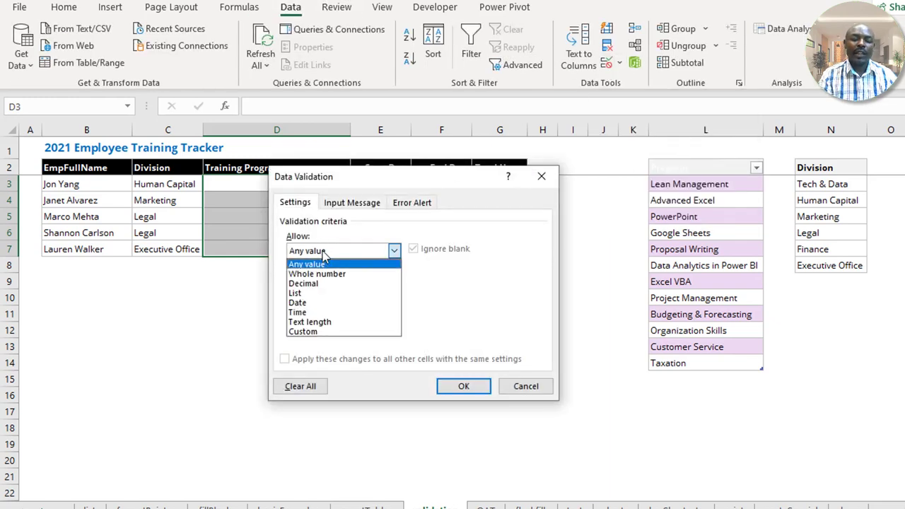
{"action": "left_click", "coordinate": [308, 295]}
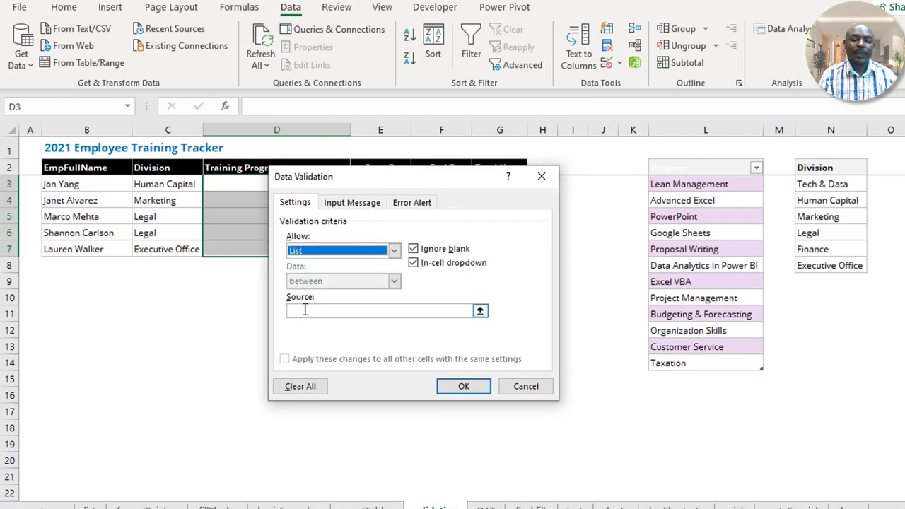
{"action": "left_click_drag", "start_coordinate": [407, 182], "coordinate": [468, 186]}
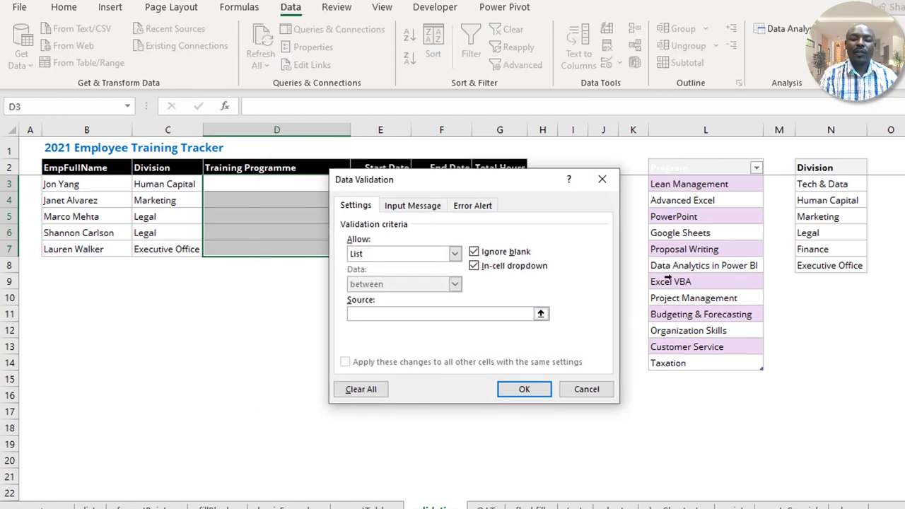
{"action": "left_click_drag", "start_coordinate": [696, 189], "coordinate": [697, 358]}
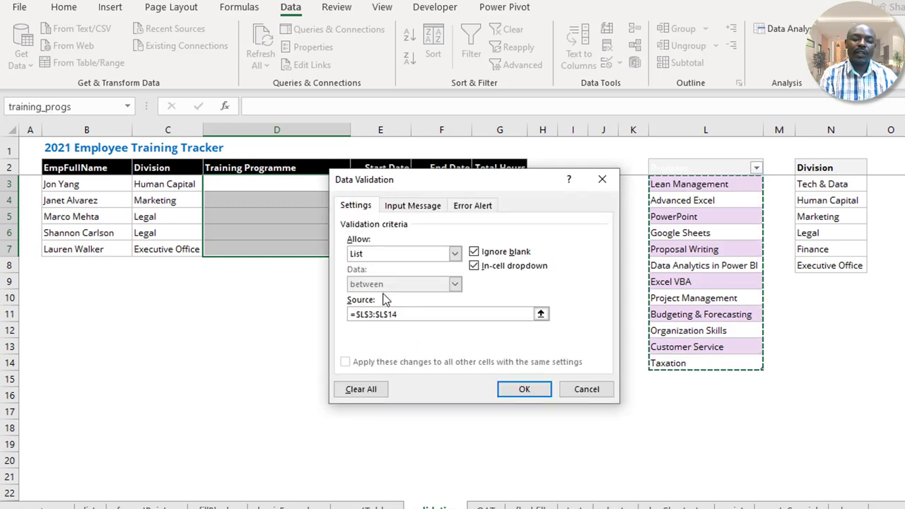
{"action": "left_click", "coordinate": [522, 388]}
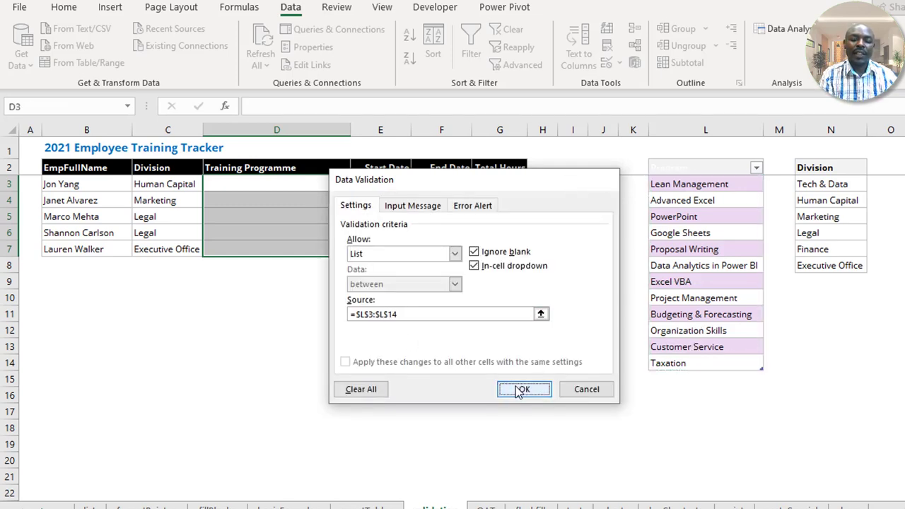
Use the drop-down lists to set the Training Programme to PowerPoint in D4, Data Analytics in Power BI in D3 and Advanced Excel in D6
{"action": "left_click", "coordinate": [394, 249]}
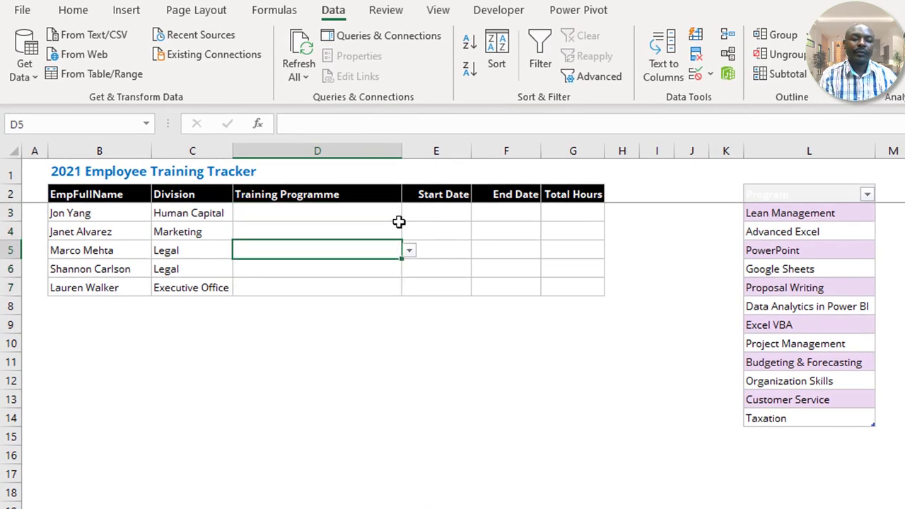
{"action": "left_click", "coordinate": [398, 231]}
{"action": "left_click", "coordinate": [409, 236]}
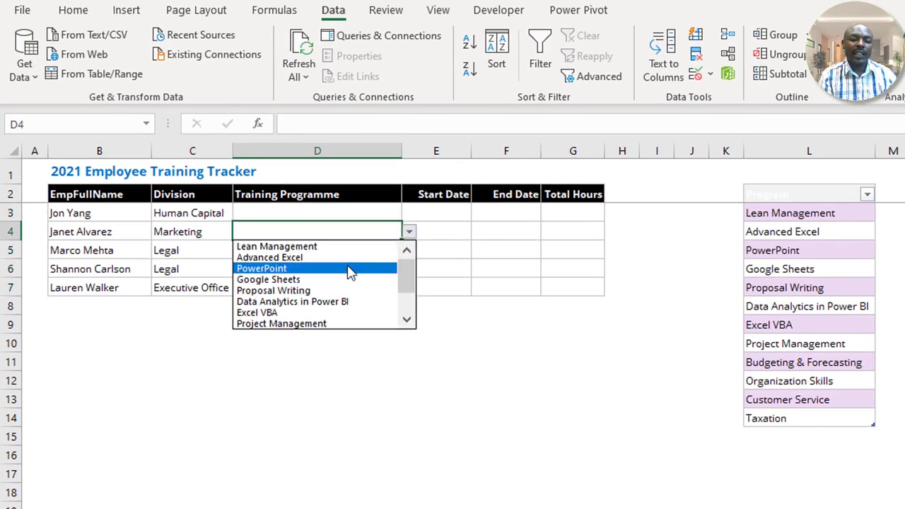
{"action": "left_click", "coordinate": [349, 269]}
{"action": "left_click", "coordinate": [352, 217]}
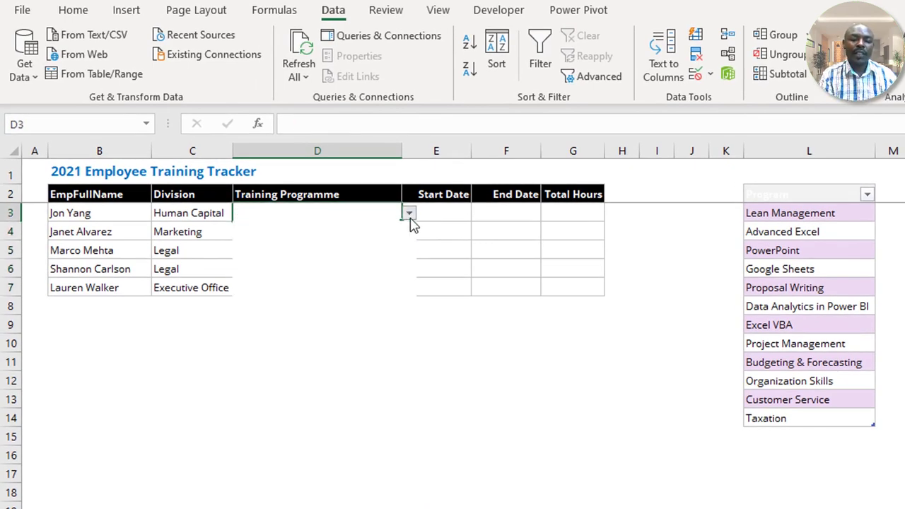
{"action": "left_click", "coordinate": [410, 215]}
{"action": "left_click", "coordinate": [357, 288]}
{"action": "left_click", "coordinate": [342, 263]}
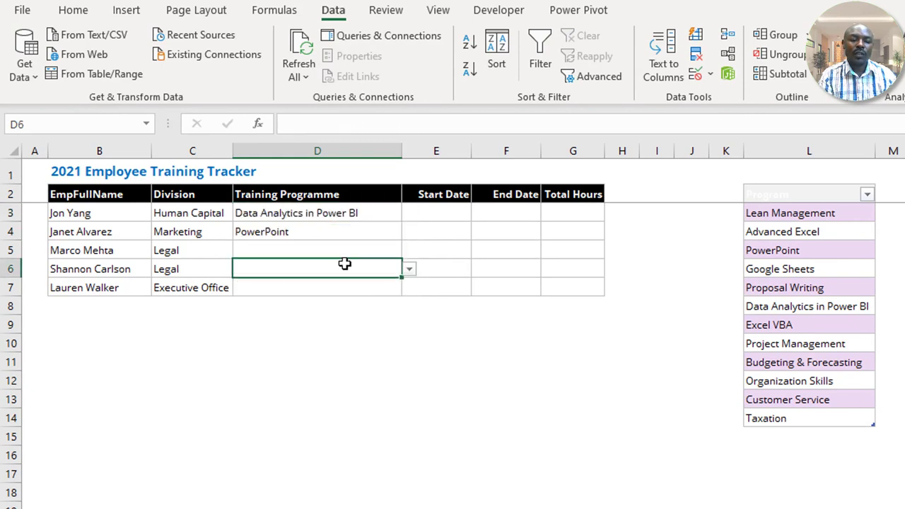
{"action": "left_click", "coordinate": [409, 270]}
{"action": "left_click", "coordinate": [347, 294]}
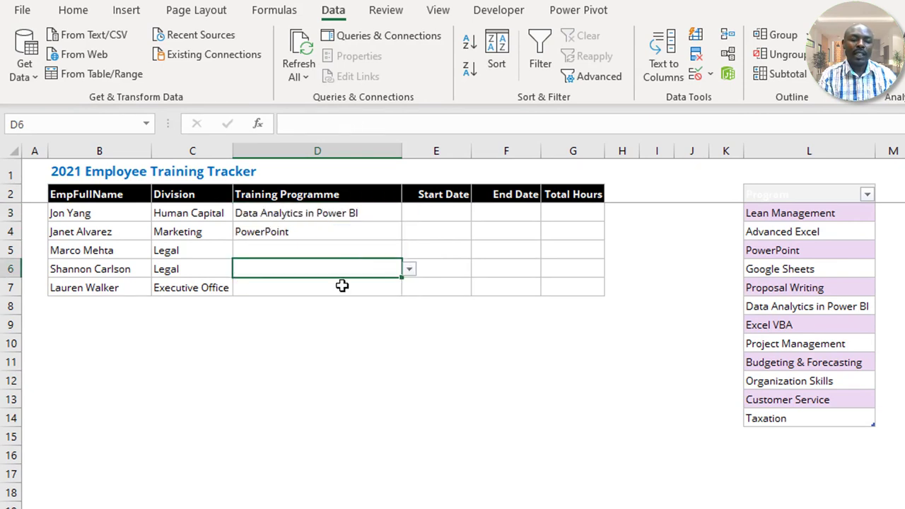
Test the Training Programme validation by trying to enter the unlisted value Excel in D5, and discard the entry
{"action": "left_click", "coordinate": [327, 249]}
{"action": "type", "text": "Excel"}
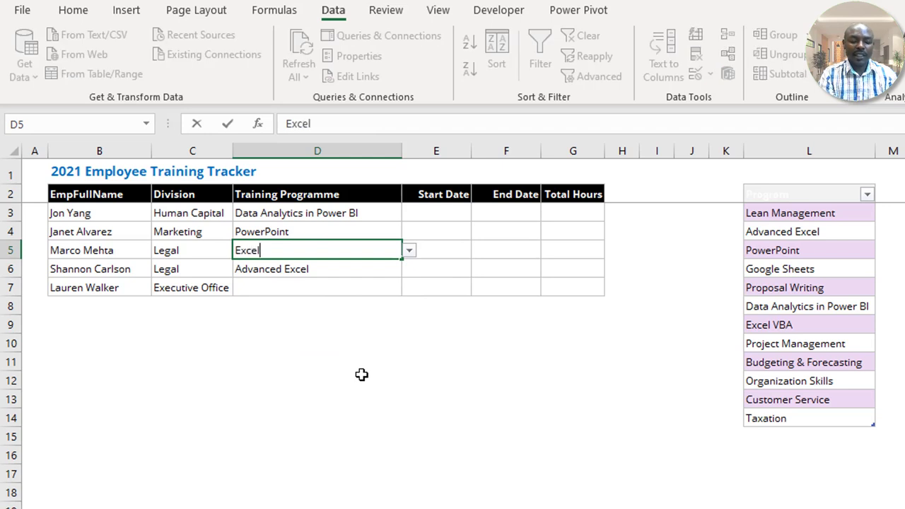
{"action": "key", "text": "Return"}
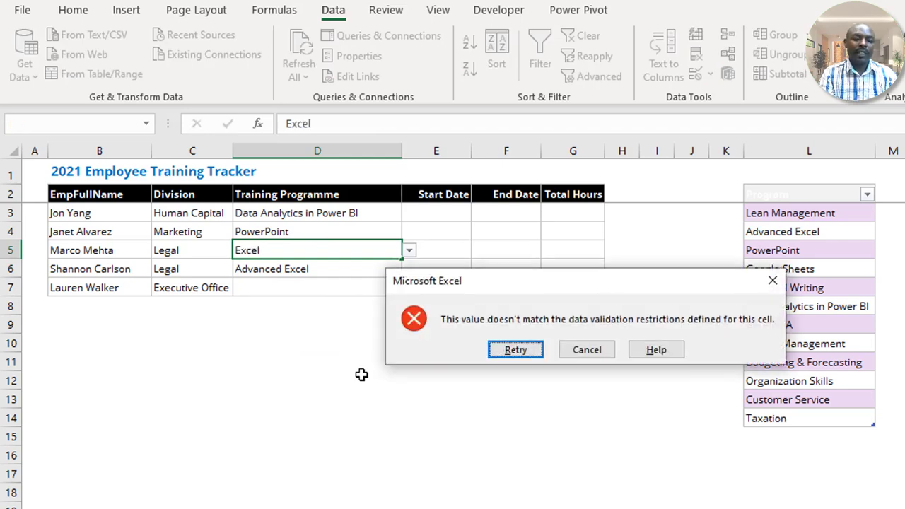
{"action": "left_click", "coordinate": [587, 351]}
{"action": "left_click", "coordinate": [302, 320]}
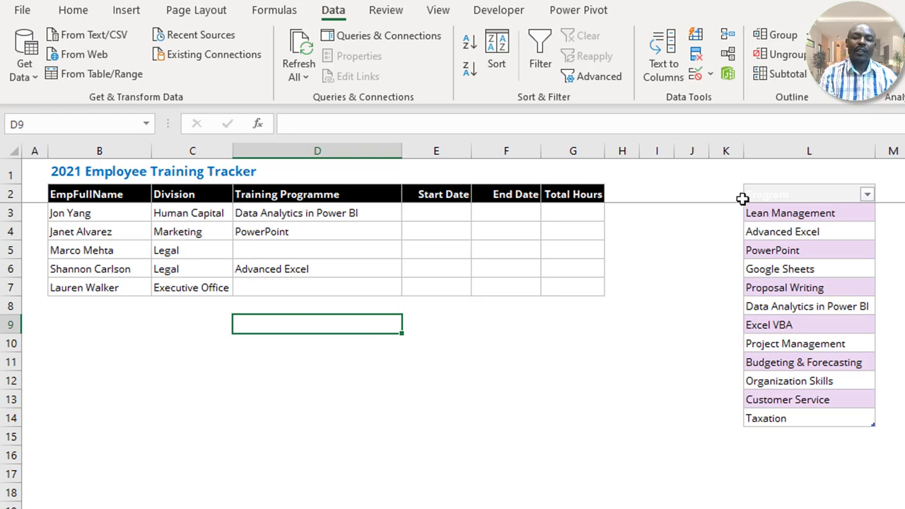
Add Google Docs as a new entry in L15, directly below Taxation in the Program table
{"action": "left_click_drag", "start_coordinate": [801, 214], "coordinate": [798, 400]}
{"action": "left_click", "coordinate": [797, 379]}
{"action": "left_click", "coordinate": [789, 437]}
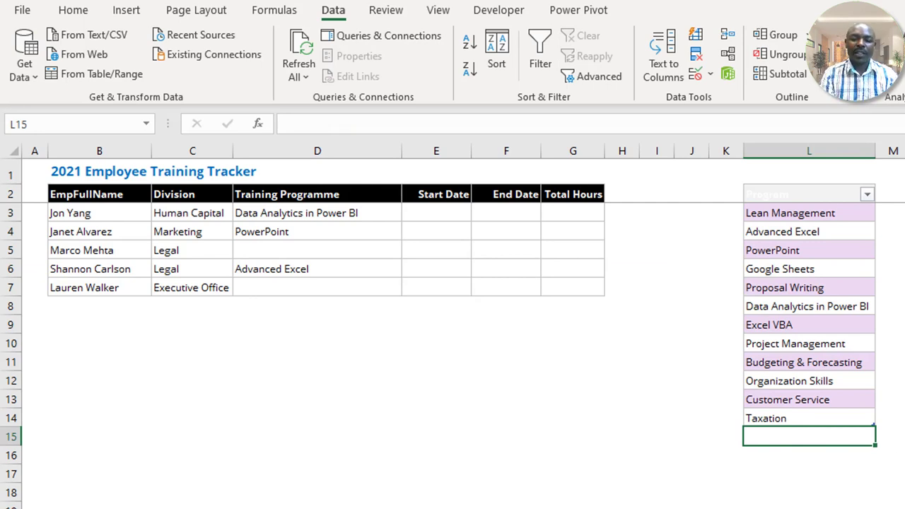
{"action": "type", "text": "Google "}
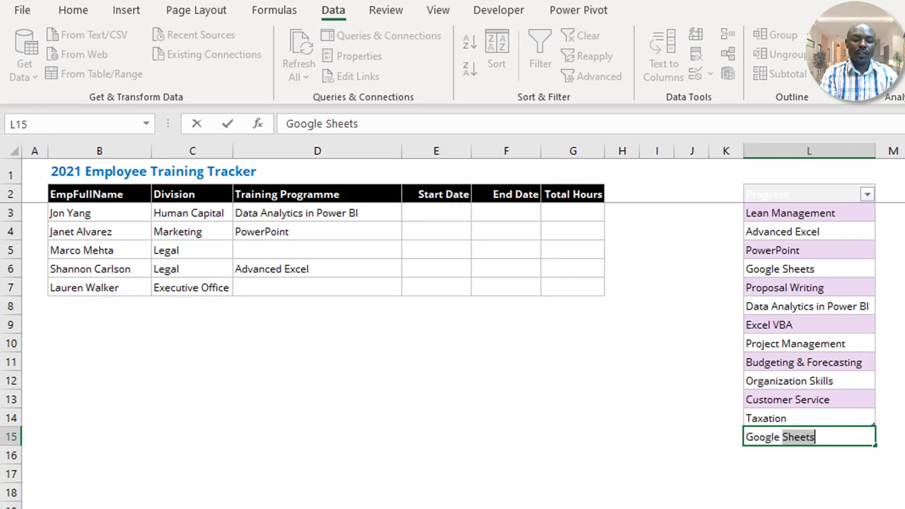
{"action": "type", "text": "Docs"}
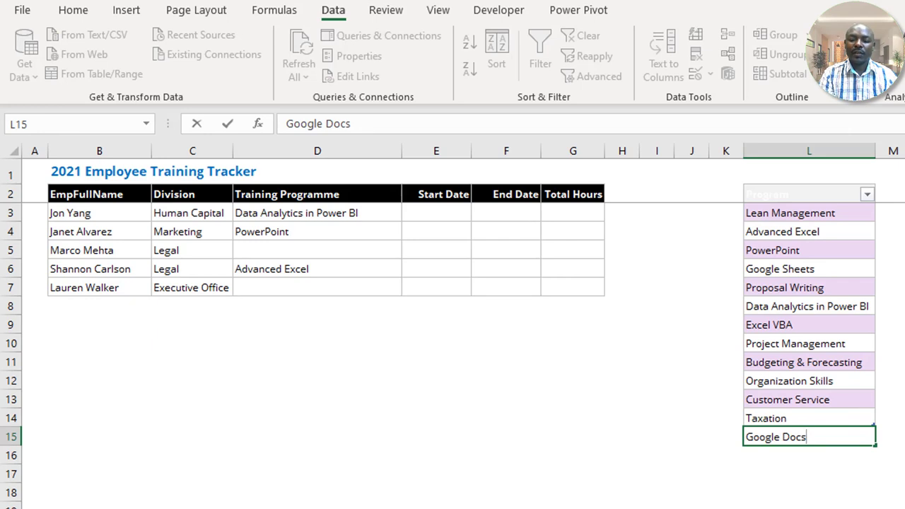
{"action": "key", "text": "Return"}
{"action": "left_click", "coordinate": [897, 440]}
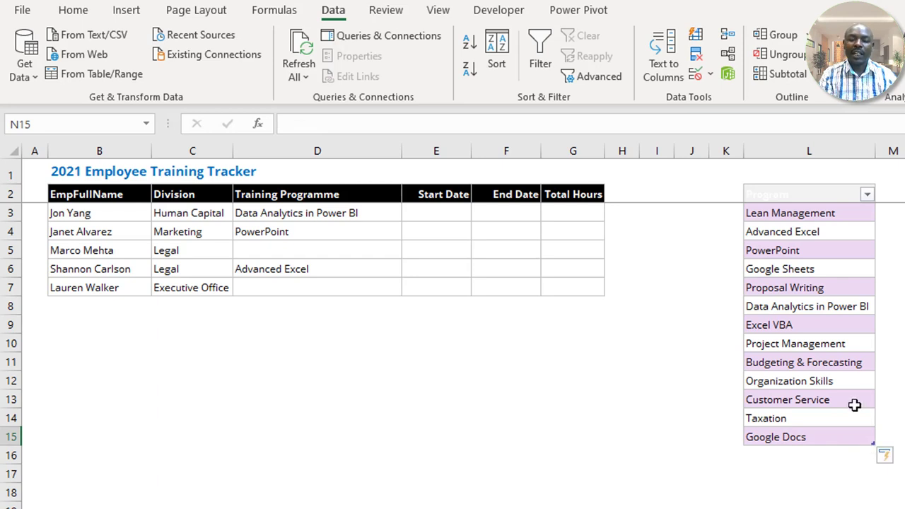
Set the Training Programme in D5 to Google Docs from the drop-down list
{"action": "left_click", "coordinate": [365, 252]}
{"action": "left_click", "coordinate": [410, 251]}
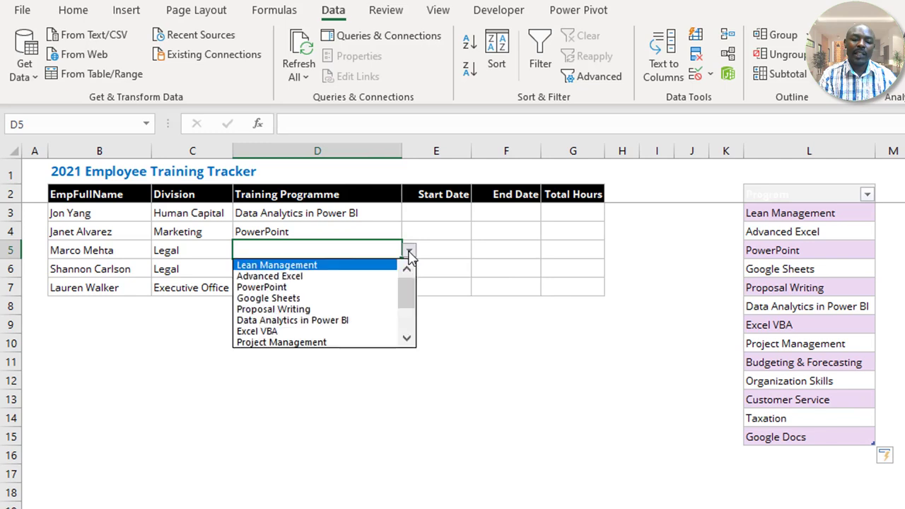
{"action": "left_click_drag", "start_coordinate": [404, 293], "coordinate": [403, 313]}
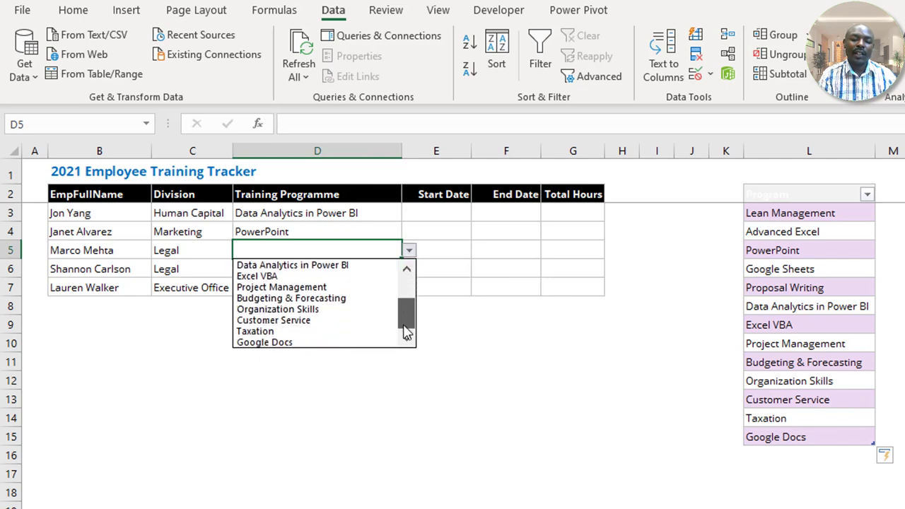
{"action": "left_click", "coordinate": [298, 342]}
Add Branding and grooming as a new entry in L16, directly below Google Docs in the Program table
{"action": "left_click", "coordinate": [810, 455]}
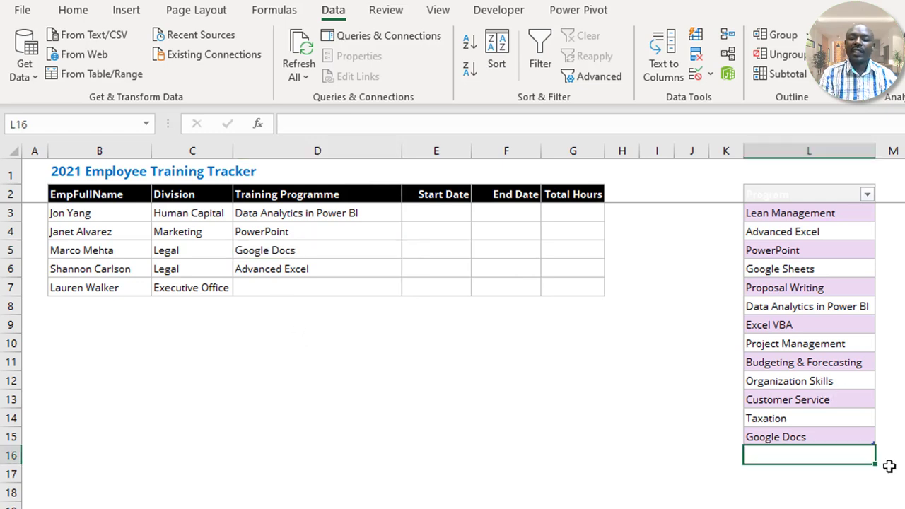
{"action": "left_click", "coordinate": [347, 285]}
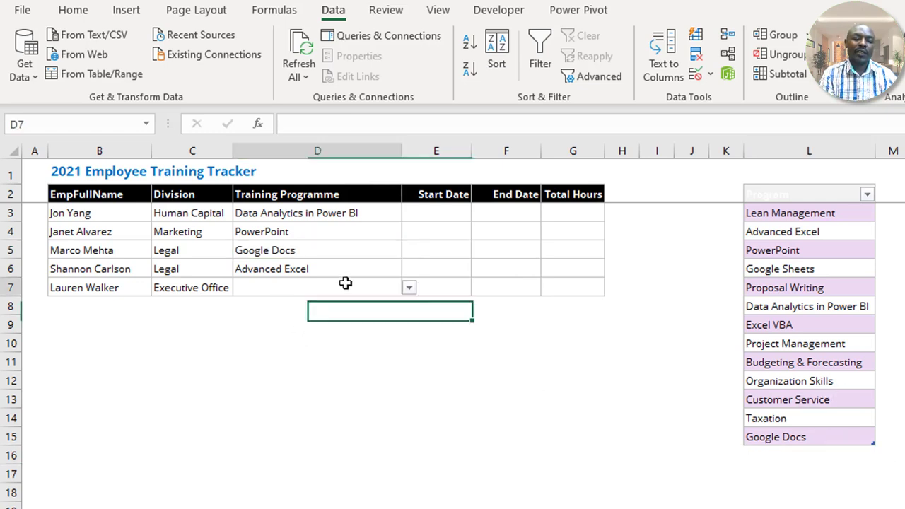
{"action": "left_click", "coordinate": [813, 456]}
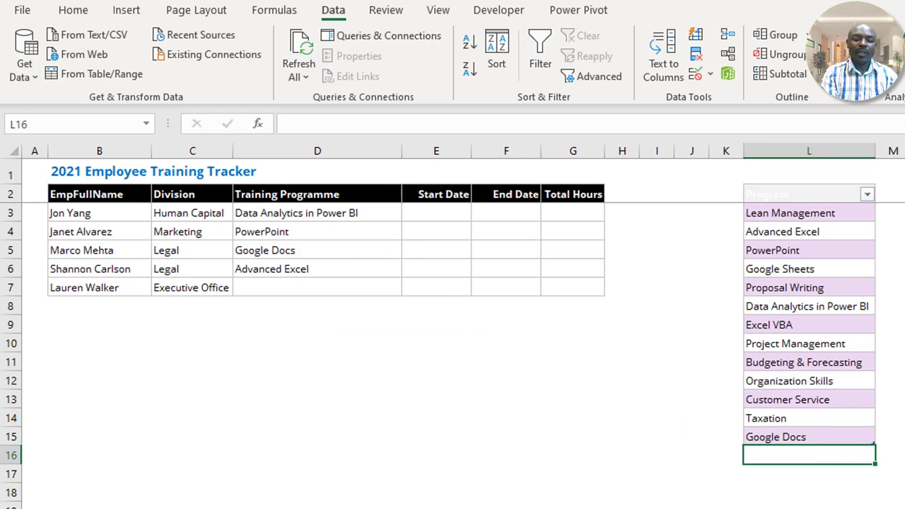
{"action": "type", "text": "Branding an"}
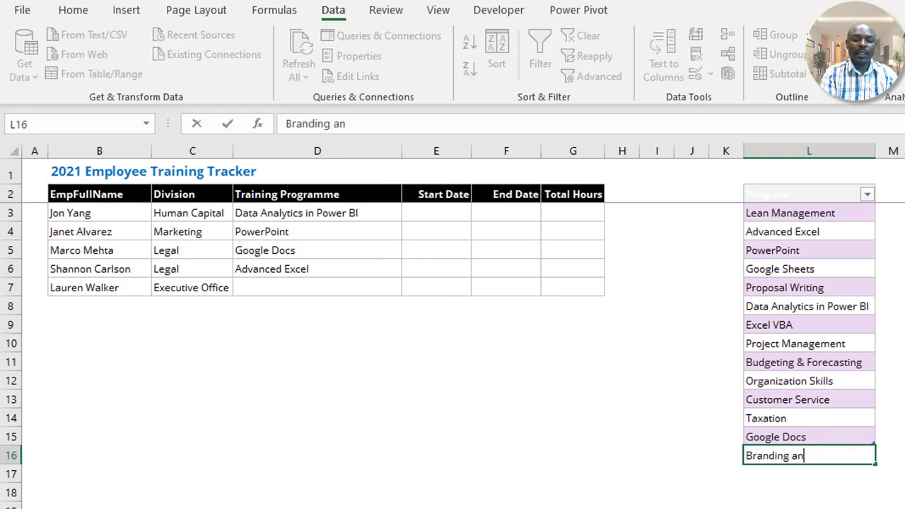
{"action": "type", "text": "d grooming"}
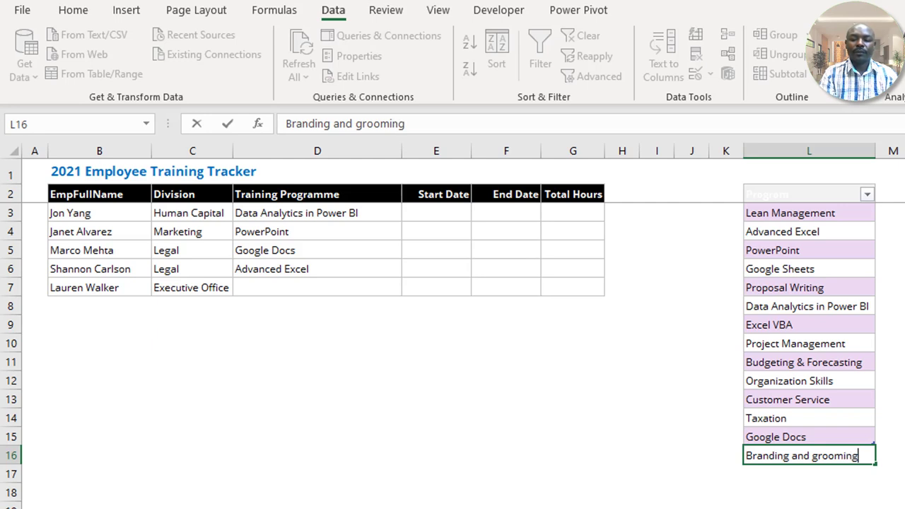
{"action": "key", "text": "Return"}
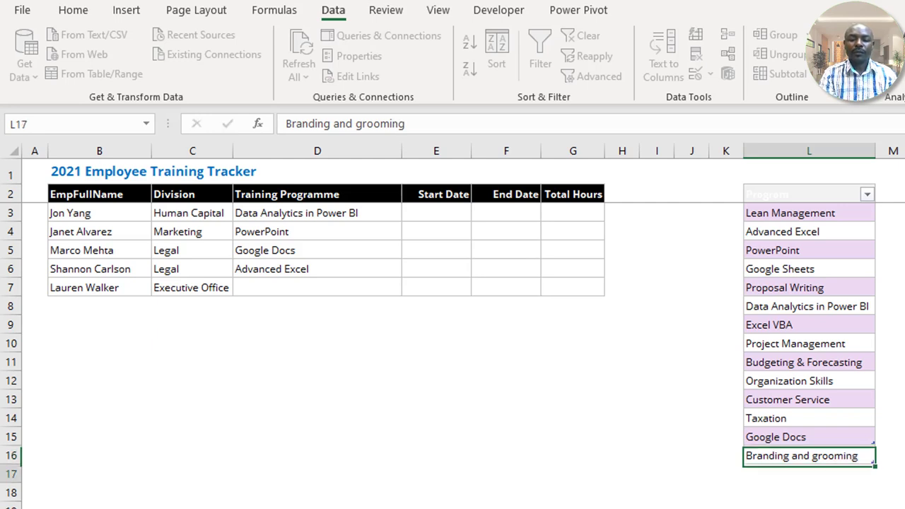
Set the Training Programme in D7 to Branding and grooming from the drop-down list
{"action": "left_click", "coordinate": [356, 292]}
{"action": "left_click", "coordinate": [409, 290]}
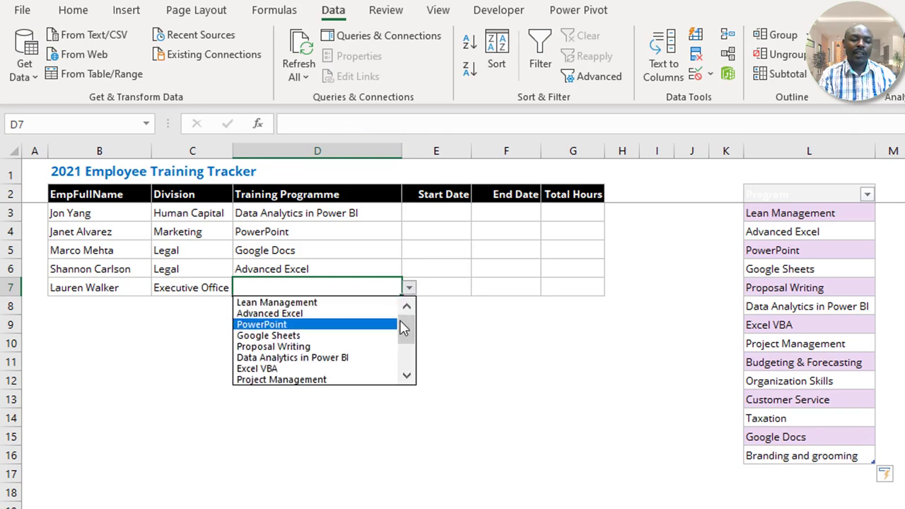
{"action": "left_click_drag", "start_coordinate": [406, 325], "coordinate": [404, 347]}
{"action": "left_click", "coordinate": [357, 381]}
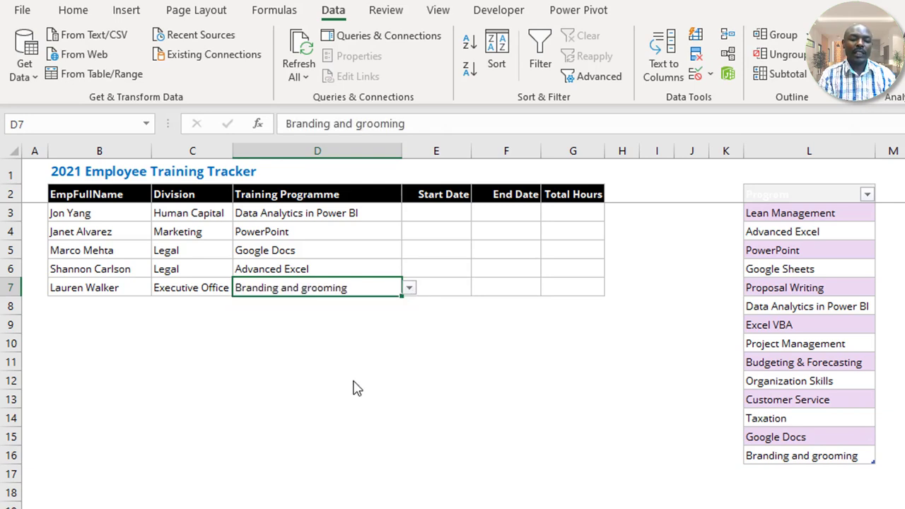
{"action": "left_click", "coordinate": [478, 356]}
{"action": "left_click_drag", "start_coordinate": [802, 193], "coordinate": [411, 411]}
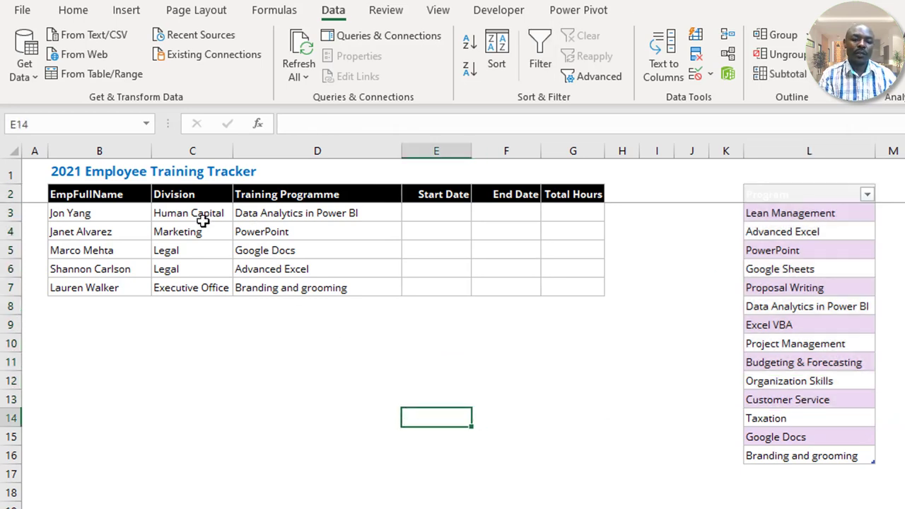
{"action": "left_click_drag", "start_coordinate": [202, 216], "coordinate": [297, 287]}
{"action": "left_click", "coordinate": [332, 380]}
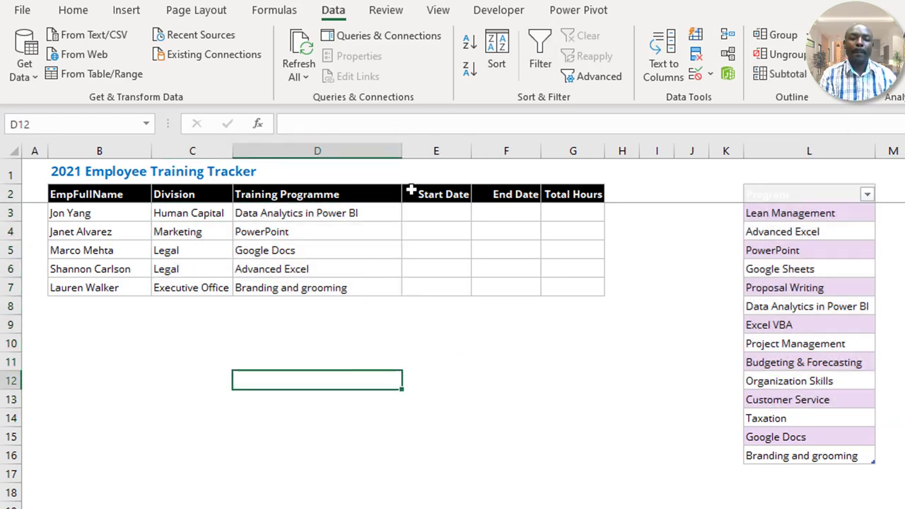
Apply Date validation to the Start Date and End Date cells E3:F7, allowing dates greater than or equal to 1/1/2021
{"action": "left_click_drag", "start_coordinate": [441, 218], "coordinate": [501, 287]}
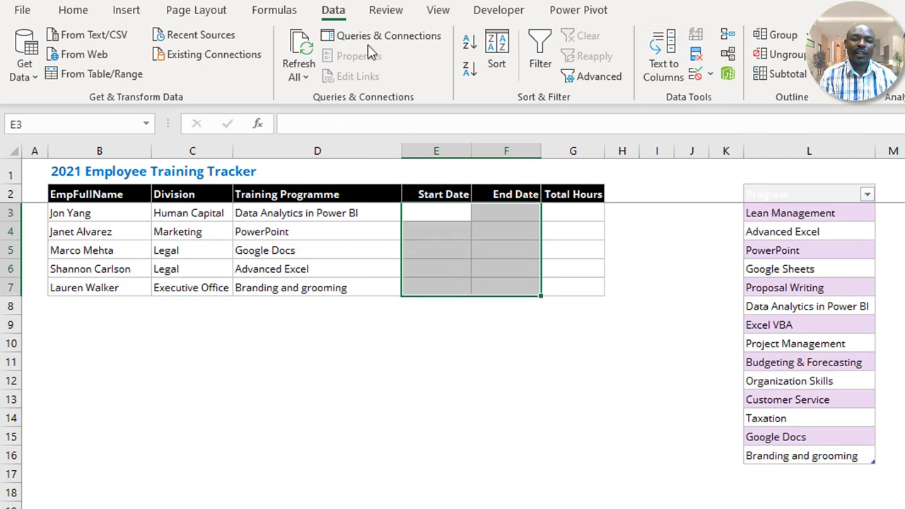
{"action": "left_click", "coordinate": [696, 74]}
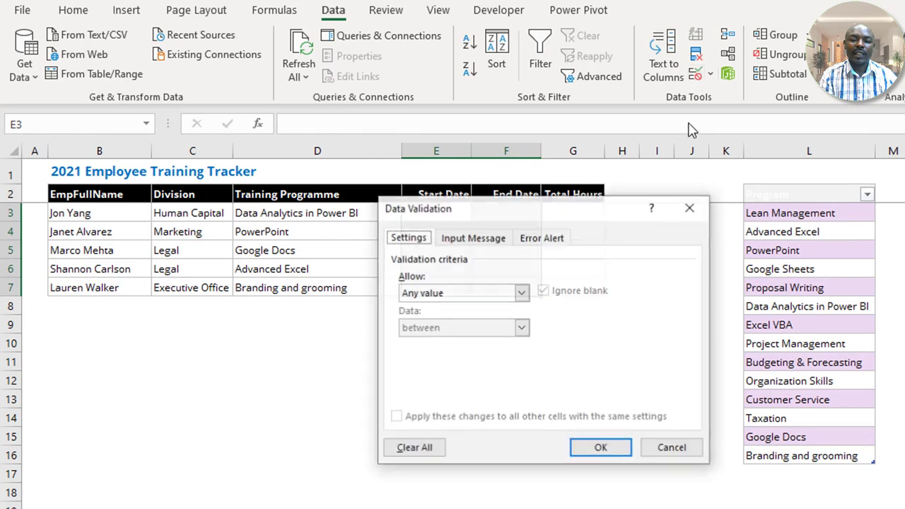
{"action": "left_click", "coordinate": [443, 293]}
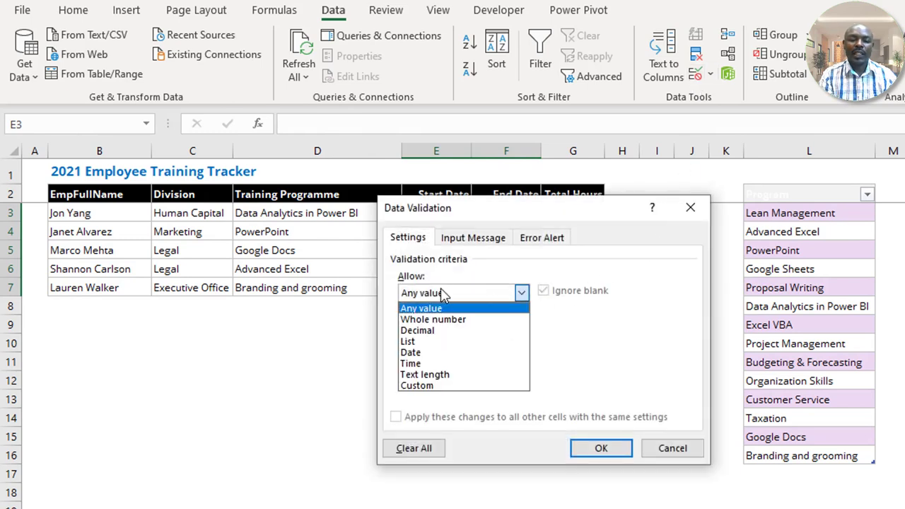
{"action": "left_click", "coordinate": [428, 352]}
{"action": "left_click", "coordinate": [457, 328]}
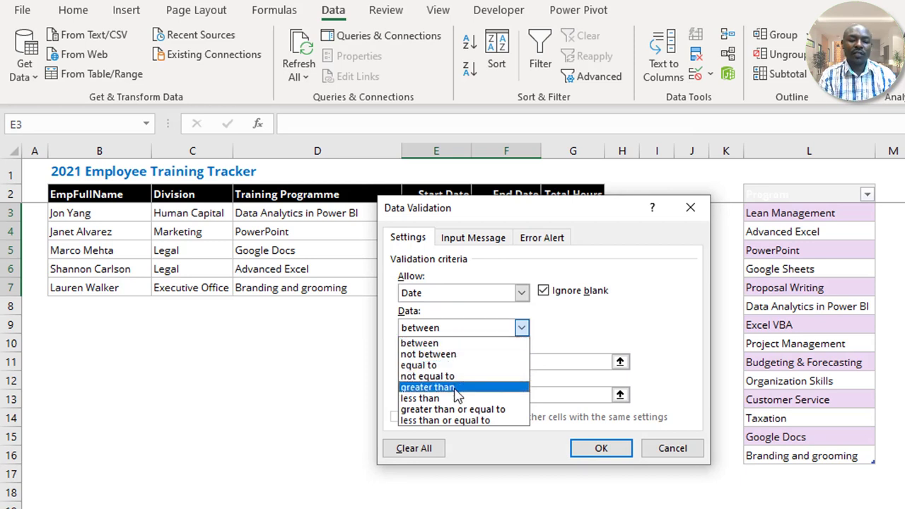
{"action": "left_click", "coordinate": [459, 413]}
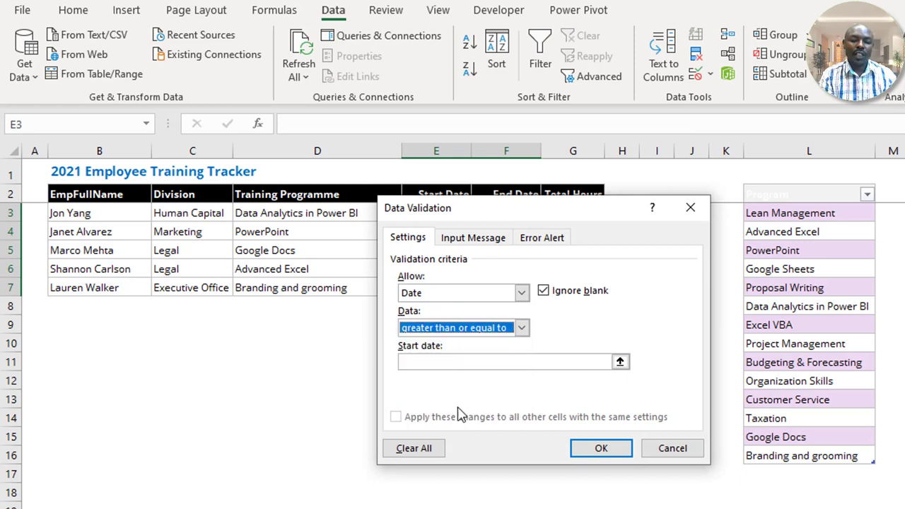
{"action": "left_click", "coordinate": [439, 362]}
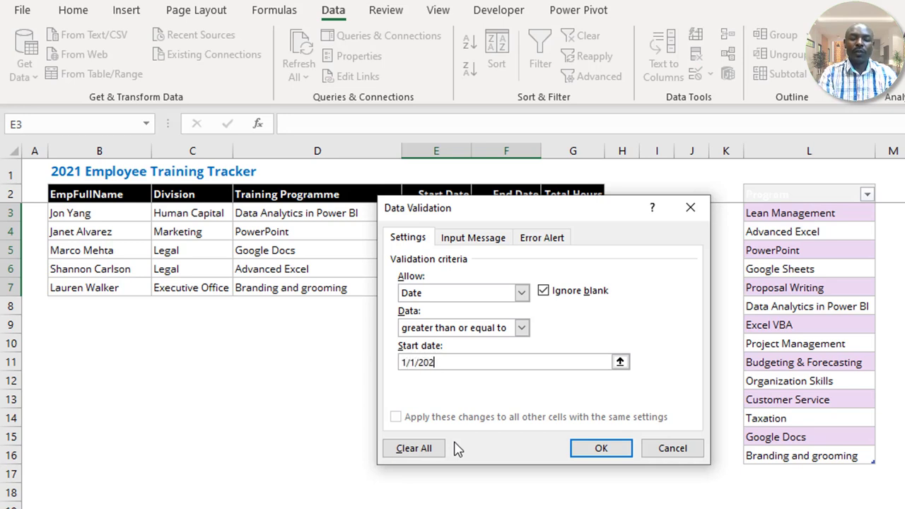
{"action": "left_click", "coordinate": [599, 448]}
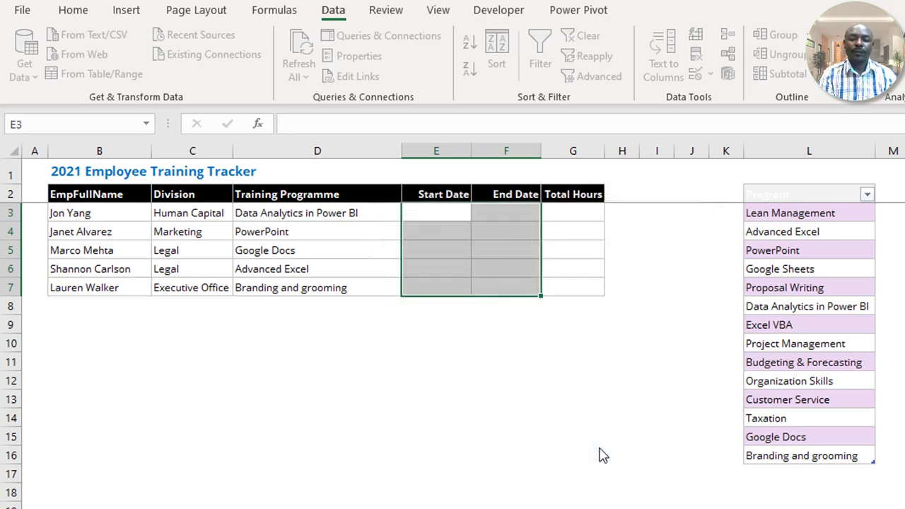
Test the date validation by trying to enter 2/12/2020 as the Start Date in E4, and discard the entry
{"action": "left_click", "coordinate": [456, 261]}
{"action": "left_click", "coordinate": [448, 230]}
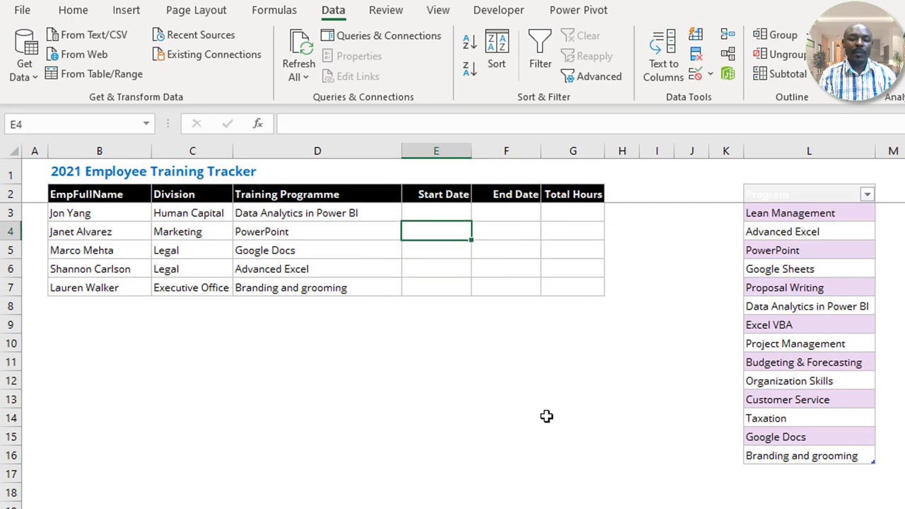
{"action": "type", "text": "2/12/2020"}
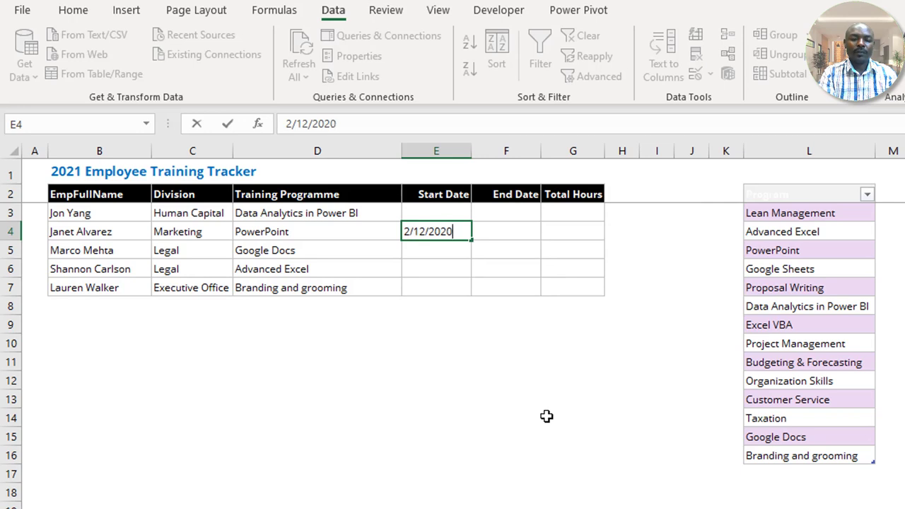
{"action": "key", "text": "Return"}
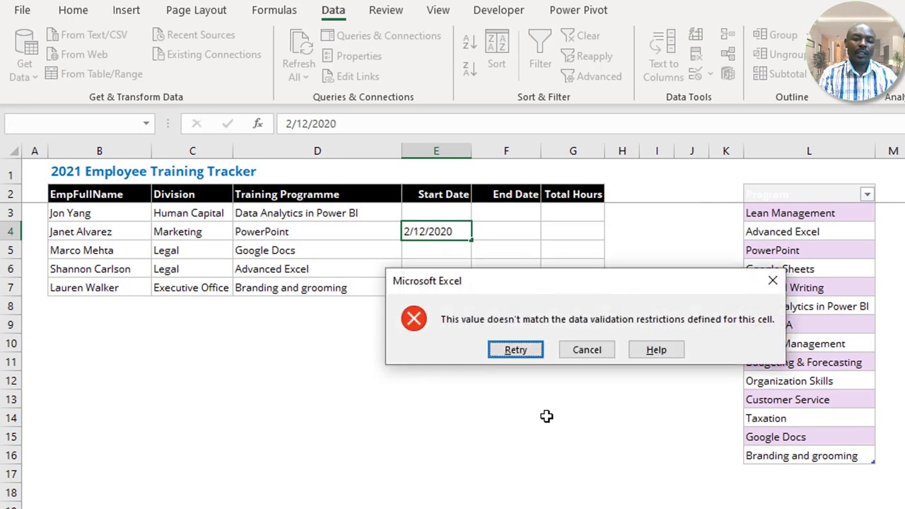
{"action": "left_click", "coordinate": [581, 357]}
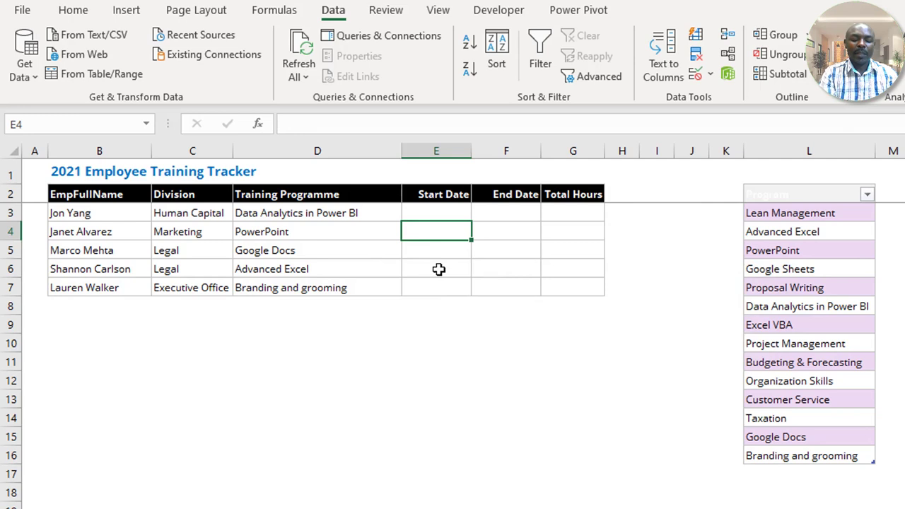
Enter 4/3/2021 as the Start Date in E4
{"action": "type", "text": "4/3/2021"}
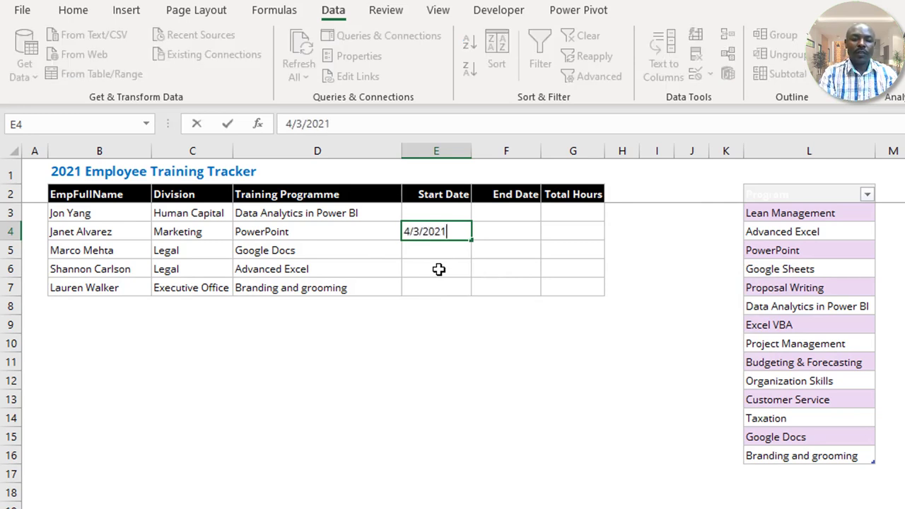
{"action": "key", "text": "Return"}
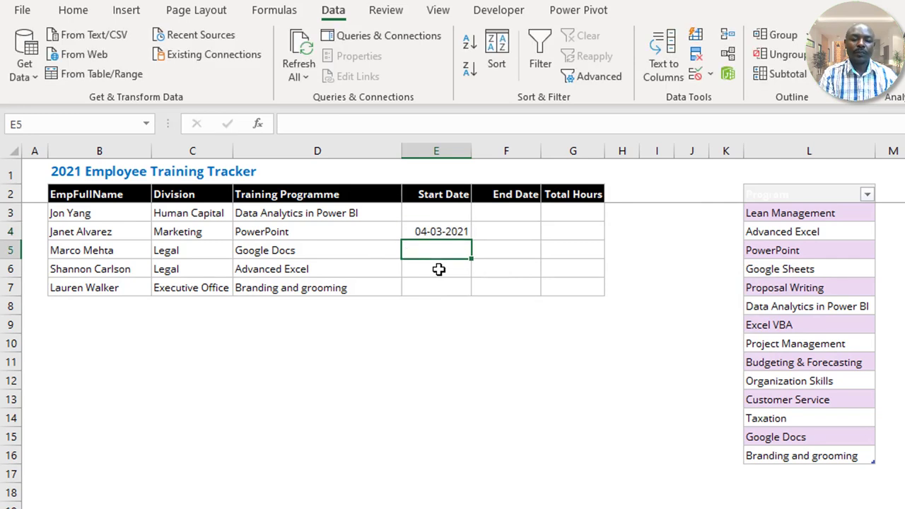
{"action": "left_click", "coordinate": [439, 233]}
{"action": "left_click", "coordinate": [504, 265]}
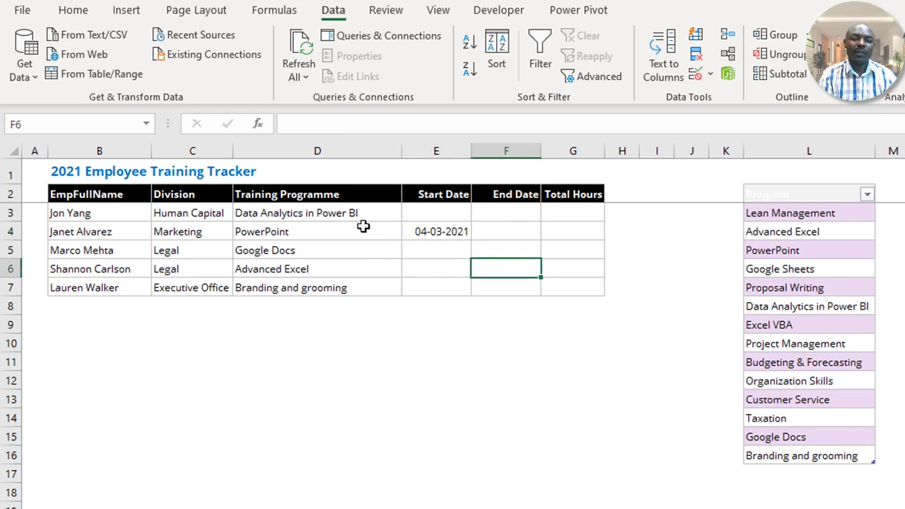
{"action": "left_click", "coordinate": [448, 236]}
{"action": "left_click", "coordinate": [375, 248]}
{"action": "left_click", "coordinate": [434, 282]}
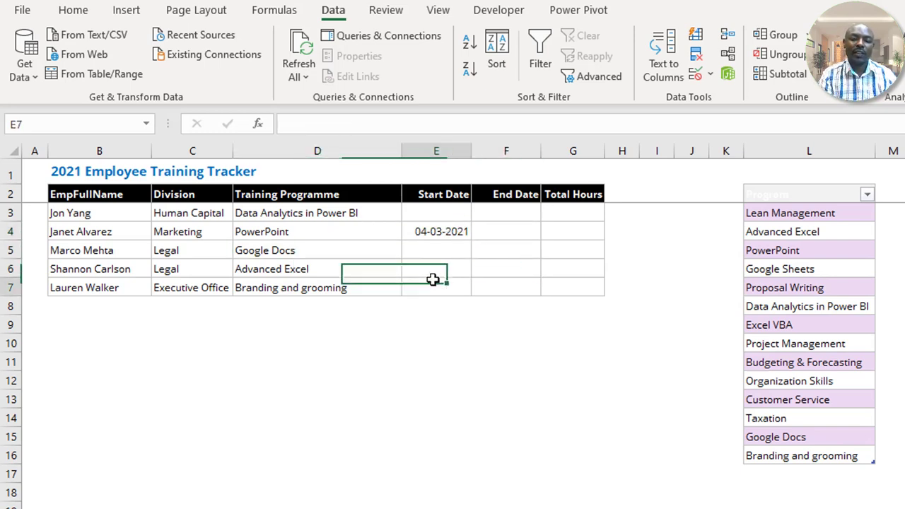
{"action": "left_click", "coordinate": [557, 342]}
{"action": "left_click", "coordinate": [379, 358]}
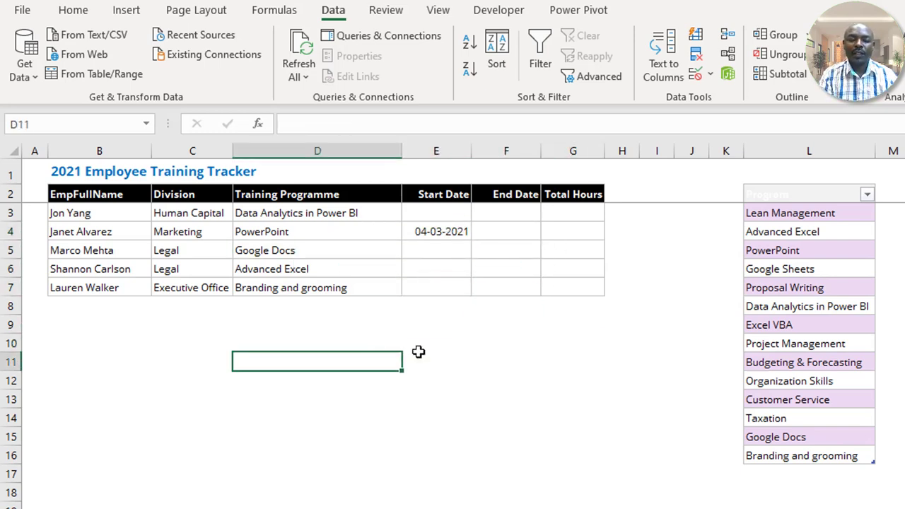
{"action": "left_click", "coordinate": [565, 398]}
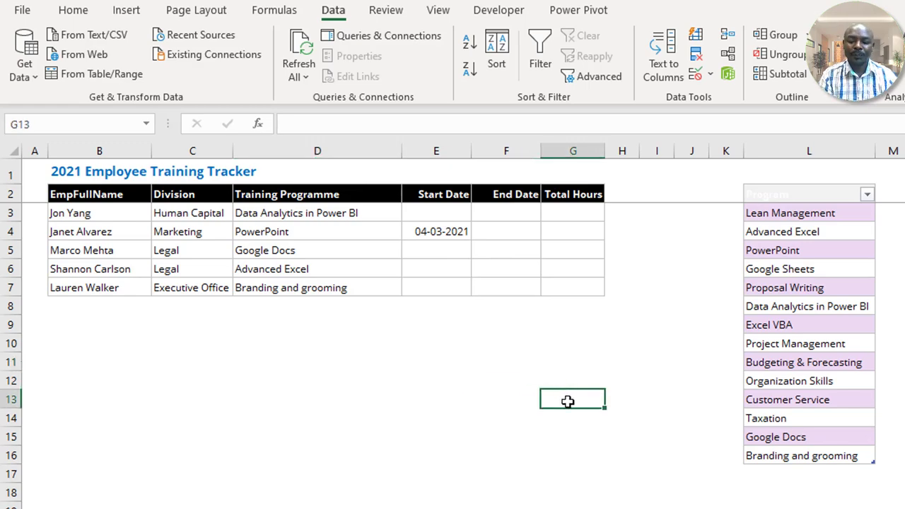
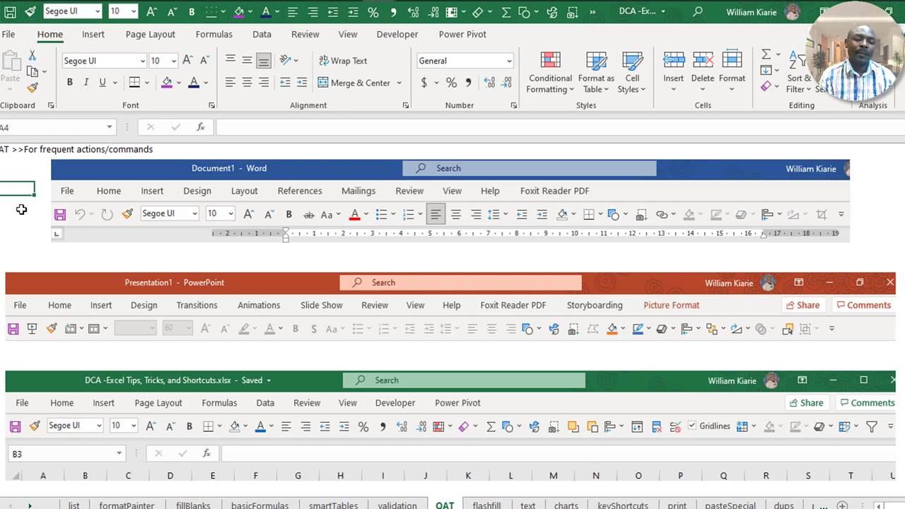
Examine the Quick Access Toolbars in the Word, PowerPoint and Excel pictures on the QAT sheet
{"action": "left_click", "coordinate": [149, 214]}
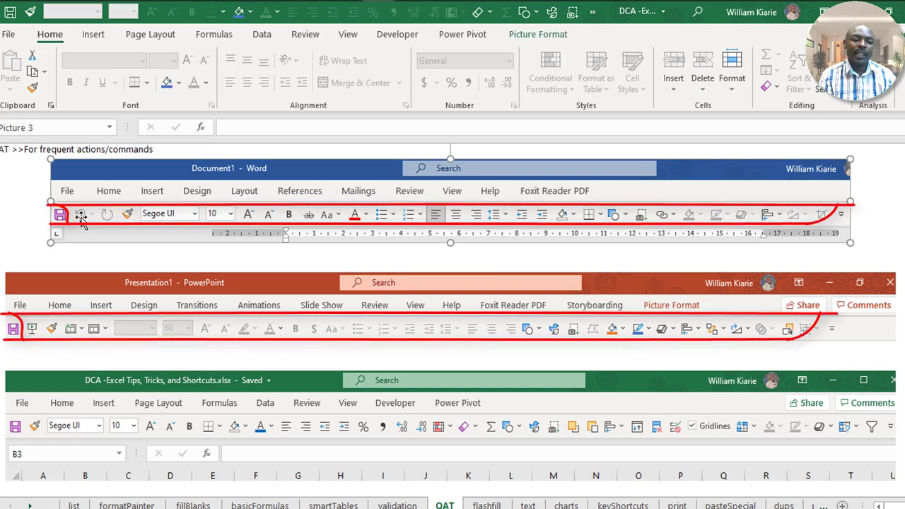
{"action": "left_click", "coordinate": [76, 304]}
{"action": "left_click", "coordinate": [85, 422]}
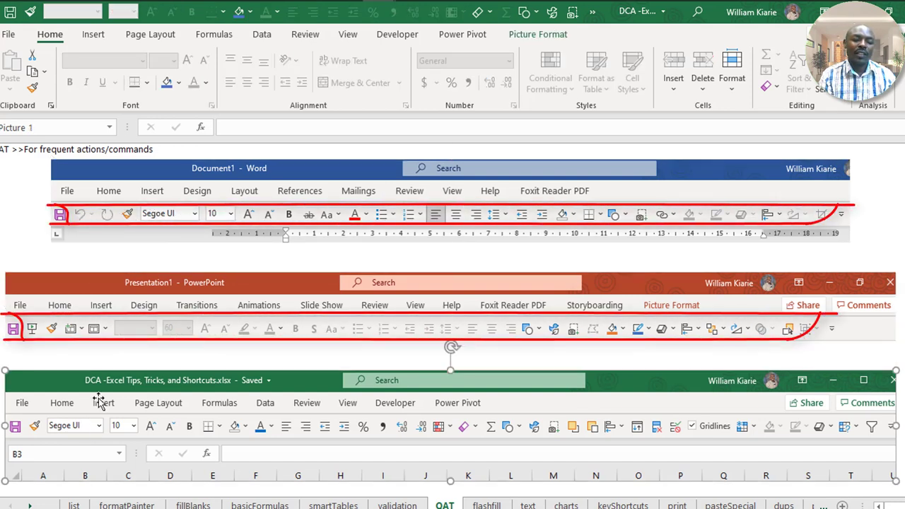
{"action": "left_click", "coordinate": [233, 173]}
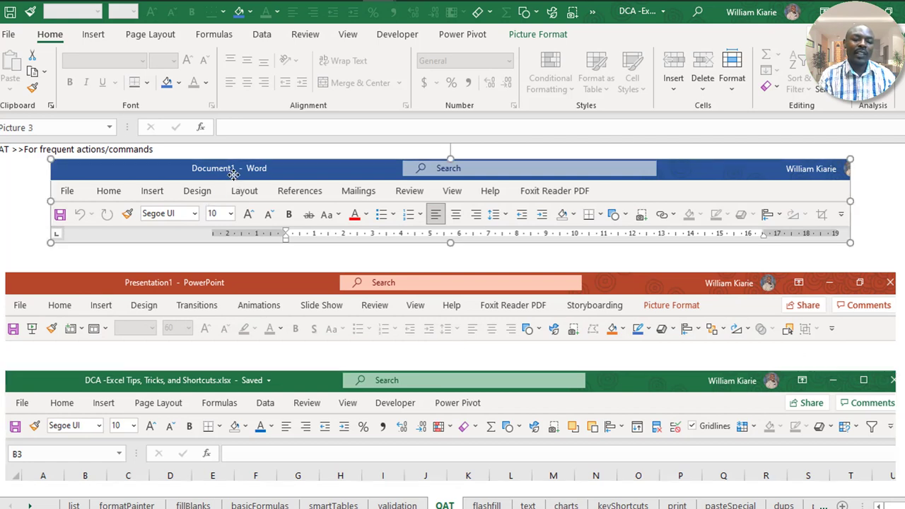
{"action": "left_click", "coordinate": [180, 311]}
{"action": "left_click", "coordinate": [161, 406]}
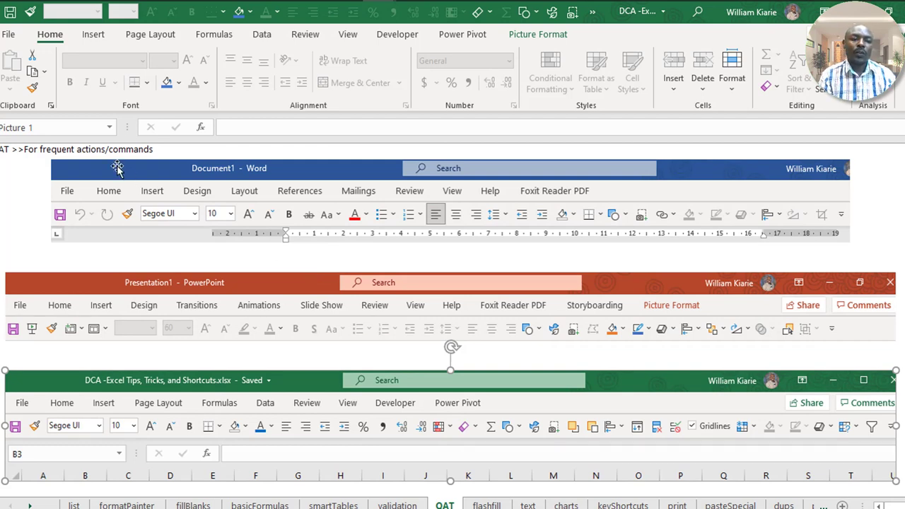
Show the Quick Access Toolbar below the ribbon and collapse the ribbon
{"action": "left_click", "coordinate": [15, 172]}
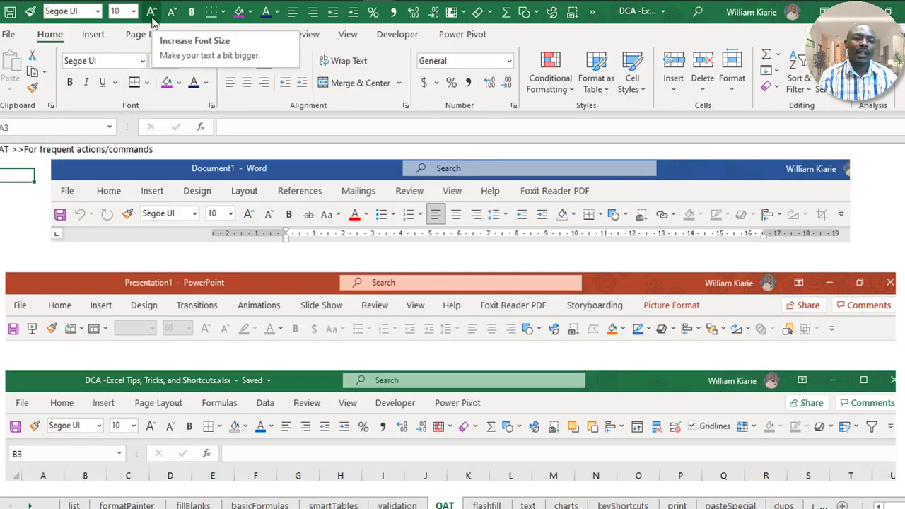
{"action": "right_click", "coordinate": [152, 21]}
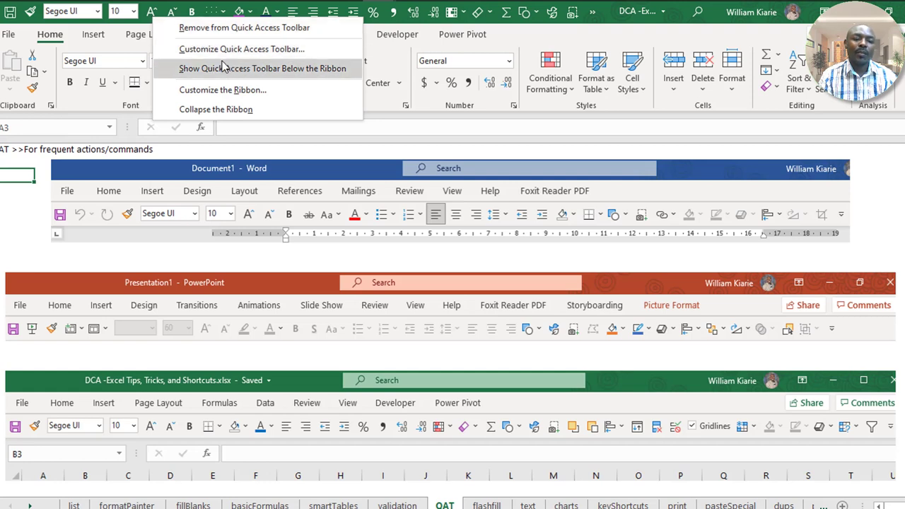
{"action": "left_click", "coordinate": [268, 70]}
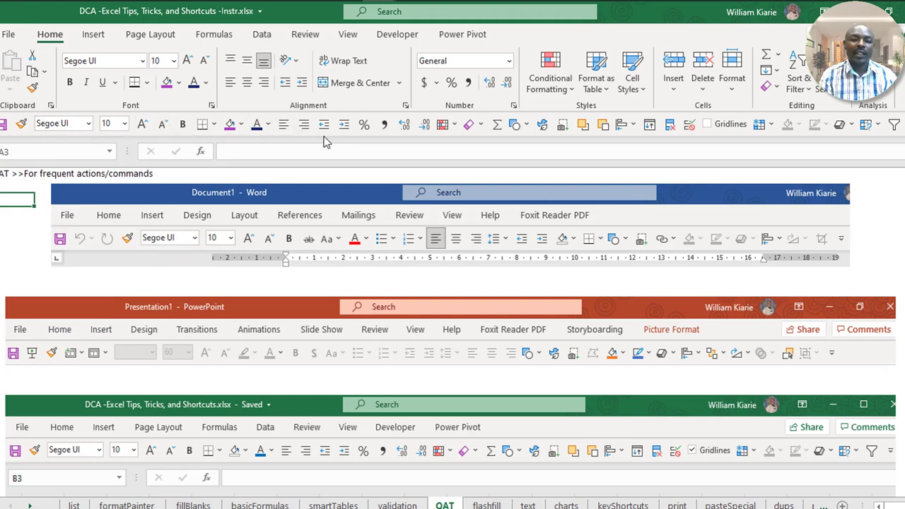
{"action": "double_click", "coordinate": [56, 39]}
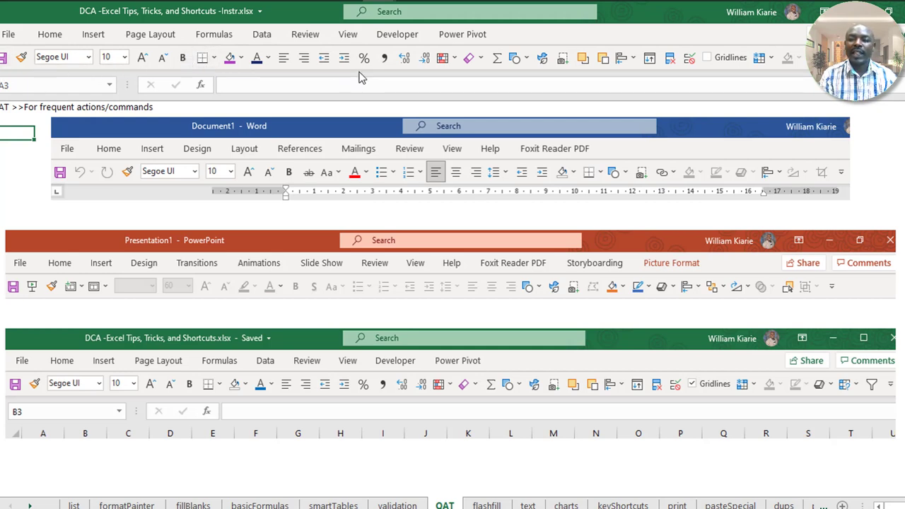
Expand the ribbon again and add the Wrap Text command to the Quick Access Toolbar
{"action": "left_click", "coordinate": [48, 36]}
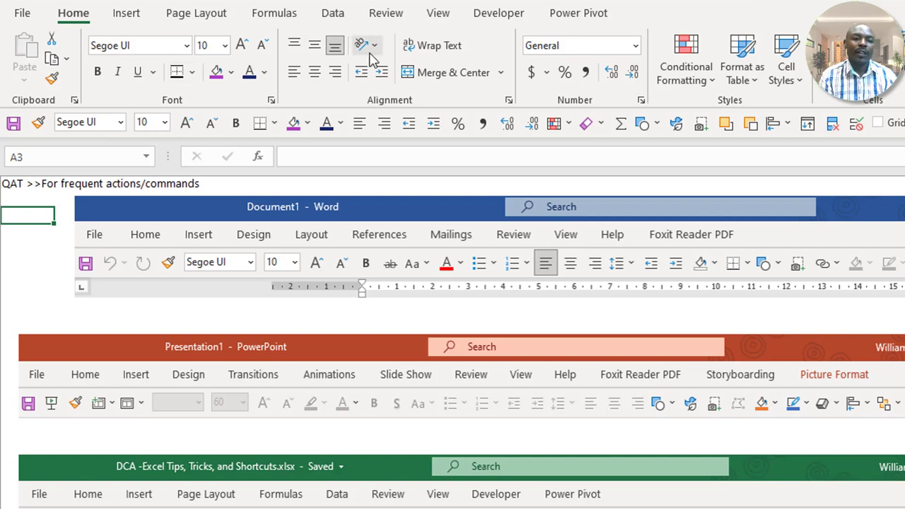
{"action": "right_click", "coordinate": [426, 57]}
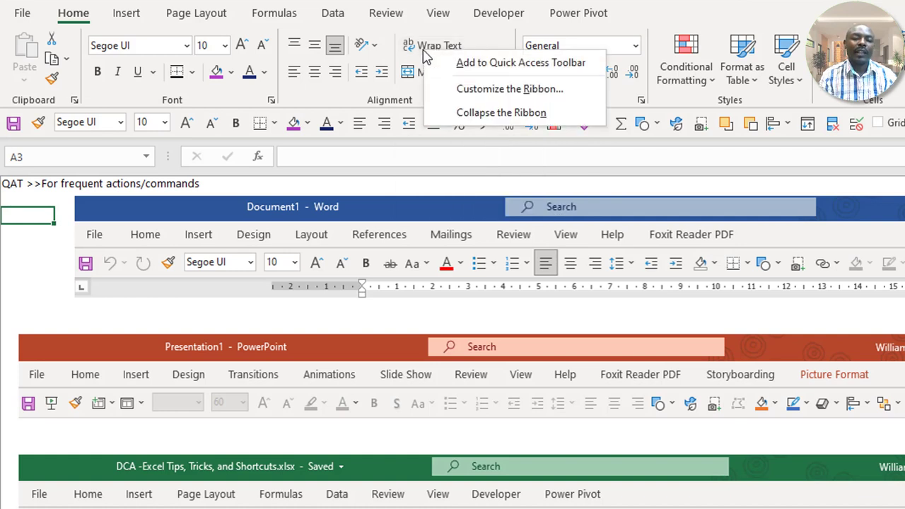
{"action": "left_click", "coordinate": [515, 65]}
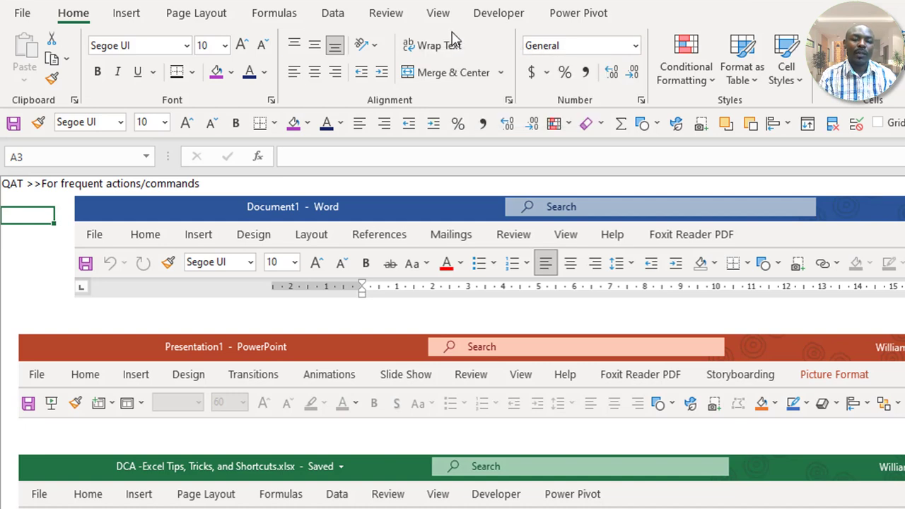
Check the add-to-Quick-Access-Toolbar options for Merge & Center, Format Painter and the Page Layout Gridlines group without adding them
{"action": "right_click", "coordinate": [438, 74]}
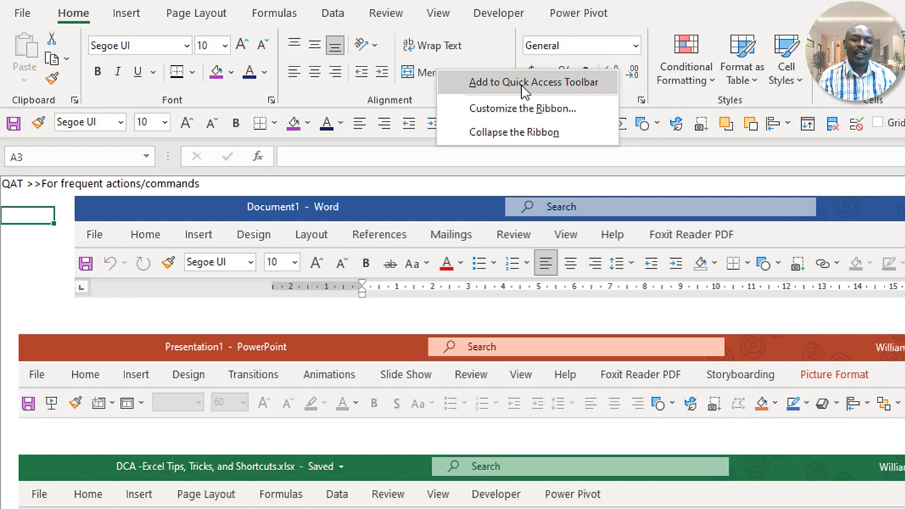
{"action": "right_click", "coordinate": [53, 79]}
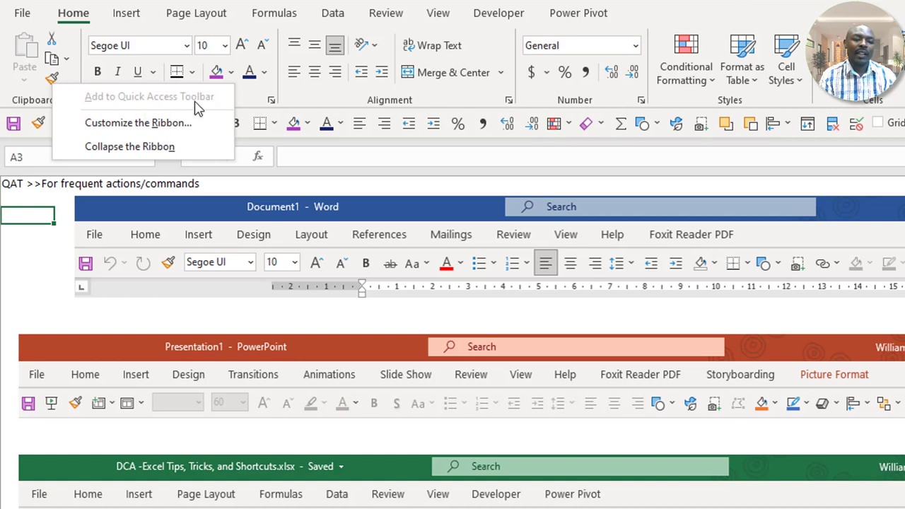
{"action": "left_click", "coordinate": [80, 79]}
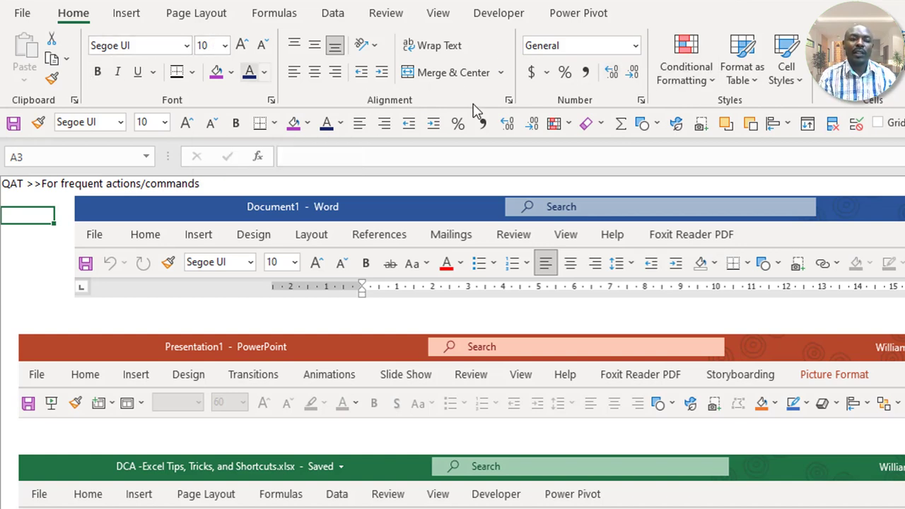
{"action": "left_click", "coordinate": [121, 20]}
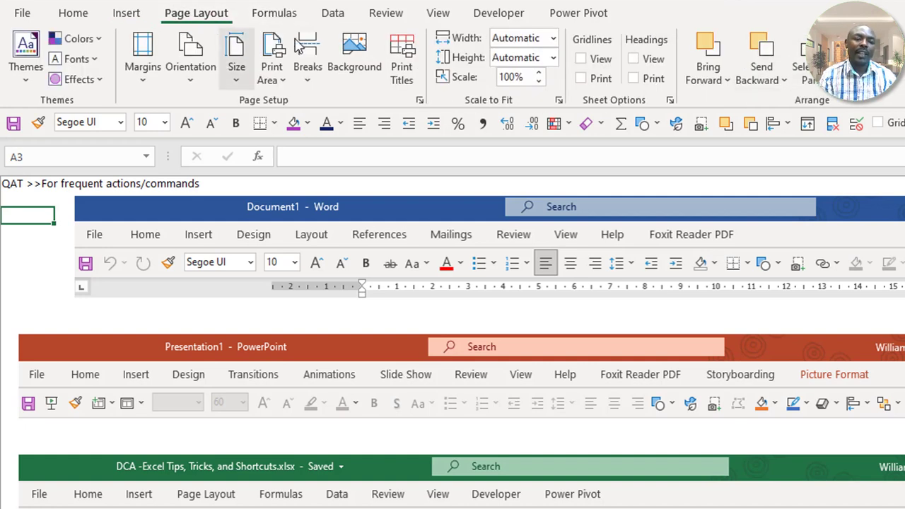
{"action": "right_click", "coordinate": [593, 42]}
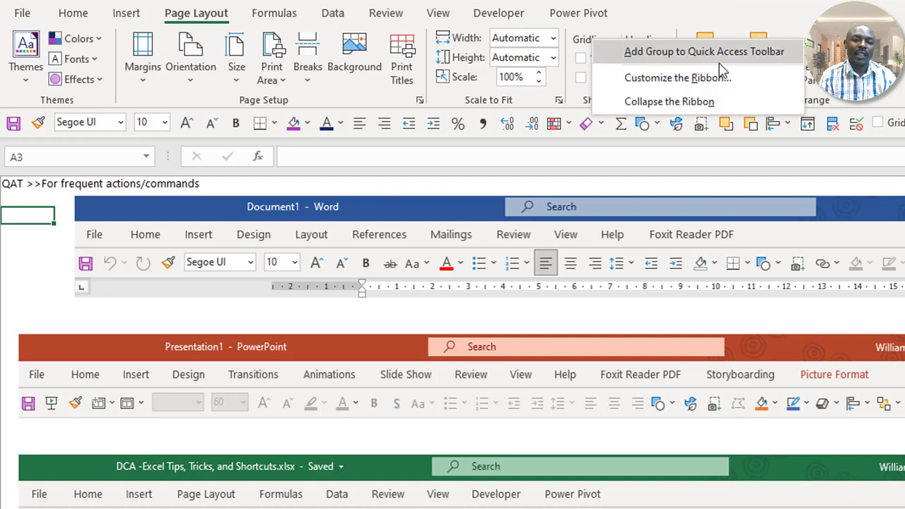
{"action": "left_click", "coordinate": [74, 16]}
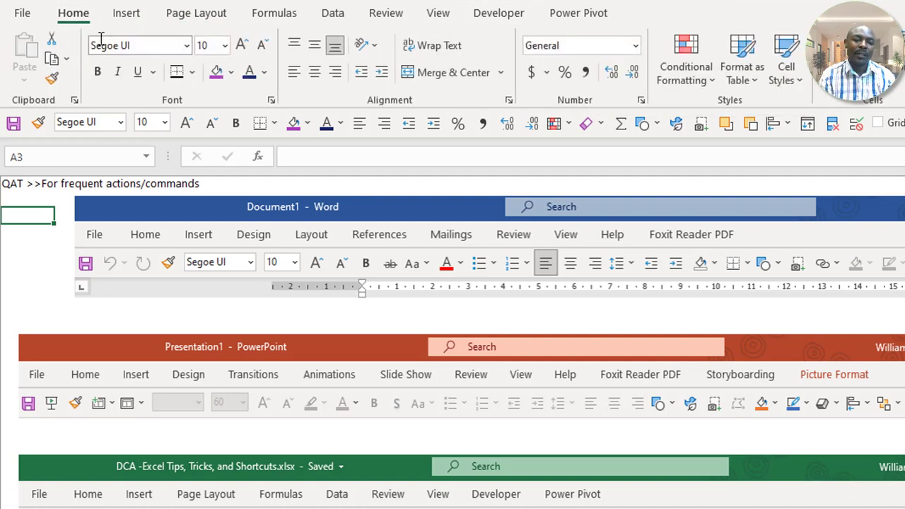
Collapse the ribbon and view the Conditional Formatting options offered on the Quick Access Toolbar
{"action": "double_click", "coordinate": [74, 14]}
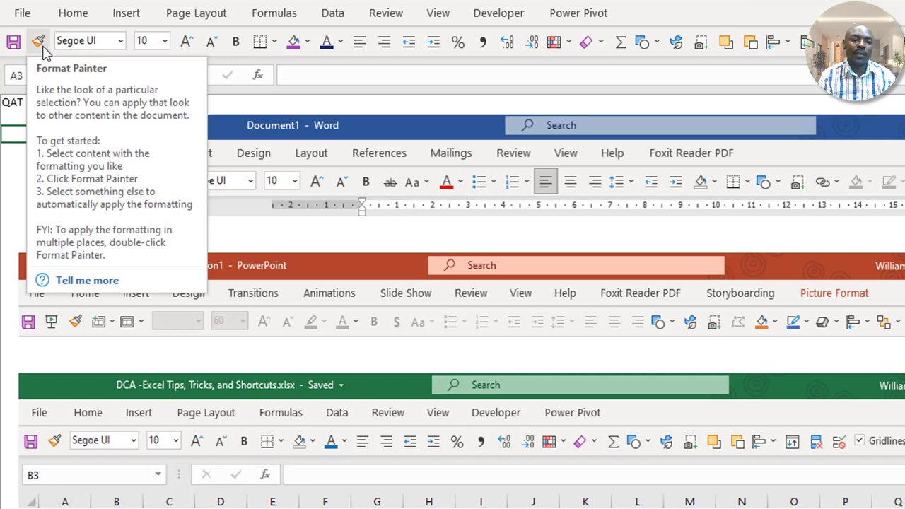
{"action": "left_click", "coordinate": [562, 44]}
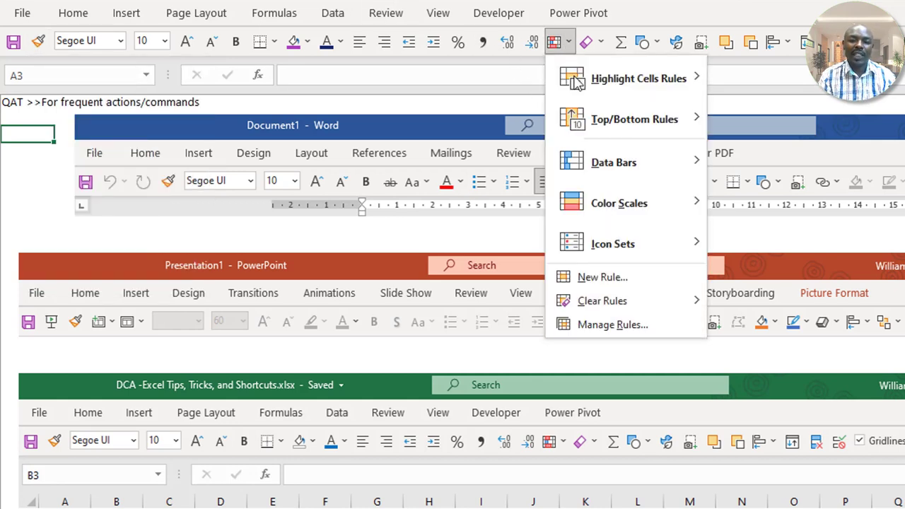
{"action": "left_click", "coordinate": [840, 208]}
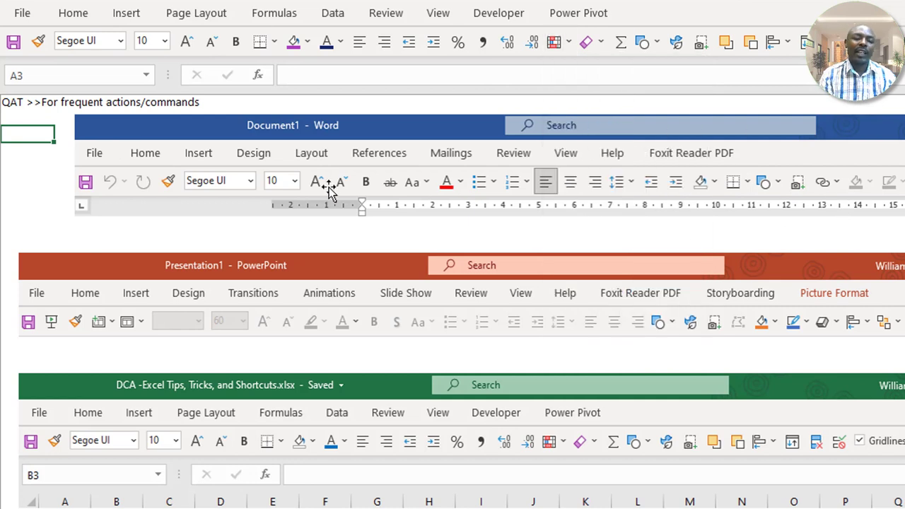
Switch to the flashfill sheet with the Full Name and Last Name columns
{"action": "left_click", "coordinate": [234, 177]}
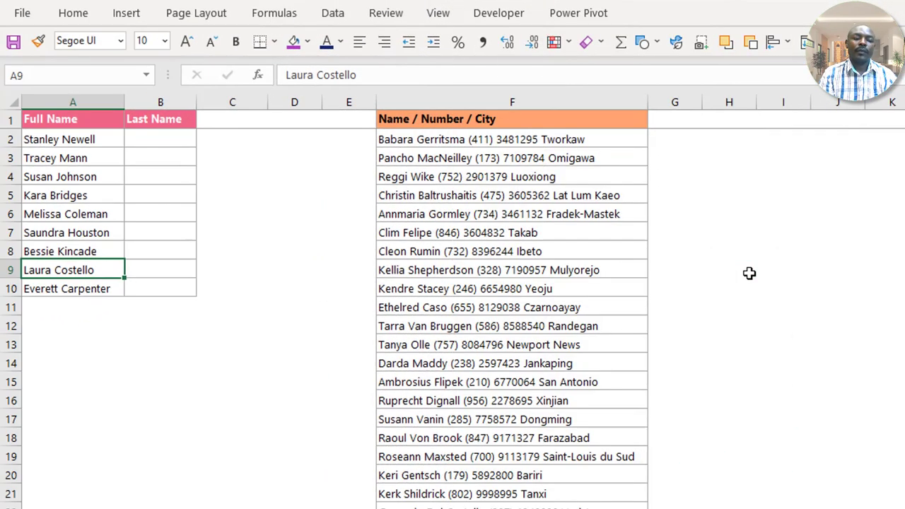
{"action": "left_click", "coordinate": [293, 285]}
{"action": "left_click", "coordinate": [714, 264]}
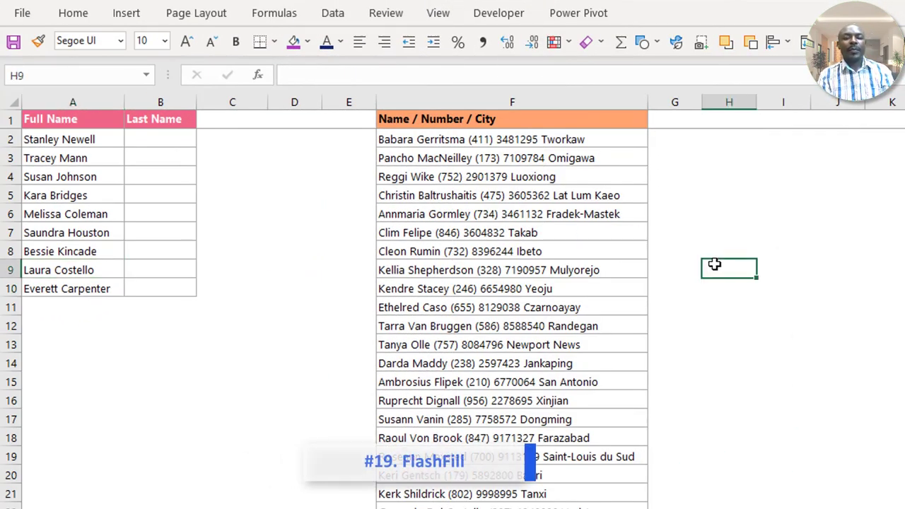
{"action": "left_click", "coordinate": [227, 362]}
{"action": "left_click", "coordinate": [254, 225]}
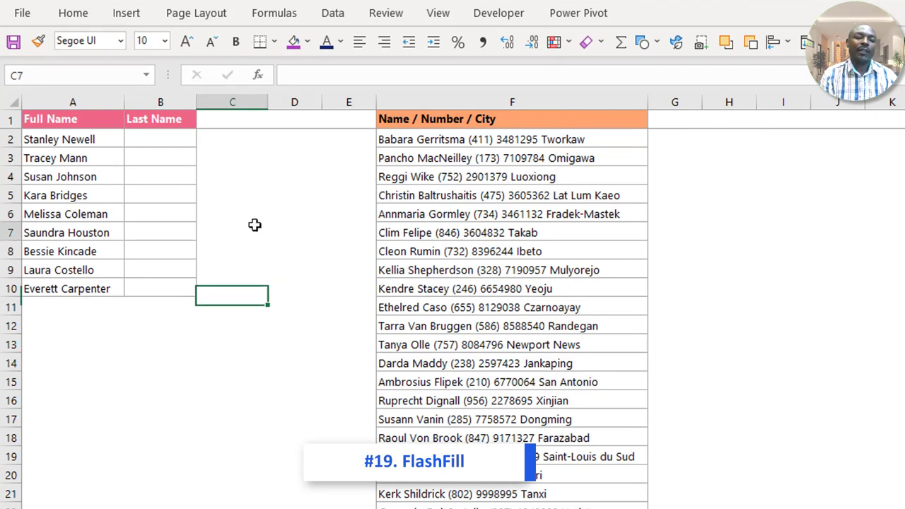
{"action": "left_click", "coordinate": [156, 361]}
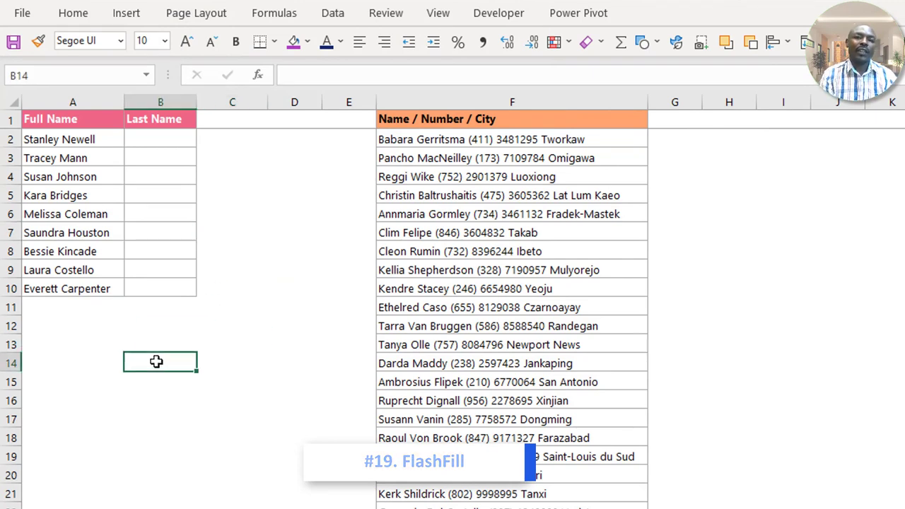
{"action": "left_click", "coordinate": [319, 228]}
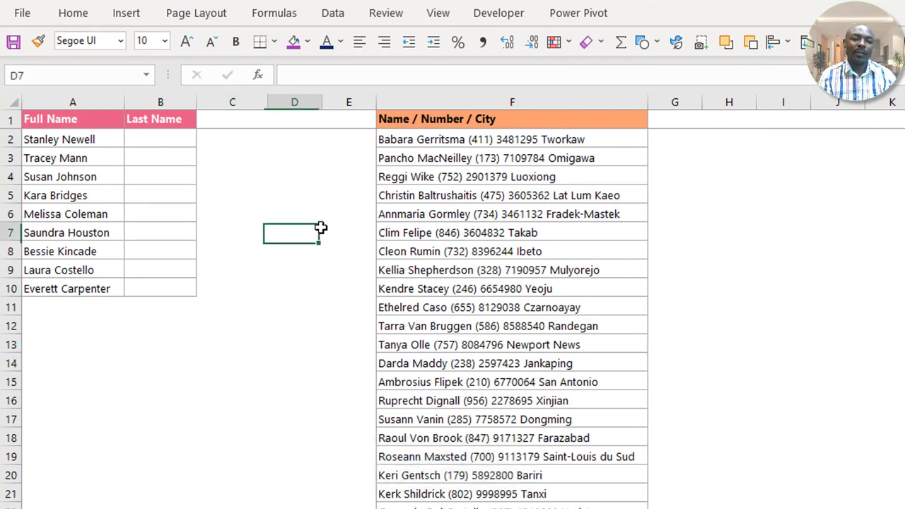
{"action": "left_click", "coordinate": [259, 372]}
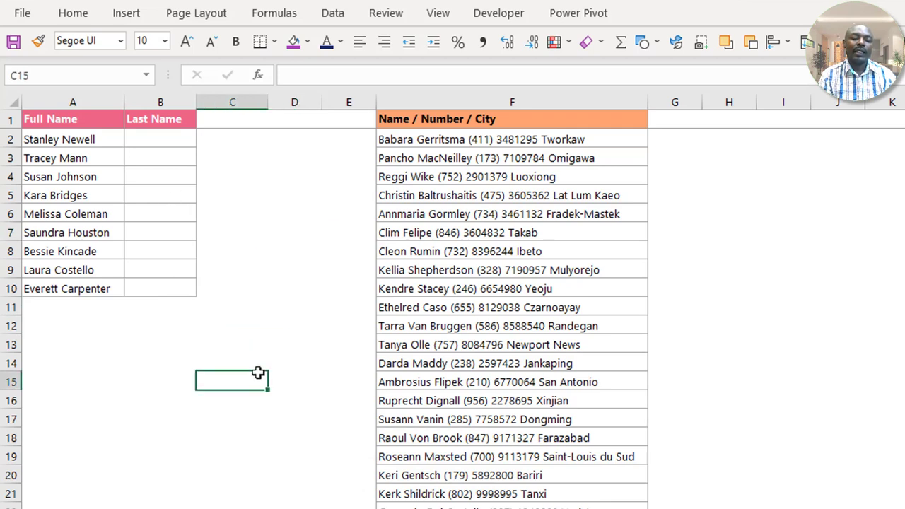
{"action": "left_click", "coordinate": [270, 255]}
{"action": "left_click", "coordinate": [301, 177]}
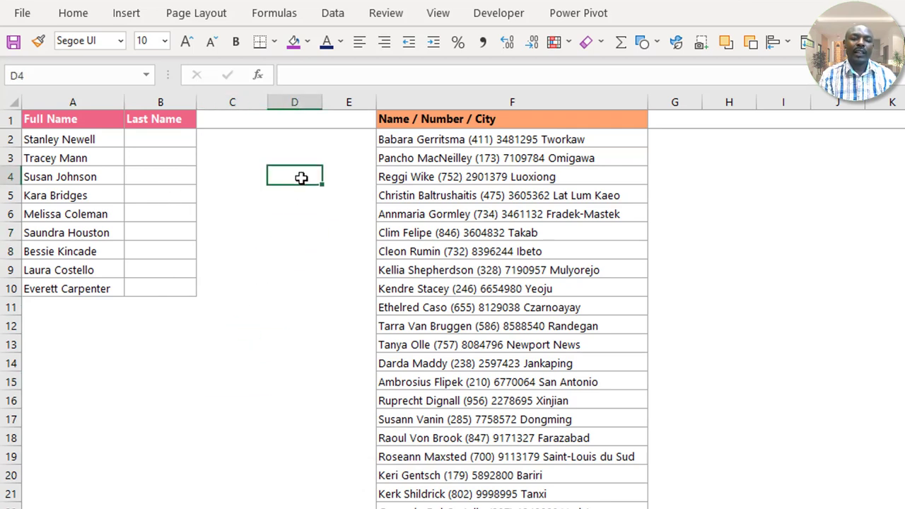
{"action": "left_click", "coordinate": [269, 384]}
{"action": "left_click", "coordinate": [161, 430]}
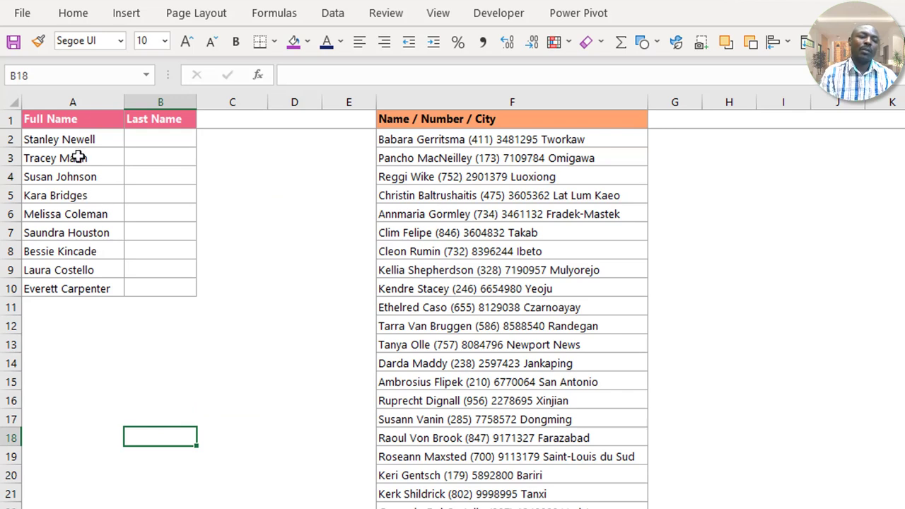
Examine the entries in the Full Name column and the empty Last Name cells beside them
{"action": "left_click_drag", "start_coordinate": [83, 122], "coordinate": [64, 270]}
{"action": "left_click", "coordinate": [99, 139]}
{"action": "left_click_drag", "start_coordinate": [99, 139], "coordinate": [87, 202]}
{"action": "left_click", "coordinate": [92, 173]}
{"action": "left_click", "coordinate": [87, 141]}
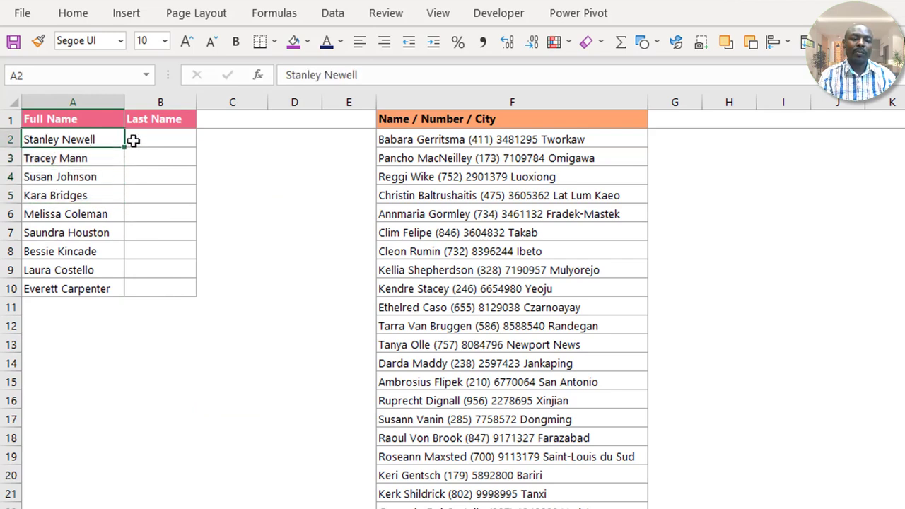
{"action": "left_click", "coordinate": [145, 139]}
{"action": "left_click", "coordinate": [52, 141]}
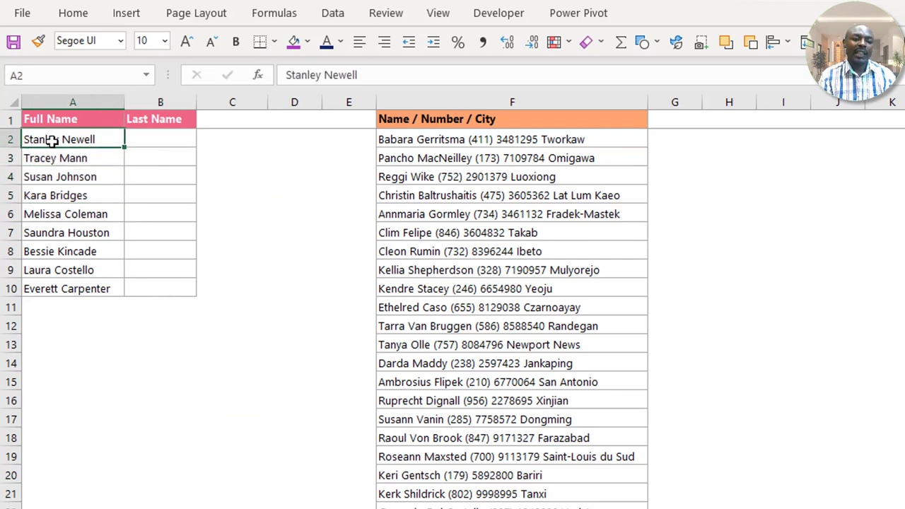
{"action": "left_click", "coordinate": [85, 176]}
{"action": "left_click", "coordinate": [185, 144]}
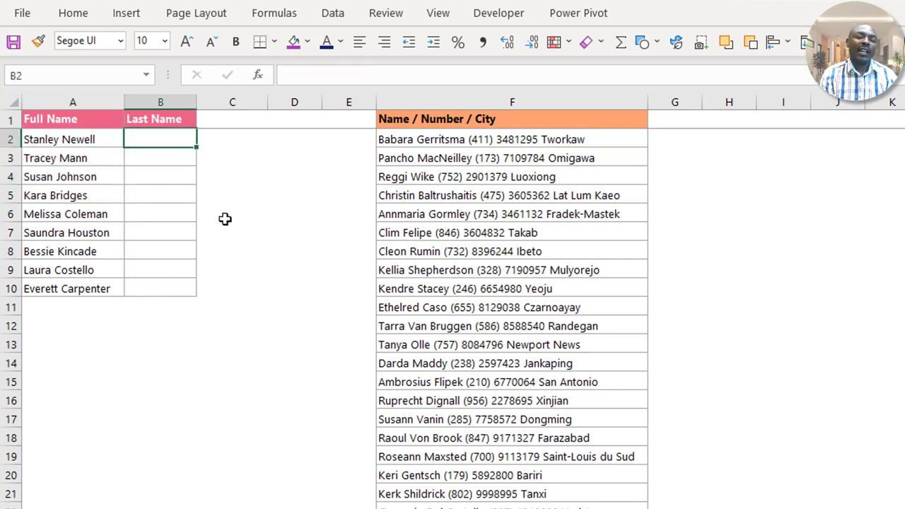
{"action": "left_click", "coordinate": [192, 202]}
{"action": "left_click", "coordinate": [177, 140]}
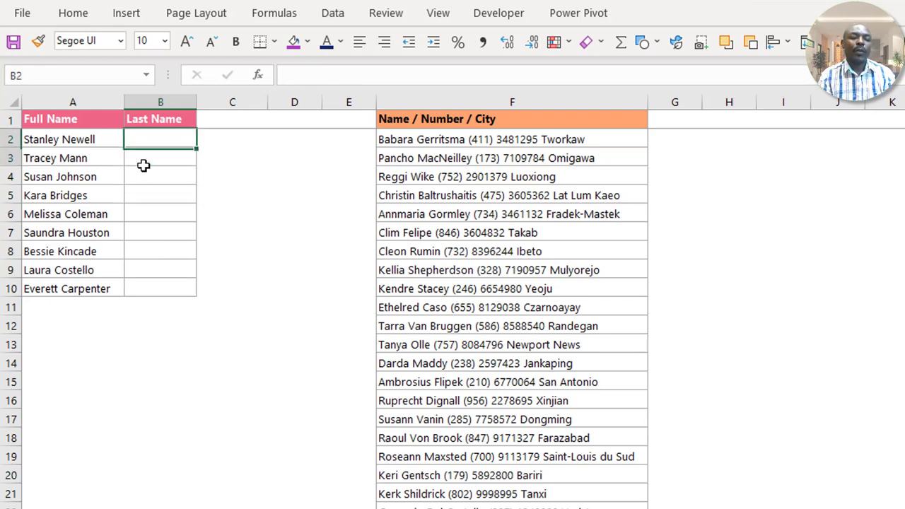
{"action": "left_click_drag", "start_coordinate": [143, 165], "coordinate": [144, 180]}
{"action": "left_click_drag", "start_coordinate": [96, 144], "coordinate": [87, 253]}
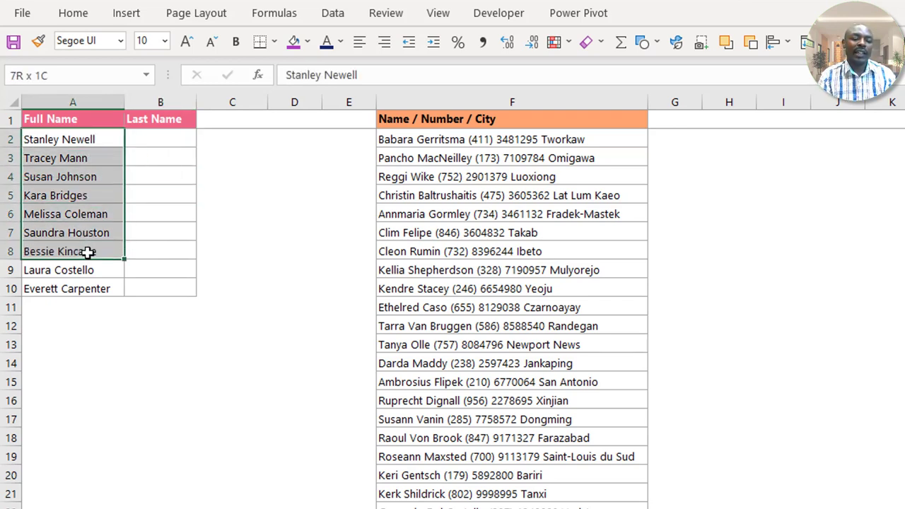
Enter the first two last names in capitals in B2 and B3, accepting the Flash Fill suggestion for the remaining Last Name cells
{"action": "left_click", "coordinate": [130, 216]}
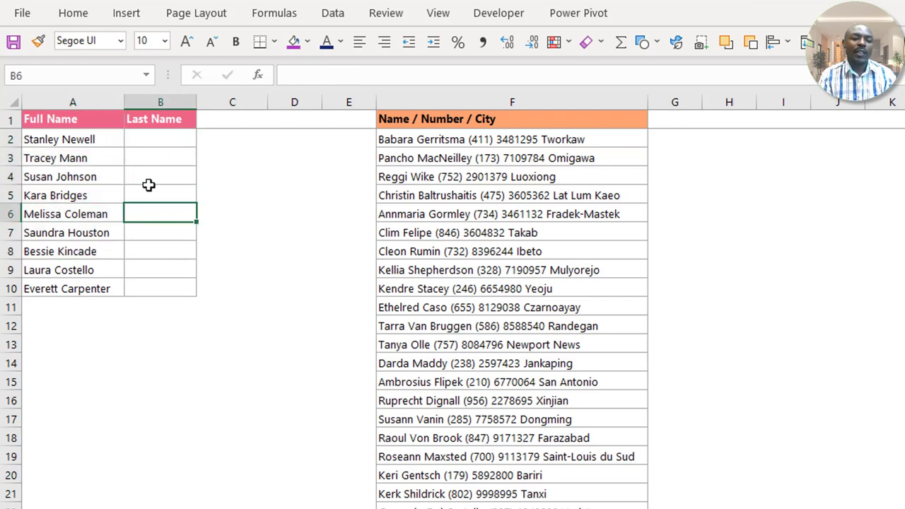
{"action": "left_click", "coordinate": [161, 138]}
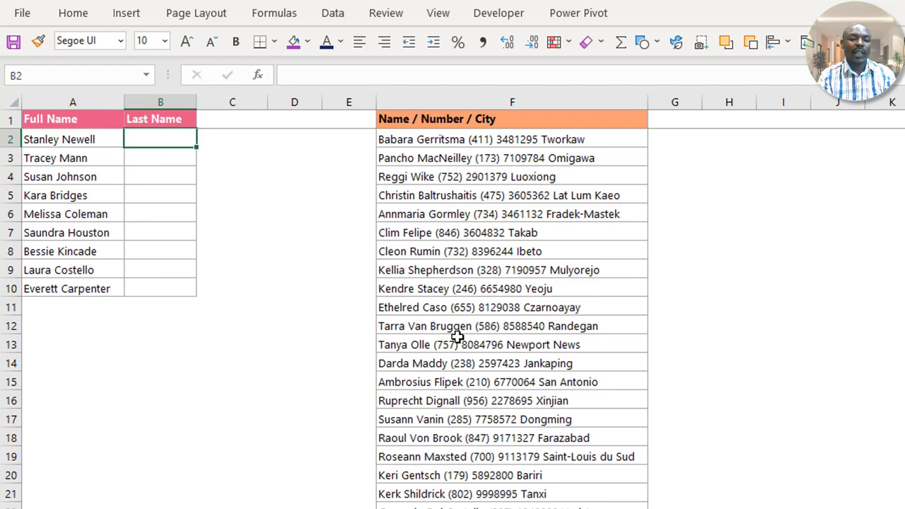
{"action": "type", "text": "NEW"}
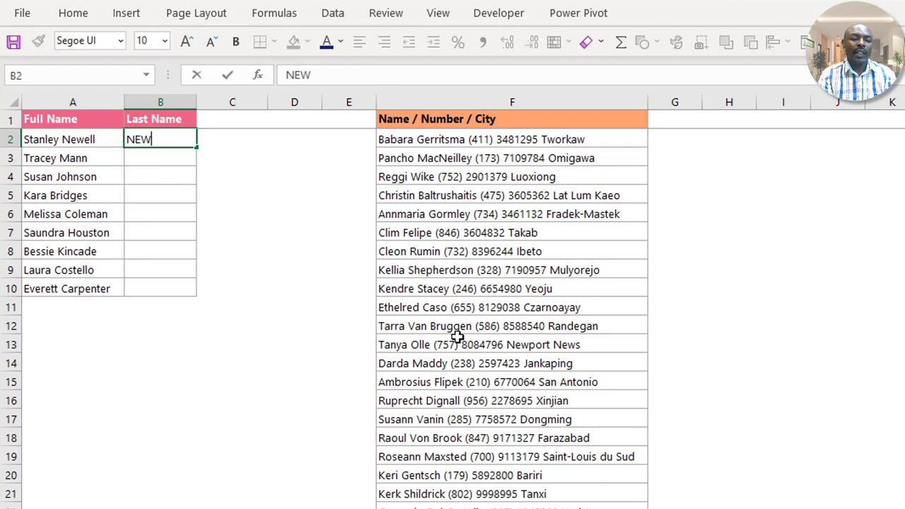
{"action": "type", "text": "ELL"}
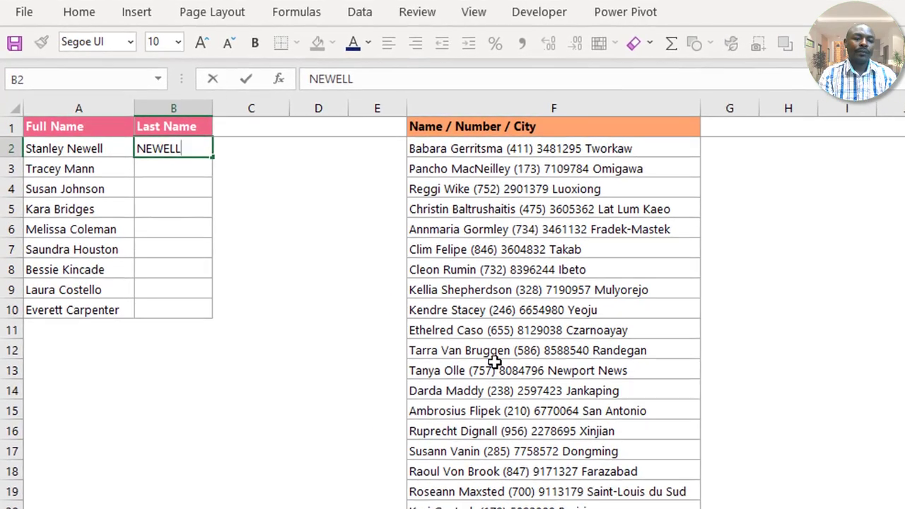
{"action": "key", "text": "Return"}
{"action": "type", "text": "MANN"}
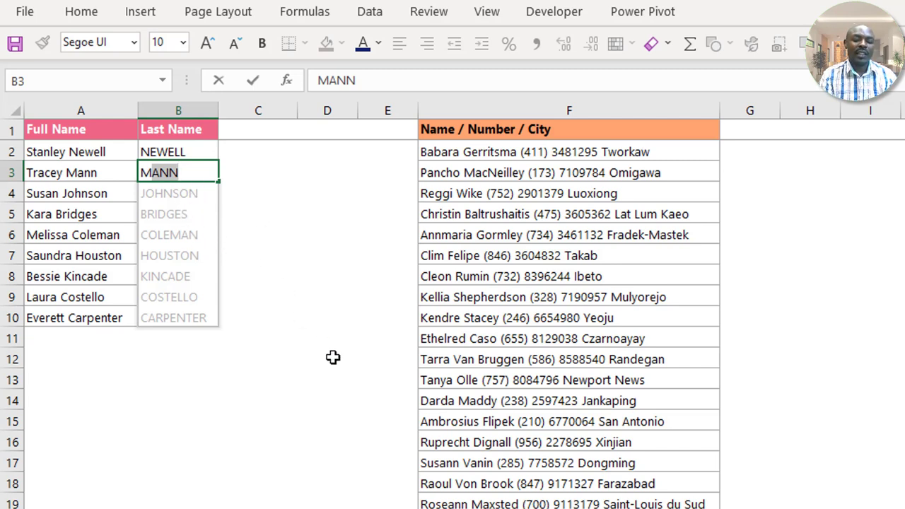
{"action": "key", "text": "Return"}
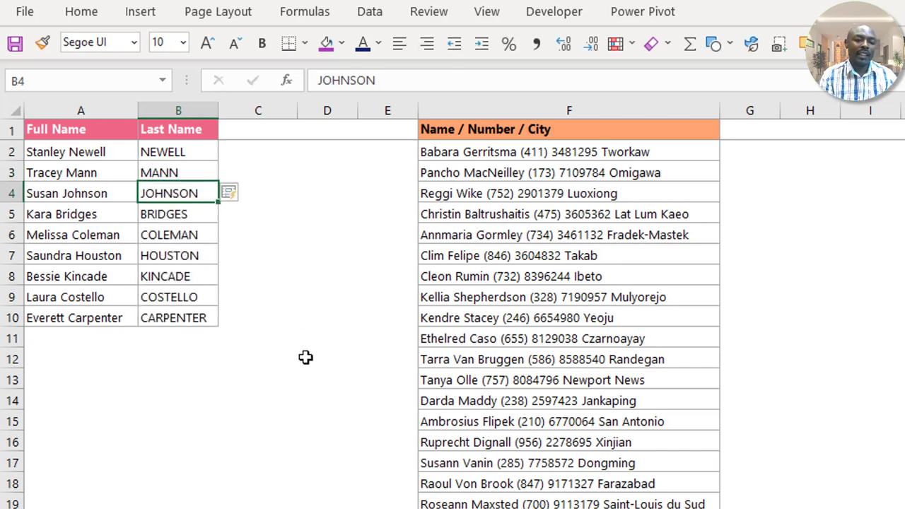
Examine the filled entries in the Last Name column against the Full Name column
{"action": "left_click", "coordinate": [196, 240]}
{"action": "left_click", "coordinate": [193, 319]}
{"action": "key", "text": "Up"}
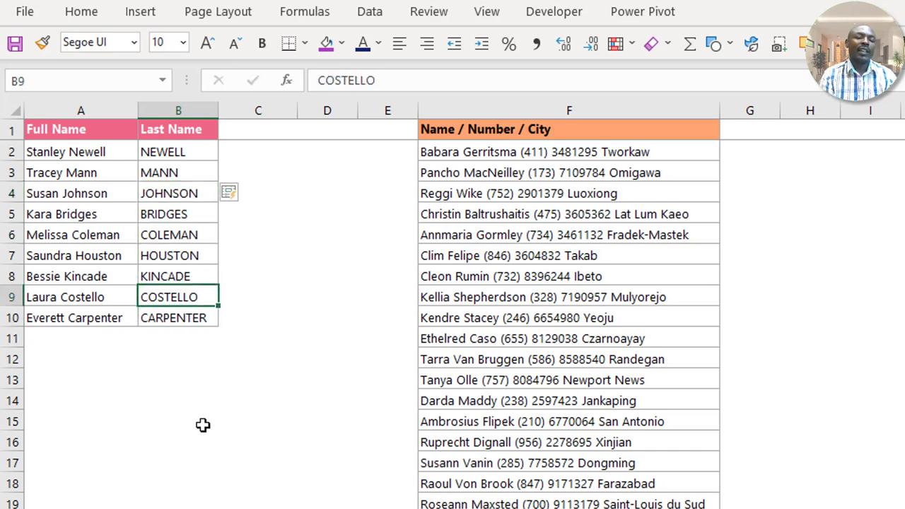
{"action": "left_click", "coordinate": [164, 208]}
{"action": "left_click", "coordinate": [171, 173]}
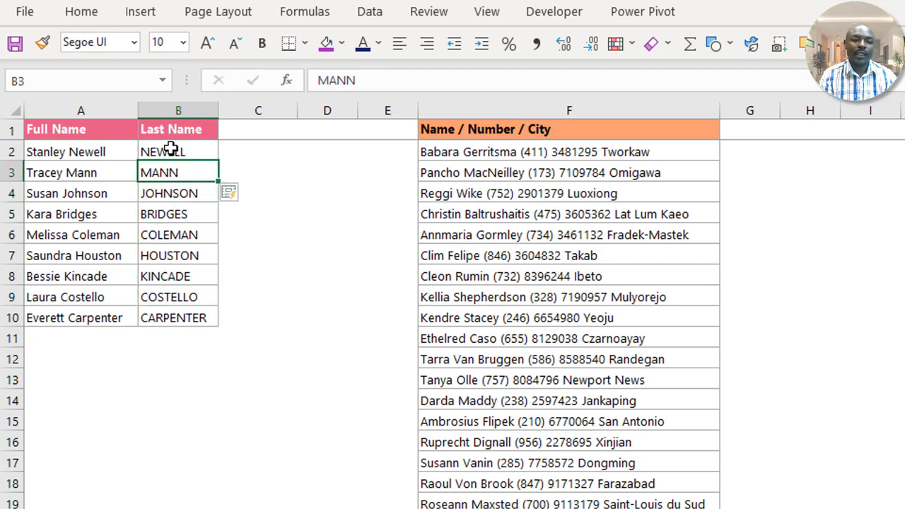
{"action": "left_click_drag", "start_coordinate": [171, 149], "coordinate": [169, 336]}
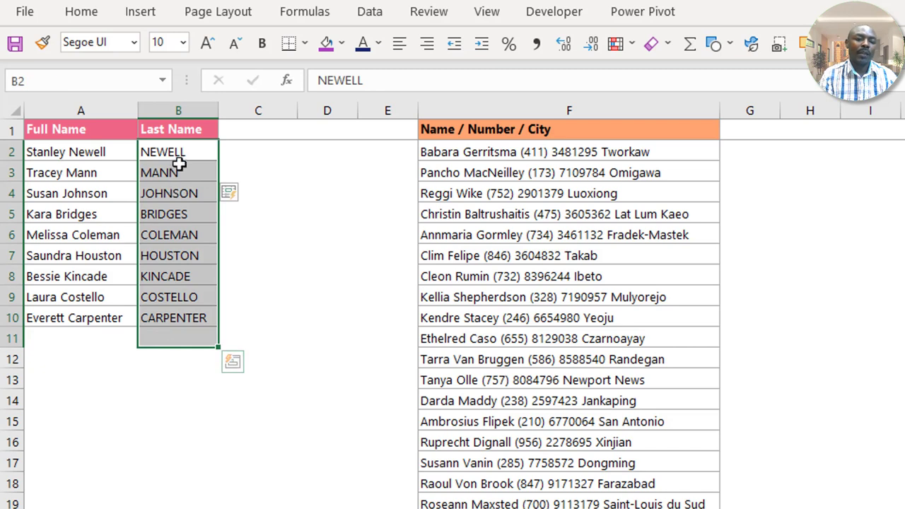
{"action": "left_click", "coordinate": [180, 154]}
{"action": "left_click", "coordinate": [179, 177]}
{"action": "left_click", "coordinate": [179, 198]}
{"action": "left_click", "coordinate": [181, 247]}
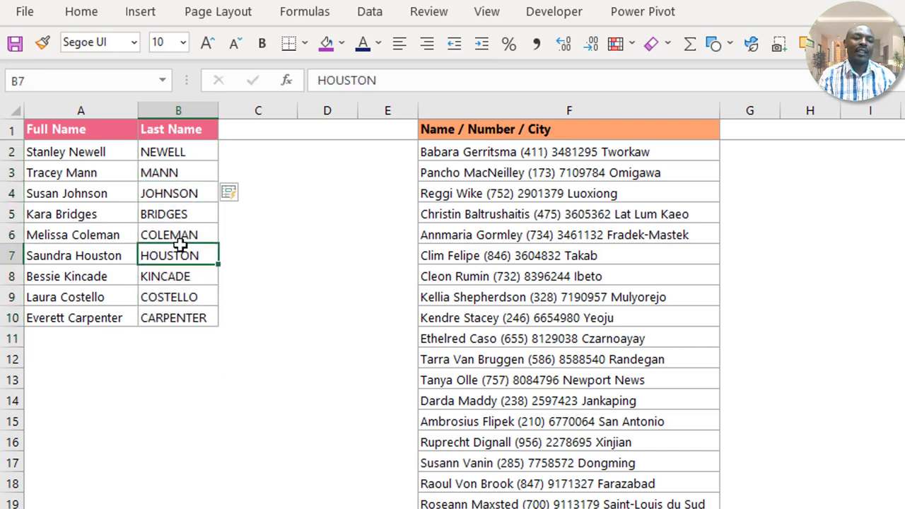
{"action": "left_click", "coordinate": [177, 216]}
Clear the contents of B2:B12 in the Last Name column
{"action": "left_click", "coordinate": [177, 154]}
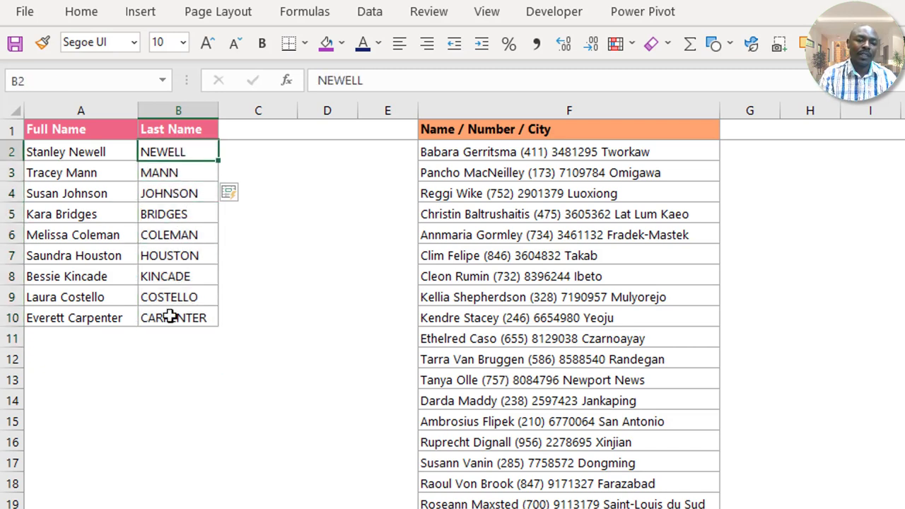
{"action": "left_click", "coordinate": [172, 354], "text": "shift"}
{"action": "key", "text": "Delete"}
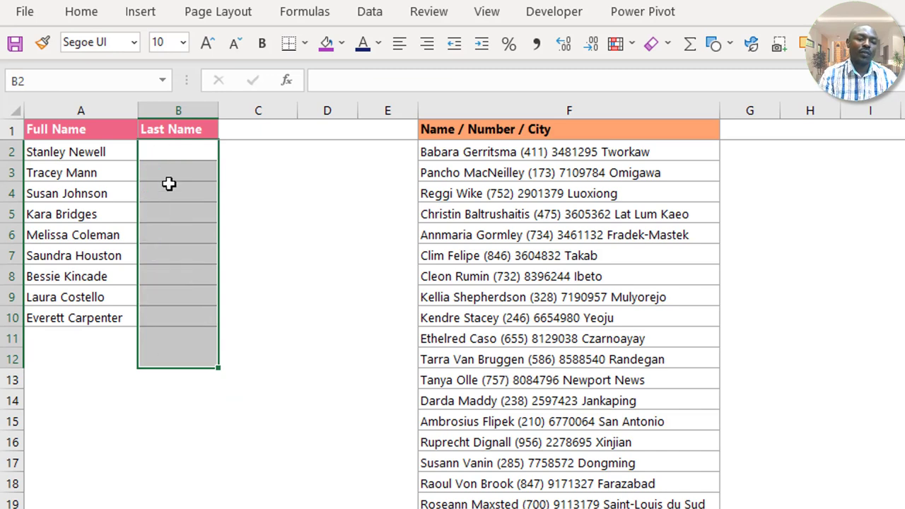
{"action": "left_click", "coordinate": [176, 152]}
{"action": "type", "text": "nEWELL"}
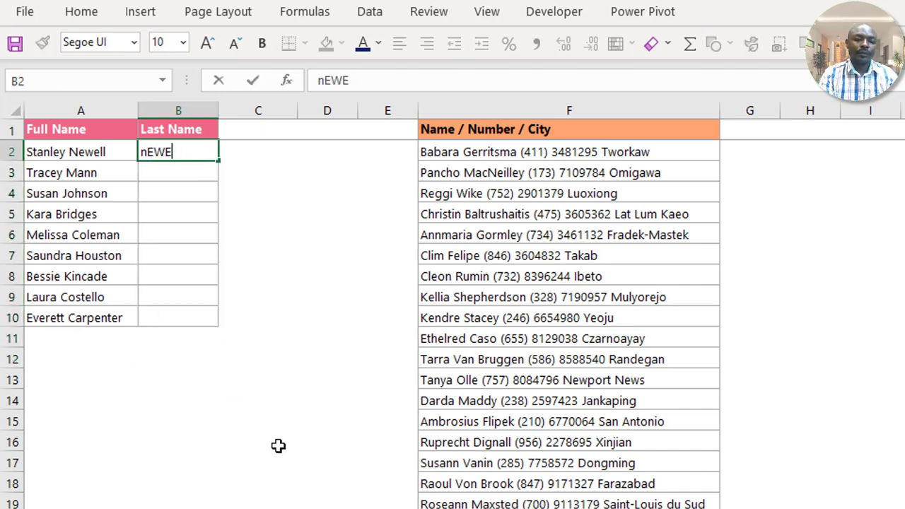
{"action": "key", "text": "BackSpace"}
{"action": "key", "text": "Escape"}
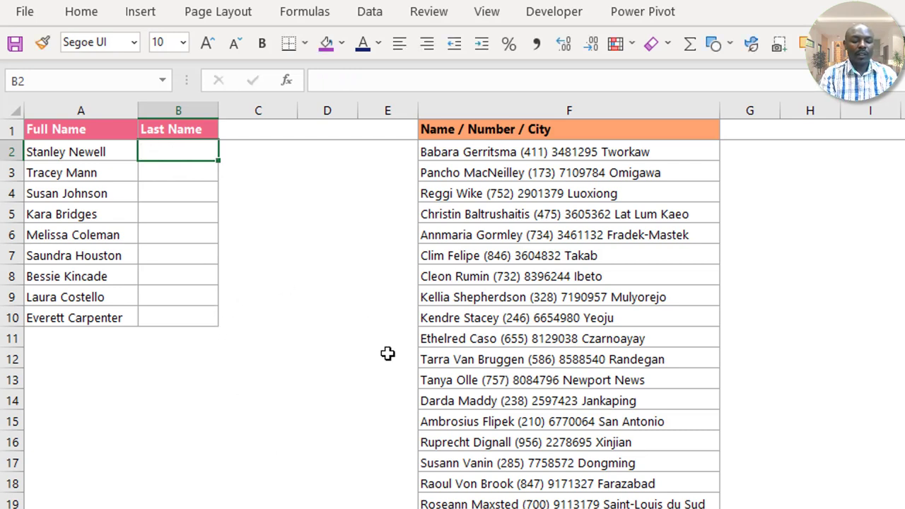
Enter the first two last names in proper case in B2 and B3, accepting the Flash Fill suggestion down to B10
{"action": "type", "text": "Newell"}
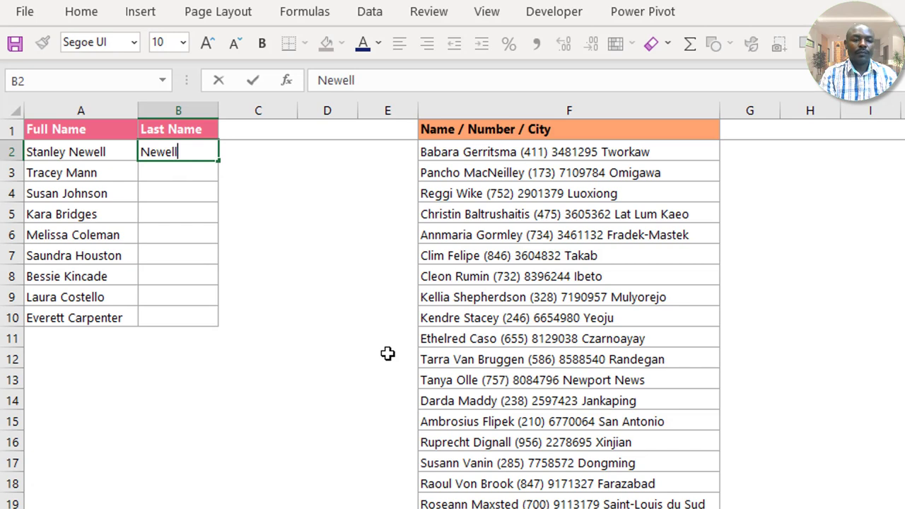
{"action": "key", "text": "Return"}
{"action": "type", "text": "Mann"}
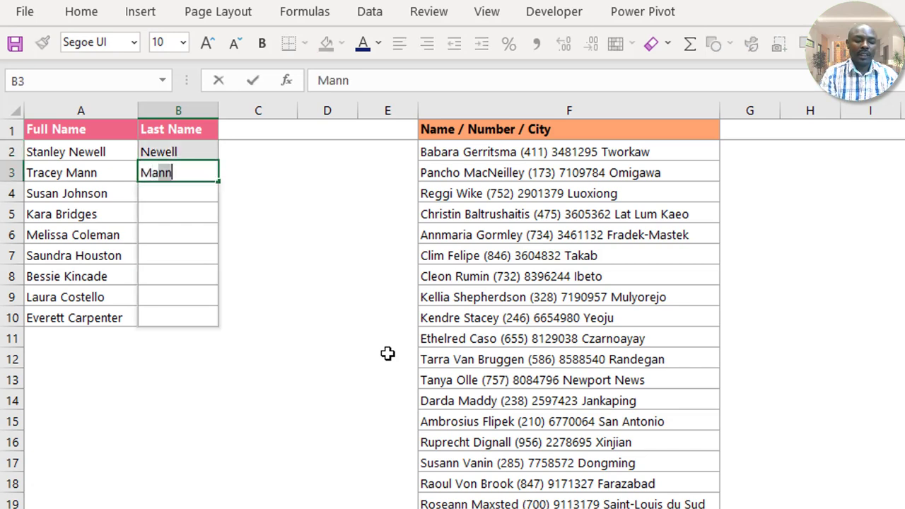
{"action": "key", "text": "Return"}
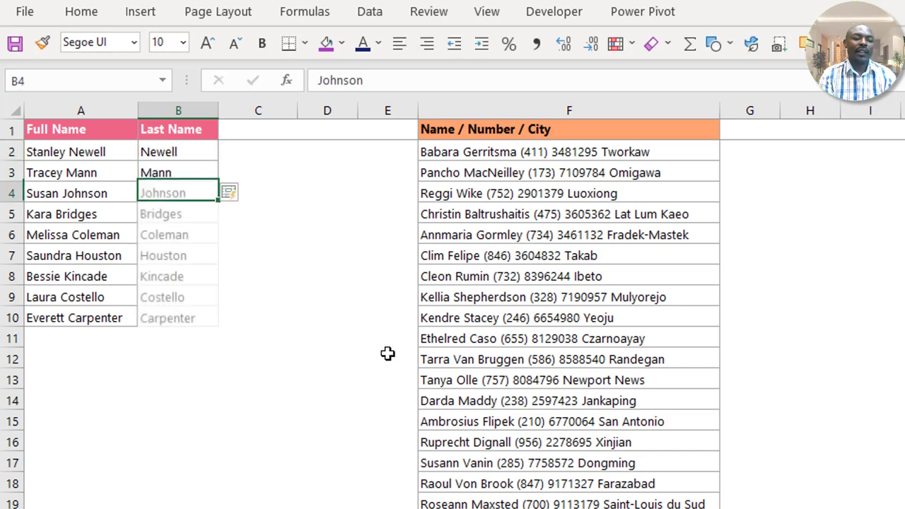
{"action": "left_click", "coordinate": [188, 293]}
{"action": "left_click", "coordinate": [181, 200]}
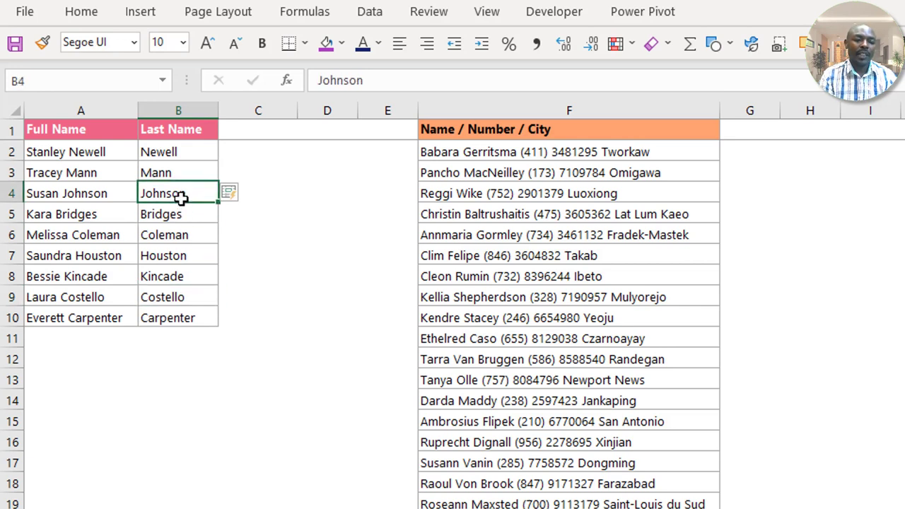
Enter the phone number from the first Name / Number / City entry in G2, including the bracketed area code
{"action": "left_click", "coordinate": [579, 236]}
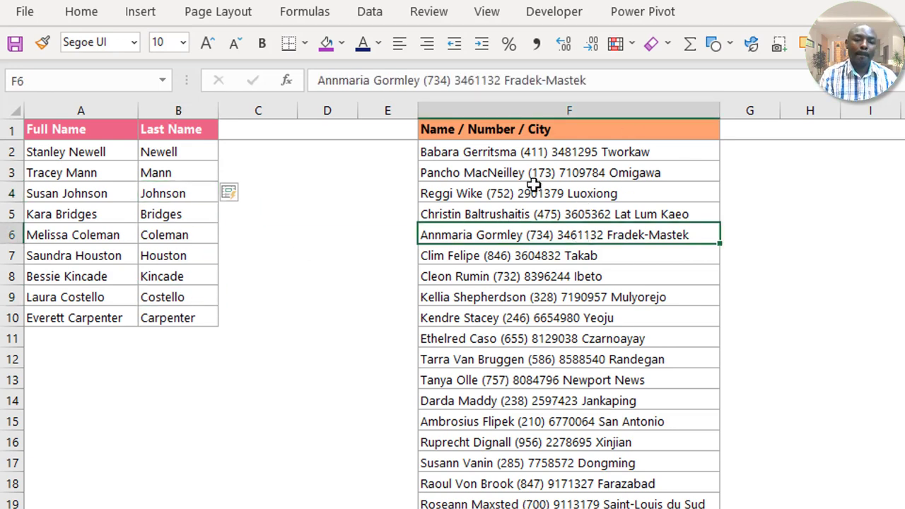
{"action": "left_click", "coordinate": [516, 150]}
{"action": "left_click", "coordinate": [739, 152]}
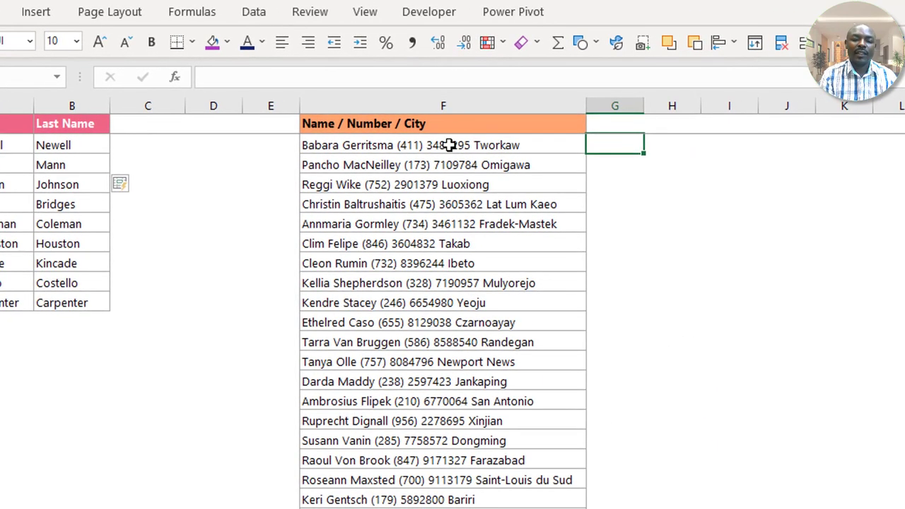
{"action": "left_click_drag", "start_coordinate": [453, 145], "coordinate": [435, 324]}
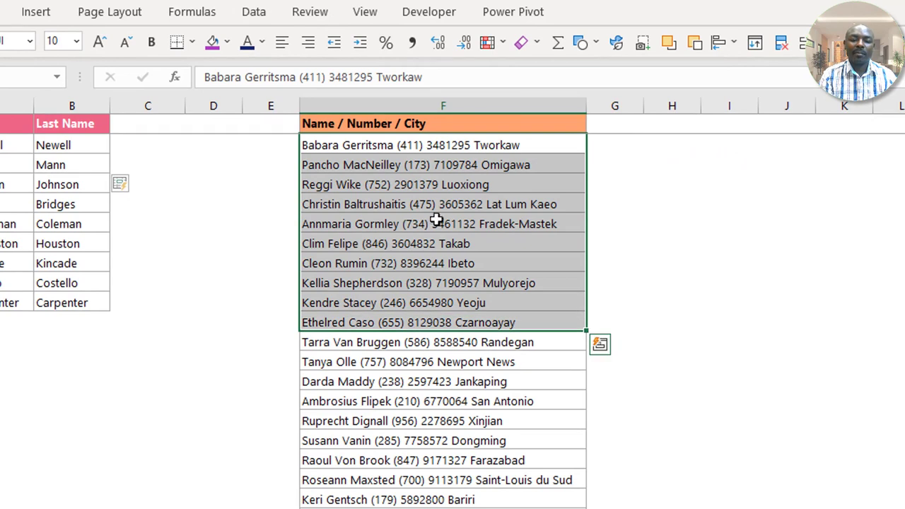
{"action": "left_click", "coordinate": [406, 150]}
{"action": "left_click", "coordinate": [437, 186]}
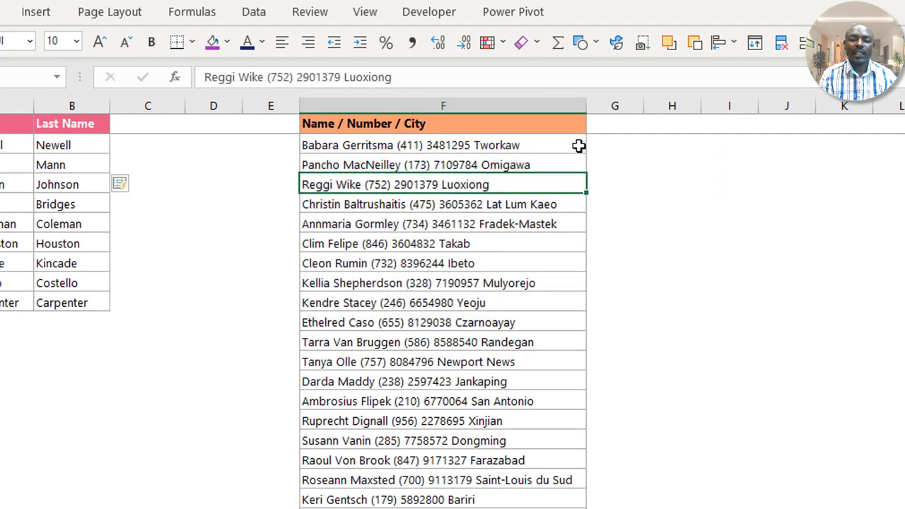
{"action": "left_click", "coordinate": [621, 145]}
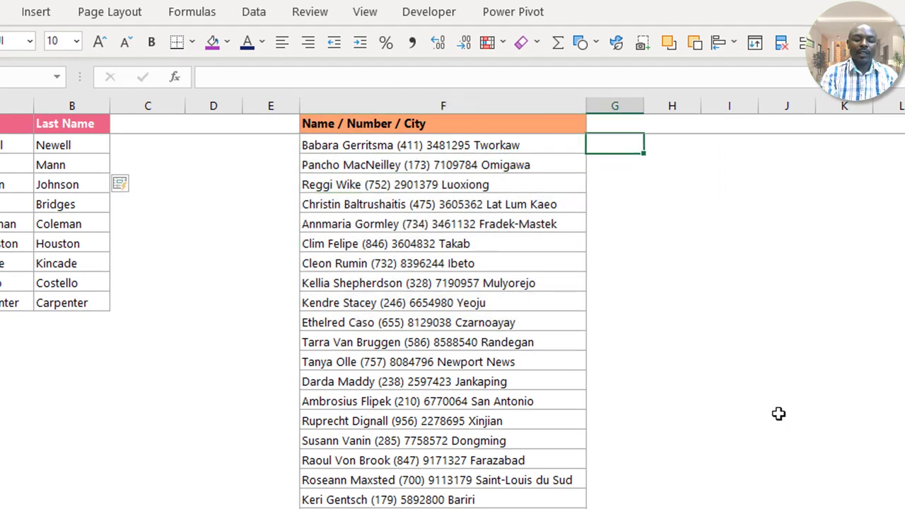
{"action": "type", "text": "(411) 3481295"}
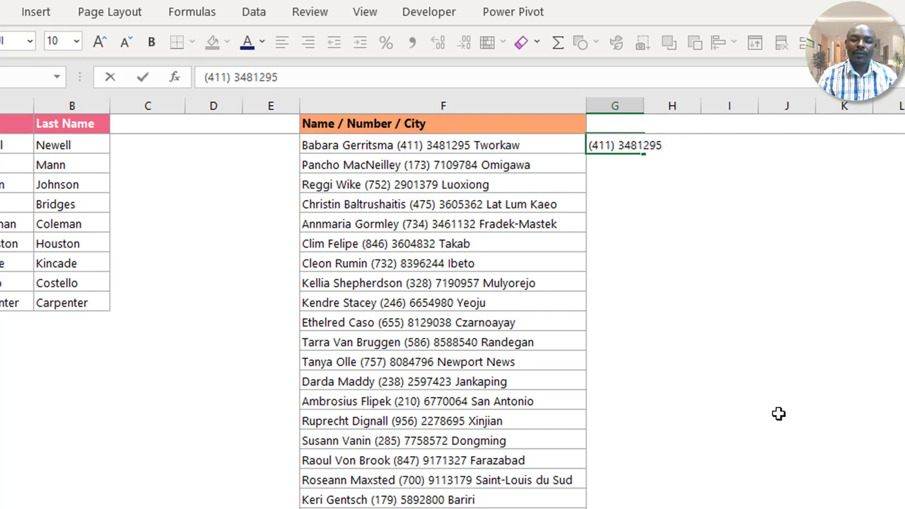
{"action": "key", "text": "Return"}
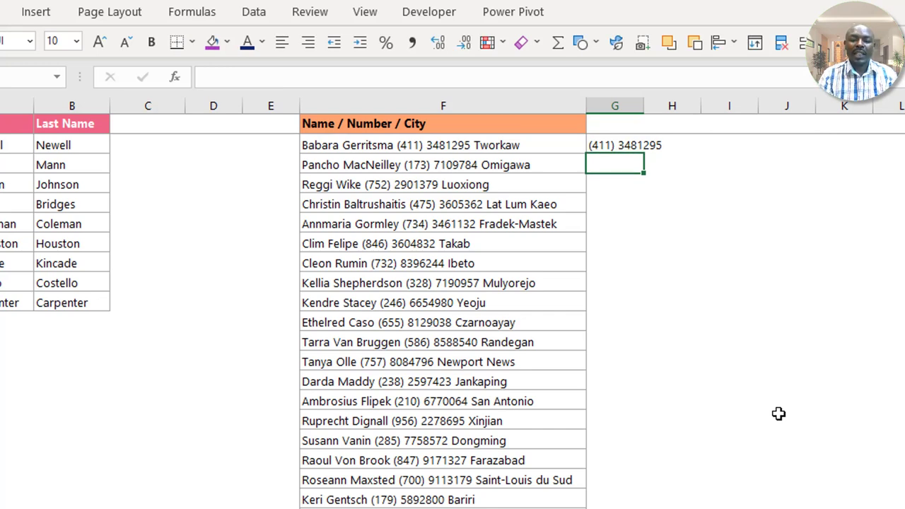
Enter the phone number from the F6 entry in G6 as a second Flash Fill example
{"action": "key", "text": "Down"}
{"action": "key", "text": "Down"}
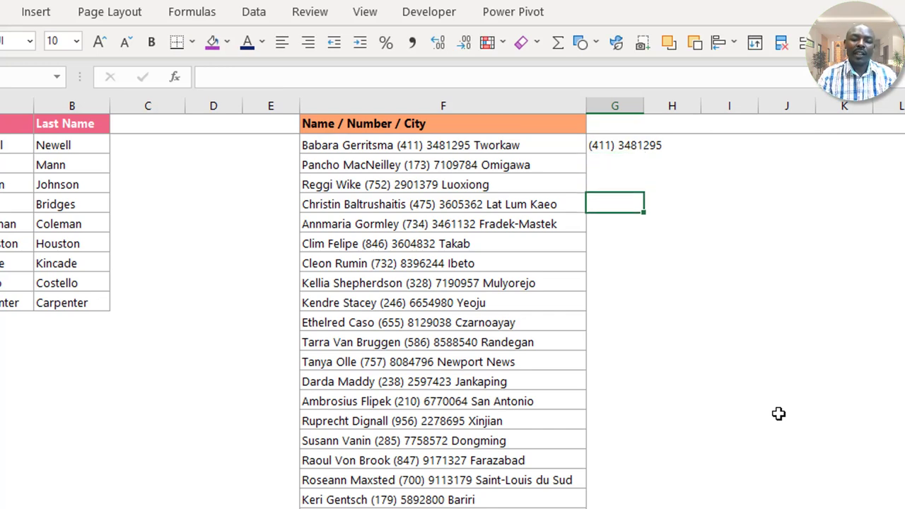
{"action": "key", "text": "Down"}
{"action": "type", "text": "7"}
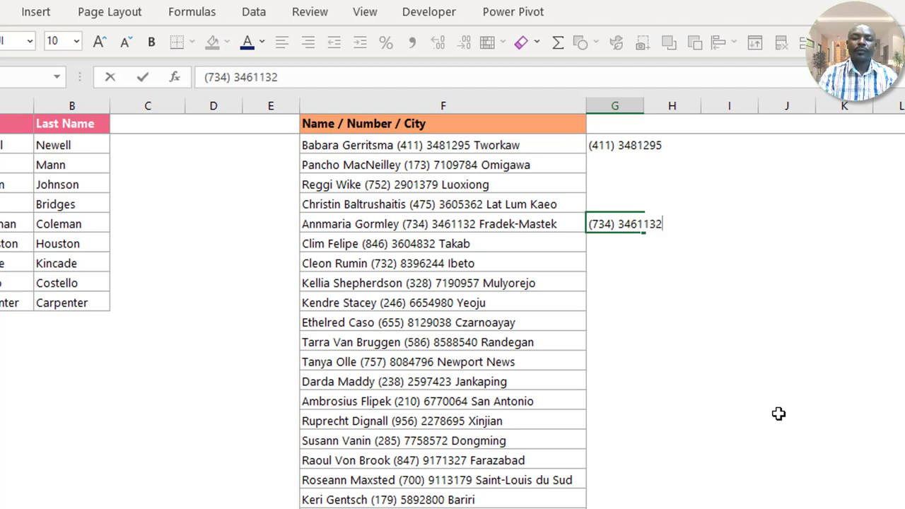
{"action": "key", "text": "Return"}
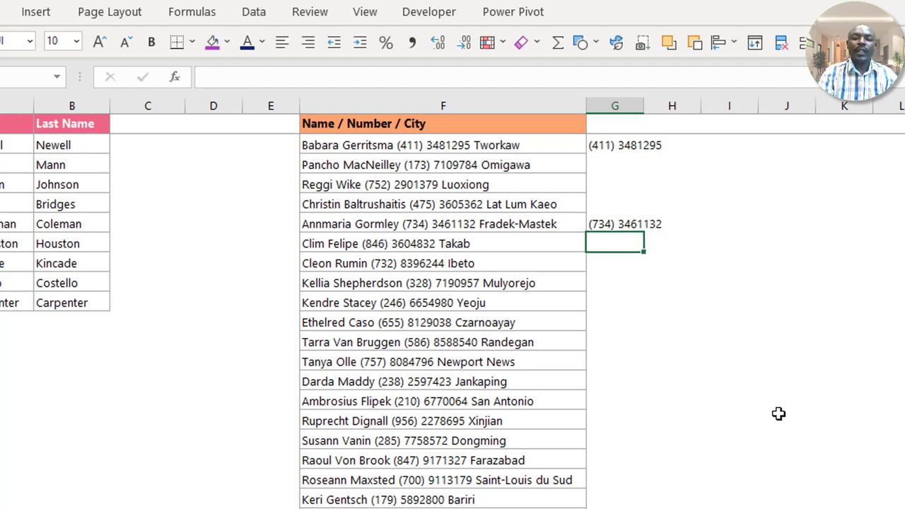
Flash Fill the remaining phone numbers in column G and widen the column to fit them
{"action": "left_click", "coordinate": [611, 199]}
{"action": "key", "text": "ctrl+e"}
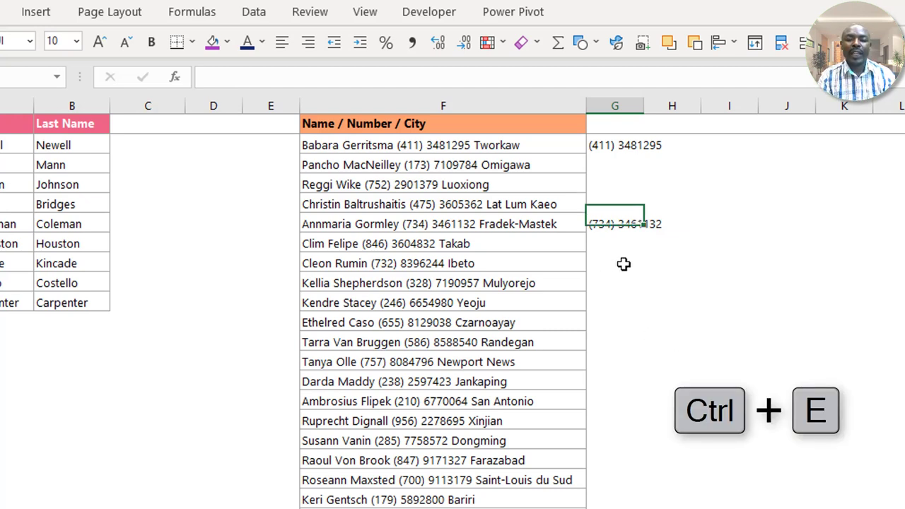
{"action": "left_click", "coordinate": [611, 204]}
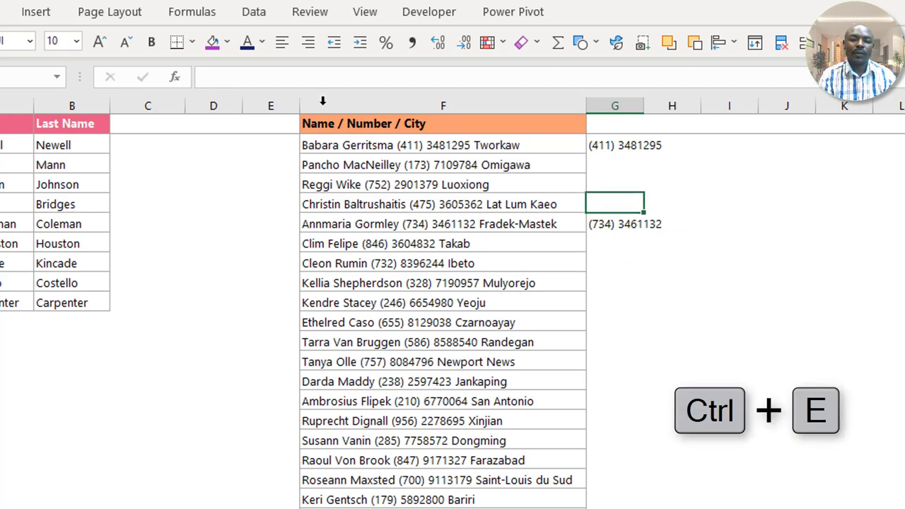
{"action": "left_click", "coordinate": [254, 14]}
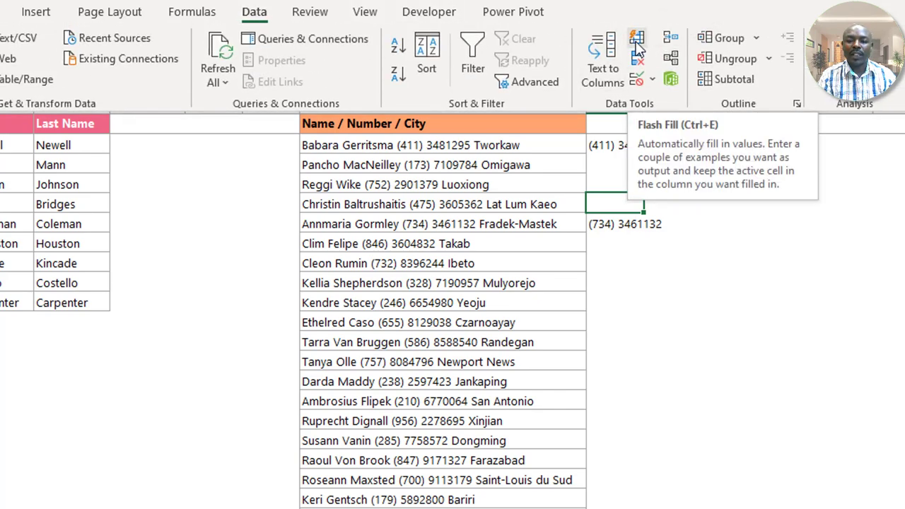
{"action": "left_click", "coordinate": [637, 43]}
{"action": "left_click", "coordinate": [629, 263]}
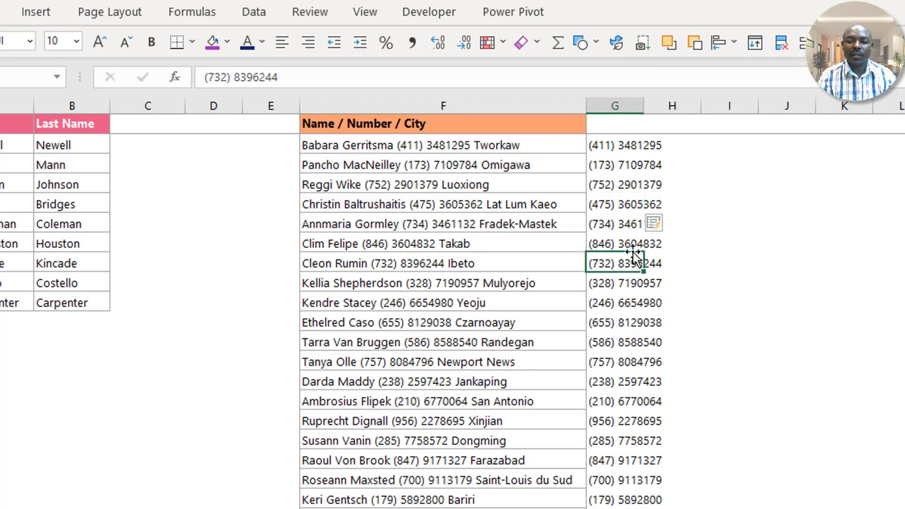
{"action": "left_click", "coordinate": [630, 202]}
{"action": "left_click_drag", "start_coordinate": [644, 105], "coordinate": [666, 106]}
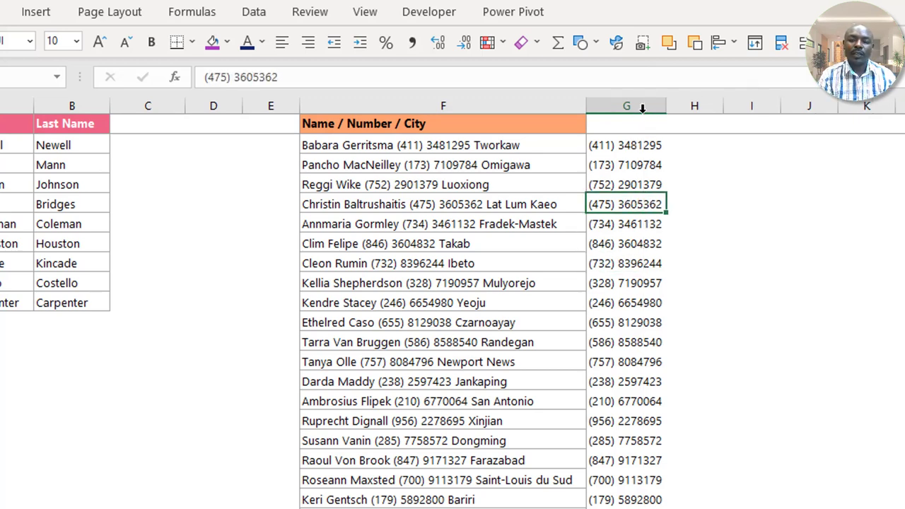
{"action": "left_click", "coordinate": [645, 145]}
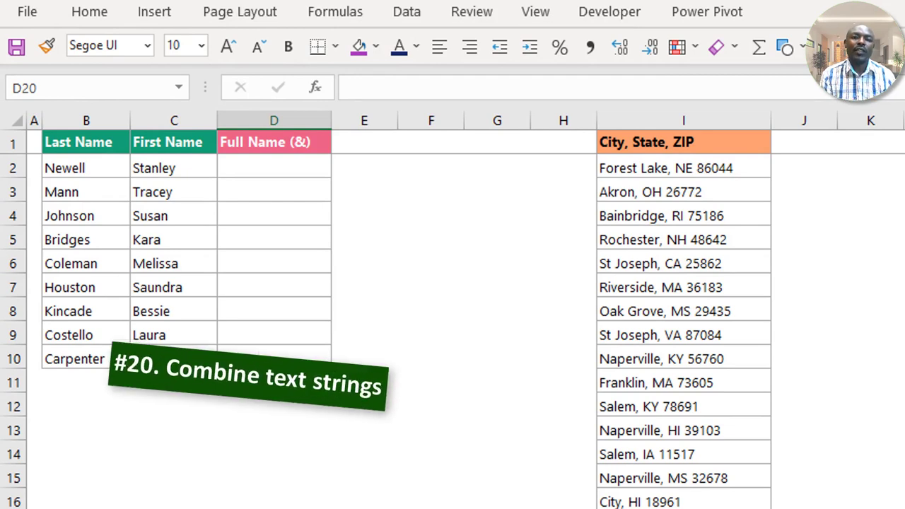
{"action": "left_click", "coordinate": [467, 311]}
{"action": "left_click", "coordinate": [439, 237]}
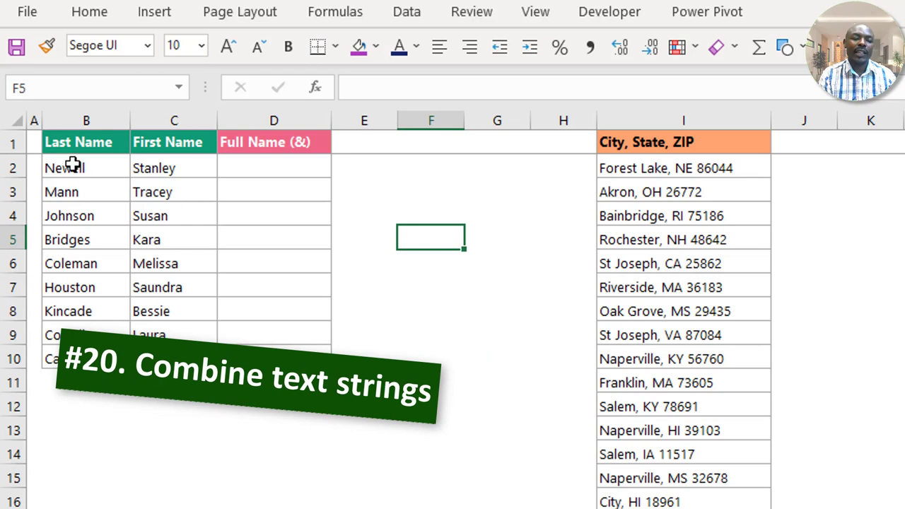
{"action": "left_click_drag", "start_coordinate": [73, 168], "coordinate": [135, 349]}
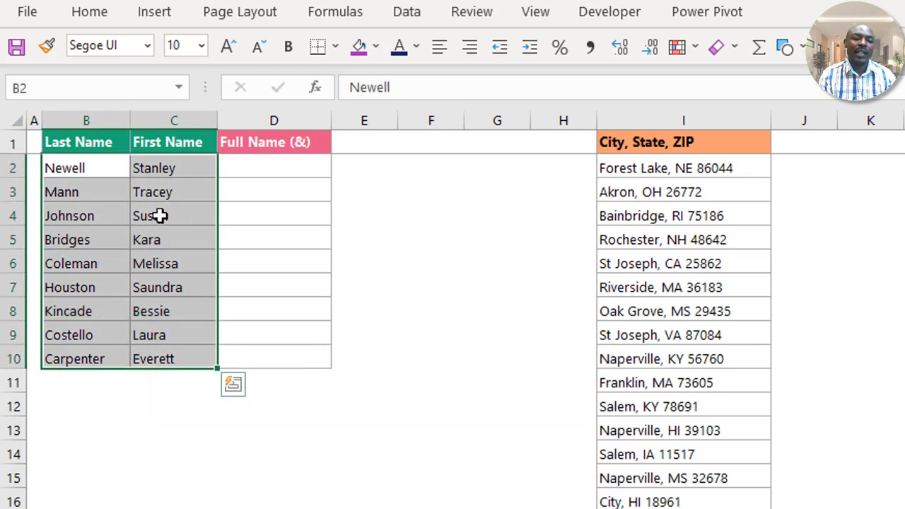
{"action": "left_click", "coordinate": [158, 215]}
{"action": "left_click", "coordinate": [253, 145]}
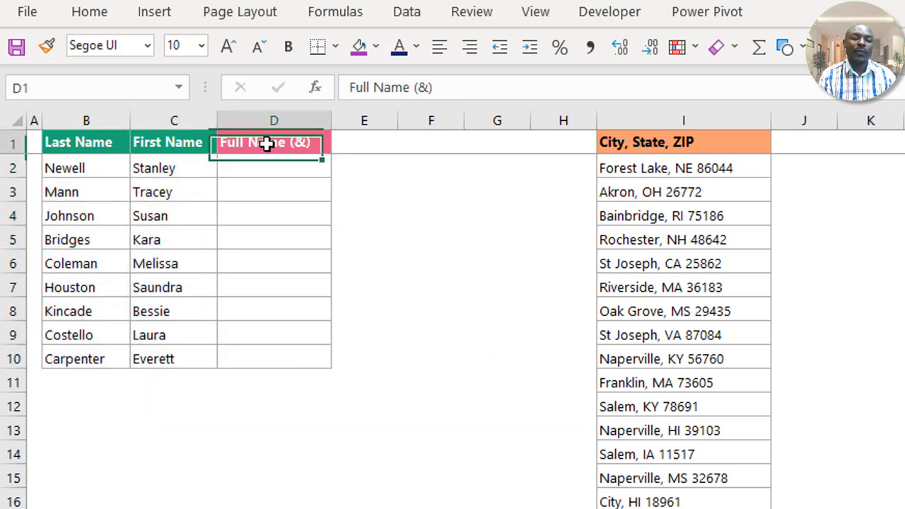
{"action": "left_click", "coordinate": [57, 165]}
{"action": "left_click", "coordinate": [150, 165]}
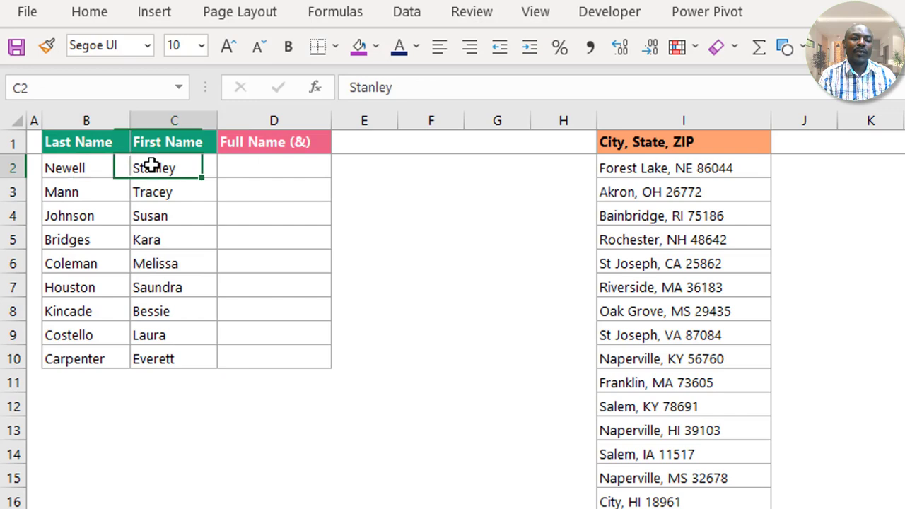
Join the last and first names in D2 with a space between, using the formula =B2&" "&C2
{"action": "left_click", "coordinate": [242, 167]}
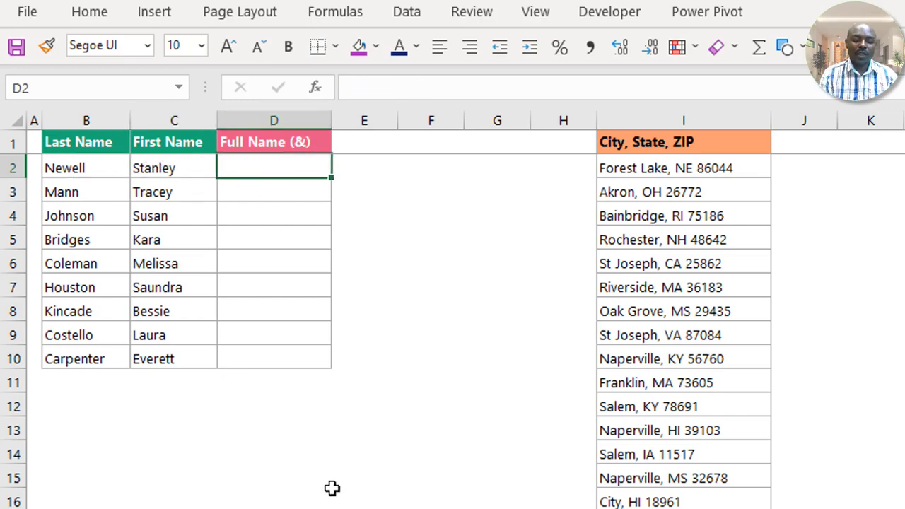
{"action": "type", "text": "="}
{"action": "key", "text": "Left"}
{"action": "key", "text": "Left"}
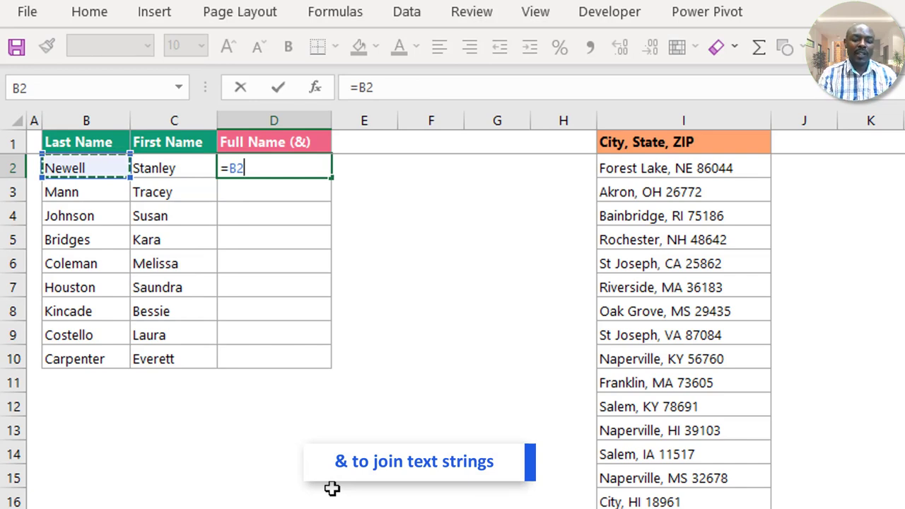
{"action": "type", "text": "&\" \"&"}
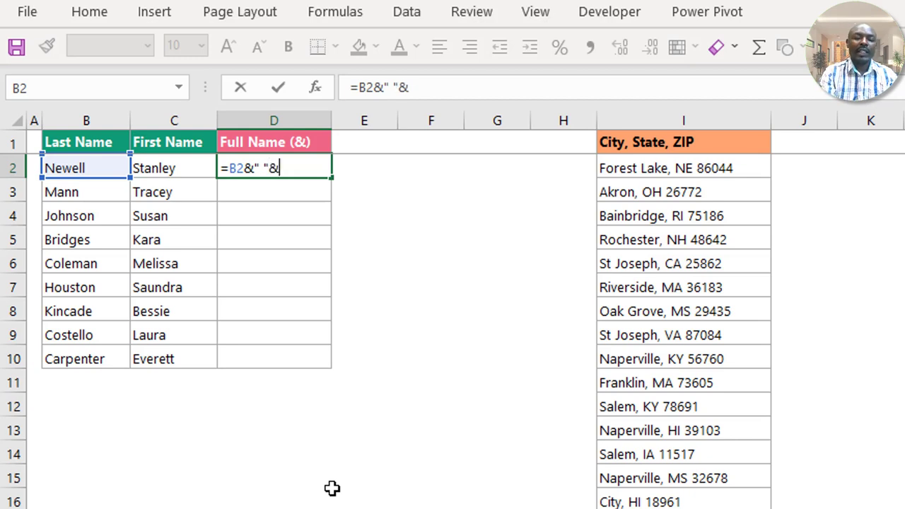
{"action": "key", "text": "Left"}
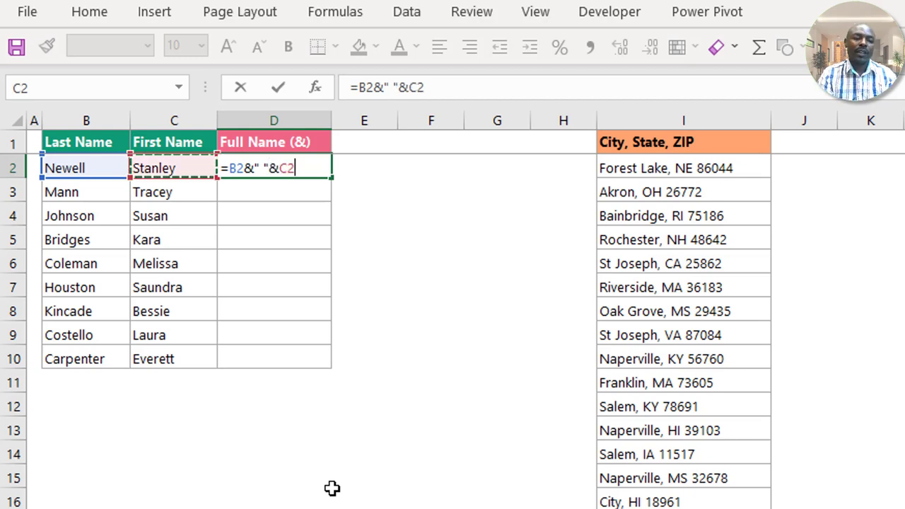
{"action": "key", "text": "Return"}
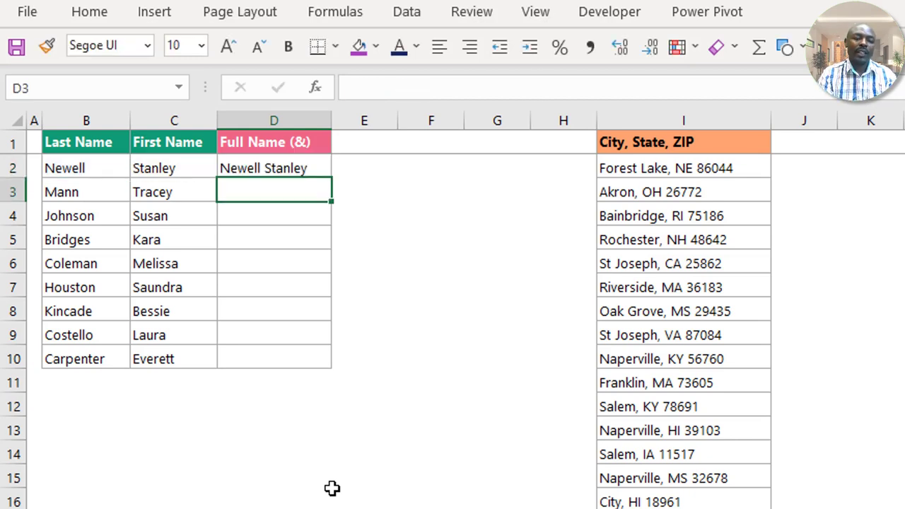
Fill the ampersand formula from D2 down the Full Name (&) column to row 10
{"action": "left_click", "coordinate": [299, 170]}
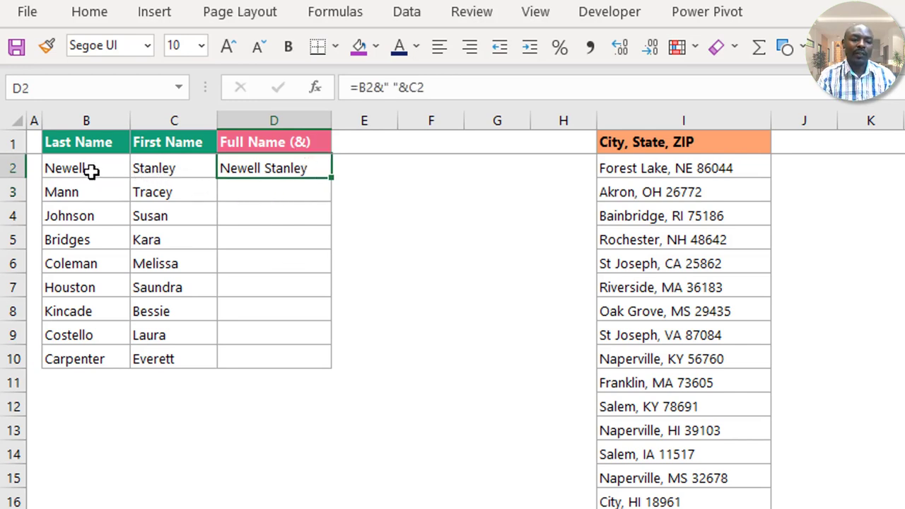
{"action": "double_click", "coordinate": [335, 182]}
{"action": "left_click", "coordinate": [295, 251]}
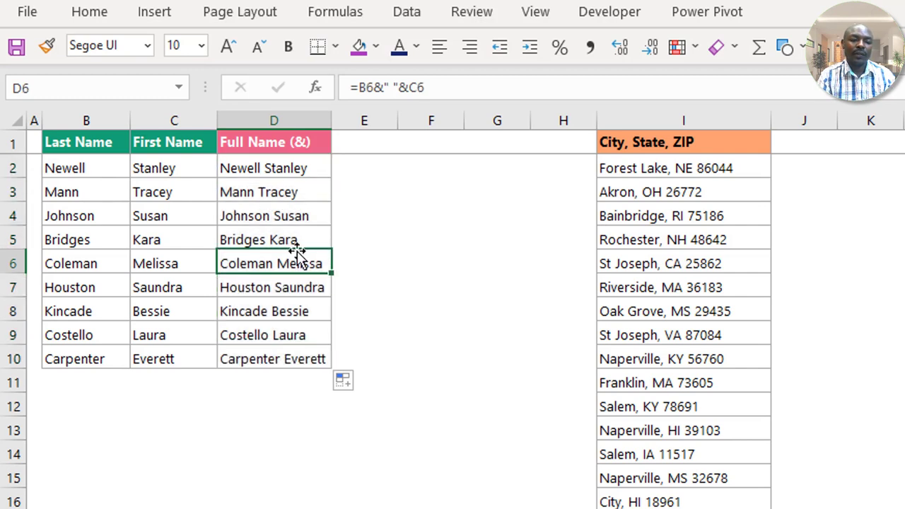
{"action": "left_click", "coordinate": [292, 164]}
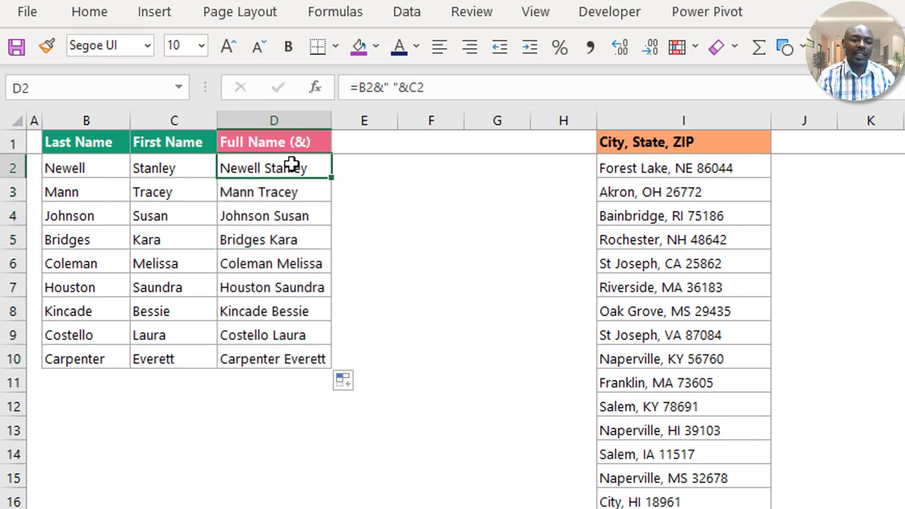
Combine the last and first names in E2 with the formula =CONCATENATE(B2," ",C2)
{"action": "left_click", "coordinate": [353, 170]}
{"action": "type", "text": "=conc"}
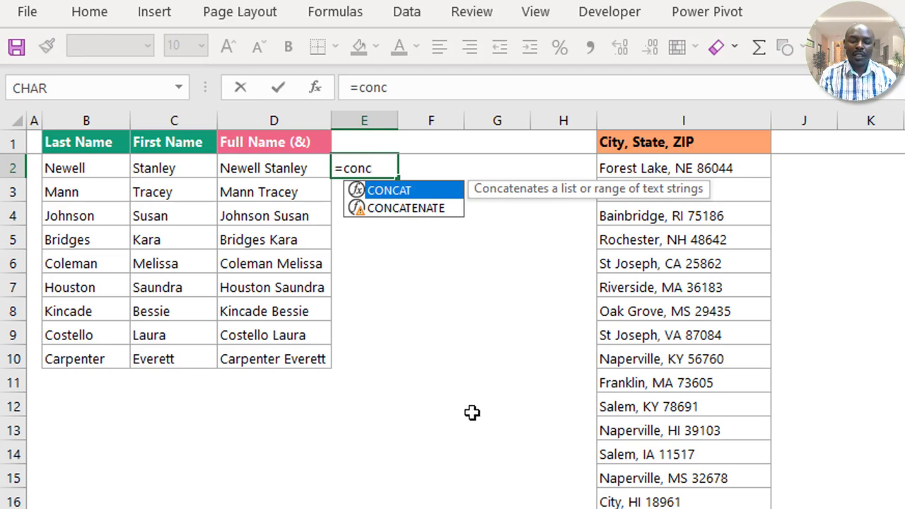
{"action": "key", "text": "Down"}
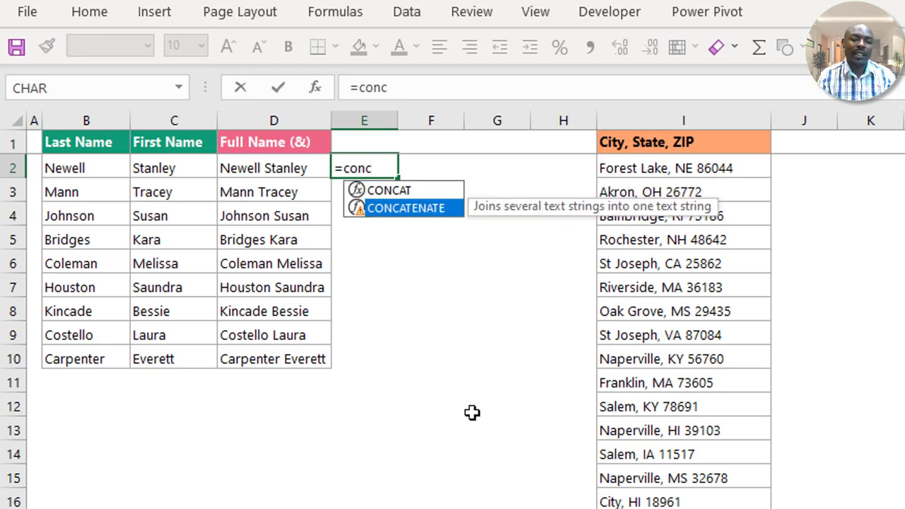
{"action": "key", "text": "Tab"}
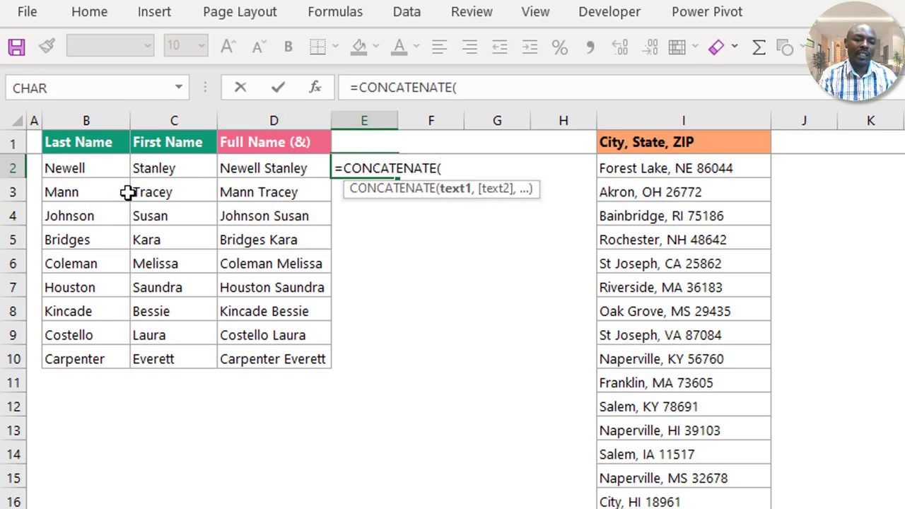
{"action": "left_click", "coordinate": [90, 173]}
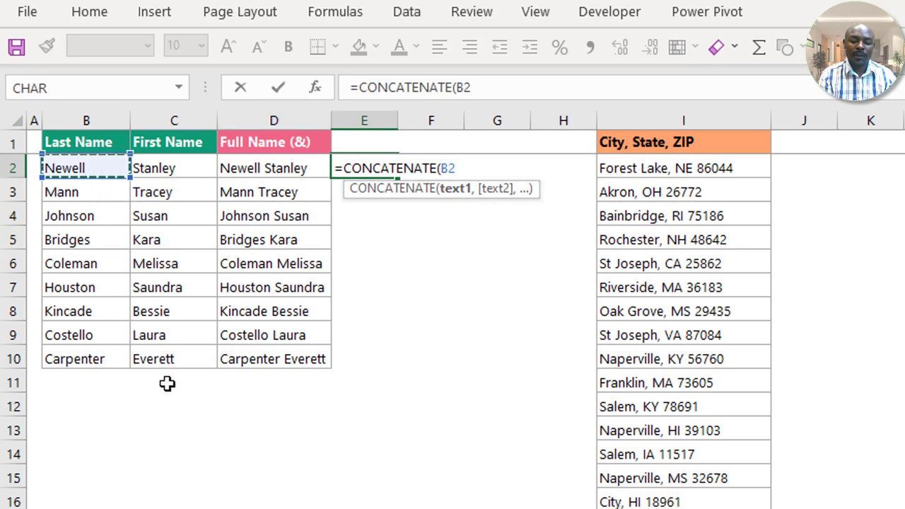
{"action": "type", "text": ","}
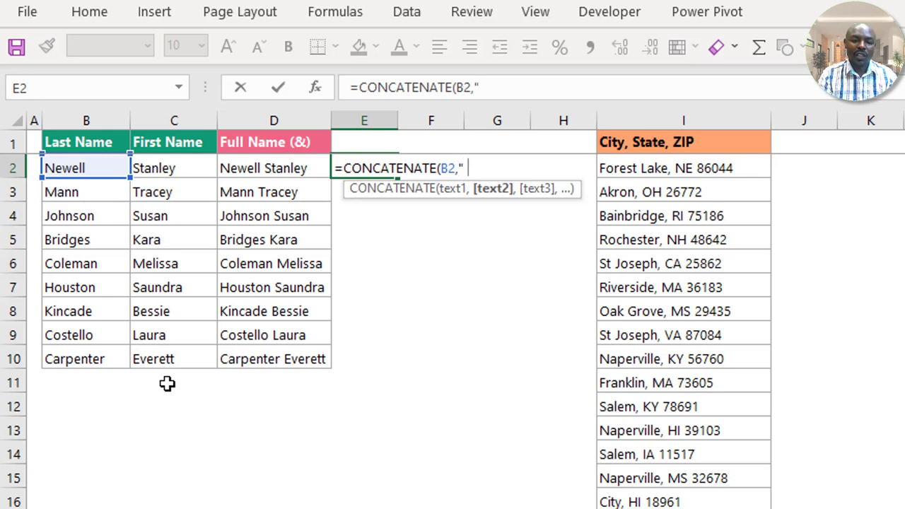
{"action": "type", "text": "\" \","}
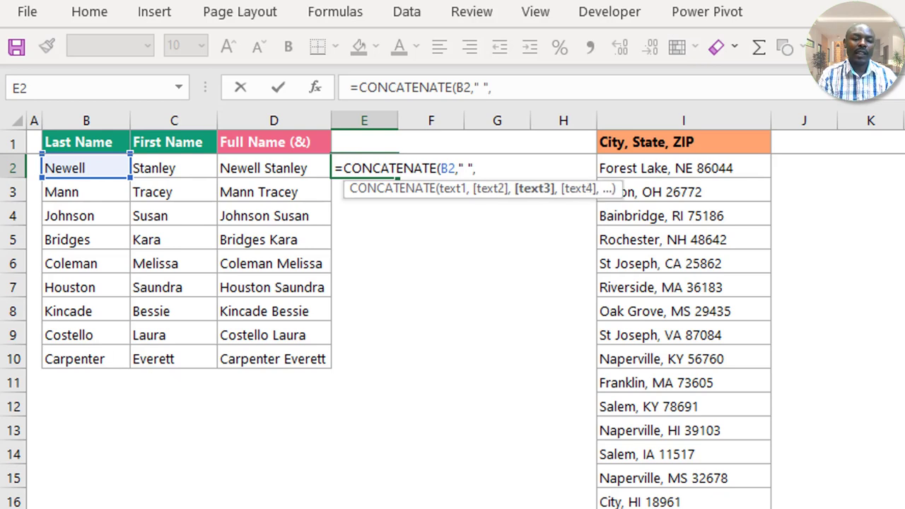
{"action": "left_click", "coordinate": [197, 171]}
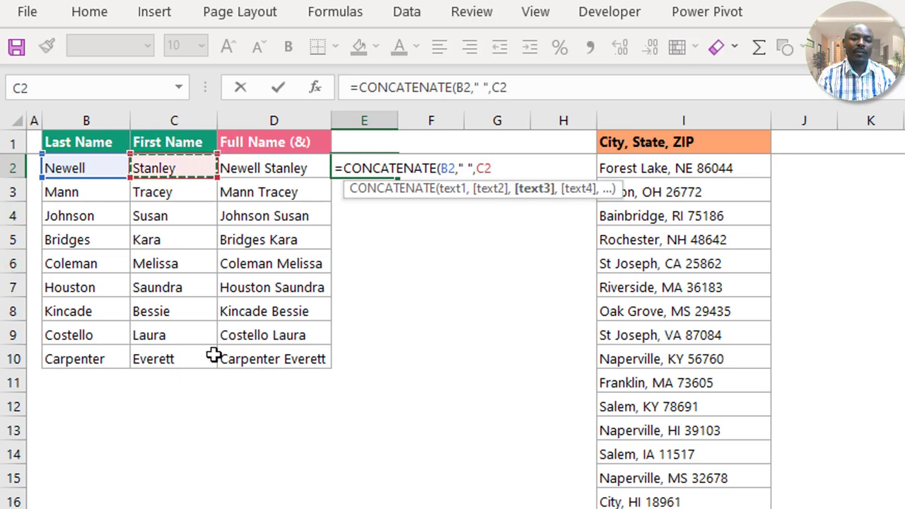
{"action": "type", "text": ")"}
{"action": "key", "text": "Return"}
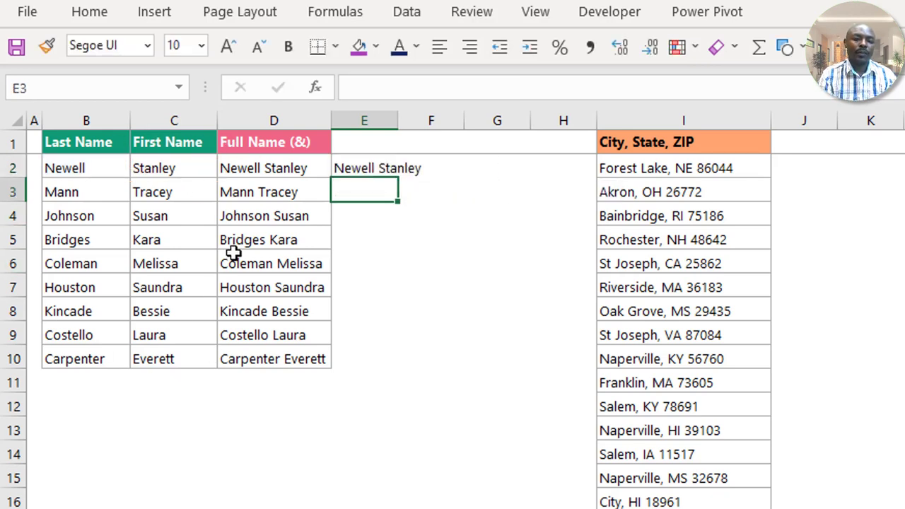
Fill the CONCATENATE formula down to E10 and widen column E to fit the full names
{"action": "left_click", "coordinate": [382, 165]}
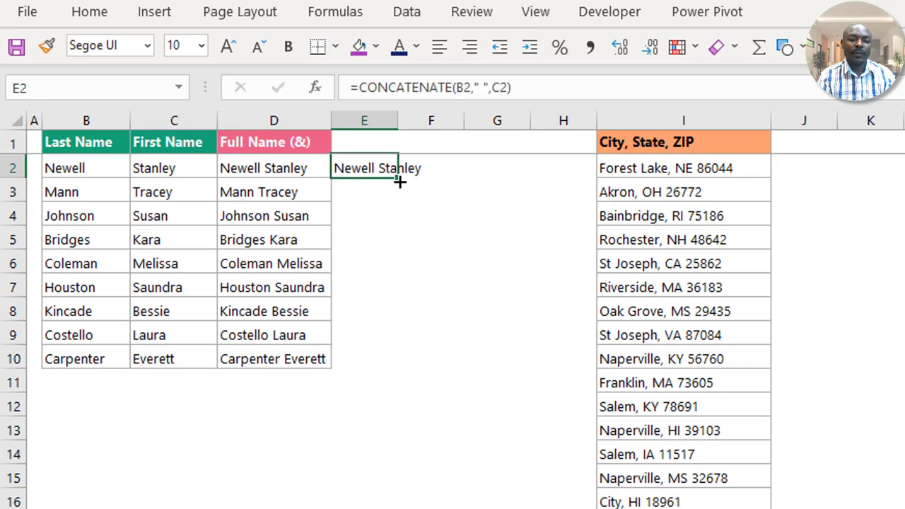
{"action": "double_click", "coordinate": [400, 181]}
{"action": "left_click", "coordinate": [375, 212]}
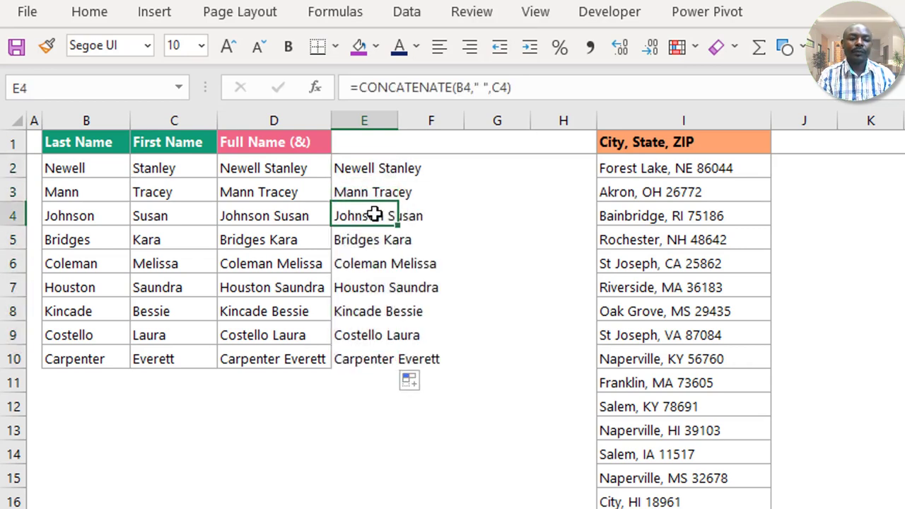
{"action": "double_click", "coordinate": [391, 125]}
{"action": "left_click", "coordinate": [374, 167]}
{"action": "left_click", "coordinate": [368, 230]}
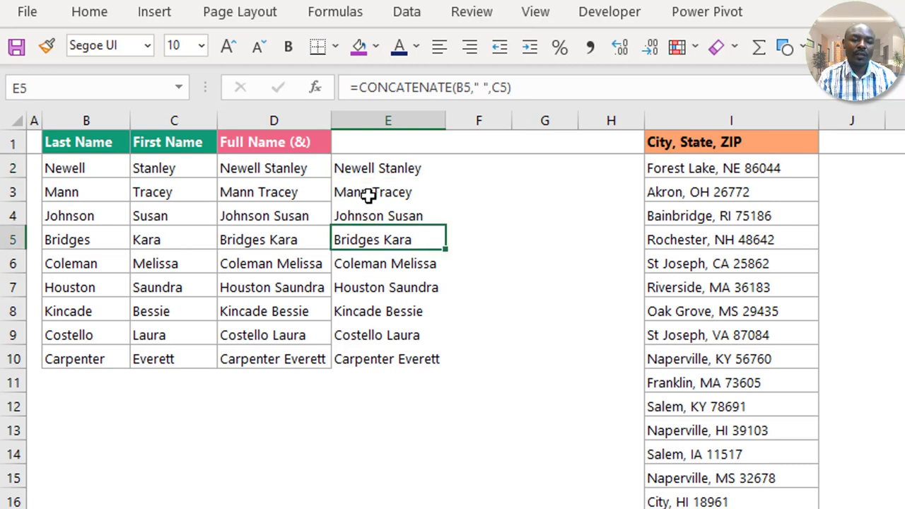
{"action": "left_click", "coordinate": [369, 196]}
{"action": "left_click", "coordinate": [258, 169]}
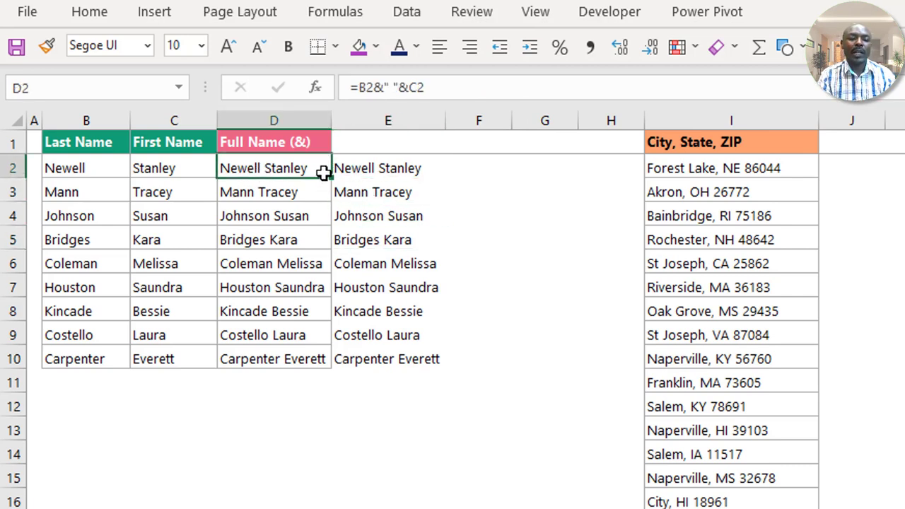
Combine the names in F2 with =TEXTJOIN(" ",TRUE,B2:C2), using a space delimiter and ignoring empty cells
{"action": "left_click", "coordinate": [458, 174]}
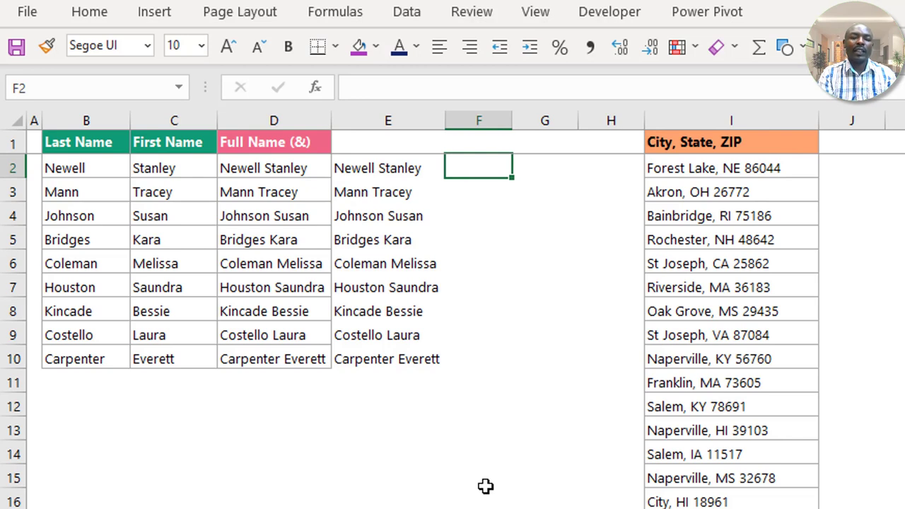
{"action": "type", "text": "="}
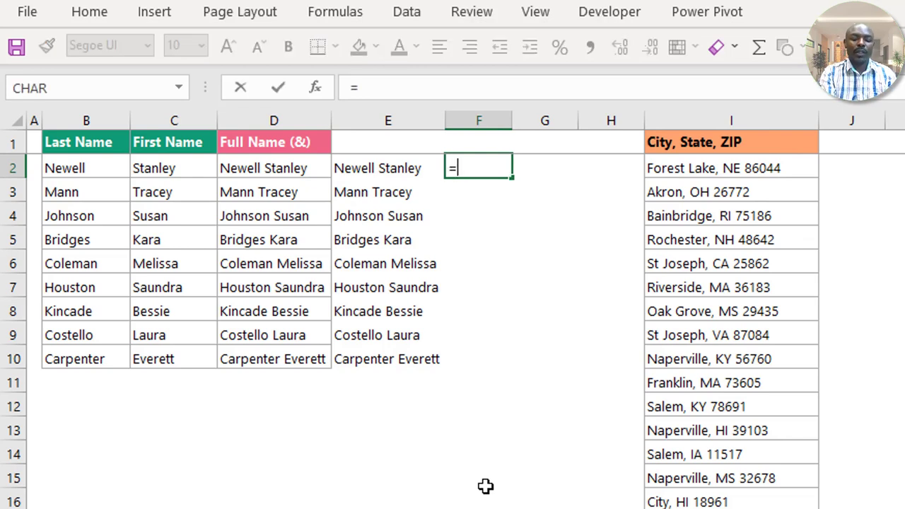
{"action": "type", "text": "tex"}
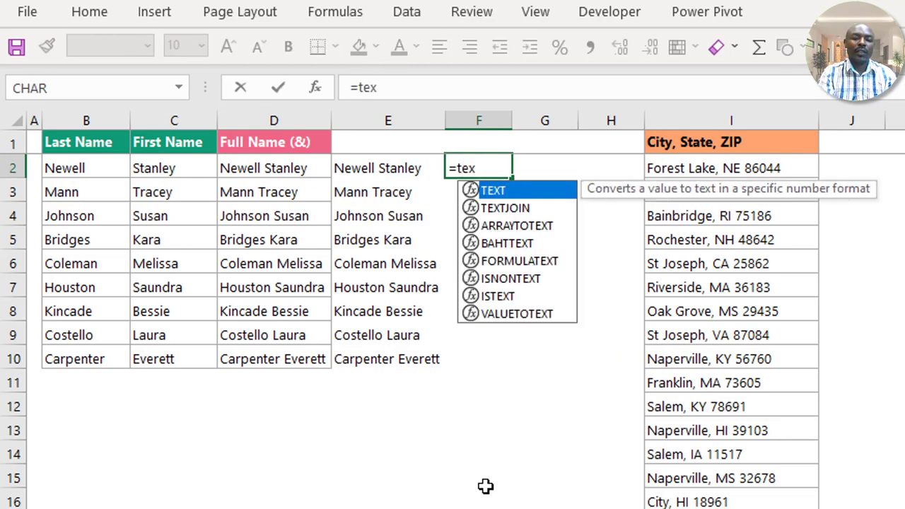
{"action": "key", "text": "Down"}
{"action": "key", "text": "Tab"}
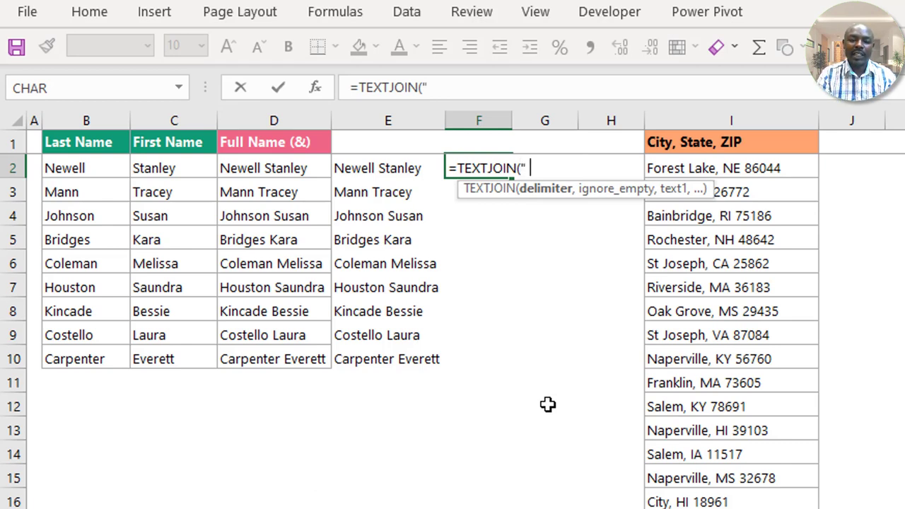
{"action": "type", "text": ","}
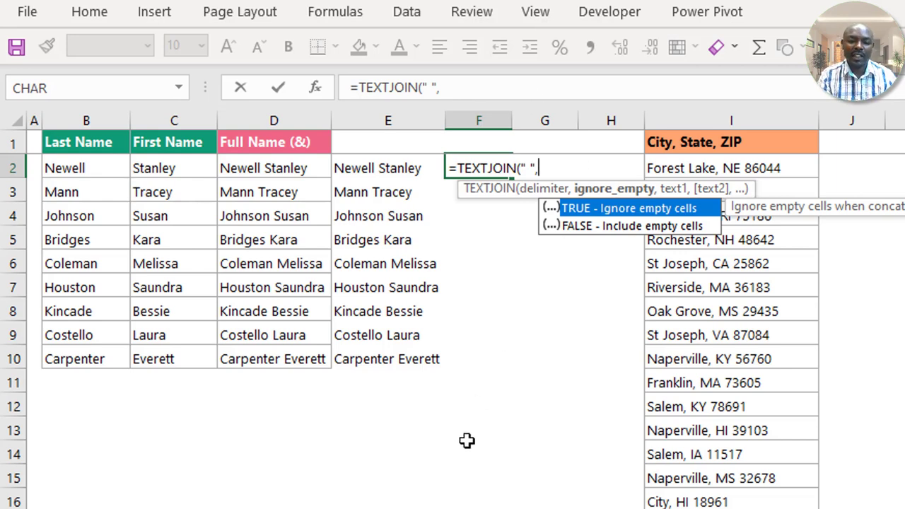
{"action": "double_click", "coordinate": [581, 209]}
{"action": "type", "text": ","}
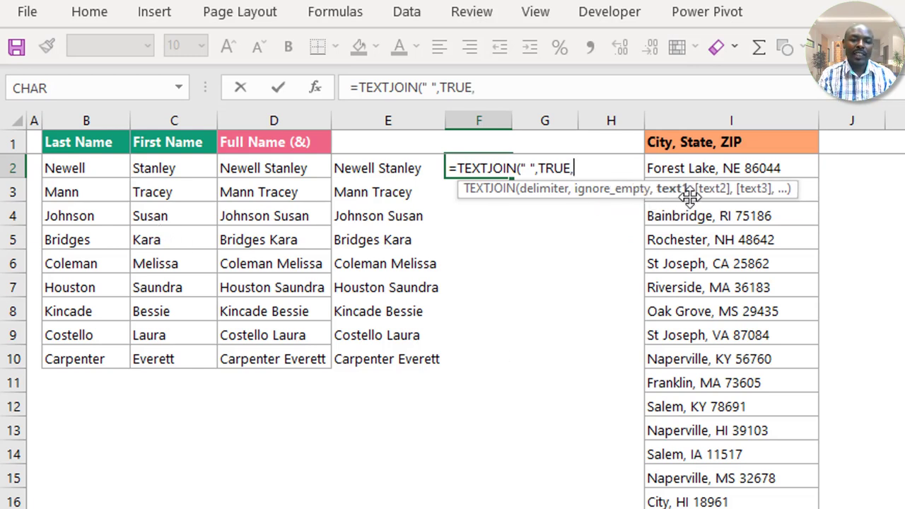
{"action": "left_click", "coordinate": [84, 168]}
{"action": "left_click_drag", "start_coordinate": [130, 166], "coordinate": [150, 168]}
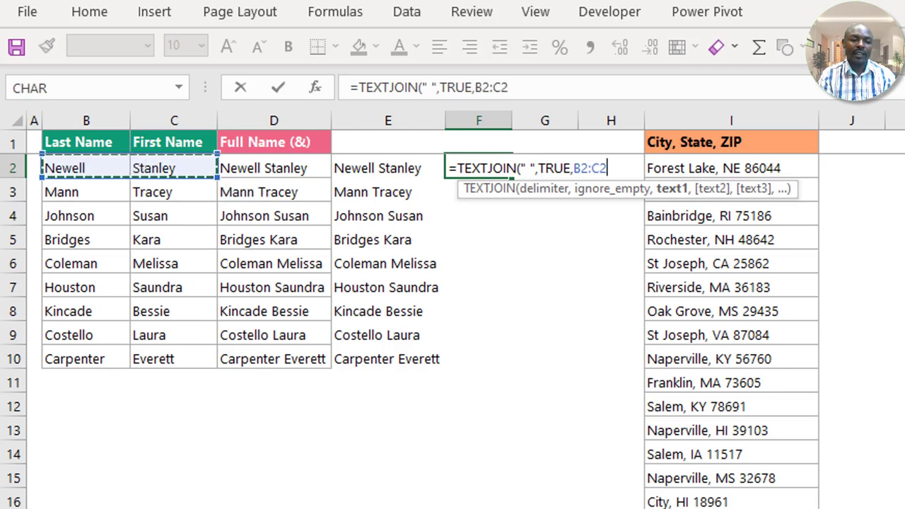
{"action": "type", "text": ")"}
{"action": "key", "text": "Return"}
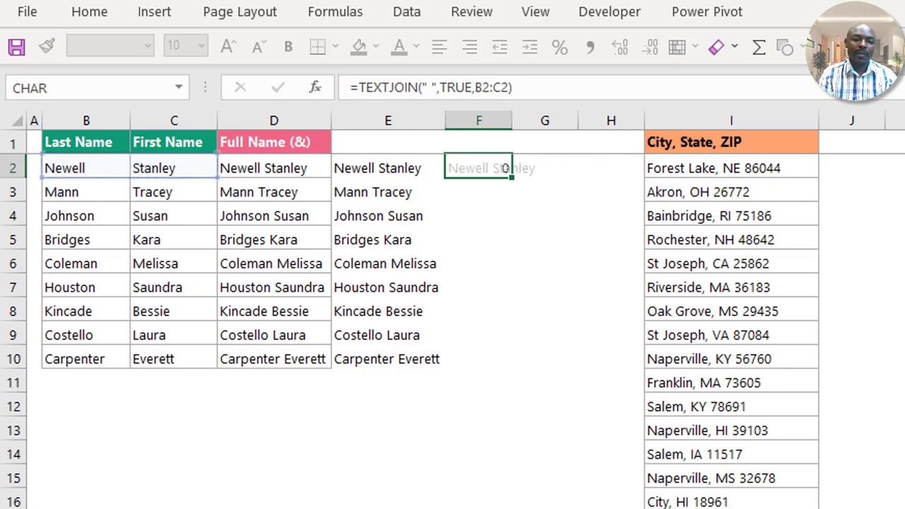
Fill the TEXTJOIN formula down to F10 and widen column F to fit the full names
{"action": "left_click", "coordinate": [462, 170]}
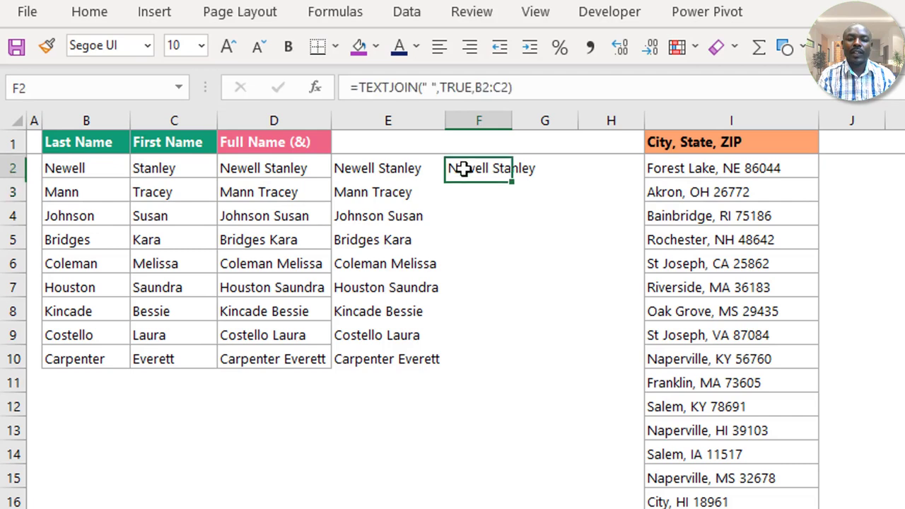
{"action": "double_click", "coordinate": [511, 179]}
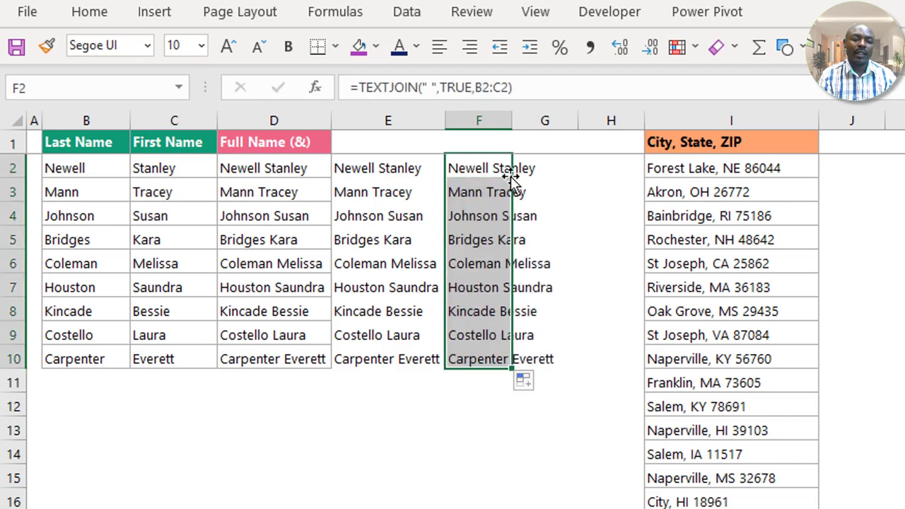
{"action": "left_click", "coordinate": [472, 241]}
{"action": "double_click", "coordinate": [512, 112]}
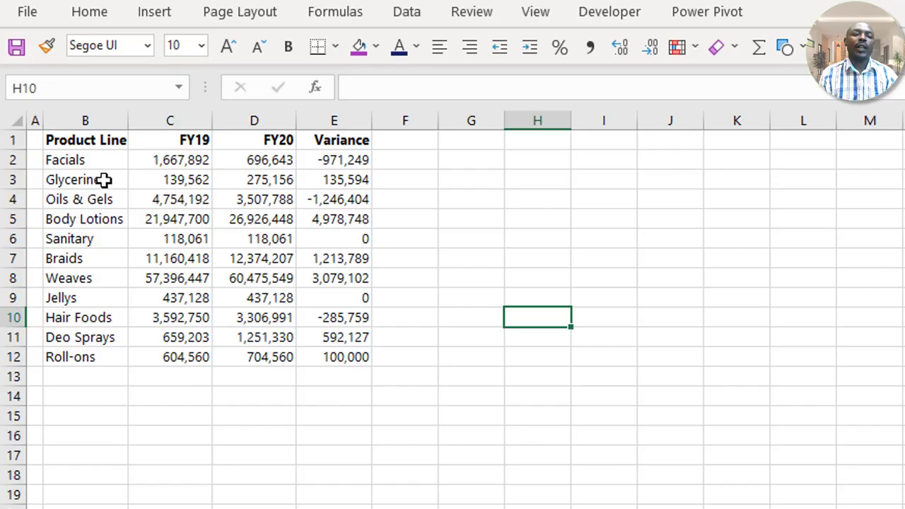
{"action": "left_click_drag", "start_coordinate": [85, 145], "coordinate": [71, 299]}
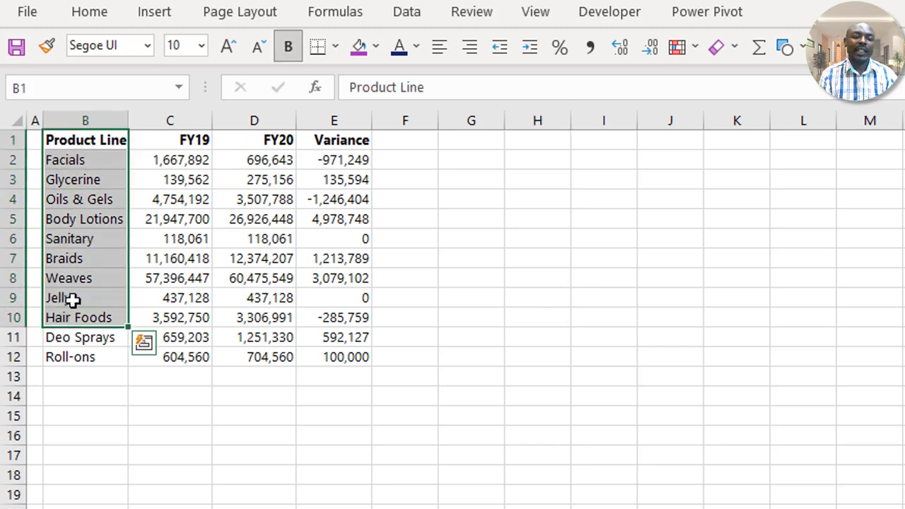
Insert a default column chart from Product Line B1:B12 and Variance E1:E12, then position and enlarge it beside the table
{"action": "left_click_drag", "start_coordinate": [358, 183], "coordinate": [339, 357]}
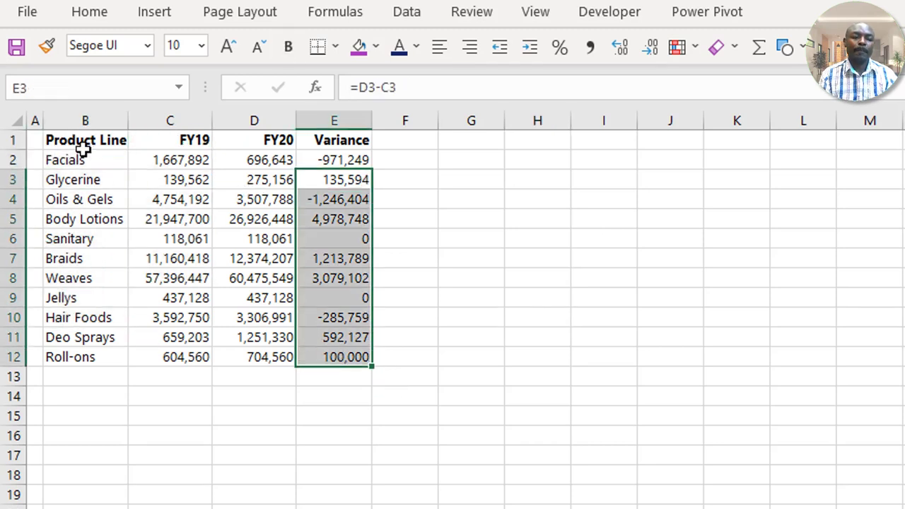
{"action": "left_click_drag", "start_coordinate": [92, 141], "coordinate": [77, 349]}
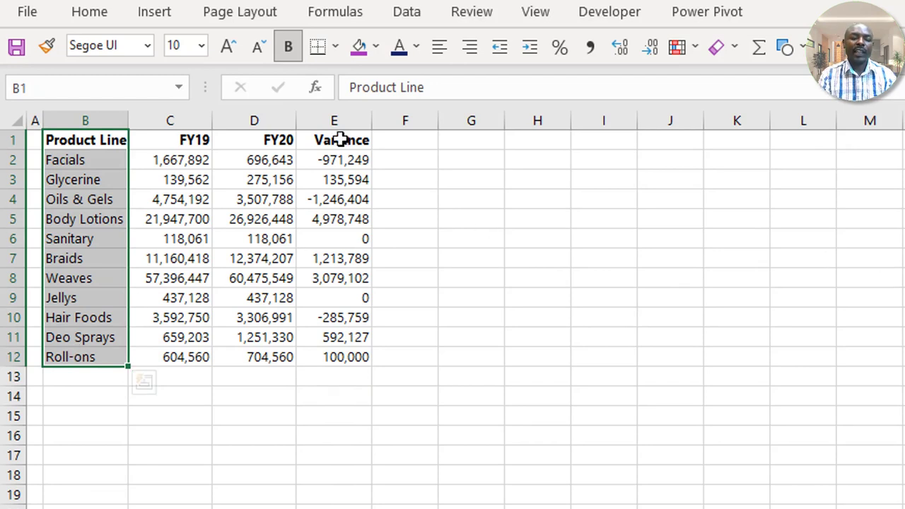
{"action": "left_click_drag", "start_coordinate": [339, 140], "coordinate": [347, 353]}
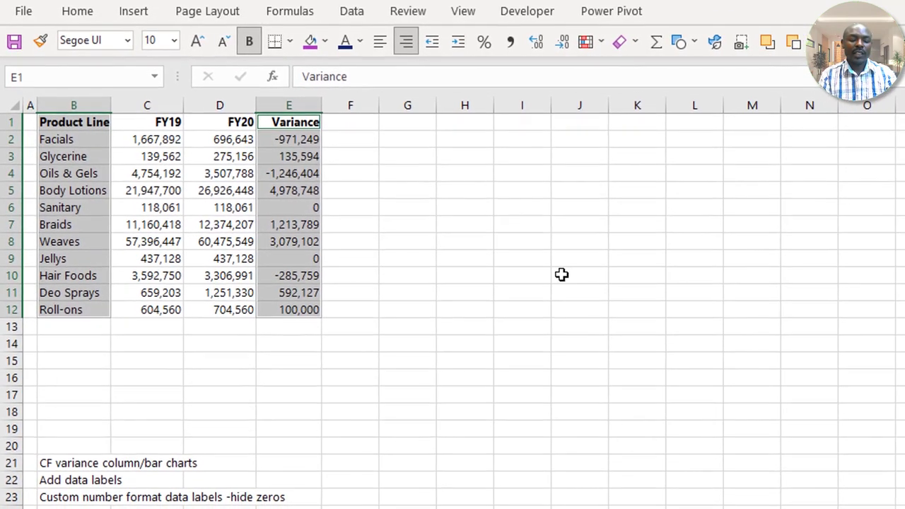
{"action": "key", "text": "alt+F1"}
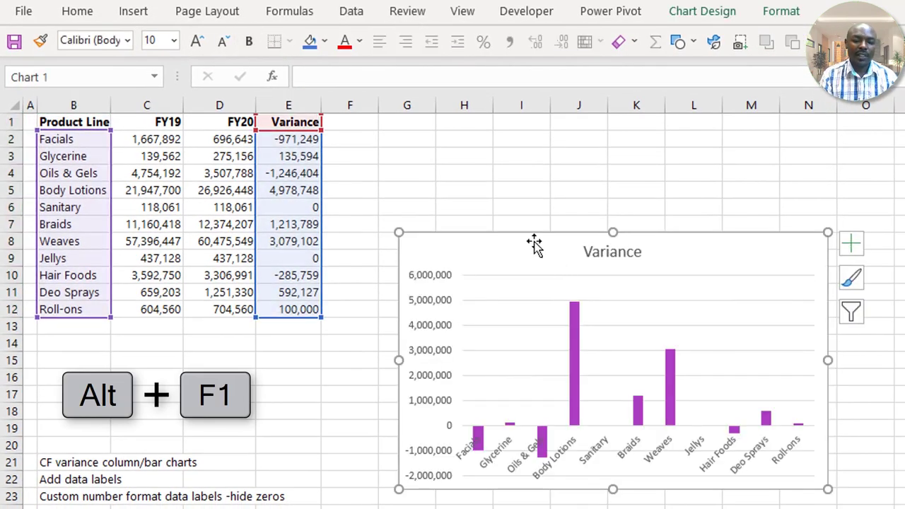
{"action": "left_click_drag", "start_coordinate": [535, 240], "coordinate": [502, 146]}
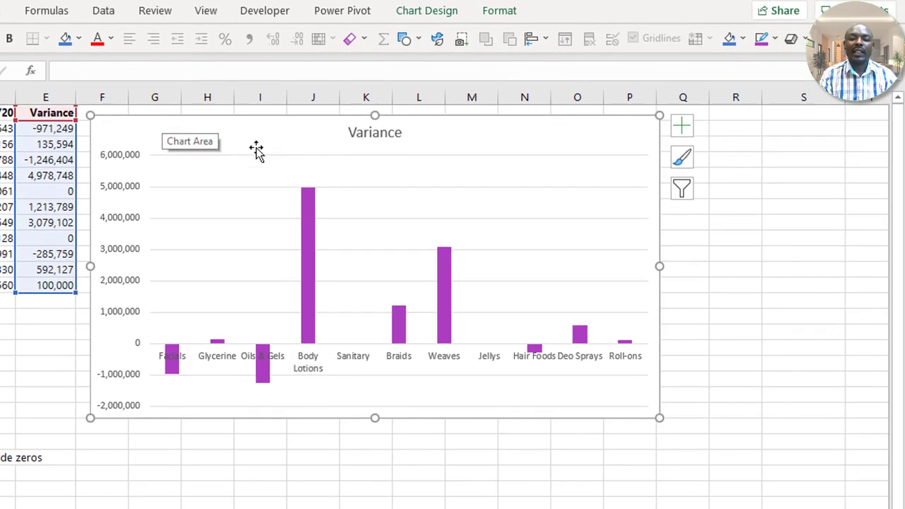
Give the Variance series a solid fill with Invert if negative enabled
{"action": "mouse_move", "coordinate": [315, 263]}
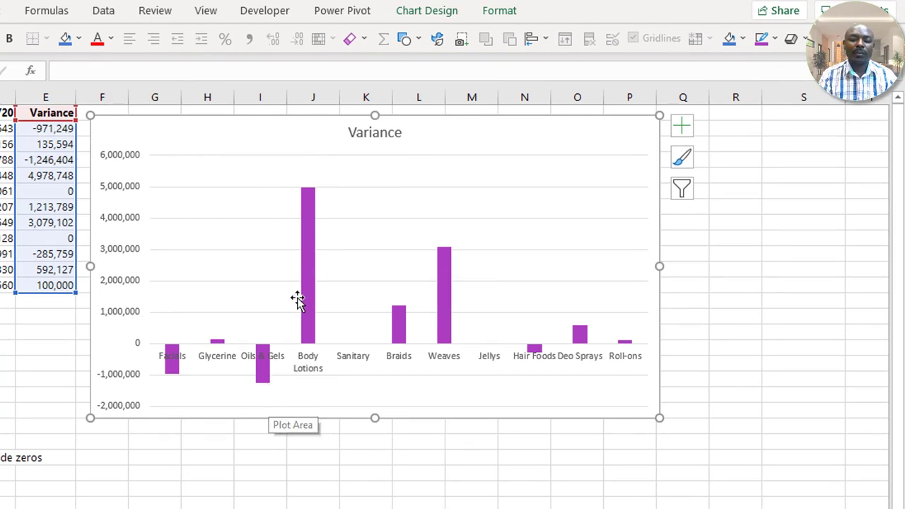
{"action": "right_click", "coordinate": [309, 267]}
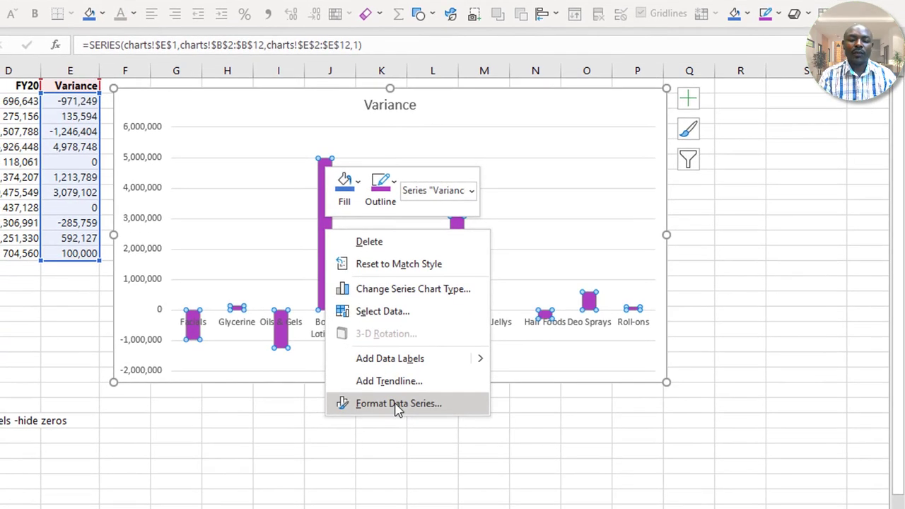
{"action": "left_click", "coordinate": [384, 440]}
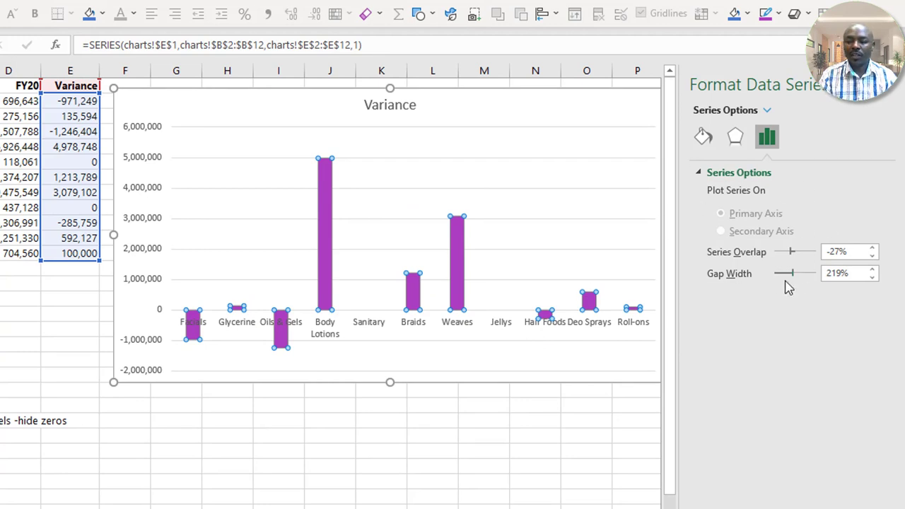
{"action": "left_click", "coordinate": [704, 141]}
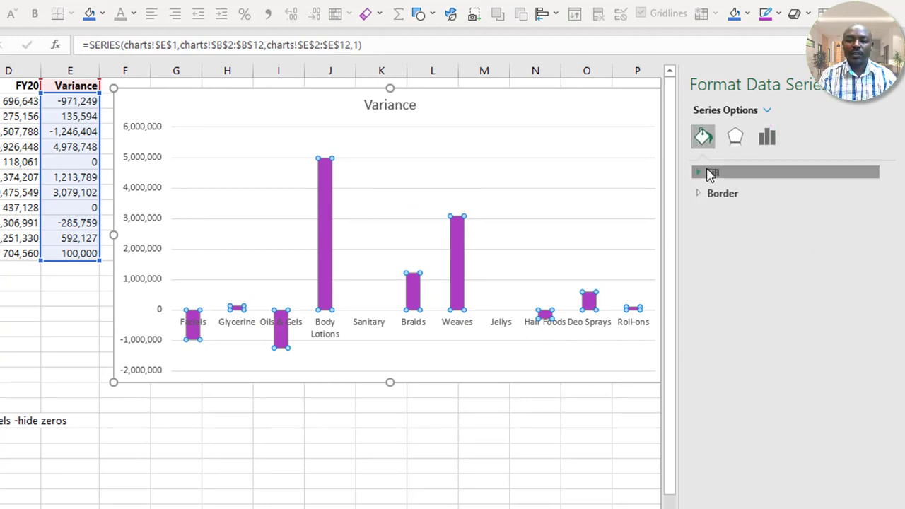
{"action": "left_click", "coordinate": [711, 172]}
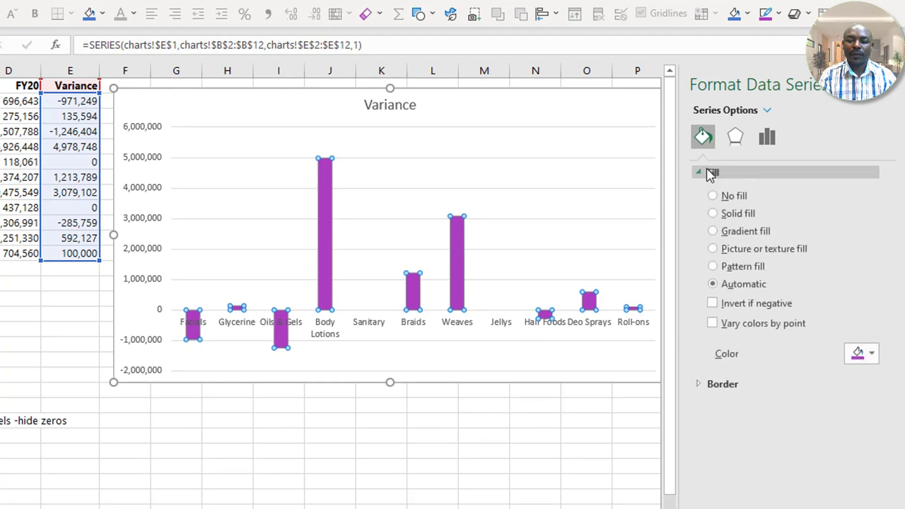
{"action": "left_click", "coordinate": [723, 218]}
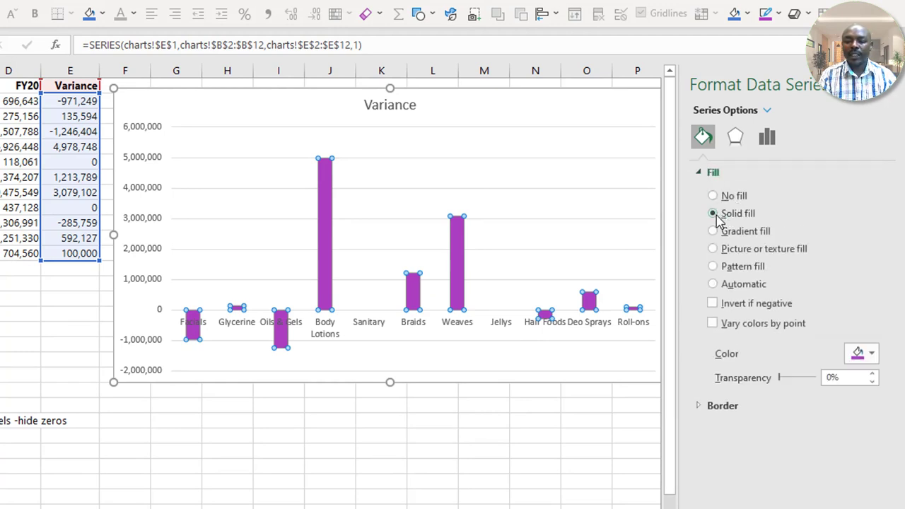
{"action": "left_click", "coordinate": [711, 304]}
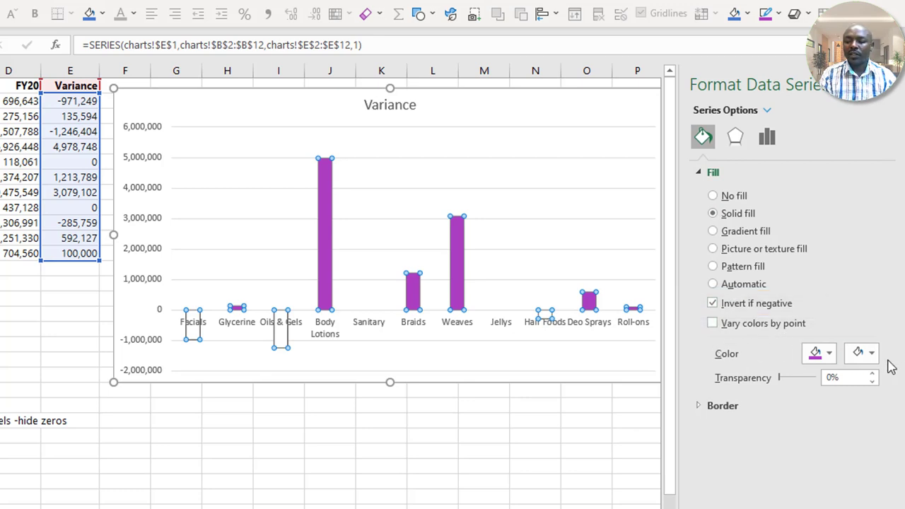
Color the chart's positive variance columns dark green and the negative ones red
{"action": "left_click", "coordinate": [829, 355]}
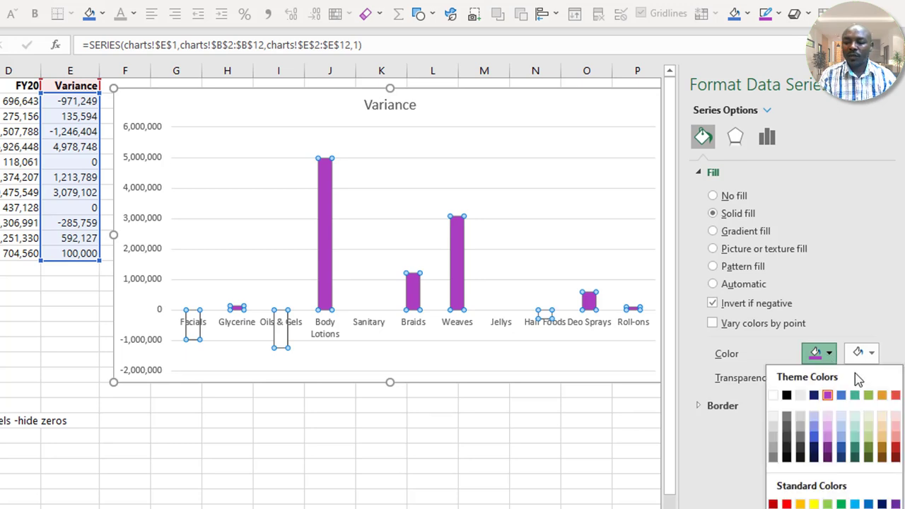
{"action": "left_click", "coordinate": [867, 444]}
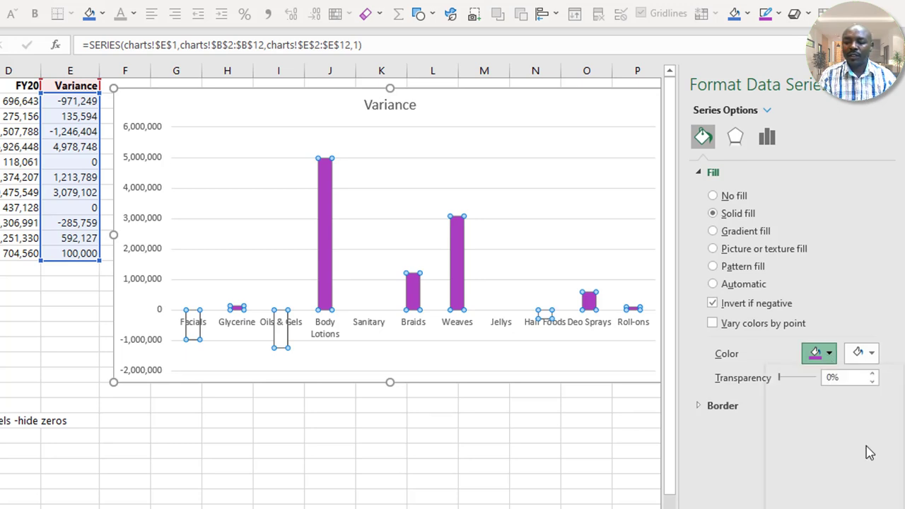
{"action": "left_click", "coordinate": [869, 354]}
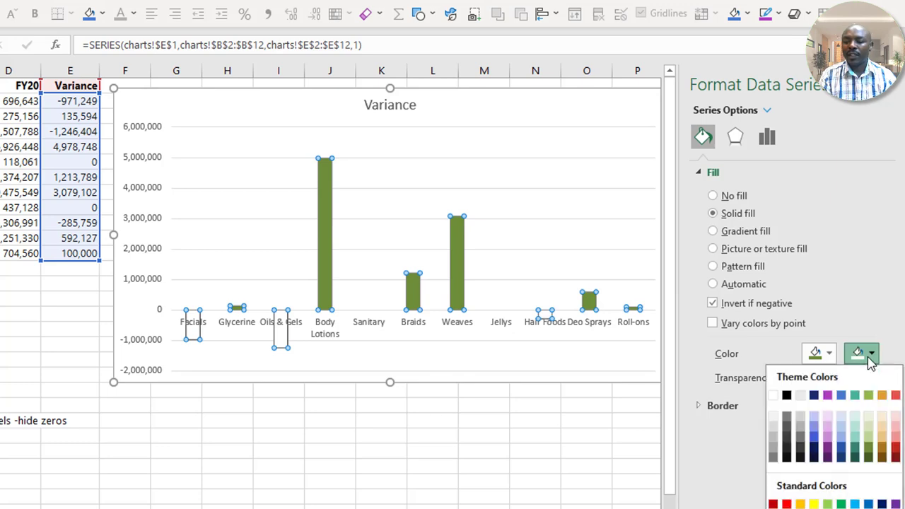
{"action": "left_click", "coordinate": [895, 396]}
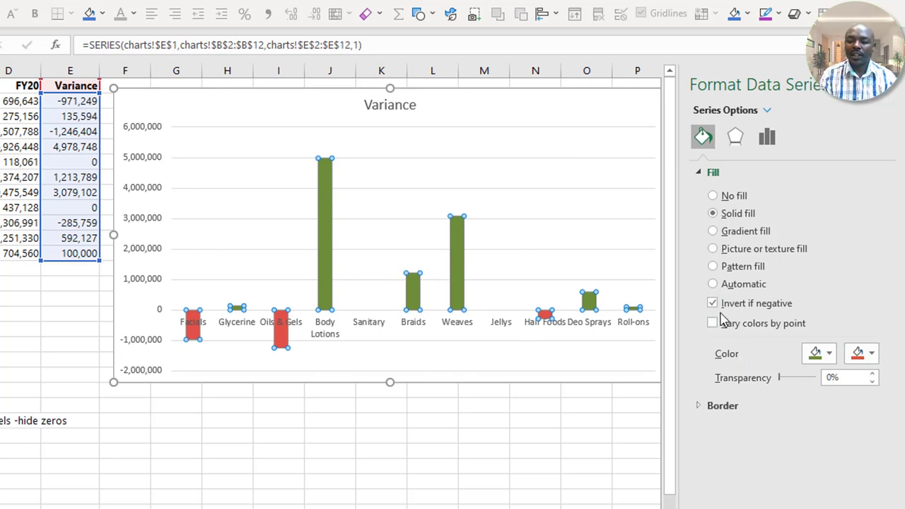
Add data labels to the Variance series in the chart
{"action": "right_click", "coordinate": [327, 212]}
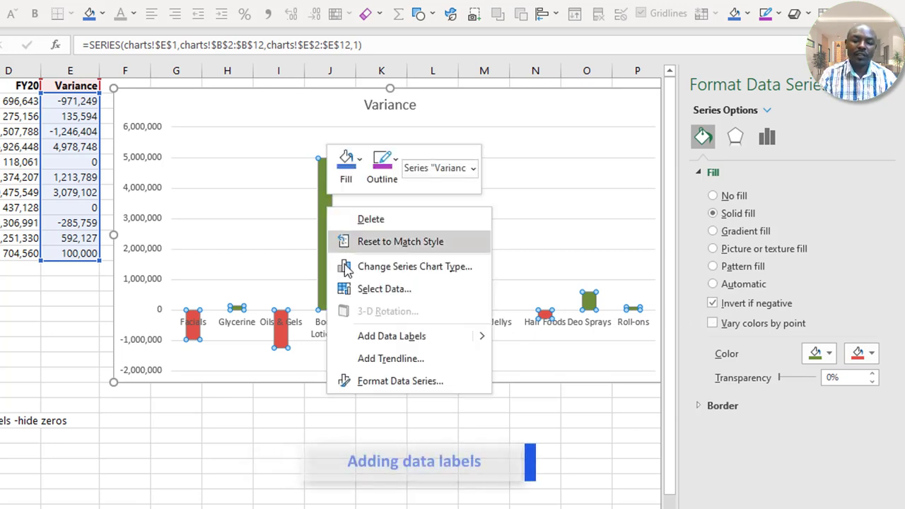
{"action": "left_click", "coordinate": [366, 336]}
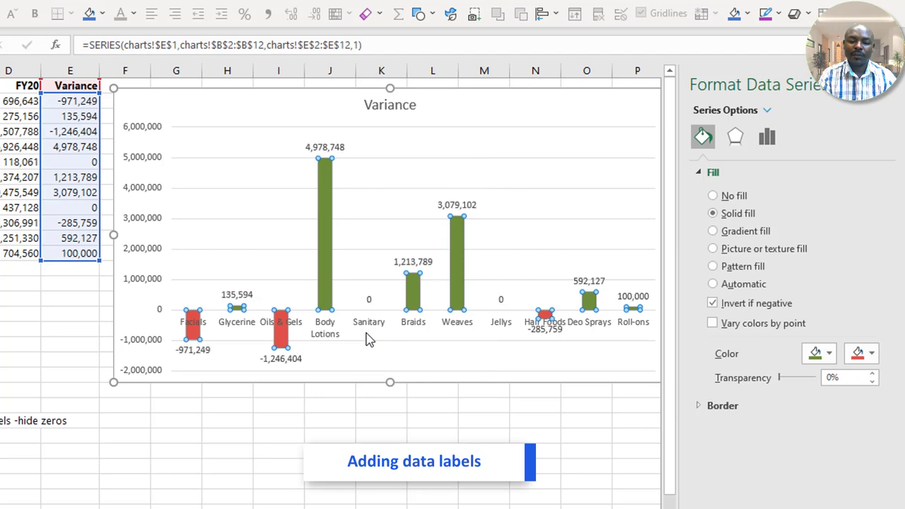
{"action": "left_click", "coordinate": [333, 147]}
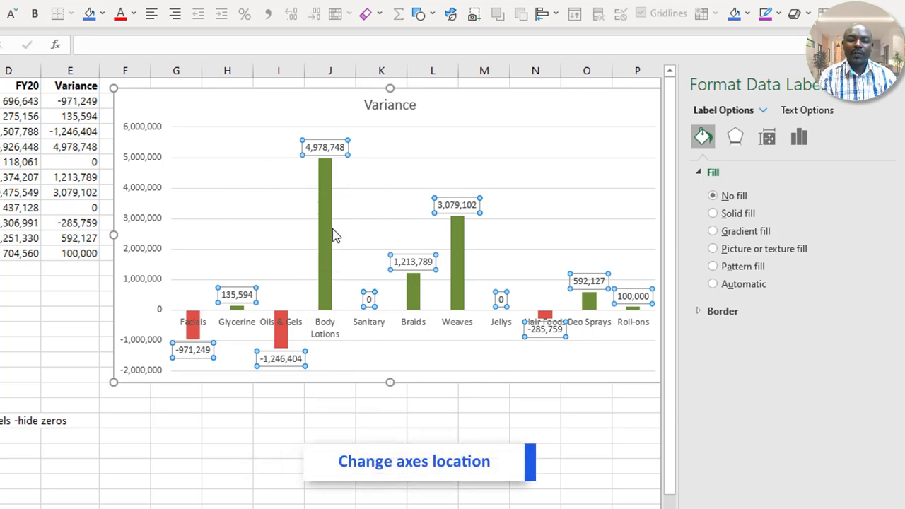
Hide the vertical value axis labels by setting their label position to None
{"action": "left_click", "coordinate": [142, 152]}
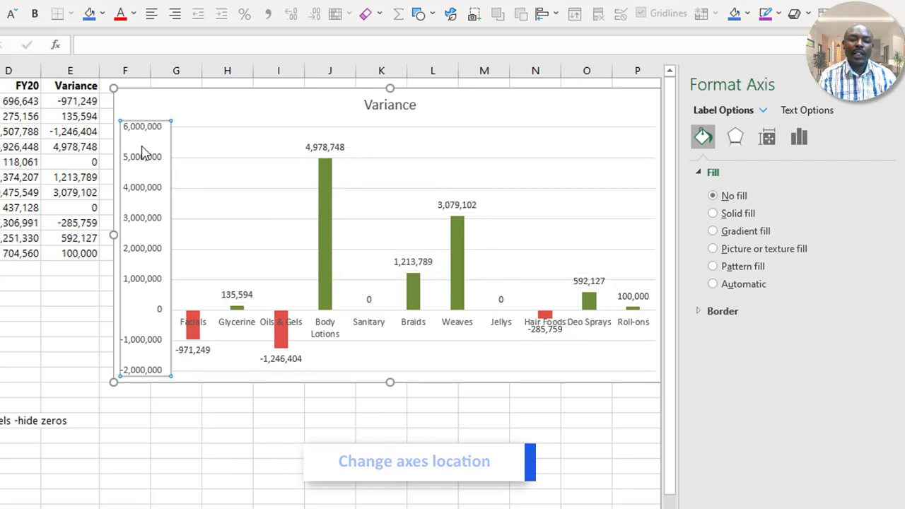
{"action": "right_click", "coordinate": [141, 193]}
{"action": "left_click", "coordinate": [205, 390]}
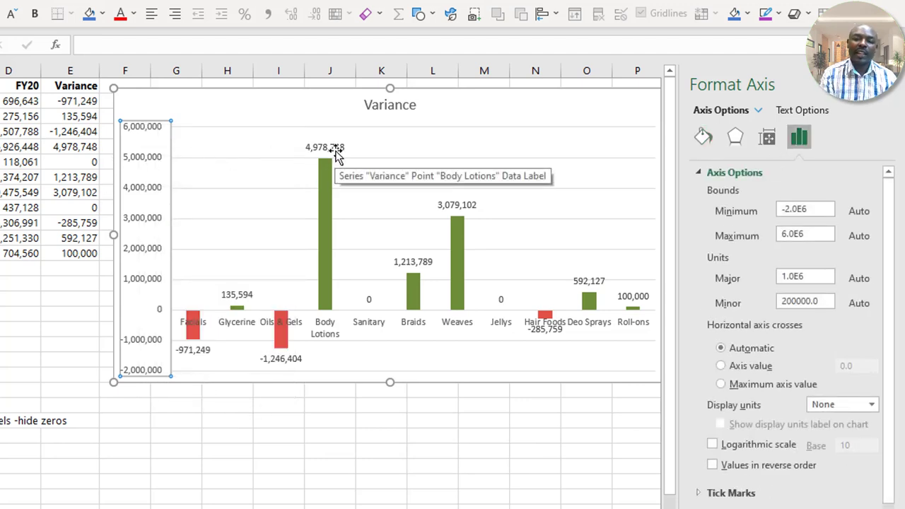
{"action": "left_click", "coordinate": [735, 172]}
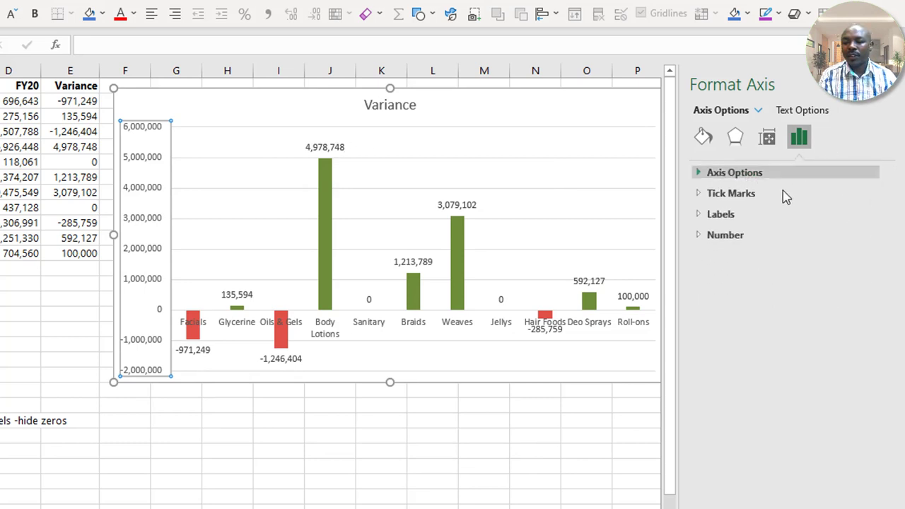
{"action": "left_click", "coordinate": [735, 215]}
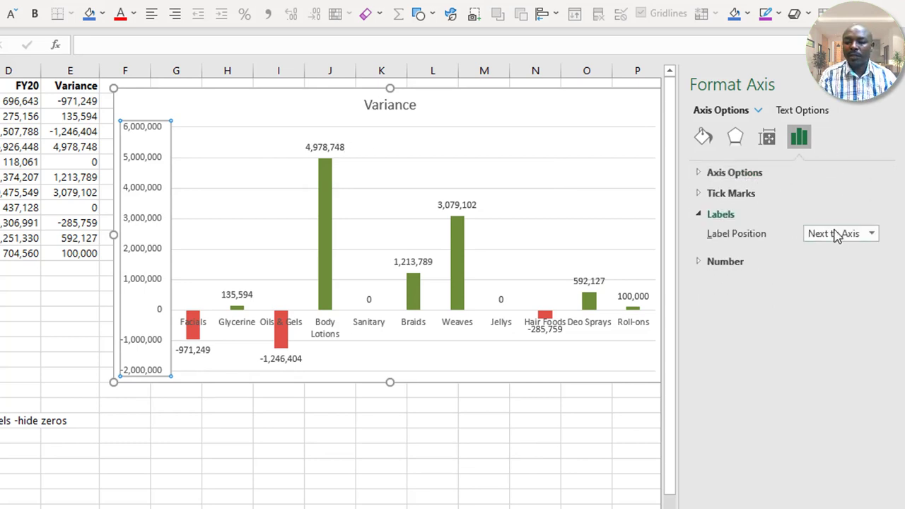
{"action": "left_click", "coordinate": [871, 236]}
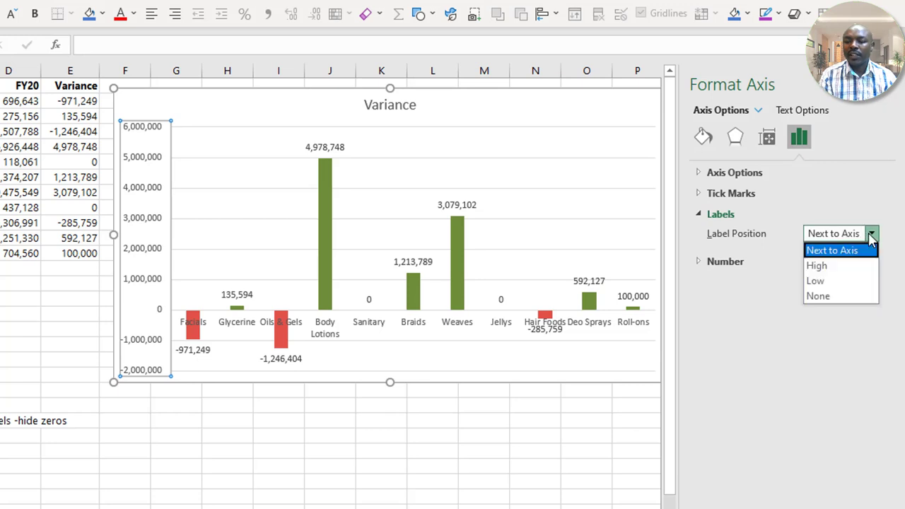
{"action": "left_click", "coordinate": [829, 296]}
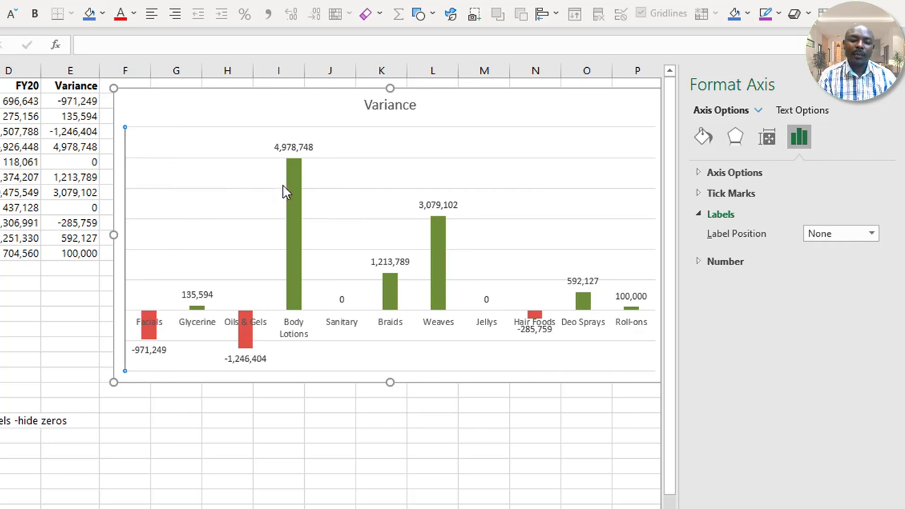
Set the horizontal product-line axis label position to Low
{"action": "left_click", "coordinate": [343, 327]}
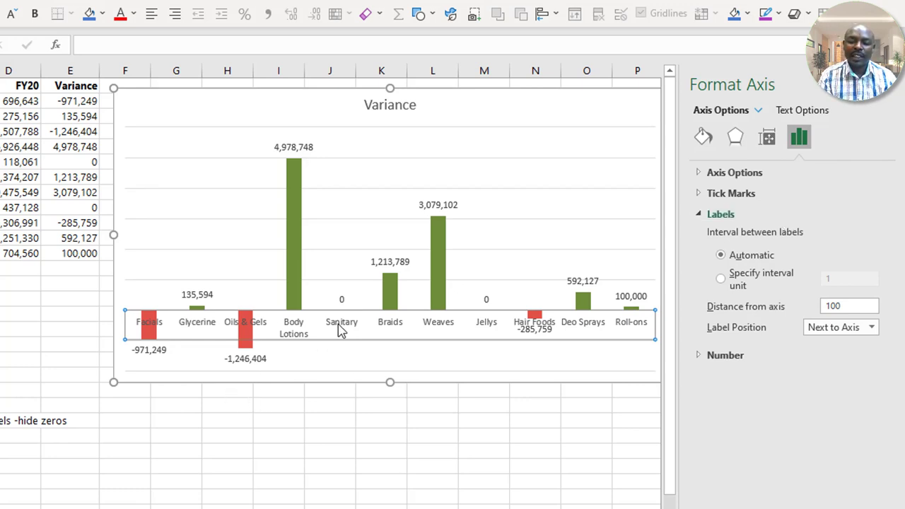
{"action": "left_click", "coordinate": [873, 328]}
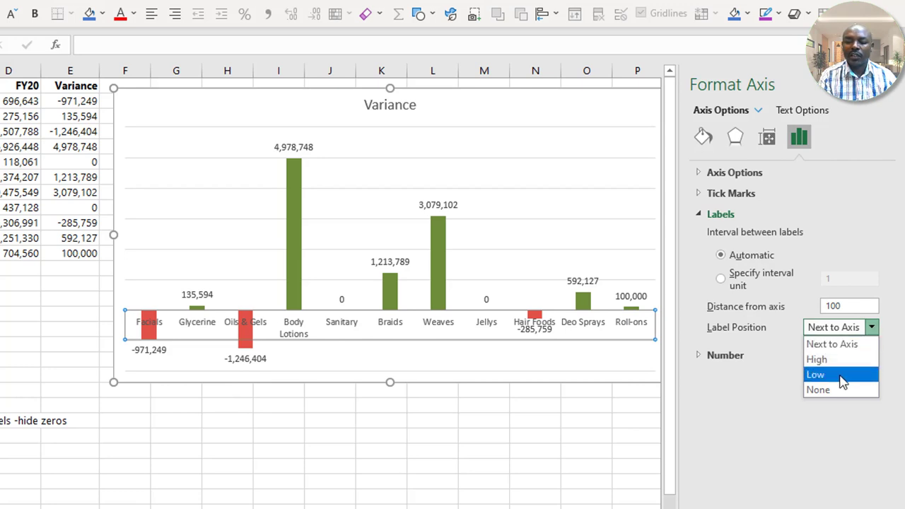
{"action": "left_click", "coordinate": [817, 375]}
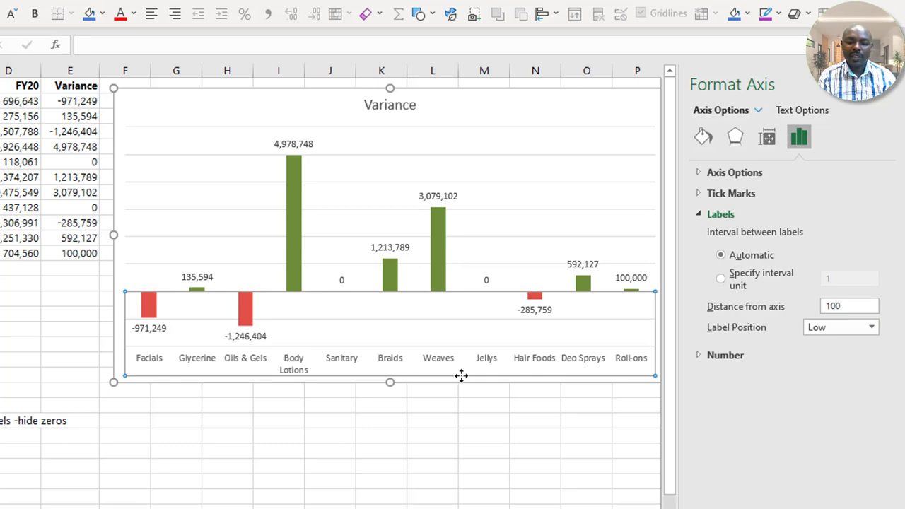
Try the High label position for the product-line axis and return it to Low
{"action": "left_click", "coordinate": [834, 332]}
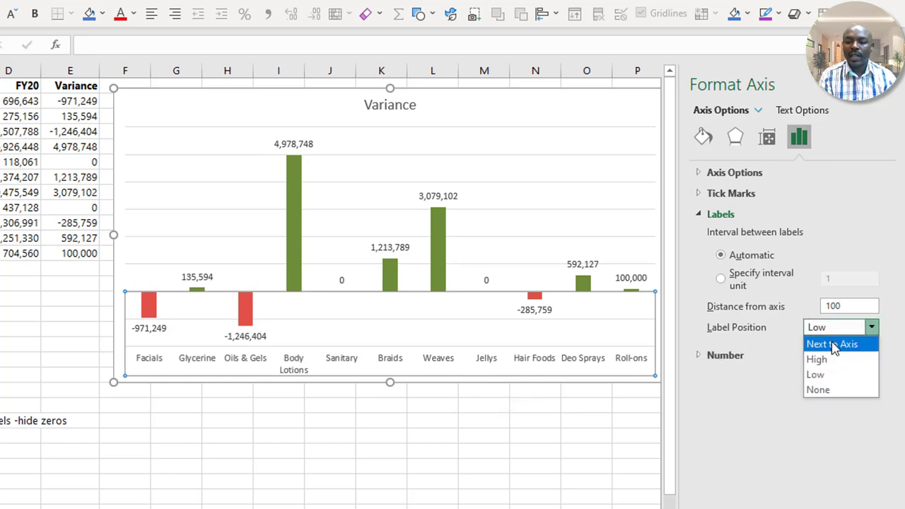
{"action": "left_click", "coordinate": [826, 359]}
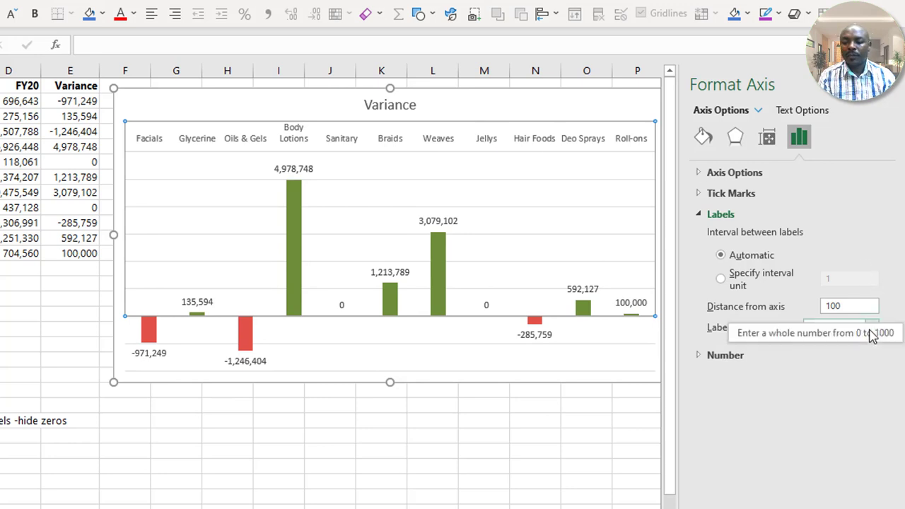
{"action": "left_click", "coordinate": [837, 333]}
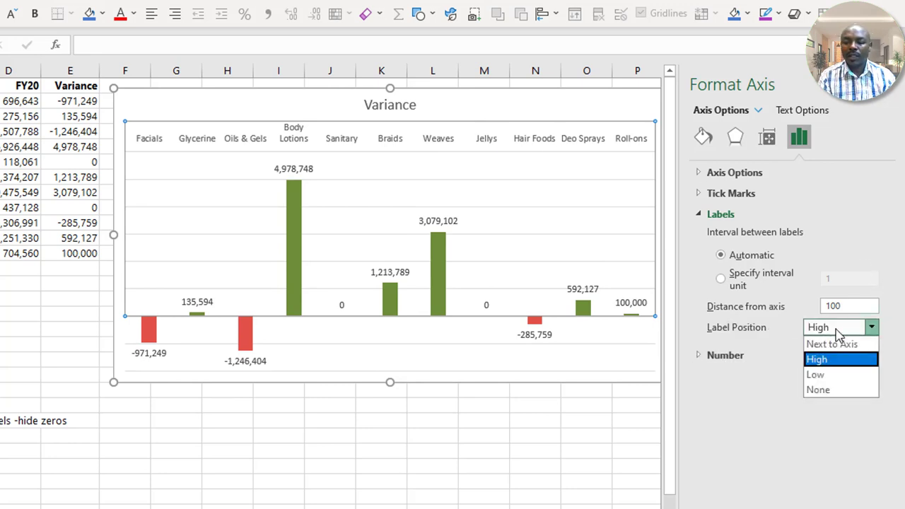
{"action": "left_click", "coordinate": [816, 375]}
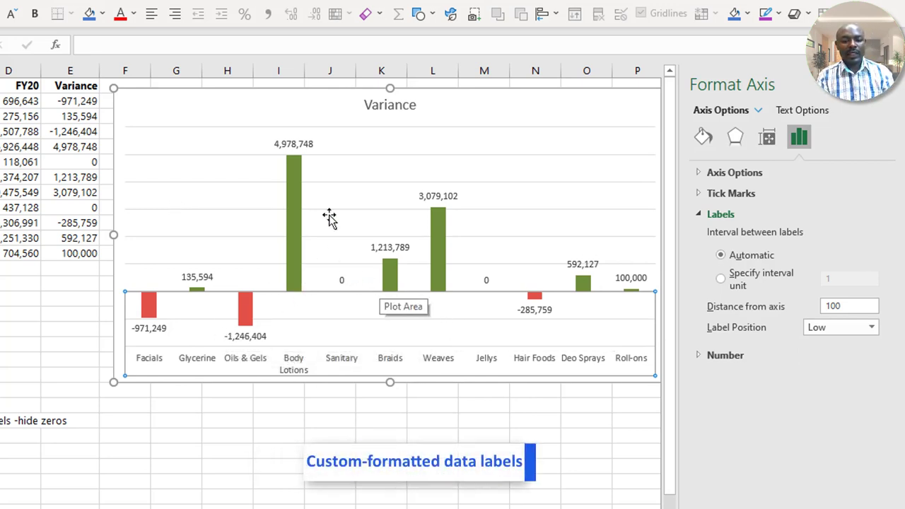
Apply the custom number format #,###;(#,###);; to the Variance data labels so negatives show in parentheses and zeros are hidden
{"action": "left_click", "coordinate": [301, 144]}
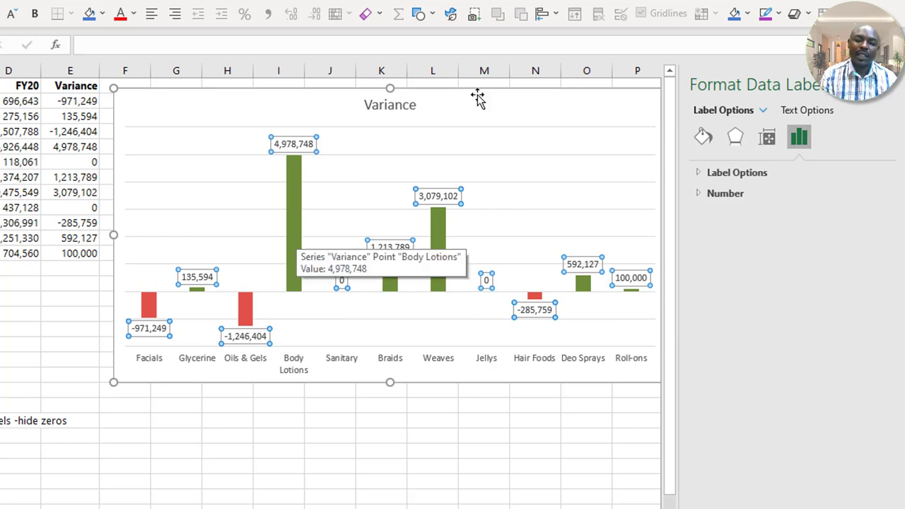
{"action": "left_click", "coordinate": [732, 197]}
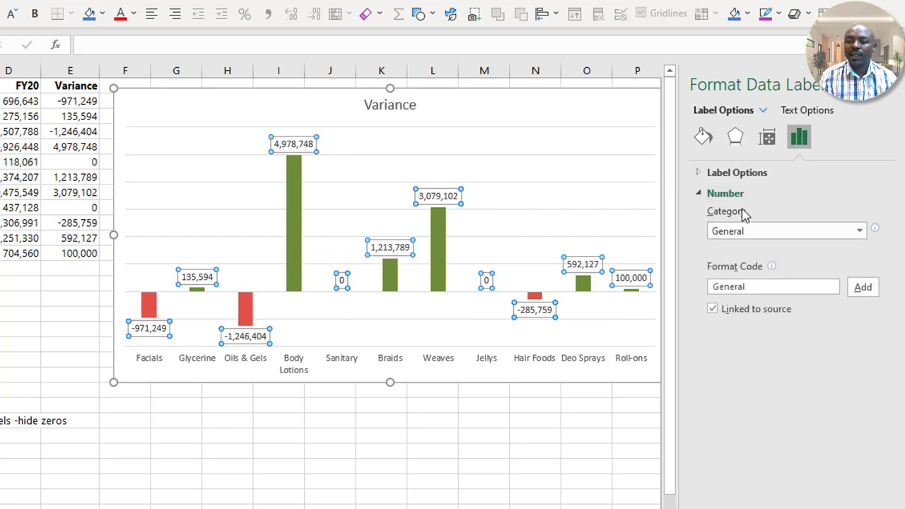
{"action": "double_click", "coordinate": [736, 287]}
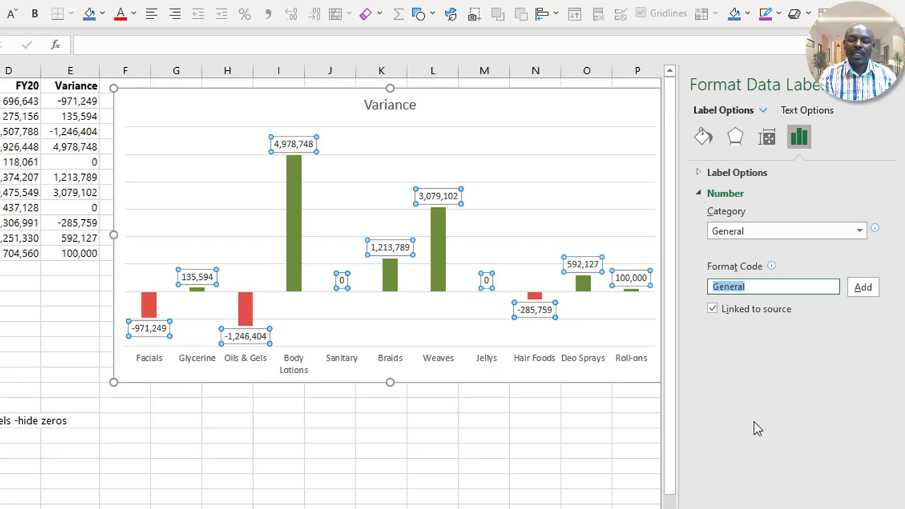
{"action": "type", "text": "#,###;(#,###"}
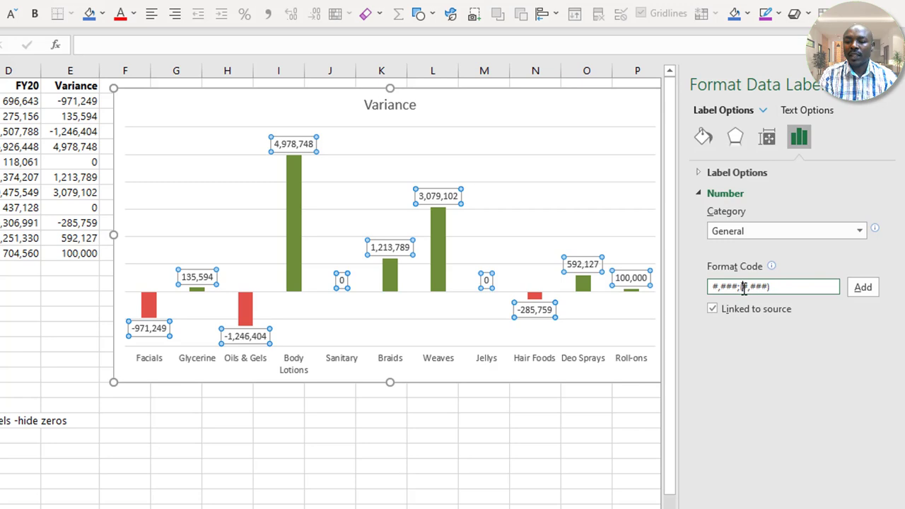
{"action": "left_click_drag", "start_coordinate": [744, 286], "coordinate": [765, 286]}
{"action": "left_click", "coordinate": [769, 287]}
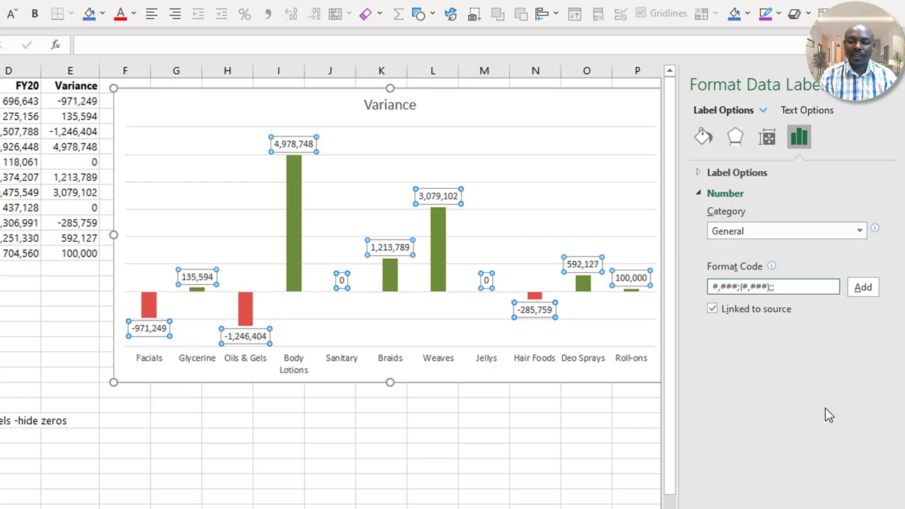
{"action": "left_click", "coordinate": [862, 289]}
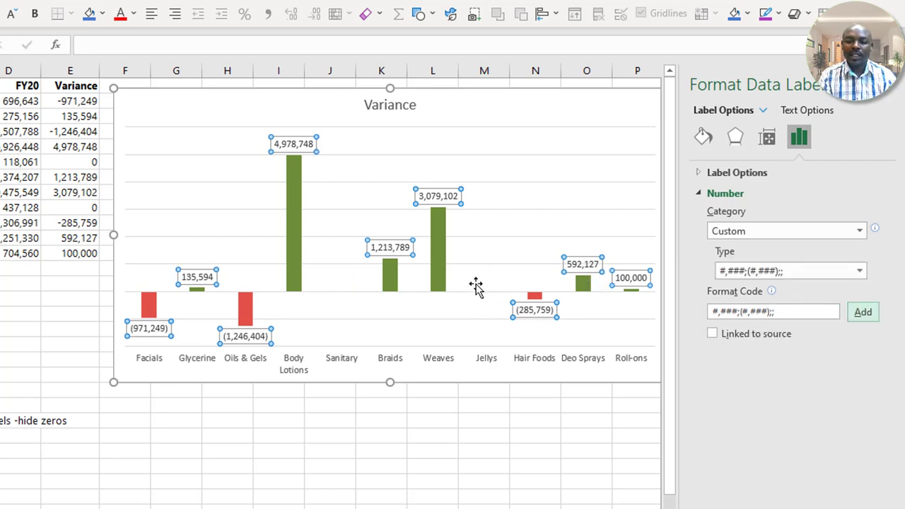
Change the data labels' format code to [color10]#,###;[red](#,###);; and add it as a custom format
{"action": "left_click", "coordinate": [715, 315]}
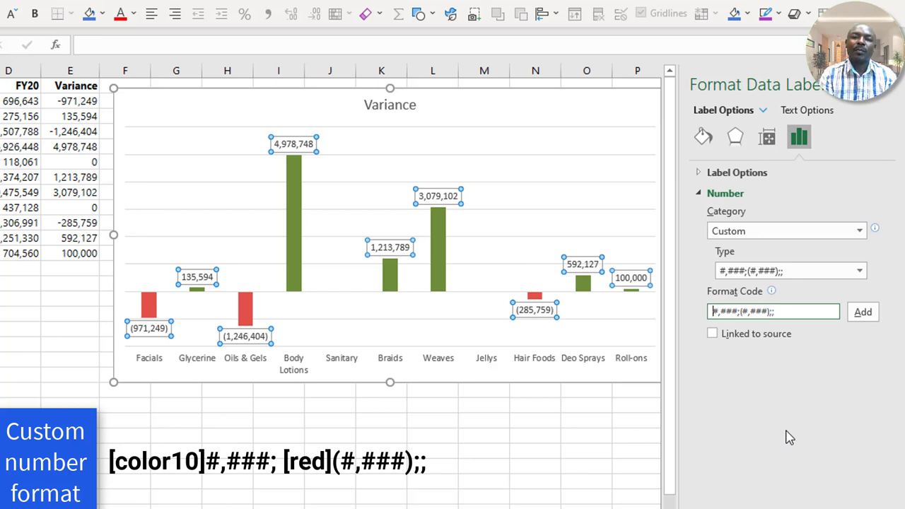
{"action": "type", "text": "["}
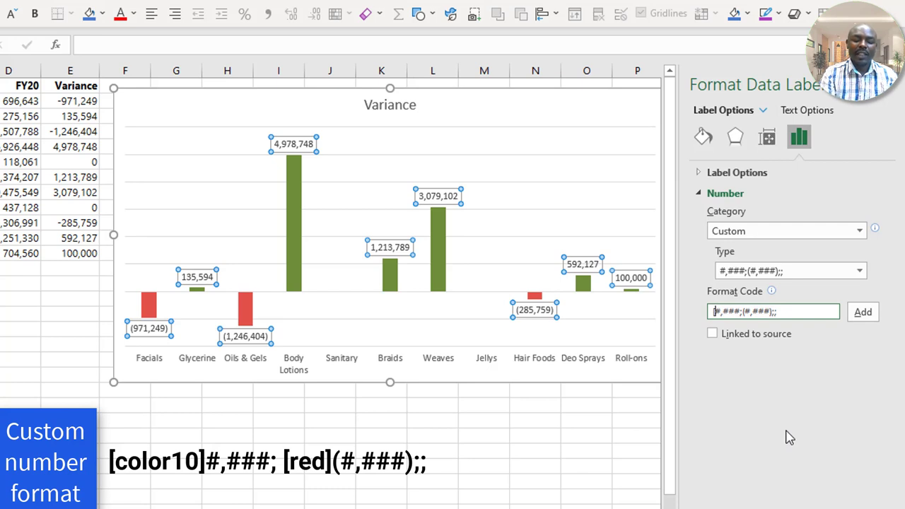
{"action": "type", "text": "color10"}
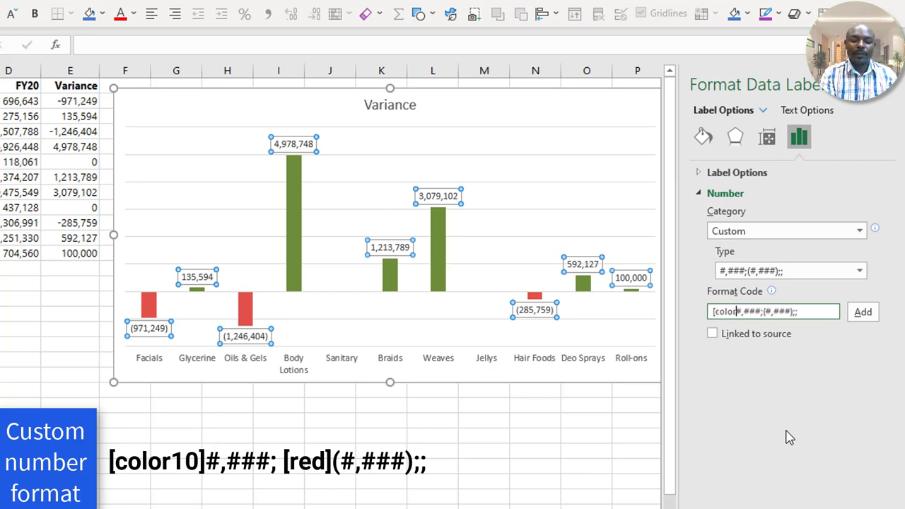
{"action": "type", "text": "]"}
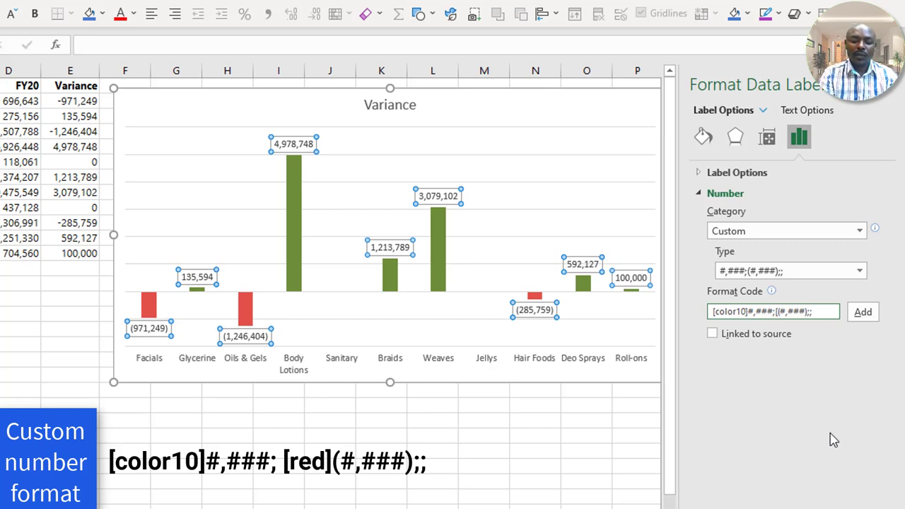
{"action": "type", "text": "red"}
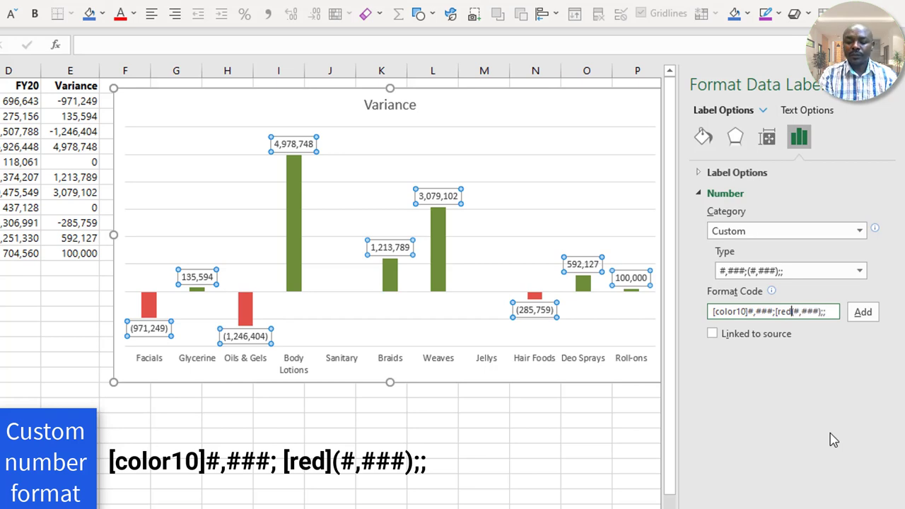
{"action": "type", "text": "]"}
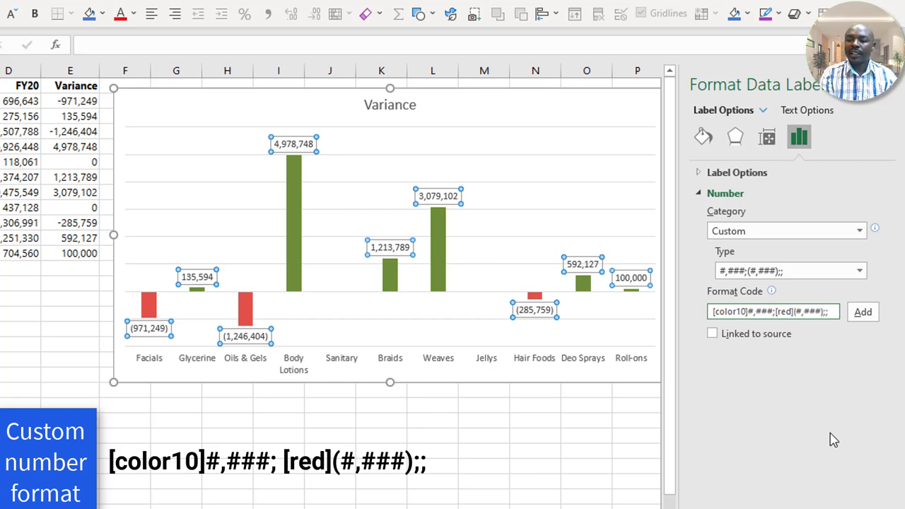
{"action": "left_click", "coordinate": [865, 313]}
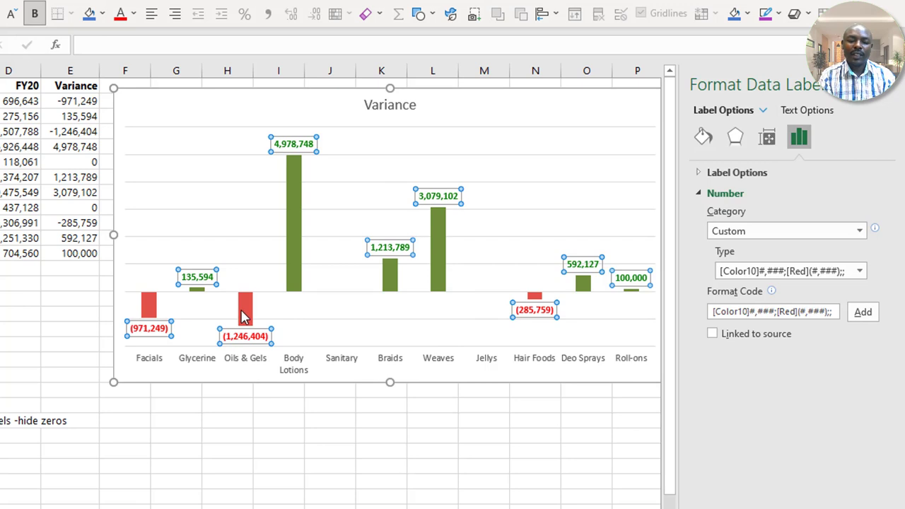
Delete the chart's major gridlines and widen the Variance bars by setting the series gap width to 10%
{"action": "left_click", "coordinate": [238, 218]}
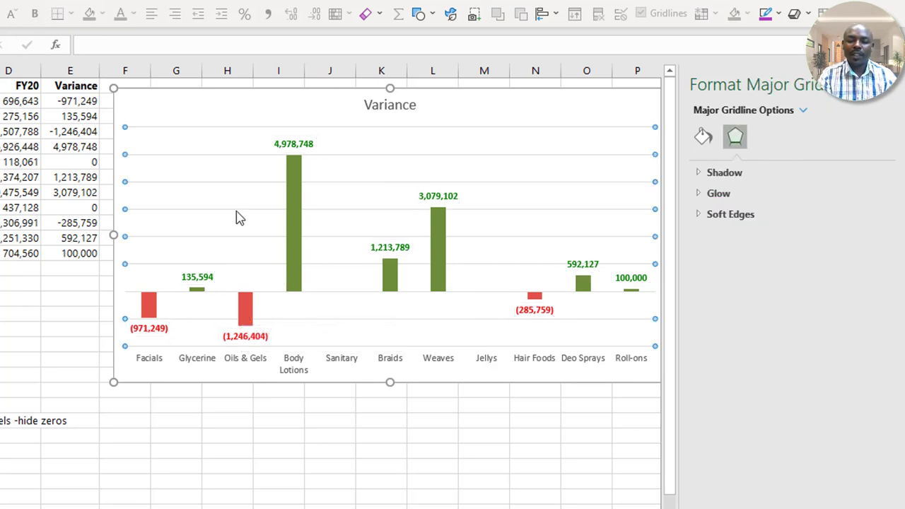
{"action": "key", "text": "Escape"}
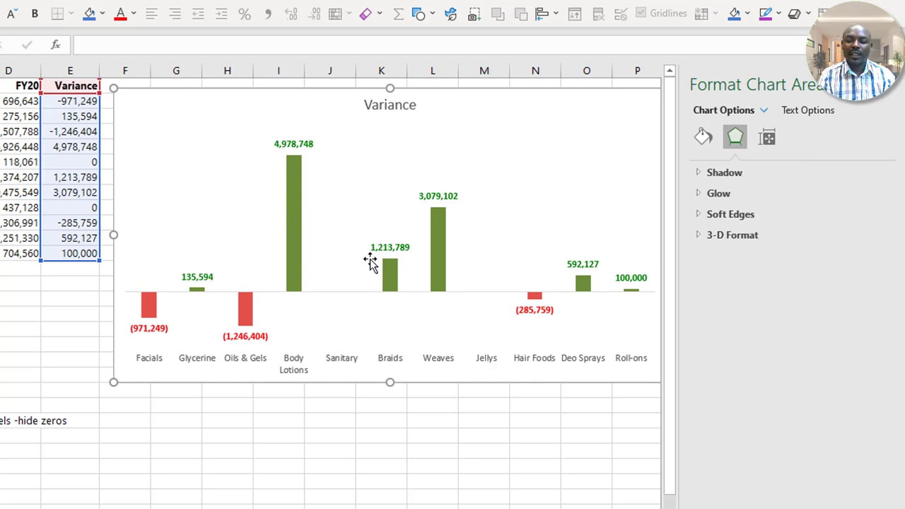
{"action": "right_click", "coordinate": [293, 241]}
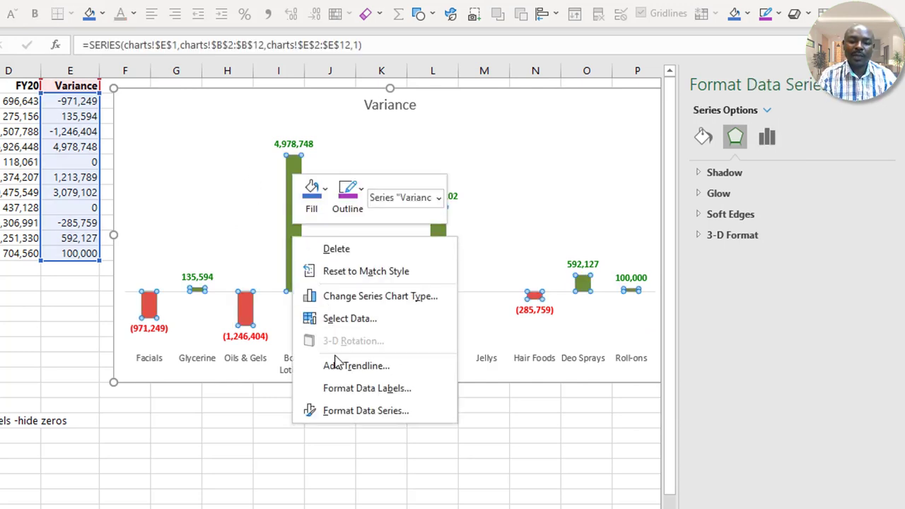
{"action": "left_click", "coordinate": [359, 411]}
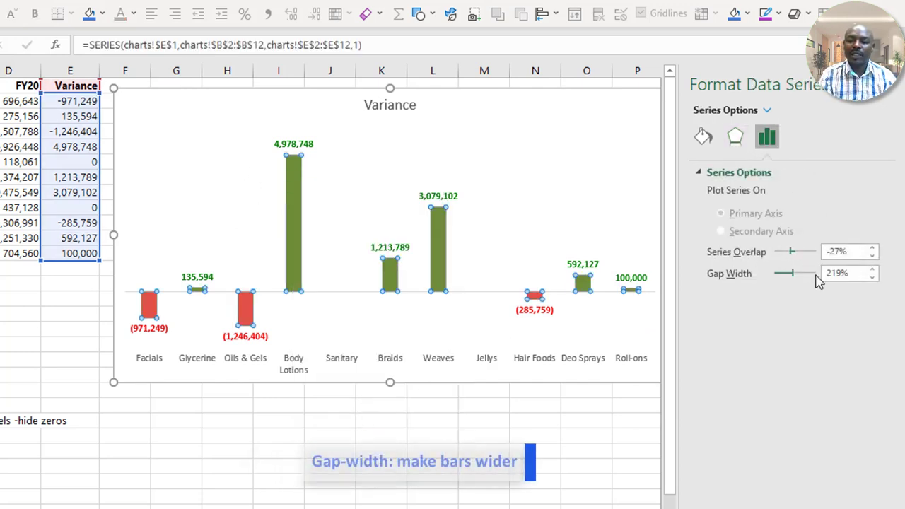
{"action": "left_click_drag", "start_coordinate": [794, 276], "coordinate": [758, 285]}
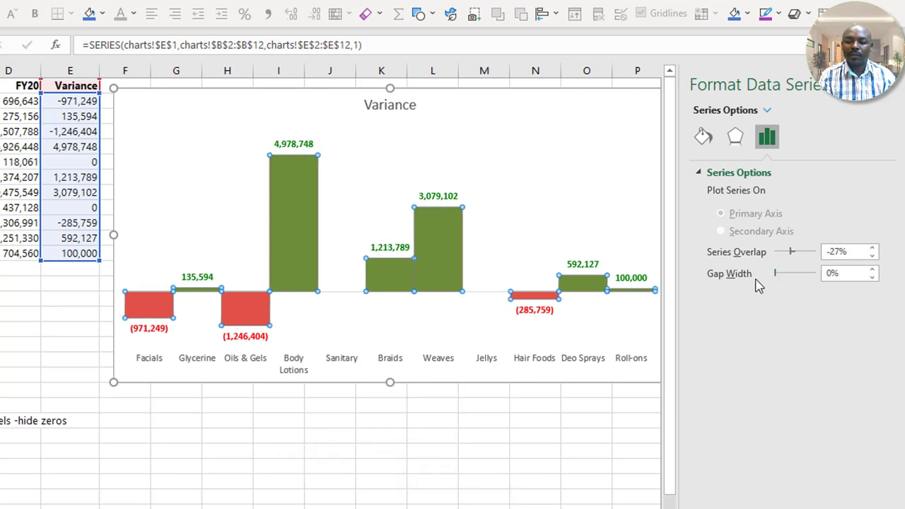
{"action": "left_click", "coordinate": [830, 274]}
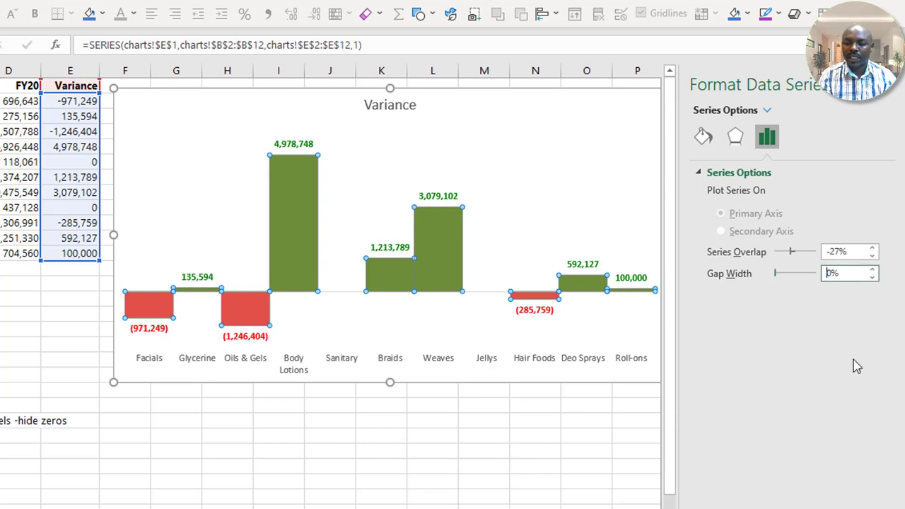
{"action": "type", "text": "1"}
{"action": "key", "text": "Return"}
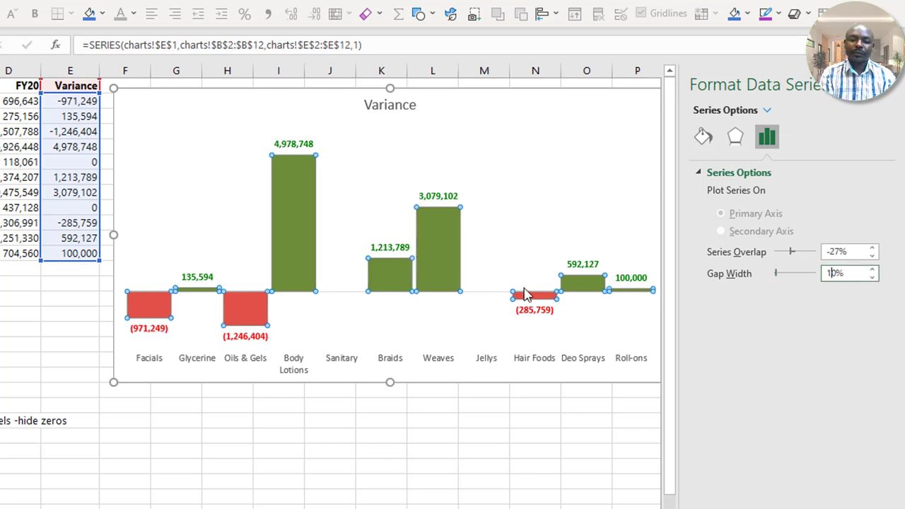
{"action": "left_click", "coordinate": [348, 439]}
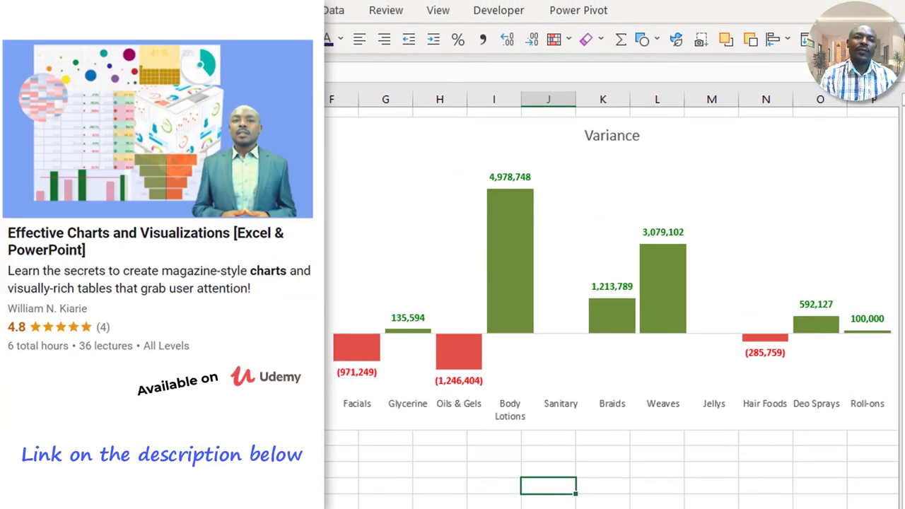
Go to the keyShortcuts sheet
{"action": "left_click", "coordinate": [341, 111]}
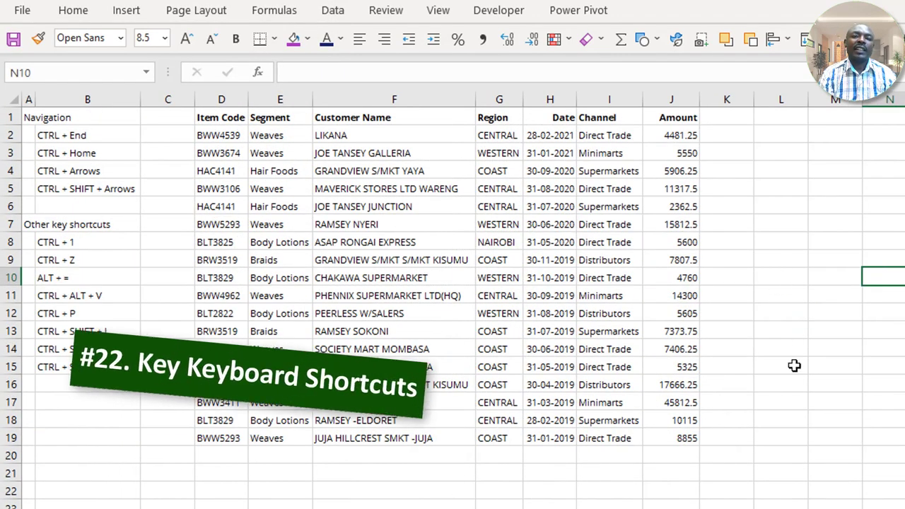
{"action": "left_click", "coordinate": [839, 438]}
{"action": "left_click", "coordinate": [371, 260]}
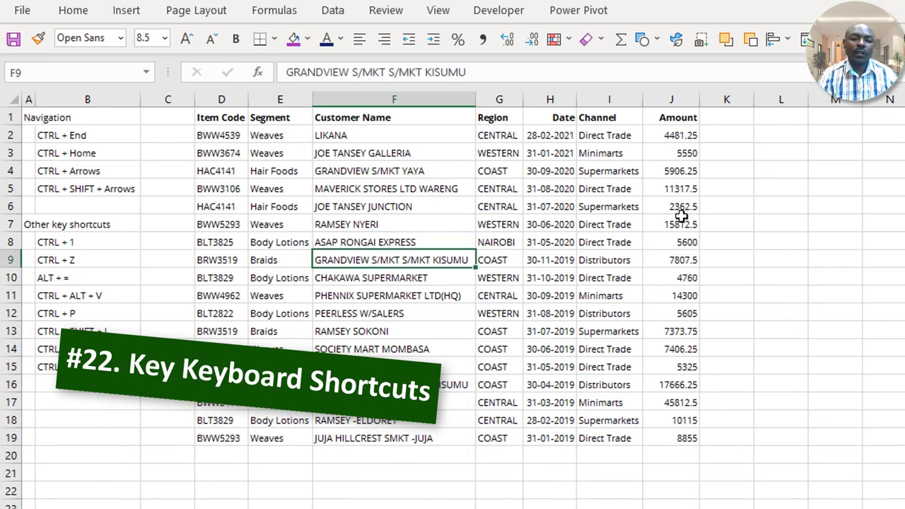
{"action": "left_click", "coordinate": [725, 239]}
{"action": "left_click", "coordinate": [275, 205]}
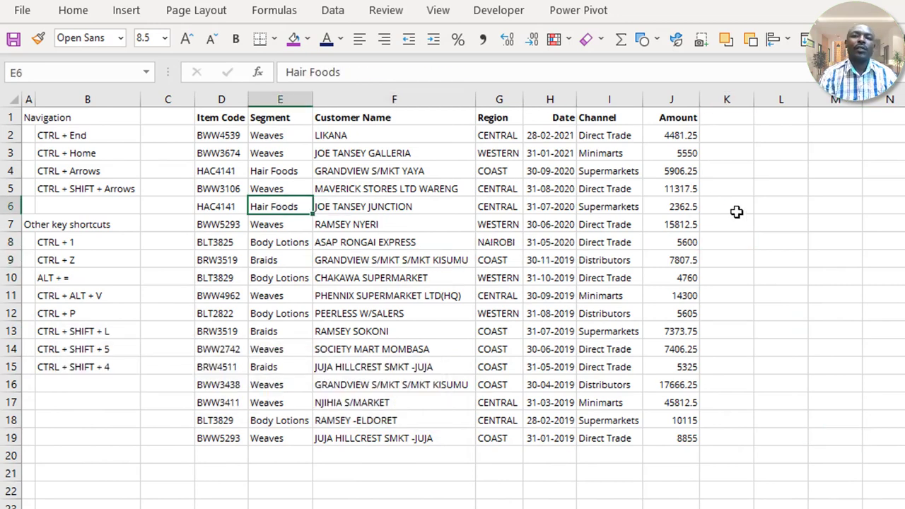
{"action": "left_click", "coordinate": [803, 247]}
{"action": "left_click", "coordinate": [790, 332]}
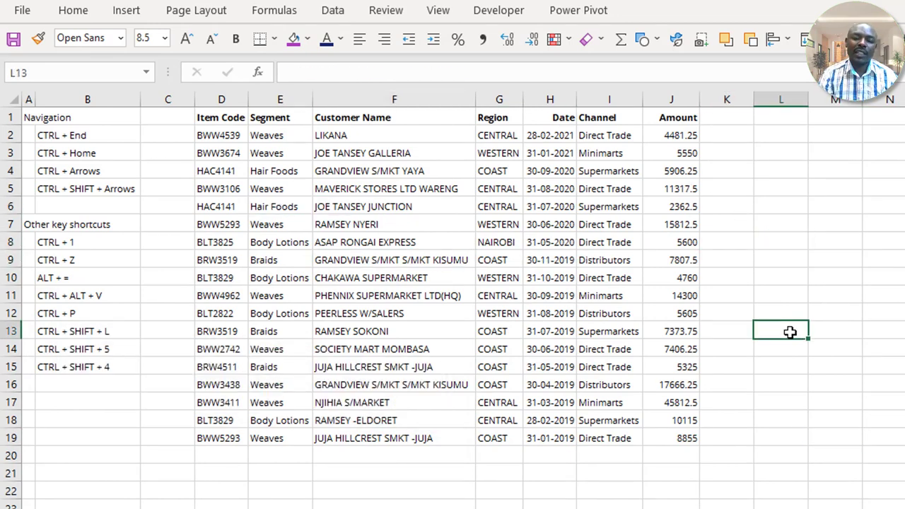
{"action": "left_click", "coordinate": [221, 117]}
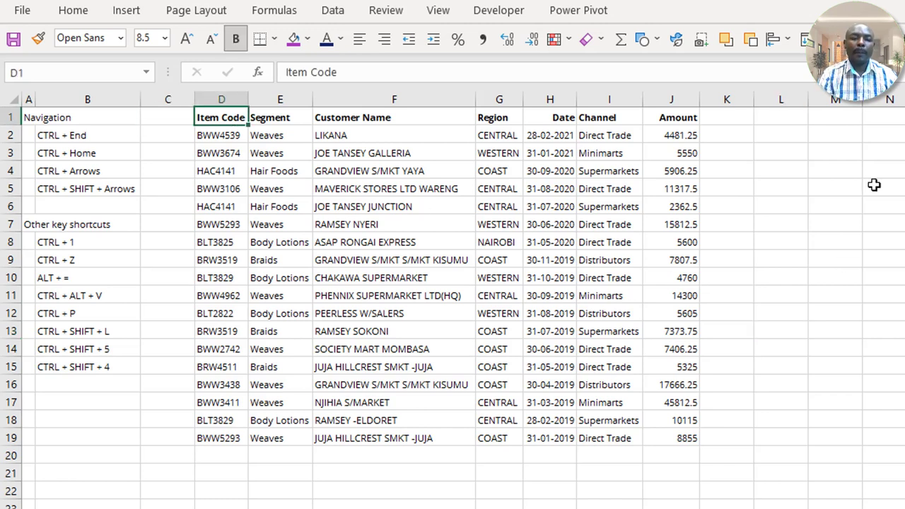
{"action": "left_click", "coordinate": [357, 172]}
Try selecting the data table manually from the Item Code header down to its last row, and clear the selection
{"action": "left_click", "coordinate": [221, 117]}
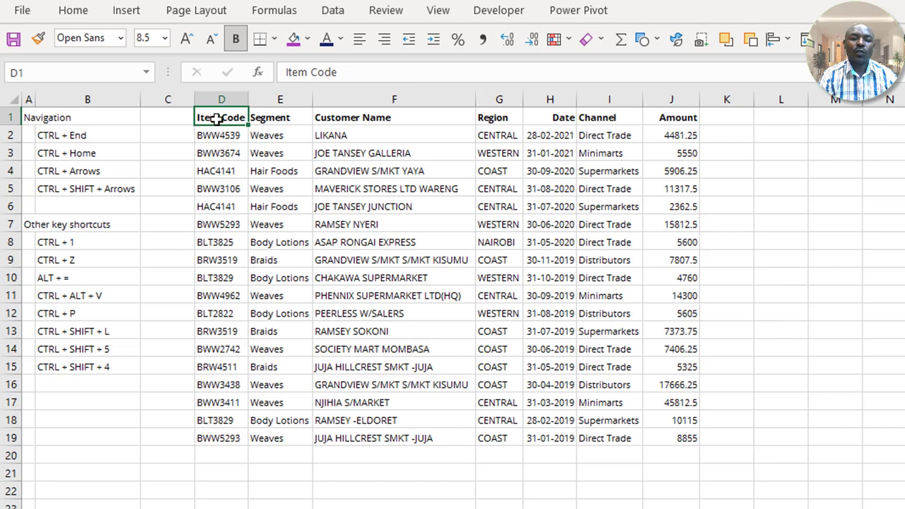
{"action": "left_click_drag", "start_coordinate": [217, 118], "coordinate": [640, 448]}
{"action": "left_click", "coordinate": [375, 317]}
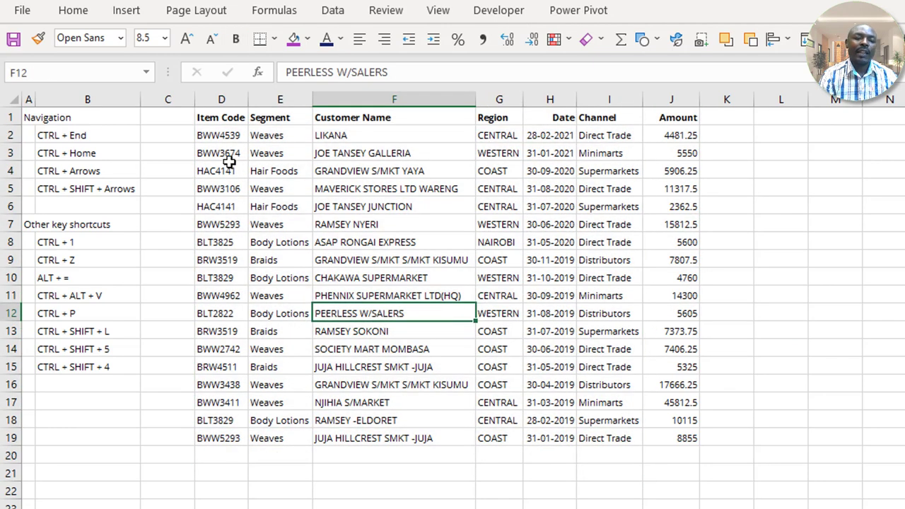
Extend the selection from the Item Code header in D1 across all columns and down to the table's last row
{"action": "left_click", "coordinate": [224, 118]}
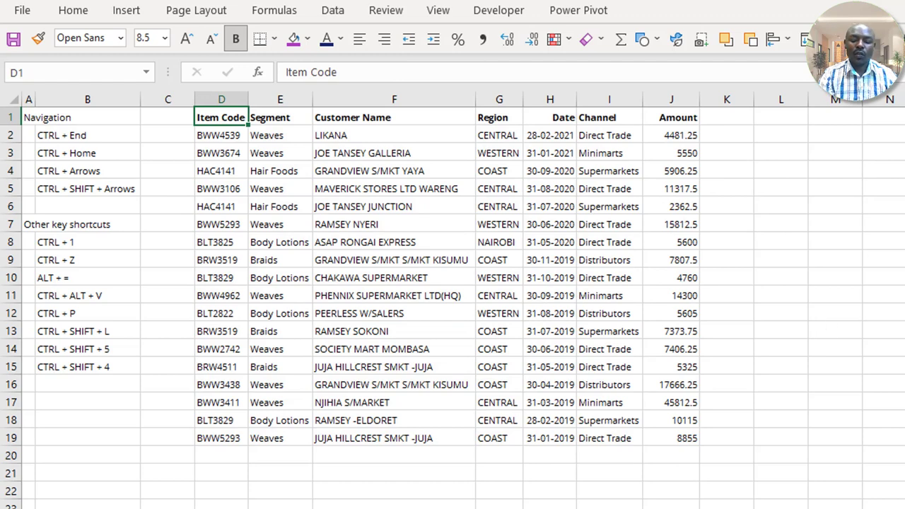
{"action": "key", "text": "ctrl+shift+Right"}
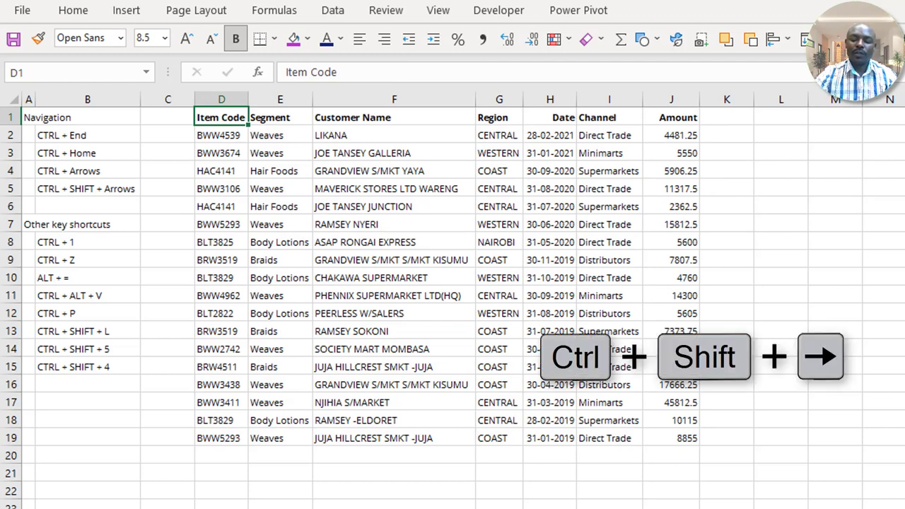
{"action": "key", "text": "ctrl+shift+Right"}
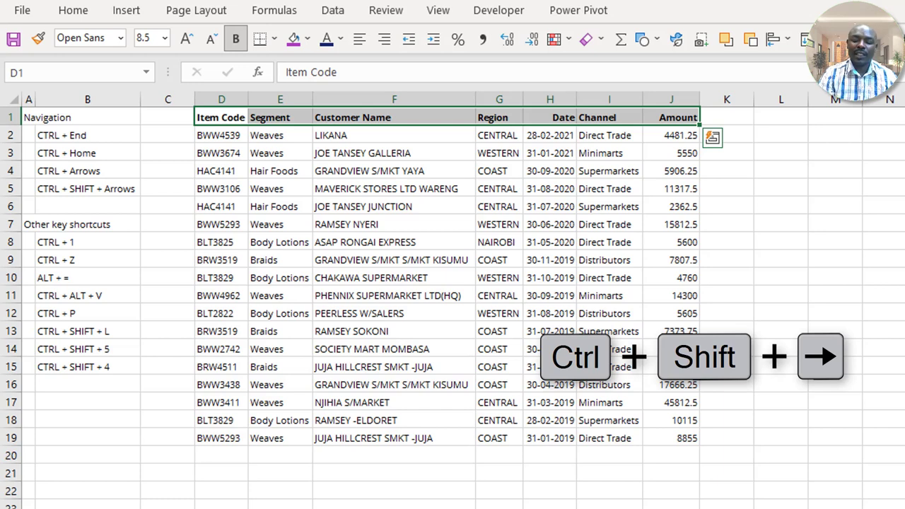
{"action": "key", "text": "ctrl+shift+Down"}
{"action": "key", "text": "ctrl+shift+Down"}
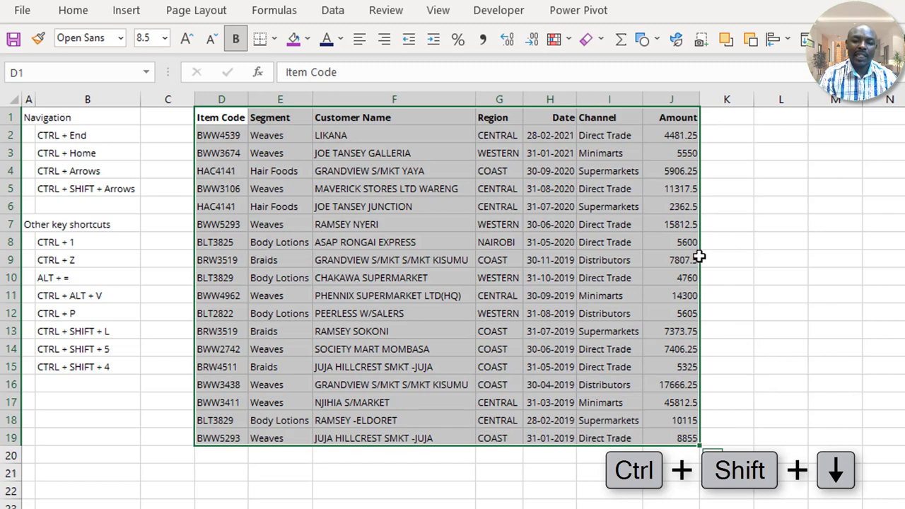
Clear the table selection, return to the Item Code header in D1 and jump to the sheet's last used cell
{"action": "left_click", "coordinate": [442, 150]}
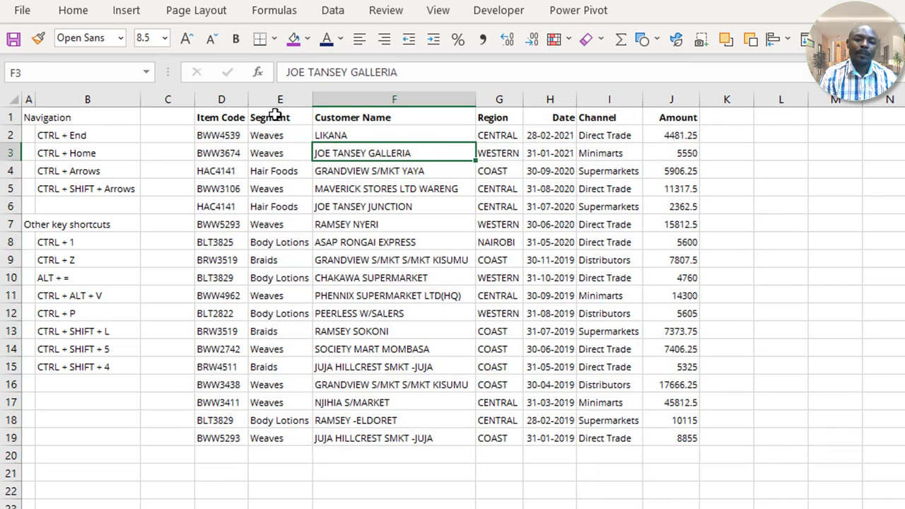
{"action": "key", "text": "Left"}
{"action": "key", "text": "Down"}
{"action": "left_click", "coordinate": [220, 118]}
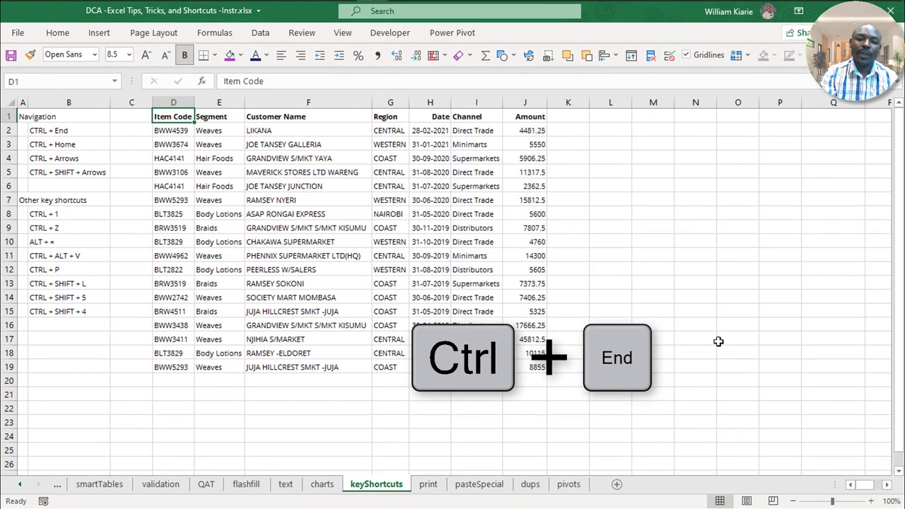
{"action": "key", "text": "ctrl+End"}
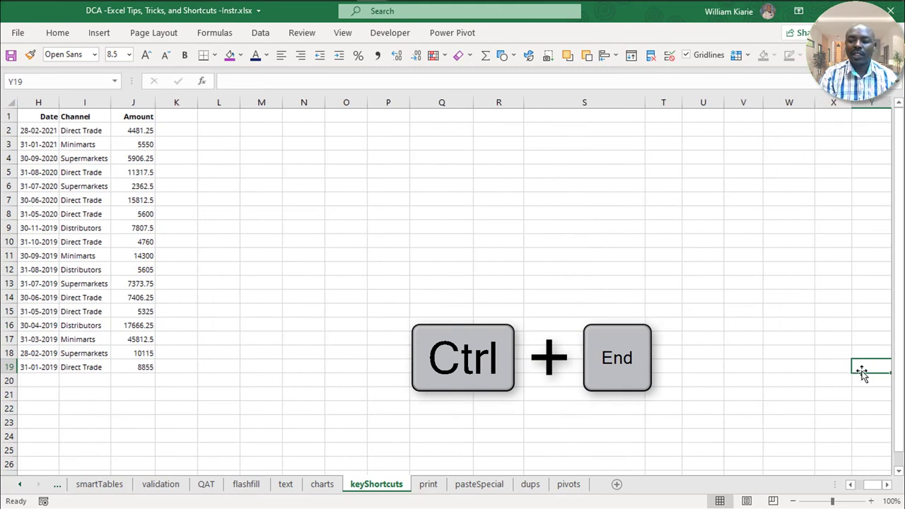
{"action": "left_click_drag", "start_coordinate": [864, 364], "coordinate": [782, 299]}
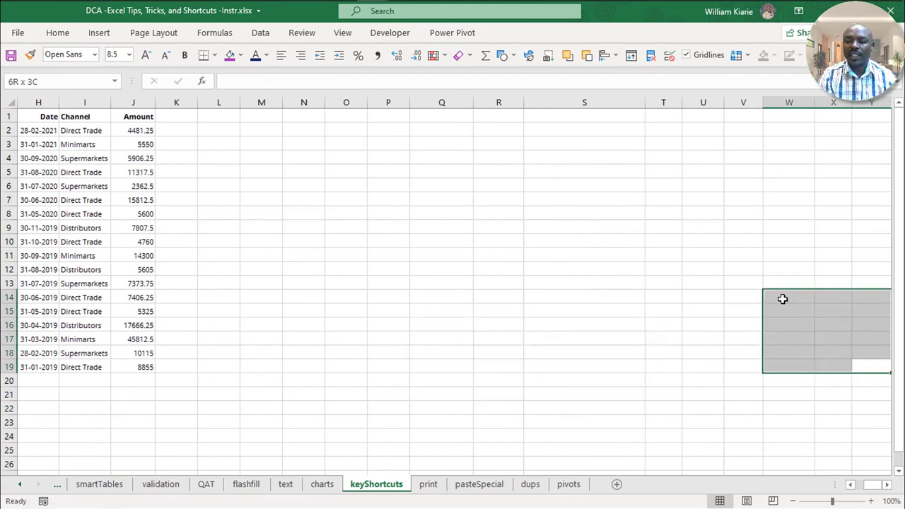
{"action": "left_click", "coordinate": [871, 366]}
{"action": "left_click_drag", "start_coordinate": [871, 365], "coordinate": [641, 287]}
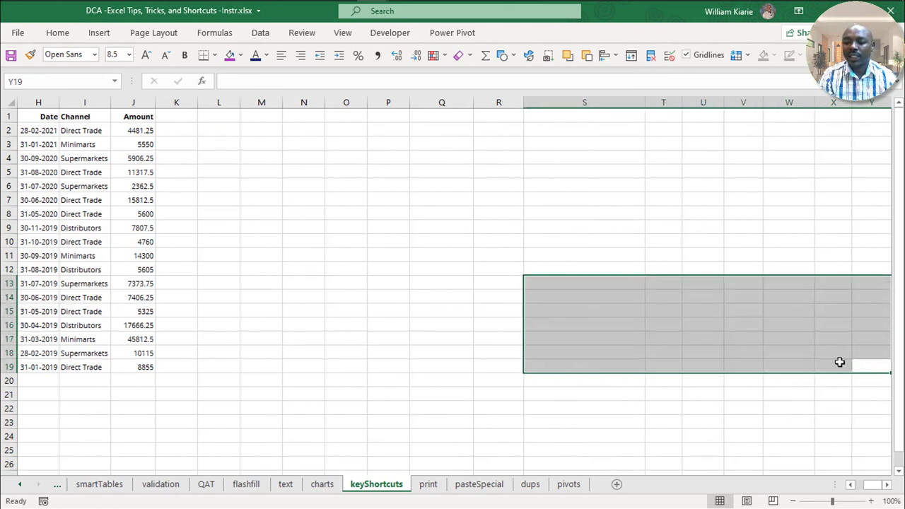
{"action": "left_click", "coordinate": [876, 364]}
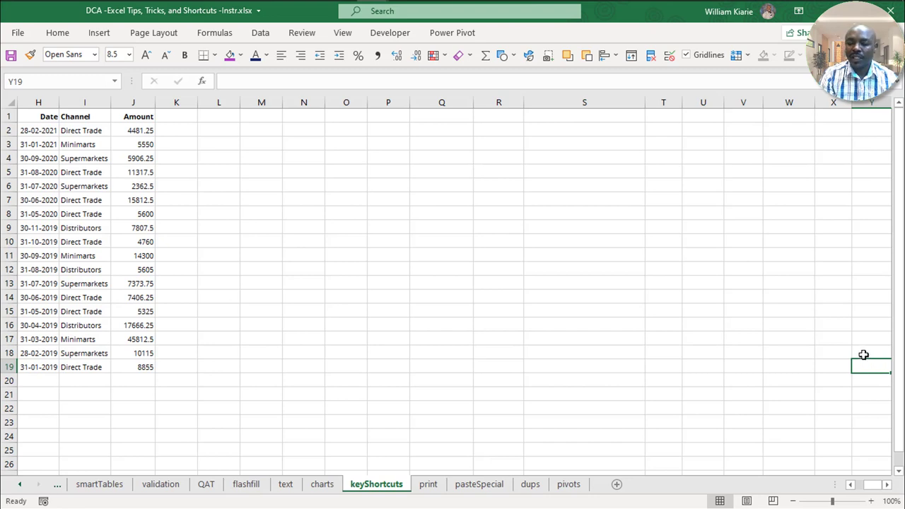
{"action": "left_click", "coordinate": [864, 340]}
{"action": "left_click_drag", "start_coordinate": [863, 340], "coordinate": [864, 398]}
{"action": "left_click", "coordinate": [867, 393]}
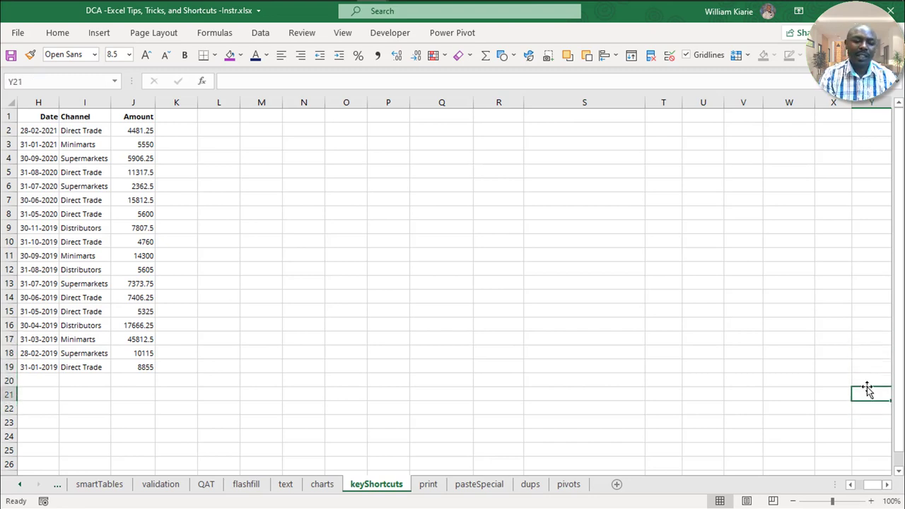
{"action": "left_click", "coordinate": [739, 375]}
{"action": "left_click", "coordinate": [797, 376]}
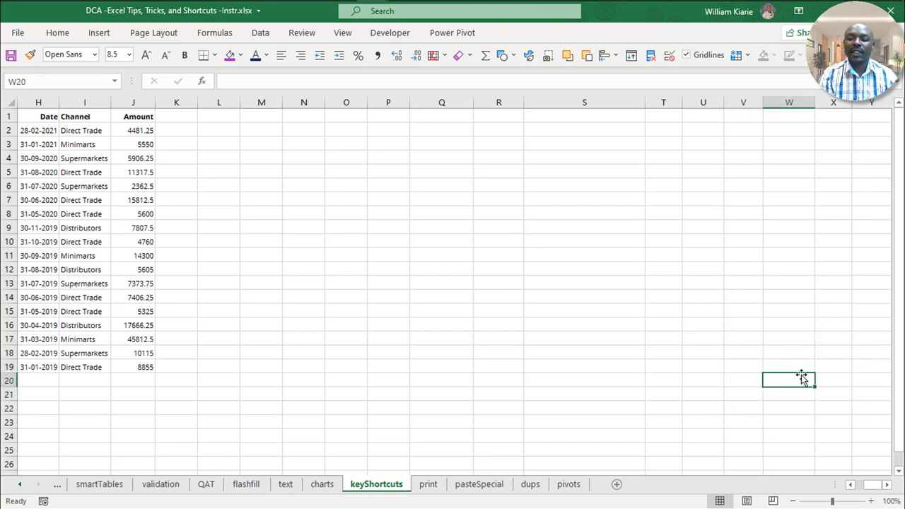
{"action": "left_click", "coordinate": [860, 380]}
{"action": "left_click", "coordinate": [733, 382]}
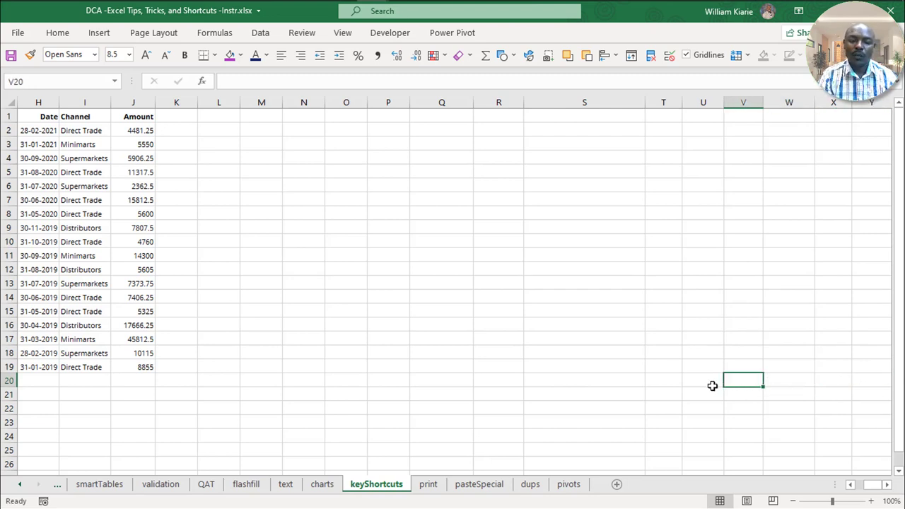
{"action": "left_click", "coordinate": [870, 383]}
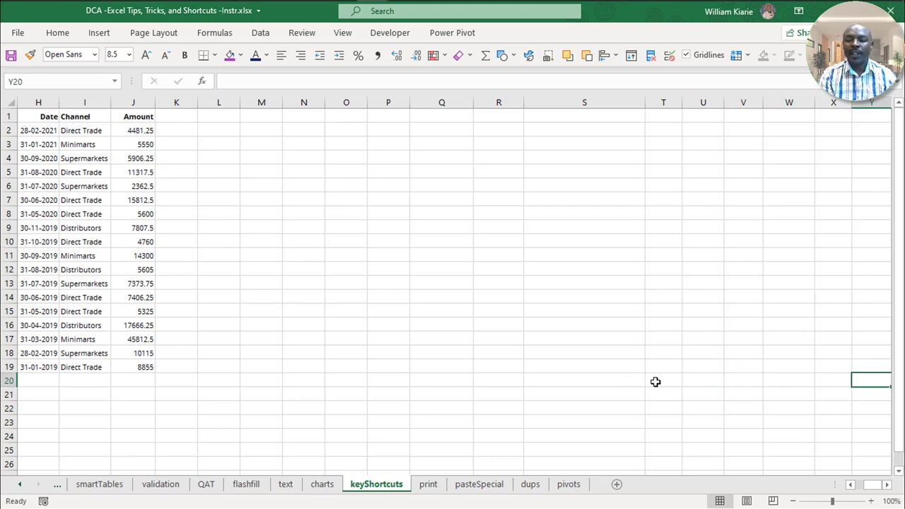
{"action": "left_click", "coordinate": [875, 396]}
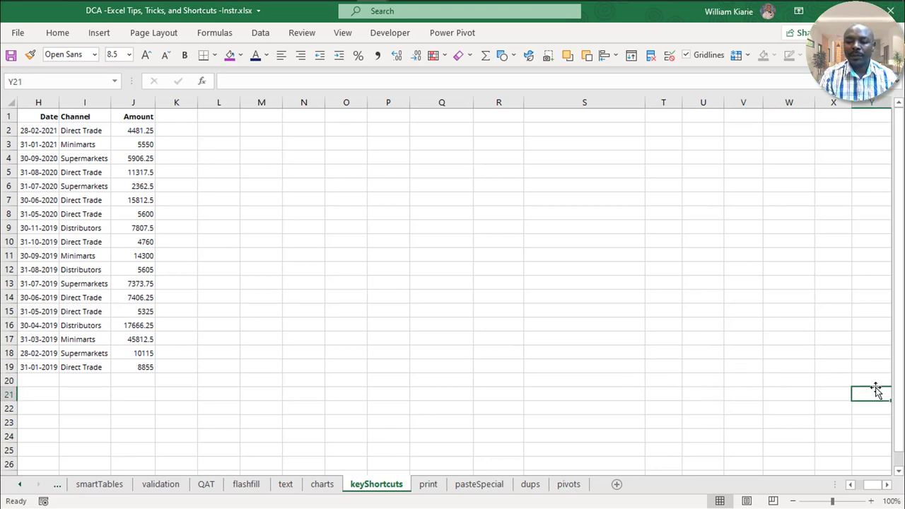
Jump from the far end of the sheet back to its first cell, A1
{"action": "left_click", "coordinate": [874, 382]}
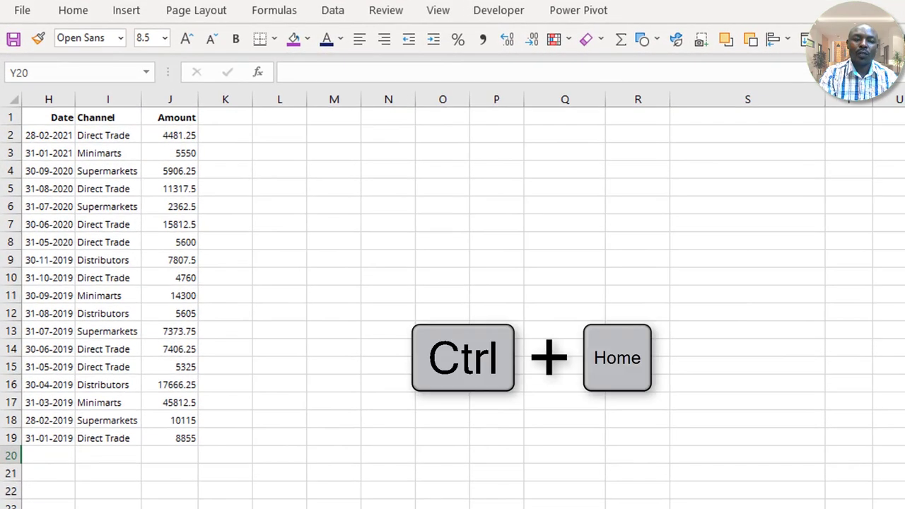
{"action": "key", "text": "ctrl+Home"}
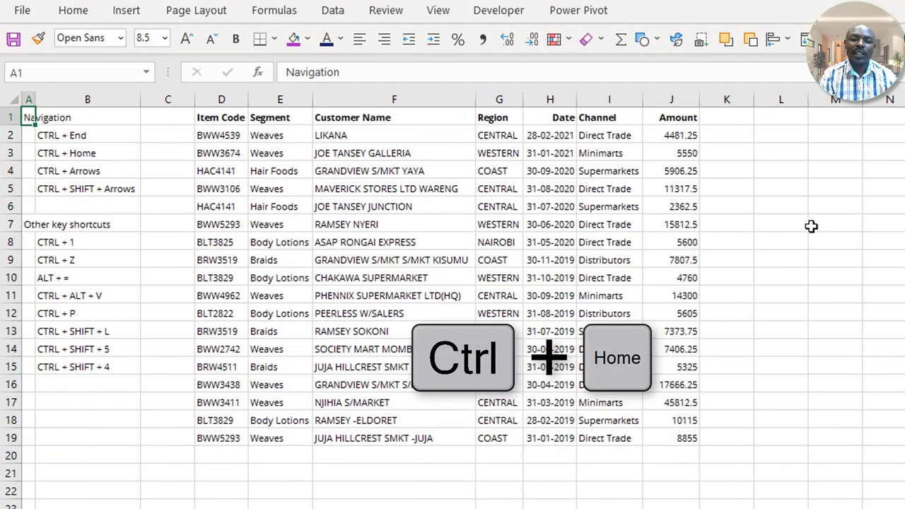
{"action": "left_click", "coordinate": [806, 225]}
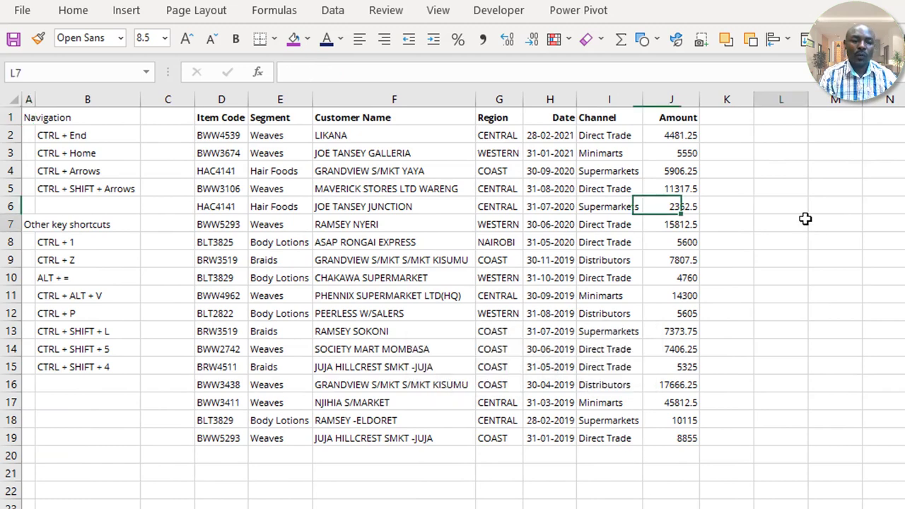
{"action": "left_click", "coordinate": [410, 271]}
{"action": "left_click", "coordinate": [420, 137]}
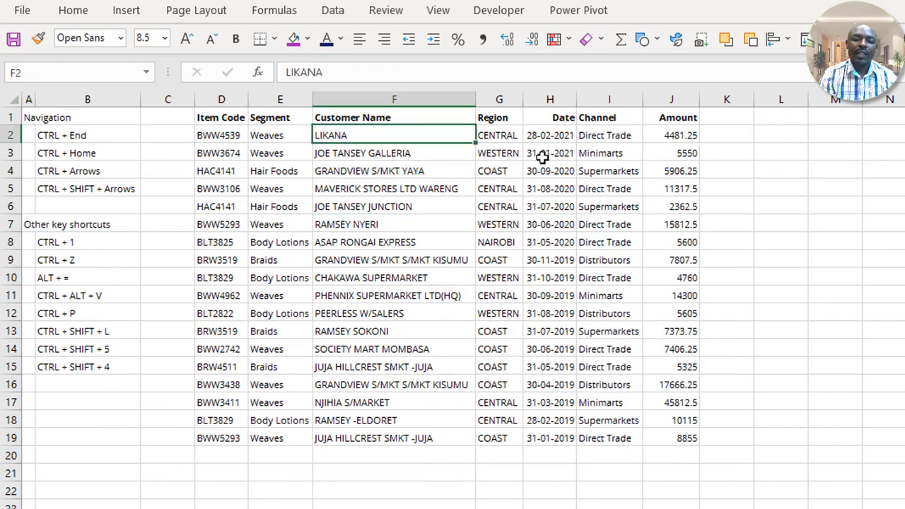
{"action": "left_click", "coordinate": [612, 189]}
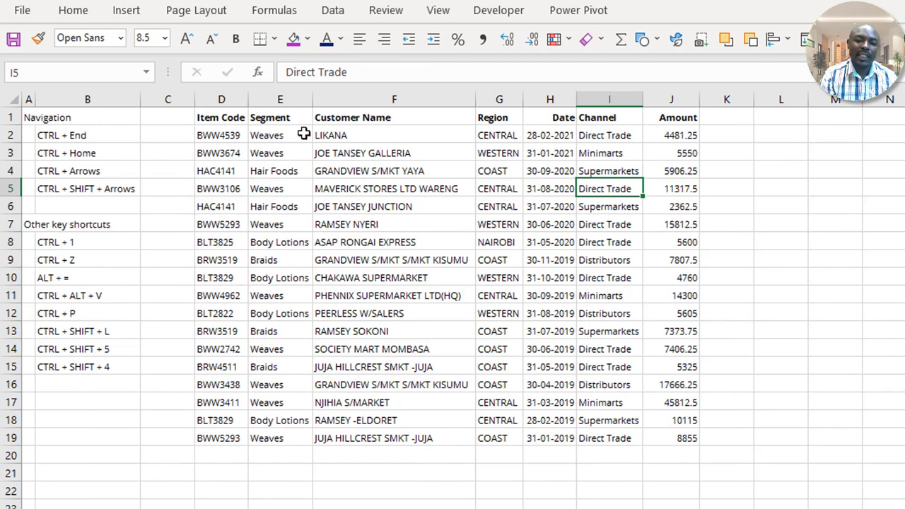
{"action": "left_click", "coordinate": [502, 244]}
{"action": "left_click", "coordinate": [664, 206]}
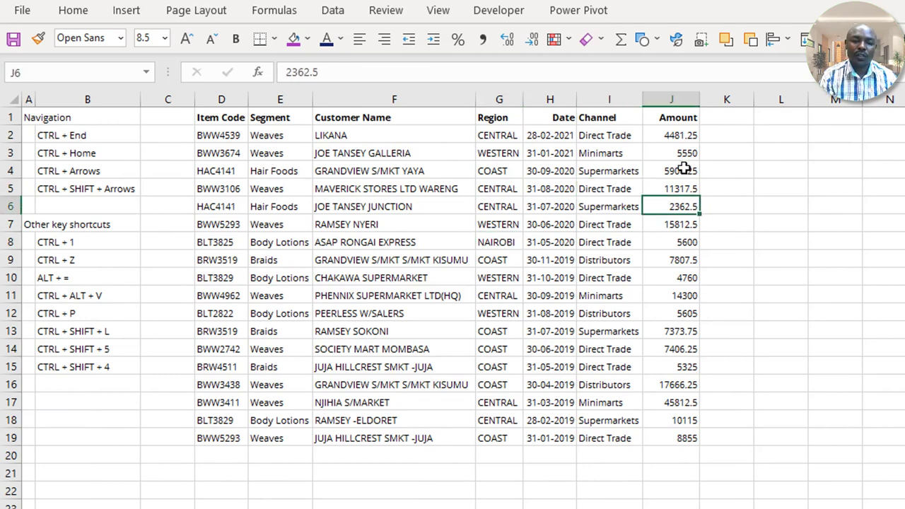
{"action": "left_click_drag", "start_coordinate": [615, 171], "coordinate": [587, 197]}
{"action": "left_click", "coordinate": [431, 258]}
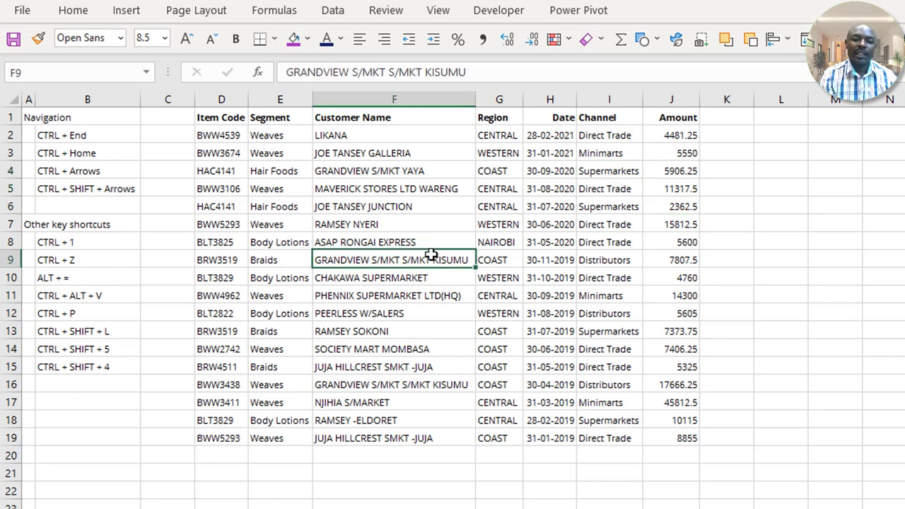
{"action": "left_click", "coordinate": [301, 172]}
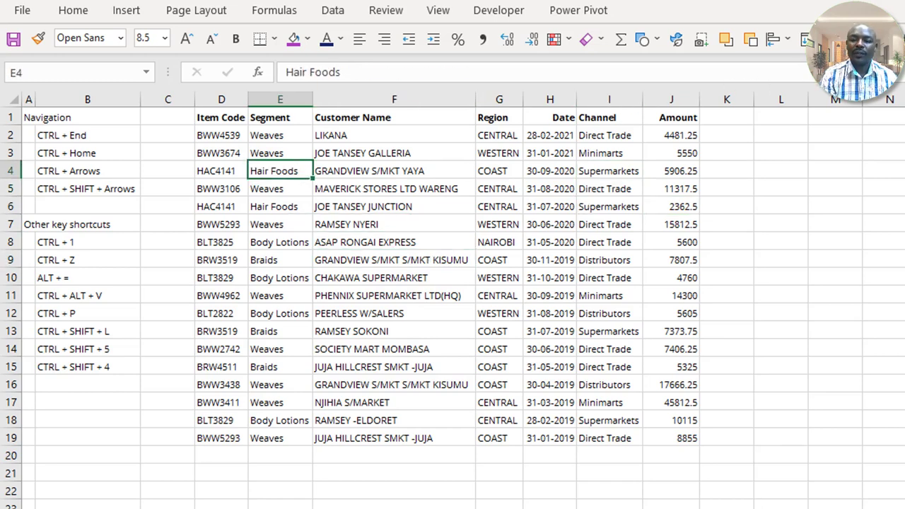
{"action": "left_click", "coordinate": [849, 245]}
{"action": "left_click", "coordinate": [498, 258]}
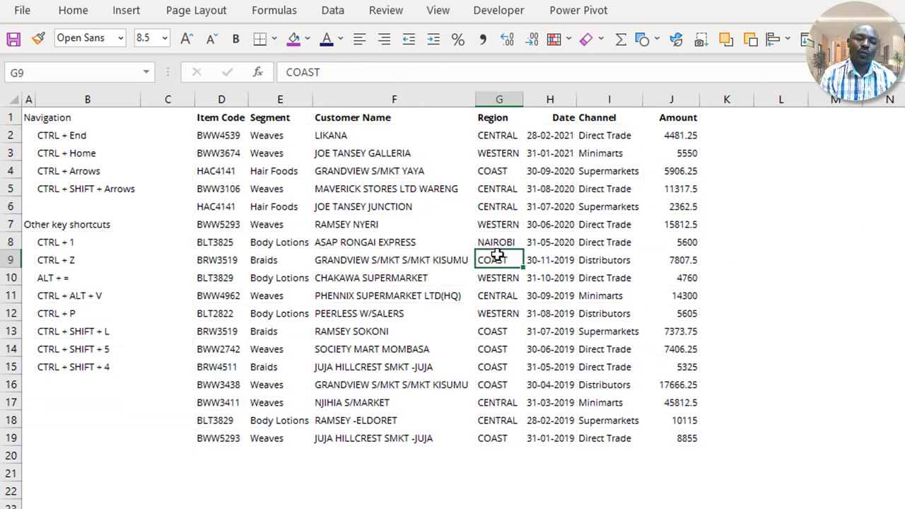
Select the whole data table from the Item Code header in D1 across to Amount and down to row 19
{"action": "left_click_drag", "start_coordinate": [212, 117], "coordinate": [683, 434]}
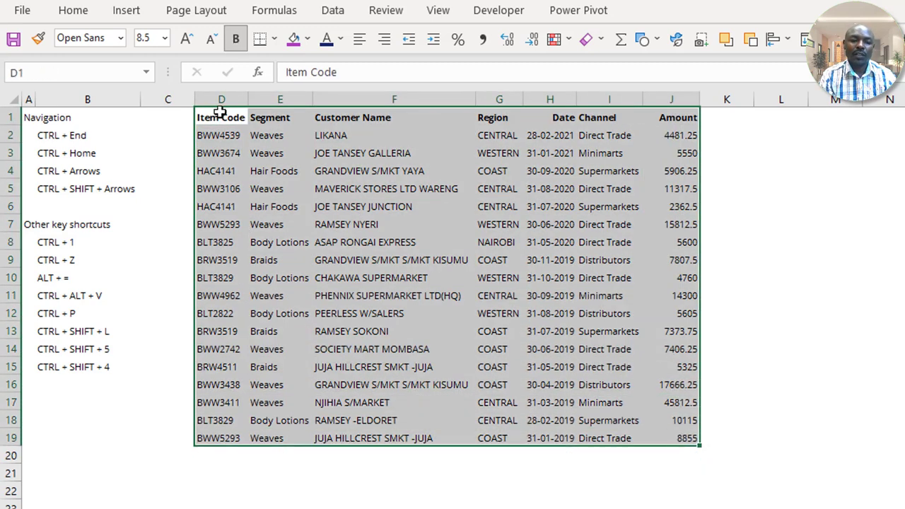
{"action": "left_click", "coordinate": [220, 115]}
{"action": "key", "text": "ctrl+shift+Right"}
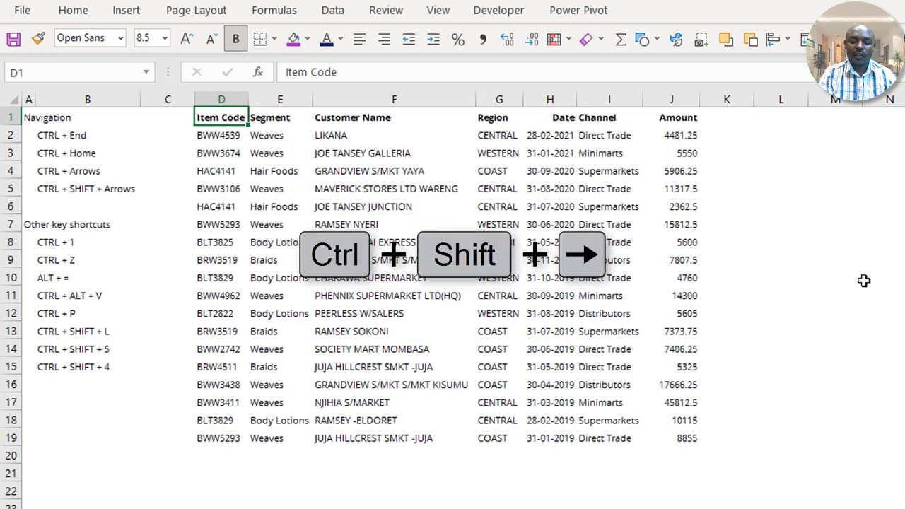
{"action": "key", "text": "ctrl+shift+Down"}
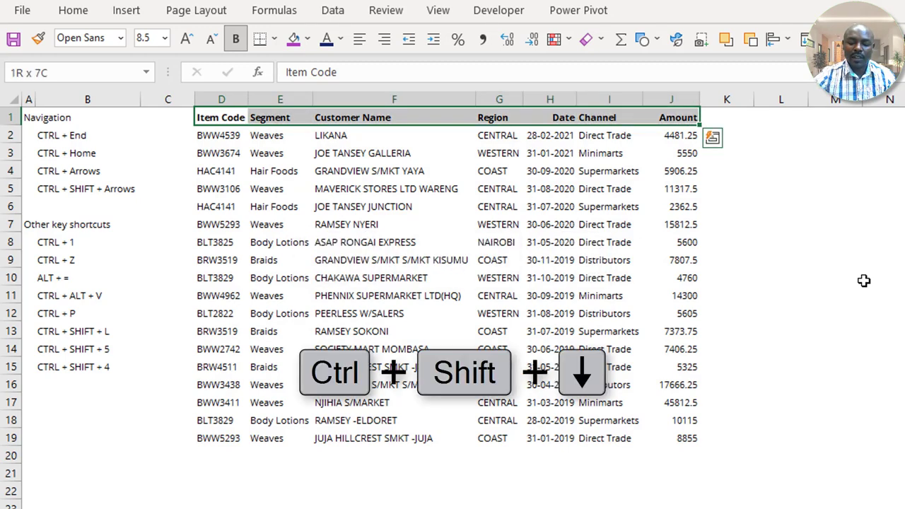
Apply thin grey outline and inside borders to the selected data table through Format Cells, and clear the selection
{"action": "key", "text": "ctrl+1"}
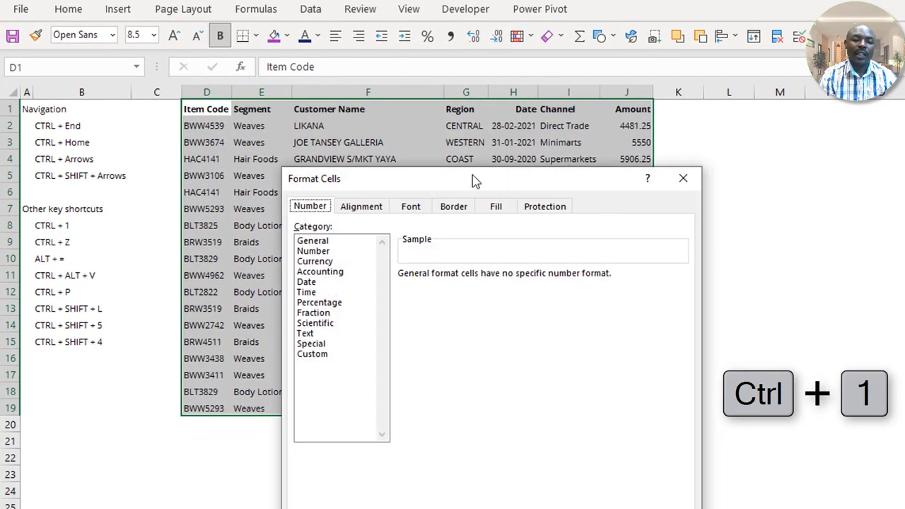
{"action": "left_click_drag", "start_coordinate": [473, 174], "coordinate": [491, 127]}
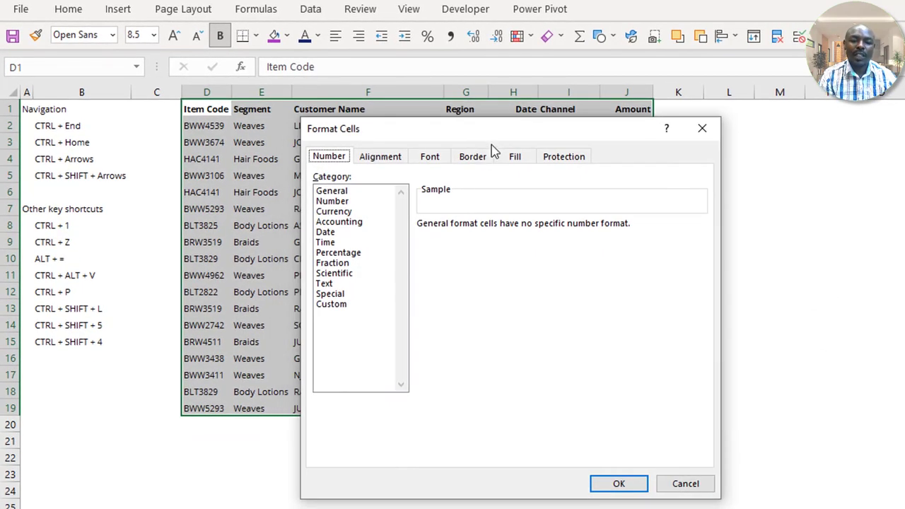
{"action": "left_click", "coordinate": [483, 160]}
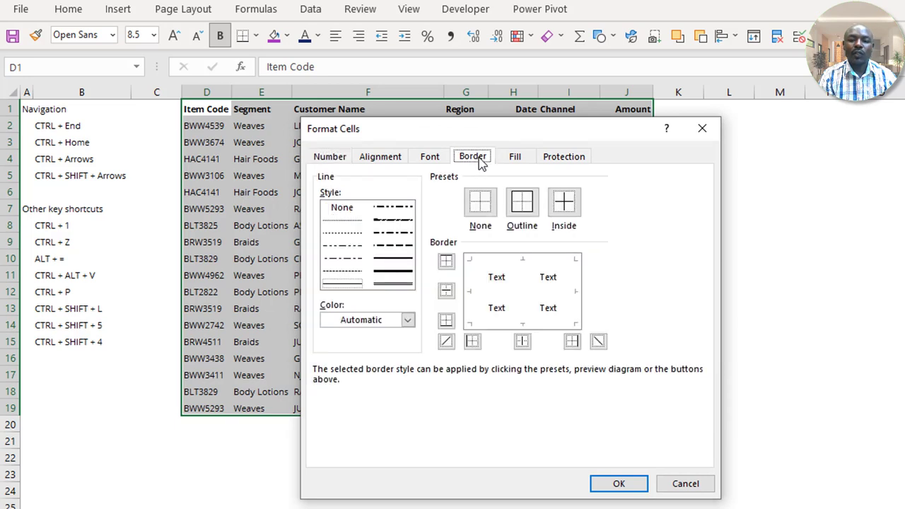
{"action": "left_click", "coordinate": [371, 327]}
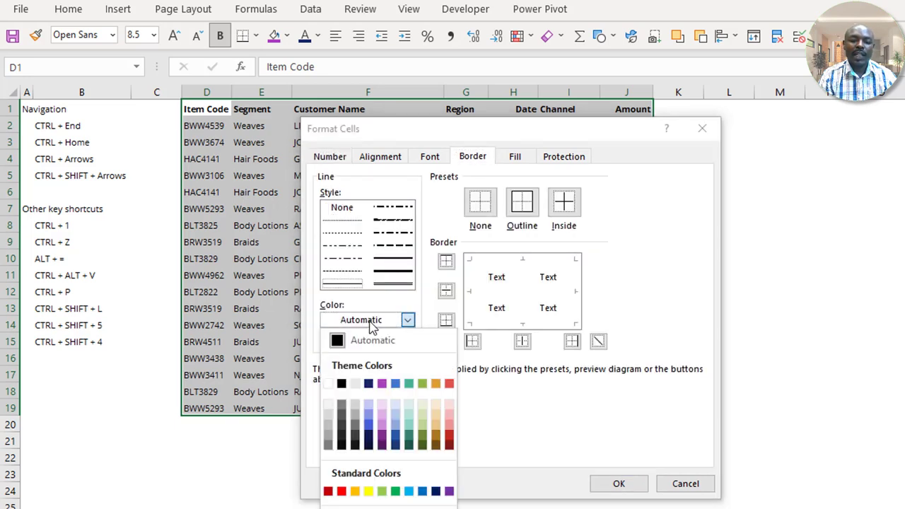
{"action": "left_click", "coordinate": [355, 416]}
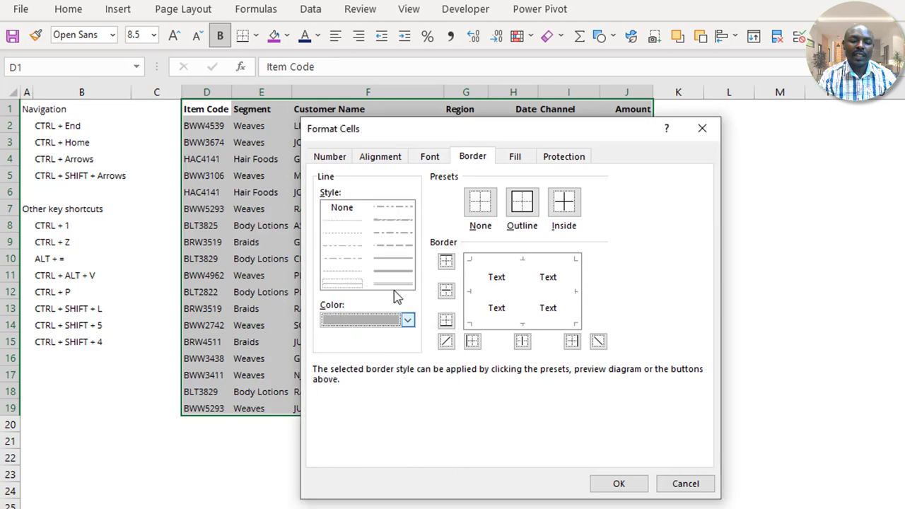
{"action": "left_click", "coordinate": [525, 205]}
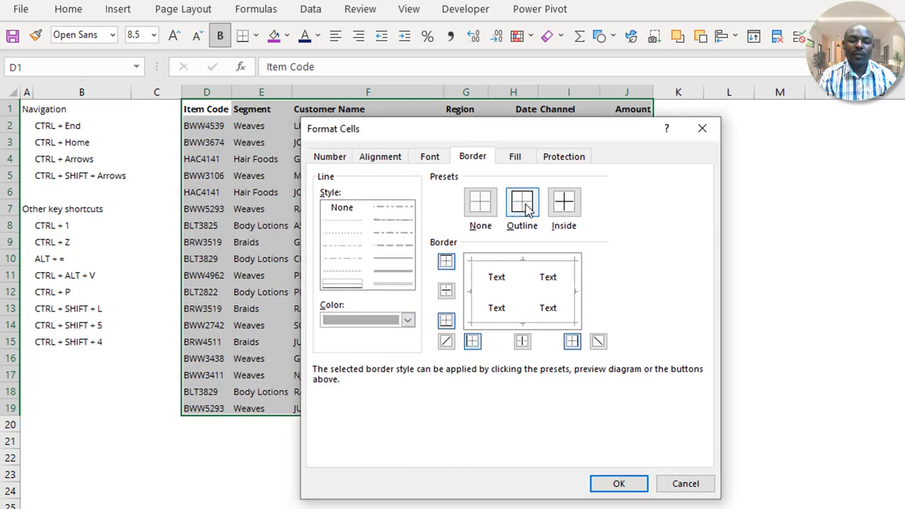
{"action": "left_click", "coordinate": [566, 207]}
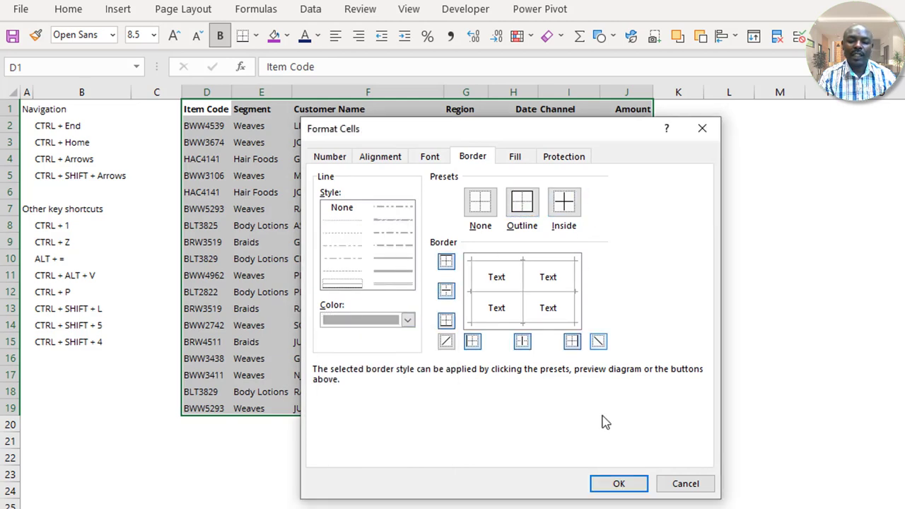
{"action": "left_click", "coordinate": [619, 484]}
{"action": "left_click", "coordinate": [696, 207]}
{"action": "left_click", "coordinate": [427, 178]}
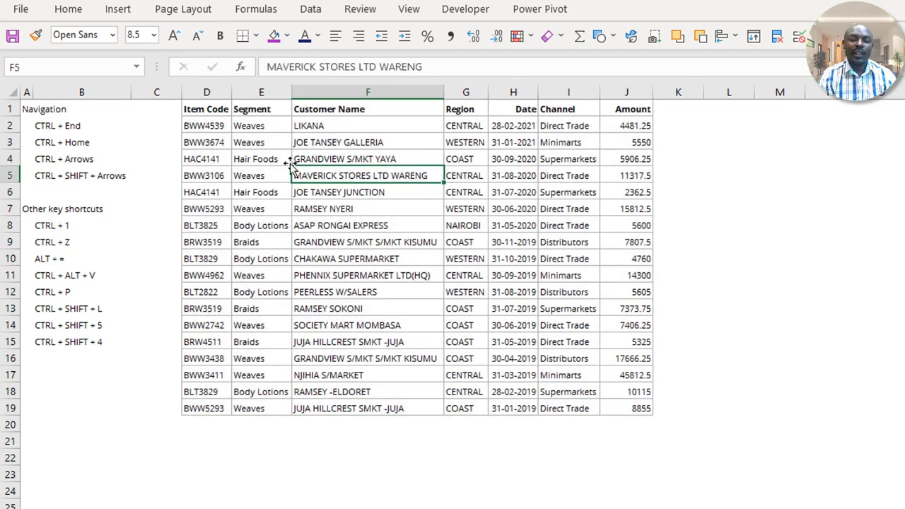
{"action": "left_click_drag", "start_coordinate": [217, 111], "coordinate": [580, 97]}
{"action": "left_click_drag", "start_coordinate": [600, 97], "coordinate": [625, 106]}
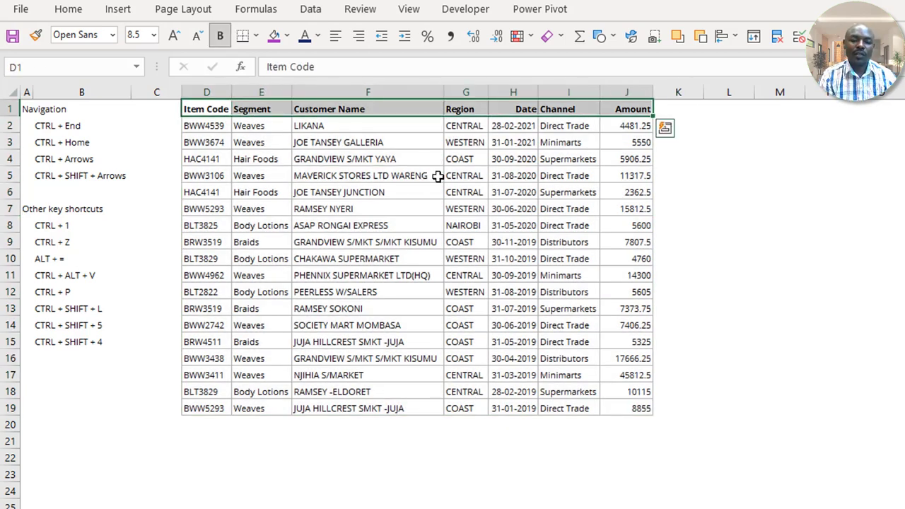
{"action": "left_click", "coordinate": [400, 191]}
{"action": "left_click", "coordinate": [295, 260]}
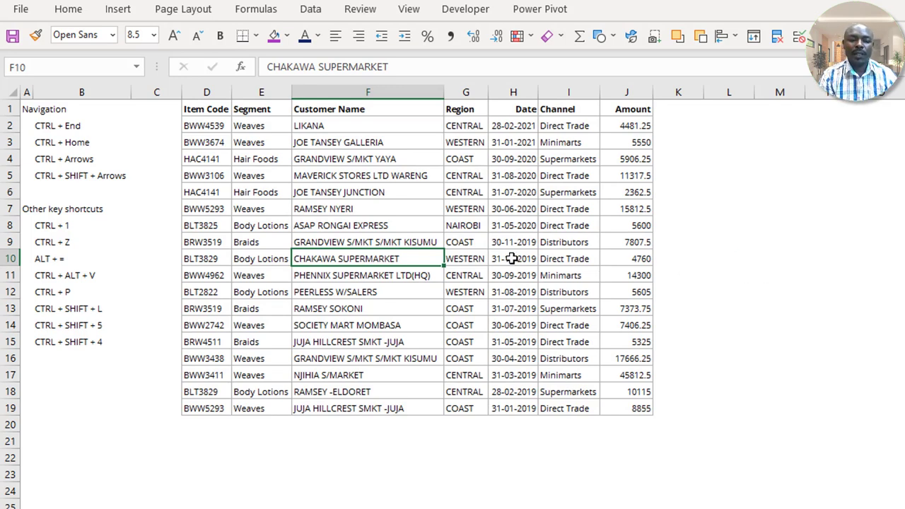
Undo the data table's border formatting, redo it, and clear the selection
{"action": "key", "text": "ctrl+z"}
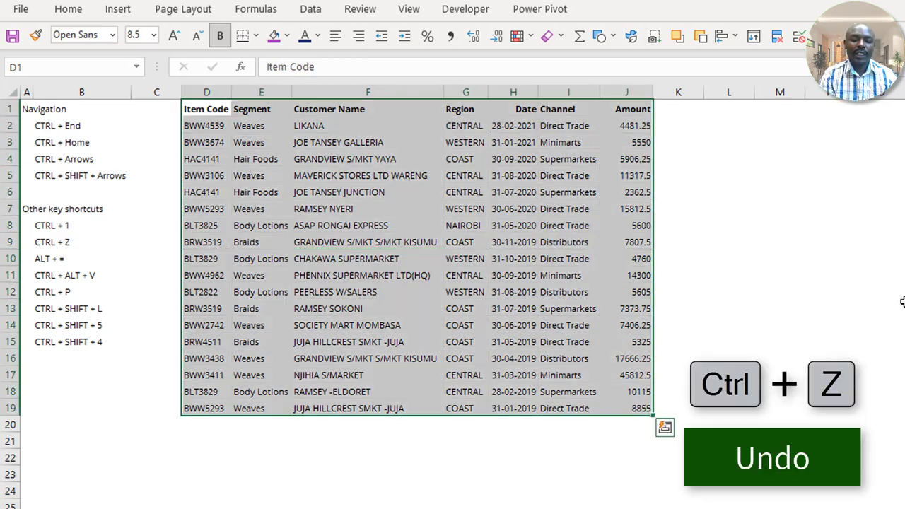
{"action": "left_click", "coordinate": [902, 303]}
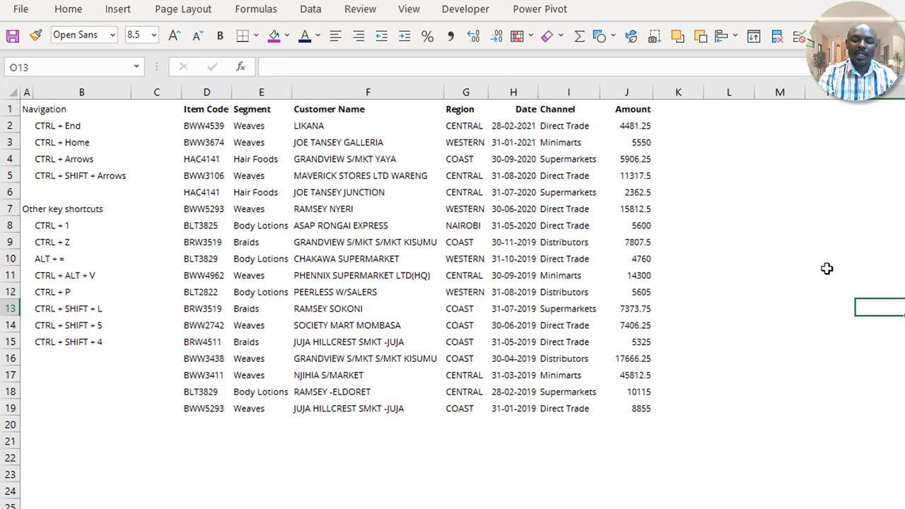
{"action": "key", "text": "ctrl+y"}
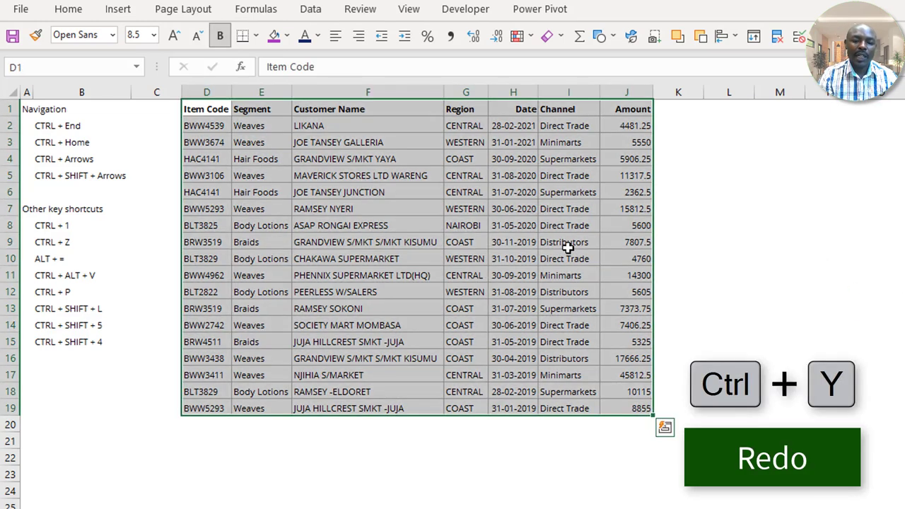
{"action": "left_click", "coordinate": [568, 246]}
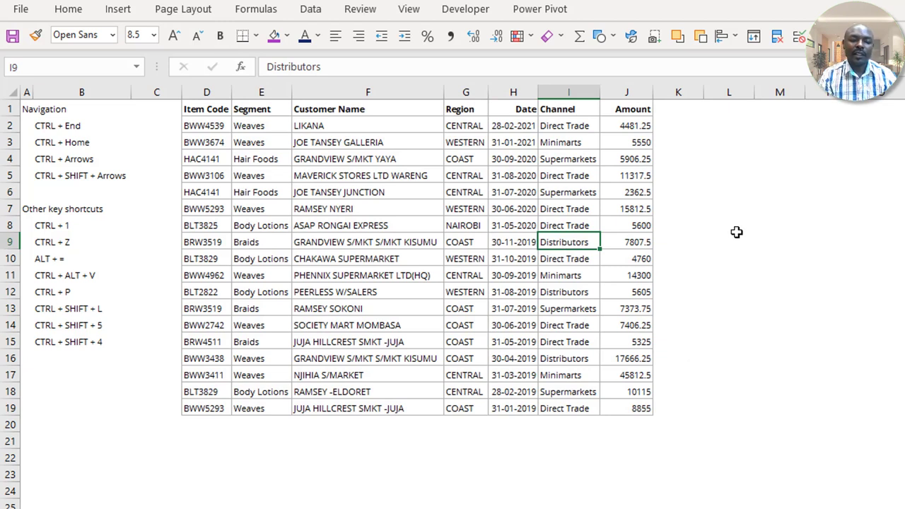
{"action": "left_click", "coordinate": [723, 258]}
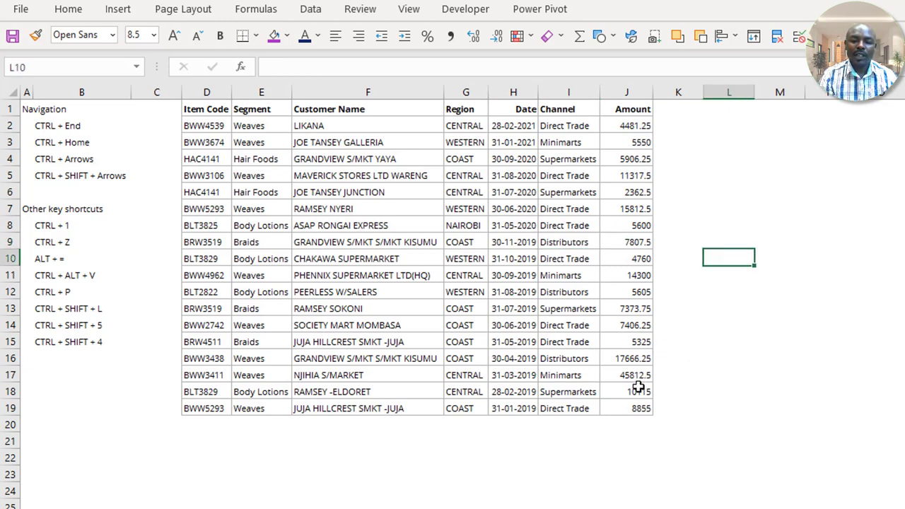
Total the Amount column in cell J20 with an AutoSum over J2:J19, and select the total to check its formula
{"action": "left_click_drag", "start_coordinate": [633, 400], "coordinate": [629, 123]}
{"action": "left_click", "coordinate": [810, 263]}
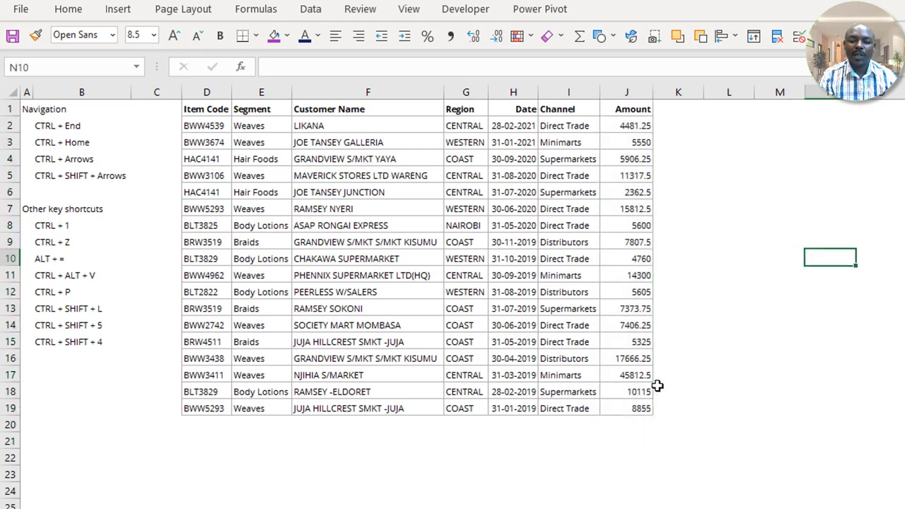
{"action": "left_click", "coordinate": [624, 423]}
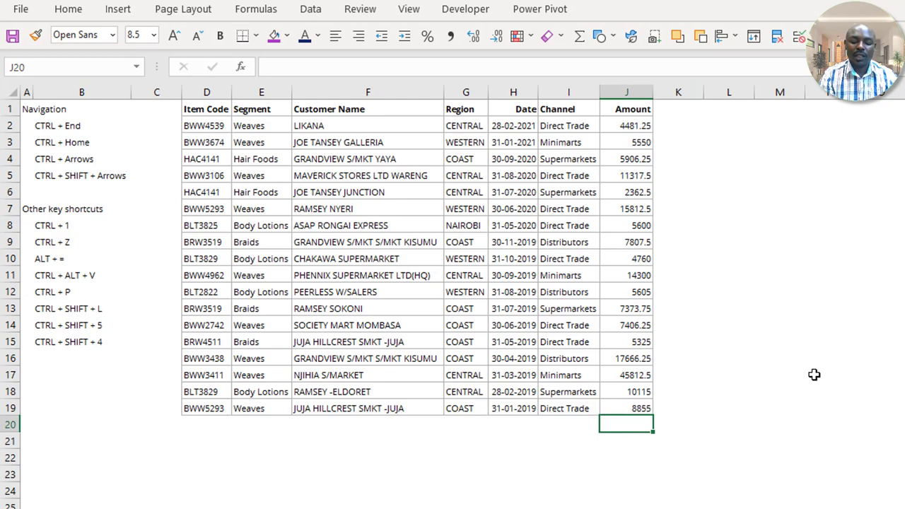
{"action": "key", "text": "alt+equal"}
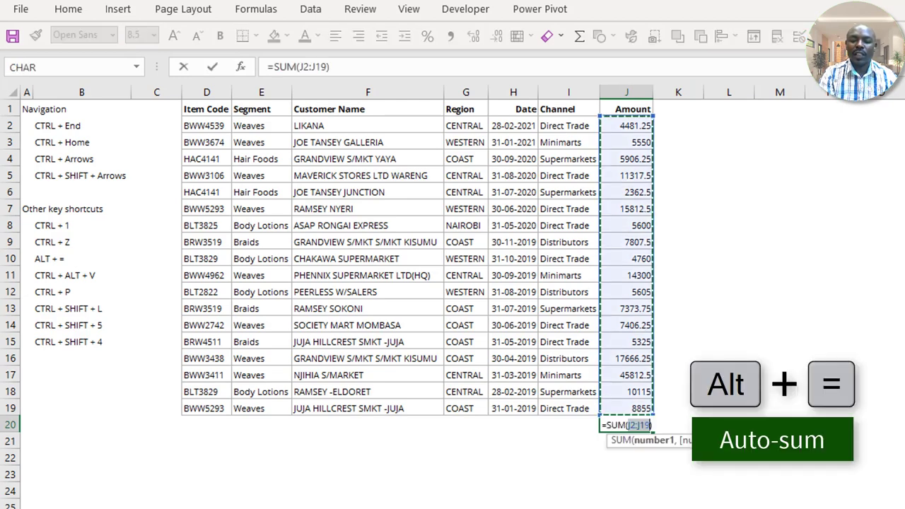
{"action": "key", "text": "Return"}
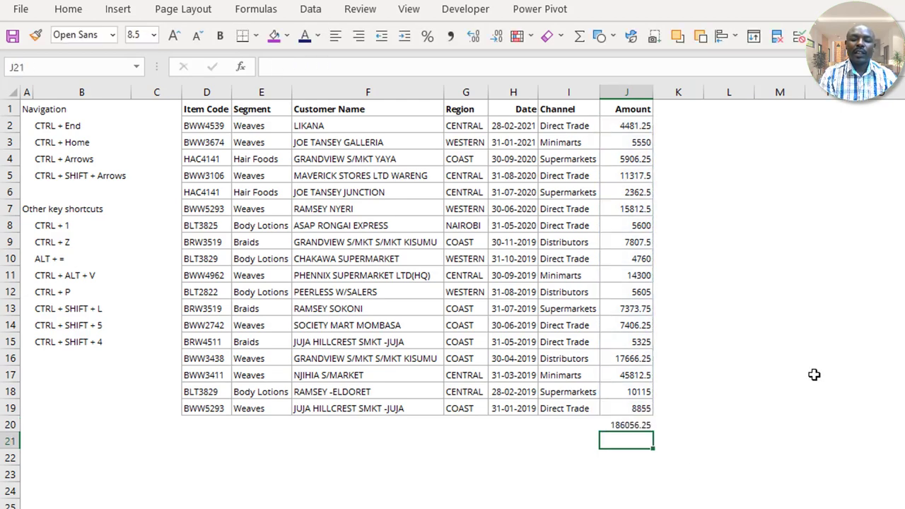
{"action": "left_click", "coordinate": [639, 422]}
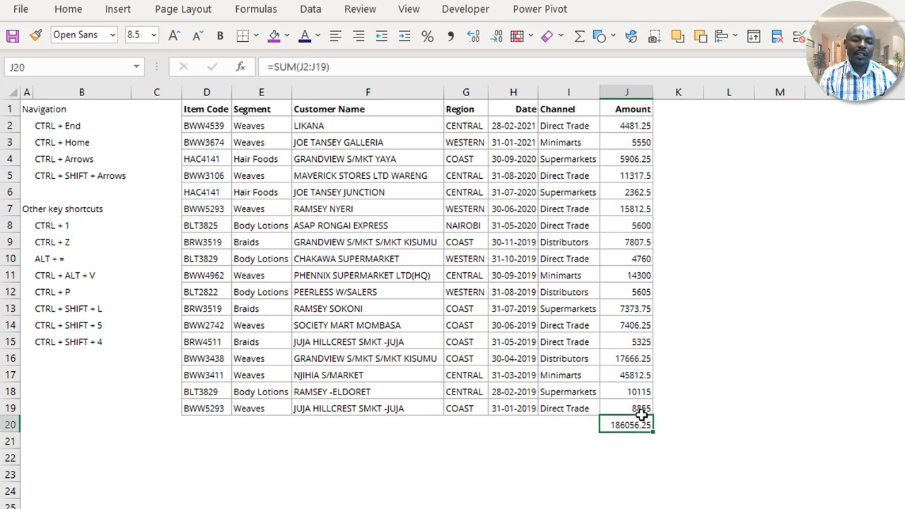
View the print preview of the sheet with a table cell selected, and return to the worksheet without printing
{"action": "left_click", "coordinate": [426, 226]}
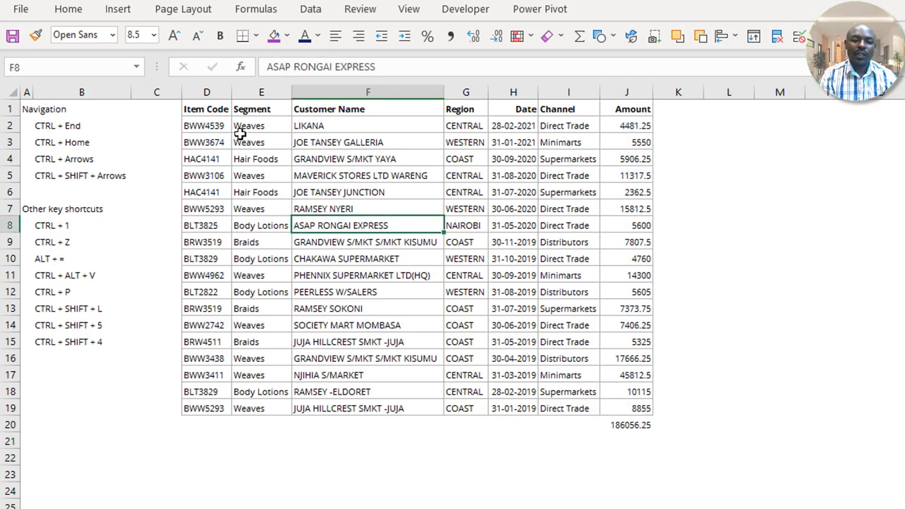
{"action": "left_click_drag", "start_coordinate": [240, 131], "coordinate": [403, 240]}
{"action": "left_click", "coordinate": [371, 220]}
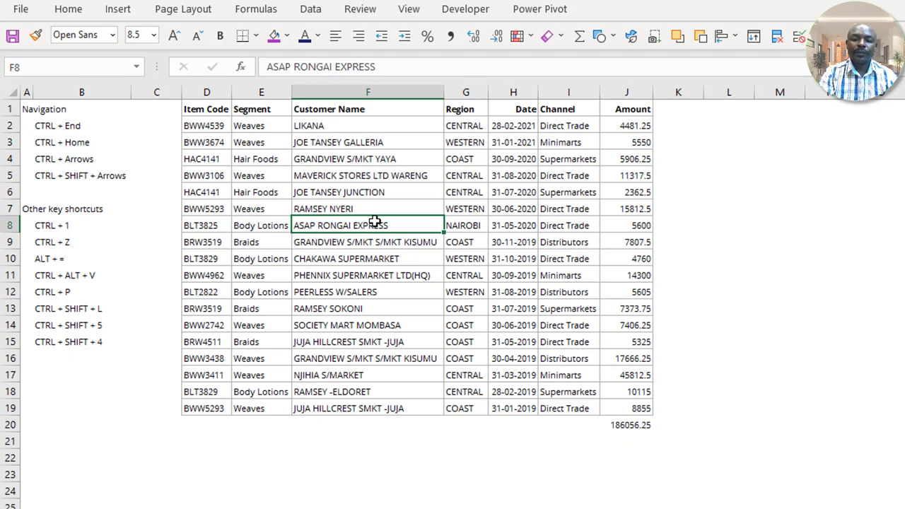
{"action": "key", "text": "ctrl+p"}
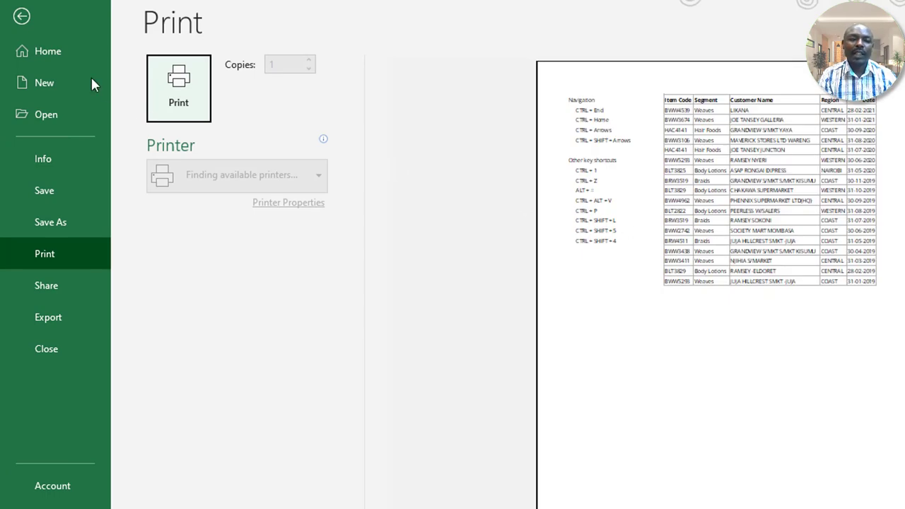
{"action": "left_click", "coordinate": [23, 17]}
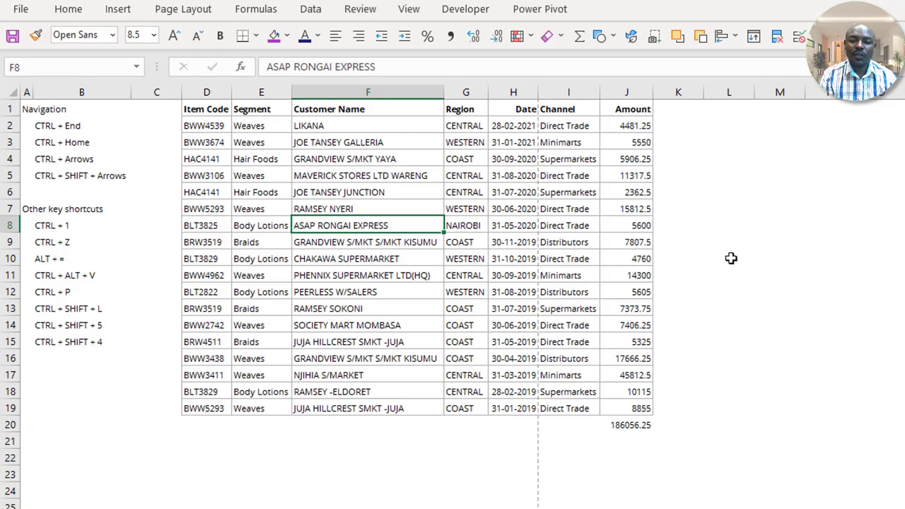
{"action": "left_click", "coordinate": [739, 259]}
Turn on filtering for the data table's header row, switch it off, and turn it on again
{"action": "left_click", "coordinate": [460, 242]}
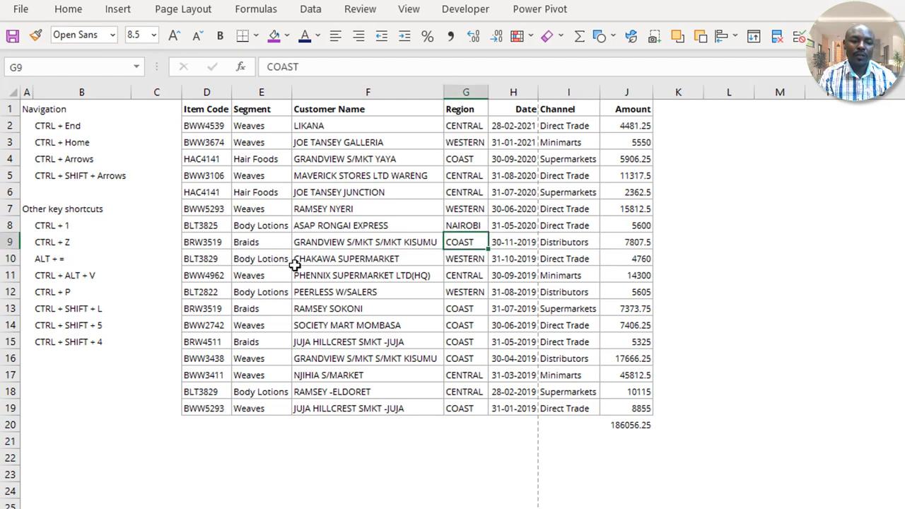
{"action": "left_click", "coordinate": [355, 177]}
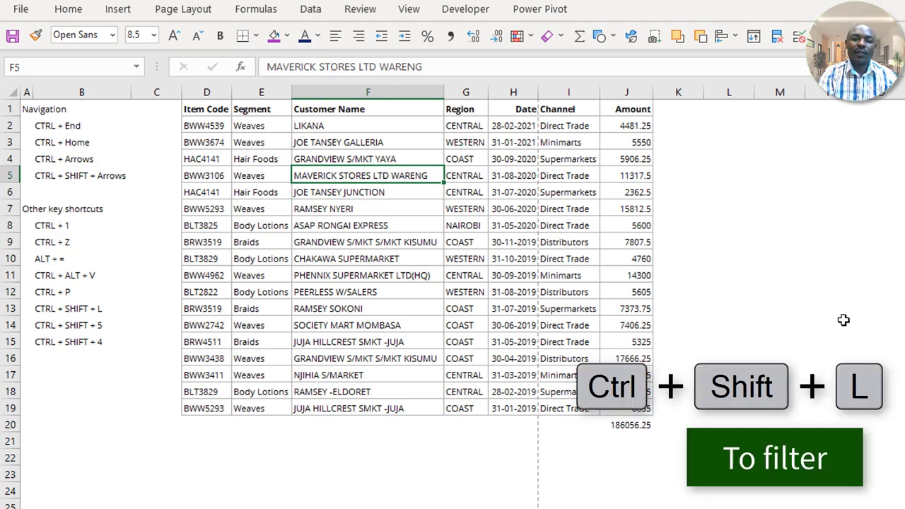
{"action": "key", "text": "ctrl+shift+l"}
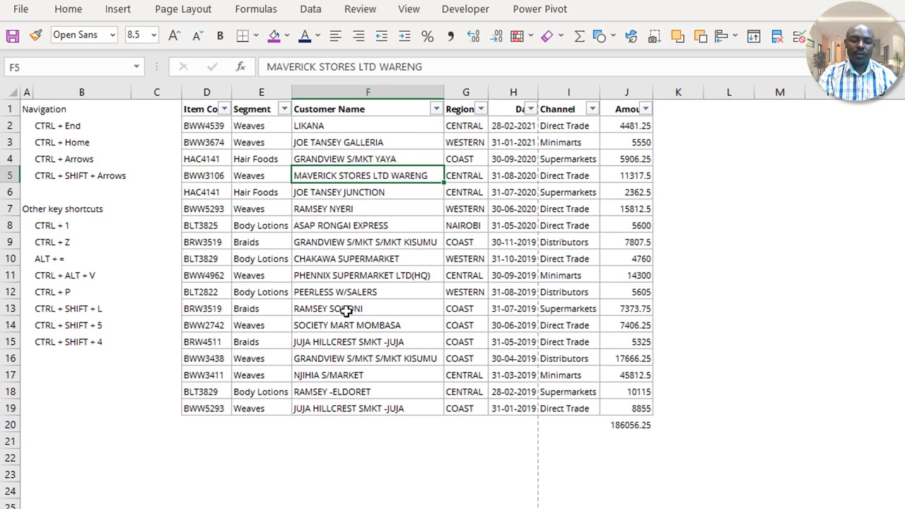
{"action": "key", "text": "ctrl+shift+l"}
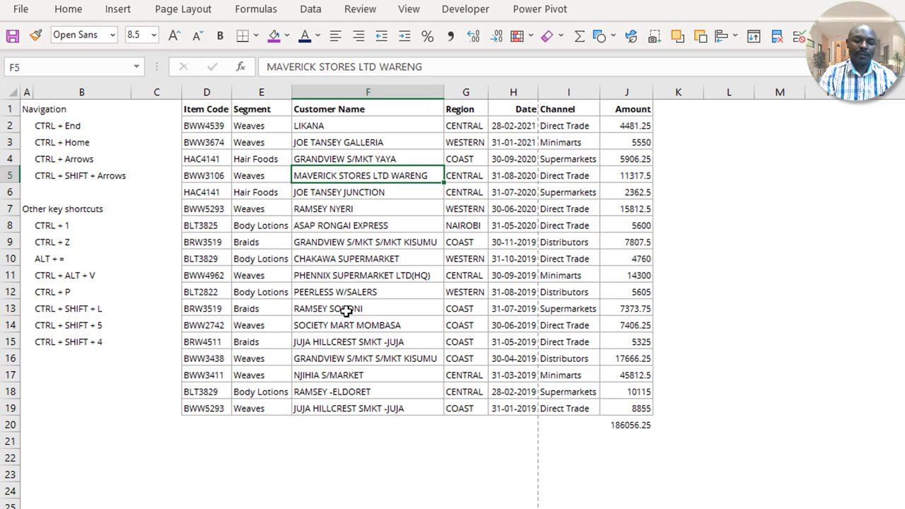
{"action": "key", "text": "alt"}
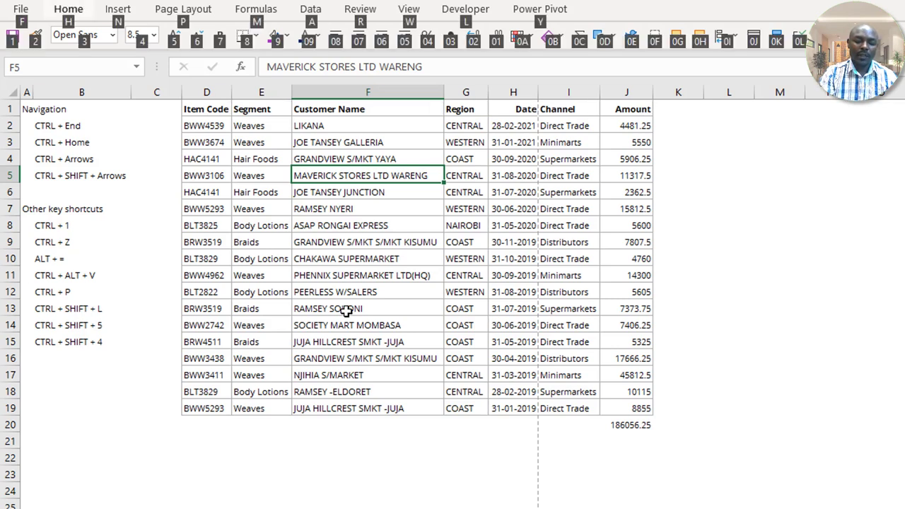
{"action": "key", "text": "alt"}
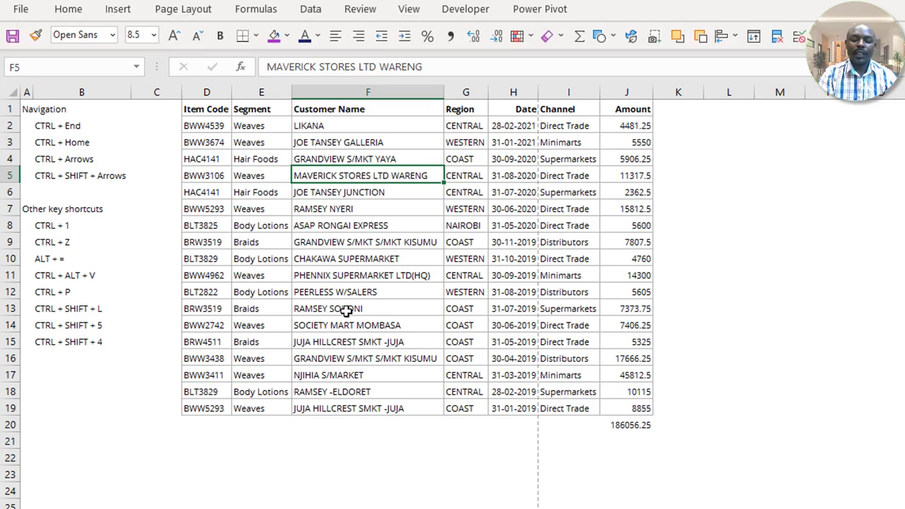
{"action": "key", "text": "ctrl+shift+l"}
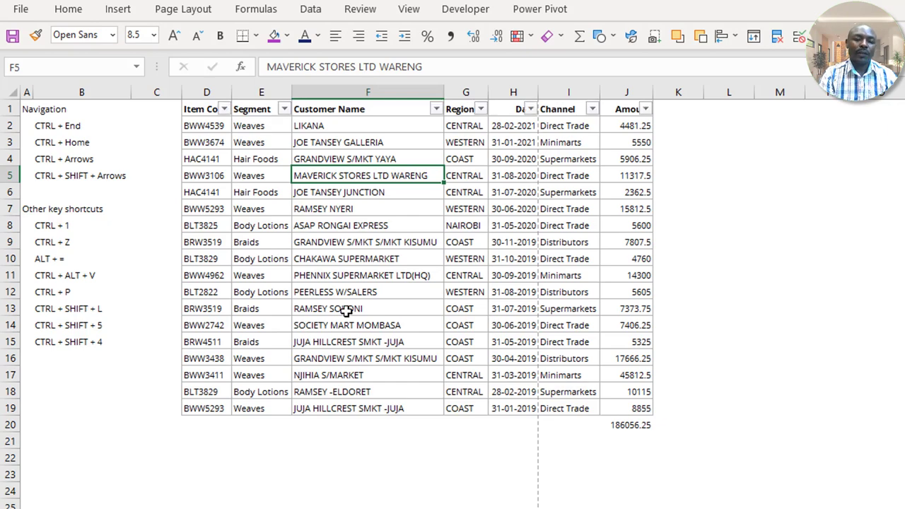
{"action": "left_click", "coordinate": [436, 109]}
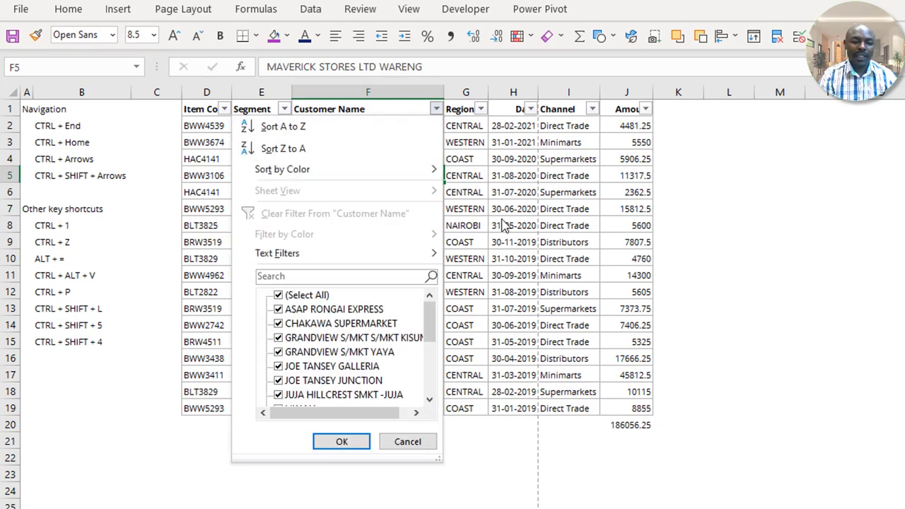
{"action": "key", "text": "Escape"}
{"action": "left_click", "coordinate": [400, 205]}
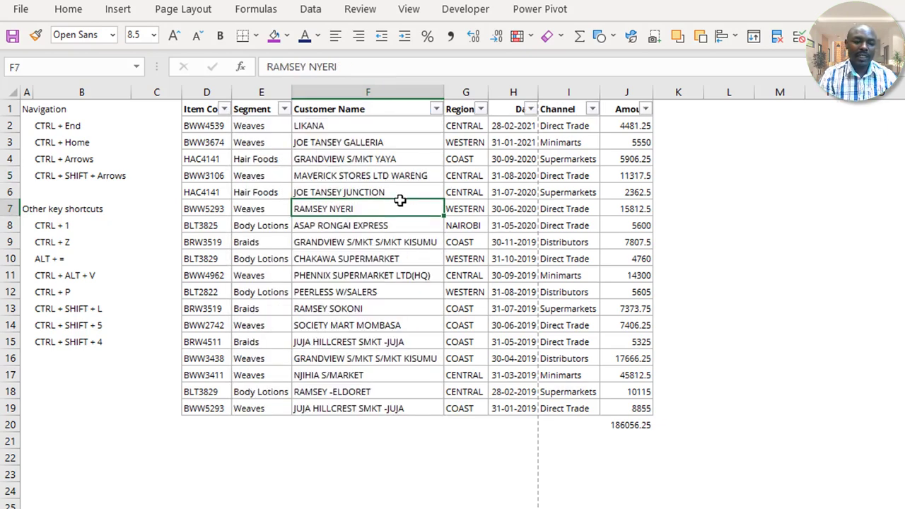
Turn off the filter on the sales table so its header row has no filter buttons
{"action": "left_click", "coordinate": [571, 176]}
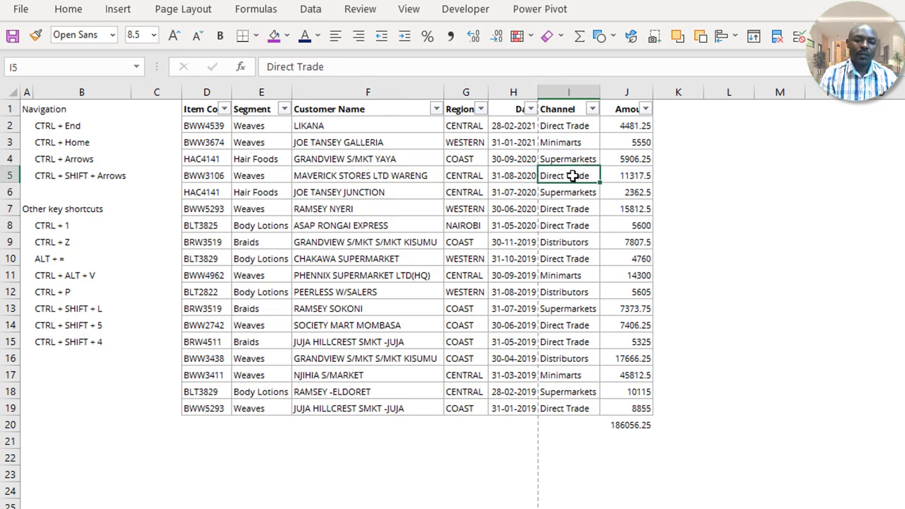
{"action": "key", "text": "ctrl+shift+l"}
{"action": "left_click", "coordinate": [501, 245]}
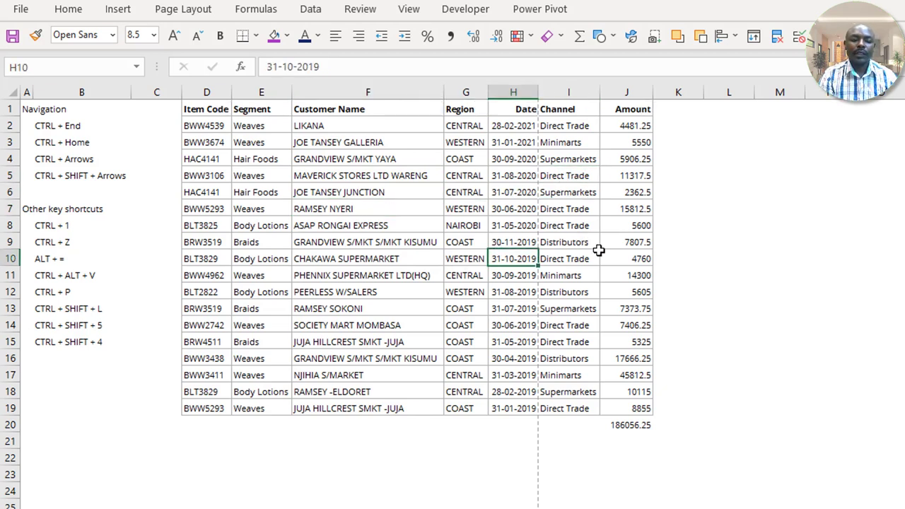
{"action": "left_click", "coordinate": [605, 276]}
{"action": "left_click", "coordinate": [521, 175]}
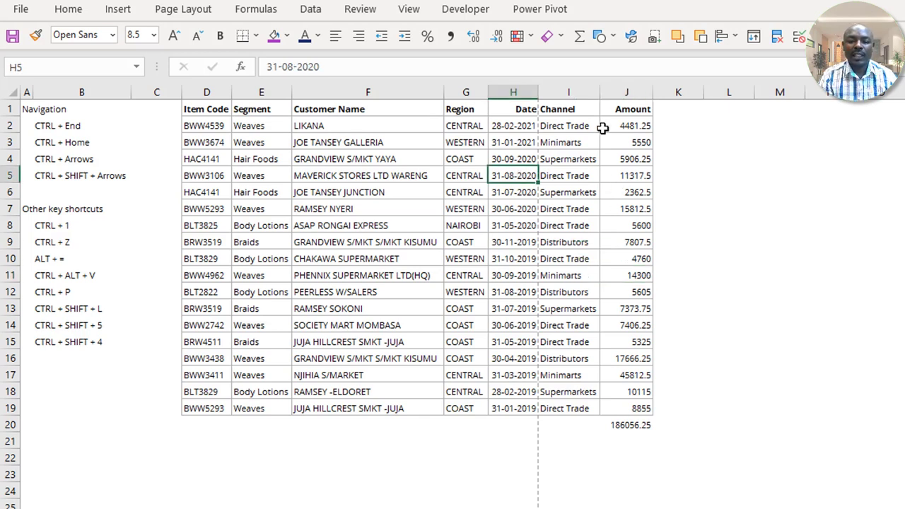
Apply the dollar currency format to the Amount values and their total in J2:J20
{"action": "left_click_drag", "start_coordinate": [626, 126], "coordinate": [624, 419]}
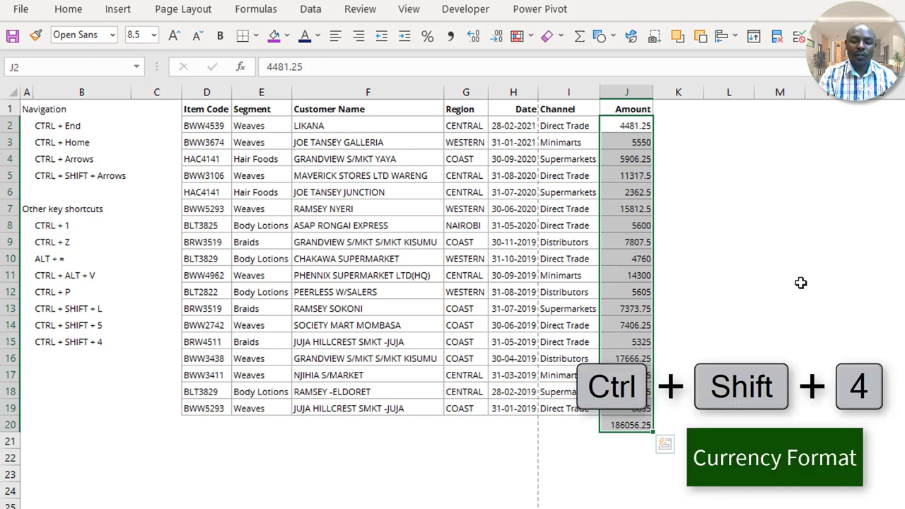
{"action": "key", "text": "ctrl+shift+4"}
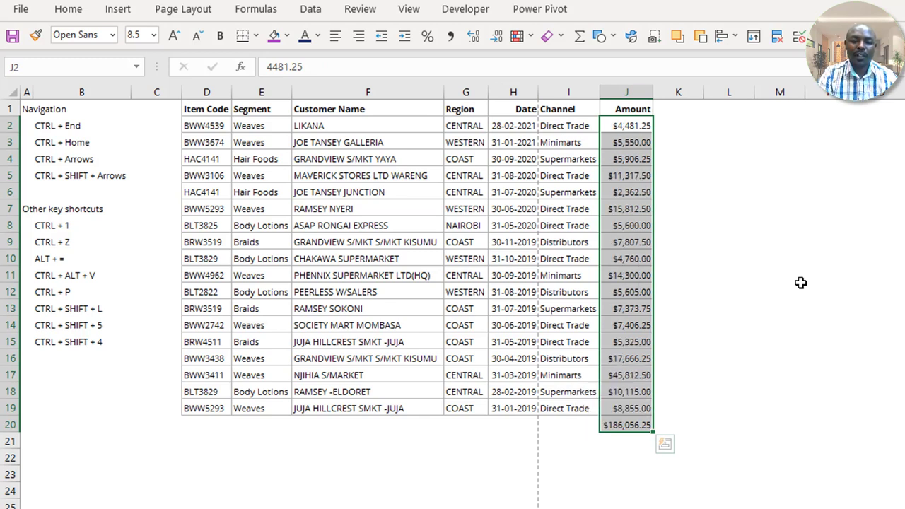
{"action": "left_click", "coordinate": [622, 219]}
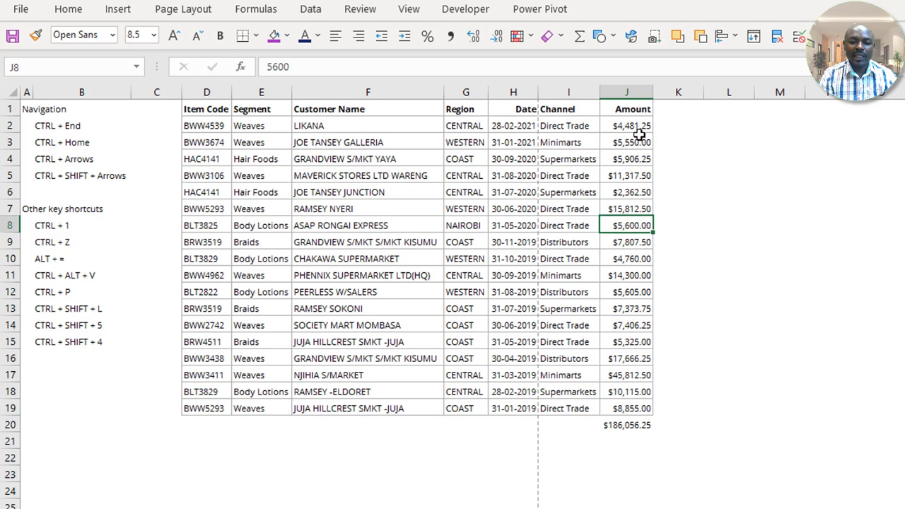
{"action": "left_click", "coordinate": [639, 141]}
{"action": "left_click", "coordinate": [626, 240]}
{"action": "left_click", "coordinate": [636, 161]}
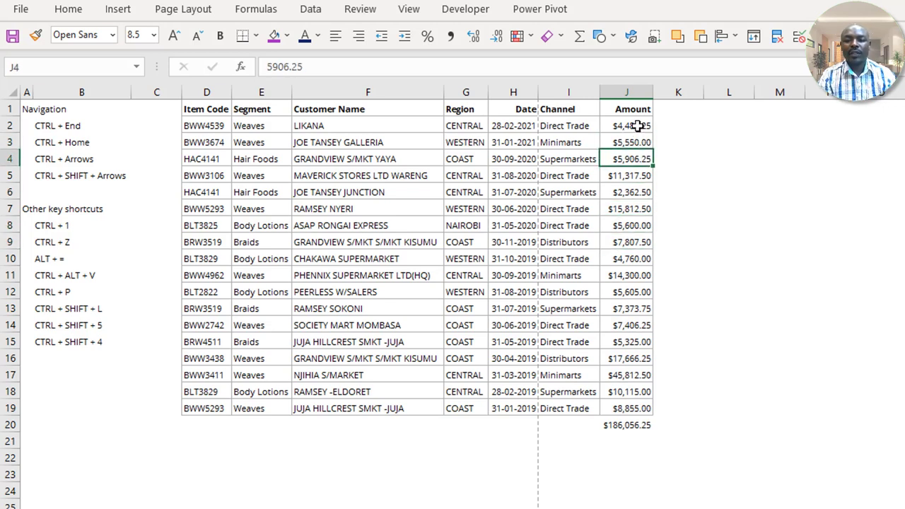
{"action": "left_click", "coordinate": [638, 126]}
Fill K2:K19 with the formula =J2/$J$20 to calculate each amount's share of the total
{"action": "left_click_drag", "start_coordinate": [661, 126], "coordinate": [658, 404]}
{"action": "type", "text": "="}
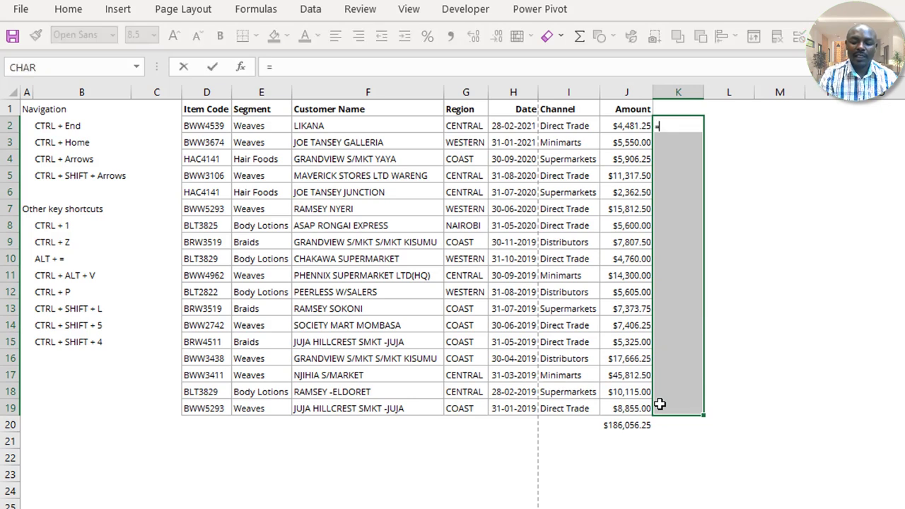
{"action": "key", "text": "Left"}
{"action": "type", "text": "/"}
{"action": "key", "text": "Left"}
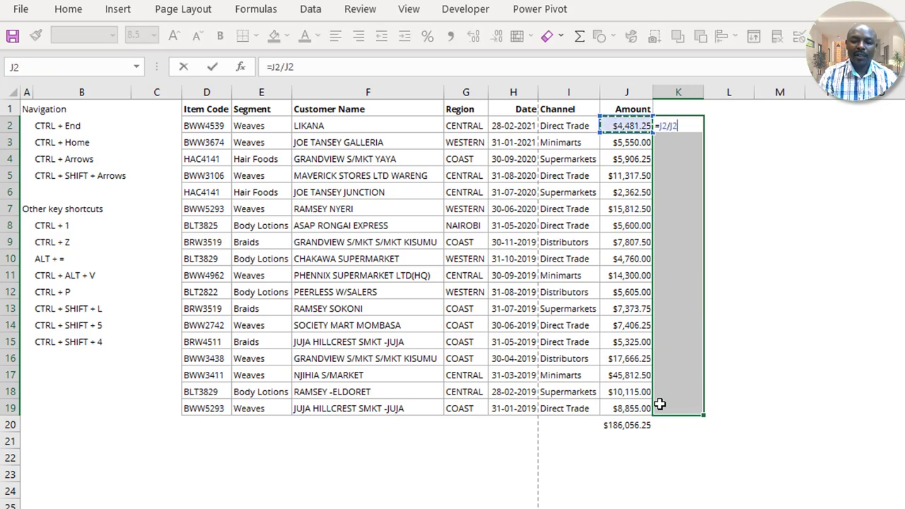
{"action": "key", "text": "ctrl+Down"}
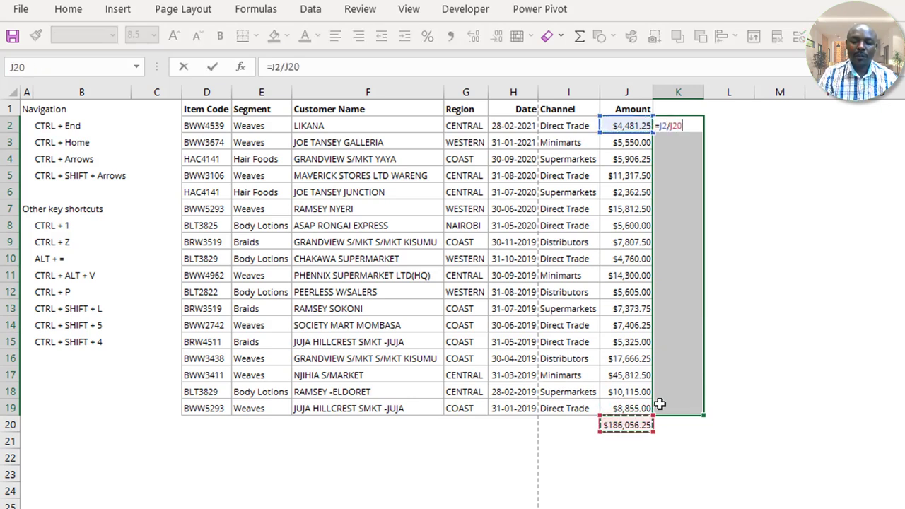
{"action": "key", "text": "F4"}
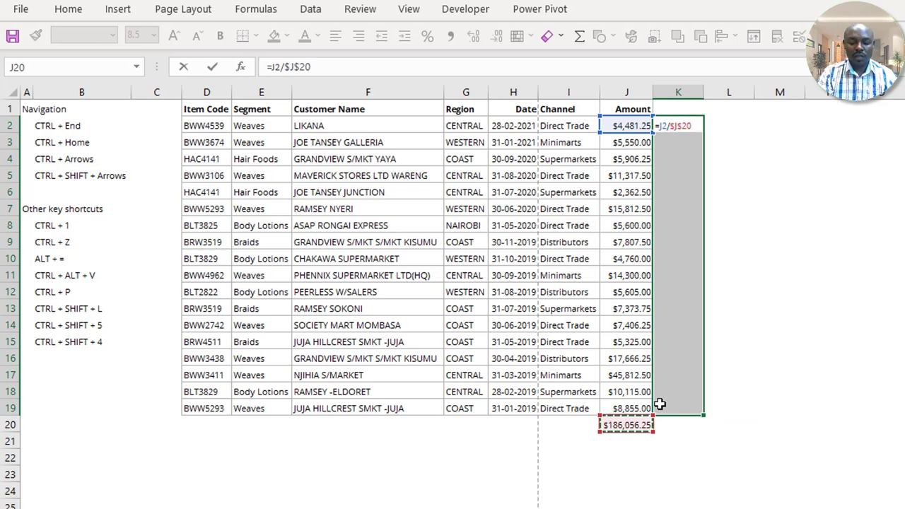
{"action": "key", "text": "ctrl+Return"}
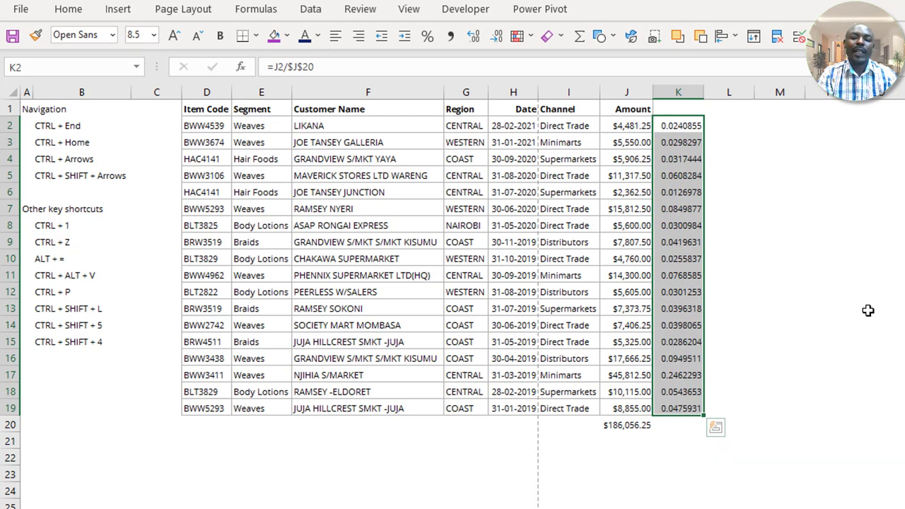
Format the shares in K2:K19 as percentages with one decimal place
{"action": "key", "text": "ctrl+shift+5"}
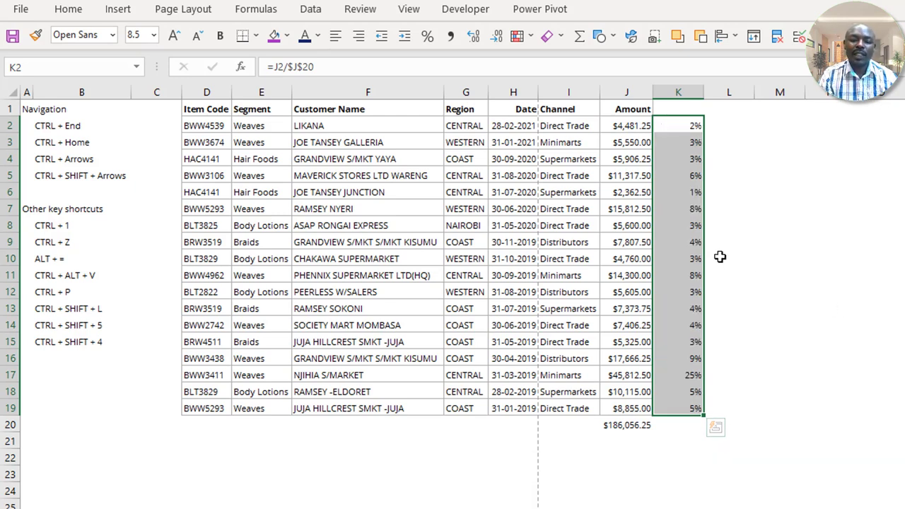
{"action": "left_click", "coordinate": [475, 40]}
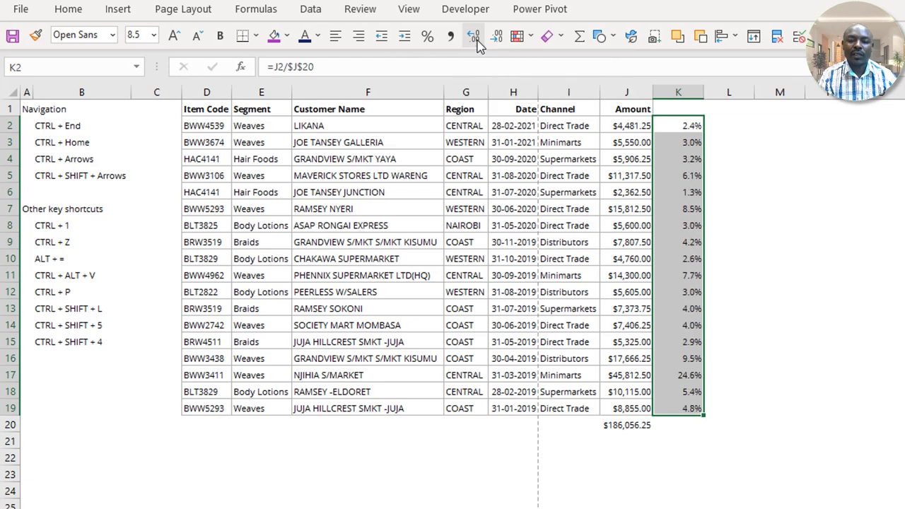
{"action": "left_click", "coordinate": [690, 207]}
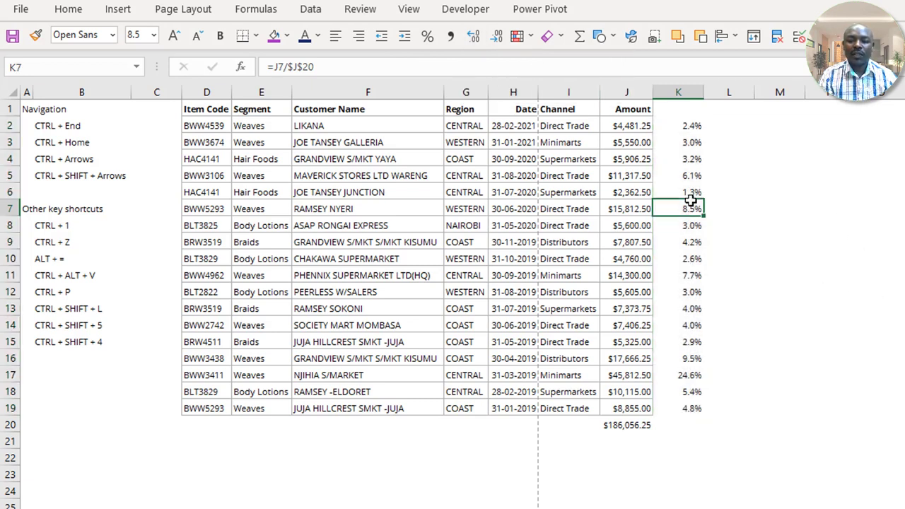
{"action": "left_click", "coordinate": [695, 305]}
{"action": "left_click", "coordinate": [682, 171]}
{"action": "left_click", "coordinate": [261, 225]}
{"action": "left_click", "coordinate": [343, 191]}
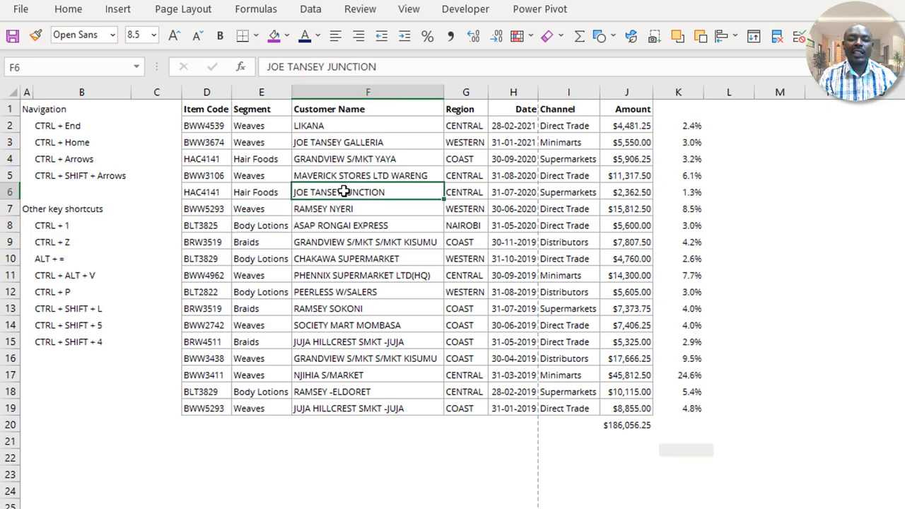
{"action": "left_click", "coordinate": [216, 158]}
{"action": "left_click", "coordinate": [402, 205]}
{"action": "left_click", "coordinate": [752, 253]}
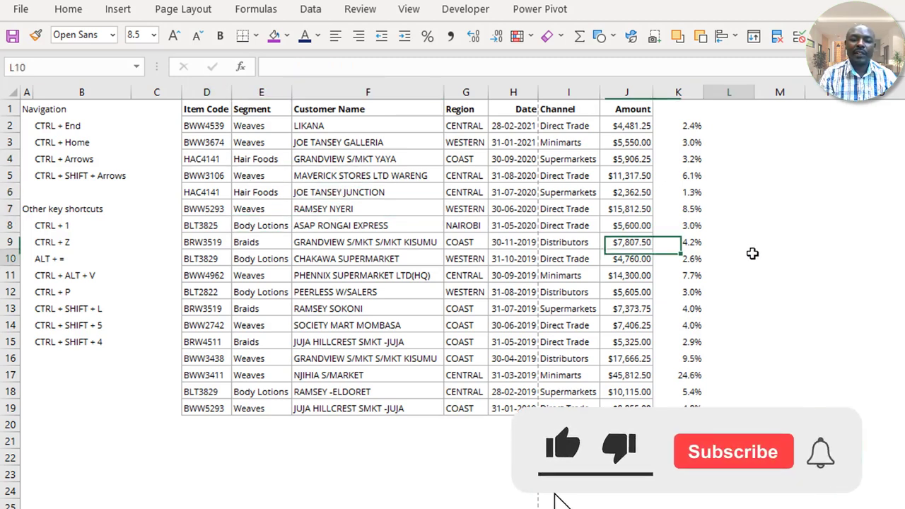
{"action": "left_click", "coordinate": [420, 226]}
{"action": "left_click", "coordinate": [769, 297]}
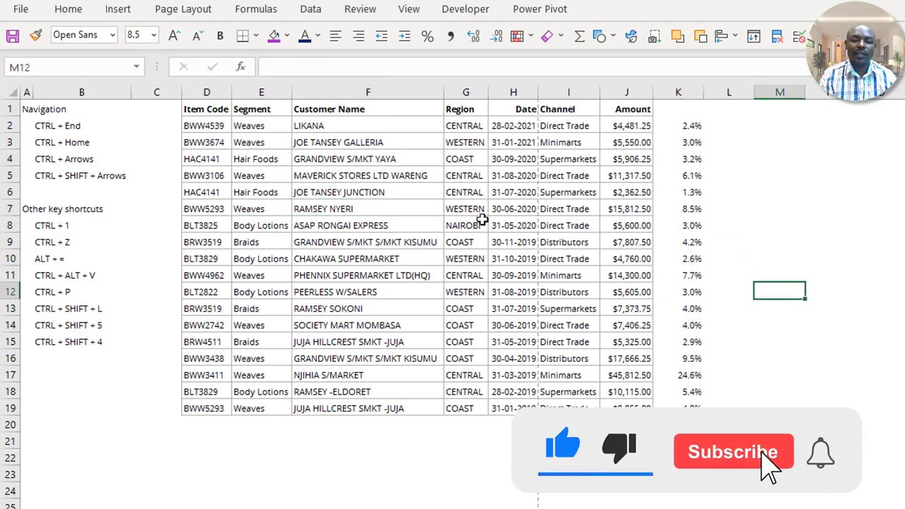
{"action": "left_click", "coordinate": [325, 188]}
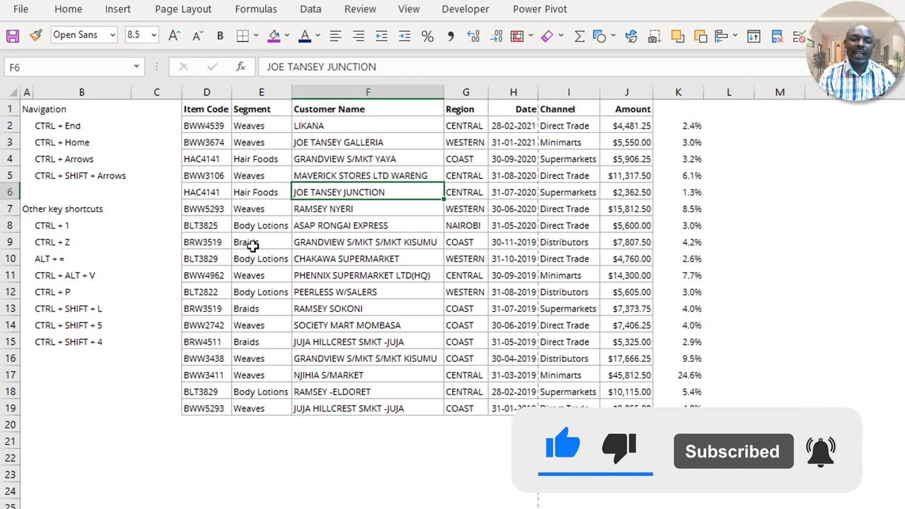
{"action": "left_click_drag", "start_coordinate": [262, 193], "coordinate": [416, 354]}
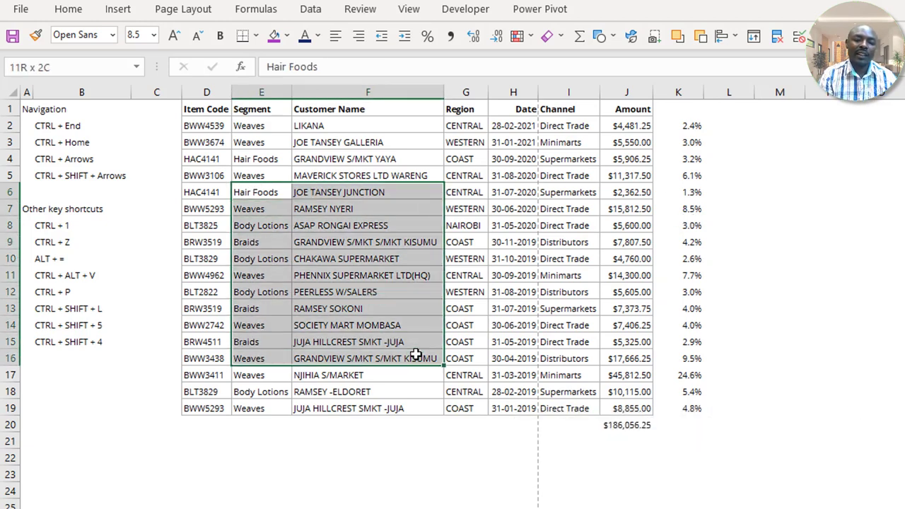
{"action": "left_click", "coordinate": [382, 275]}
{"action": "left_click", "coordinate": [771, 249]}
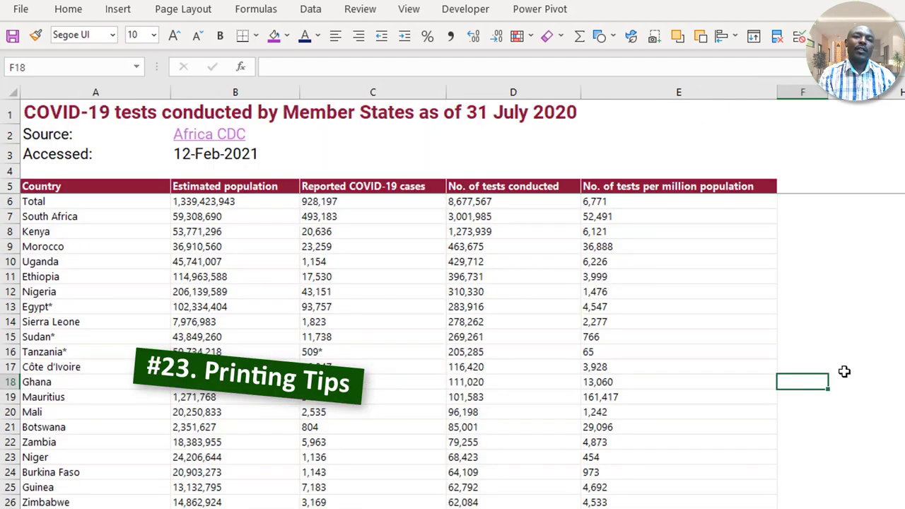
Preview how the COVID-19 tests sheet prints, going through to the last page, and return to the worksheet
{"action": "left_click", "coordinate": [228, 248]}
{"action": "left_click", "coordinate": [189, 322]}
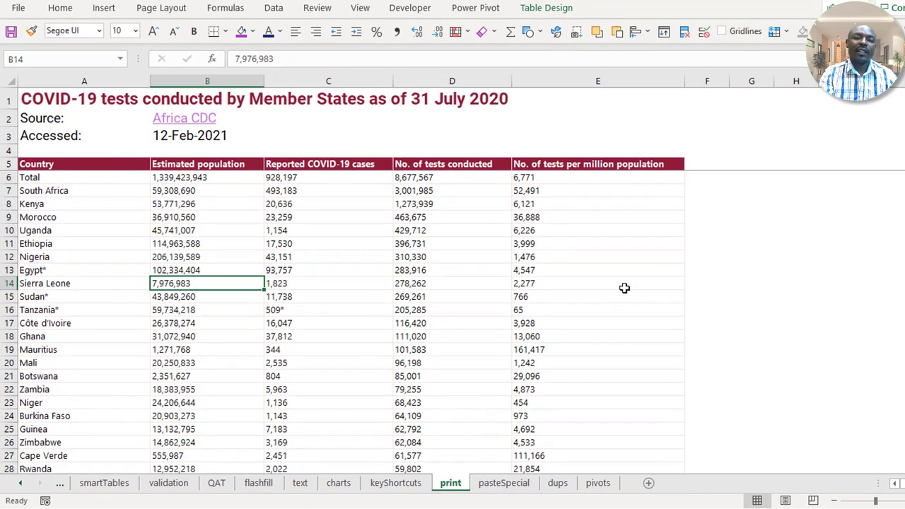
{"action": "key", "text": "ctrl+p"}
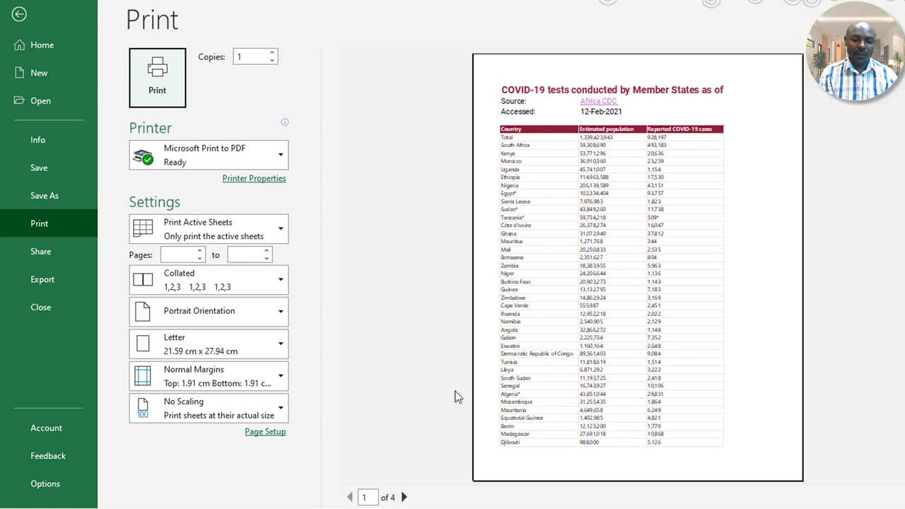
{"action": "left_click", "coordinate": [403, 497]}
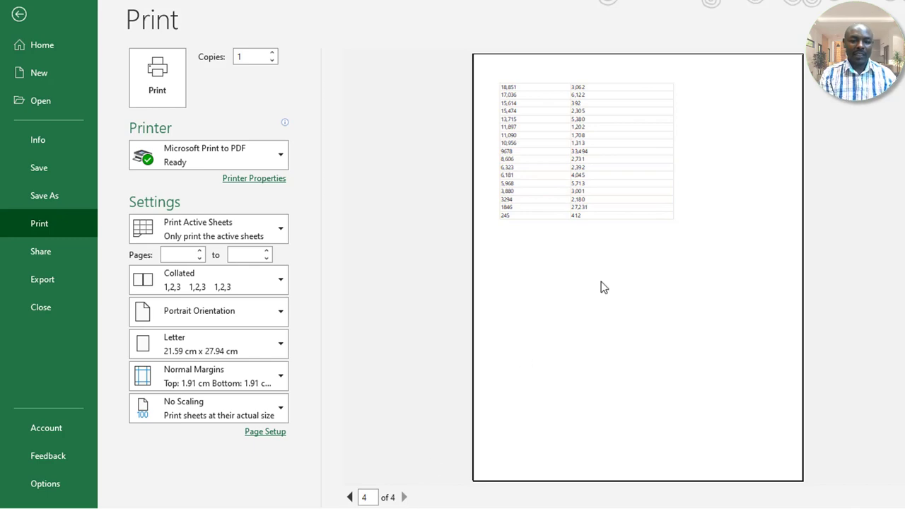
{"action": "left_click", "coordinate": [20, 21]}
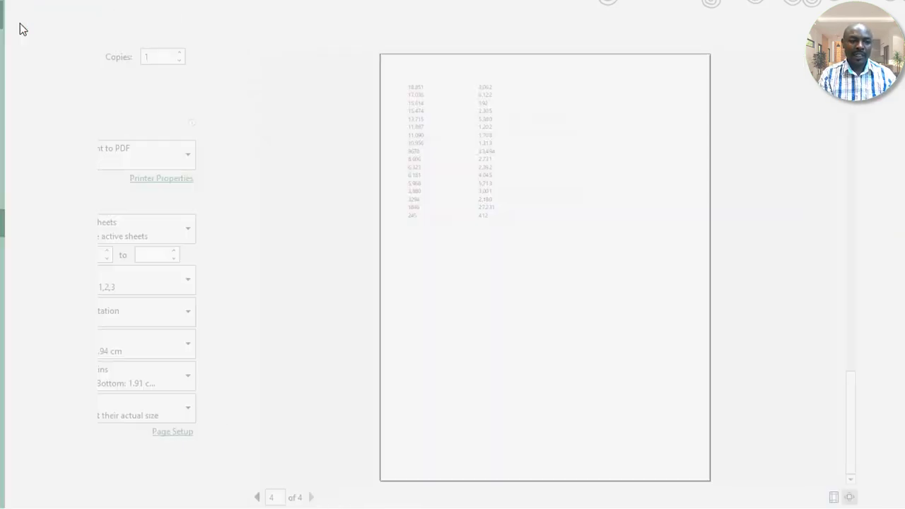
{"action": "left_click", "coordinate": [449, 283]}
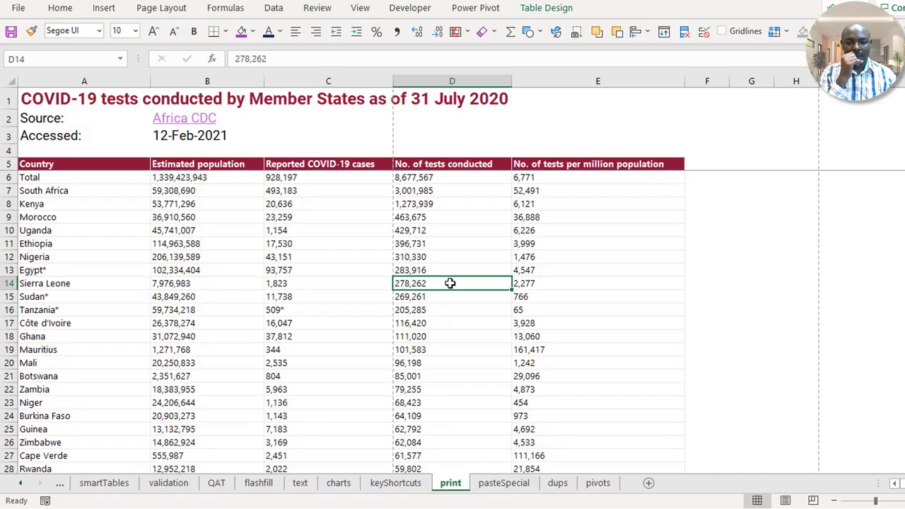
{"action": "left_click", "coordinate": [199, 217]}
{"action": "left_click", "coordinate": [384, 243]}
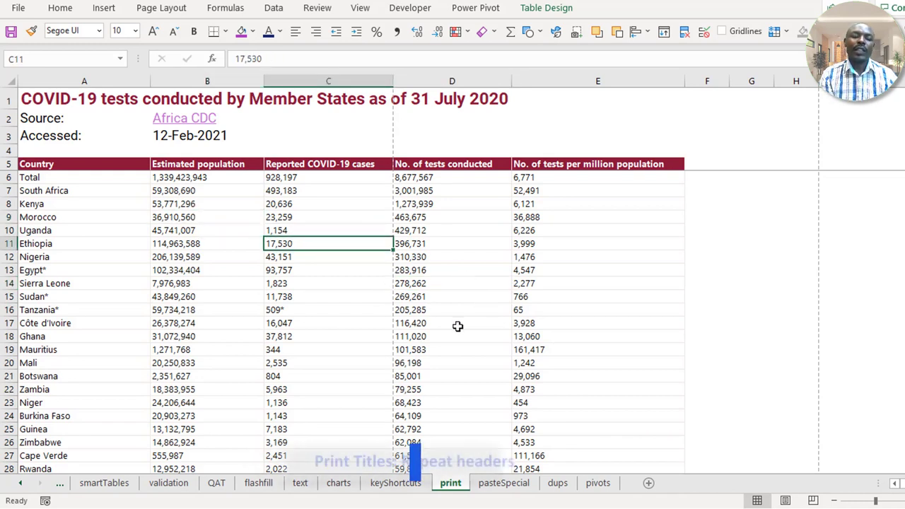
{"action": "left_click", "coordinate": [10, 164]}
{"action": "left_click_drag", "start_coordinate": [15, 111], "coordinate": [16, 89]}
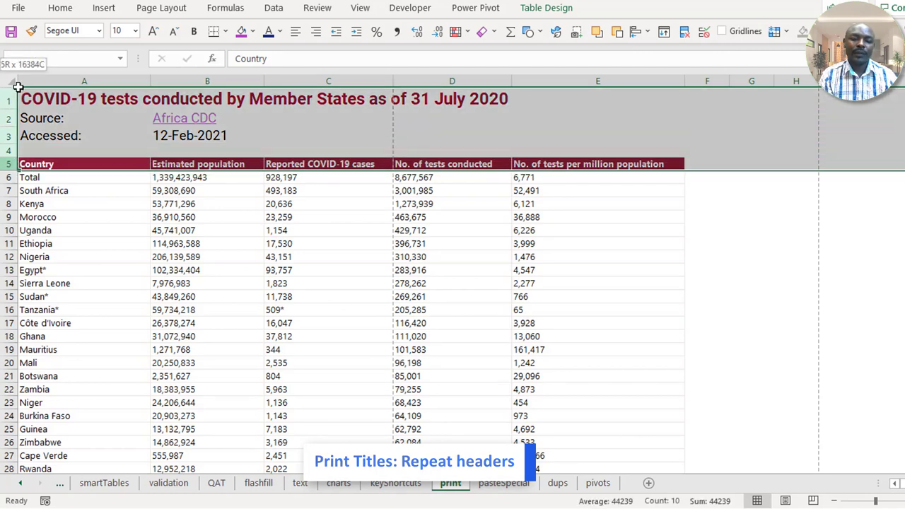
{"action": "left_click", "coordinate": [234, 270]}
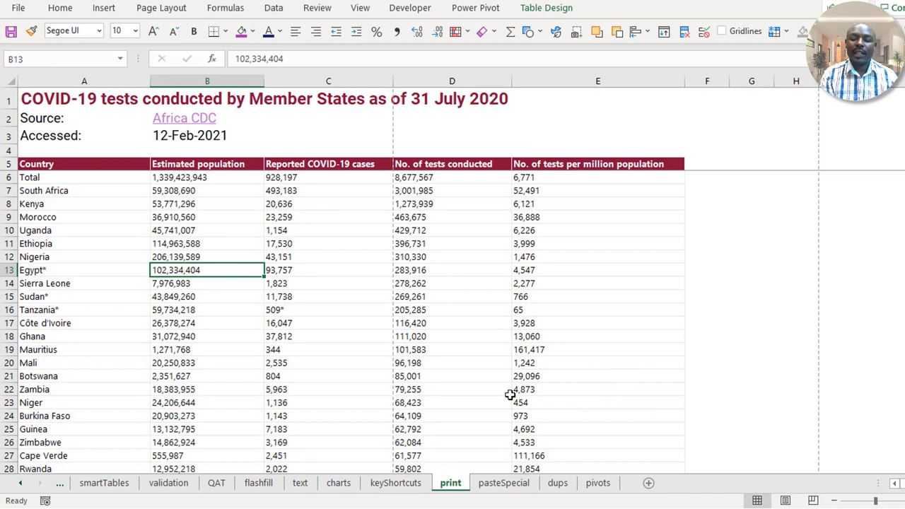
{"action": "left_click", "coordinate": [408, 346]}
{"action": "left_click", "coordinate": [326, 320]}
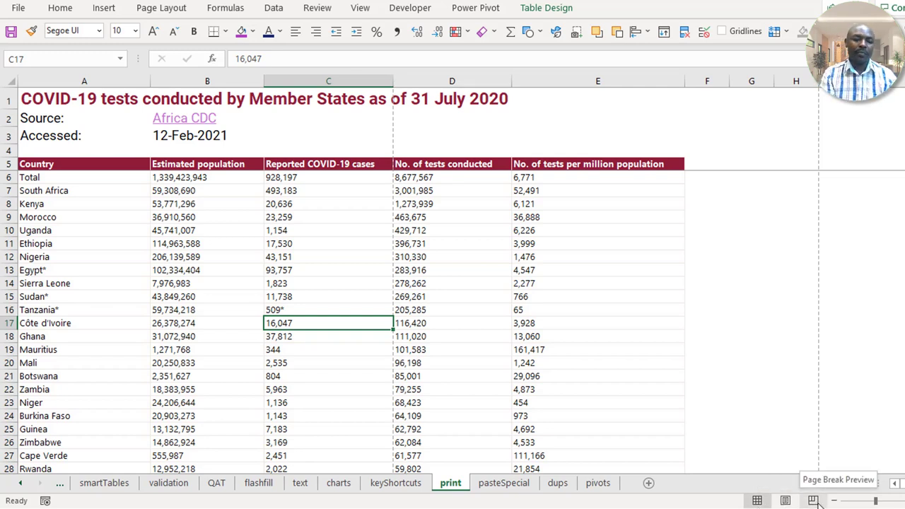
Switch the print worksheet to Page Break Preview
{"action": "key", "text": "Up"}
{"action": "key", "text": "Up"}
{"action": "key", "text": "Up"}
{"action": "key", "text": "Right"}
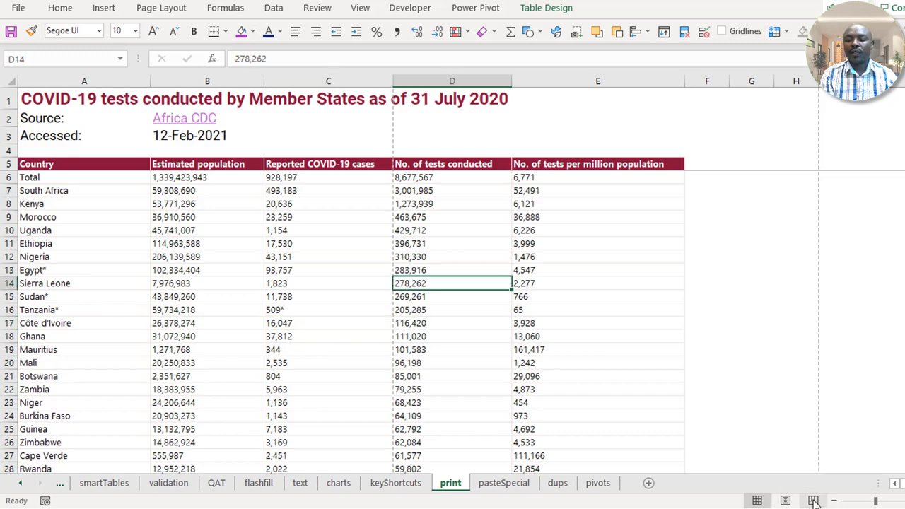
{"action": "key", "text": "alt+w"}
{"action": "key", "text": "i"}
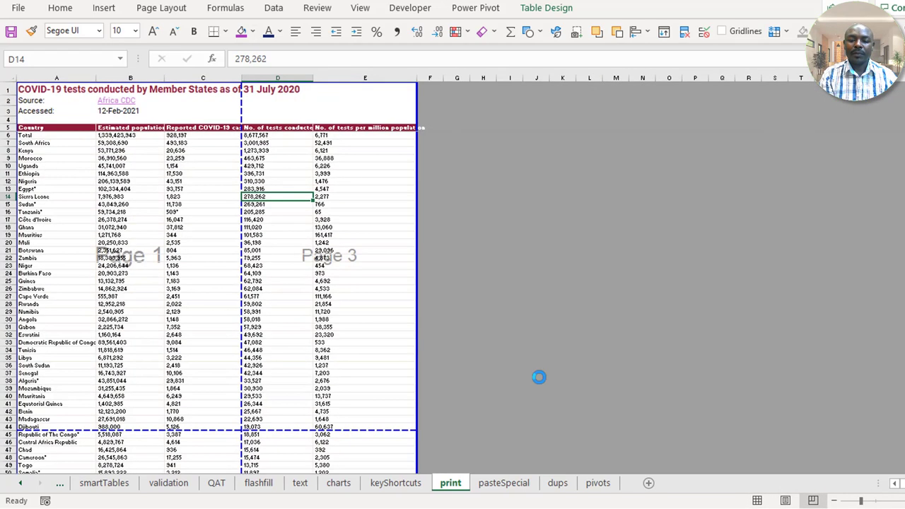
{"action": "left_click", "coordinate": [157, 205]}
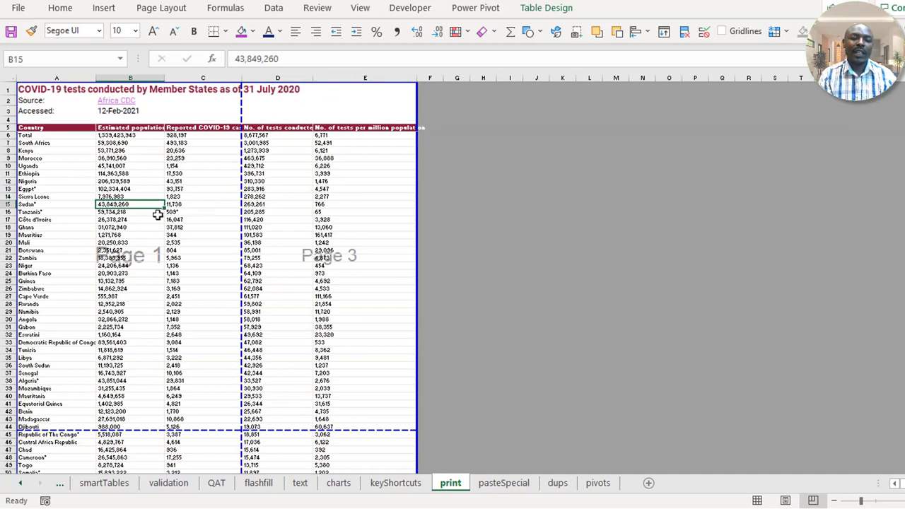
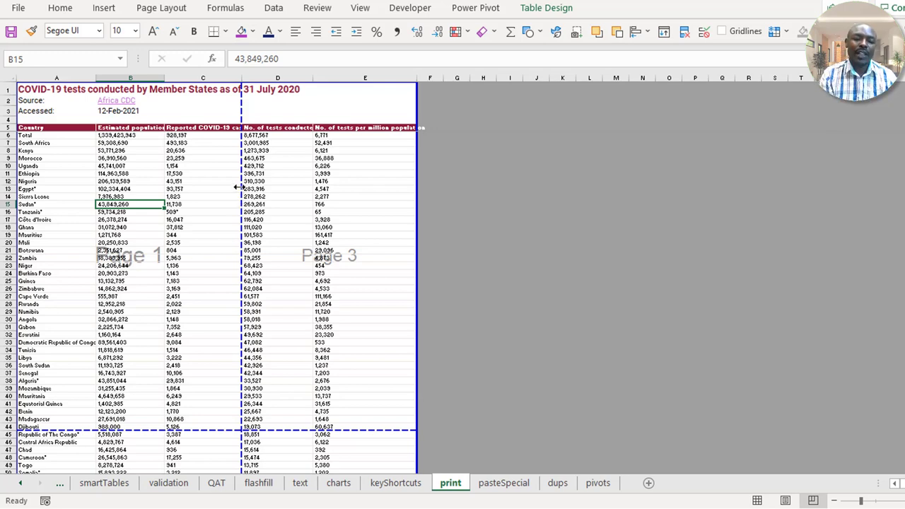
Move the vertical page break to the right edge of column E so all table columns fit on one page
{"action": "left_click_drag", "start_coordinate": [239, 187], "coordinate": [414, 197]}
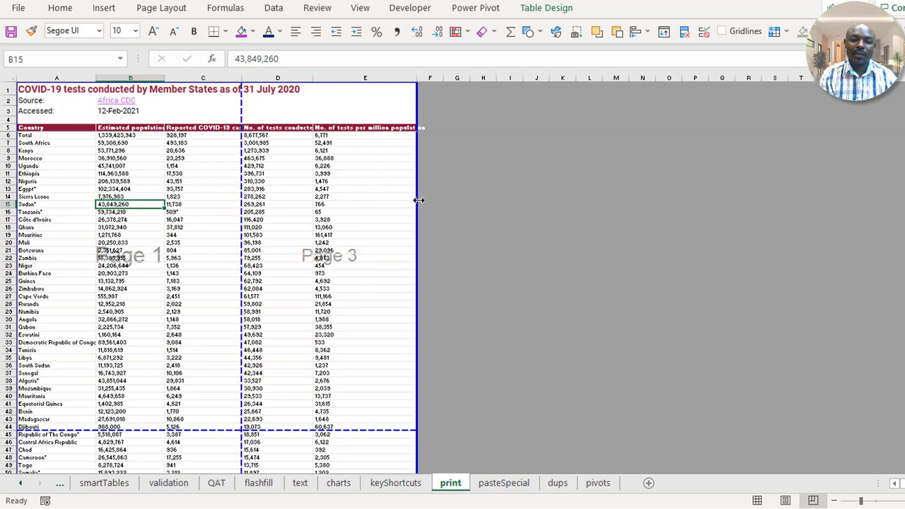
{"action": "left_click_drag", "start_coordinate": [418, 200], "coordinate": [417, 200]}
{"action": "left_click", "coordinate": [272, 205]}
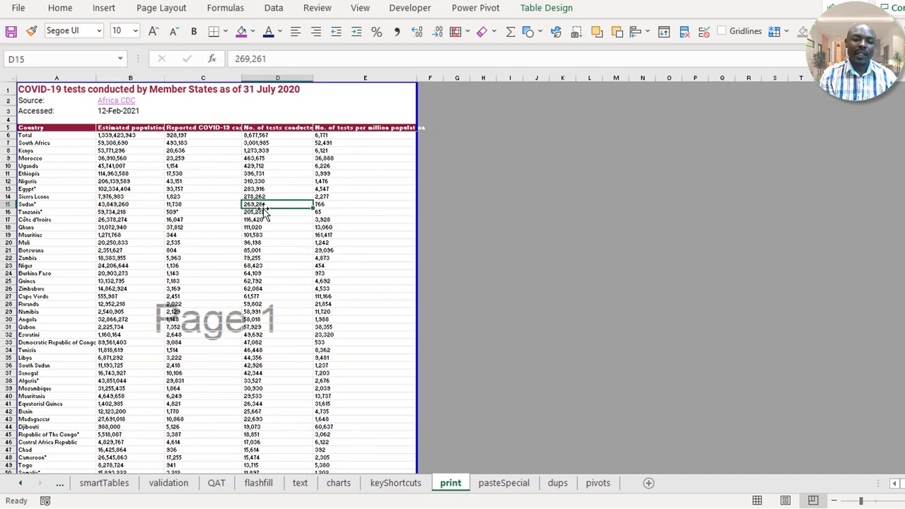
{"action": "left_click", "coordinate": [138, 206]}
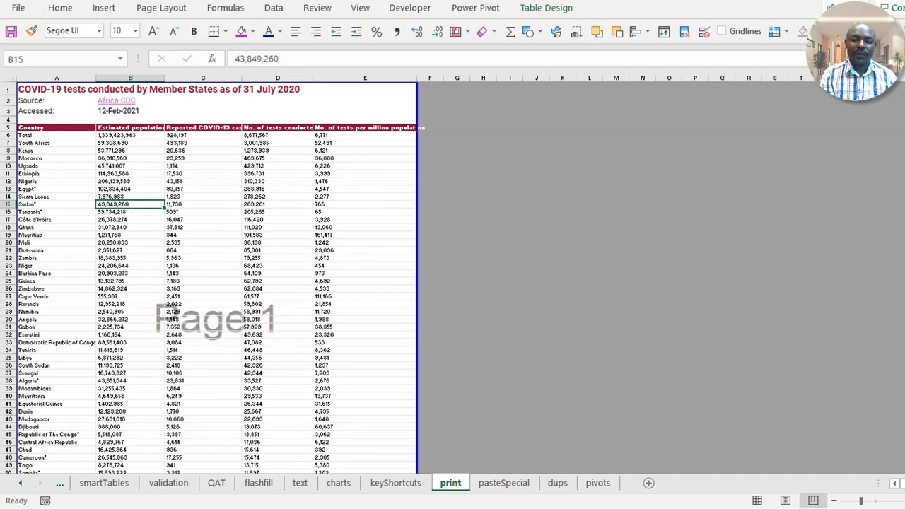
{"action": "scroll", "coordinate": [210, 303], "scroll_direction": "down", "scroll_amount": 4}
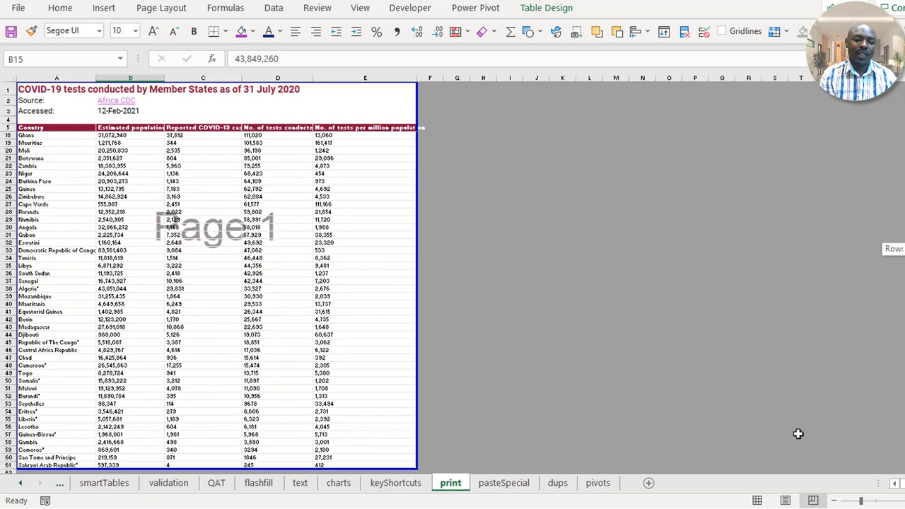
{"action": "left_click", "coordinate": [251, 366]}
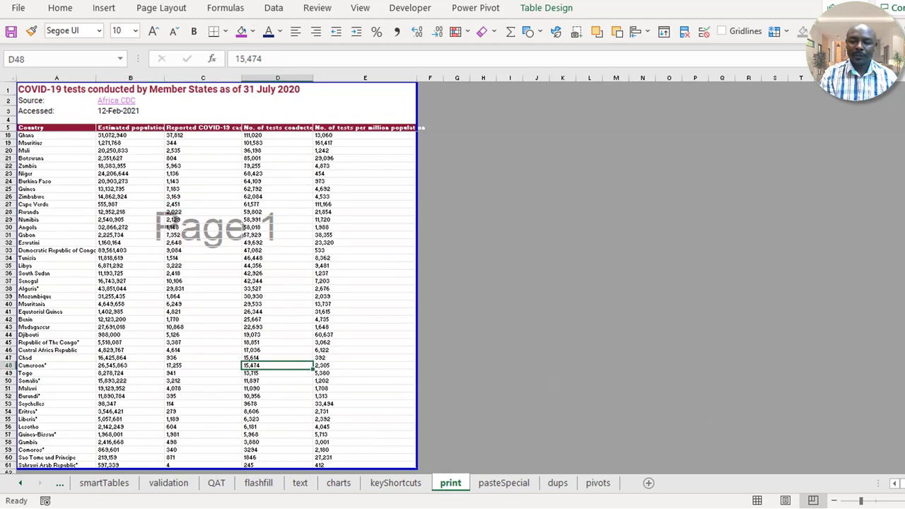
{"action": "scroll", "coordinate": [209, 303], "scroll_direction": "down", "scroll_amount": 1}
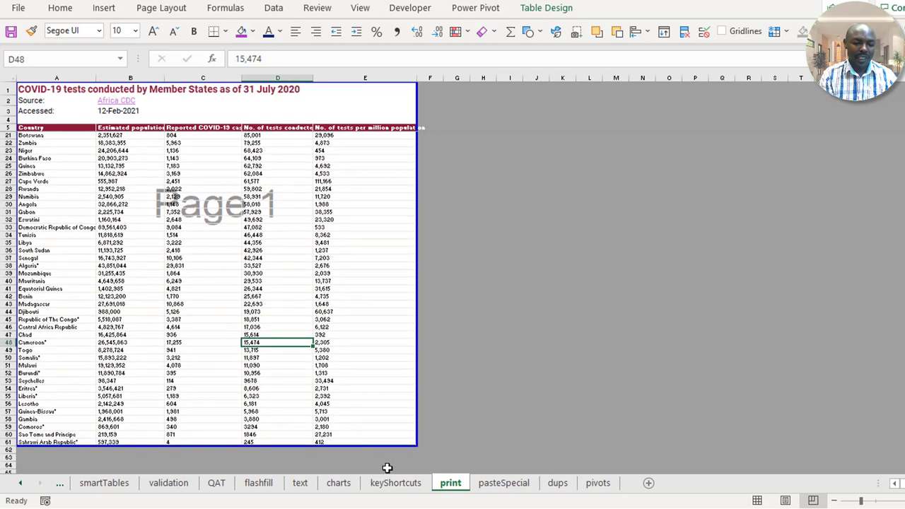
Insert a horizontal page break above the Gabon row, row 31
{"action": "key", "text": "ctrl+Home"}
{"action": "left_click", "coordinate": [44, 242]}
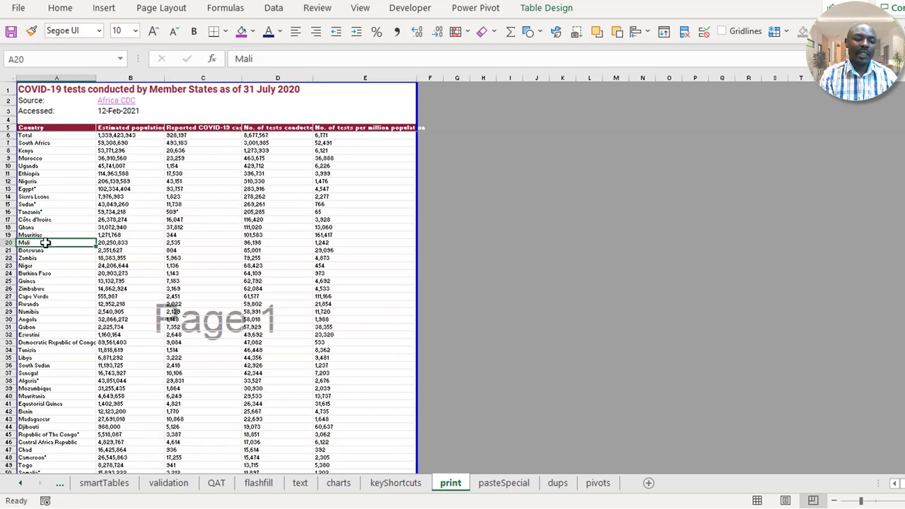
{"action": "left_click", "coordinate": [39, 295]}
{"action": "left_click", "coordinate": [43, 328]}
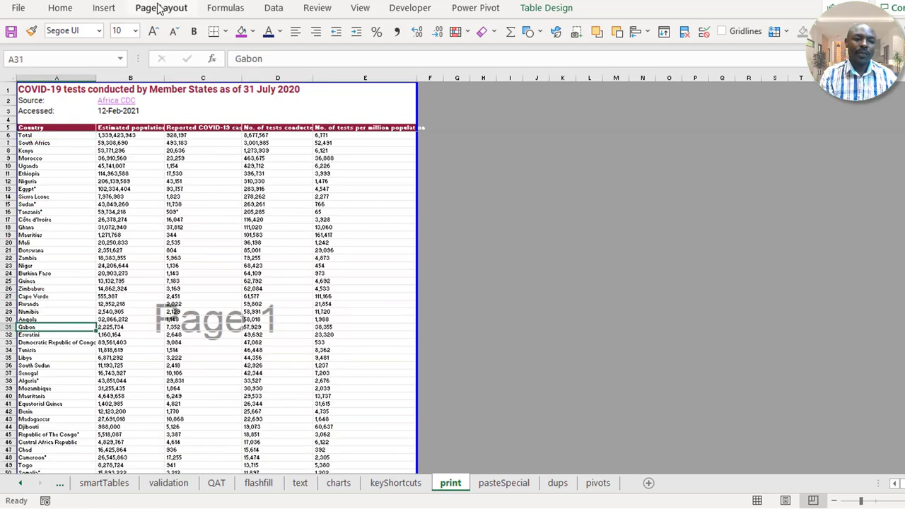
{"action": "left_click", "coordinate": [180, 10]}
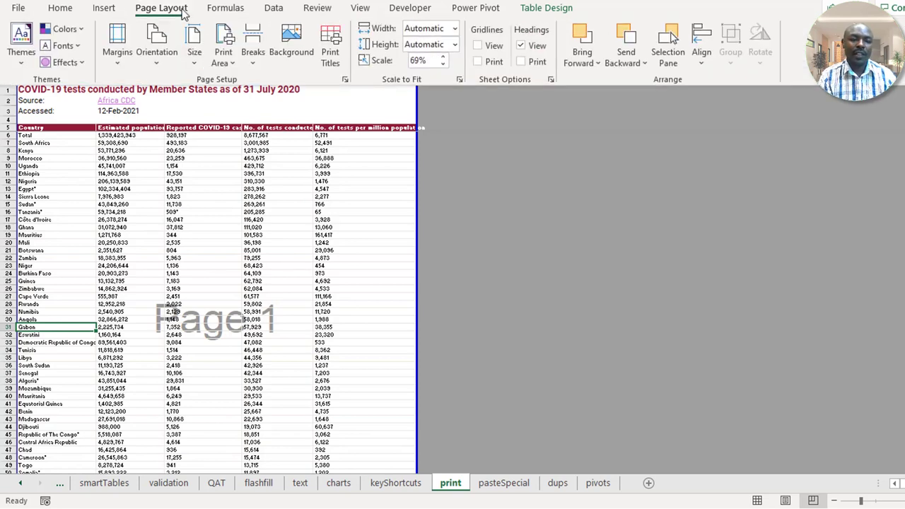
{"action": "left_click", "coordinate": [253, 56]}
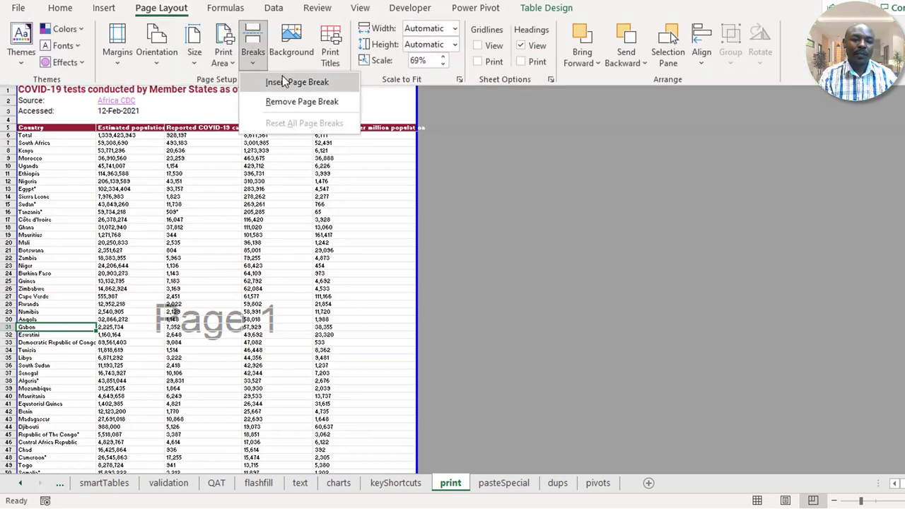
{"action": "left_click", "coordinate": [306, 90]}
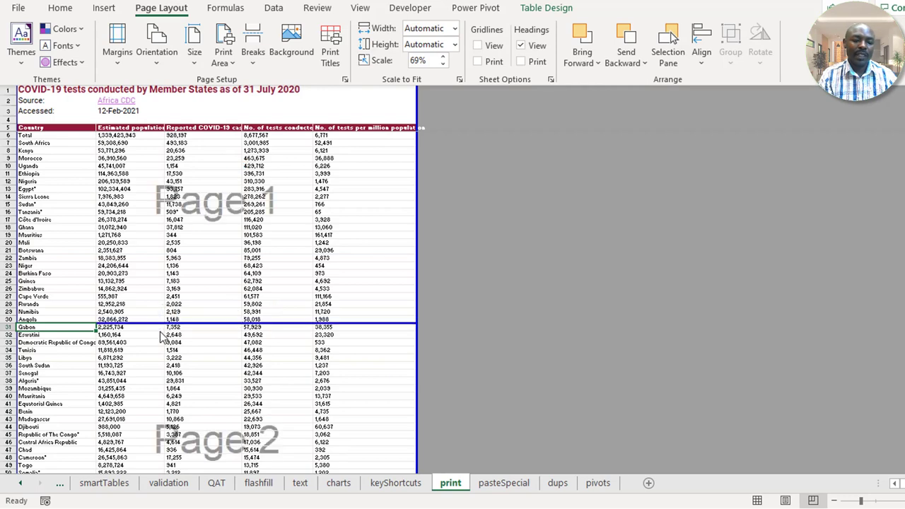
{"action": "key", "text": "ctrl+F1"}
Examine how the country rows are split around the page break, and check the table's header in row 5
{"action": "left_click", "coordinate": [212, 220]}
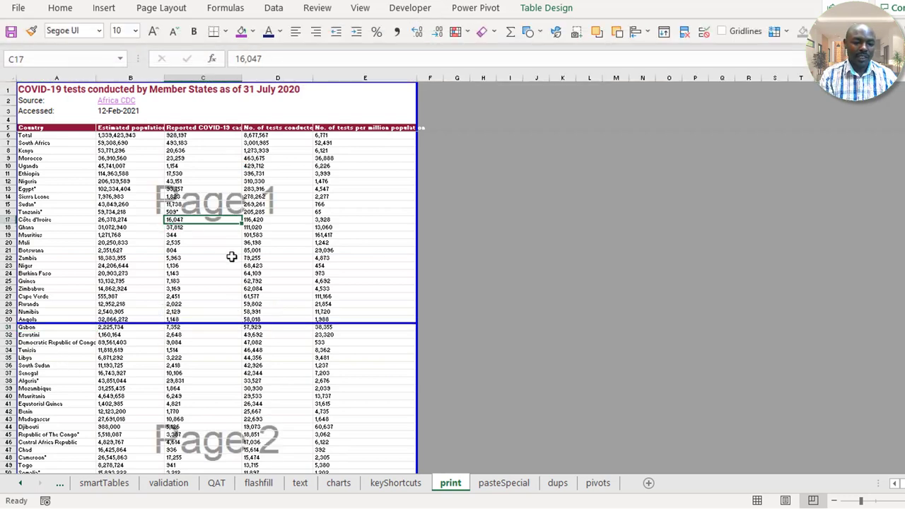
{"action": "left_click", "coordinate": [246, 274]}
{"action": "left_click", "coordinate": [126, 205]}
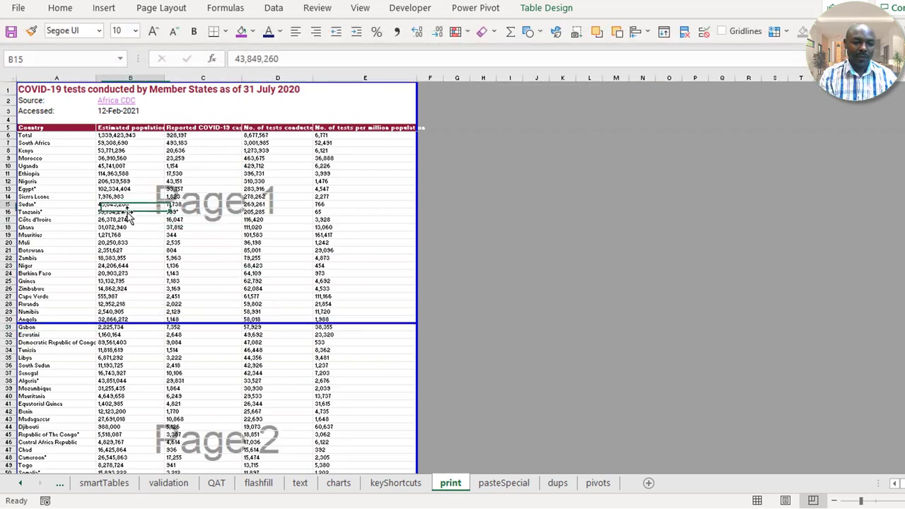
{"action": "left_click", "coordinate": [174, 375]}
{"action": "scroll", "coordinate": [208, 302], "scroll_direction": "down", "scroll_amount": 4}
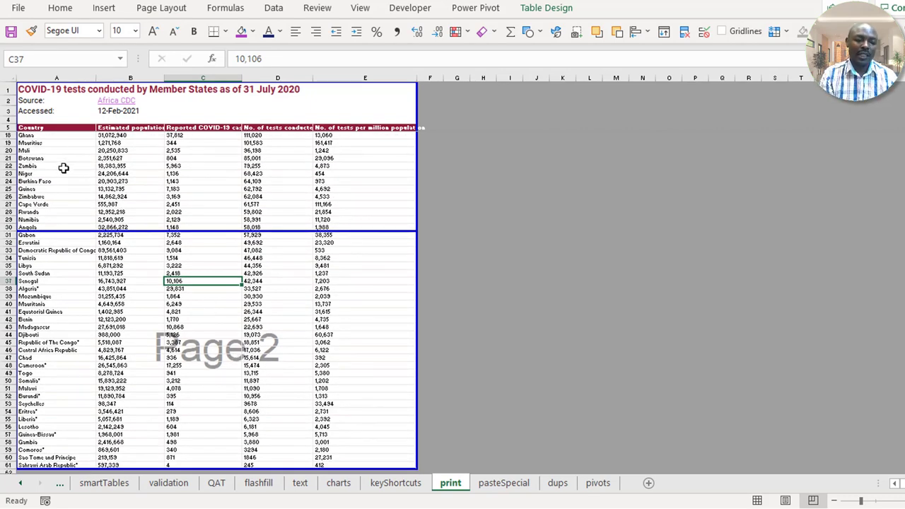
{"action": "left_click", "coordinate": [84, 251]}
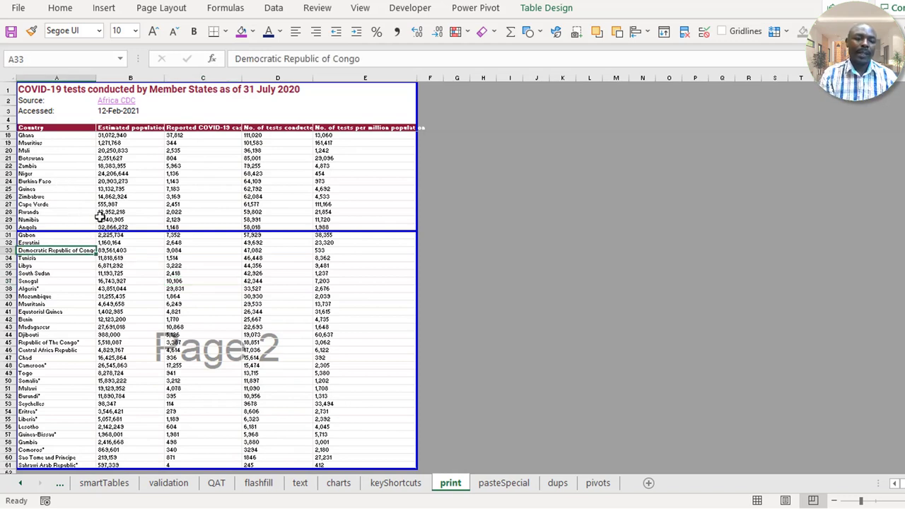
{"action": "left_click", "coordinate": [107, 213]}
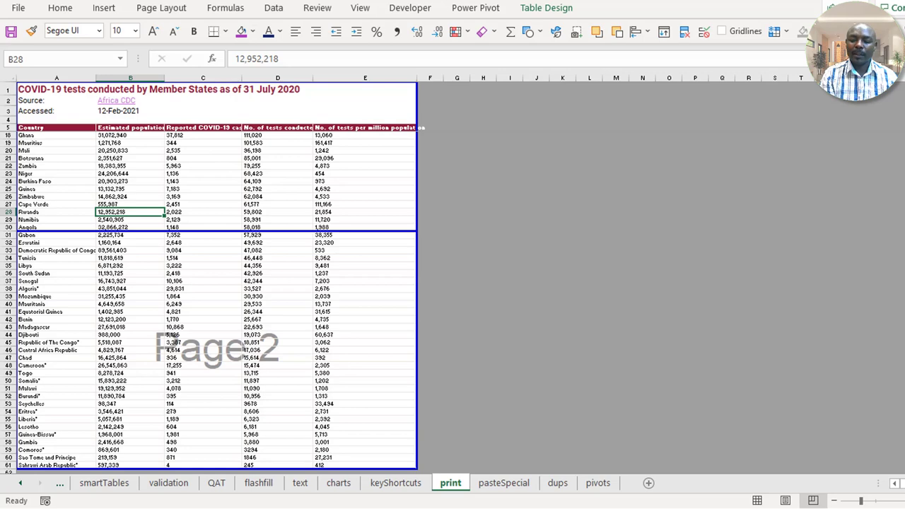
{"action": "scroll", "coordinate": [247, 276], "scroll_direction": "up", "scroll_amount": 1}
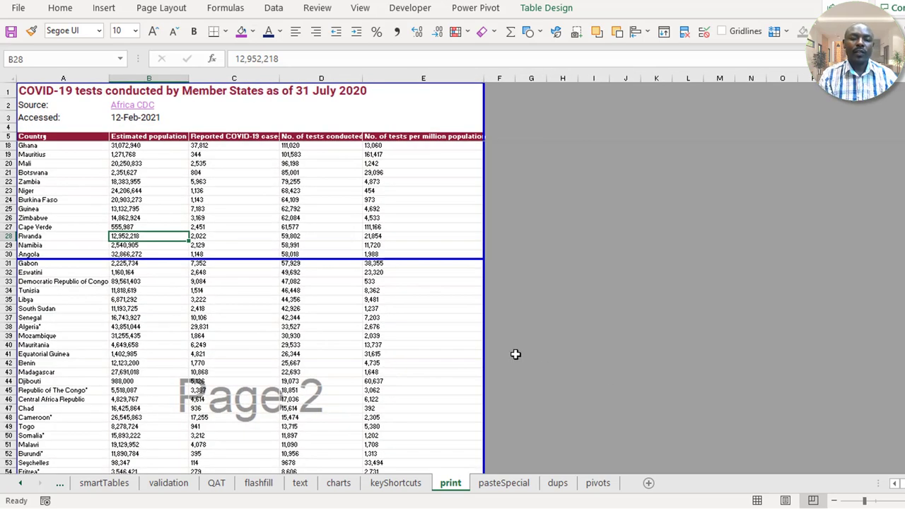
{"action": "left_click", "coordinate": [253, 188]}
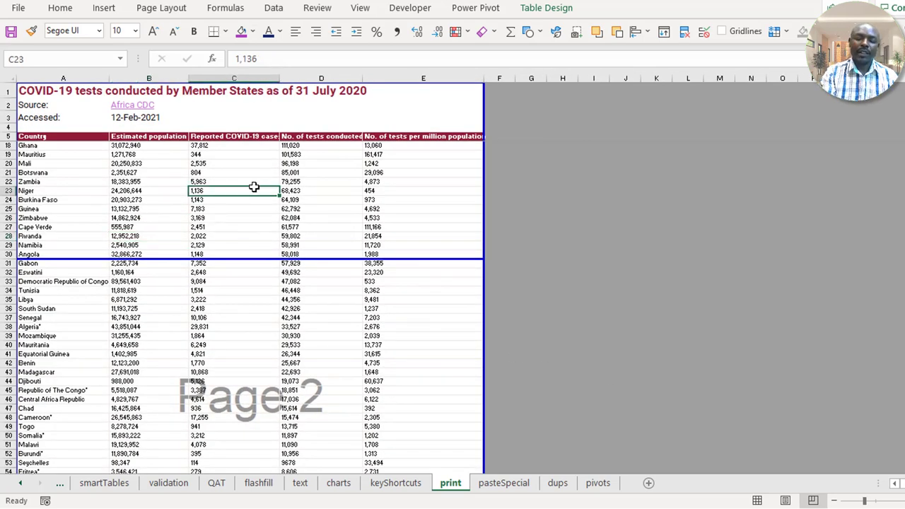
{"action": "key", "text": "ctrl+Home"}
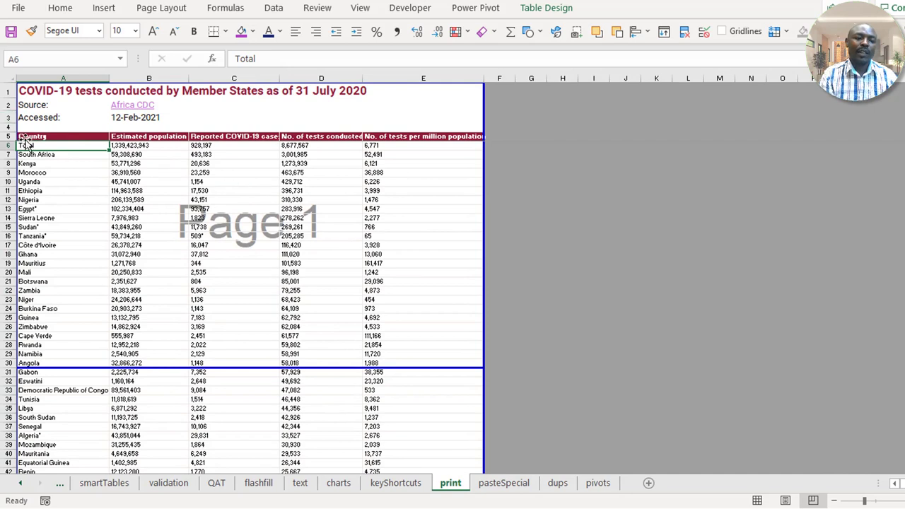
{"action": "left_click", "coordinate": [19, 137]}
{"action": "left_click", "coordinate": [163, 200]}
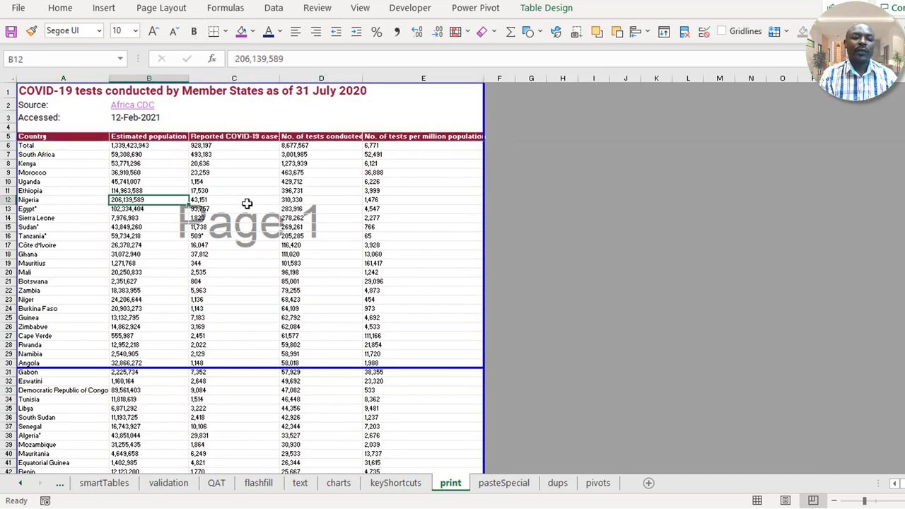
{"action": "left_click", "coordinate": [7, 136]}
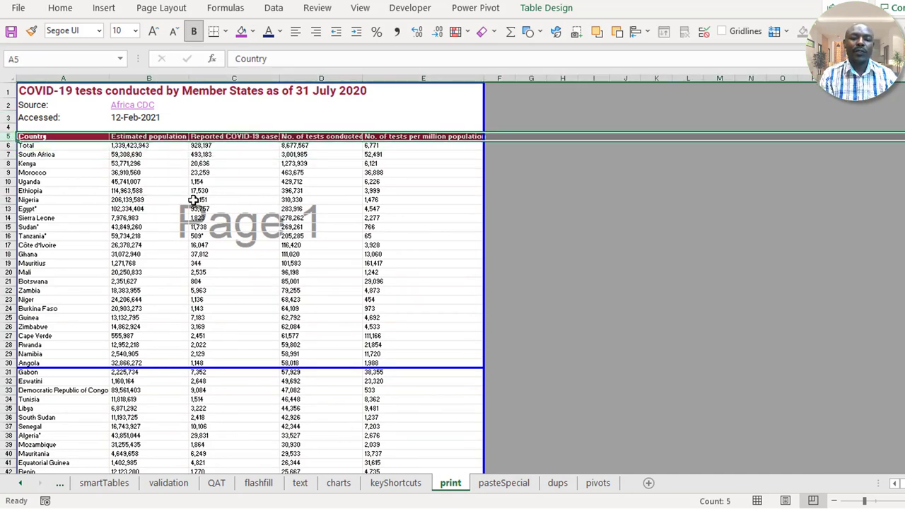
{"action": "left_click", "coordinate": [241, 178]}
{"action": "left_click", "coordinate": [134, 201]}
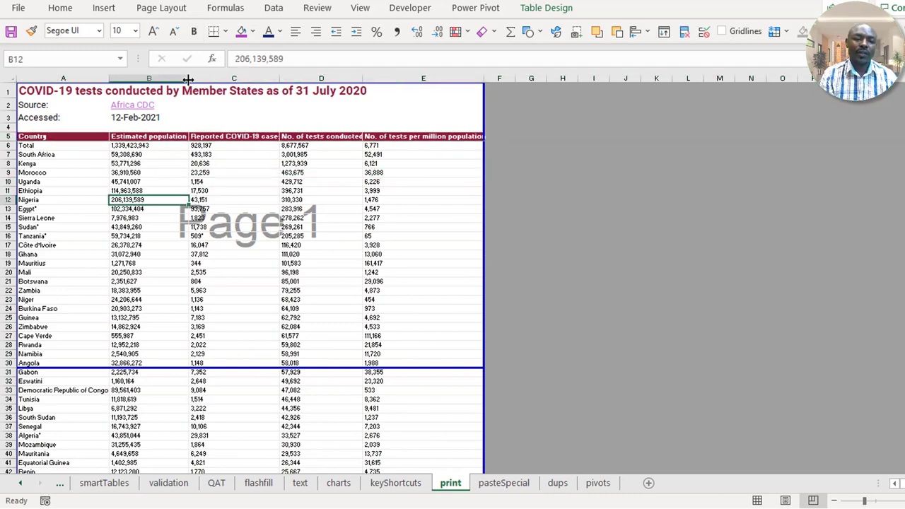
Set the print titles to repeat header row 5 ($5:$5) at the top of every page
{"action": "left_click", "coordinate": [178, 9]}
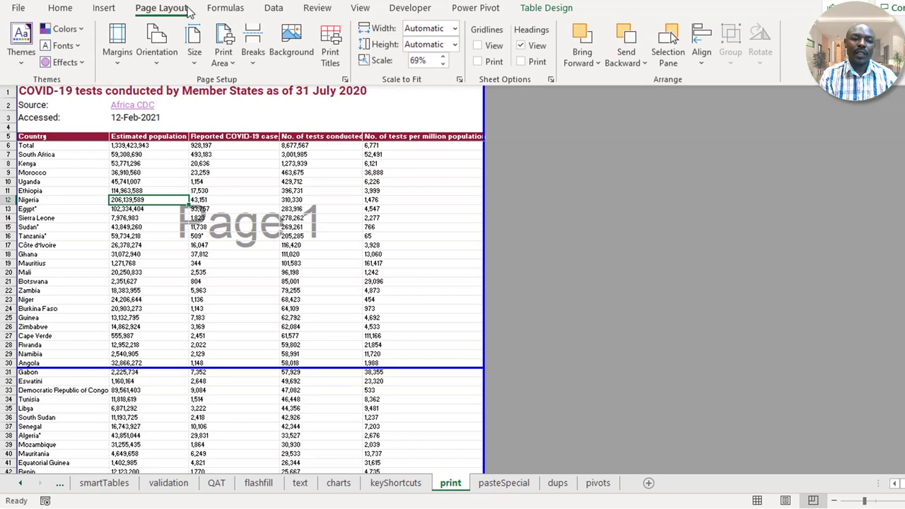
{"action": "left_click", "coordinate": [331, 58]}
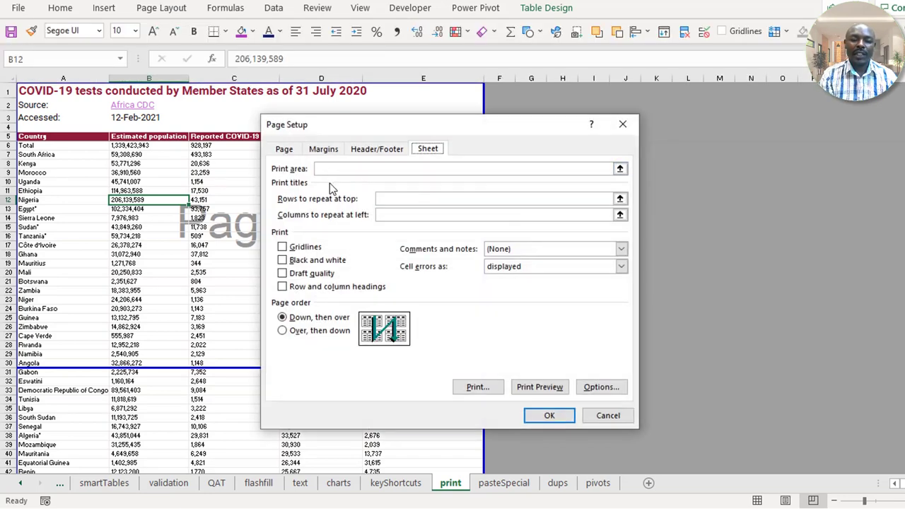
{"action": "left_click", "coordinate": [404, 199]}
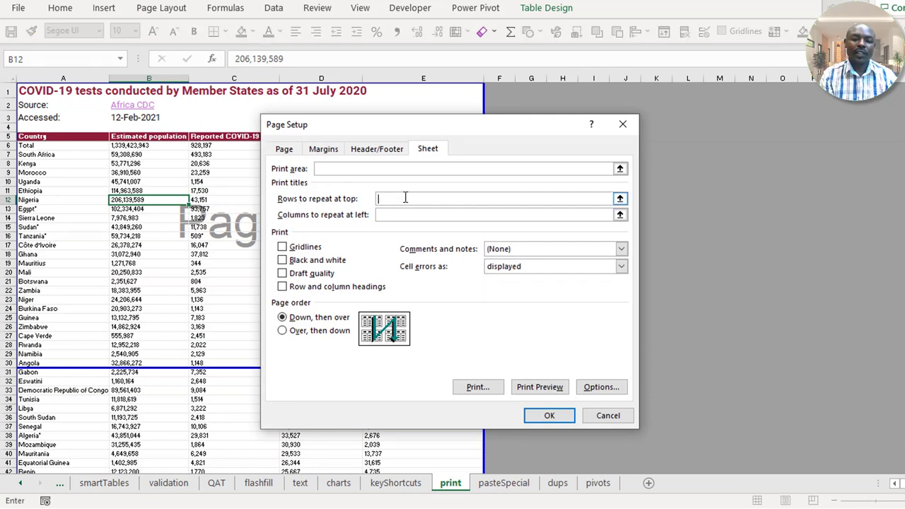
{"action": "left_click", "coordinate": [6, 136]}
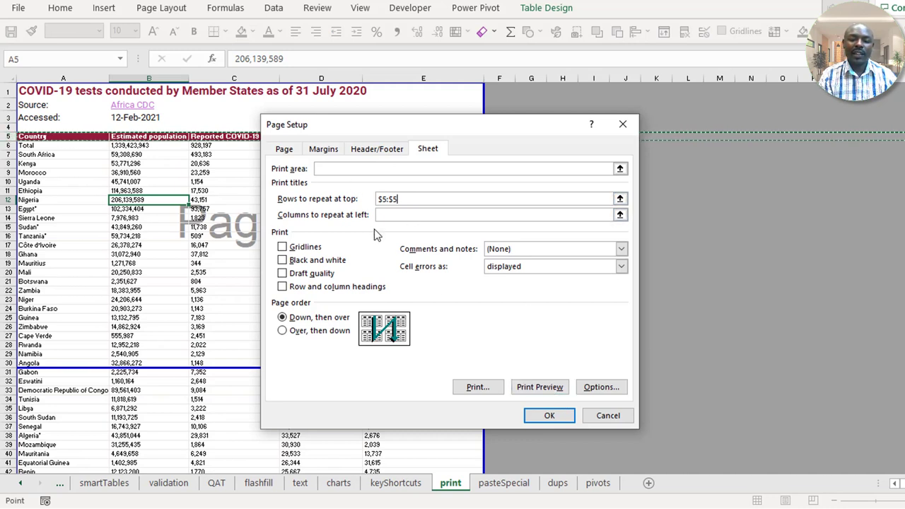
Preview both printed pages to check the header row on the second page, and return to the worksheet
{"action": "left_click", "coordinate": [552, 388]}
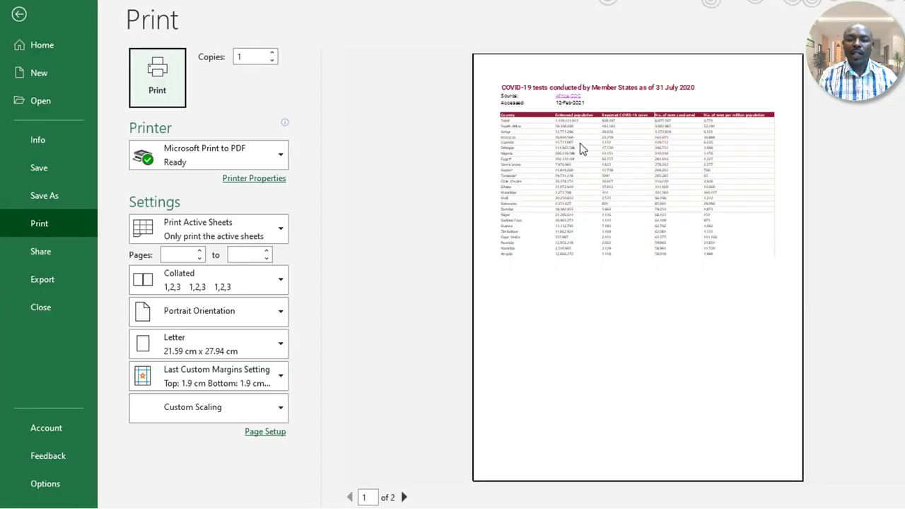
{"action": "left_click", "coordinate": [403, 497]}
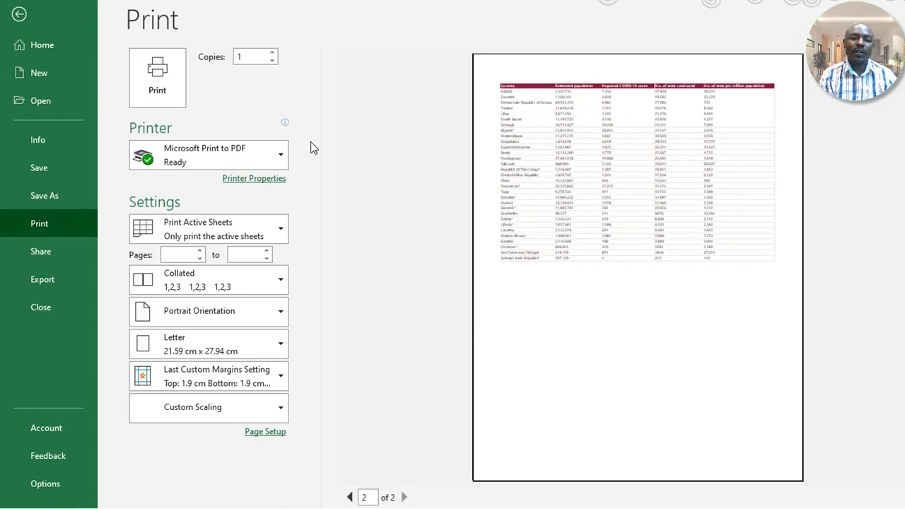
{"action": "key", "text": "Escape"}
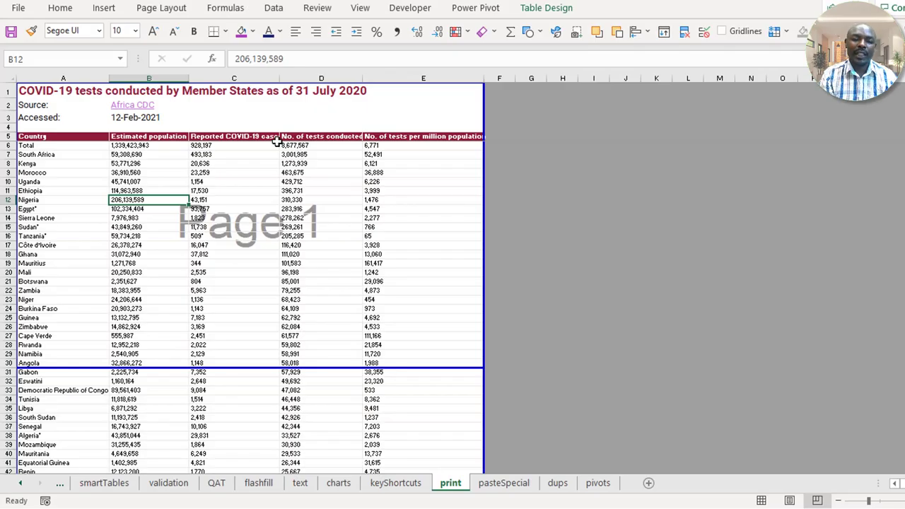
Remove the rows to repeat at top from the sheet's print titles
{"action": "left_click_drag", "start_coordinate": [276, 145], "coordinate": [273, 135]}
{"action": "left_click", "coordinate": [168, 9]}
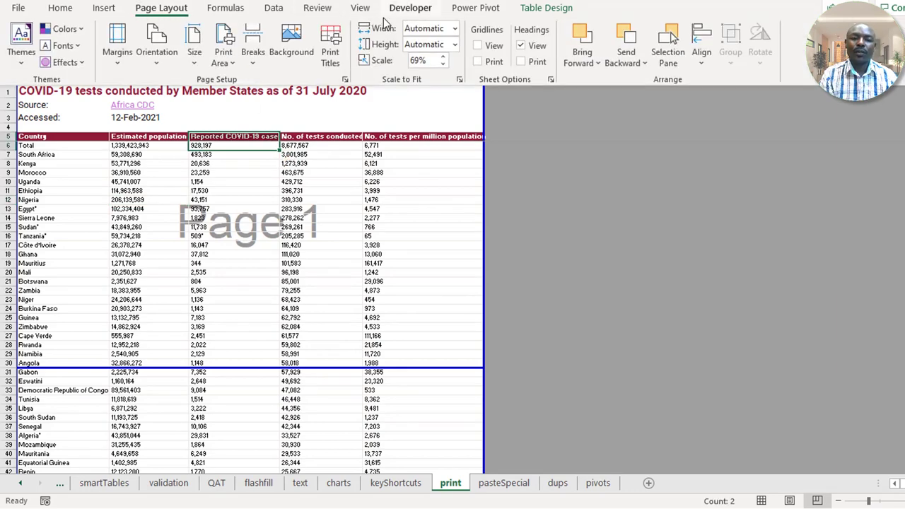
{"action": "left_click", "coordinate": [339, 55]}
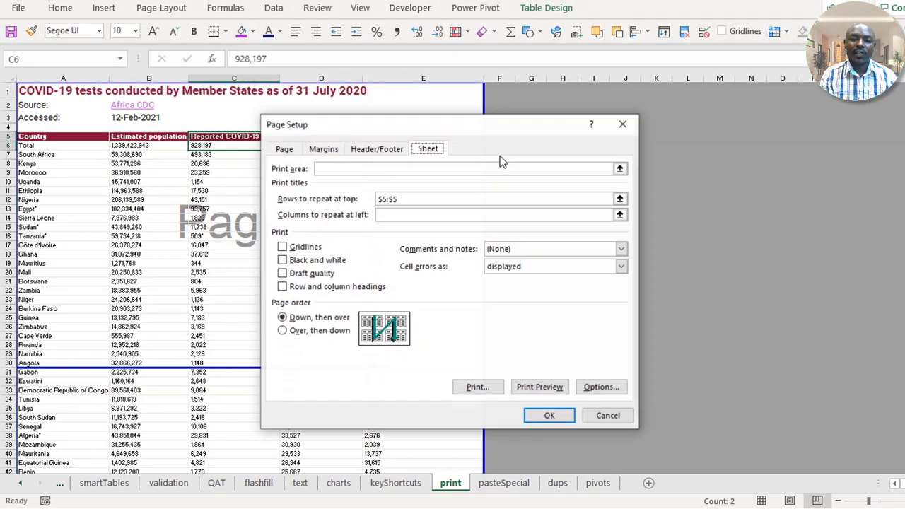
{"action": "left_click_drag", "start_coordinate": [410, 199], "coordinate": [353, 202]}
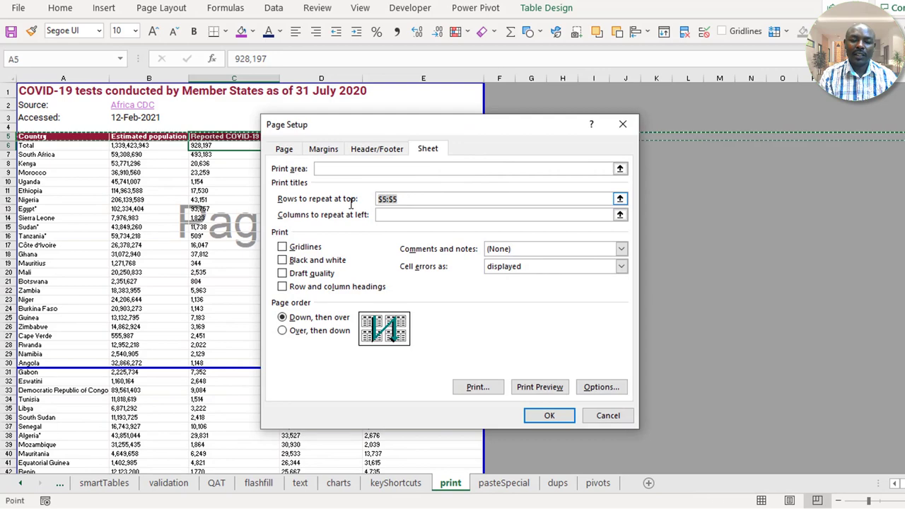
{"action": "key", "text": "BackSpace"}
{"action": "key", "text": "Return"}
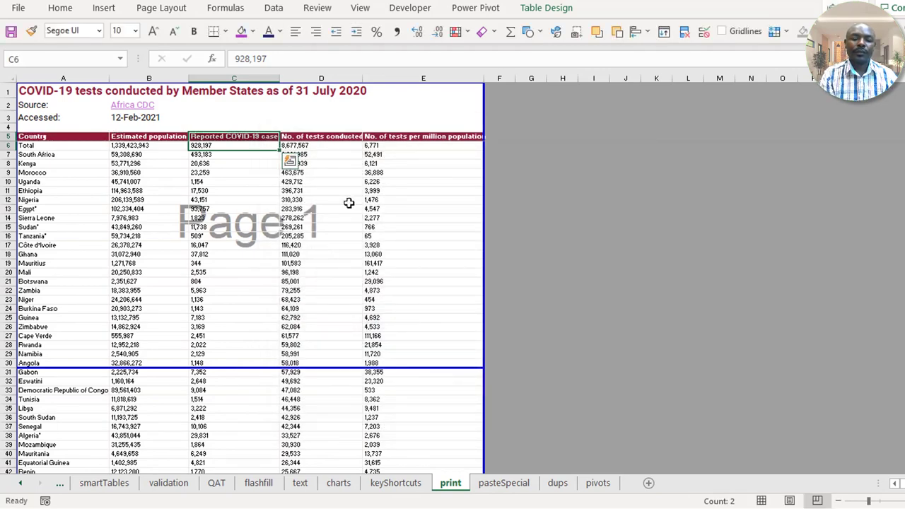
{"action": "left_click", "coordinate": [132, 225]}
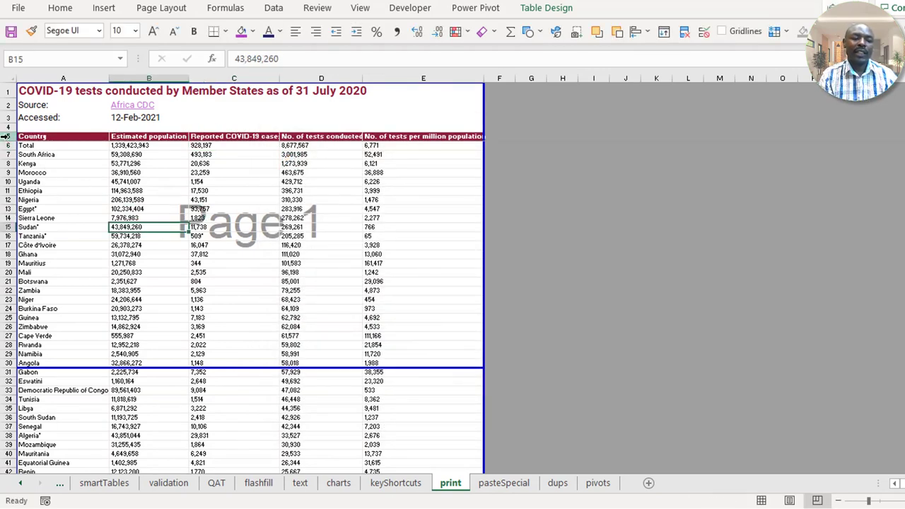
Assign the name print_titles to header row 5
{"action": "left_click", "coordinate": [7, 137]}
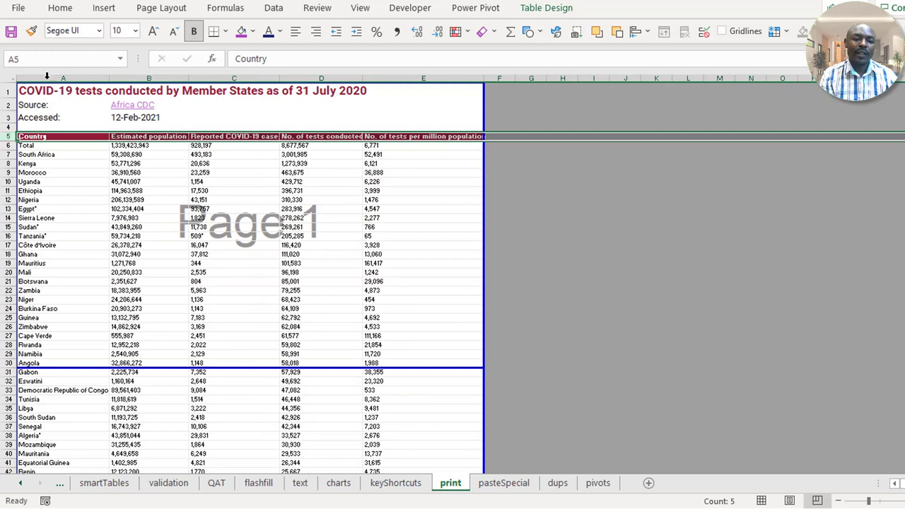
{"action": "left_click", "coordinate": [31, 61]}
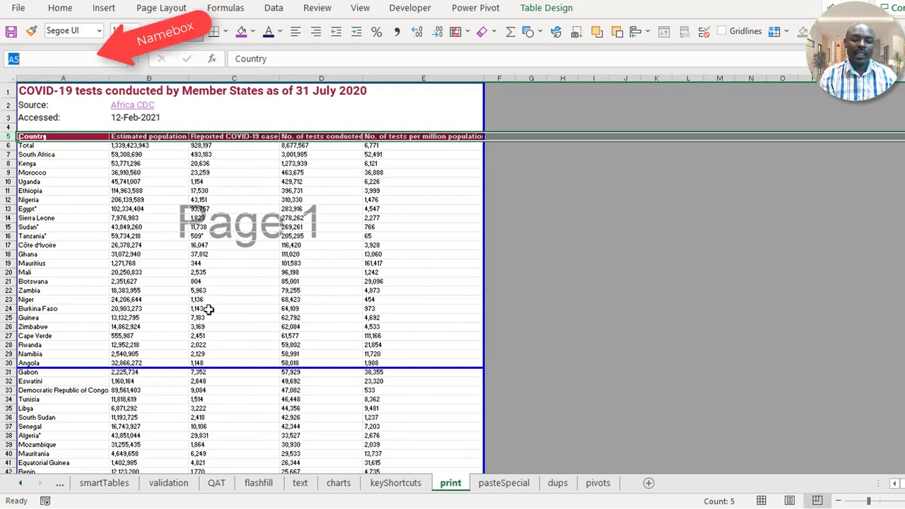
{"action": "type", "text": "print"}
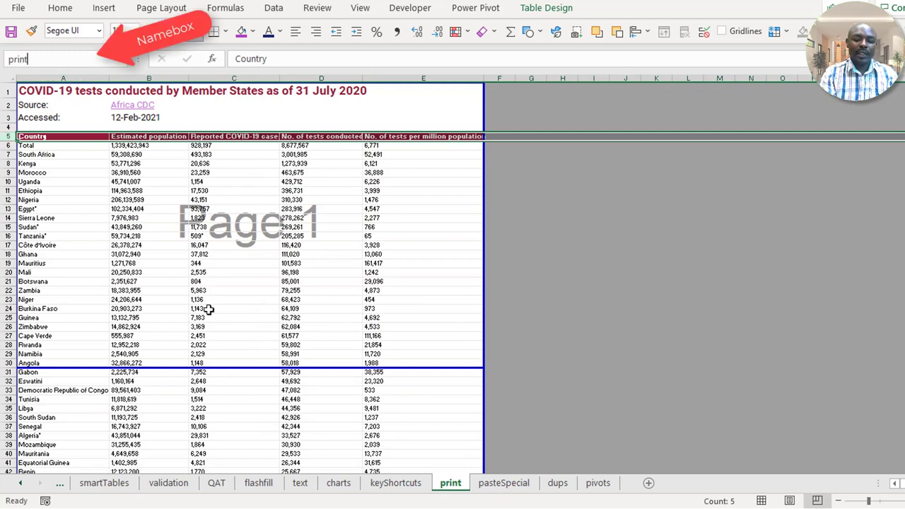
{"action": "type", "text": "_titles"}
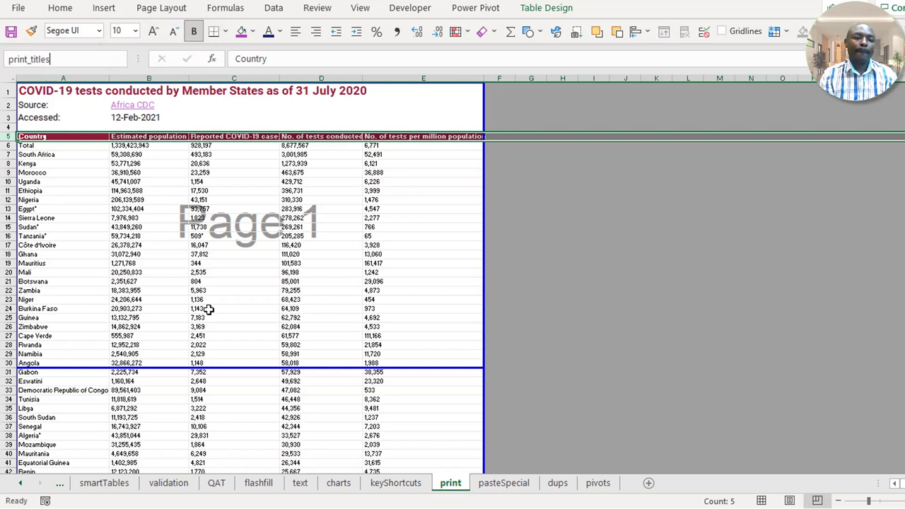
{"action": "key", "text": "Return"}
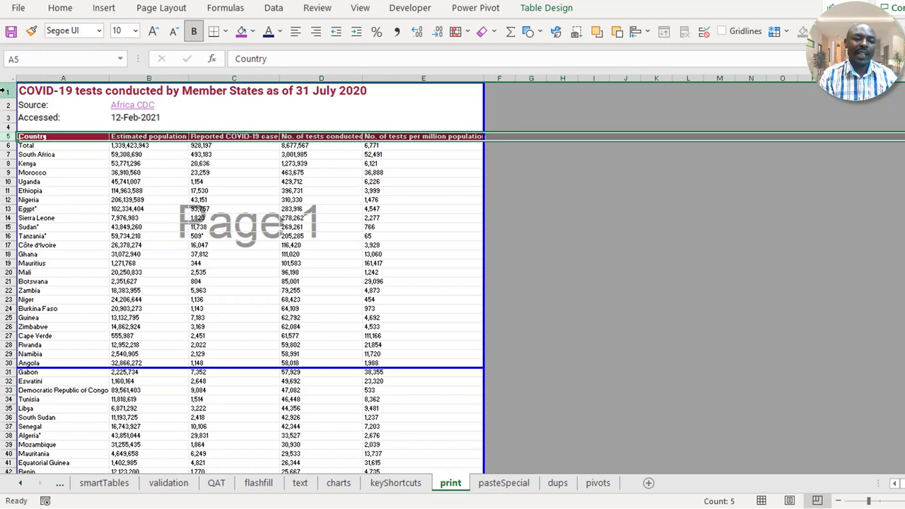
Assign the name print_titles to rows 1 to 5 so the title block and header repeat on every page
{"action": "left_click_drag", "start_coordinate": [6, 91], "coordinate": [5, 135]}
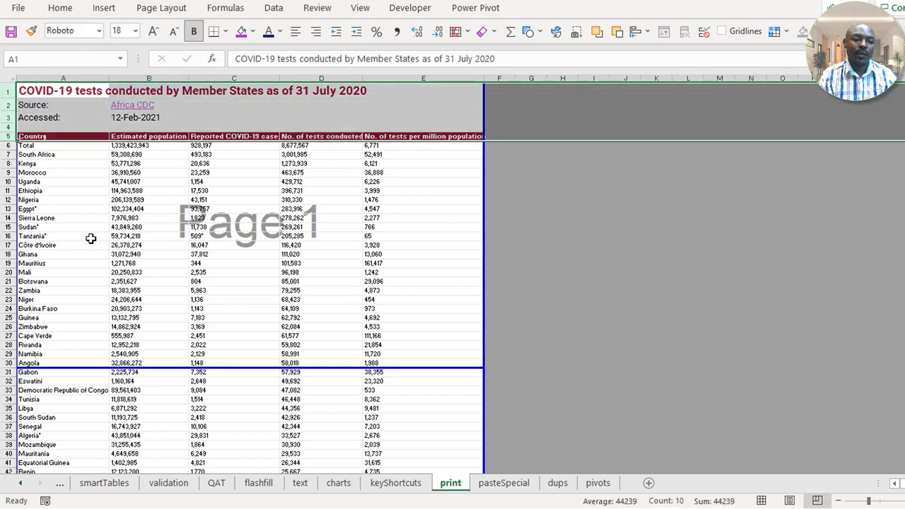
{"action": "left_click", "coordinate": [18, 59]}
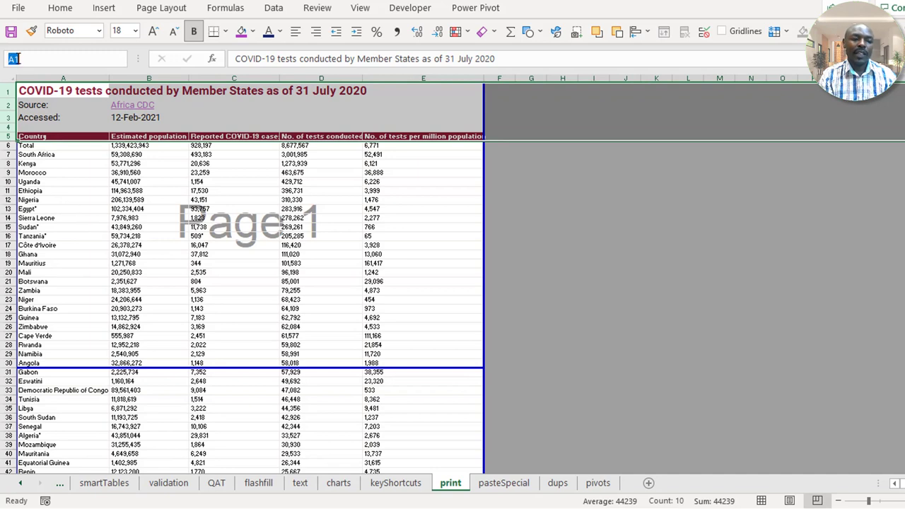
{"action": "type", "text": "pr"}
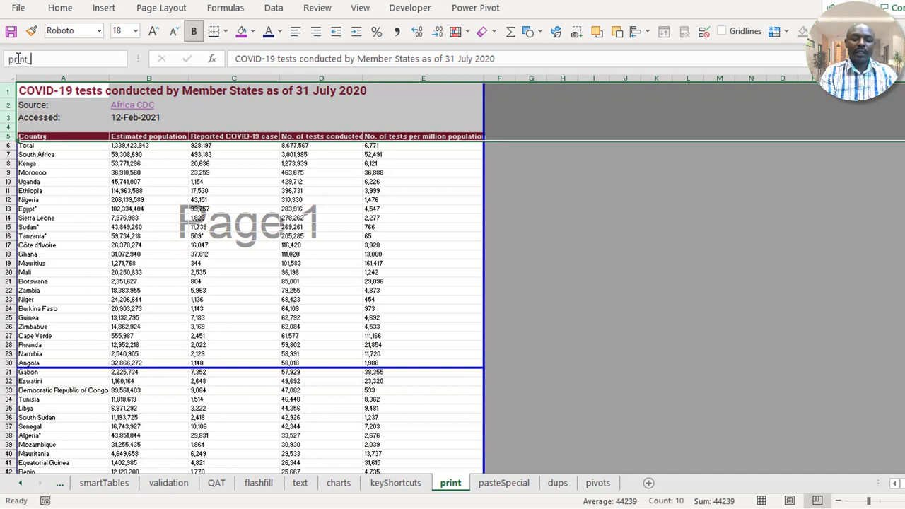
{"action": "type", "text": "int_titles"}
{"action": "key", "text": "Return"}
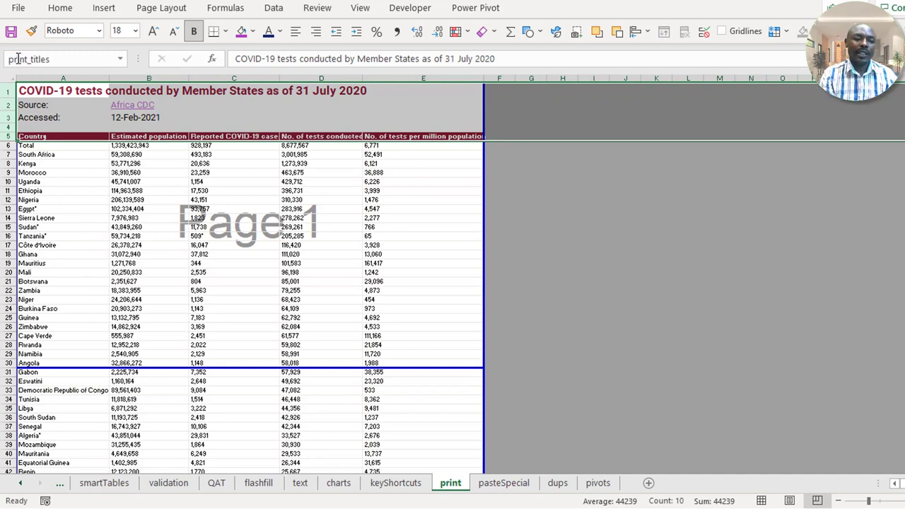
{"action": "left_click", "coordinate": [115, 190]}
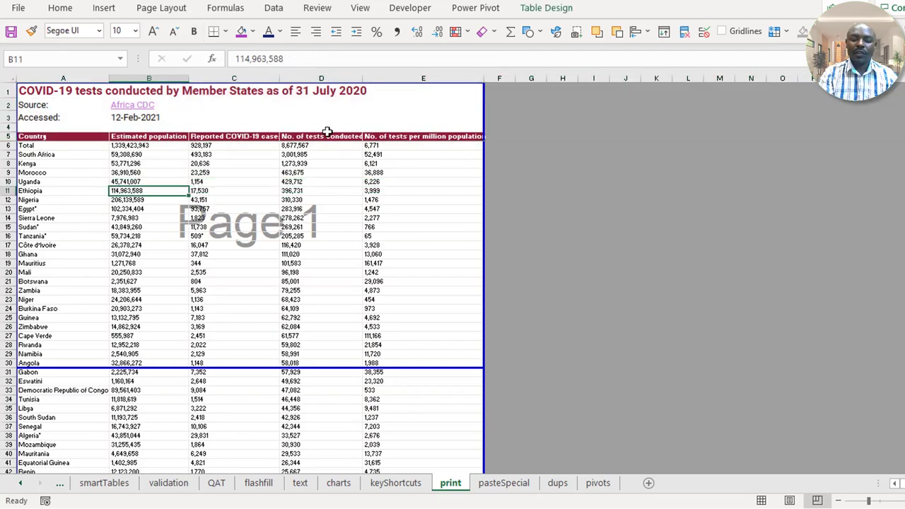
Preview both printed pages to check the repeated title and header rows, and return to the worksheet
{"action": "key", "text": "ctrl+p"}
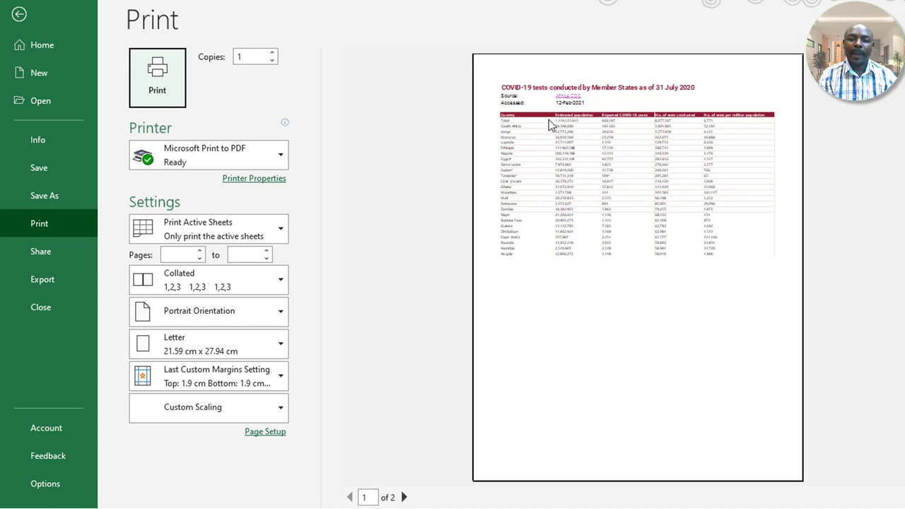
{"action": "left_click", "coordinate": [403, 497]}
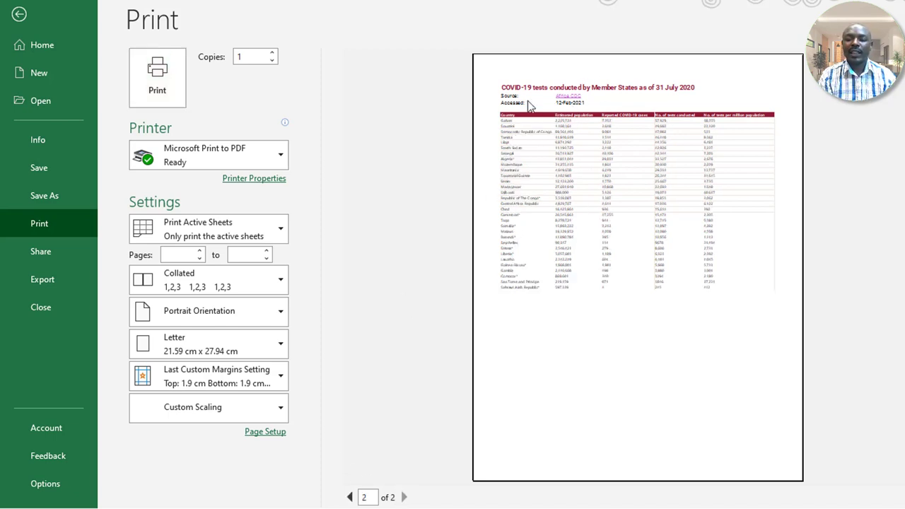
{"action": "mouse_move", "coordinate": [197, 127]}
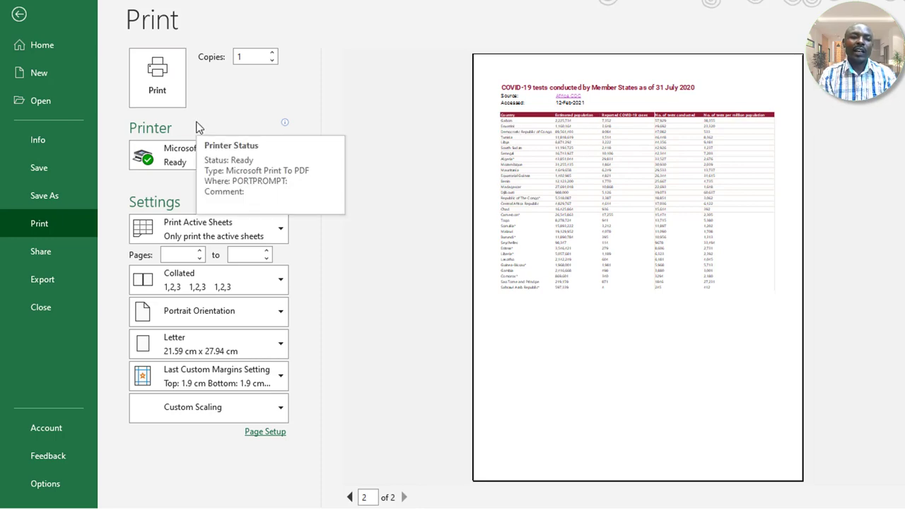
{"action": "key", "text": "Escape"}
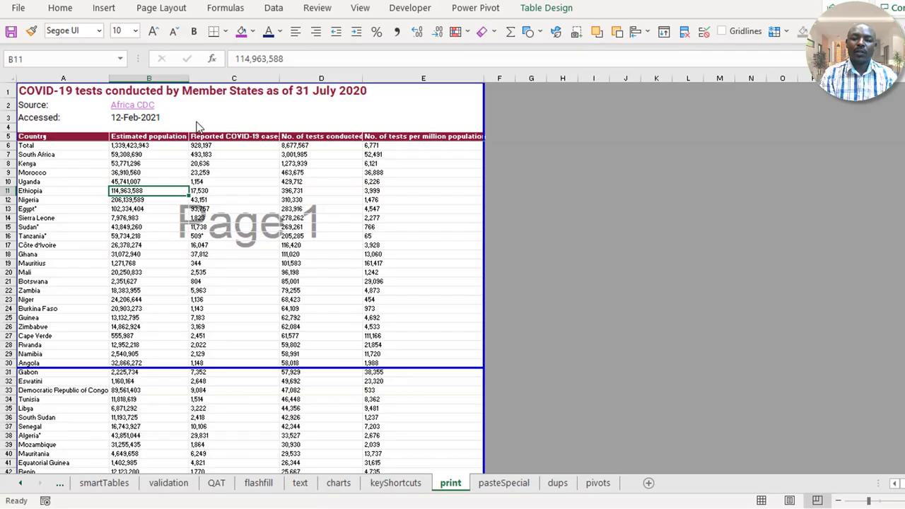
{"action": "left_click", "coordinate": [233, 172]}
{"action": "left_click", "coordinate": [116, 220]}
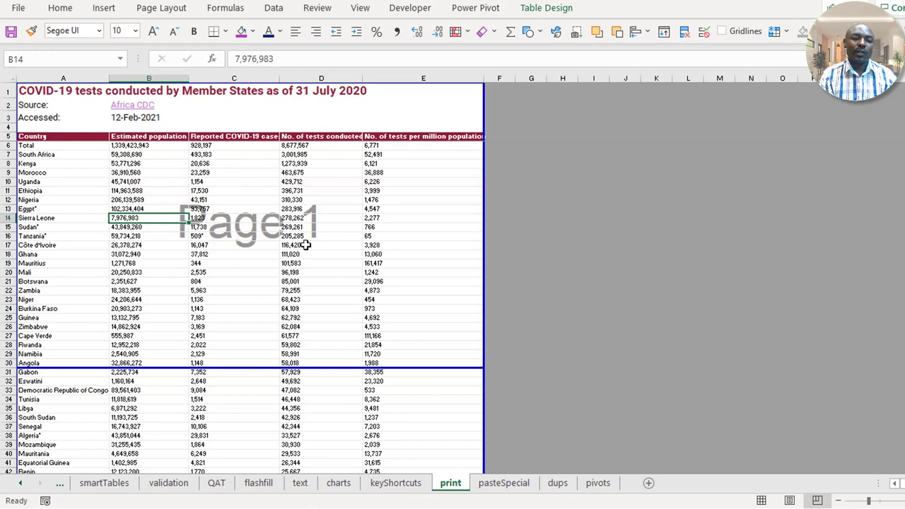
{"action": "left_click", "coordinate": [330, 280]}
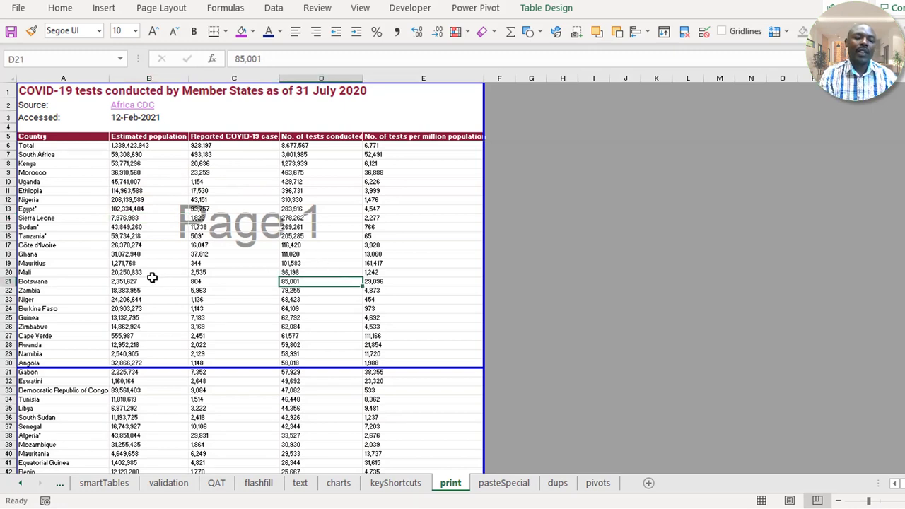
{"action": "left_click", "coordinate": [150, 280]}
{"action": "left_click", "coordinate": [312, 300]}
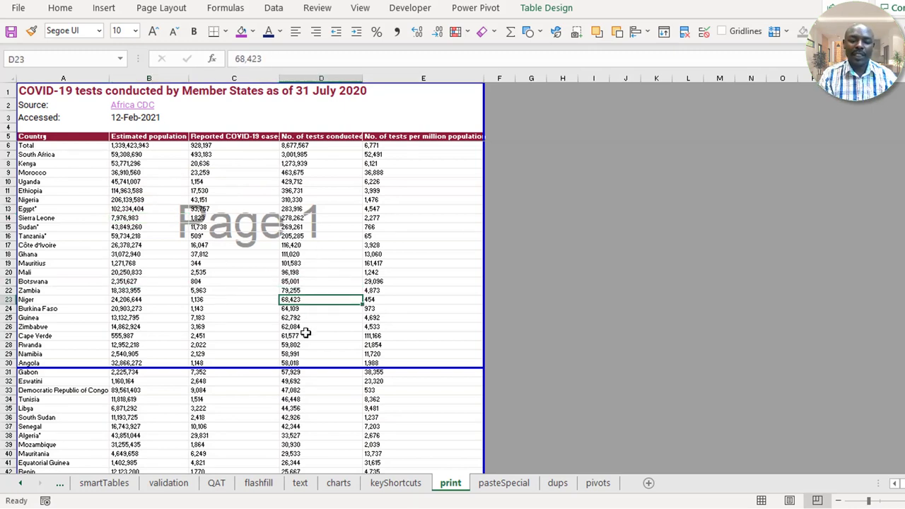
{"action": "left_click", "coordinate": [165, 301]}
{"action": "left_click", "coordinate": [423, 246]}
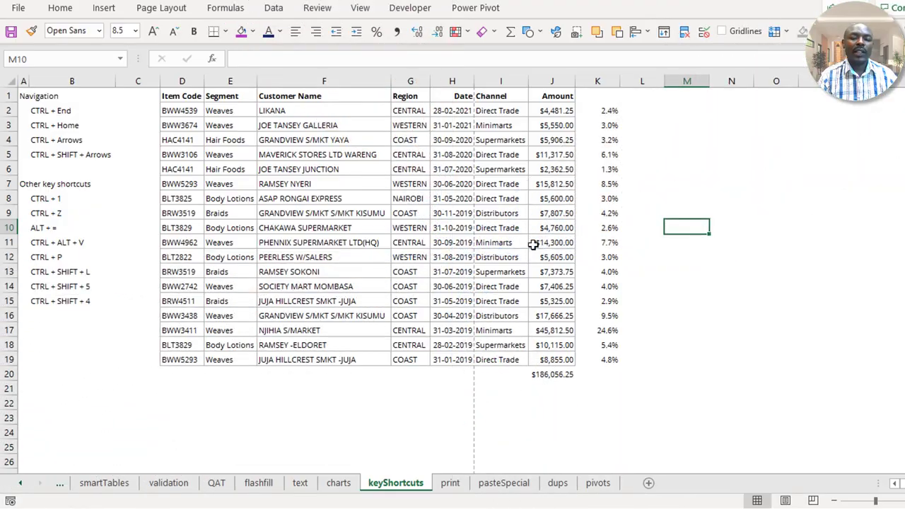
Copy the sales table D1:K20 from the keyShortcuts sheet and paste it at cell B2 of the pasteSpecial sheet
{"action": "left_click", "coordinate": [536, 242]}
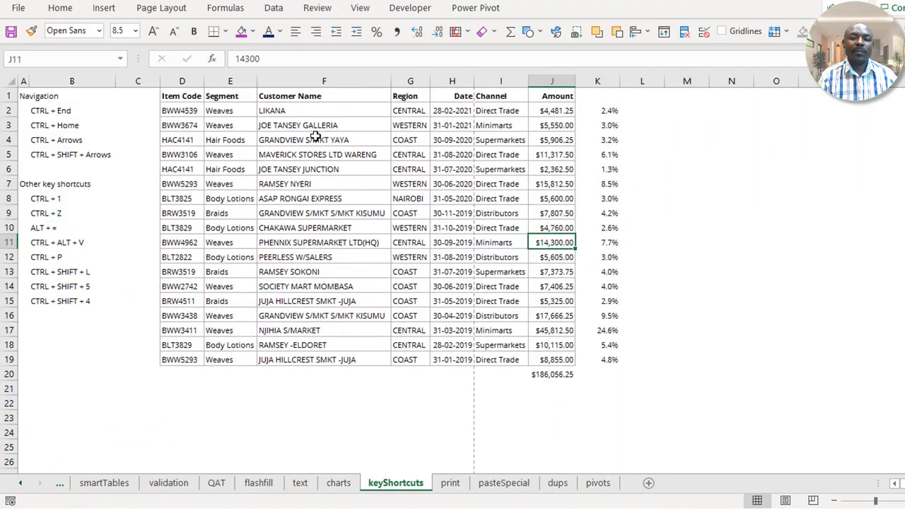
{"action": "left_click_drag", "start_coordinate": [181, 96], "coordinate": [606, 369]}
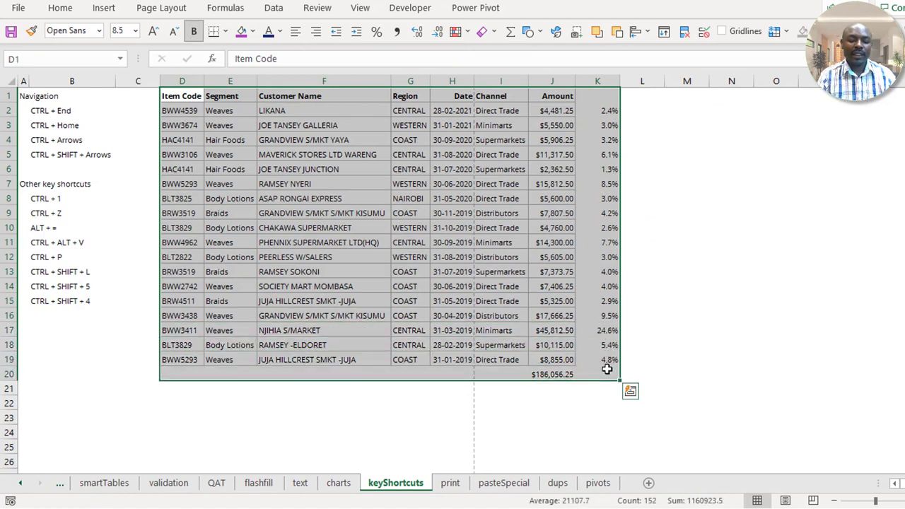
{"action": "key", "text": "ctrl+c"}
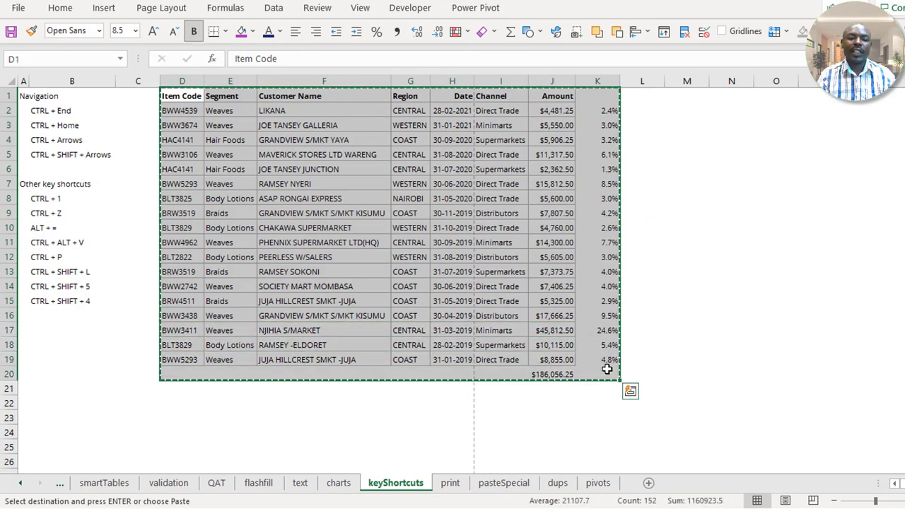
{"action": "left_click", "coordinate": [494, 485]}
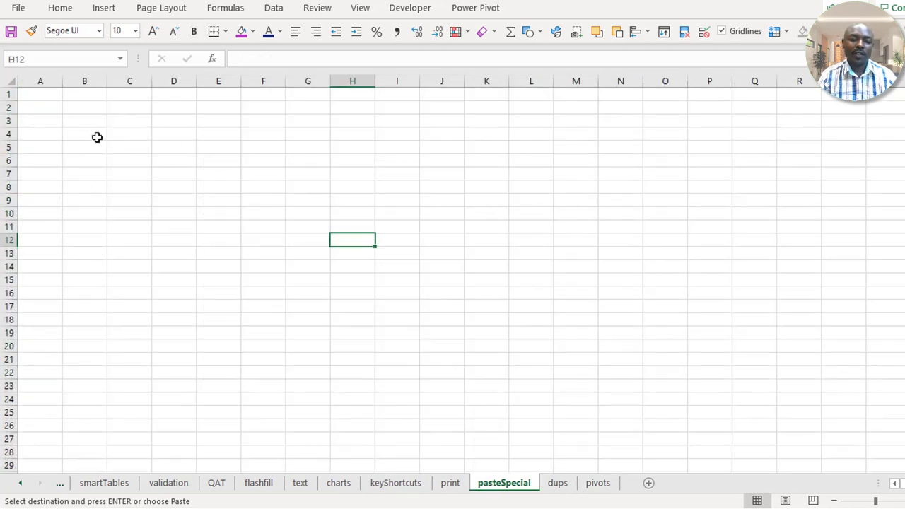
{"action": "left_click", "coordinate": [76, 112]}
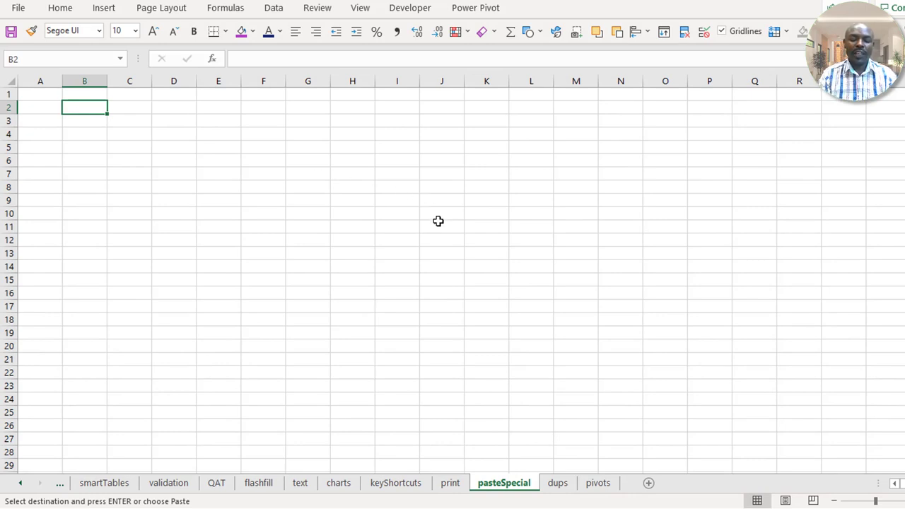
{"action": "key", "text": "ctrl+v"}
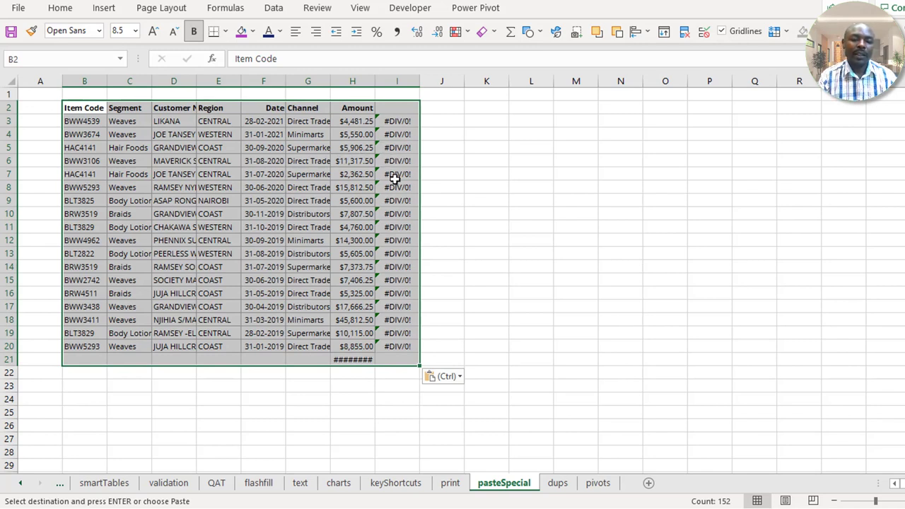
Inspect the percentage formulas in column I of the pasted table, including the cell references used in I4
{"action": "double_click", "coordinate": [393, 131]}
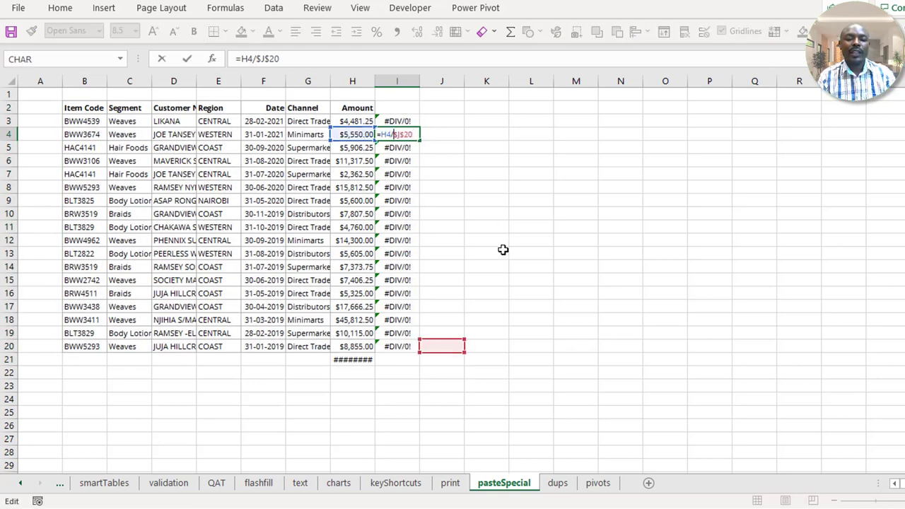
{"action": "key", "text": "Escape"}
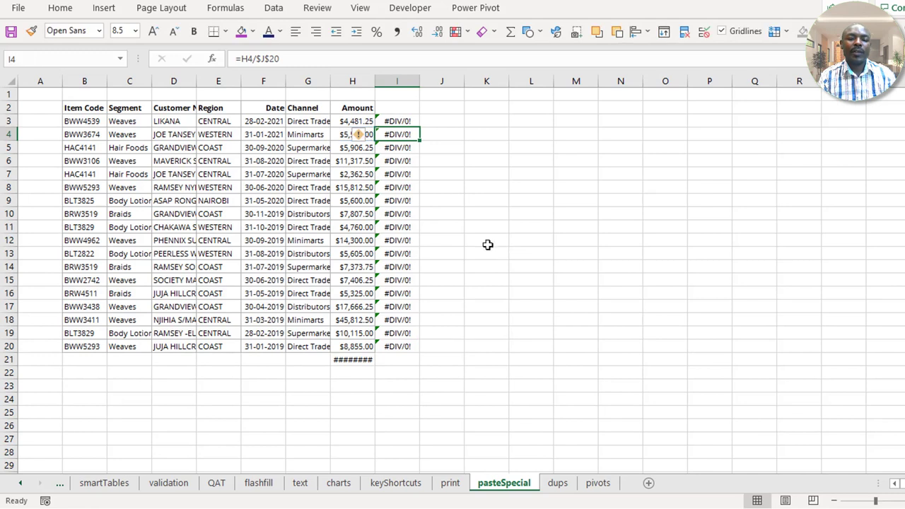
{"action": "left_click", "coordinate": [401, 210]}
{"action": "left_click", "coordinate": [399, 124]}
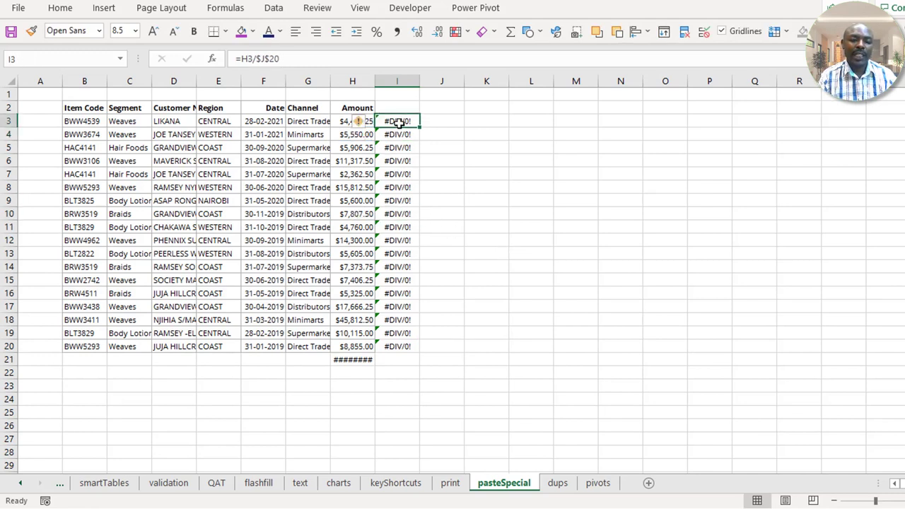
{"action": "left_click", "coordinate": [210, 156]}
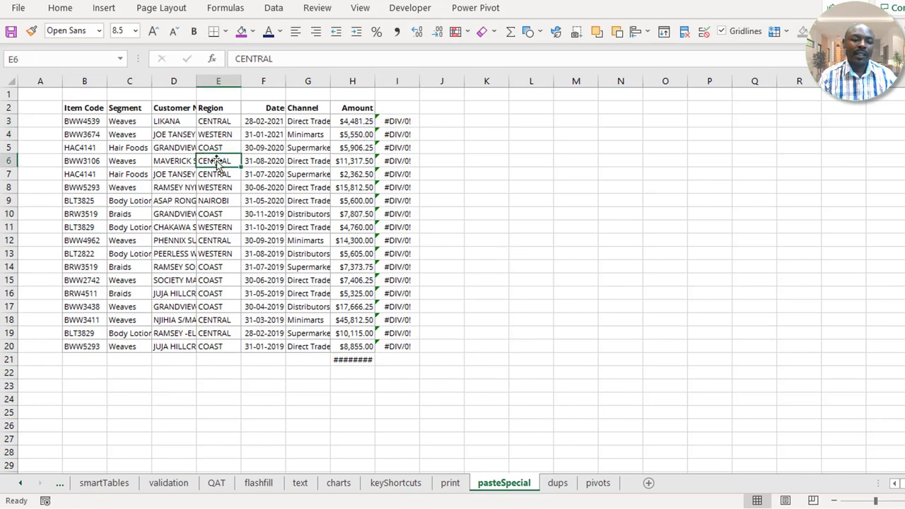
{"action": "left_click", "coordinate": [370, 253]}
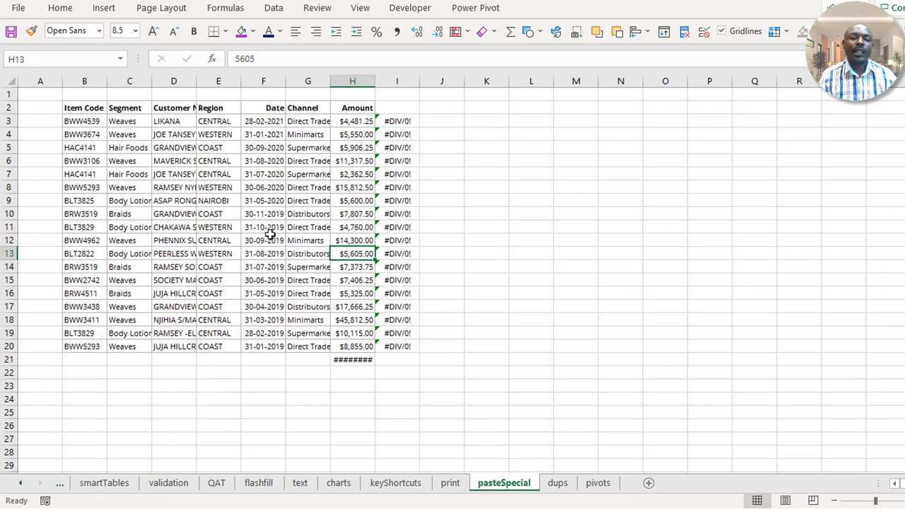
Compare the Customer Name and Amount columns' widths in the pasted table with the original on the keyShortcuts sheet
{"action": "left_click", "coordinate": [184, 159]}
{"action": "left_click", "coordinate": [177, 81]}
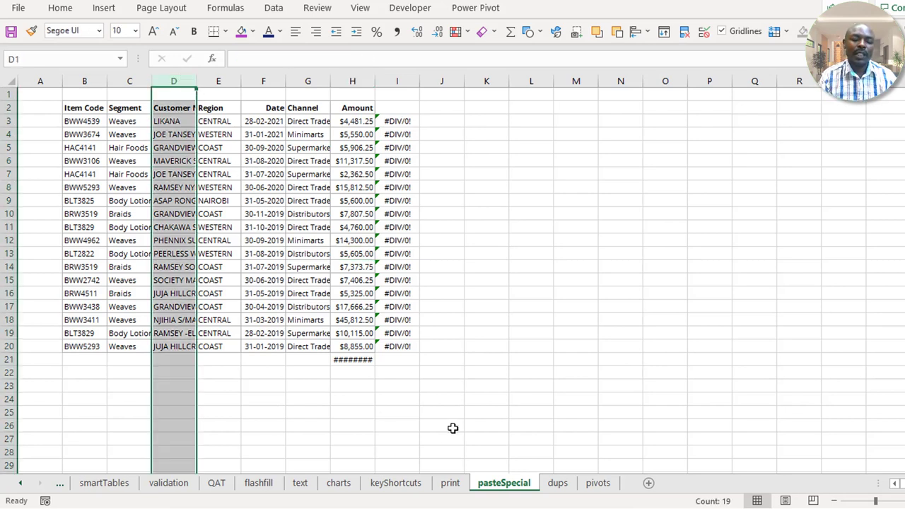
{"action": "left_click", "coordinate": [399, 485]}
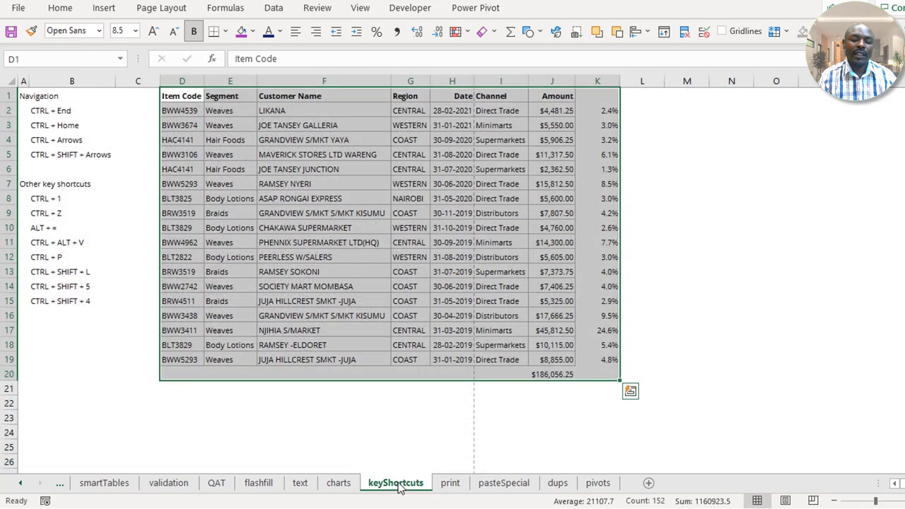
{"action": "left_click", "coordinate": [305, 227]}
{"action": "left_click", "coordinate": [339, 82]}
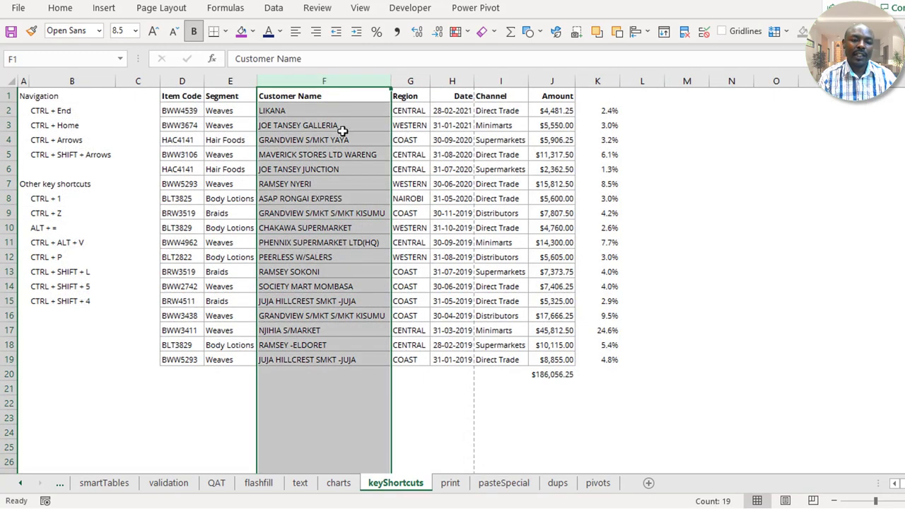
{"action": "left_click", "coordinate": [345, 168]}
{"action": "left_click", "coordinate": [437, 155]}
{"action": "left_click", "coordinate": [529, 157]}
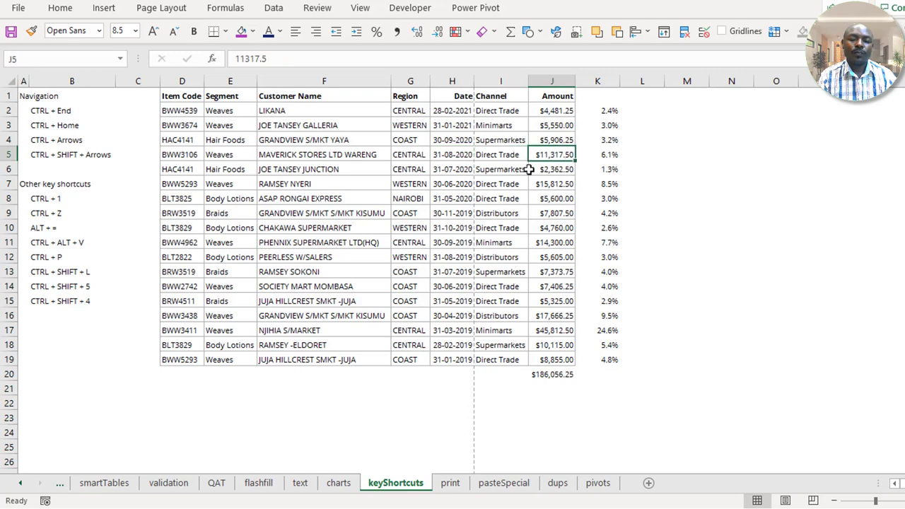
{"action": "left_click", "coordinate": [545, 357]}
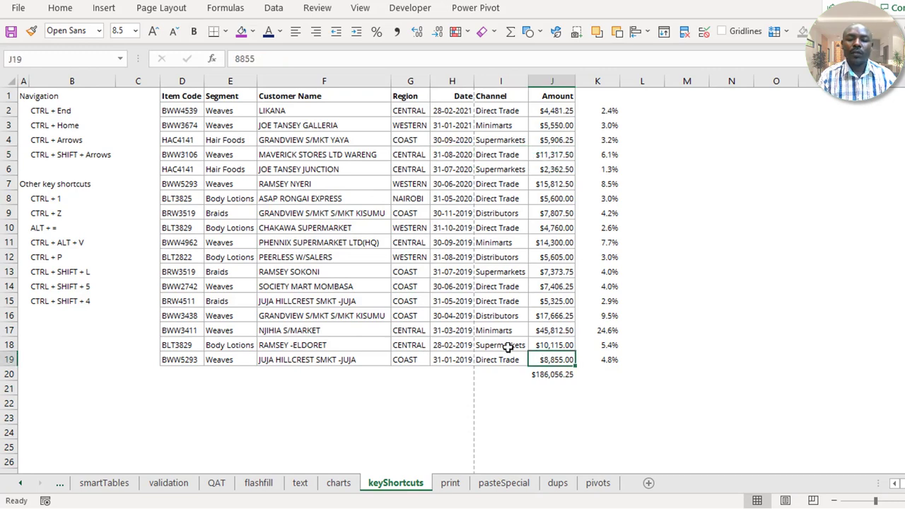
{"action": "left_click", "coordinate": [504, 483]}
{"action": "left_click", "coordinate": [357, 220]}
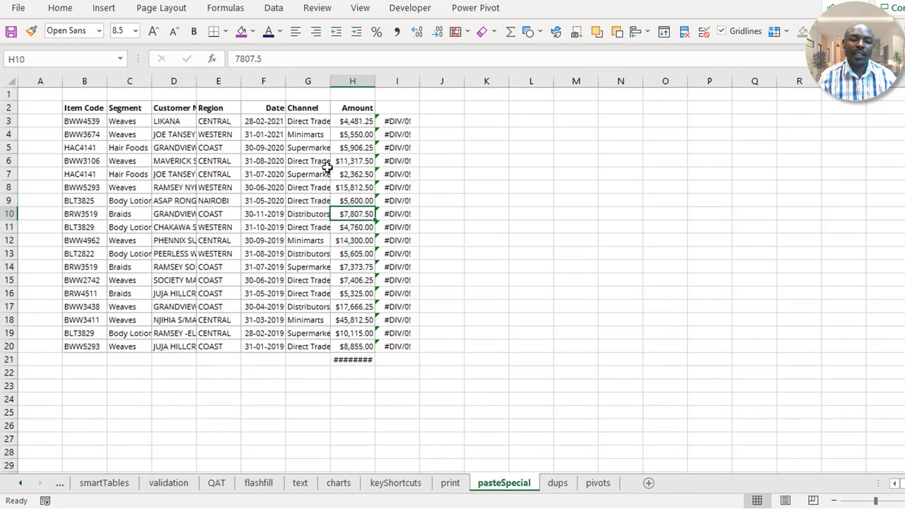
{"action": "left_click", "coordinate": [304, 146]}
{"action": "left_click", "coordinate": [359, 172]}
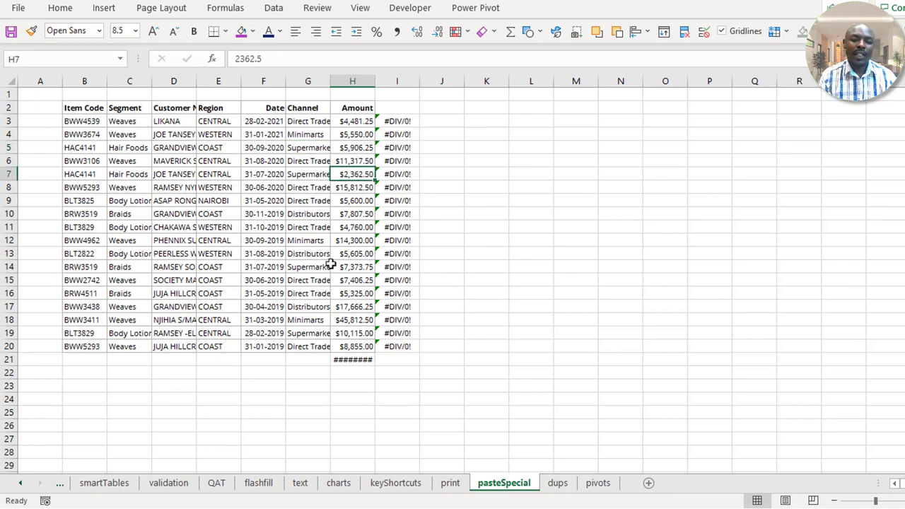
{"action": "left_click", "coordinate": [294, 265]}
{"action": "left_click", "coordinate": [342, 266]}
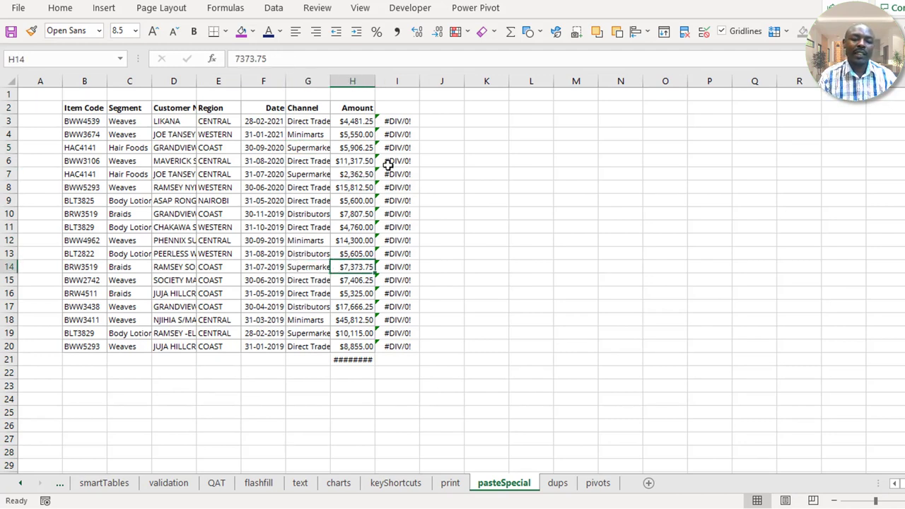
{"action": "left_click", "coordinate": [413, 162]}
{"action": "left_click", "coordinate": [321, 151]}
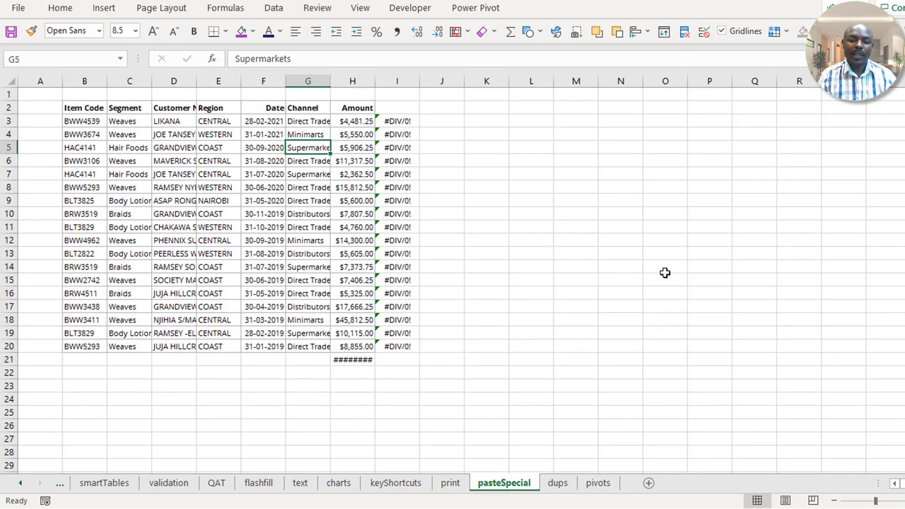
Undo the table paste on the pasteSpecial sheet and copy the range D1:K20 from the keyShortcuts sheet again
{"action": "key", "text": "ctrl+c"}
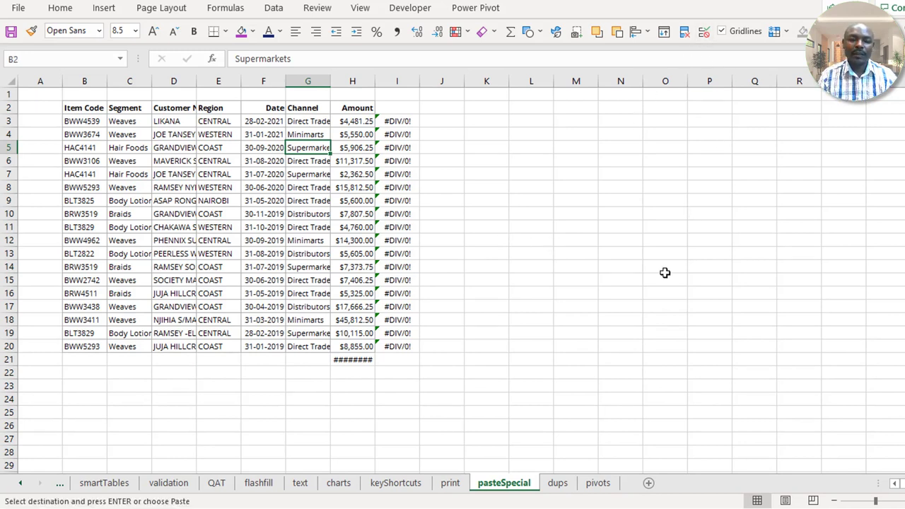
{"action": "left_click", "coordinate": [442, 484]}
{"action": "left_click", "coordinate": [395, 484]}
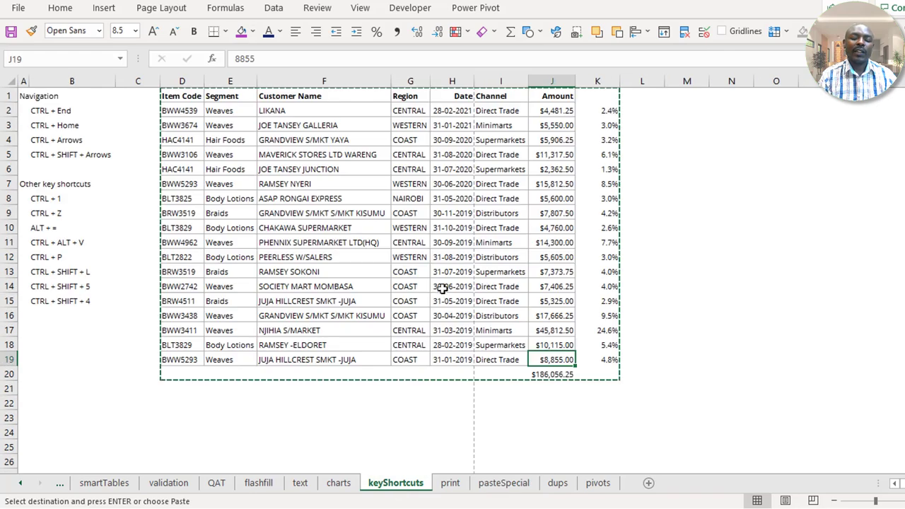
{"action": "left_click_drag", "start_coordinate": [178, 97], "coordinate": [613, 373]}
{"action": "key", "text": "ctrl+v"}
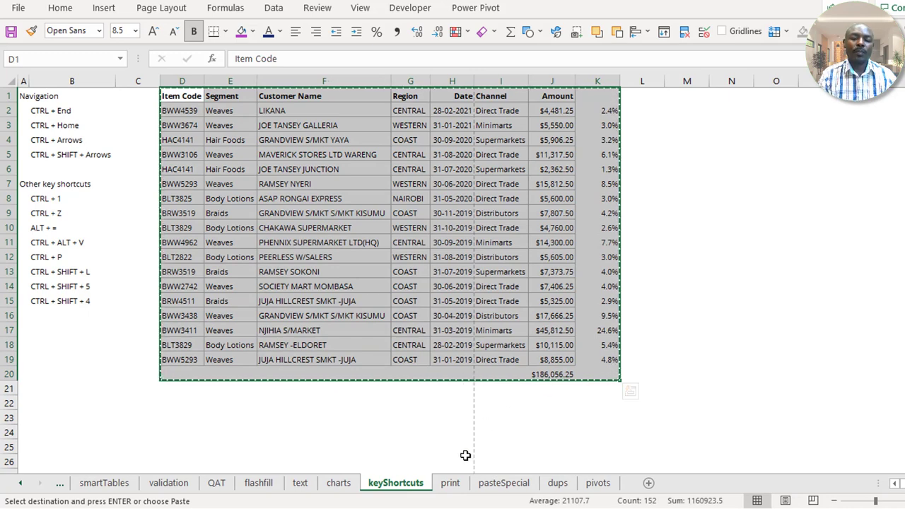
Paste the copied table at B2 of the pasteSpecial sheet as values only with Paste Special, and check the contents of column I
{"action": "left_click", "coordinate": [485, 483]}
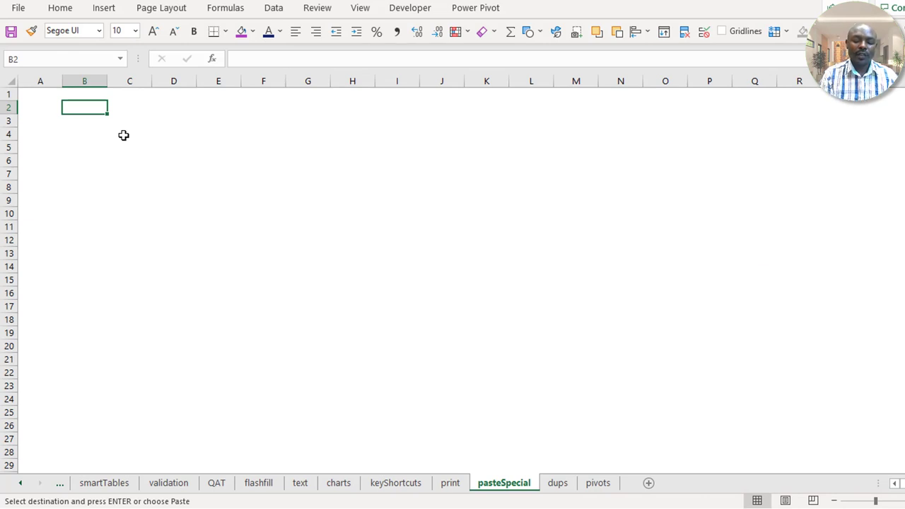
{"action": "key", "text": "ctrl+alt+v"}
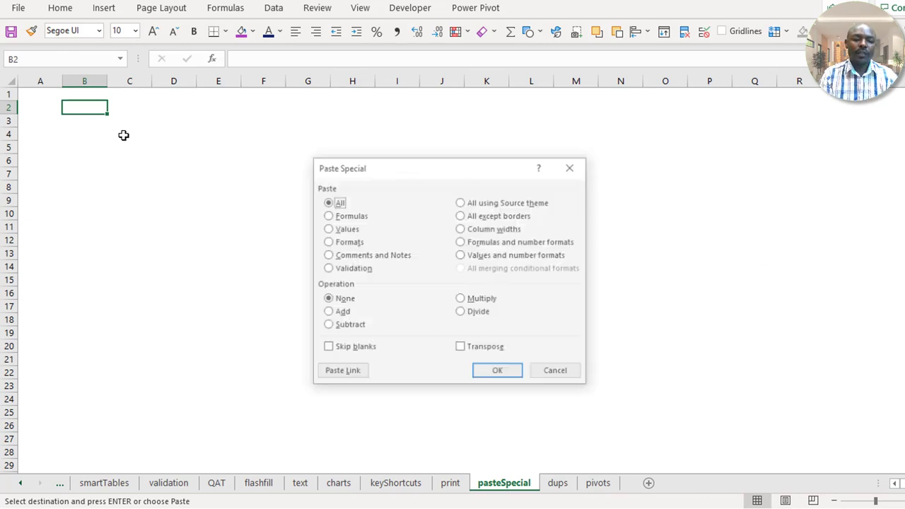
{"action": "left_click_drag", "start_coordinate": [325, 162], "coordinate": [192, 152]}
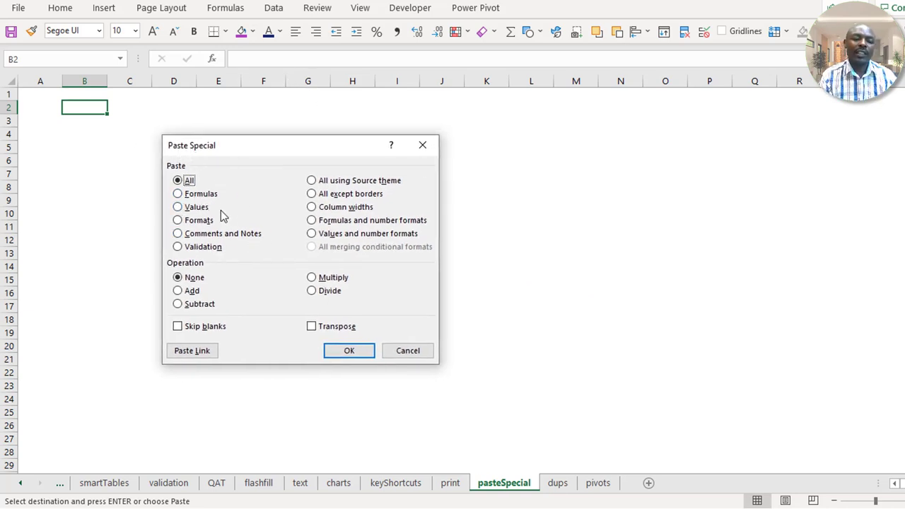
{"action": "left_click", "coordinate": [179, 212]}
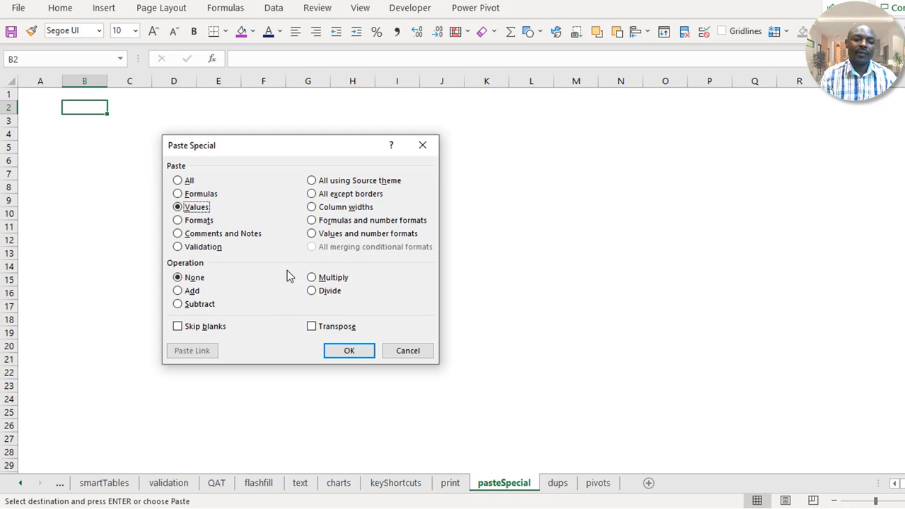
{"action": "left_click", "coordinate": [339, 350]}
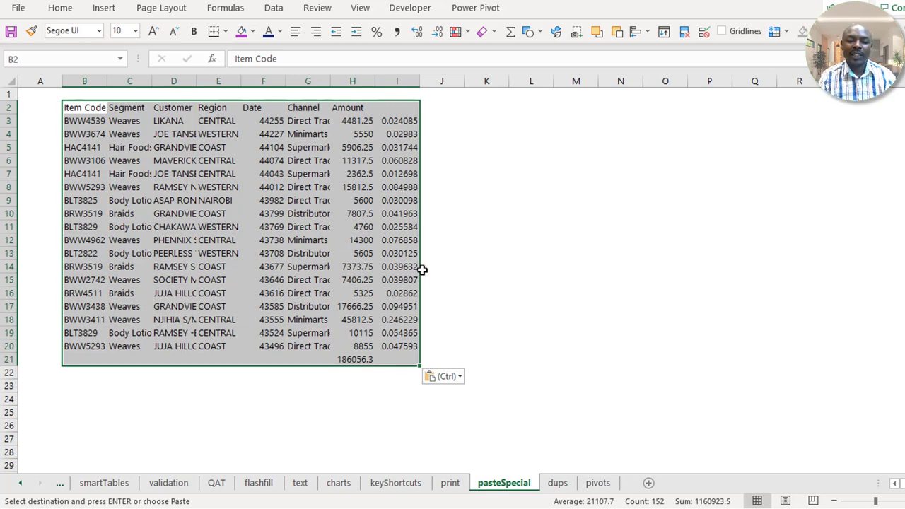
{"action": "left_click", "coordinate": [404, 147]}
{"action": "left_click", "coordinate": [401, 201]}
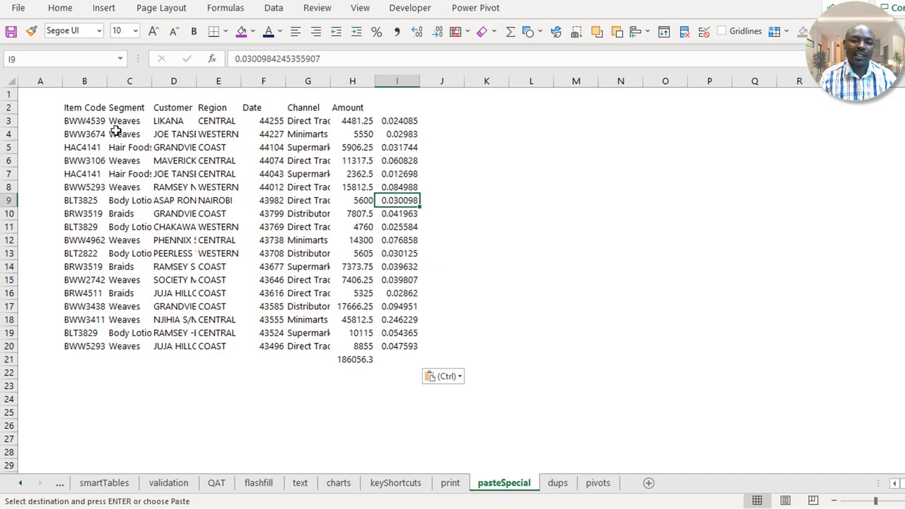
Apply only the source table's formats to the pasted values, starting at B2, with Paste Special
{"action": "left_click", "coordinate": [84, 111]}
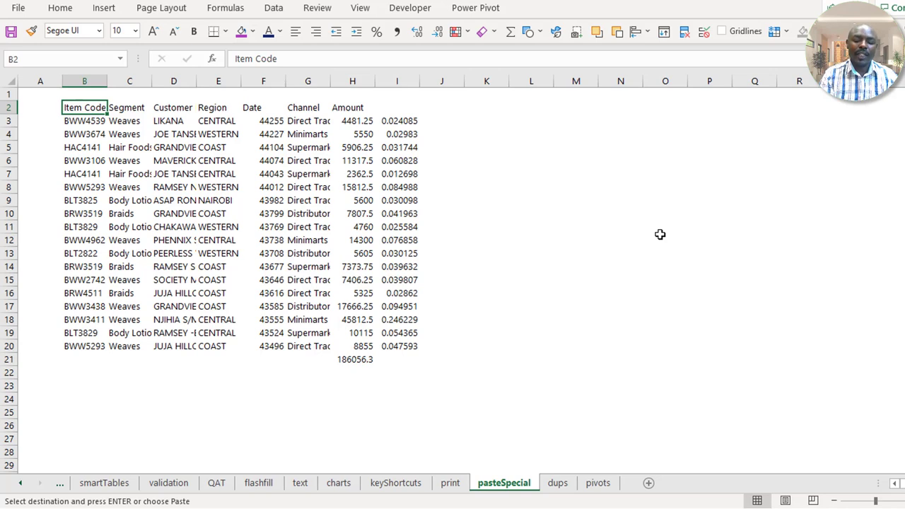
{"action": "key", "text": "ctrl+alt+v"}
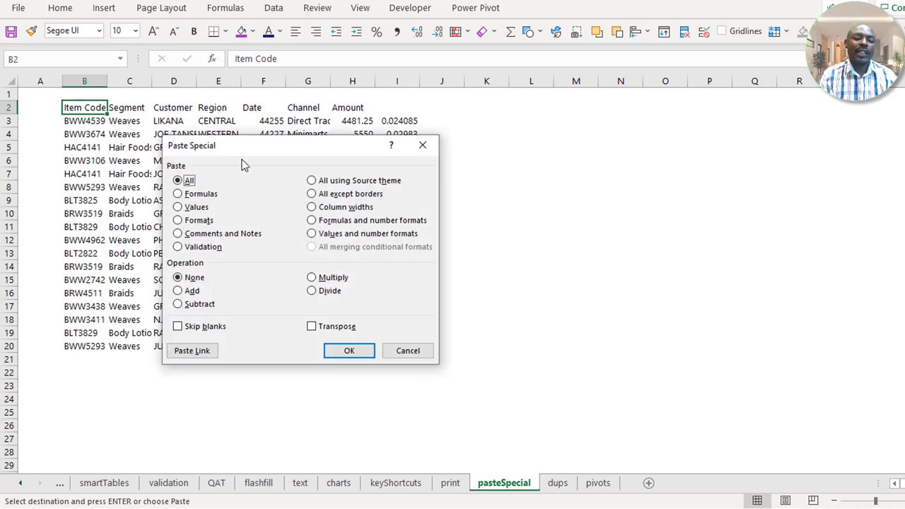
{"action": "left_click", "coordinate": [200, 222]}
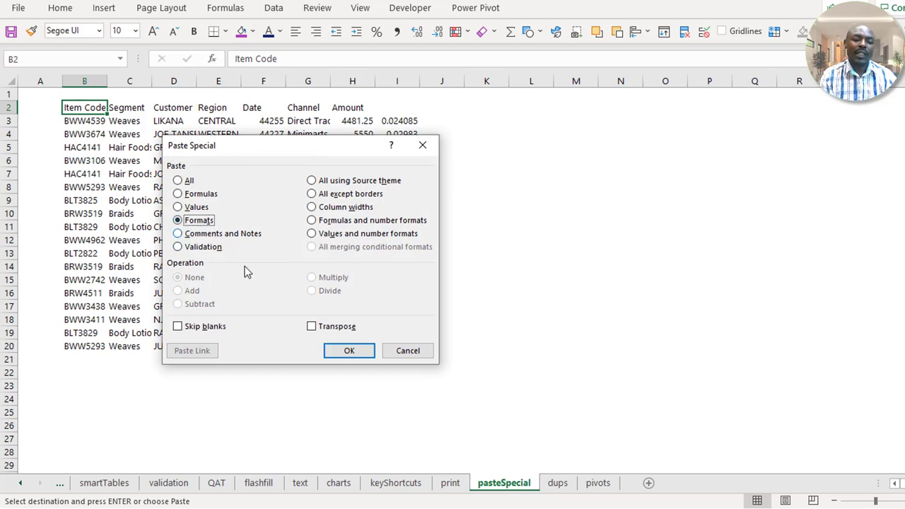
{"action": "left_click", "coordinate": [349, 351]}
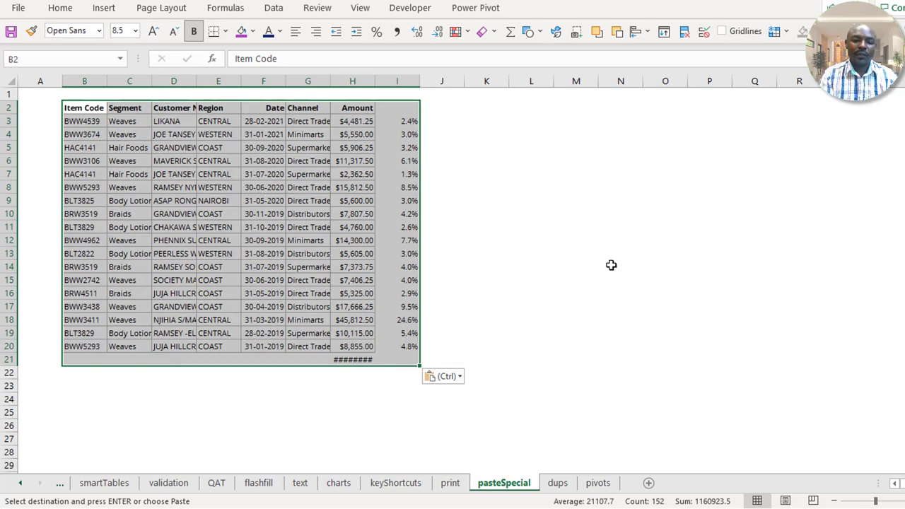
Apply the source table's column widths to the pasted table with Paste Special
{"action": "key", "text": "ctrl+alt+v"}
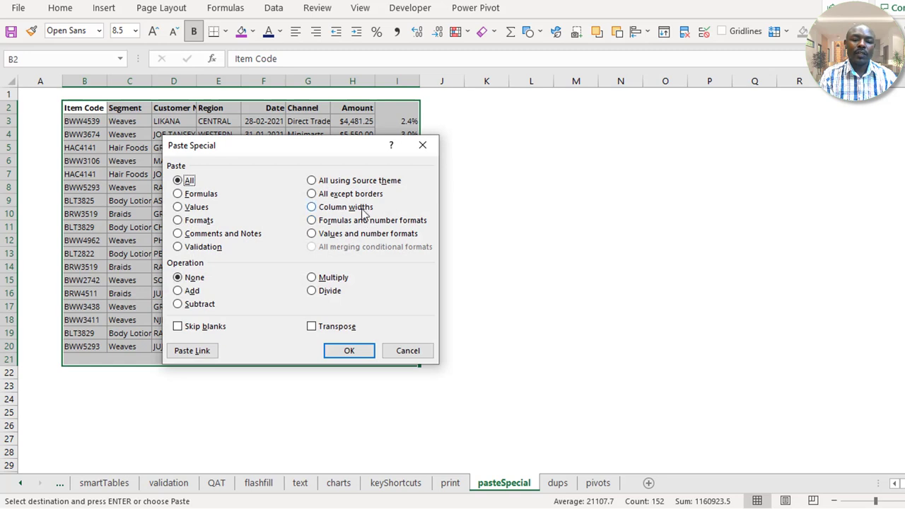
{"action": "left_click", "coordinate": [362, 208]}
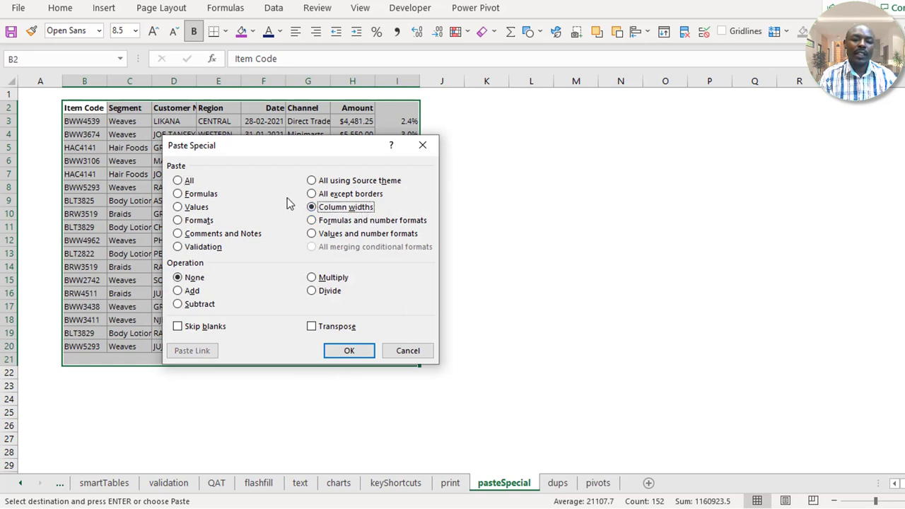
{"action": "left_click_drag", "start_coordinate": [270, 149], "coordinate": [580, 174]}
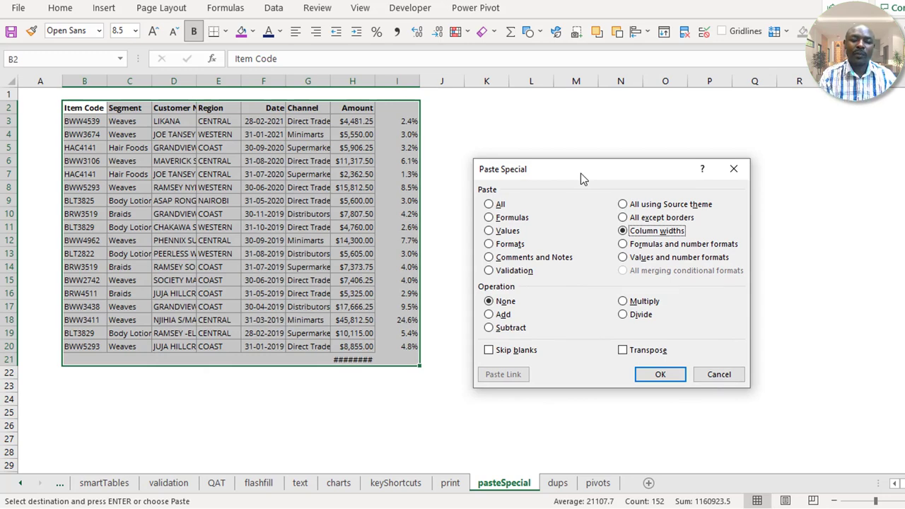
{"action": "left_click", "coordinate": [659, 374]}
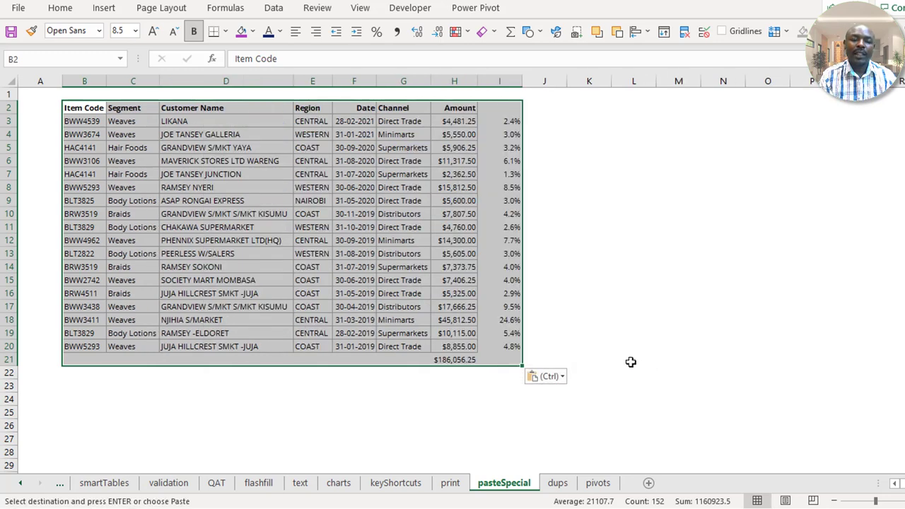
Examine the pasted table's customer name, date, channel and amount cells, including the full Amount range H3:H21
{"action": "left_click", "coordinate": [409, 196]}
{"action": "left_click", "coordinate": [234, 145]}
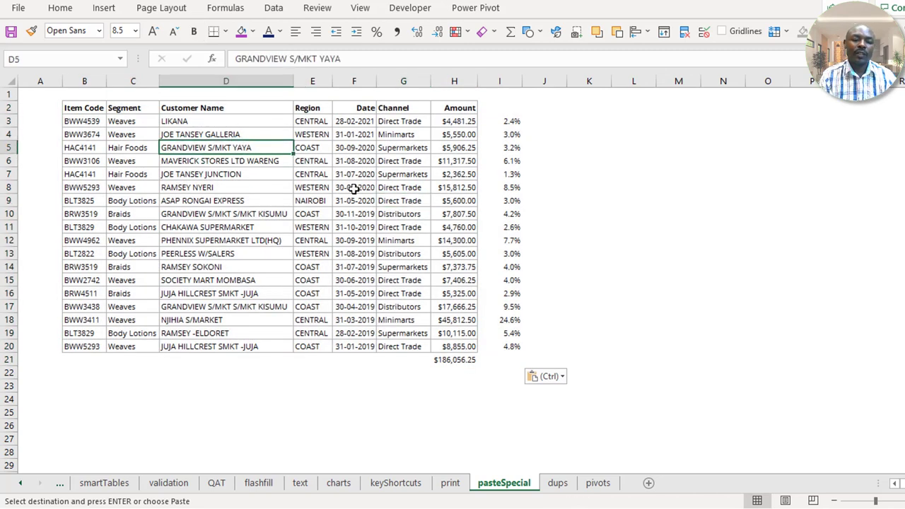
{"action": "left_click", "coordinate": [354, 188]}
{"action": "left_click", "coordinate": [419, 170]}
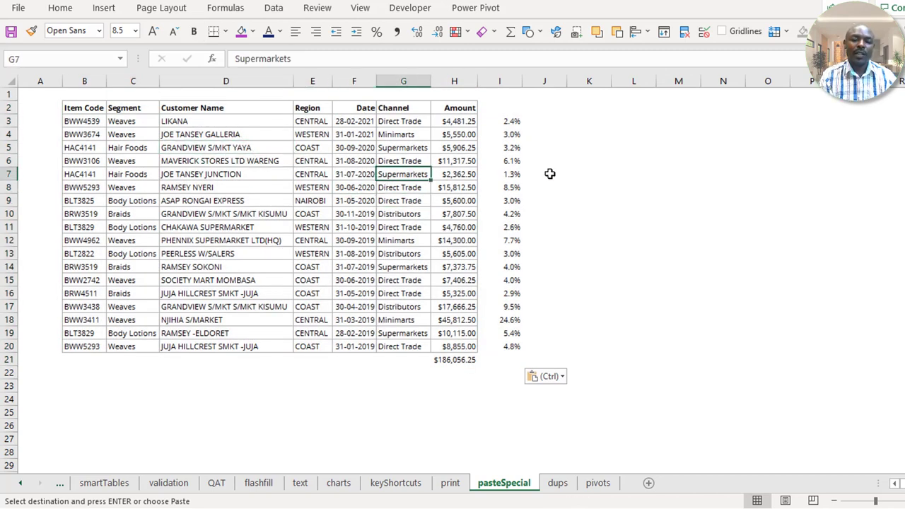
{"action": "left_click", "coordinate": [453, 132]}
{"action": "left_click", "coordinate": [450, 176]}
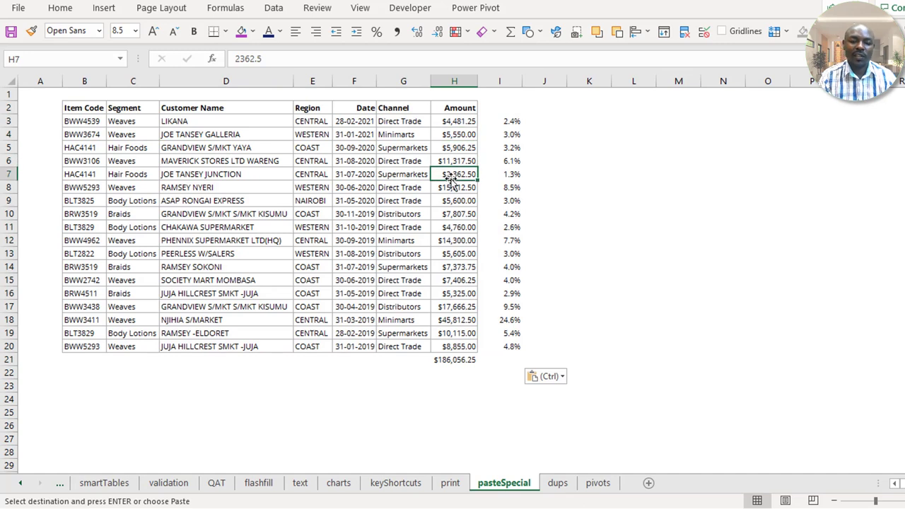
{"action": "left_click", "coordinate": [455, 136]}
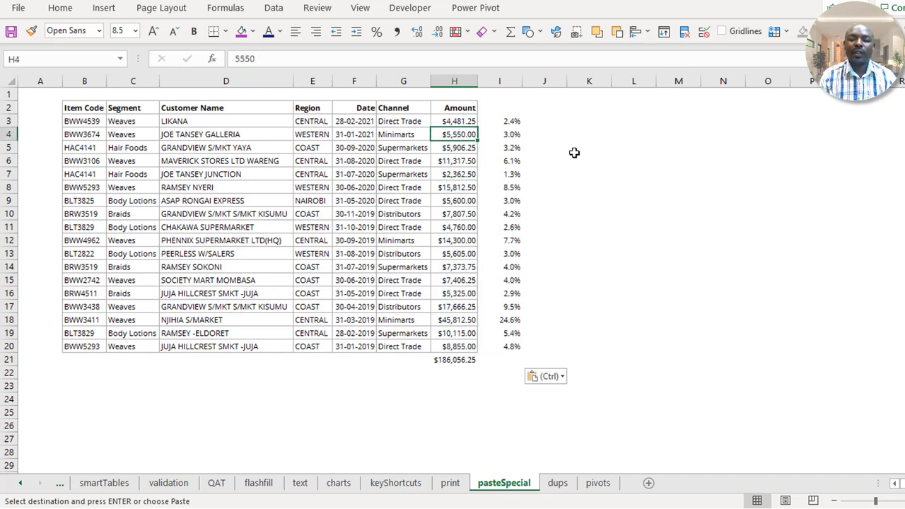
{"action": "left_click", "coordinate": [464, 170]}
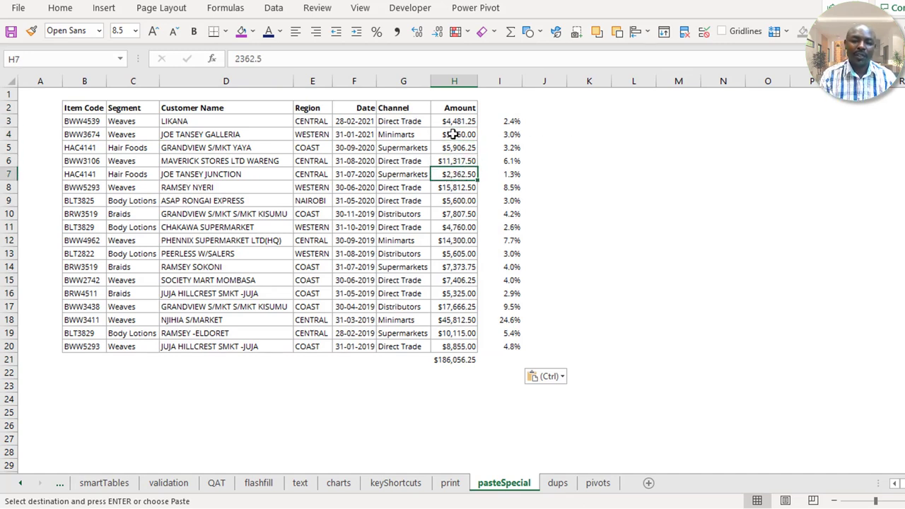
{"action": "left_click_drag", "start_coordinate": [454, 122], "coordinate": [448, 354]}
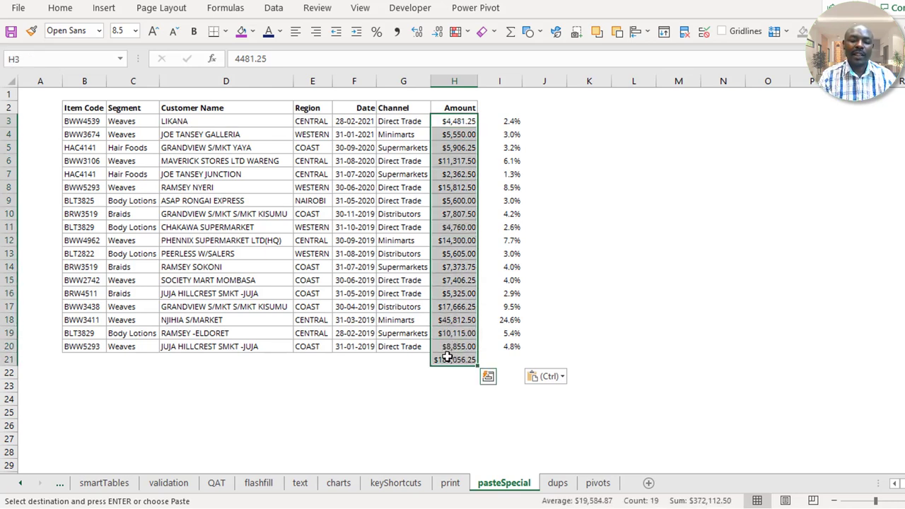
{"action": "left_click", "coordinate": [460, 281]}
{"action": "left_click", "coordinate": [459, 161]}
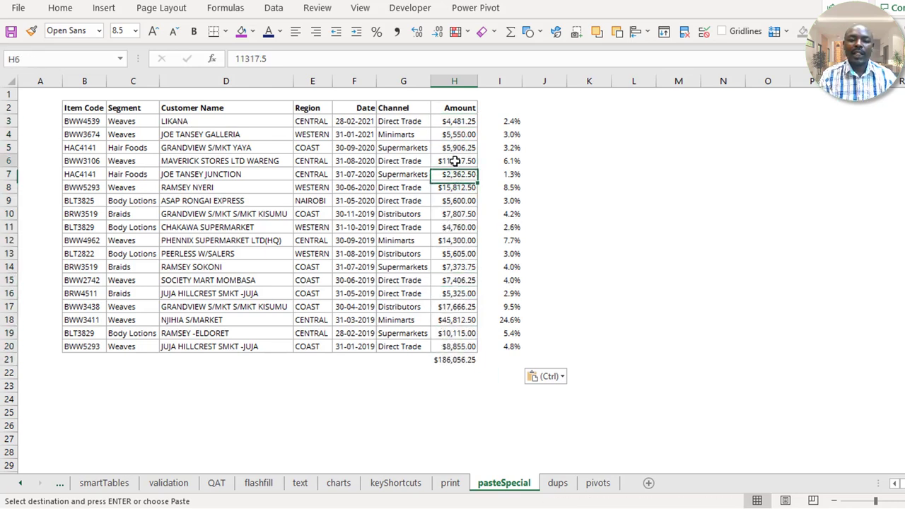
Enter the divisor 1000 in the empty cell L5 beside the table
{"action": "left_click", "coordinate": [32, 31]}
{"action": "left_click", "coordinate": [632, 146]}
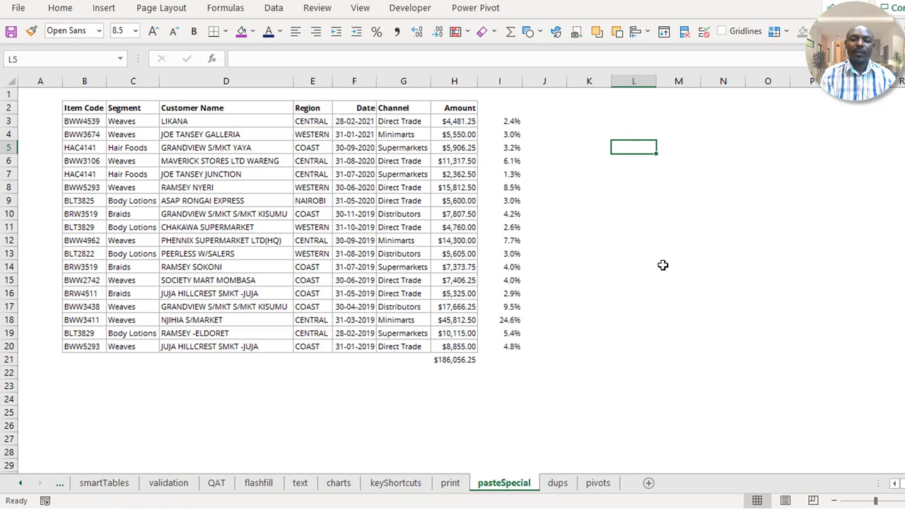
{"action": "type", "text": "1000"}
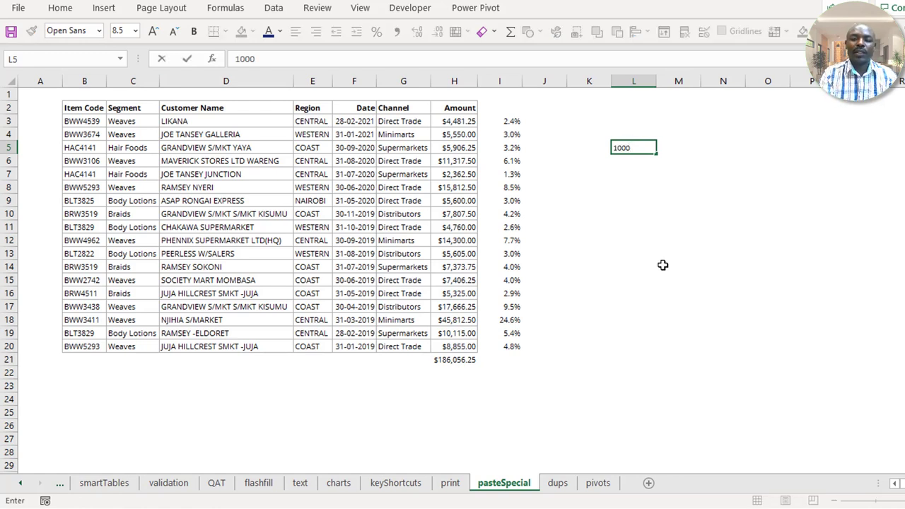
{"action": "key", "text": "Return"}
Copy L5 and divide the amounts in H3:H21 by it using the Divide operation of Paste Special
{"action": "left_click", "coordinate": [632, 147]}
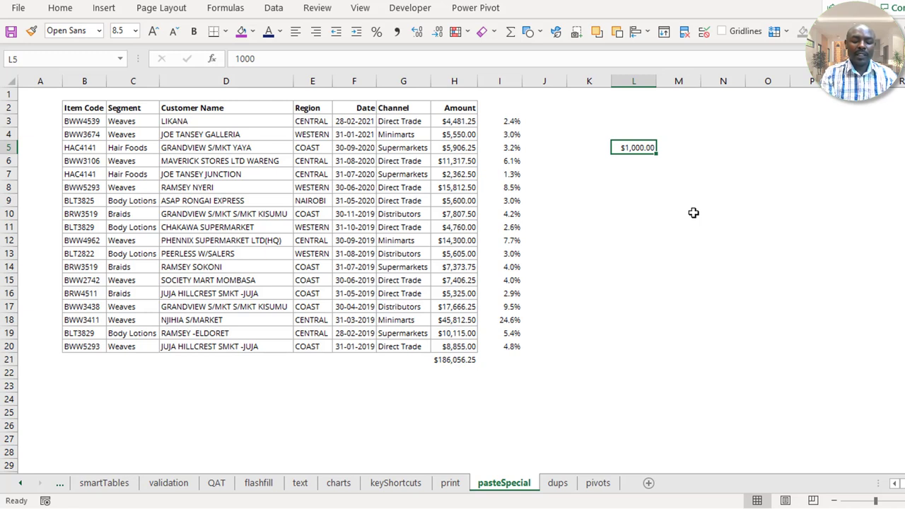
{"action": "key", "text": "ctrl+c"}
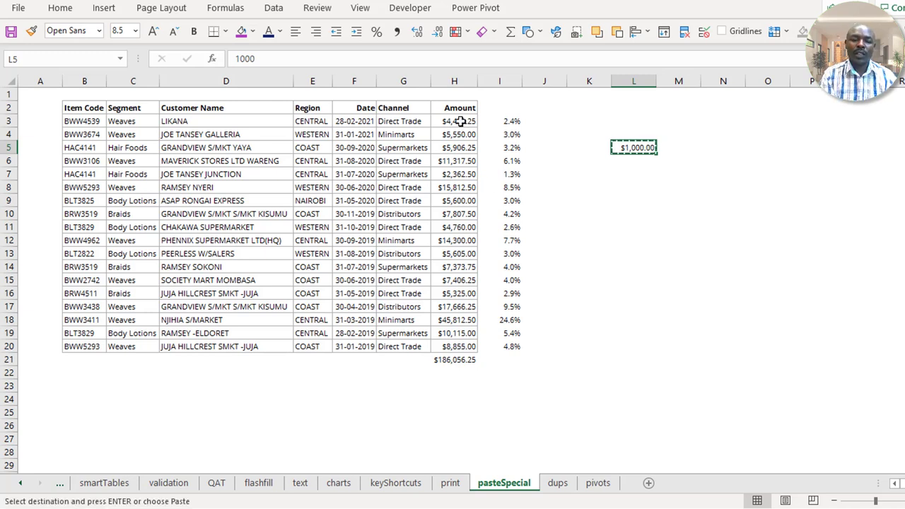
{"action": "left_click_drag", "start_coordinate": [460, 121], "coordinate": [456, 359]}
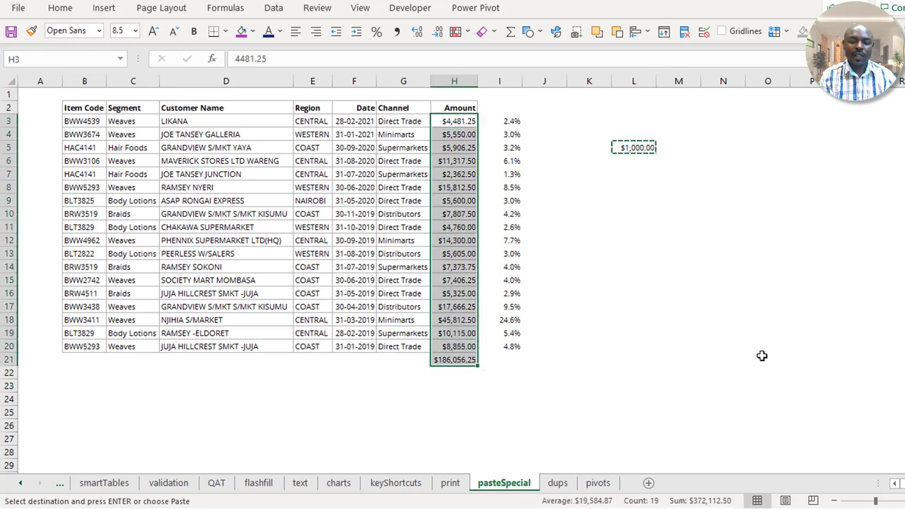
{"action": "key", "text": "ctrl+alt+v"}
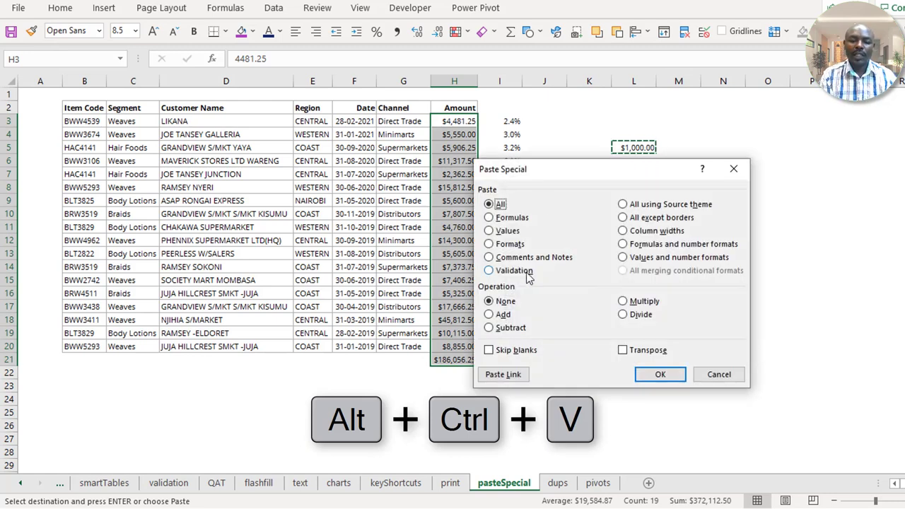
{"action": "left_click", "coordinate": [640, 316]}
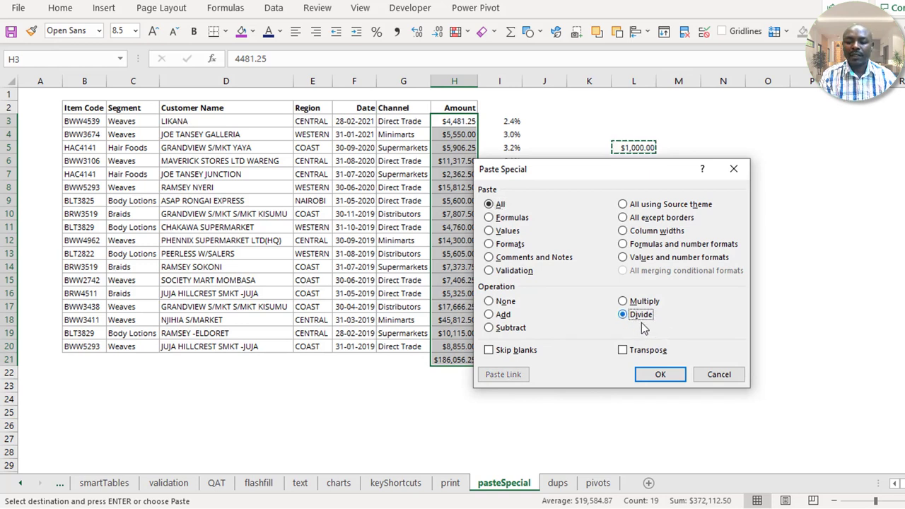
{"action": "left_click", "coordinate": [657, 377]}
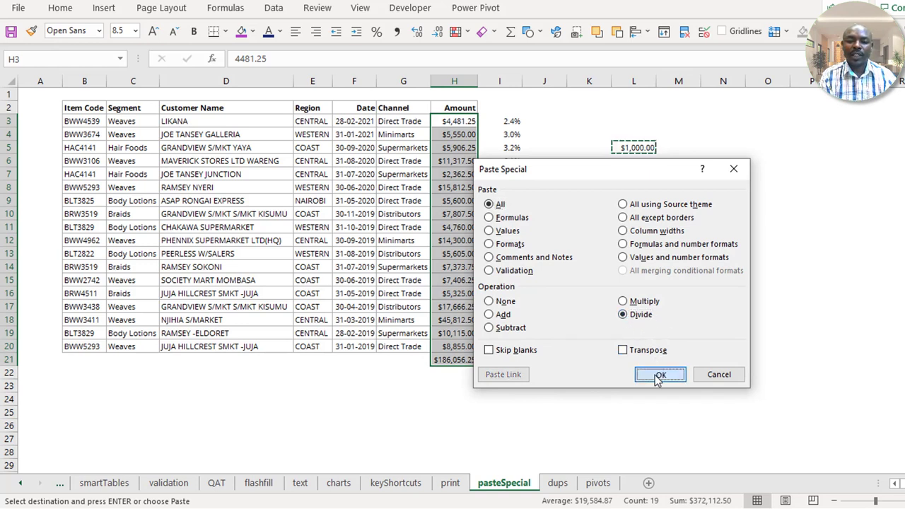
Review the divided amounts in H3:H21 and the divisor cell L5
{"action": "left_click_drag", "start_coordinate": [456, 121], "coordinate": [458, 362]}
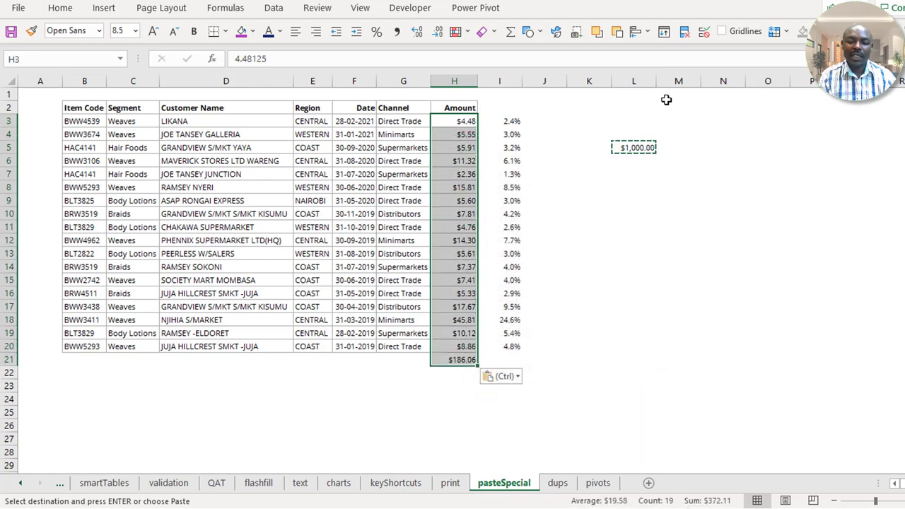
{"action": "left_click", "coordinate": [638, 149]}
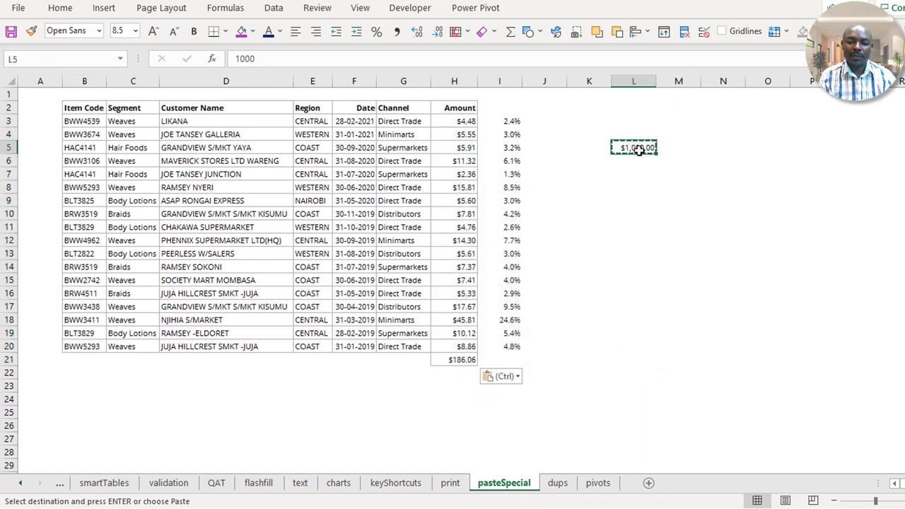
{"action": "left_click", "coordinate": [628, 218]}
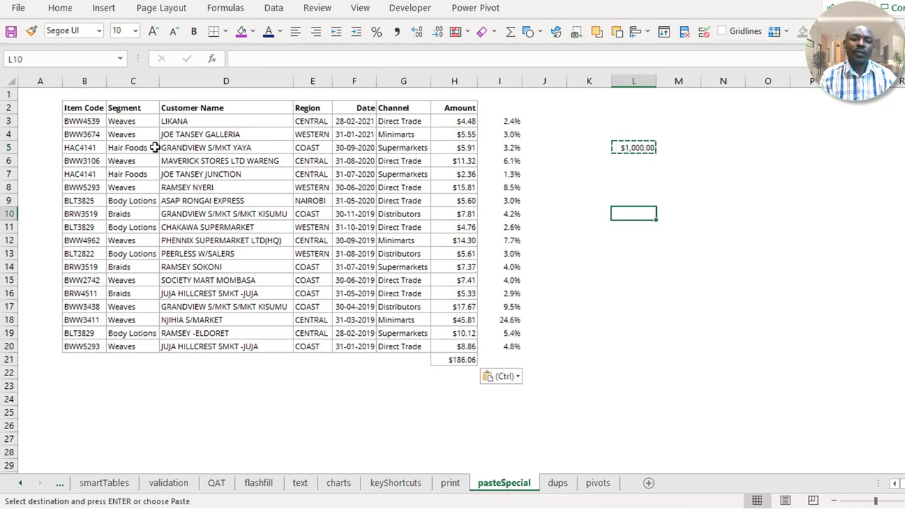
Copy the Segment column C2:C20 and paste it transposed as a row starting at L11 with Paste Special
{"action": "left_click_drag", "start_coordinate": [135, 109], "coordinate": [126, 346]}
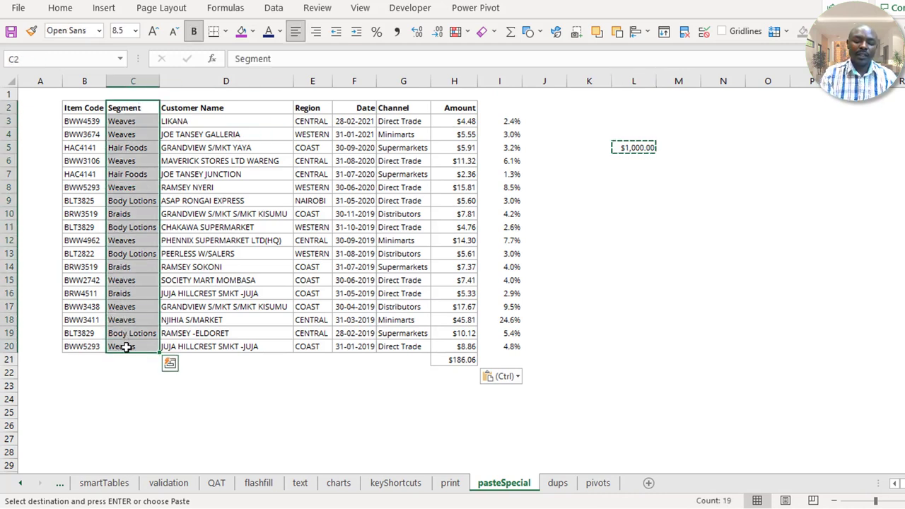
{"action": "key", "text": "ctrl+c"}
{"action": "scroll", "coordinate": [499, 202], "scroll_direction": "right", "scroll_amount": 1}
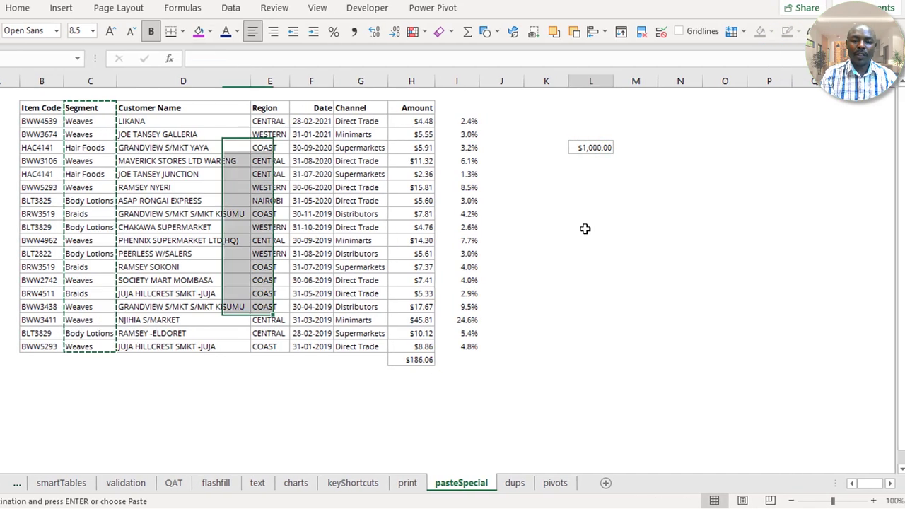
{"action": "left_click", "coordinate": [585, 227]}
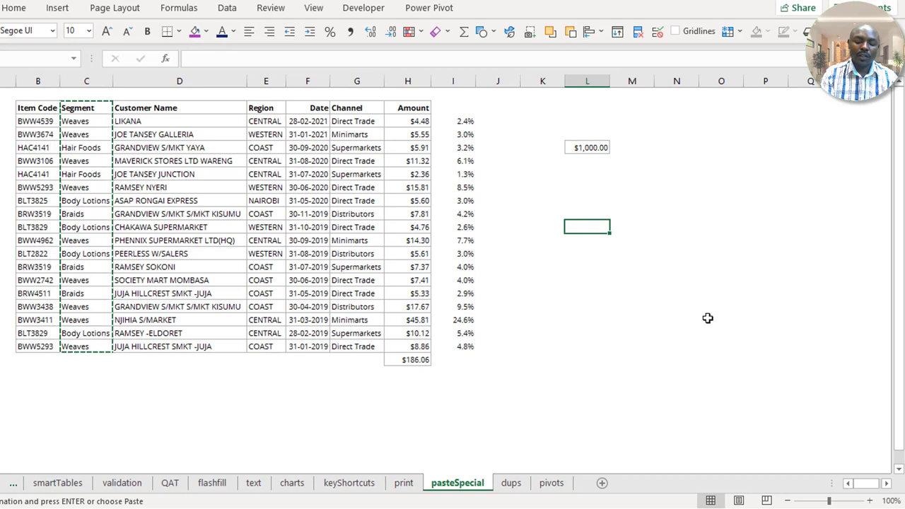
{"action": "key", "text": "ctrl+alt+v"}
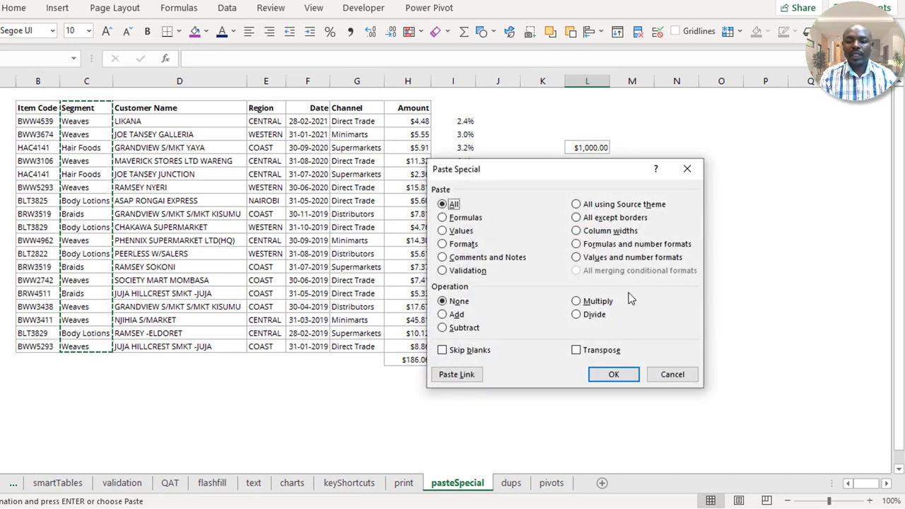
{"action": "left_click", "coordinate": [577, 350]}
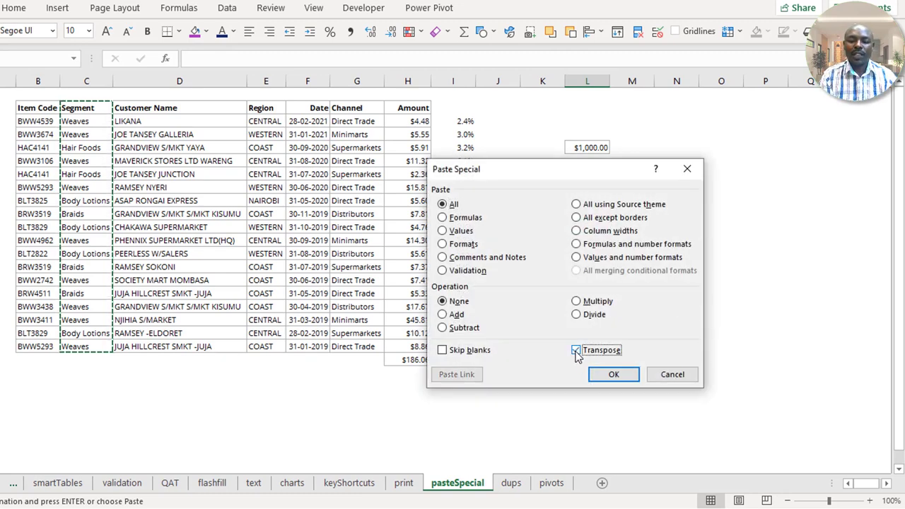
{"action": "left_click", "coordinate": [605, 375]}
Compare the transposed row's Segment header and first values with the original Segment column
{"action": "left_click", "coordinate": [575, 258]}
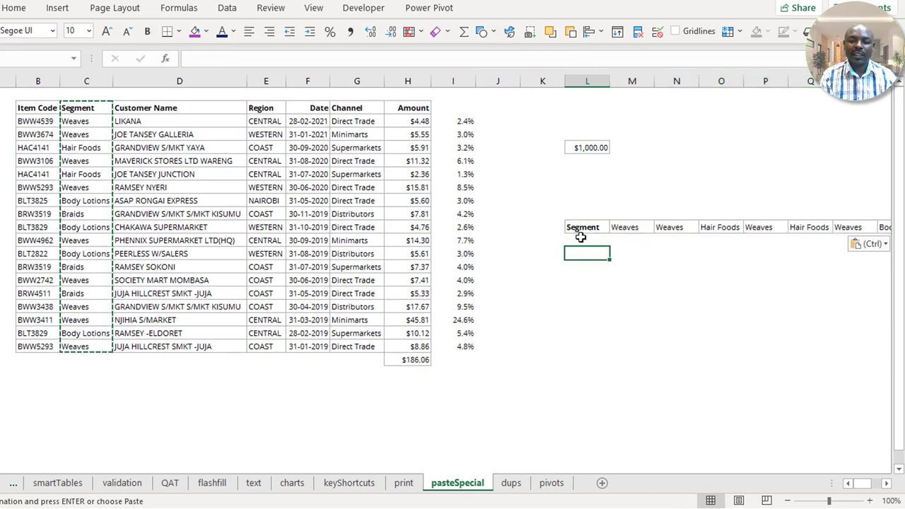
{"action": "left_click", "coordinate": [580, 230]}
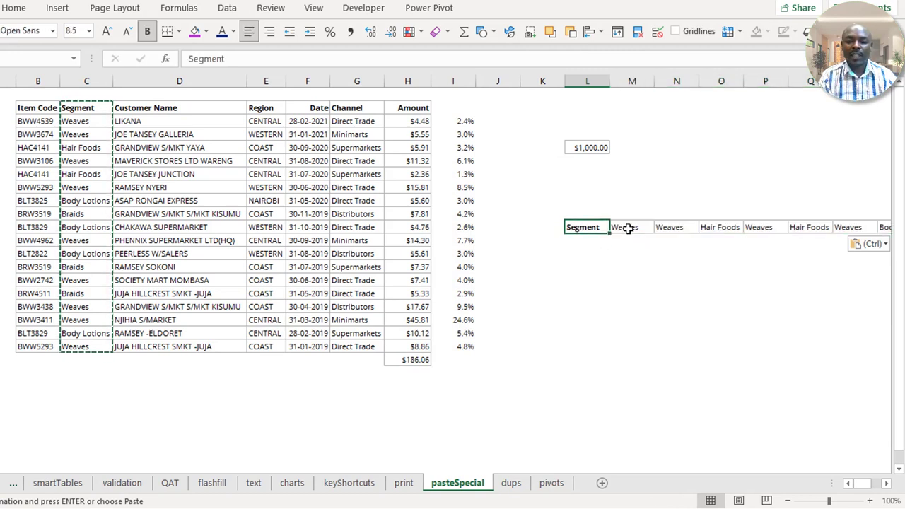
{"action": "left_click_drag", "start_coordinate": [628, 229], "coordinate": [739, 226]}
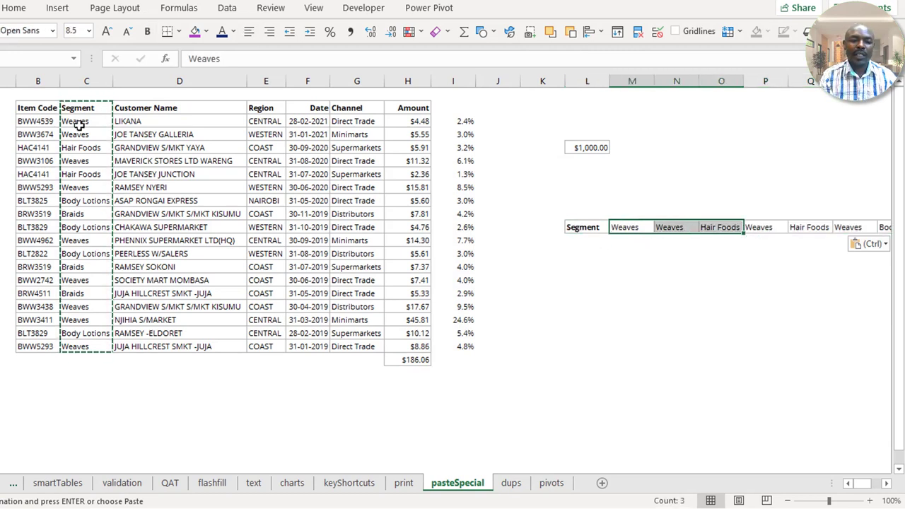
{"action": "left_click_drag", "start_coordinate": [79, 124], "coordinate": [87, 276]}
{"action": "left_click", "coordinate": [619, 248]}
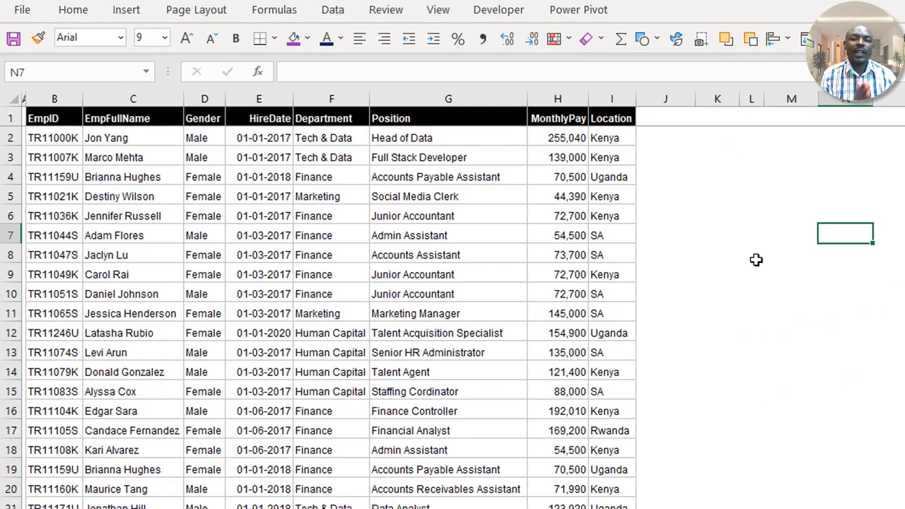
Examine the employee table's columns, including EmpID, full name, department, position, monthly pay and location
{"action": "left_click", "coordinate": [431, 200]}
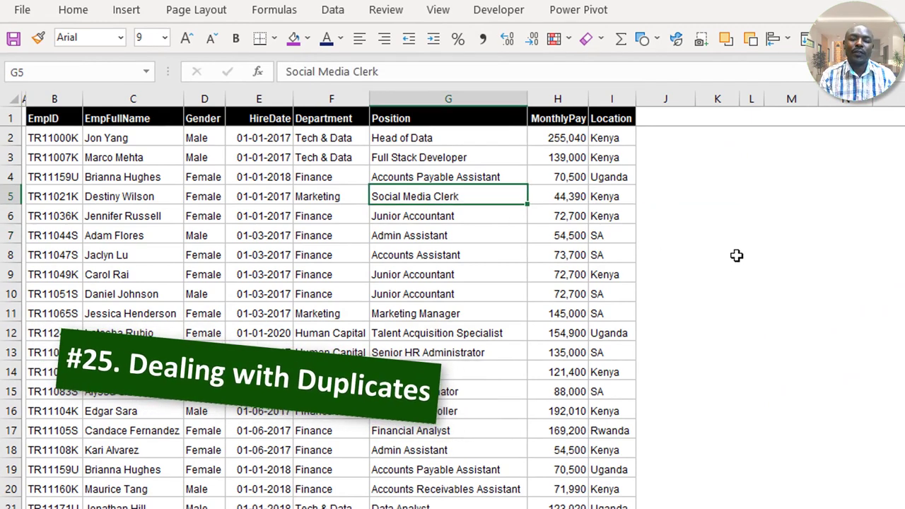
{"action": "left_click", "coordinate": [322, 276]}
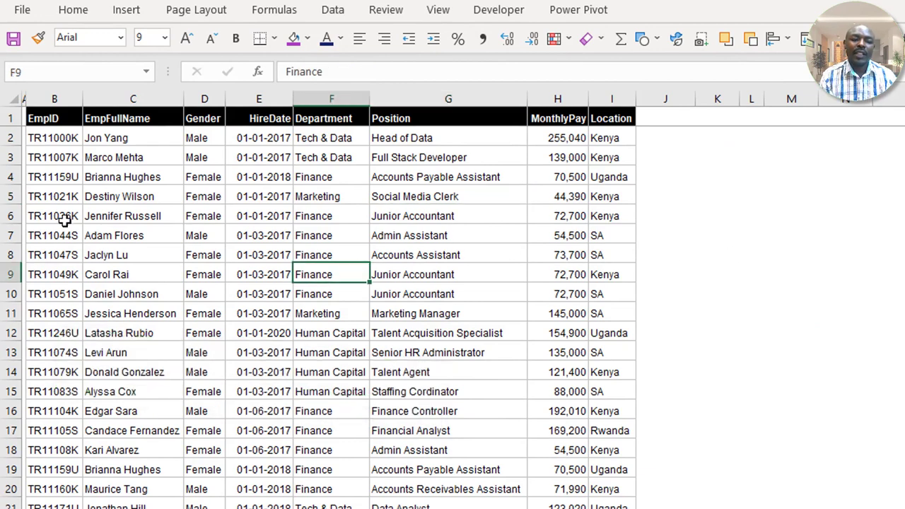
{"action": "left_click", "coordinate": [62, 219]}
{"action": "left_click", "coordinate": [68, 140]}
{"action": "left_click", "coordinate": [357, 215]}
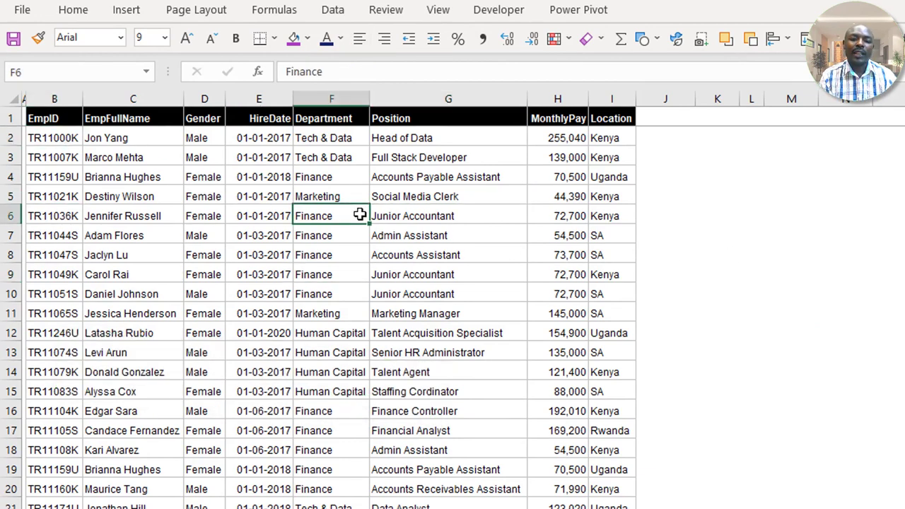
{"action": "left_click", "coordinate": [62, 118]}
{"action": "left_click", "coordinate": [174, 156]}
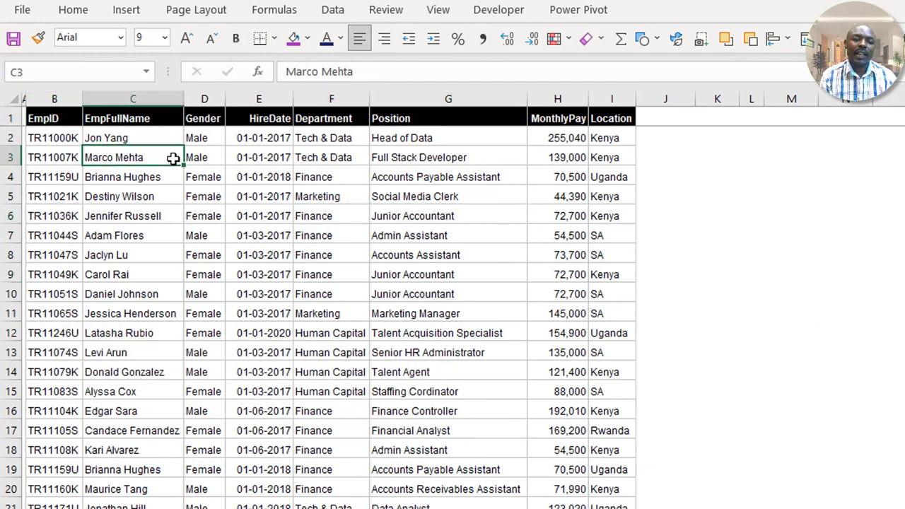
{"action": "left_click", "coordinate": [295, 246]}
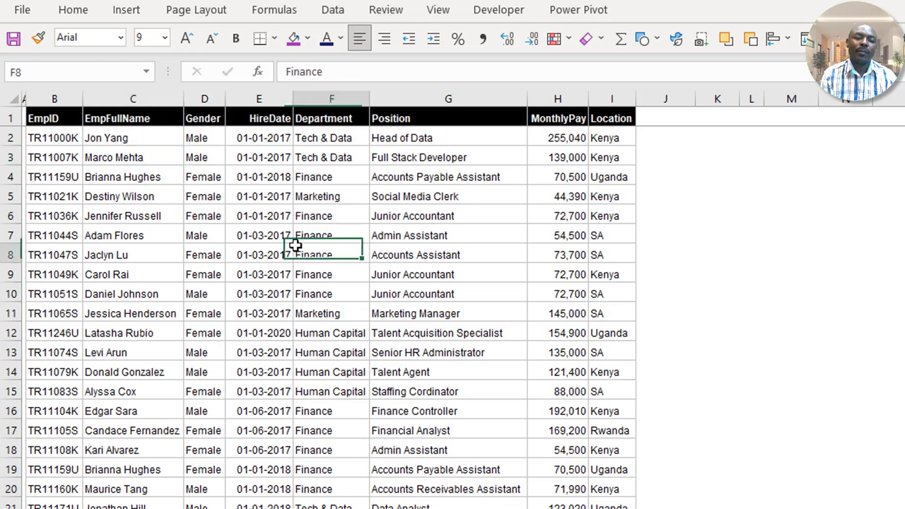
{"action": "left_click", "coordinate": [559, 175]}
{"action": "left_click", "coordinate": [600, 173]}
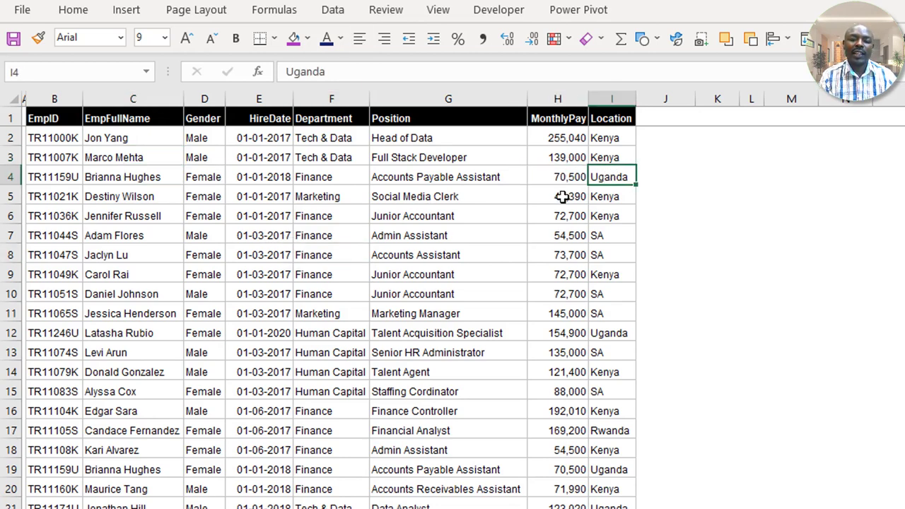
{"action": "left_click", "coordinate": [263, 241]}
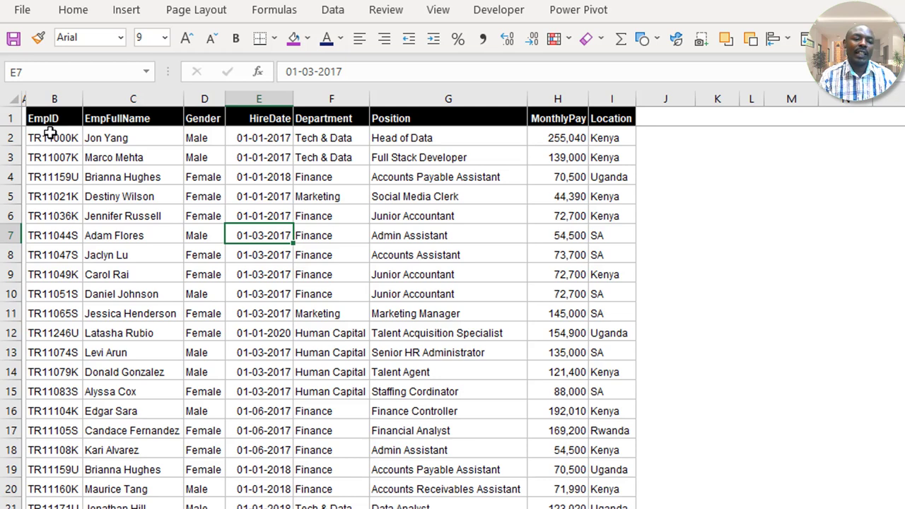
Review the EmpID column's header and values, and widen the narrow column A beside it
{"action": "left_click_drag", "start_coordinate": [46, 138], "coordinate": [41, 452]}
{"action": "left_click", "coordinate": [44, 334]}
{"action": "left_click", "coordinate": [56, 137]}
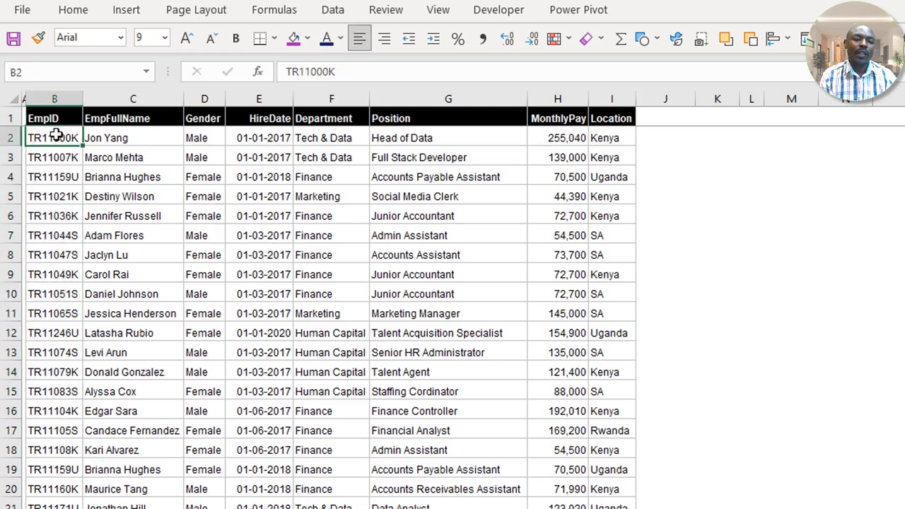
{"action": "left_click", "coordinate": [56, 118]}
{"action": "left_click", "coordinate": [56, 132]}
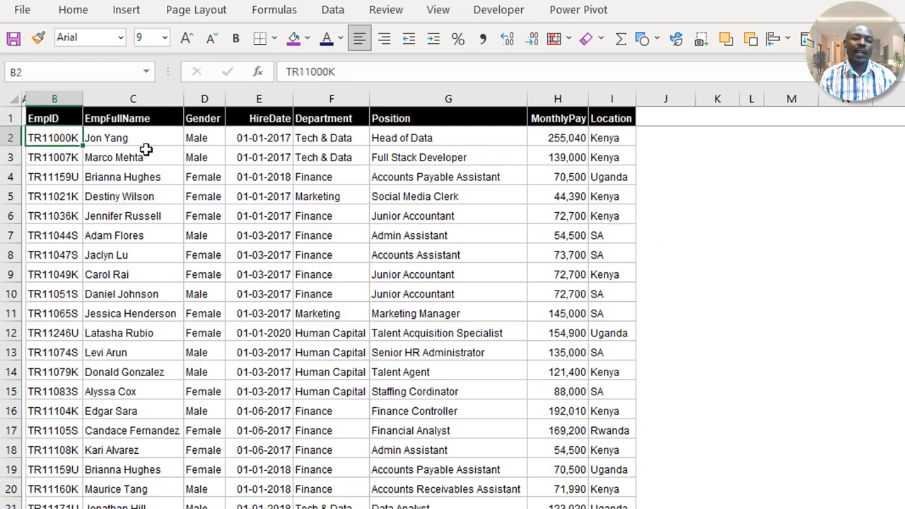
{"action": "left_click", "coordinate": [50, 99]}
{"action": "left_click", "coordinate": [54, 142]}
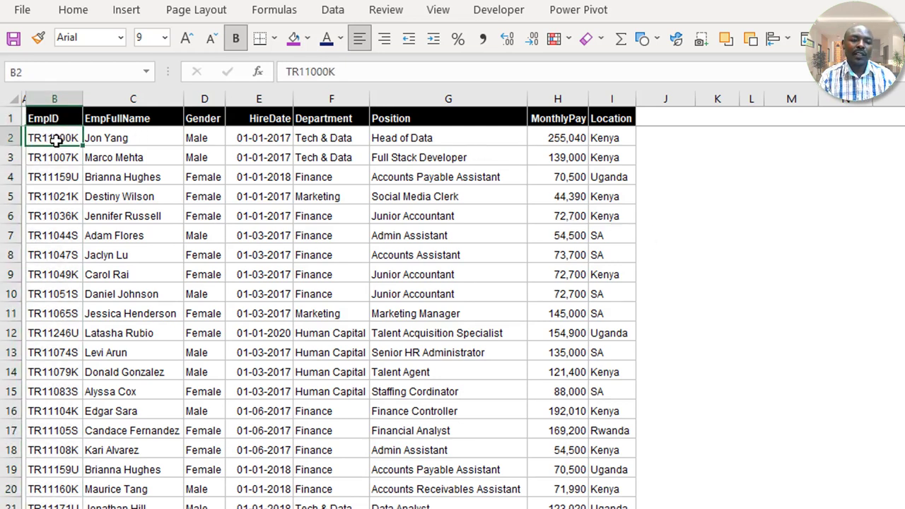
{"action": "left_click_drag", "start_coordinate": [26, 99], "coordinate": [36, 102]}
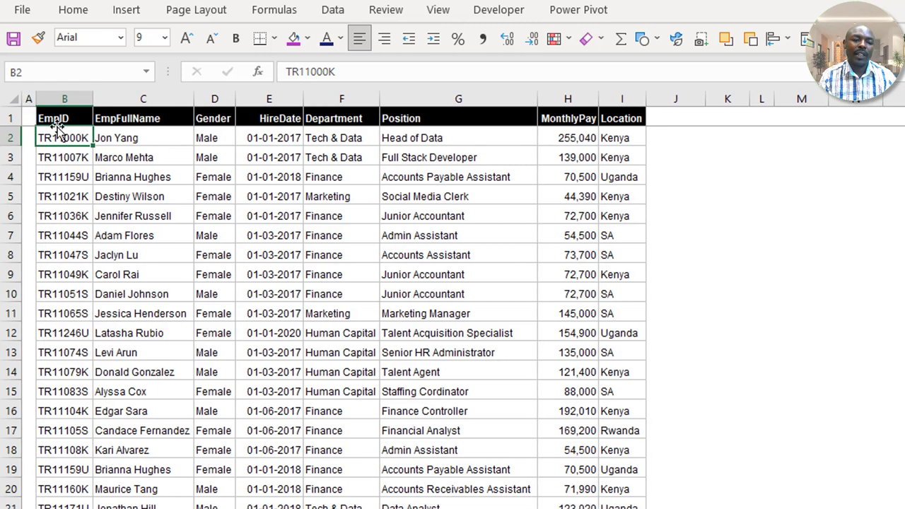
Highlight duplicate values in the EmpID column from B2 down with Light Red Fill with Dark Red Text conditional formatting
{"action": "key", "text": "ctrl+shift+Down"}
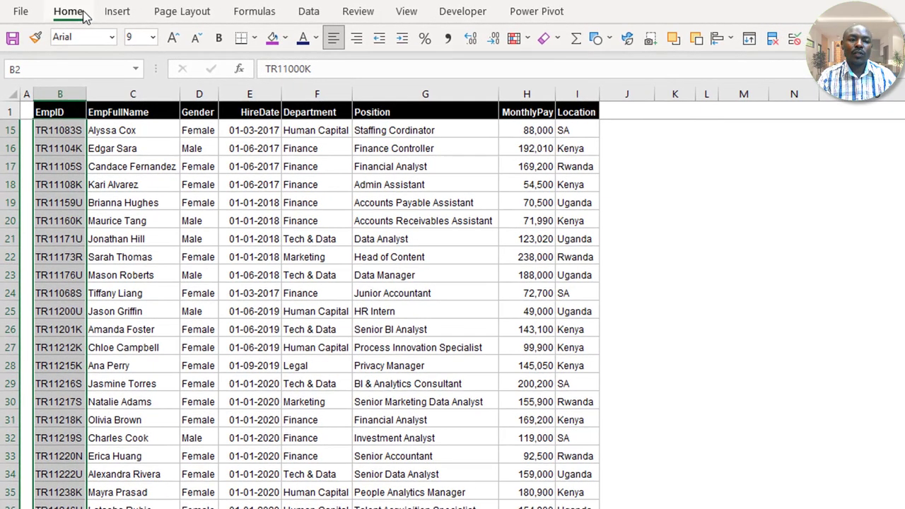
{"action": "left_click", "coordinate": [78, 13]}
{"action": "left_click", "coordinate": [645, 71]}
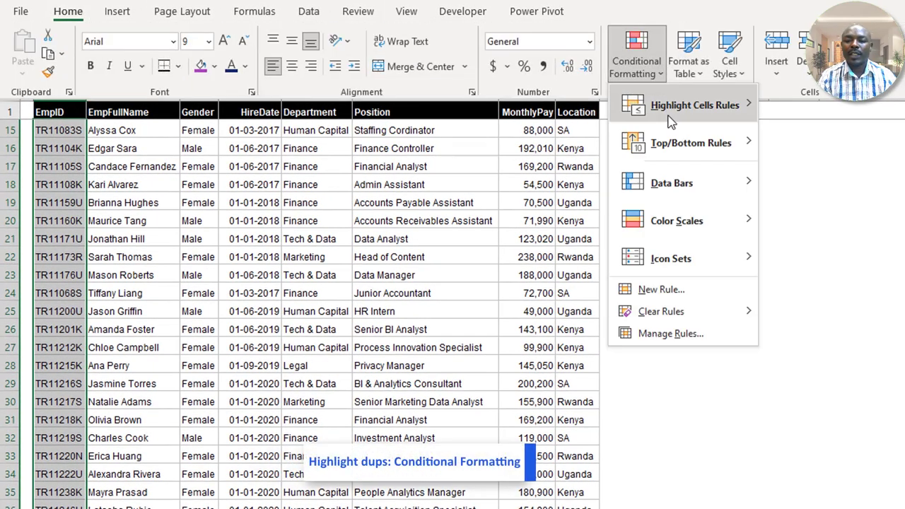
{"action": "mouse_move", "coordinate": [670, 115]}
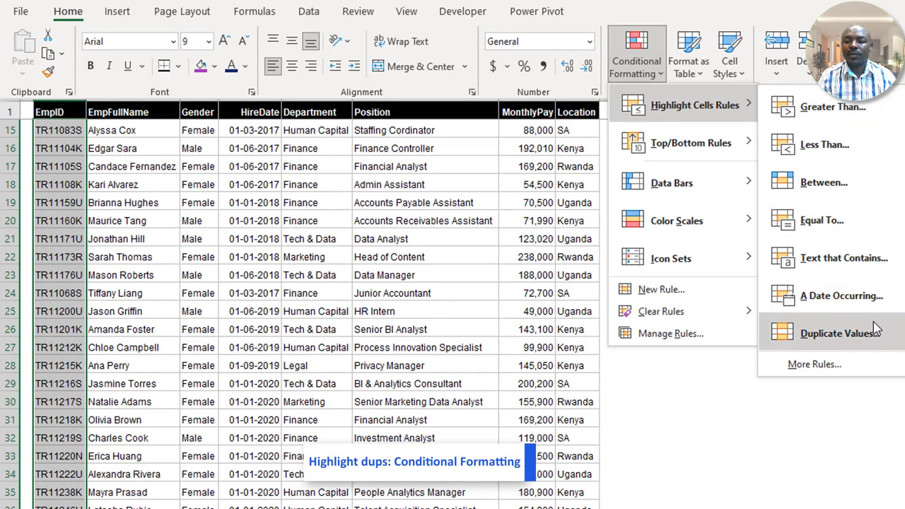
{"action": "left_click", "coordinate": [838, 333]}
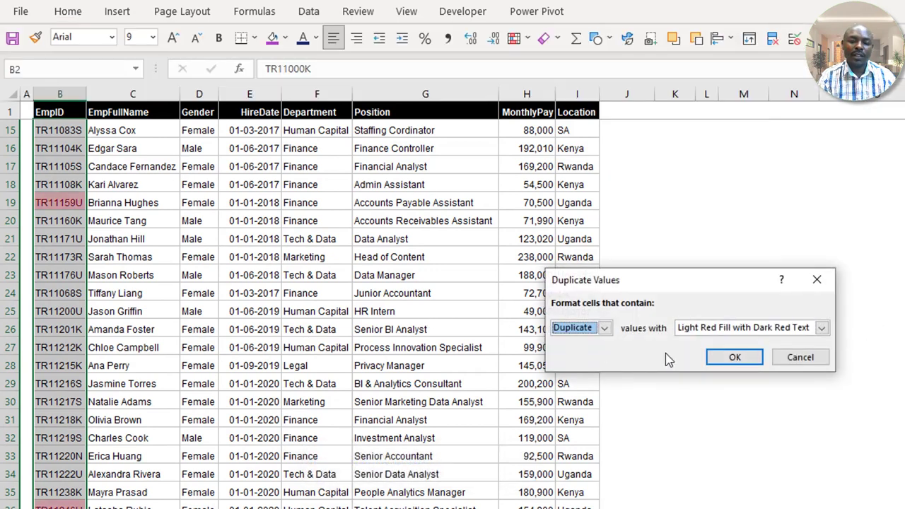
{"action": "left_click", "coordinate": [717, 357]}
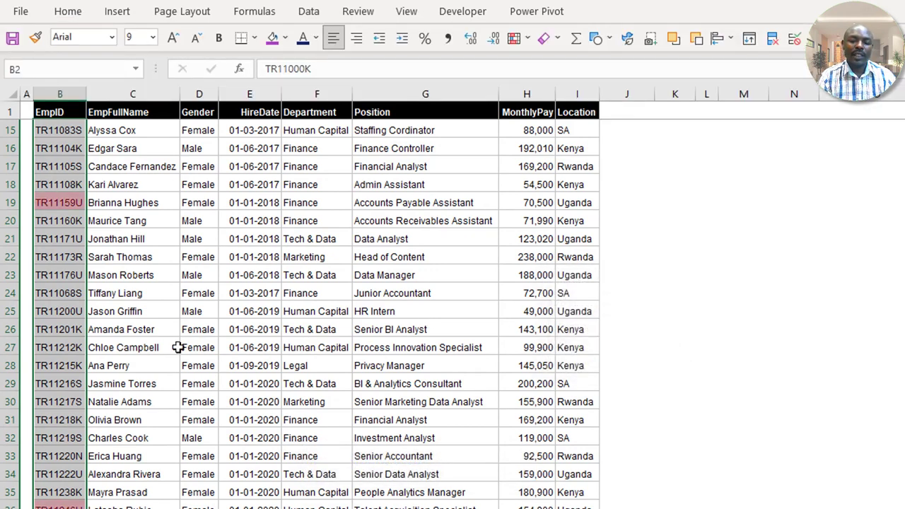
Go through the EmpID column from its header down to B19, checking highlighted cells B4, B12 and B19 and comparing B4 with B19
{"action": "left_click", "coordinate": [46, 305]}
{"action": "key", "text": "ctrl+Up"}
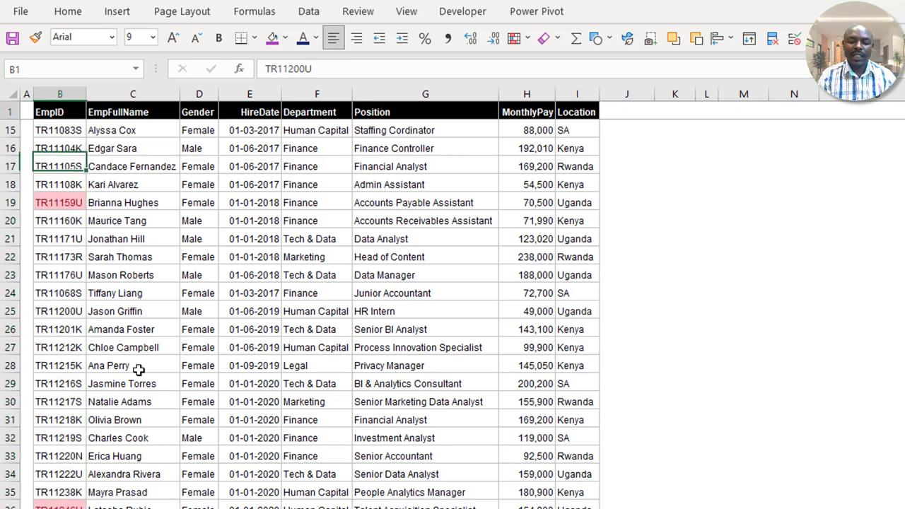
{"action": "key", "text": "Down"}
{"action": "key", "text": "Down"}
{"action": "key", "text": "Down"}
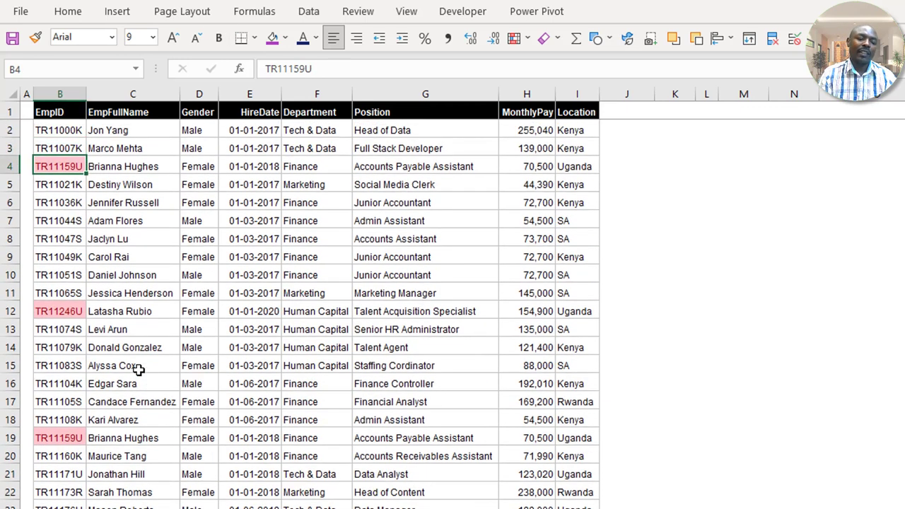
{"action": "key", "text": "Down"}
{"action": "key", "text": "Down"}
{"action": "key", "text": "Down"}
{"action": "key", "text": "Down"}
{"action": "key", "text": "Down"}
{"action": "key", "text": "Down"}
{"action": "key", "text": "Down"}
{"action": "key", "text": "Down"}
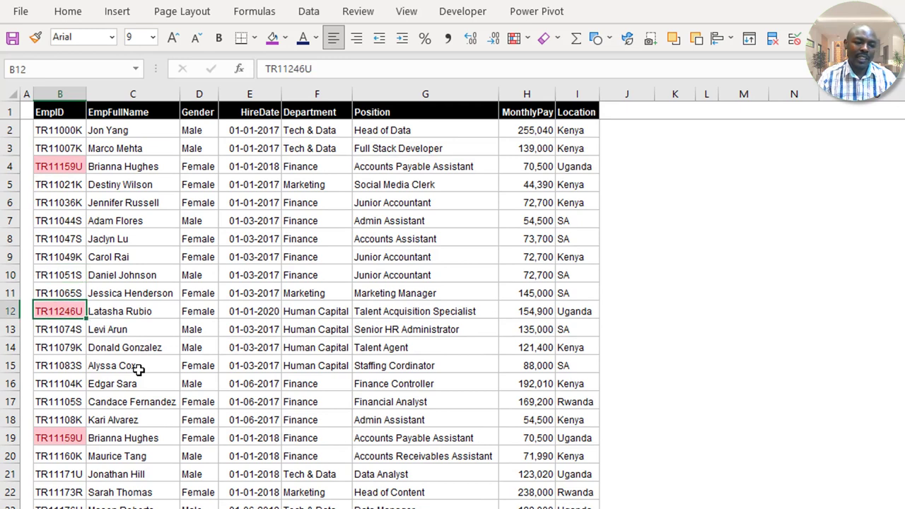
{"action": "key", "text": "Down"}
{"action": "key", "text": "Down"}
{"action": "key", "text": "Down"}
{"action": "key", "text": "Down"}
{"action": "key", "text": "Down"}
{"action": "key", "text": "Down"}
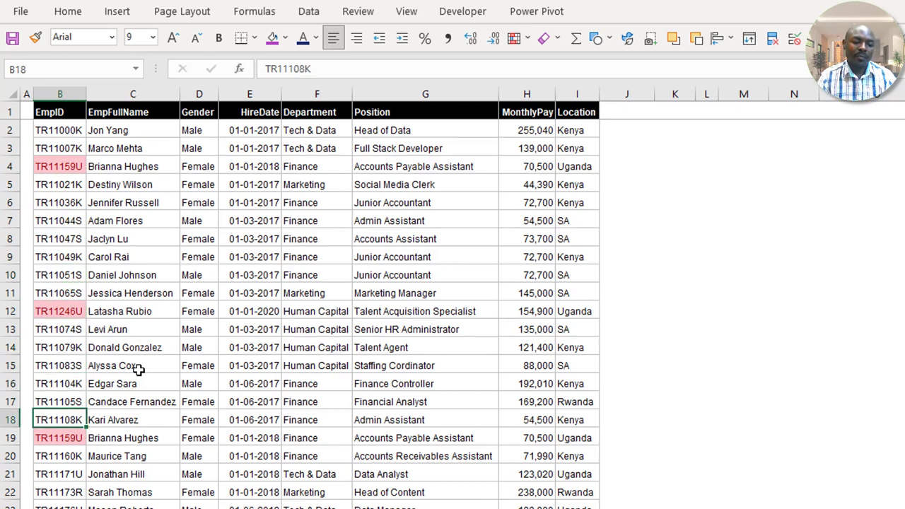
{"action": "key", "text": "Down"}
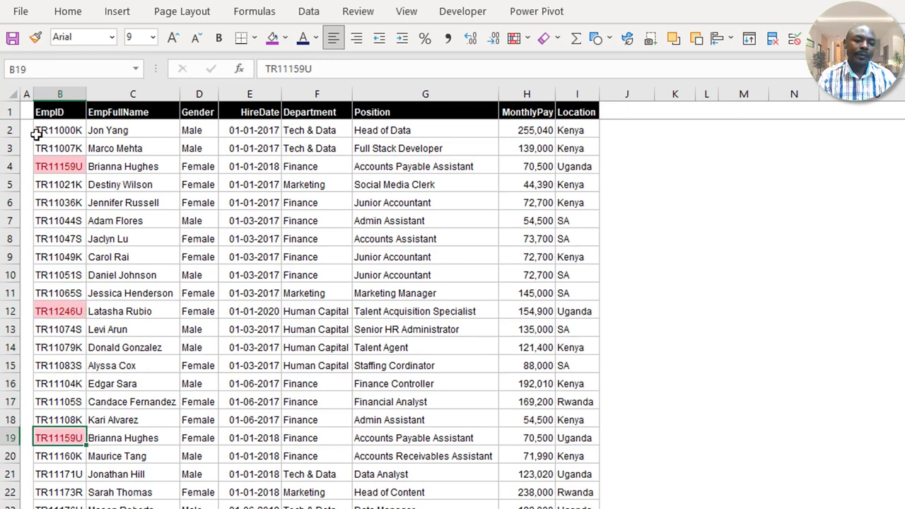
{"action": "left_click", "coordinate": [62, 161]}
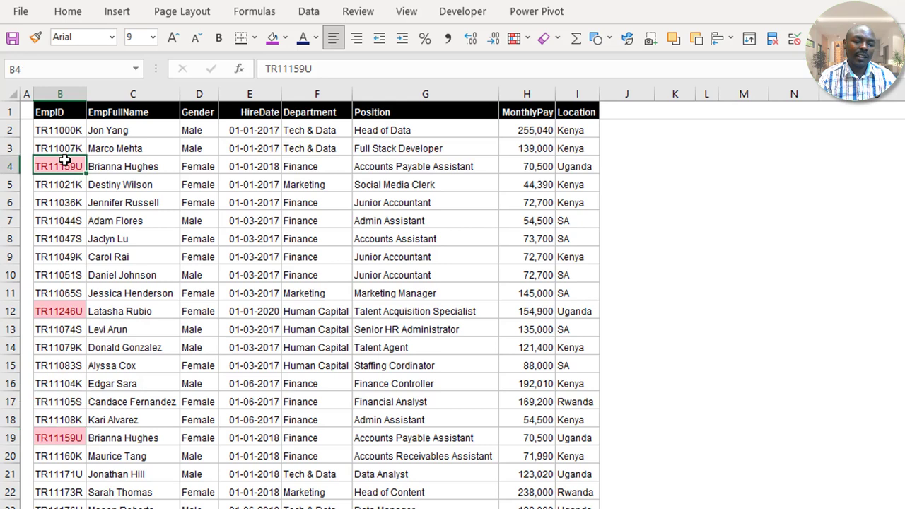
{"action": "left_click", "coordinate": [60, 432]}
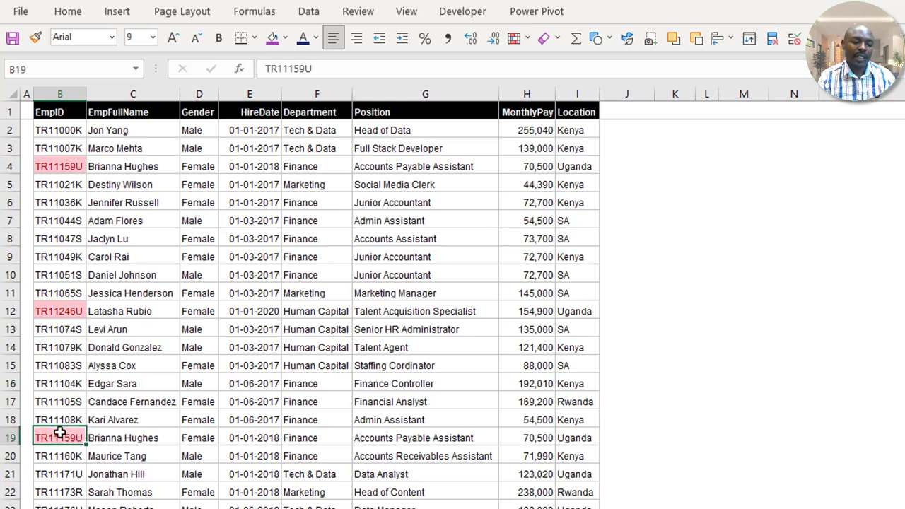
Go down the EmpID column from highlighted cell B12 and check the rows below it for the matching duplicate
{"action": "left_click", "coordinate": [73, 309]}
{"action": "key", "text": "Down"}
{"action": "key", "text": "Down"}
{"action": "key", "text": "Down"}
{"action": "key", "text": "Down"}
{"action": "key", "text": "Down"}
{"action": "key", "text": "Down"}
{"action": "key", "text": "Down"}
{"action": "key", "text": "Down"}
{"action": "key", "text": "Down"}
{"action": "key", "text": "Down"}
{"action": "key", "text": "Down"}
{"action": "key", "text": "Down"}
{"action": "key", "text": "Down"}
{"action": "key", "text": "Down"}
{"action": "key", "text": "Down"}
{"action": "key", "text": "Down"}
{"action": "key", "text": "Down"}
{"action": "key", "text": "Down"}
{"action": "key", "text": "Down"}
{"action": "key", "text": "Down"}
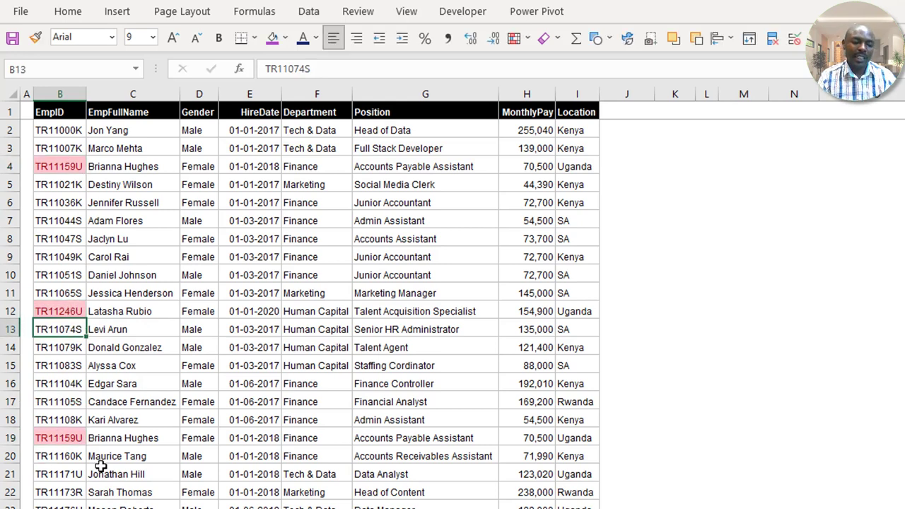
{"action": "scroll", "coordinate": [97, 465], "scroll_direction": "up", "scroll_amount": 6}
Review the highlighted EmpID in B4 and the full name beside it in C4, along with the EmpID column from its header
{"action": "left_click", "coordinate": [71, 202]}
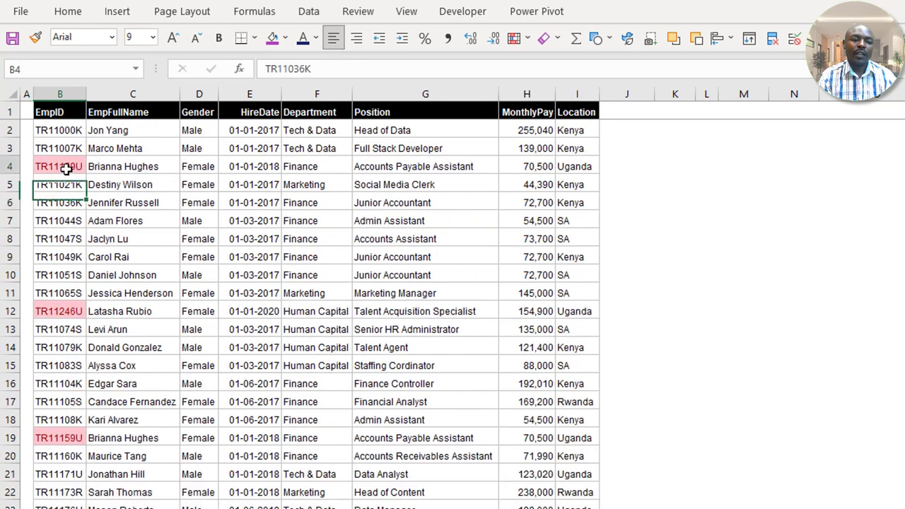
{"action": "left_click", "coordinate": [62, 170]}
{"action": "left_click", "coordinate": [138, 172]}
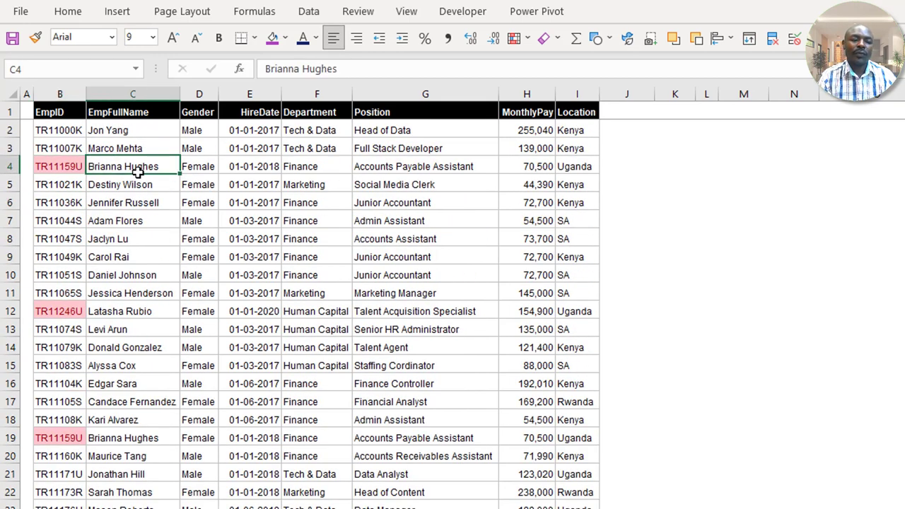
{"action": "left_click", "coordinate": [55, 128]}
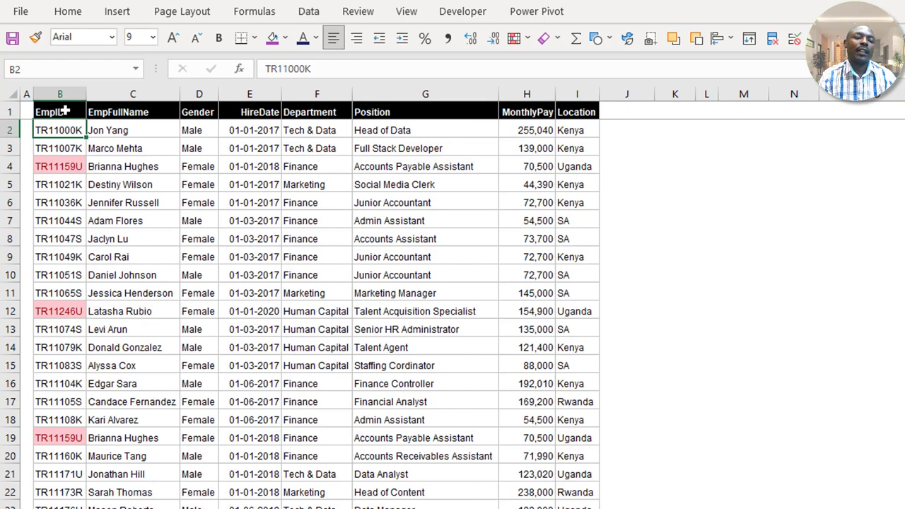
{"action": "left_click_drag", "start_coordinate": [65, 112], "coordinate": [60, 311]}
{"action": "left_click", "coordinate": [248, 238]}
{"action": "left_click", "coordinate": [141, 160]}
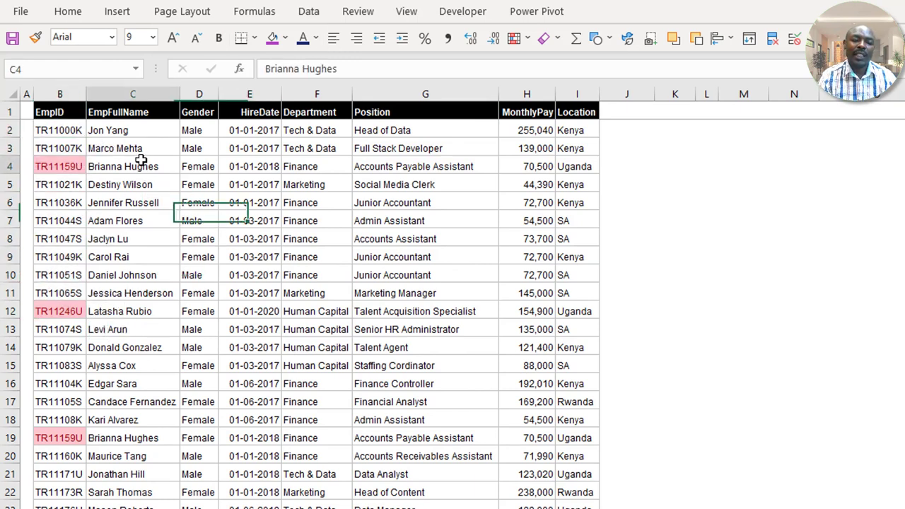
Add a helper column header "Dummy" in J1, next to the Location column
{"action": "left_click", "coordinate": [612, 130]}
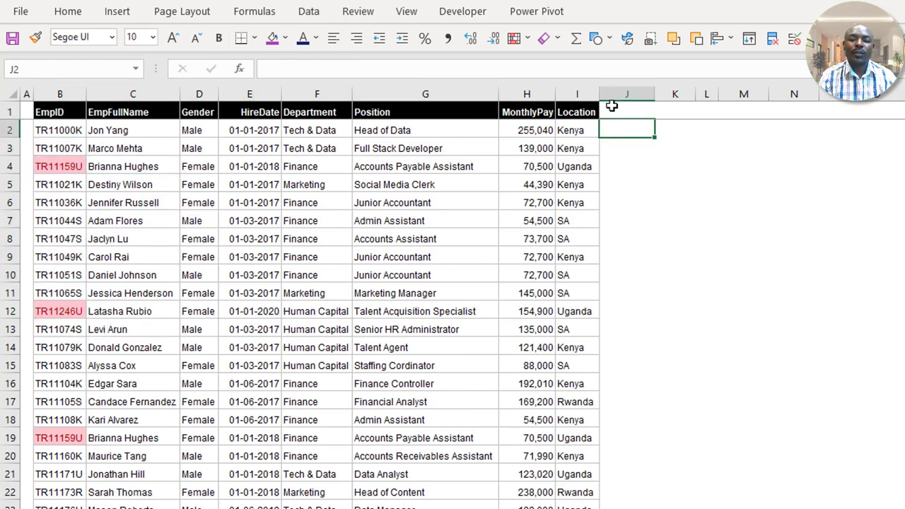
{"action": "left_click", "coordinate": [612, 106]}
{"action": "type", "text": "Dummy"}
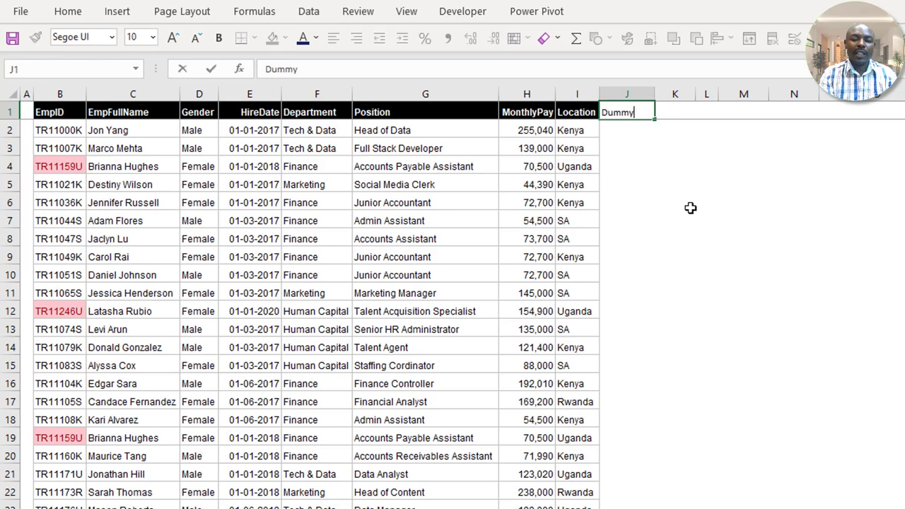
{"action": "key", "text": "Return"}
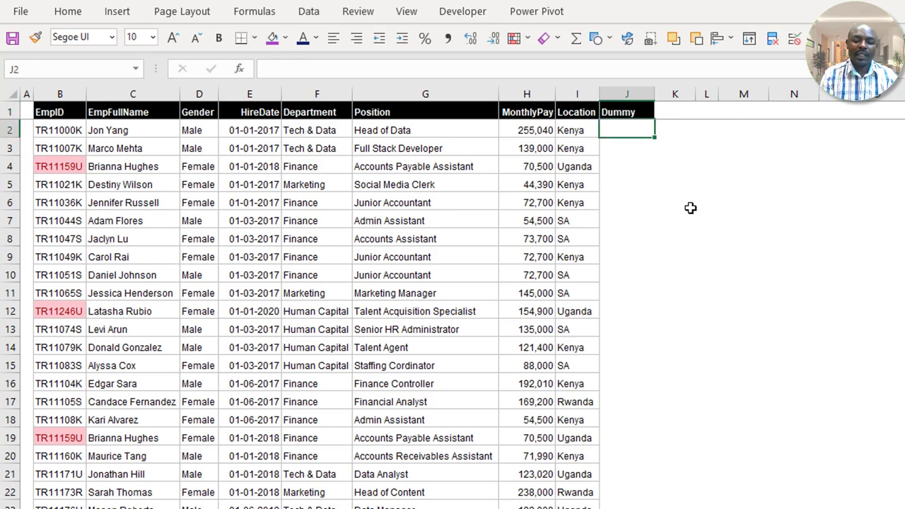
Enter =TEXTJOIN(";",TRUE,B2:I2) in J2 and copy it down the Dummy column for all employee rows
{"action": "type", "text": "=tex"}
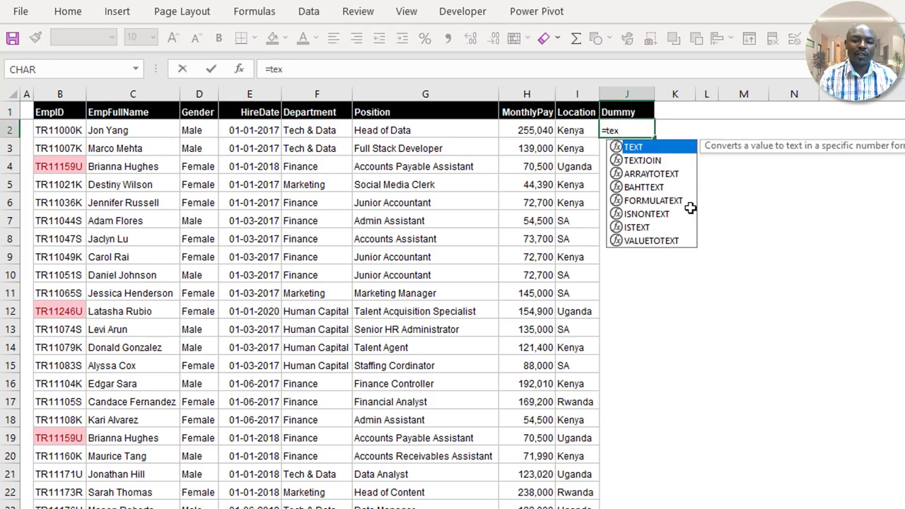
{"action": "key", "text": "Down"}
{"action": "key", "text": "Tab"}
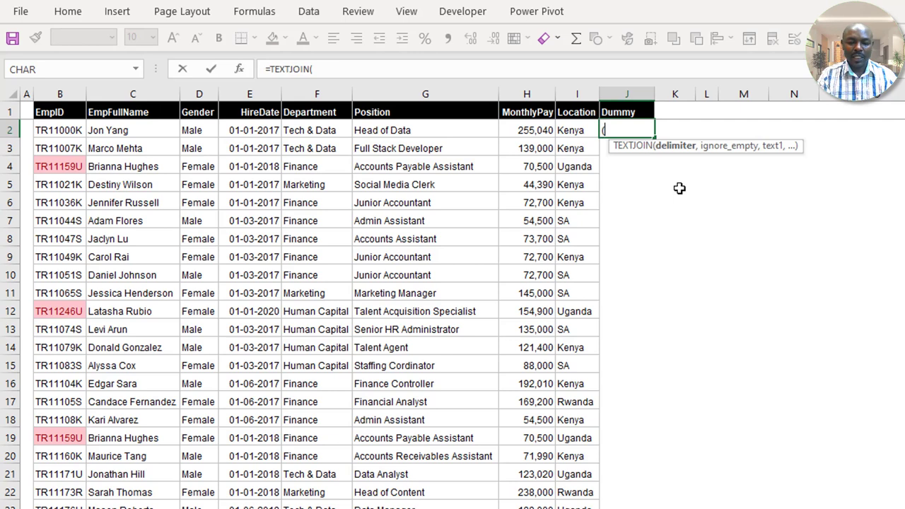
{"action": "type", "text": "\""}
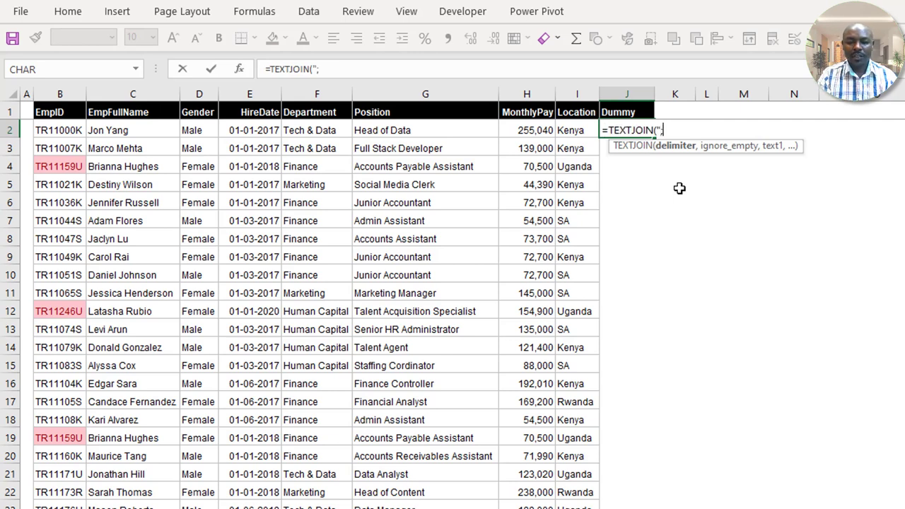
{"action": "type", "text": ";\""}
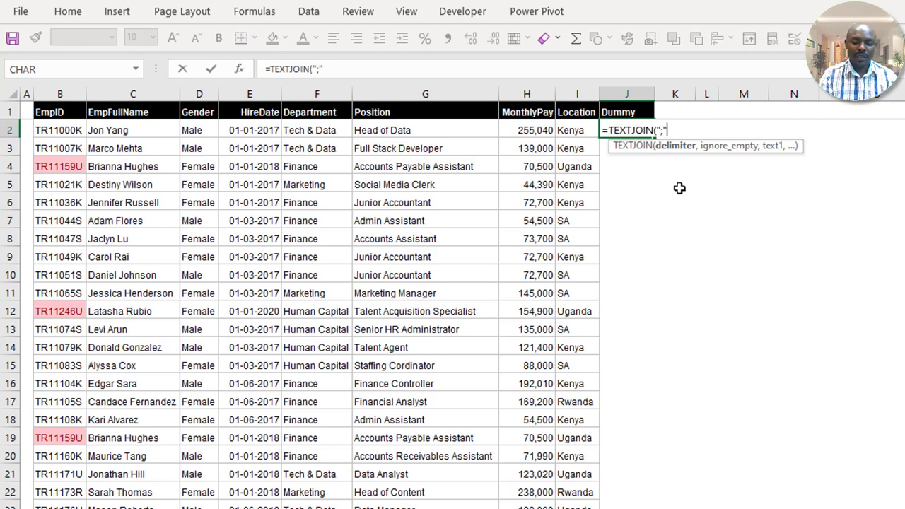
{"action": "type", "text": ","}
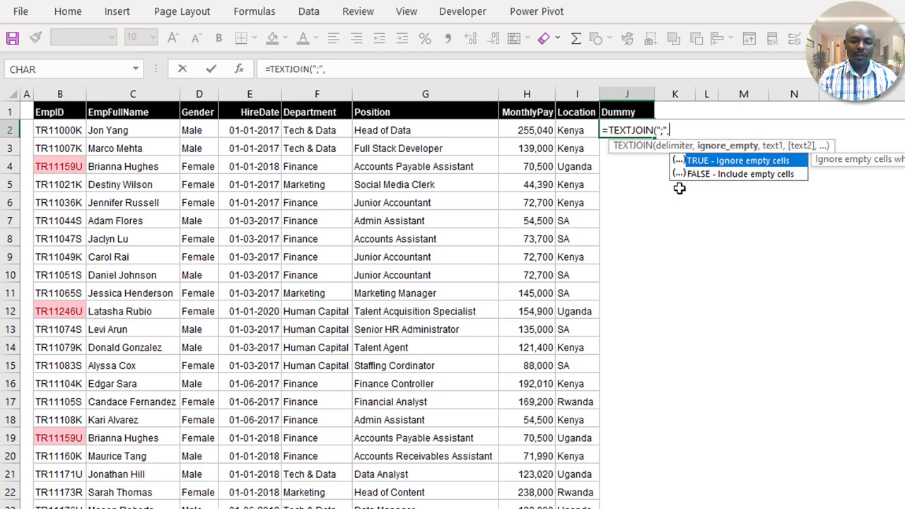
{"action": "double_click", "coordinate": [717, 161]}
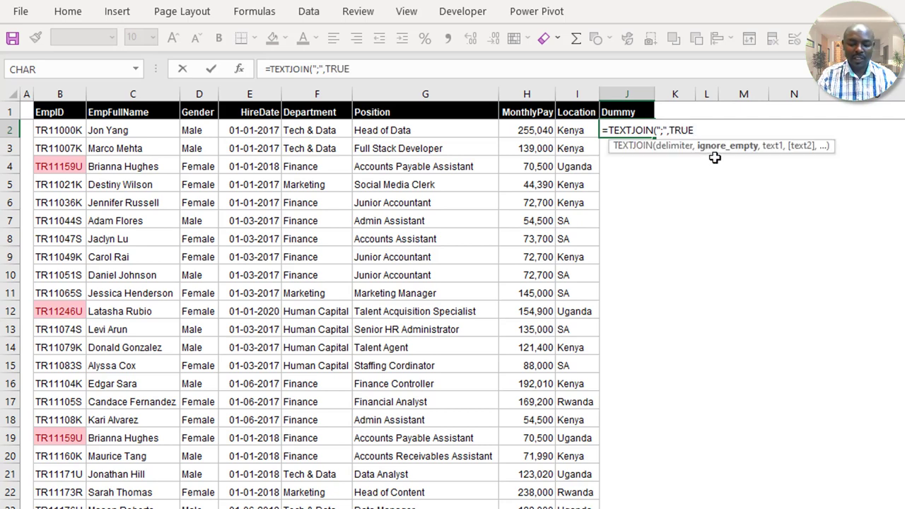
{"action": "type", "text": ","}
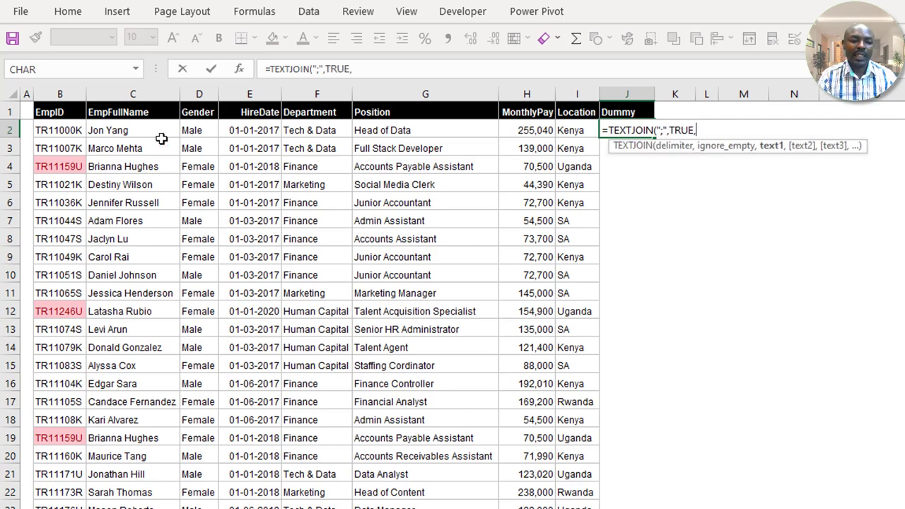
{"action": "left_click_drag", "start_coordinate": [67, 130], "coordinate": [574, 130]}
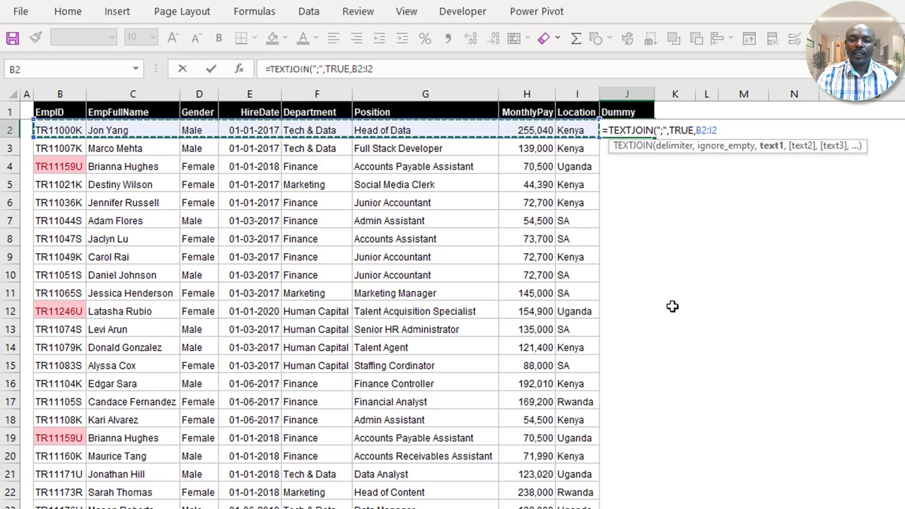
{"action": "type", "text": ")"}
{"action": "key", "text": "Return"}
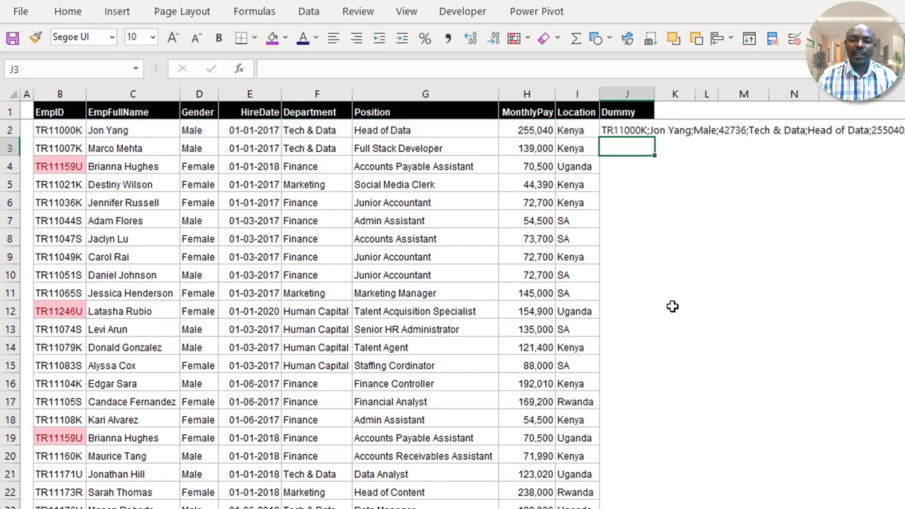
{"action": "left_click", "coordinate": [619, 133]}
{"action": "double_click", "coordinate": [656, 137]}
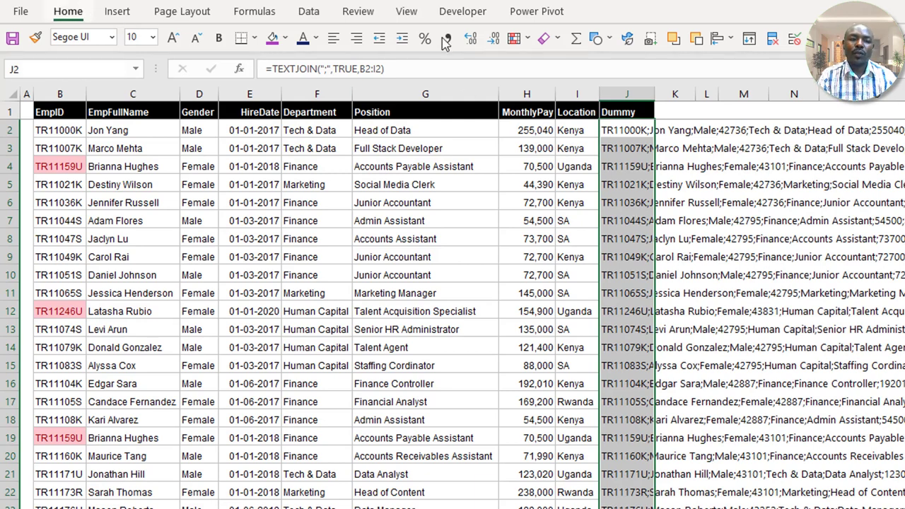
Highlight duplicate values in the Dummy column from J2 down with Light Red Fill with Dark Red Text conditional formatting
{"action": "left_click", "coordinate": [637, 51]}
{"action": "mouse_move", "coordinate": [668, 105]}
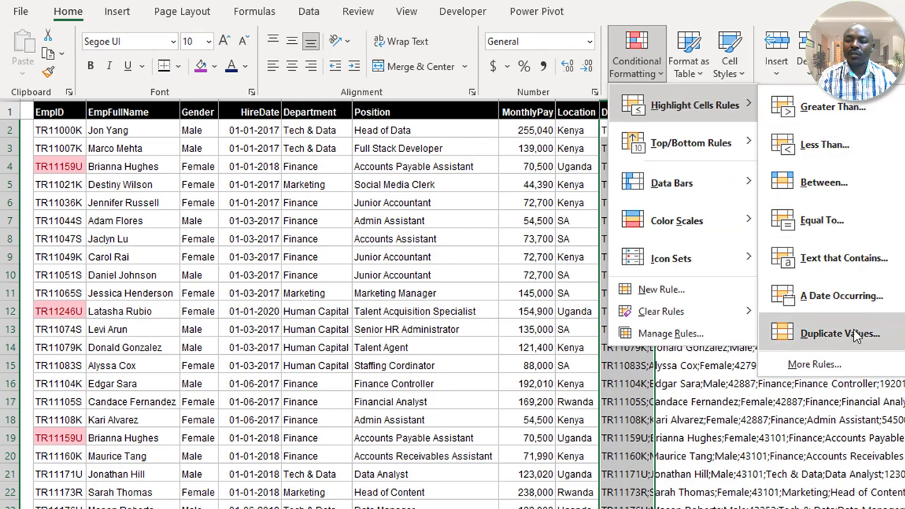
{"action": "left_click", "coordinate": [852, 334]}
{"action": "left_click", "coordinate": [744, 358]}
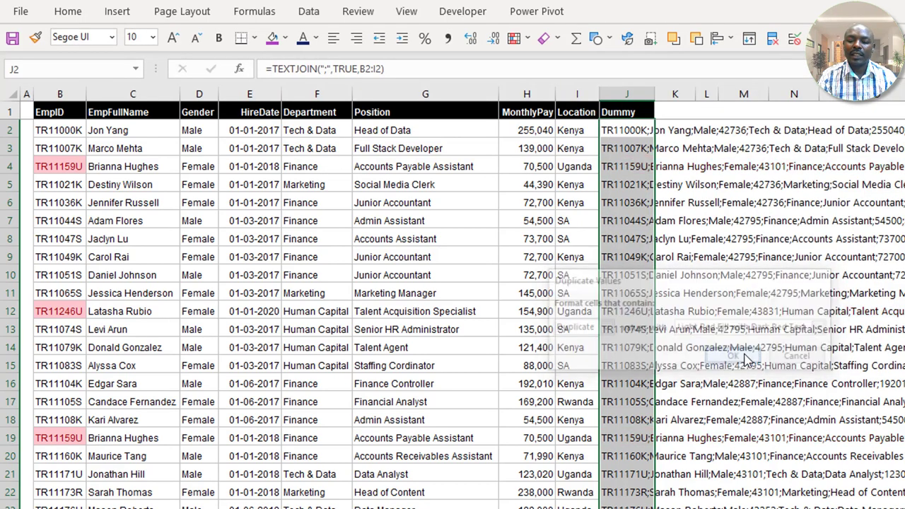
Fit column J's width to its joined text and check the highlighted Dummy entry in J4
{"action": "left_click", "coordinate": [629, 242]}
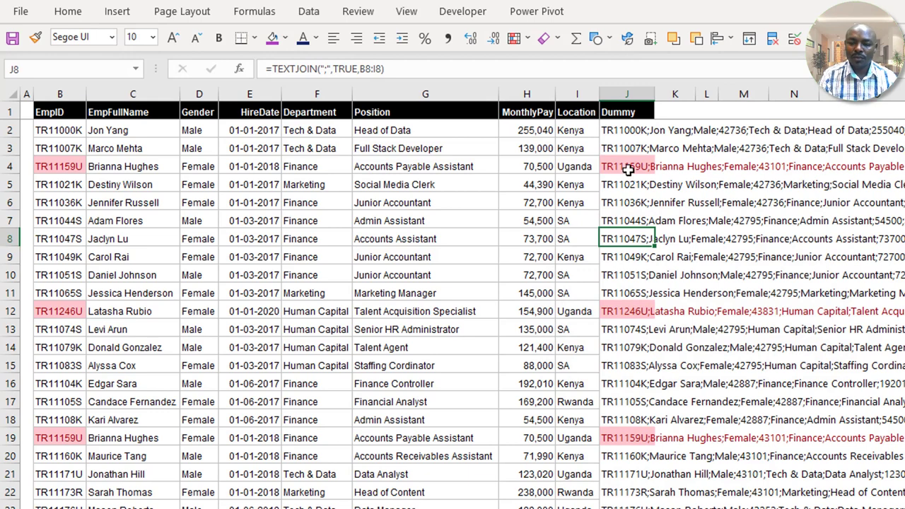
{"action": "left_click", "coordinate": [628, 168]}
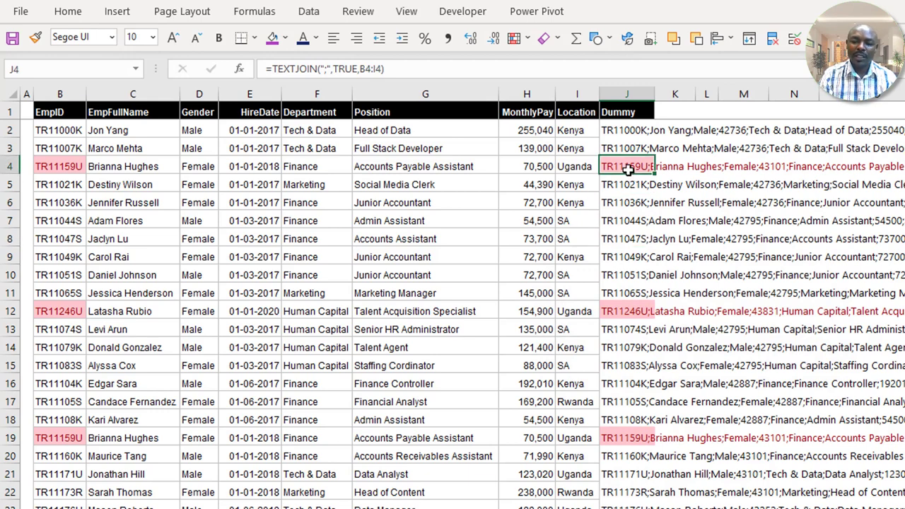
{"action": "double_click", "coordinate": [654, 95]}
{"action": "left_click", "coordinate": [691, 226]}
{"action": "left_click", "coordinate": [668, 170]}
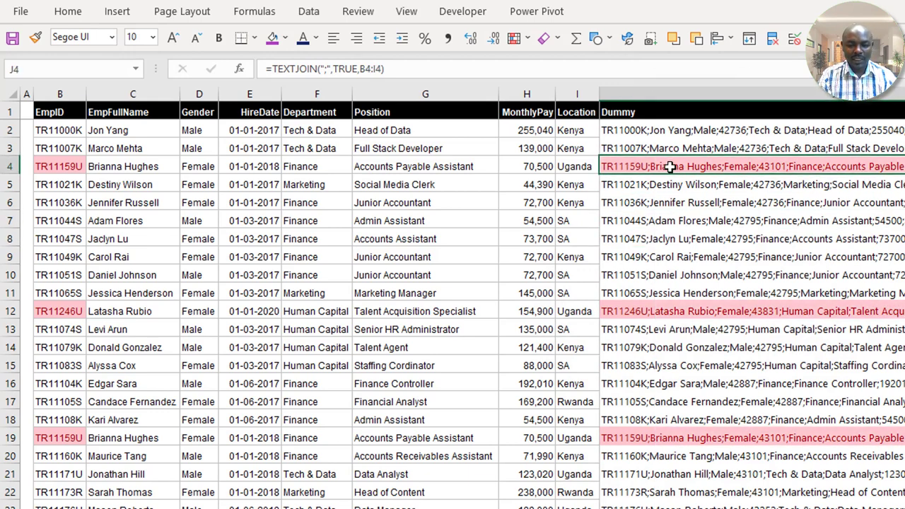
{"action": "left_click", "coordinate": [666, 218]}
{"action": "left_click", "coordinate": [670, 167]}
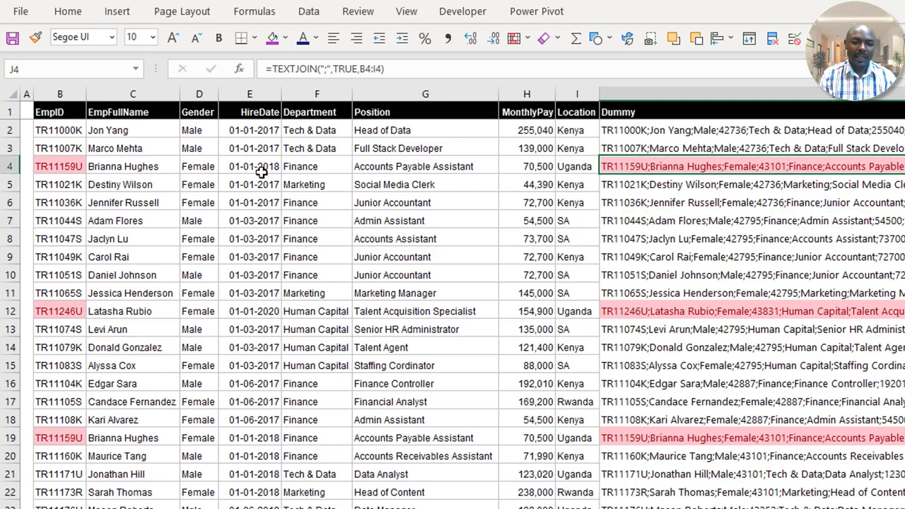
Change the monthly pay in H4 to 77500 to test the duplicate highlighting in row 4
{"action": "left_click", "coordinate": [195, 170]}
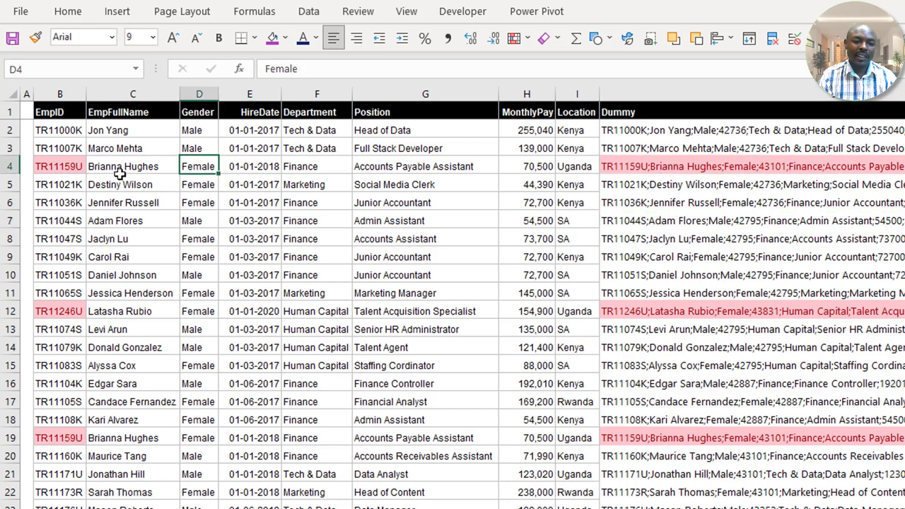
{"action": "left_click", "coordinate": [514, 167]}
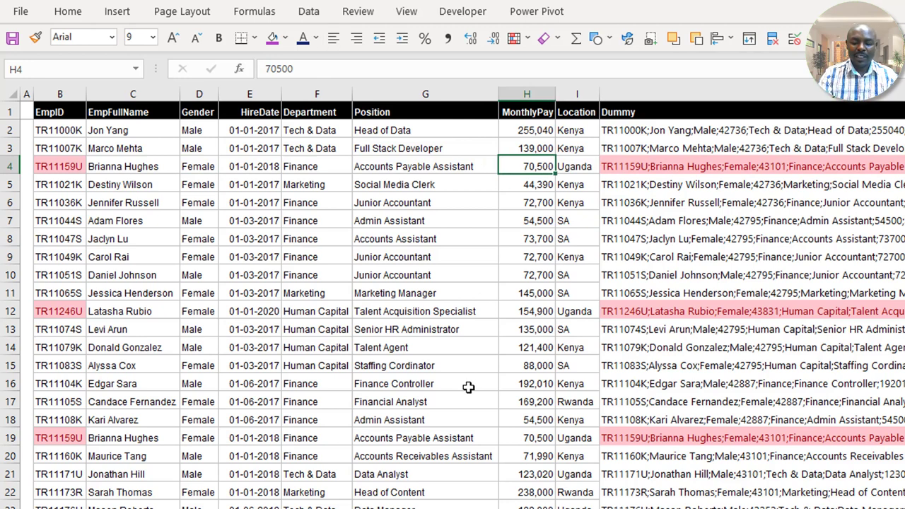
{"action": "type", "text": "77"}
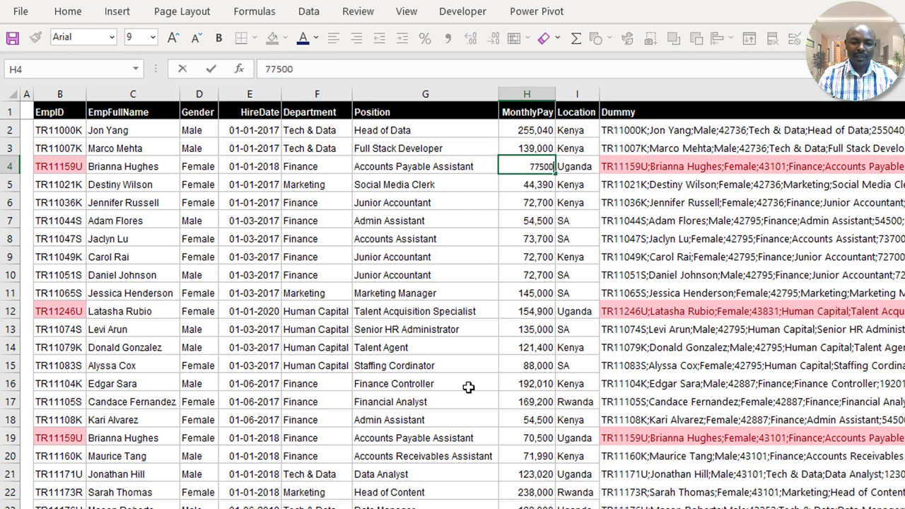
{"action": "key", "text": "Return"}
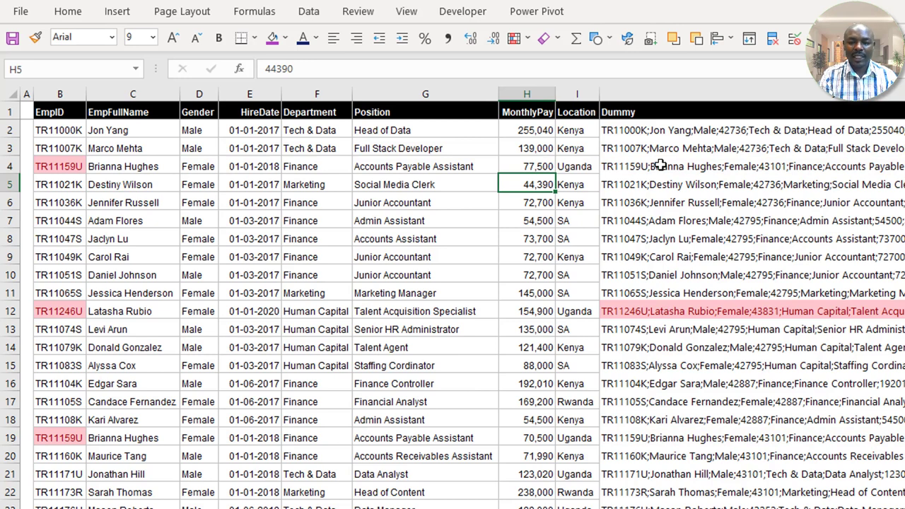
Compare the duplicate highlighting of EmpID cells B4 to B19 with that of the joined records in the Dummy column
{"action": "left_click", "coordinate": [606, 170]}
{"action": "left_click", "coordinate": [60, 166]}
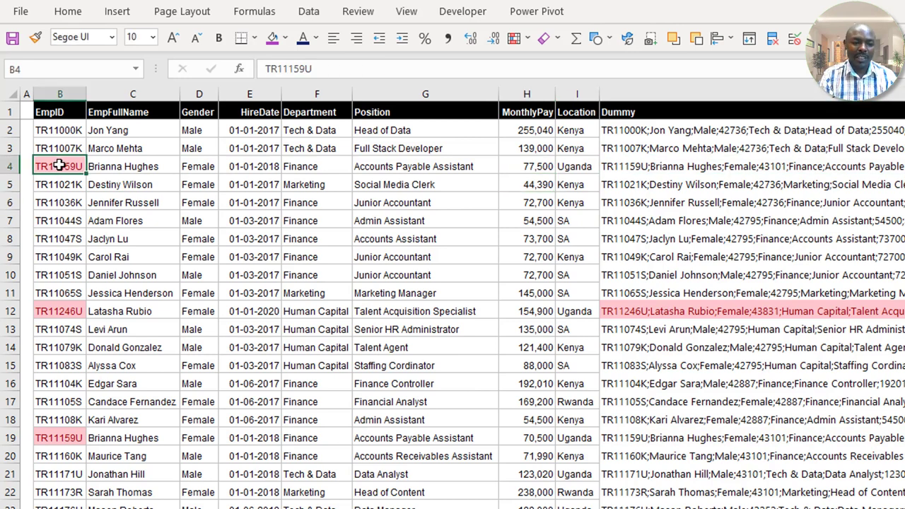
{"action": "left_click_drag", "start_coordinate": [59, 166], "coordinate": [48, 438]}
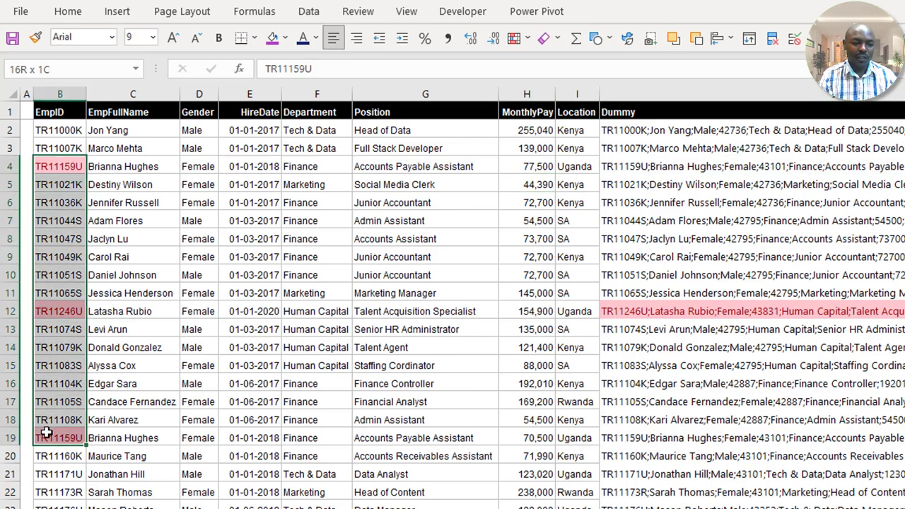
{"action": "left_click", "coordinate": [53, 166]}
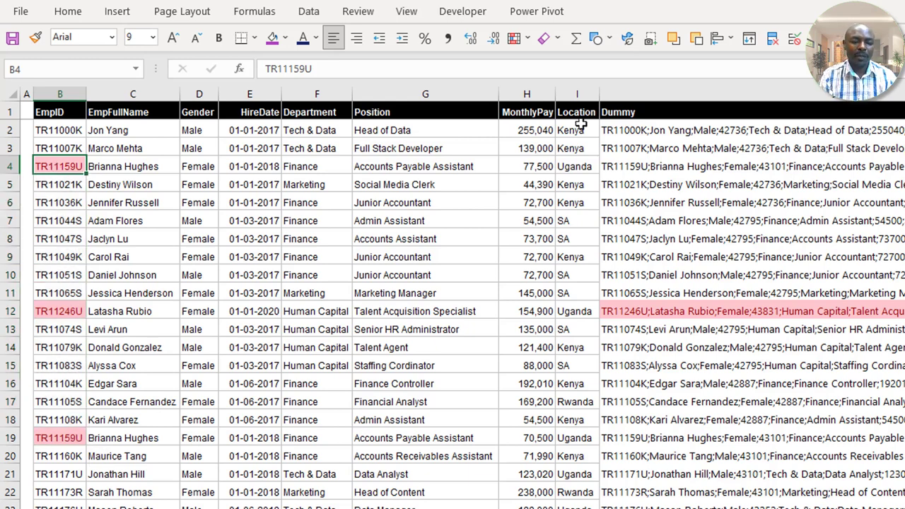
{"action": "left_click_drag", "start_coordinate": [707, 126], "coordinate": [688, 399]}
{"action": "left_click", "coordinate": [689, 240]}
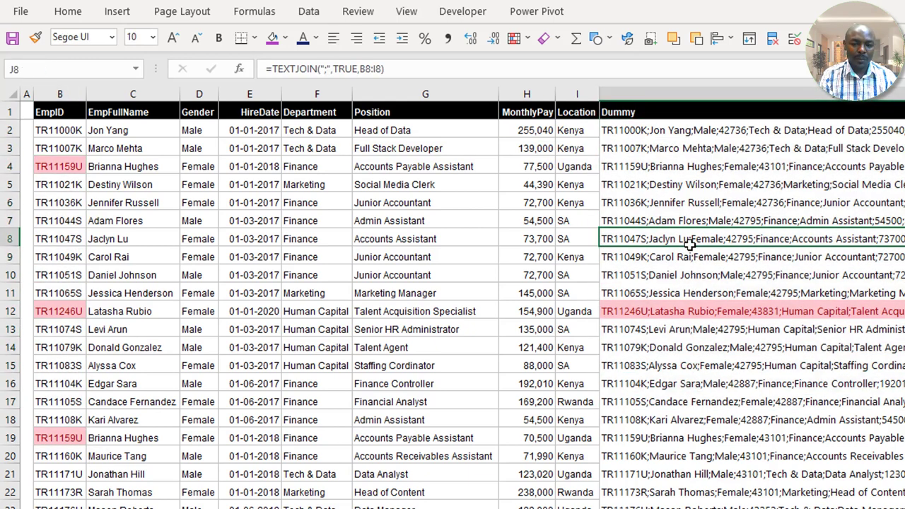
{"action": "left_click", "coordinate": [324, 198]}
{"action": "left_click", "coordinate": [404, 247]}
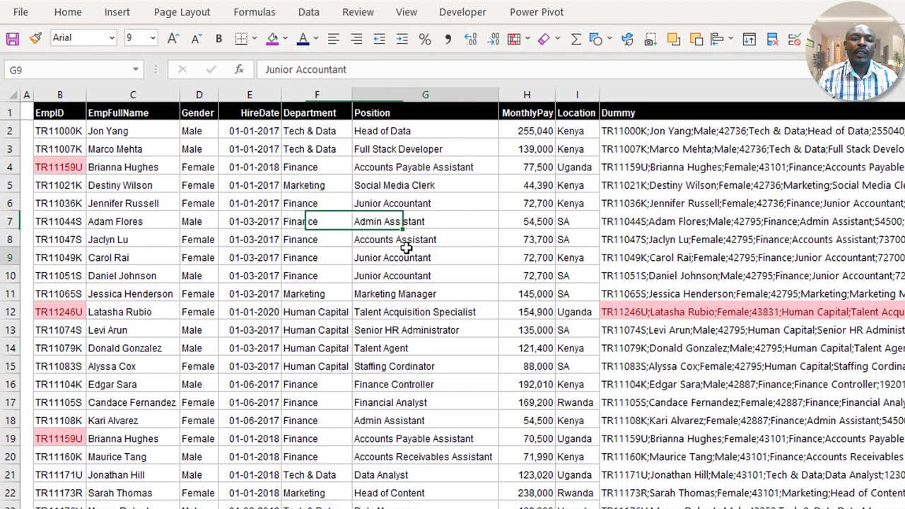
{"action": "left_click", "coordinate": [207, 236]}
{"action": "left_click", "coordinate": [169, 204]}
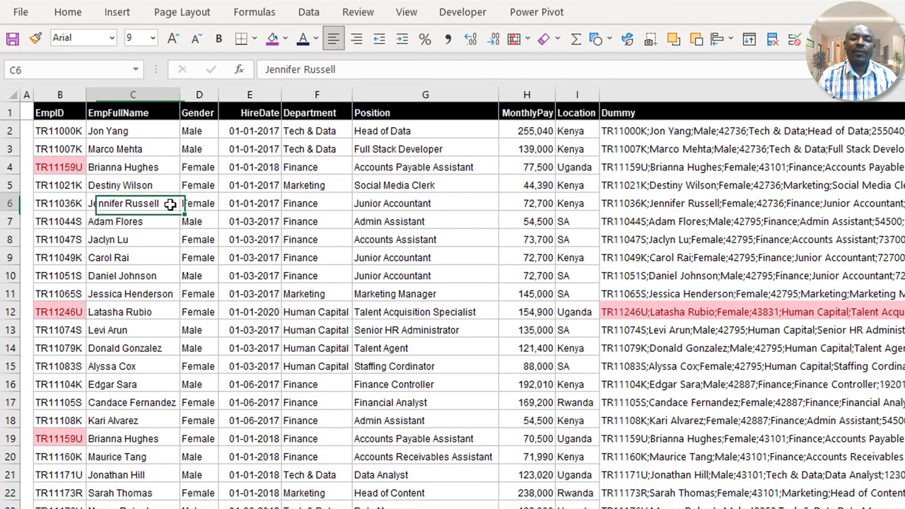
{"action": "left_click", "coordinate": [331, 206]}
{"action": "left_click", "coordinate": [156, 220]}
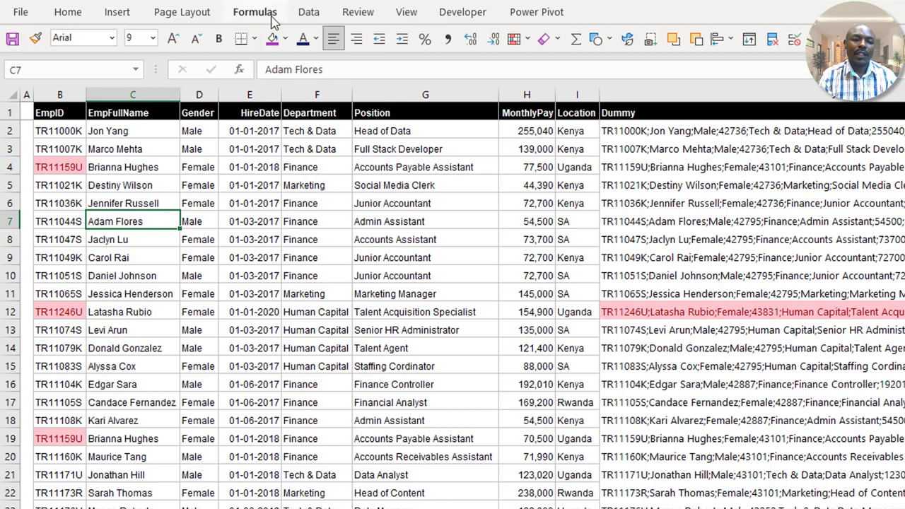
Remove duplicate rows from the employee table, comparing all columns and treating the first row as headers
{"action": "left_click", "coordinate": [308, 12]}
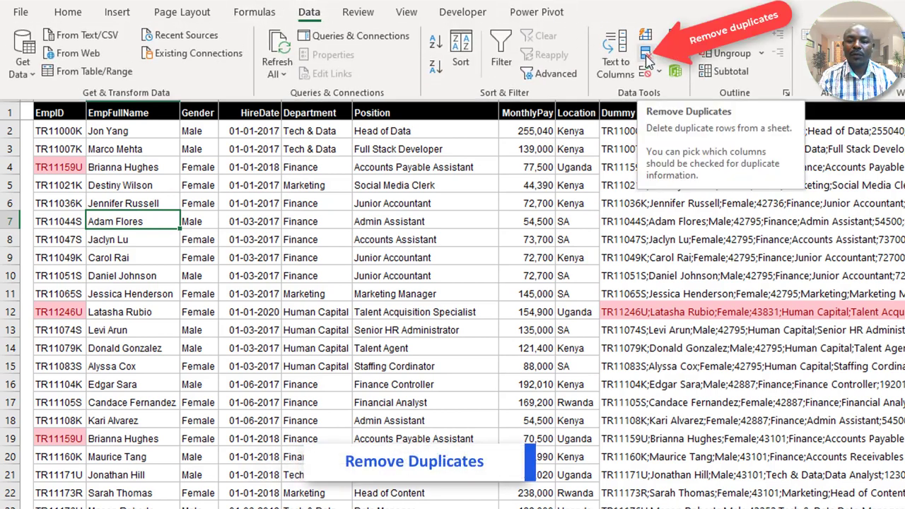
{"action": "left_click", "coordinate": [645, 60]}
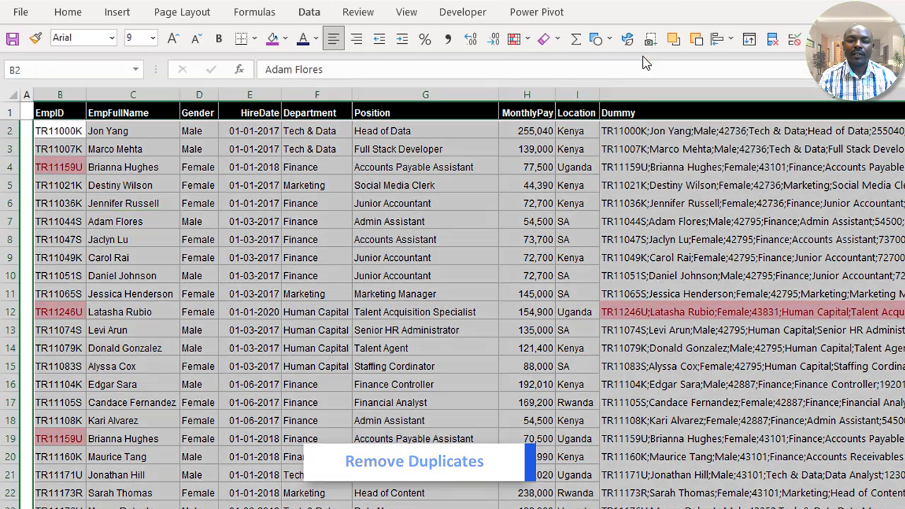
{"action": "left_click_drag", "start_coordinate": [610, 238], "coordinate": [249, 201]}
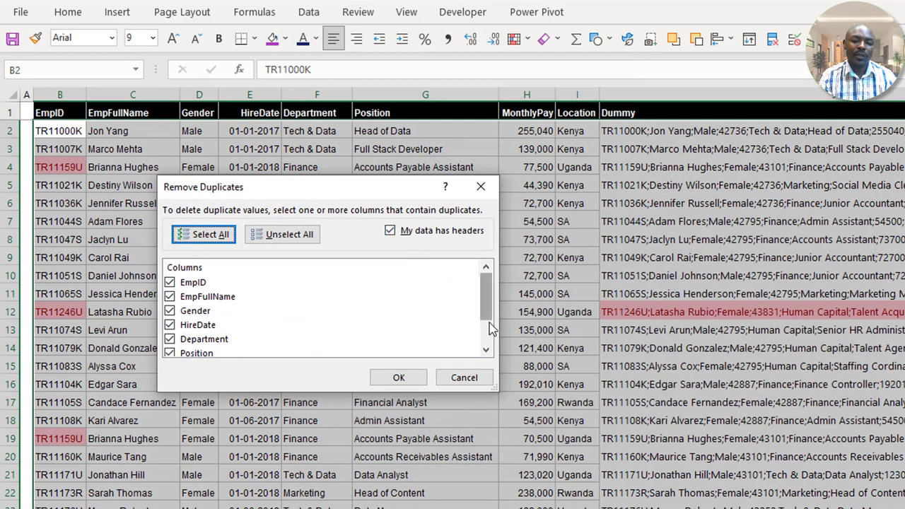
{"action": "mouse_move", "coordinate": [486, 304]}
{"action": "left_mouse_down"}
{"action": "mouse_move", "coordinate": [487, 326]}
{"action": "mouse_move", "coordinate": [485, 295]}
{"action": "left_mouse_up"}
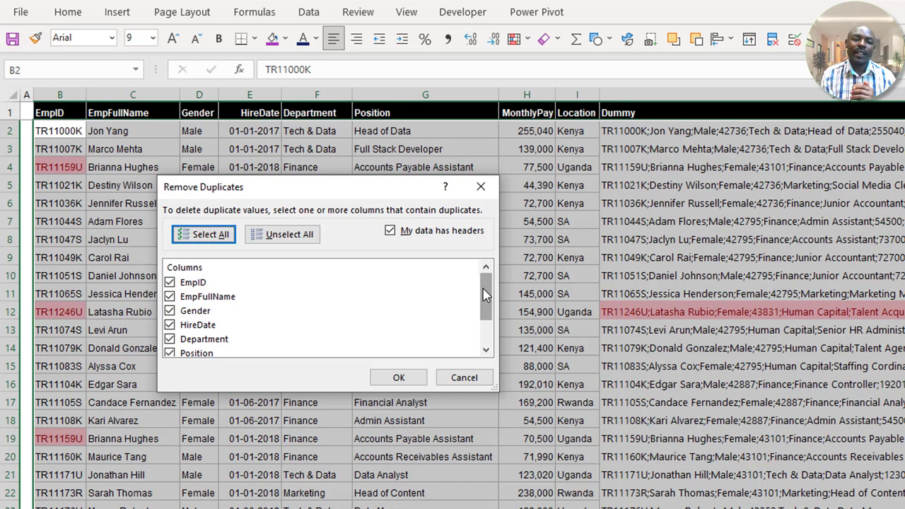
{"action": "left_click", "coordinate": [399, 377]}
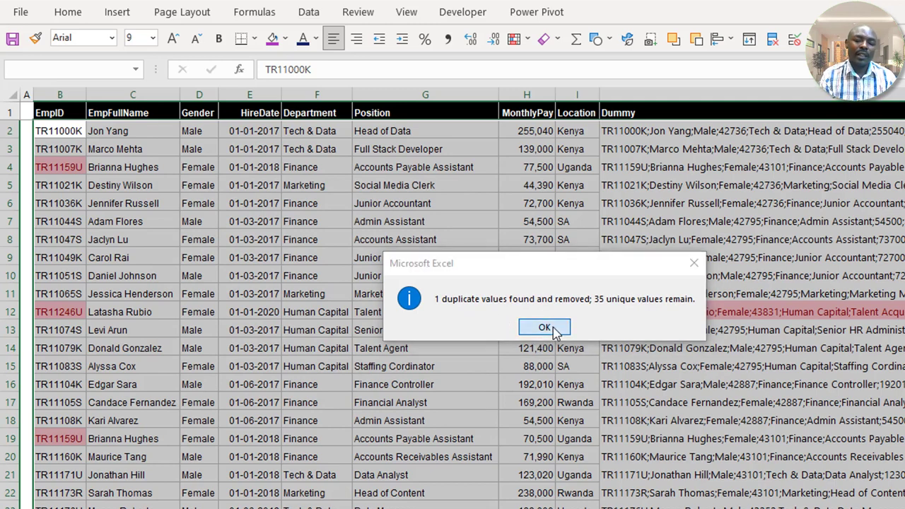
{"action": "left_click", "coordinate": [544, 327]}
Check the remaining records in row 12, the highlighted EmpIDs in B4 and B19, and the Dummy column
{"action": "left_click", "coordinate": [133, 221]}
{"action": "left_click_drag", "start_coordinate": [57, 311], "coordinate": [303, 317]}
{"action": "left_click", "coordinate": [69, 329]}
{"action": "left_click", "coordinate": [68, 329]}
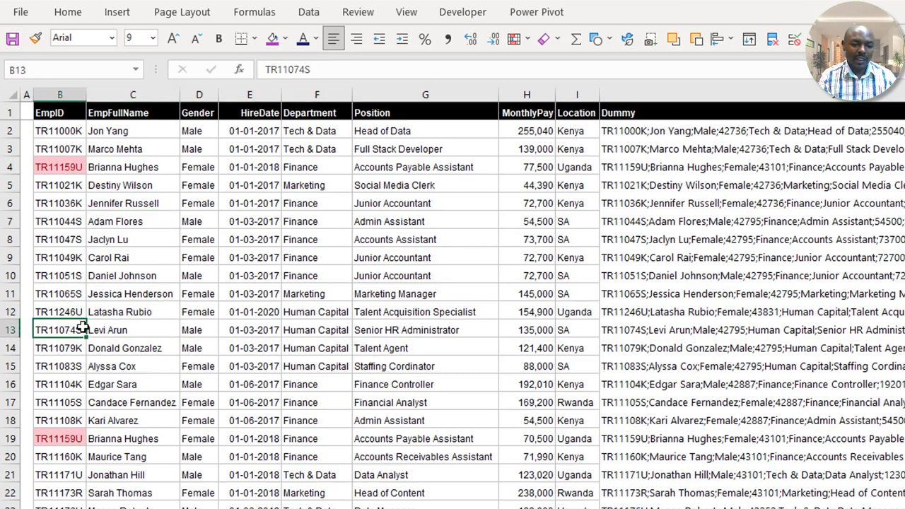
{"action": "left_click_drag", "start_coordinate": [64, 313], "coordinate": [590, 318]}
{"action": "left_click", "coordinate": [76, 170]}
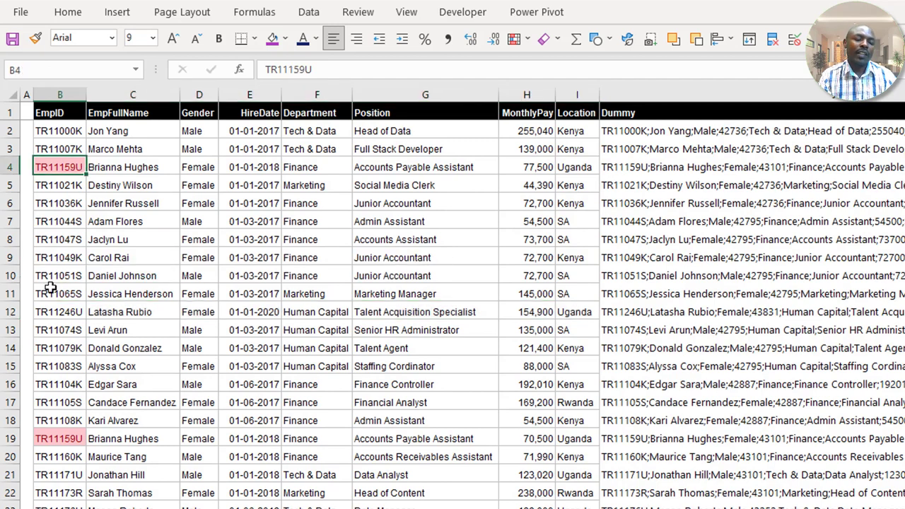
{"action": "left_click", "coordinate": [59, 438]}
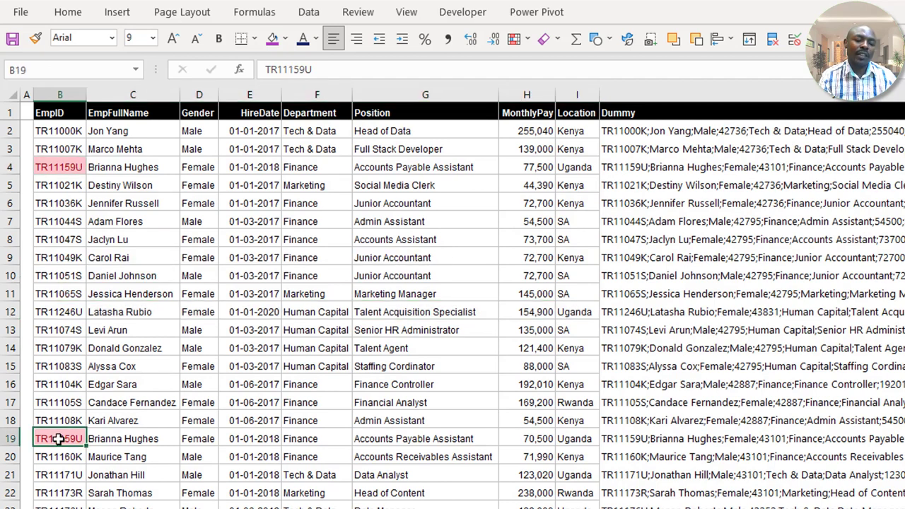
{"action": "left_click", "coordinate": [63, 170]}
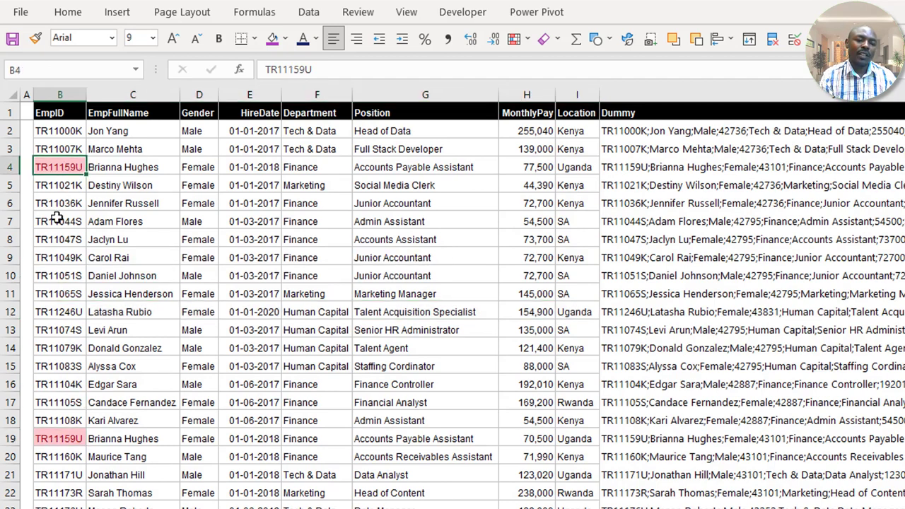
{"action": "left_click", "coordinate": [75, 94]}
{"action": "left_click", "coordinate": [783, 200]}
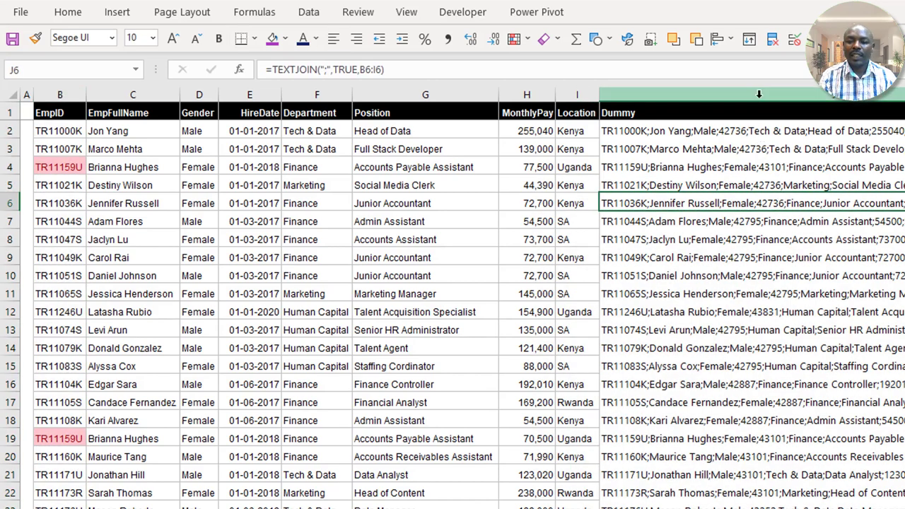
{"action": "left_click", "coordinate": [759, 94]}
{"action": "scroll", "coordinate": [453, 314], "scroll_direction": "down", "scroll_amount": 4}
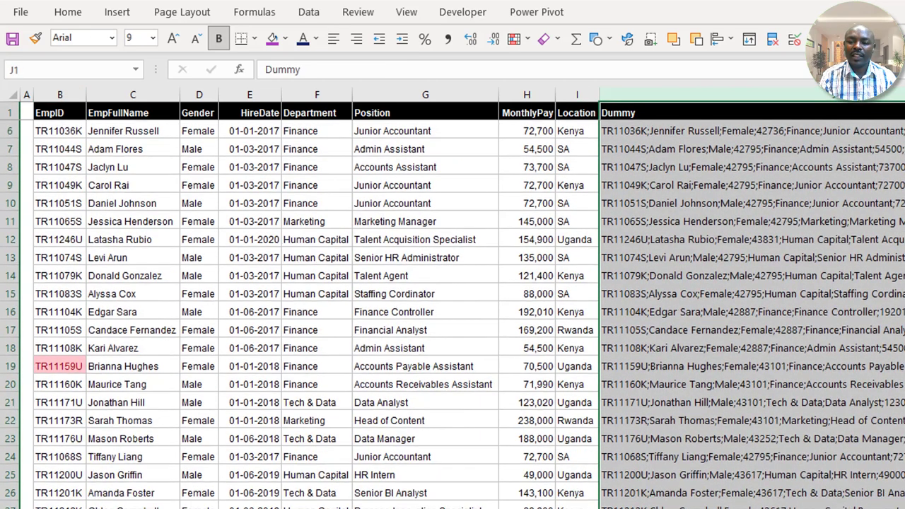
{"action": "scroll", "coordinate": [453, 314], "scroll_direction": "up", "scroll_amount": 4}
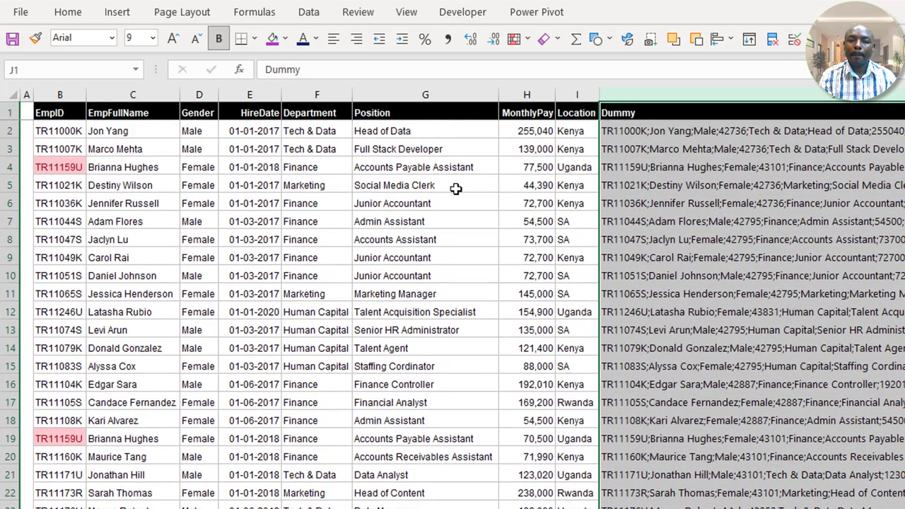
{"action": "left_click", "coordinate": [456, 189]}
{"action": "key", "text": "Up"}
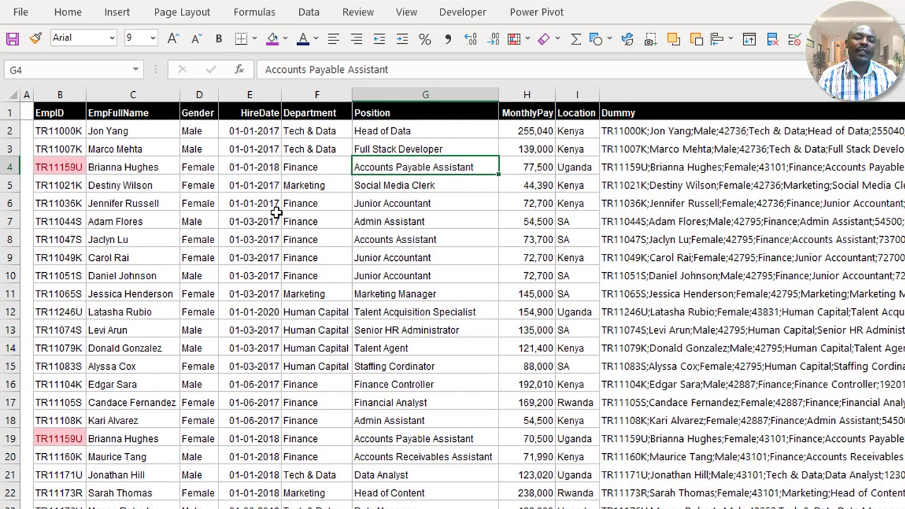
{"action": "left_click", "coordinate": [500, 237]}
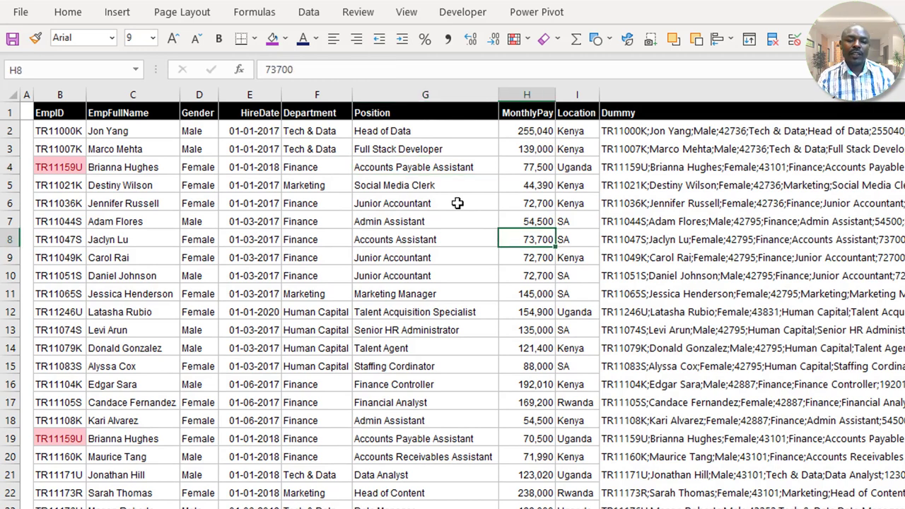
{"action": "left_click", "coordinate": [457, 203]}
{"action": "left_click", "coordinate": [450, 148]}
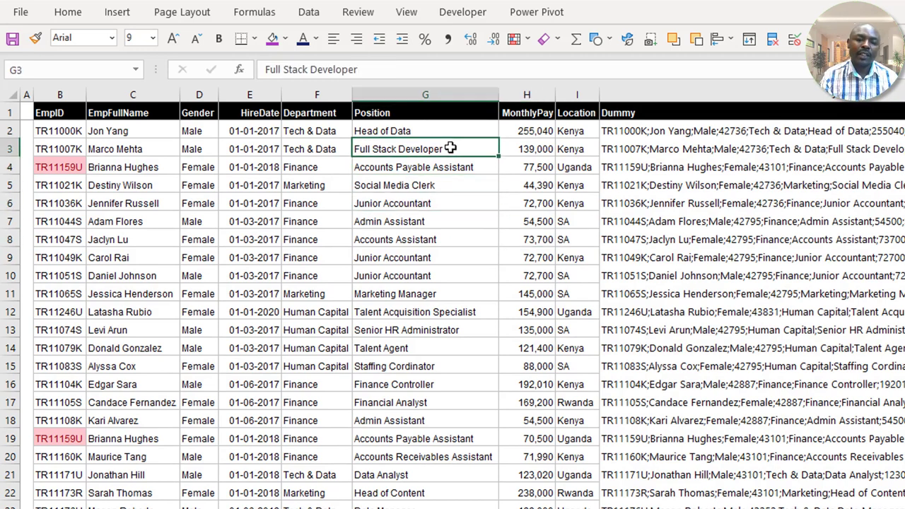
{"action": "left_click", "coordinate": [439, 225]}
{"action": "left_click", "coordinate": [463, 151]}
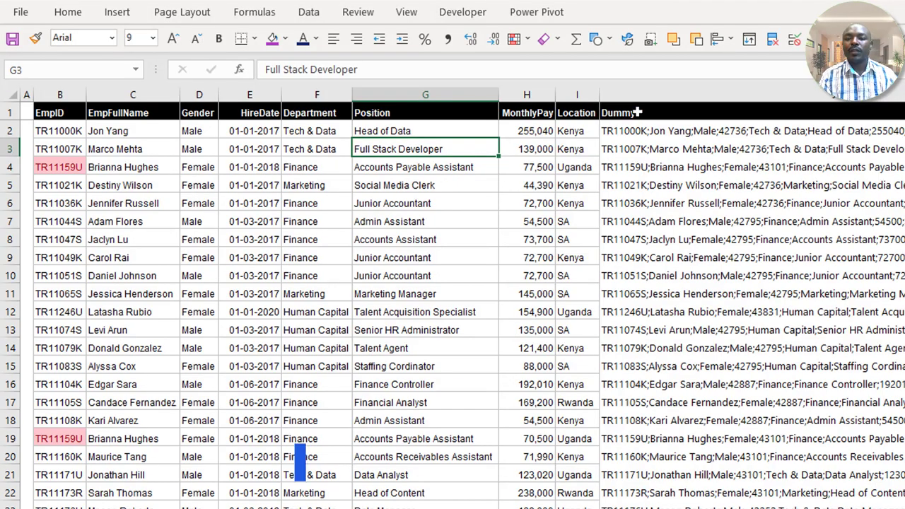
Enter a UNIQUE formula in O4 that lists the distinct departments from the Department column, from F2 down to its last entry
{"action": "left_click", "coordinate": [245, 165]}
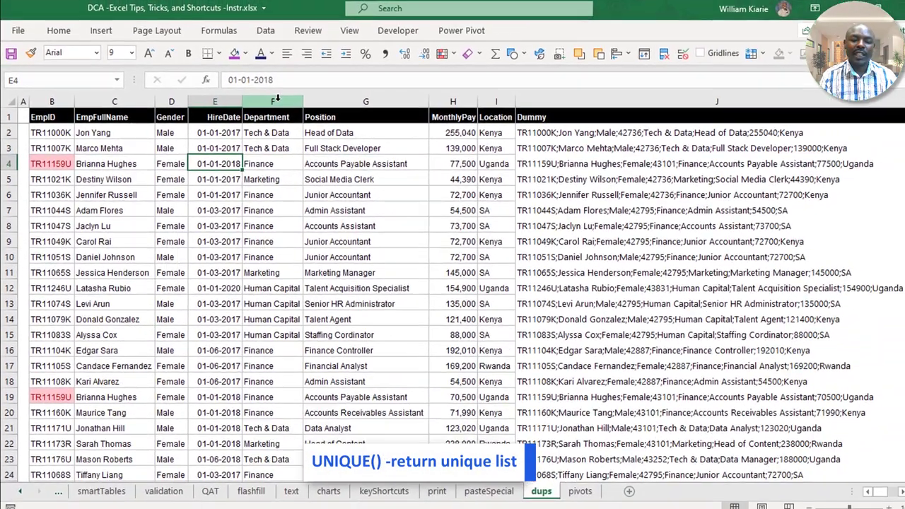
{"action": "left_click", "coordinate": [318, 97]}
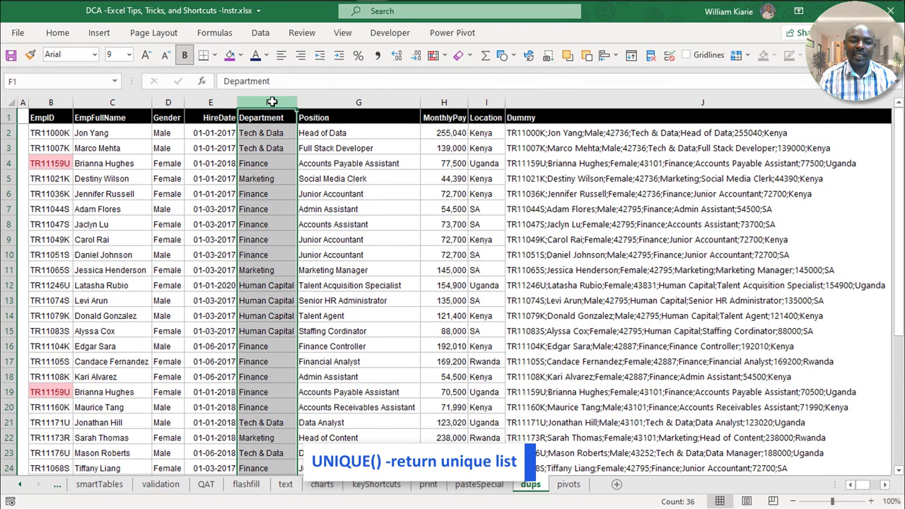
{"action": "left_click", "coordinate": [264, 148]}
{"action": "left_click", "coordinate": [387, 175]}
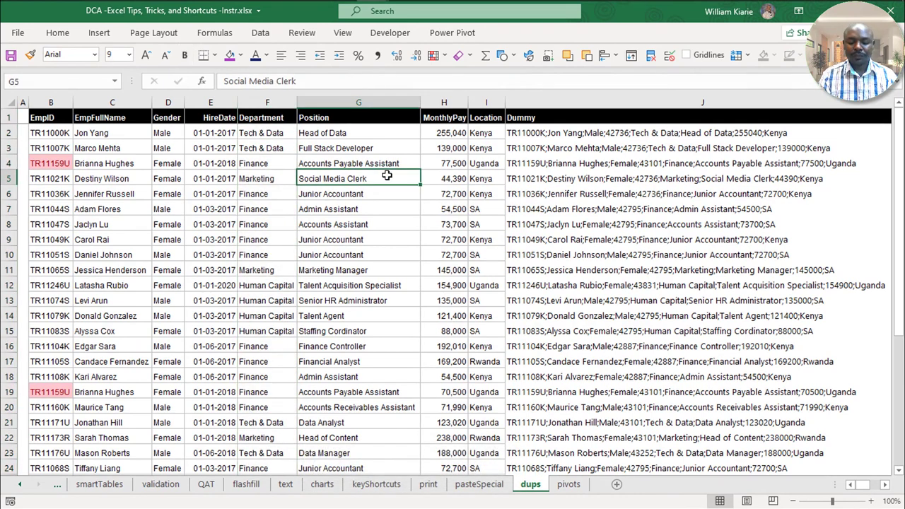
{"action": "key", "text": "Right"}
{"action": "key", "text": "Right"}
{"action": "key", "text": "Right"}
{"action": "key", "text": "Right"}
{"action": "key", "text": "Right"}
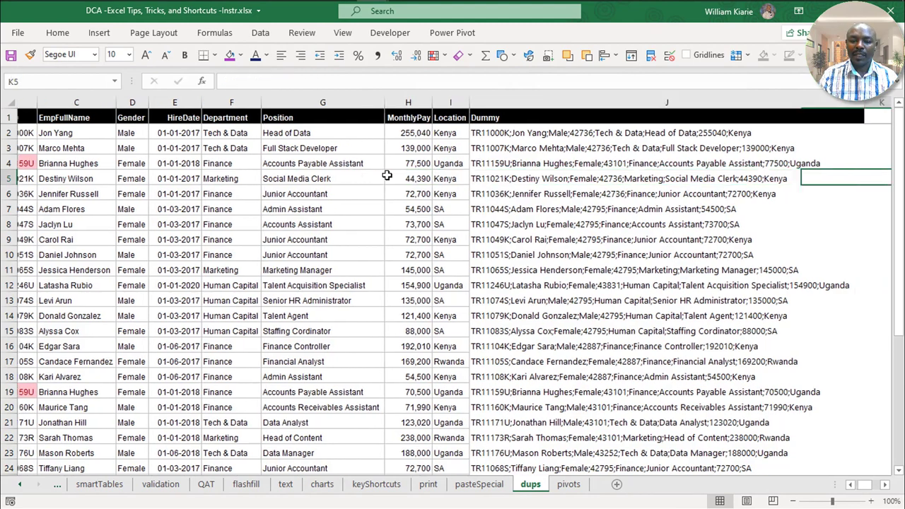
{"action": "key", "text": "Right"}
{"action": "key", "text": "Right"}
{"action": "key", "text": "Right"}
{"action": "key", "text": "Up"}
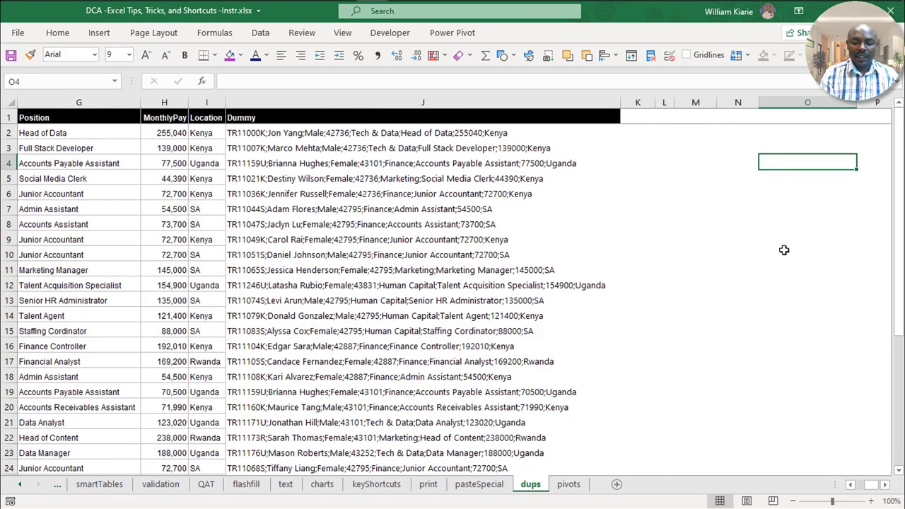
{"action": "type", "text": "=uni"}
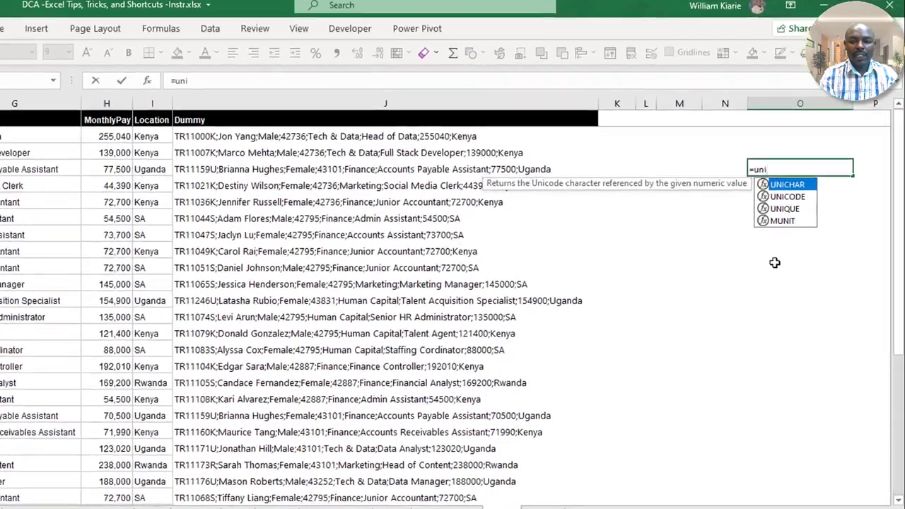
{"action": "type", "text": "q"}
{"action": "key", "text": "Tab"}
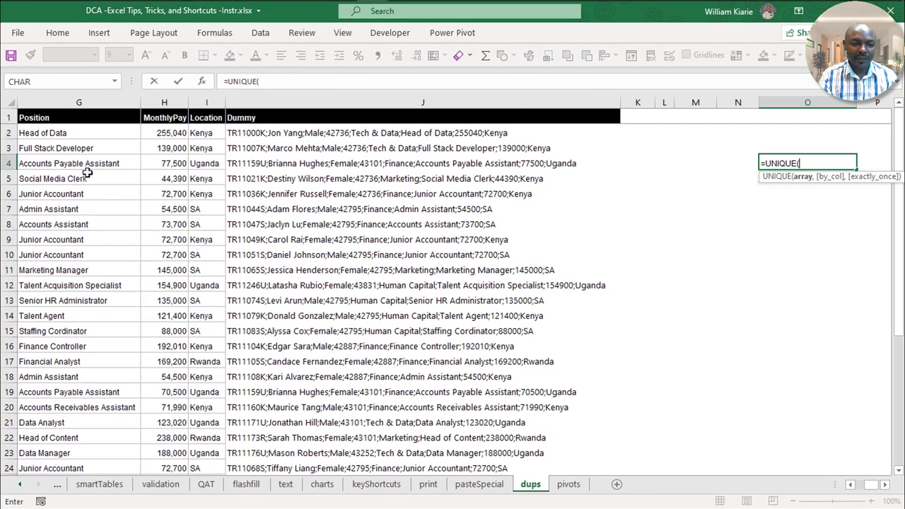
{"action": "left_click", "coordinate": [96, 117]}
{"action": "key", "text": "Left"}
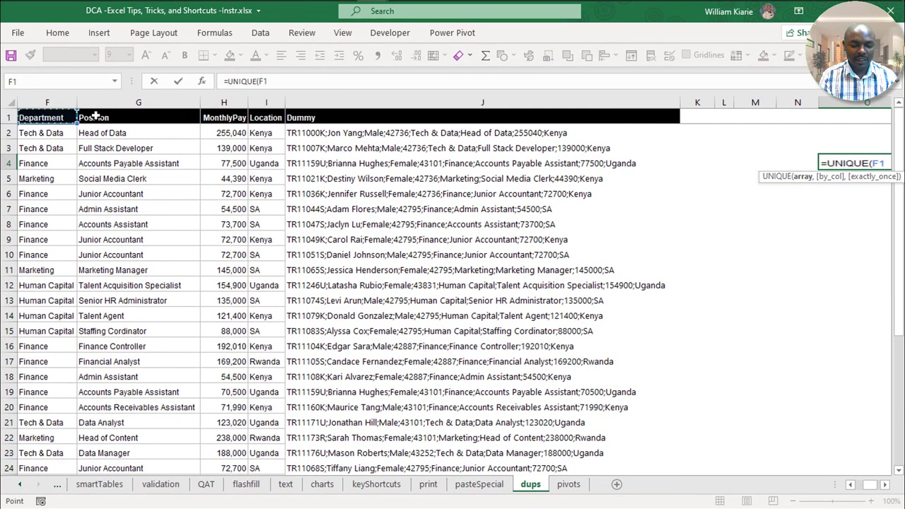
{"action": "key", "text": "Down"}
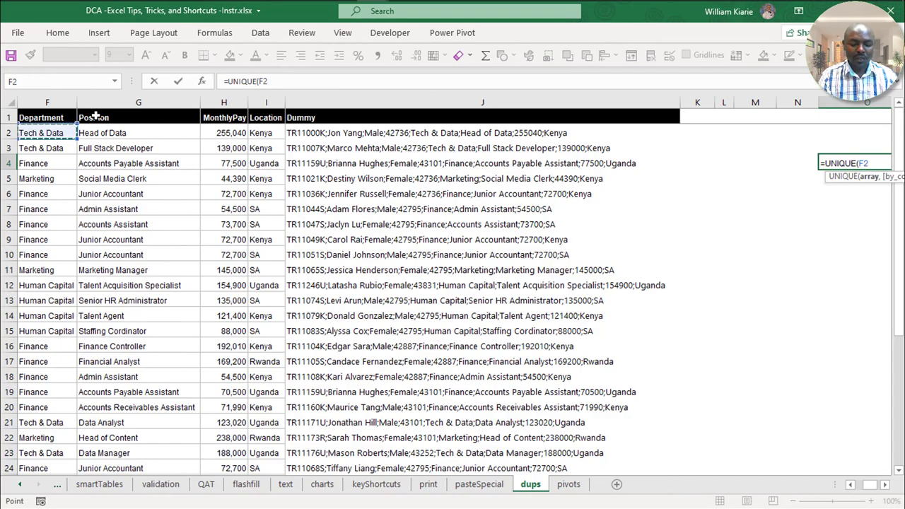
{"action": "key", "text": "ctrl+shift+Down"}
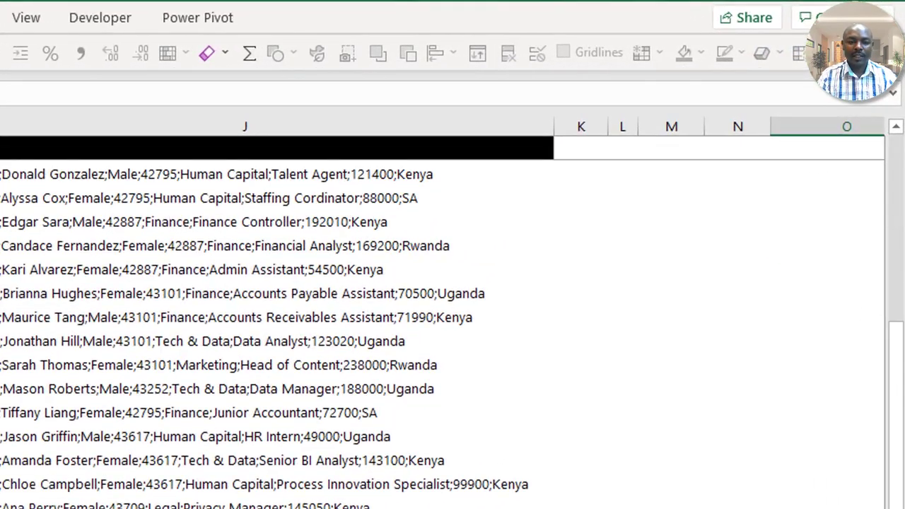
{"action": "key", "text": "Return"}
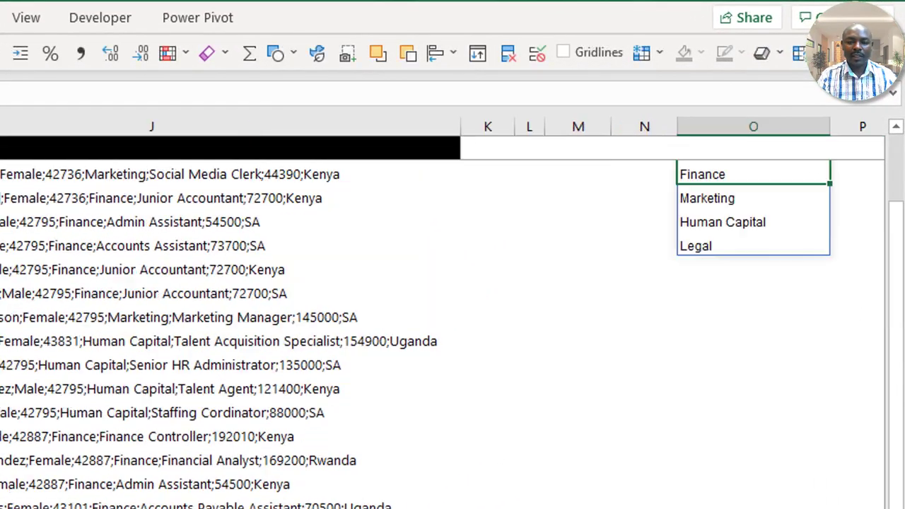
Review the list of unique departments in O4 to O8, from Tech & Data to Legal
{"action": "key", "text": "Right"}
{"action": "key", "text": "Right"}
{"action": "key", "text": "Up"}
{"action": "key", "text": "Up"}
{"action": "key", "text": "Up"}
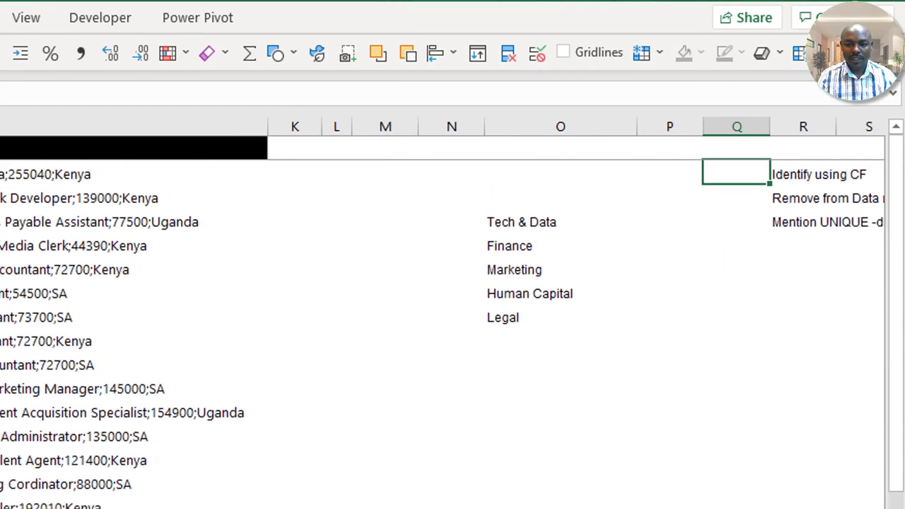
{"action": "left_click", "coordinate": [520, 222]}
{"action": "left_click", "coordinate": [529, 292]}
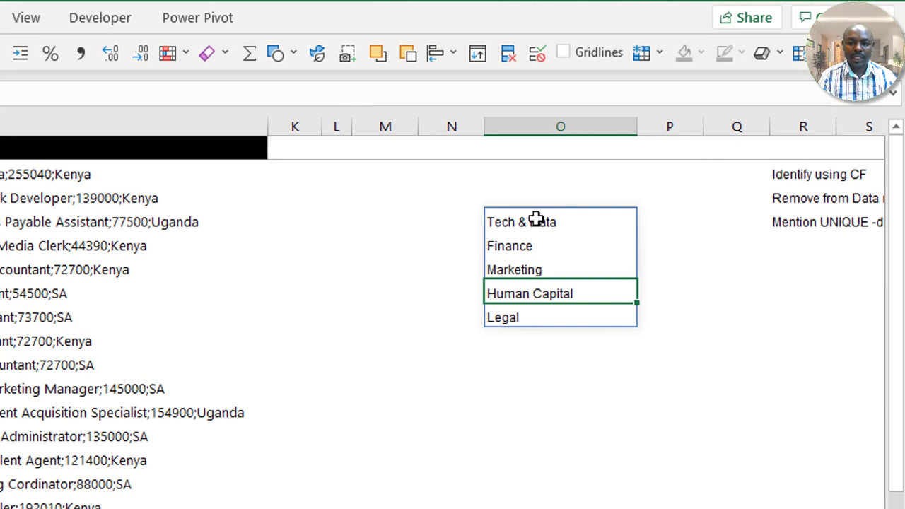
{"action": "left_click", "coordinate": [537, 219]}
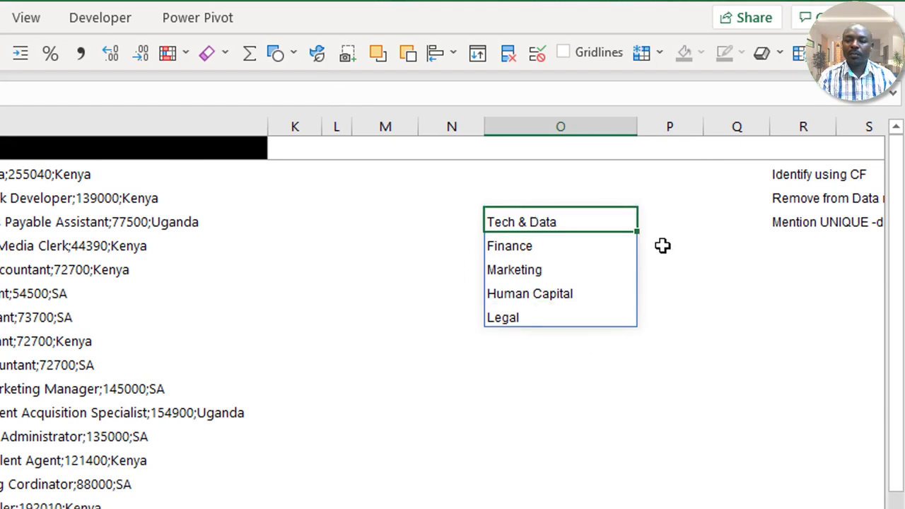
{"action": "left_click", "coordinate": [537, 292]}
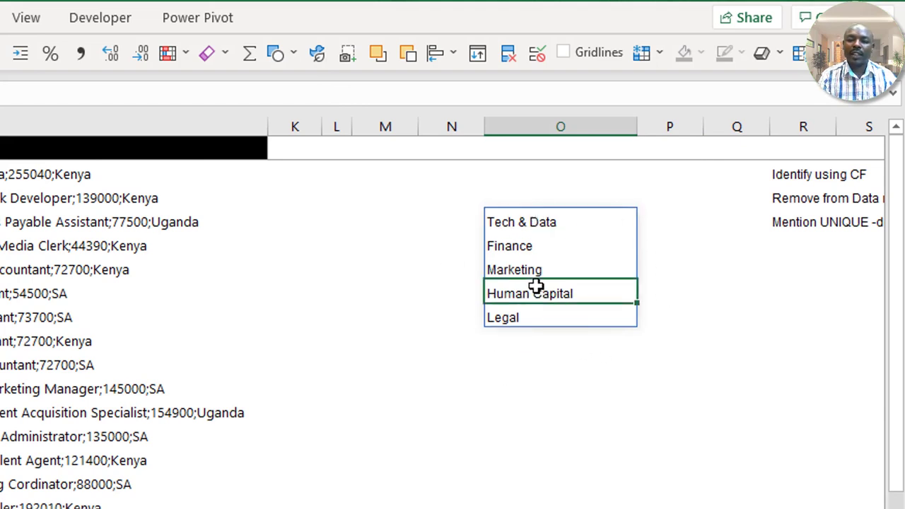
{"action": "left_click", "coordinate": [521, 220]}
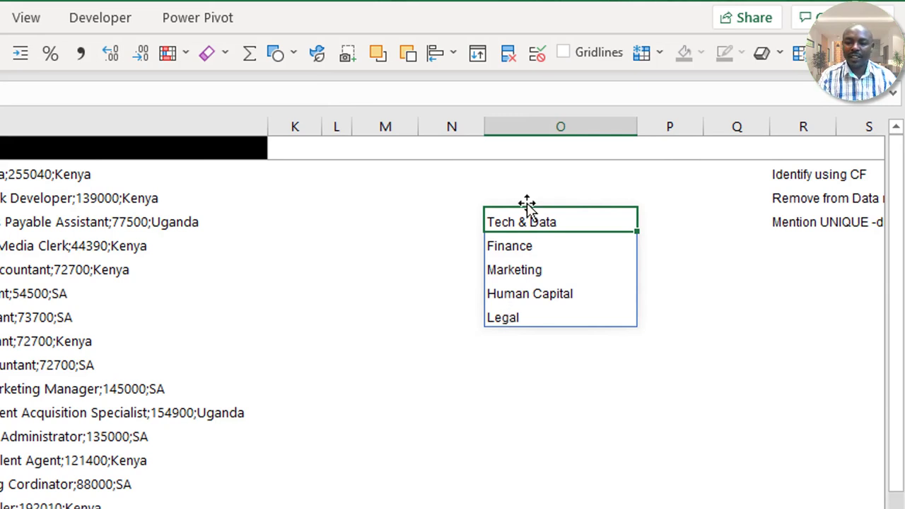
{"action": "left_click", "coordinate": [509, 273]}
{"action": "left_click", "coordinate": [527, 226]}
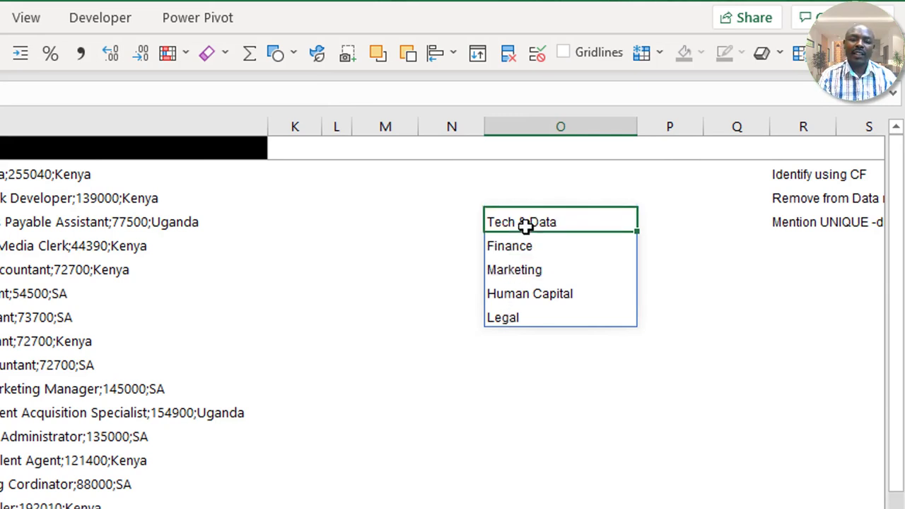
{"action": "left_click", "coordinate": [528, 247]}
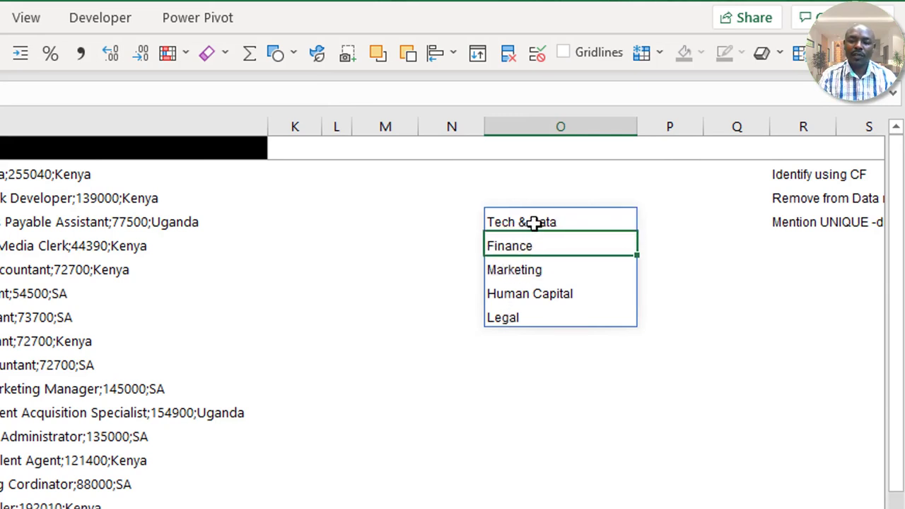
{"action": "left_click_drag", "start_coordinate": [534, 214], "coordinate": [521, 318]}
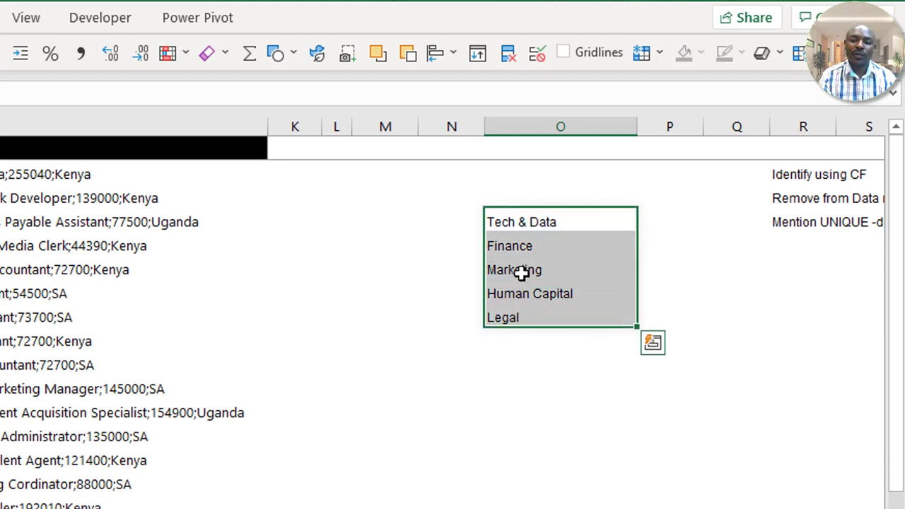
Check the spilled UNIQUE results starting in O4 against the empty cells beneath them
{"action": "left_click", "coordinate": [525, 222]}
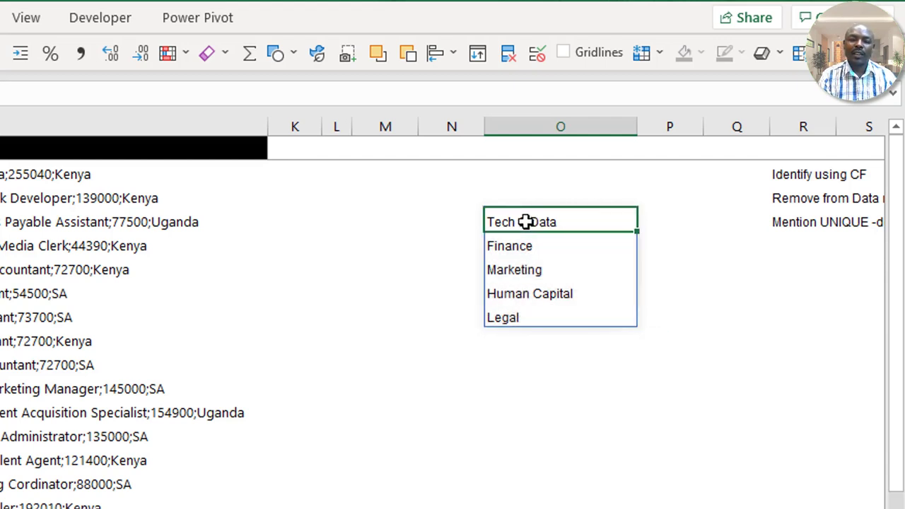
{"action": "left_click", "coordinate": [521, 360]}
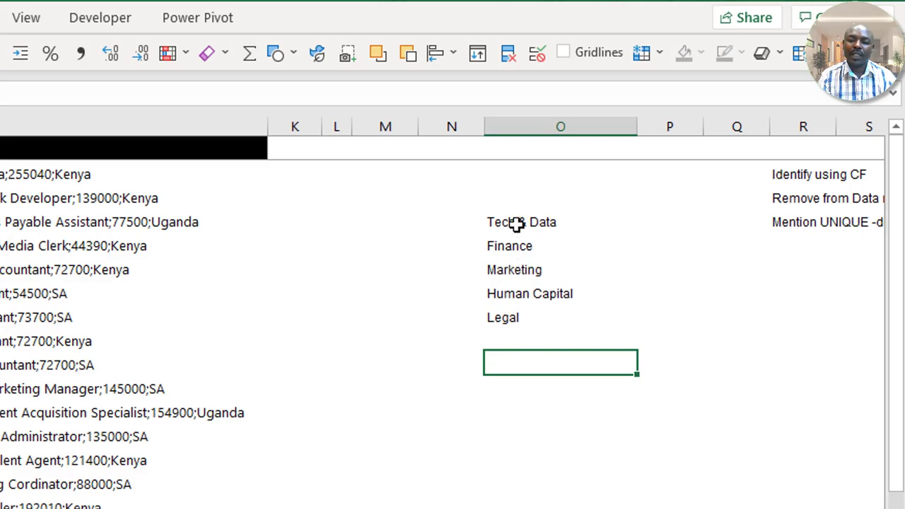
{"action": "left_click_drag", "start_coordinate": [517, 222], "coordinate": [514, 319]}
{"action": "left_click", "coordinate": [516, 411]}
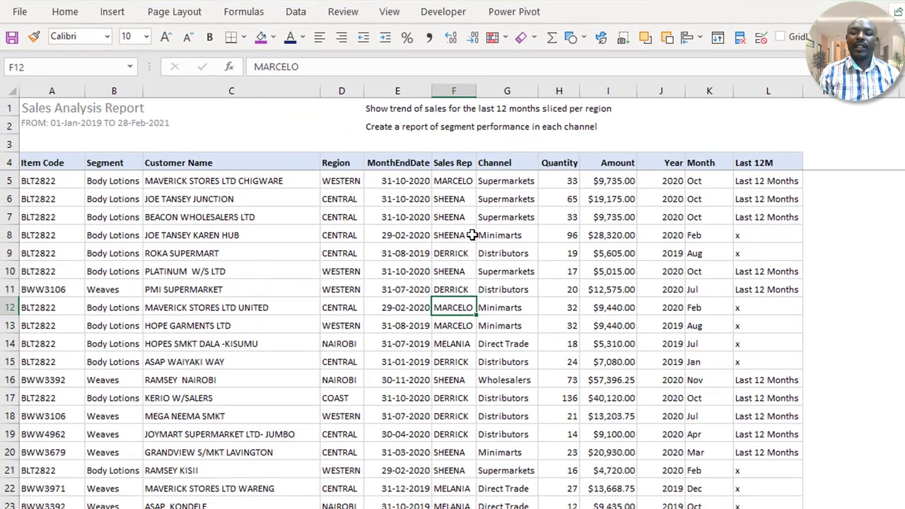
Look over the Sales Analysis Report records and the two reporting tasks noted above the table
{"action": "left_click", "coordinate": [471, 235]}
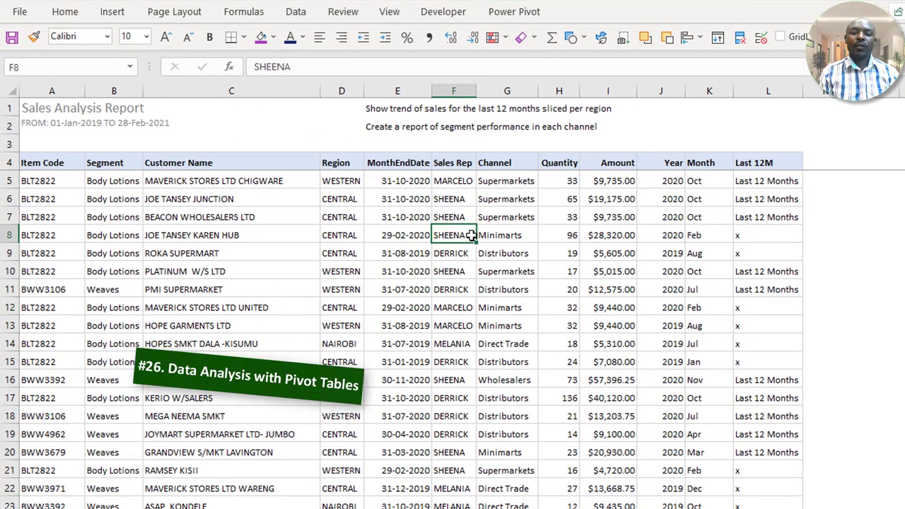
{"action": "left_click", "coordinate": [290, 250]}
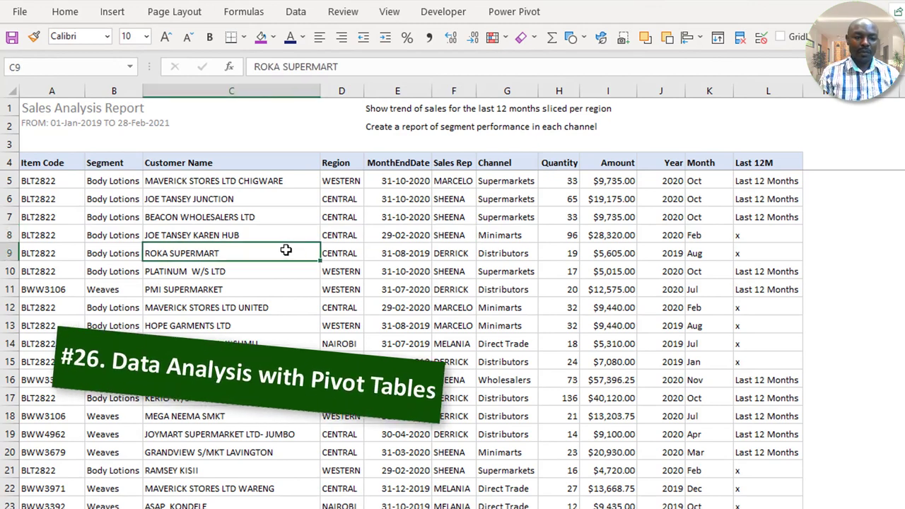
{"action": "left_click", "coordinate": [46, 198]}
{"action": "left_click", "coordinate": [434, 251]}
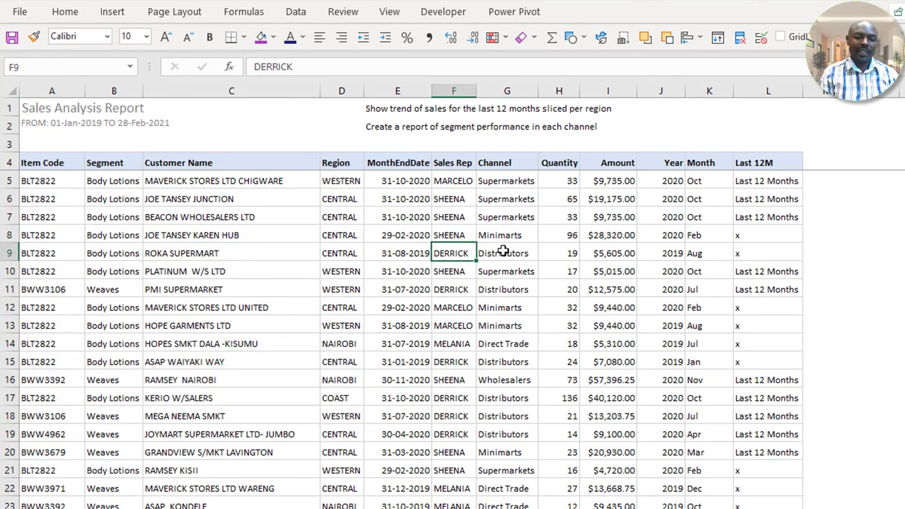
{"action": "left_click", "coordinate": [155, 270]}
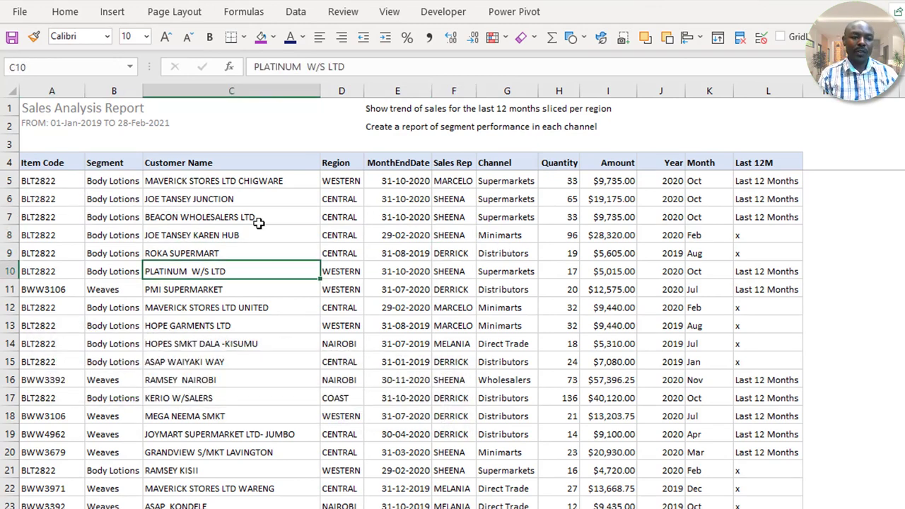
{"action": "left_click", "coordinate": [388, 111]}
{"action": "left_click", "coordinate": [520, 276]}
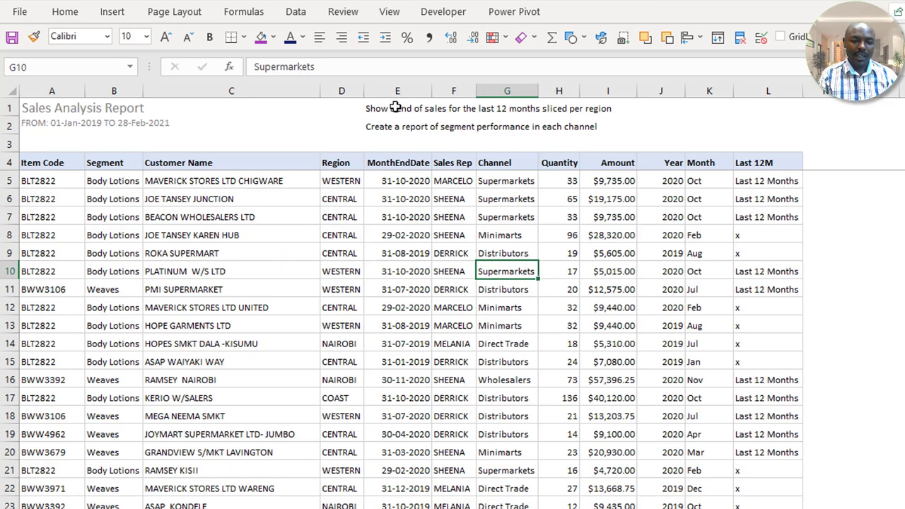
Examine the Last 12M and Month formulas and the Amount column in the sales table
{"action": "left_click", "coordinate": [778, 91]}
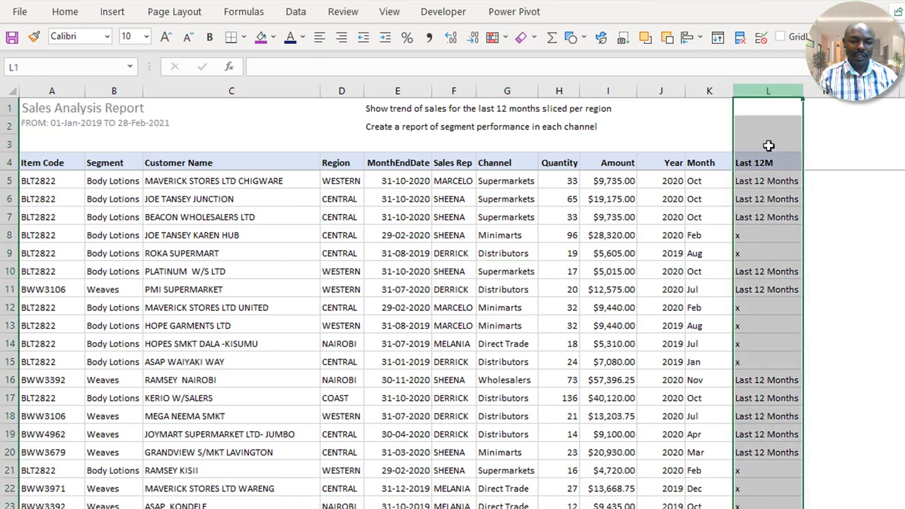
{"action": "left_click", "coordinate": [762, 217]}
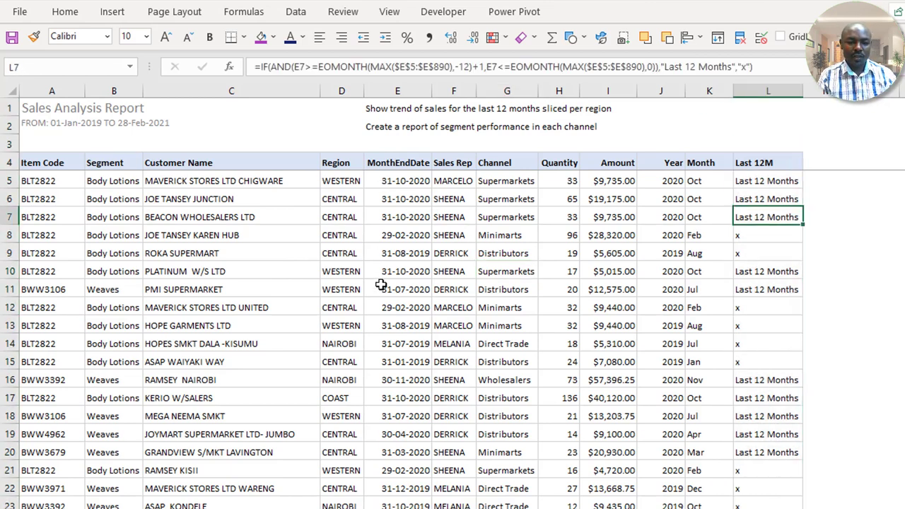
{"action": "left_click", "coordinate": [704, 229]}
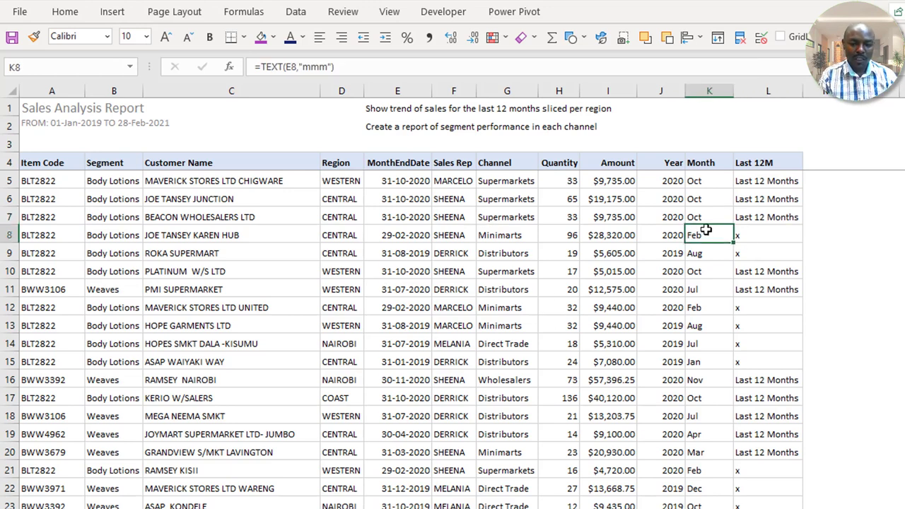
{"action": "left_click", "coordinate": [161, 292]}
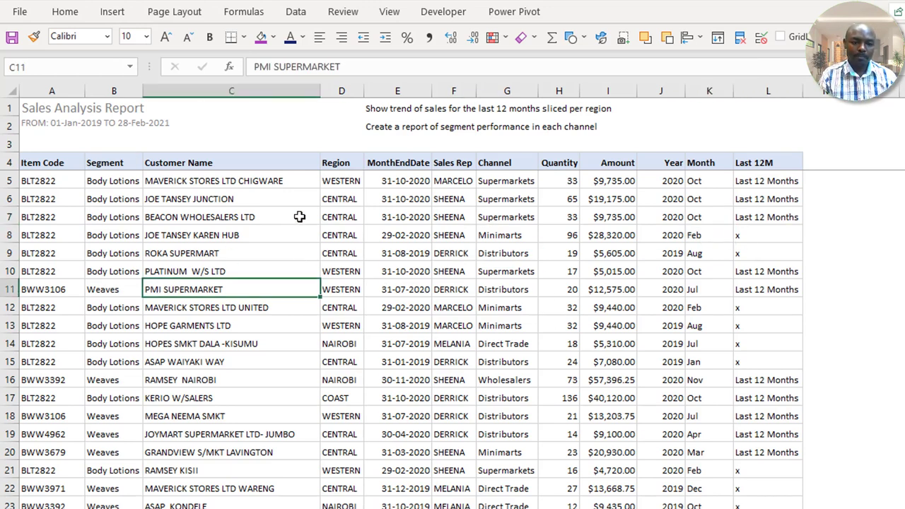
{"action": "left_click", "coordinate": [608, 91]}
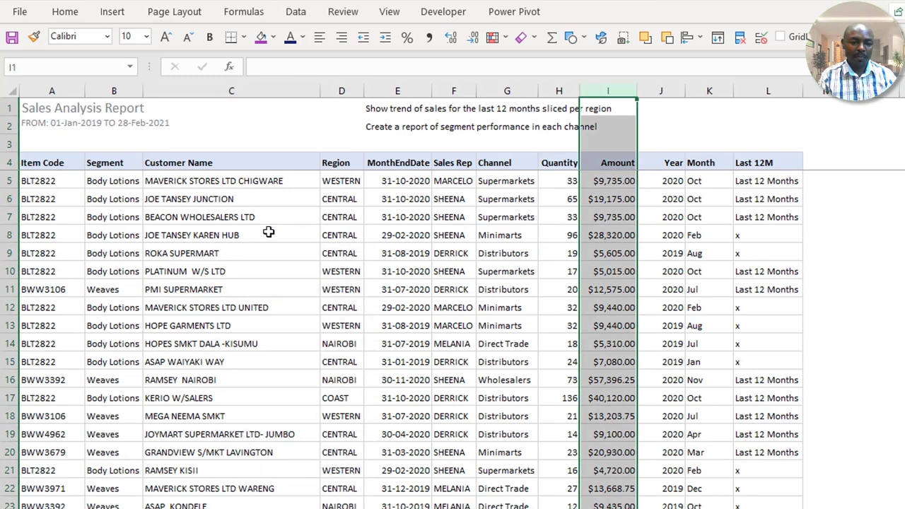
{"action": "left_click", "coordinate": [261, 236]}
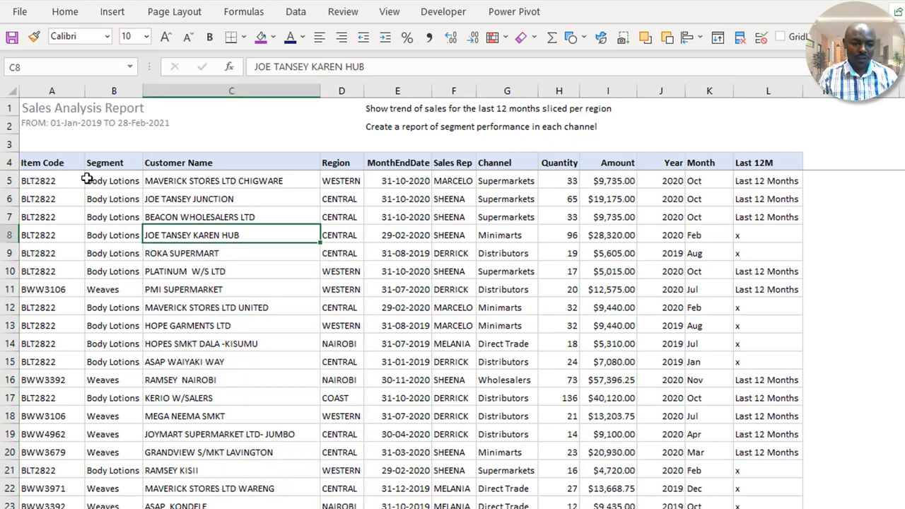
{"action": "left_click", "coordinate": [205, 217]}
{"action": "left_click", "coordinate": [300, 304]}
{"action": "left_click", "coordinate": [488, 270]}
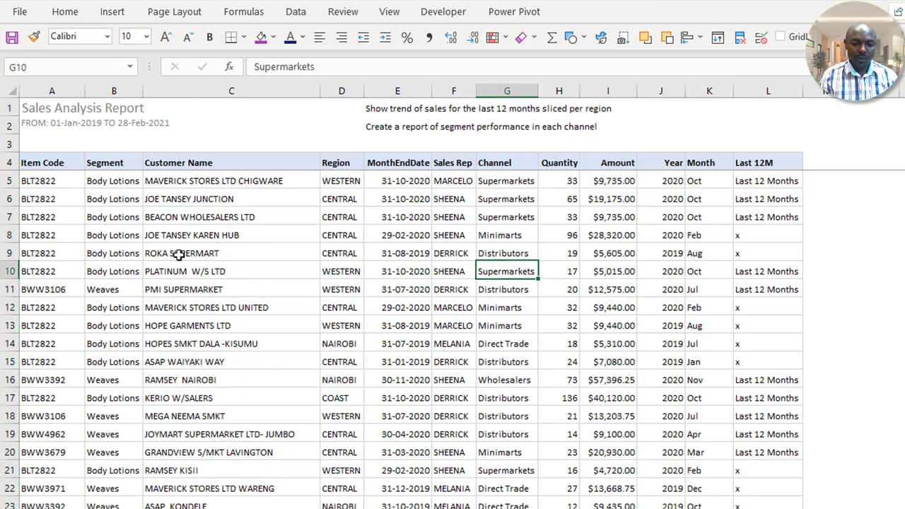
{"action": "left_click", "coordinate": [233, 253]}
{"action": "left_click", "coordinate": [410, 286]}
Create a PivotTable from the sales table, pivots!$A$4:$L$941, on the existing worksheet at cell P6
{"action": "left_click", "coordinate": [254, 256]}
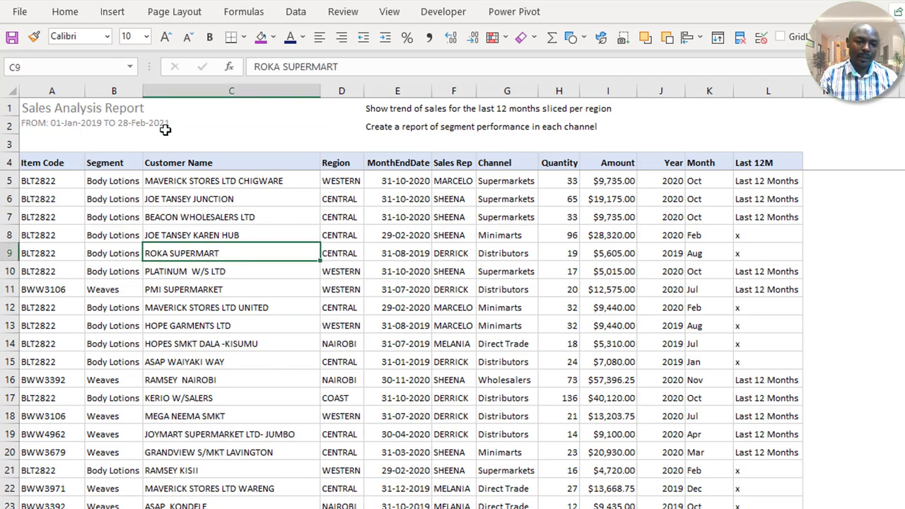
{"action": "left_click", "coordinate": [113, 14]}
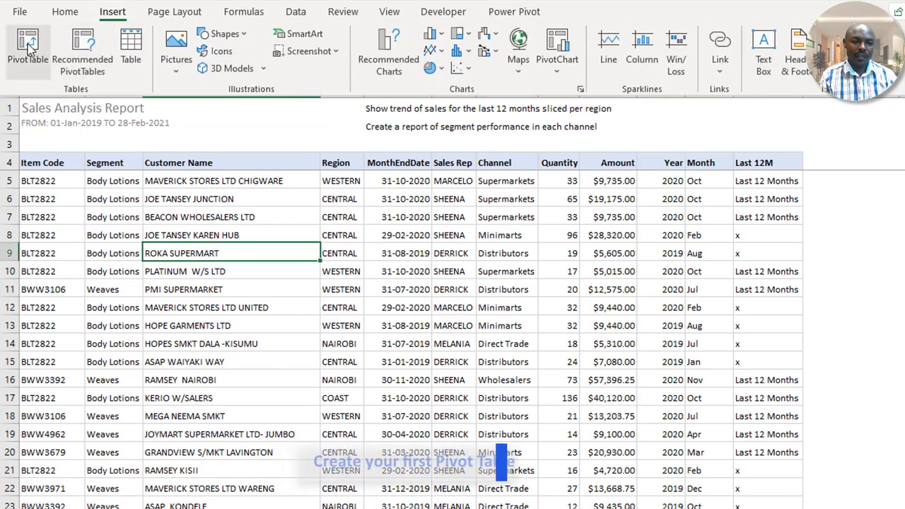
{"action": "left_click", "coordinate": [27, 44]}
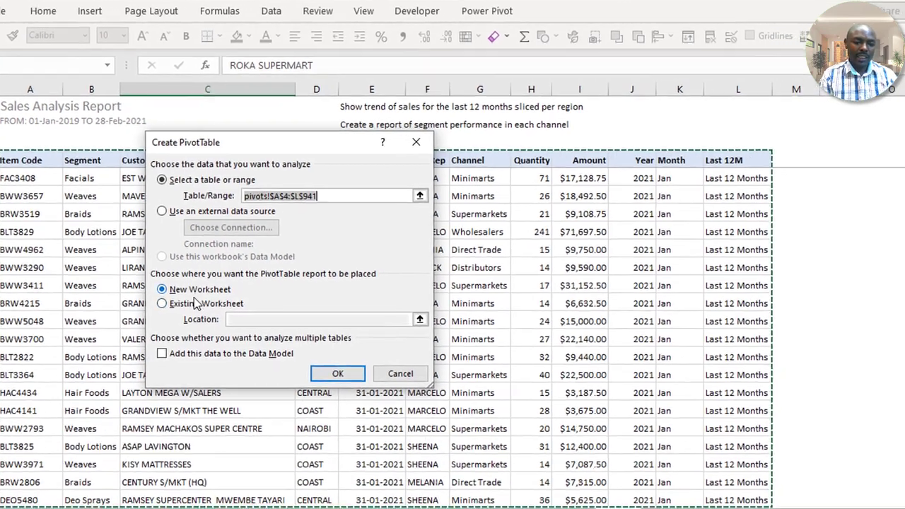
{"action": "left_click", "coordinate": [218, 309]}
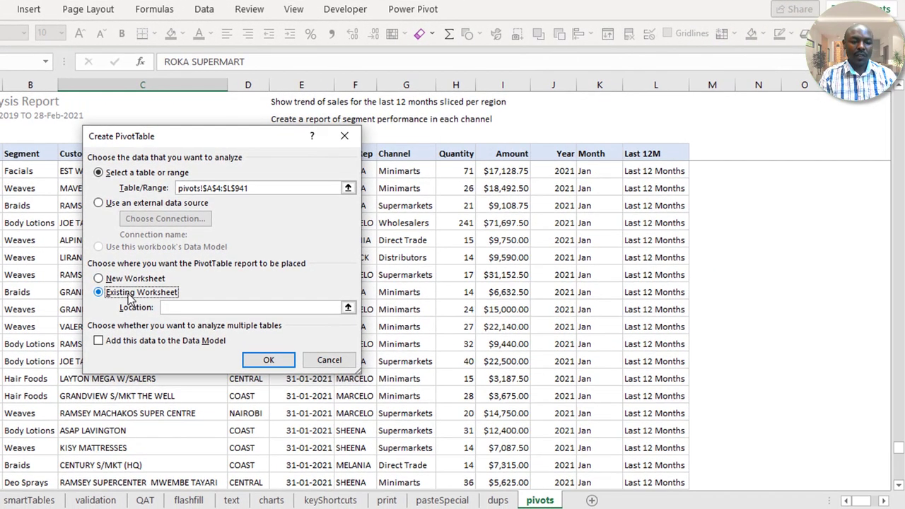
{"action": "left_click", "coordinate": [201, 309]}
{"action": "left_click", "coordinate": [786, 153]}
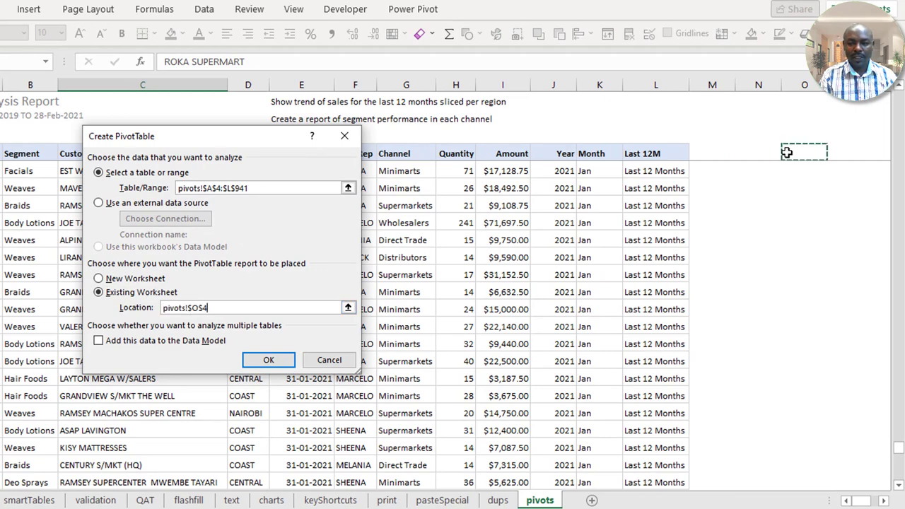
{"action": "key", "text": "Down"}
{"action": "key", "text": "Right"}
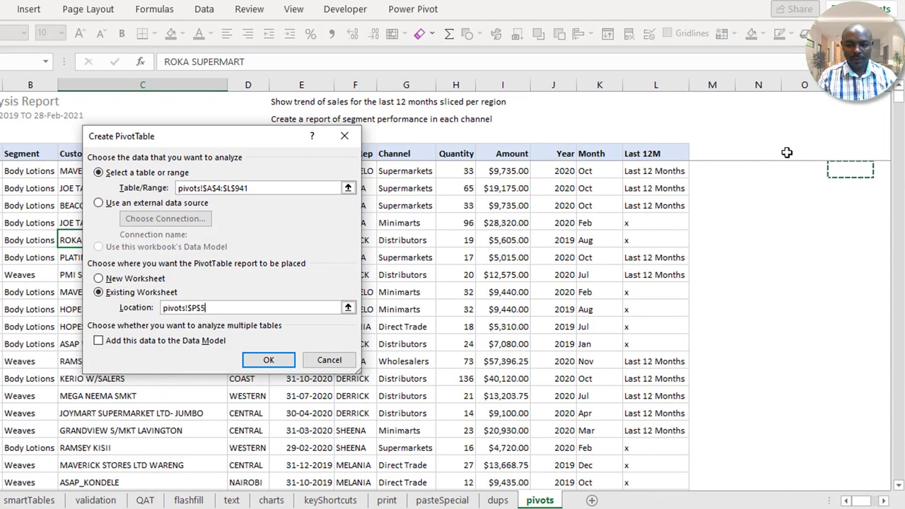
{"action": "key", "text": "Down"}
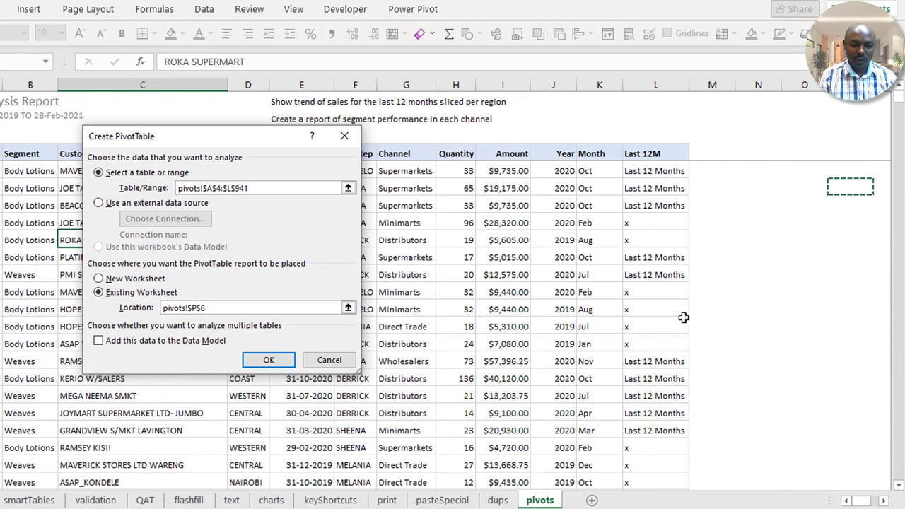
{"action": "left_click", "coordinate": [268, 361]}
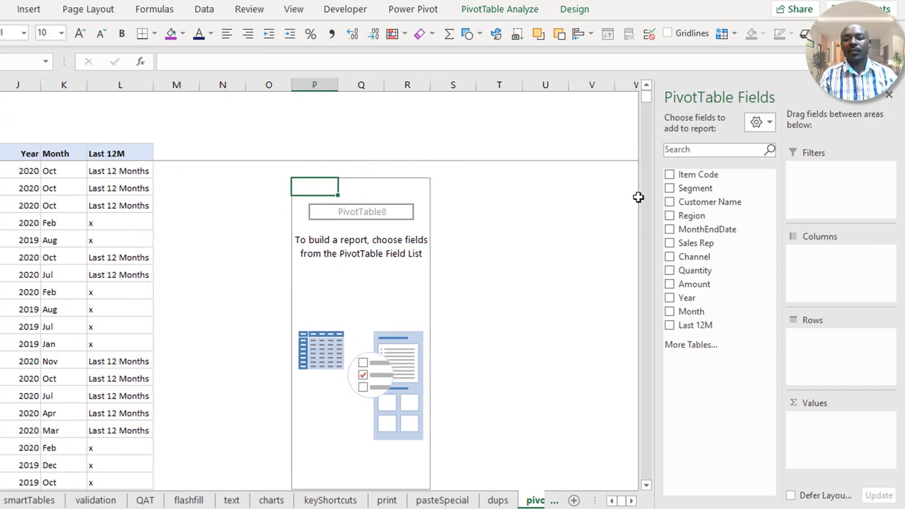
Try the stacked layout for the PivotTable field list, then return to fields and areas side by side
{"action": "left_click", "coordinate": [771, 127]}
{"action": "left_click", "coordinate": [754, 144]}
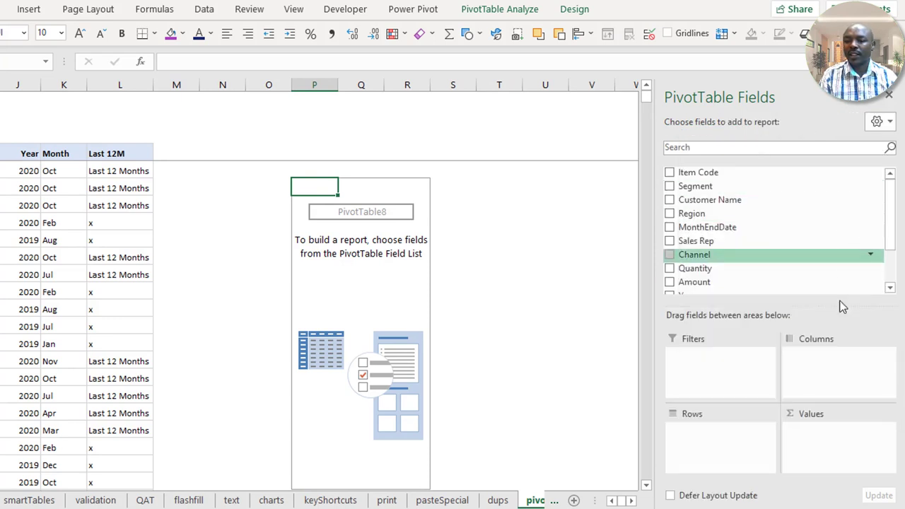
{"action": "left_click", "coordinate": [890, 124]}
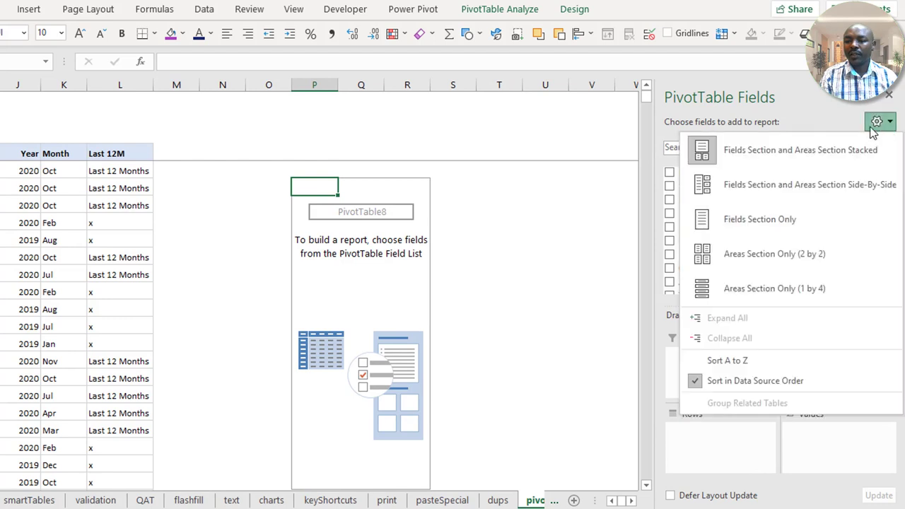
{"action": "left_click", "coordinate": [751, 185]}
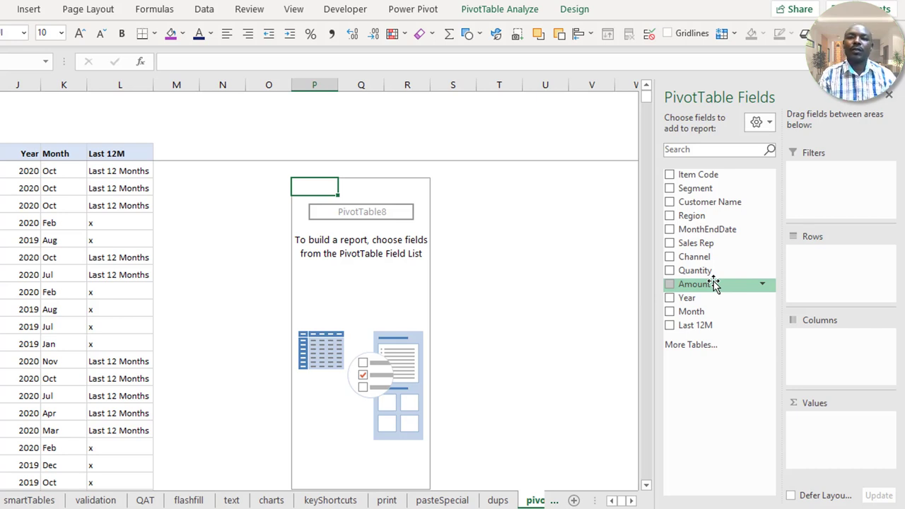
Summarise the PivotTable by summing Amount in the values, with Year and then Month as rows
{"action": "left_click_drag", "start_coordinate": [714, 284], "coordinate": [813, 435]}
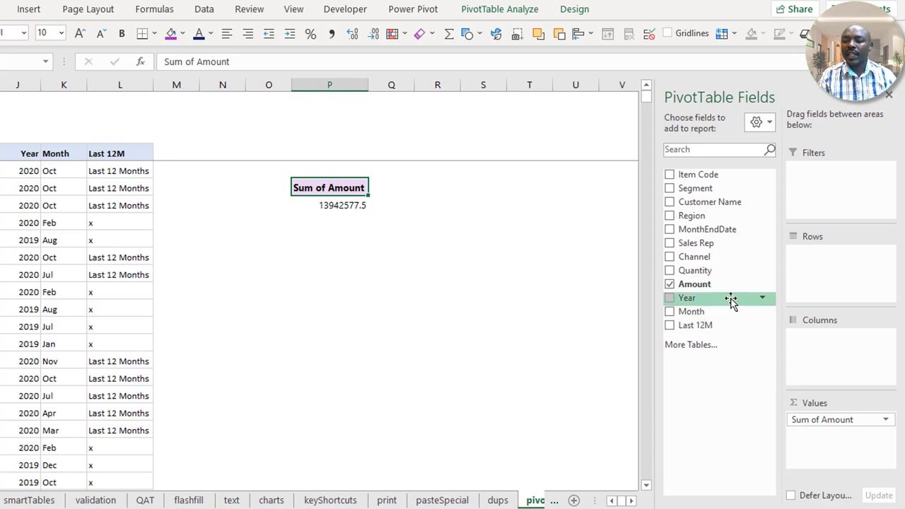
{"action": "left_click_drag", "start_coordinate": [730, 300], "coordinate": [813, 289]}
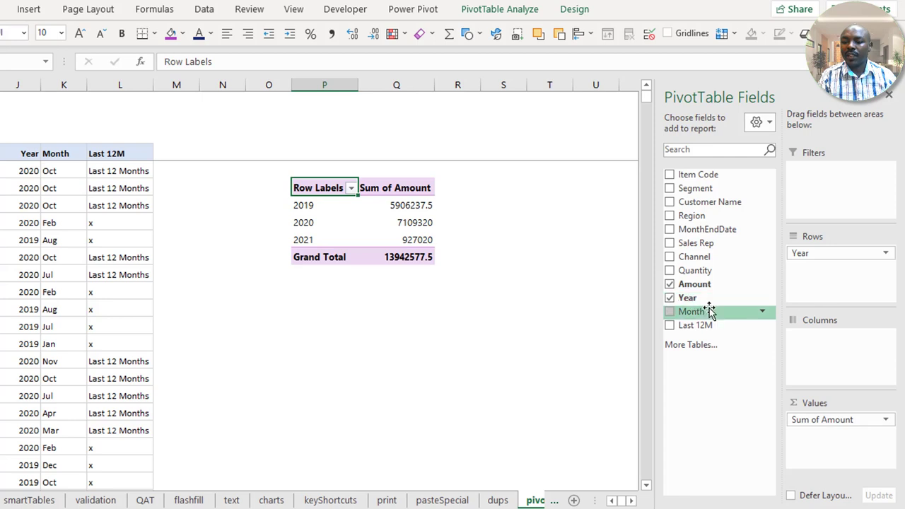
{"action": "left_click_drag", "start_coordinate": [709, 312], "coordinate": [818, 286]}
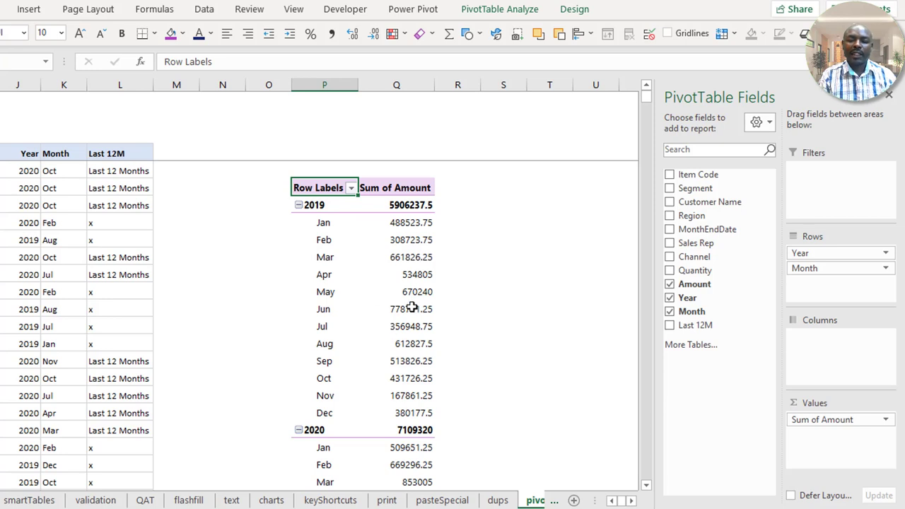
{"action": "mouse_move", "coordinate": [412, 309]}
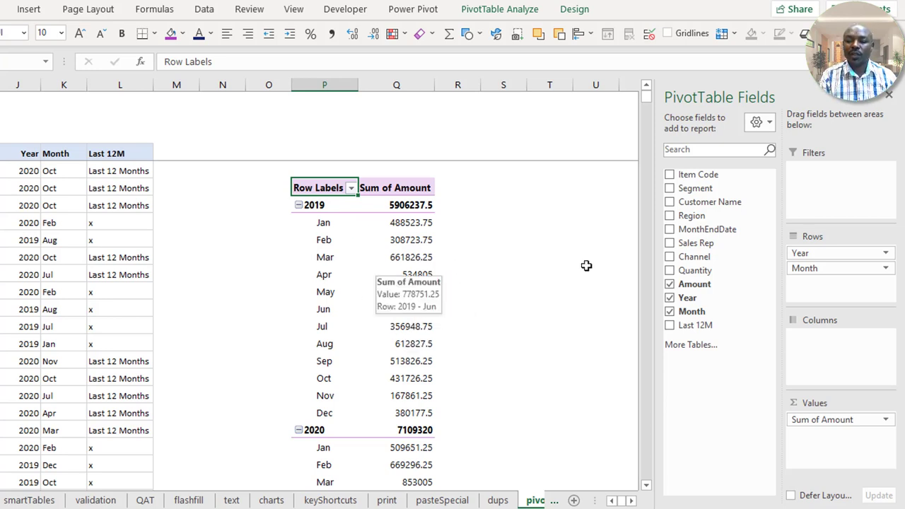
Review the Last 12M column in the source data and add that field to the PivotTable as a report filter
{"action": "left_click", "coordinate": [114, 85]}
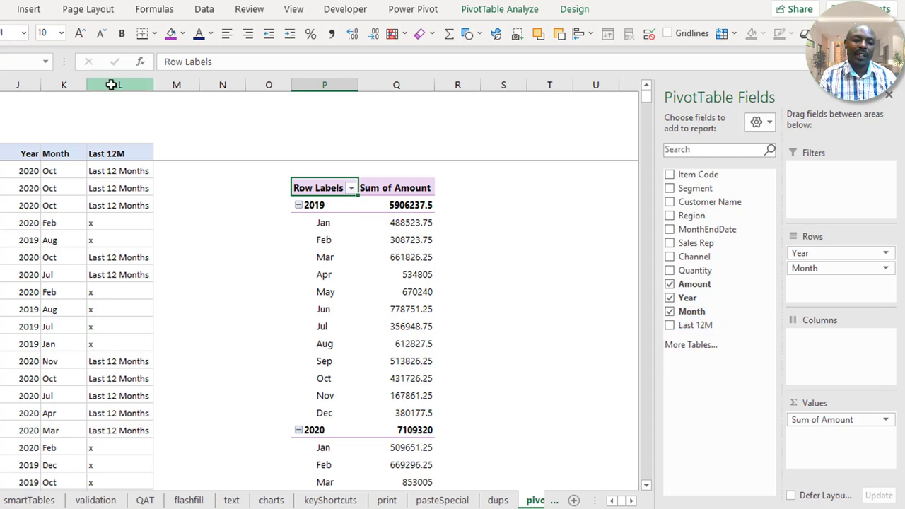
{"action": "left_click_drag", "start_coordinate": [119, 188], "coordinate": [119, 293]}
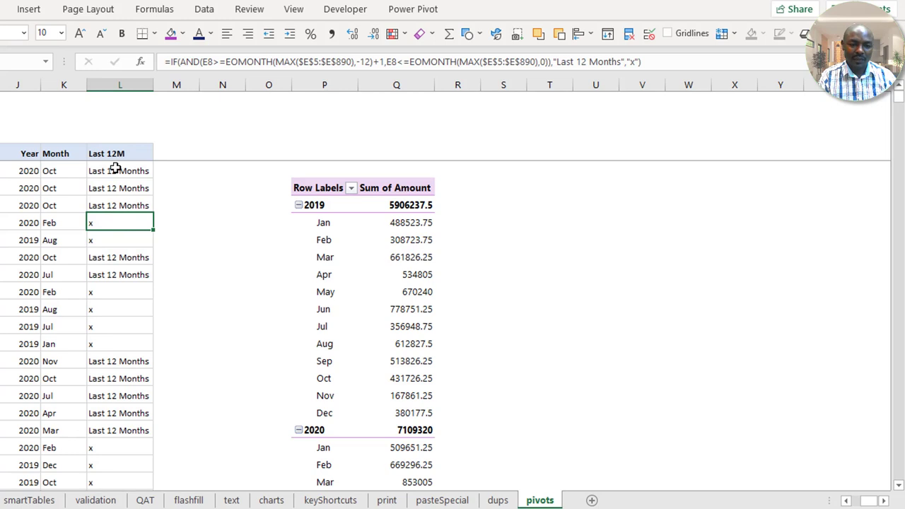
{"action": "left_click", "coordinate": [115, 170]}
{"action": "left_click", "coordinate": [115, 152]}
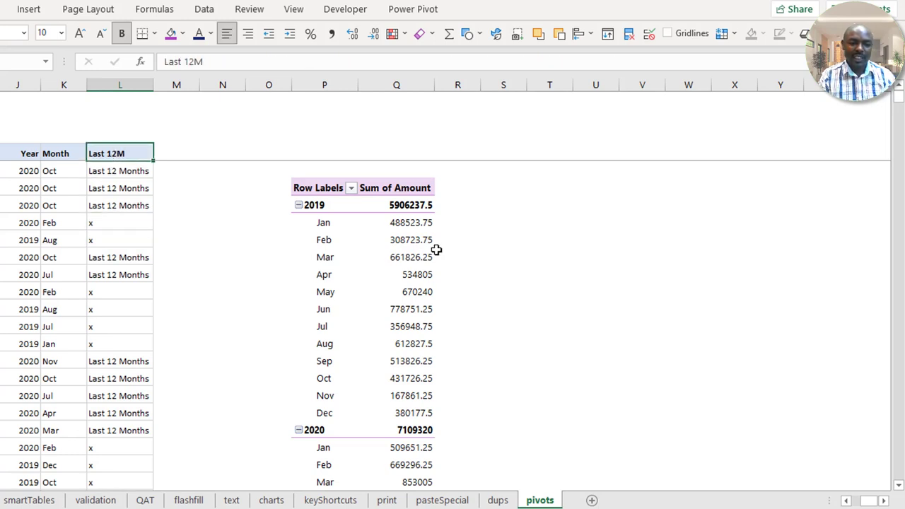
{"action": "left_click", "coordinate": [388, 254]}
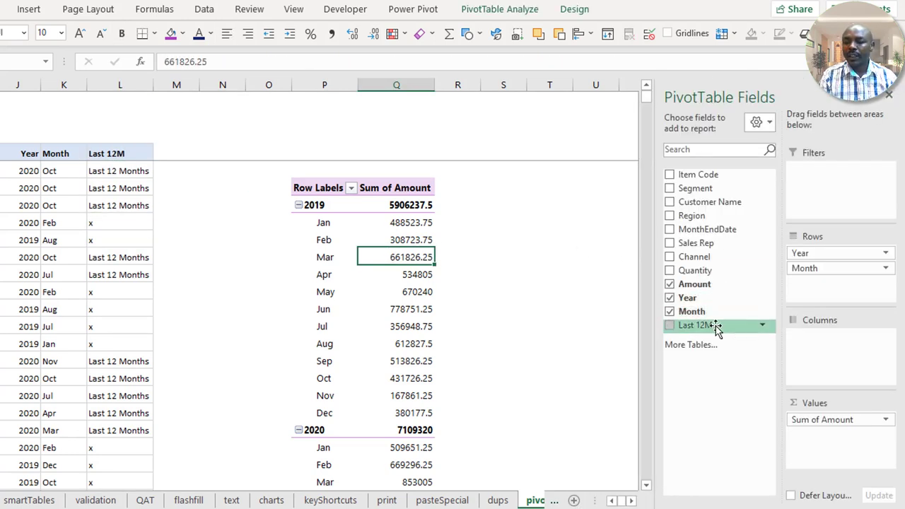
{"action": "left_click_drag", "start_coordinate": [715, 325], "coordinate": [820, 202]}
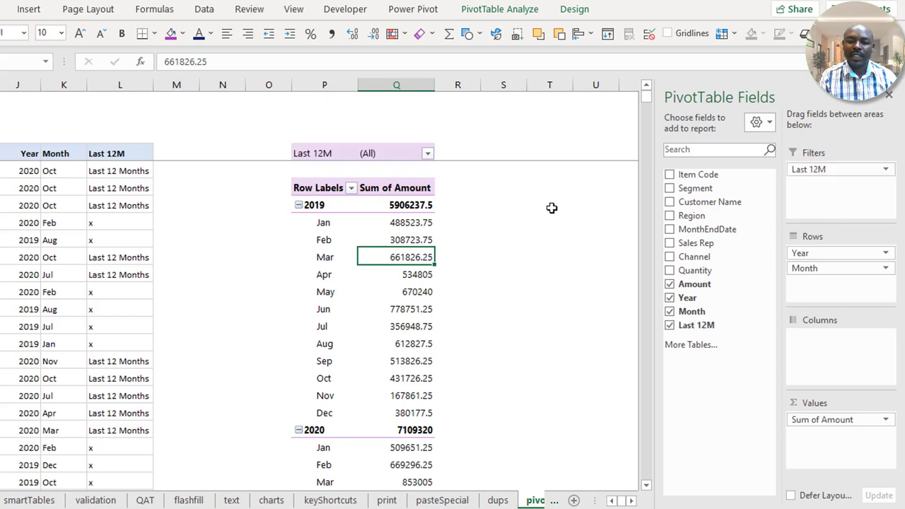
Filter the PivotTable's Last 12M report filter to show only the Last 12 Months item, with multiple selection enabled
{"action": "left_click", "coordinate": [427, 154]}
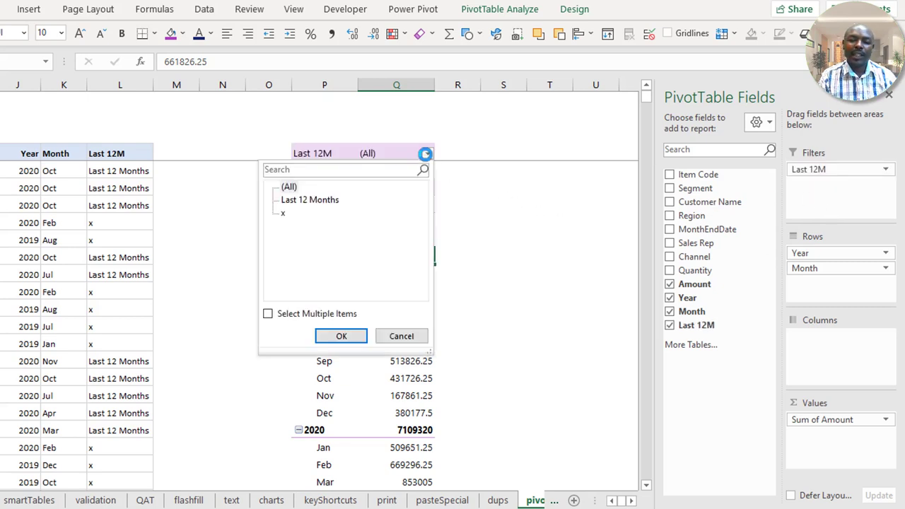
{"action": "left_click", "coordinate": [268, 314]}
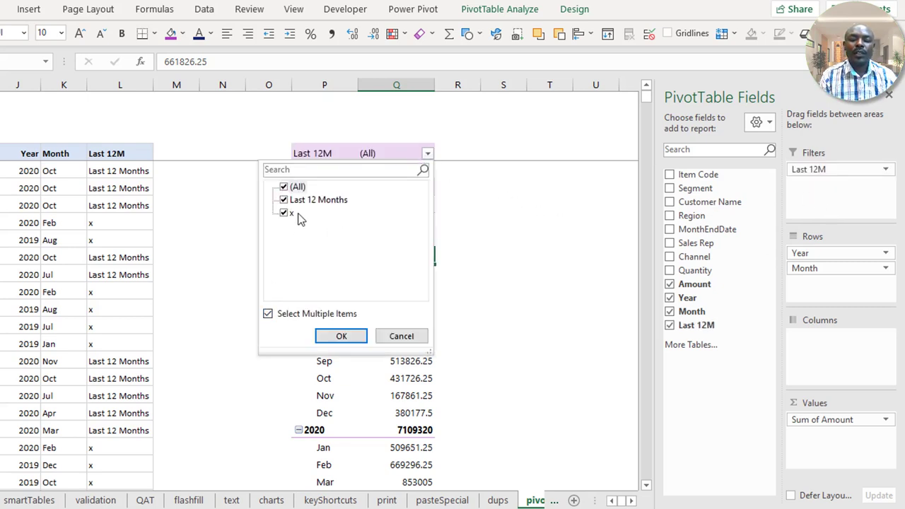
{"action": "left_click", "coordinate": [355, 337]}
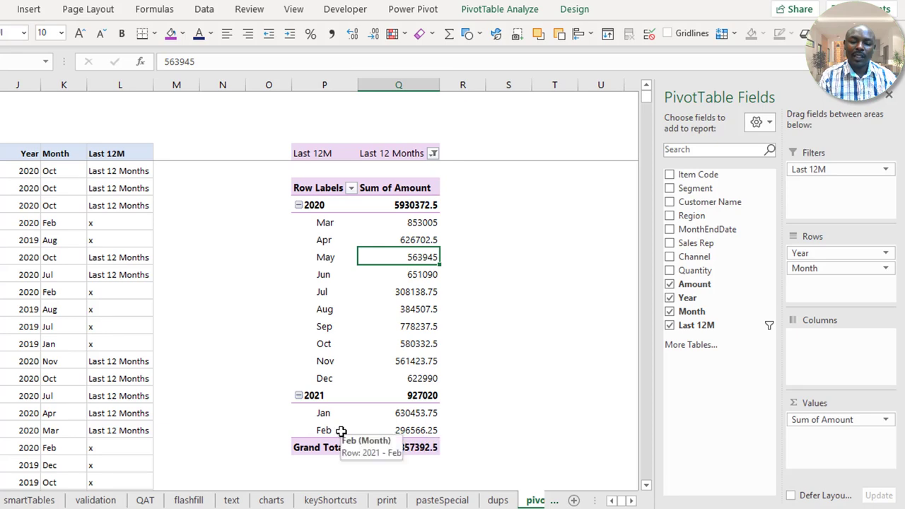
{"action": "left_click_drag", "start_coordinate": [327, 433], "coordinate": [325, 223]}
{"action": "left_click", "coordinate": [389, 252]}
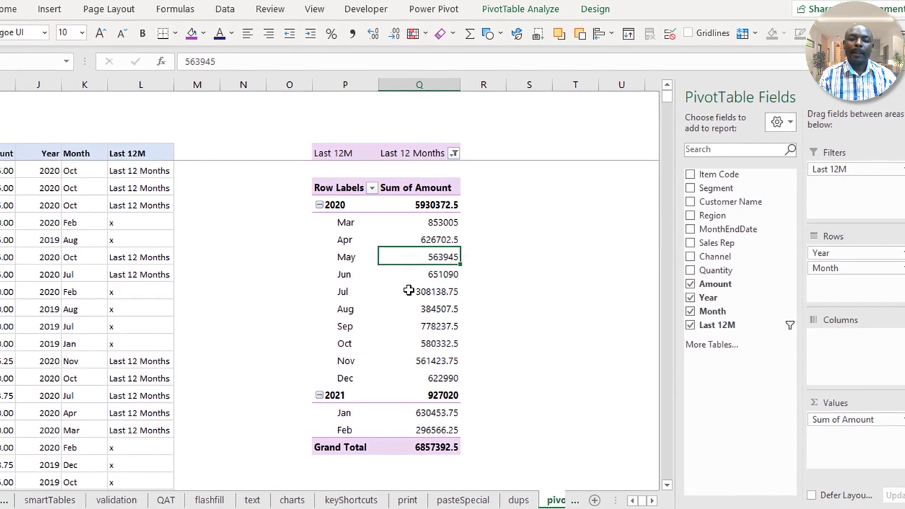
Show the PivotTable in tabular form, comparing it with outline form before returning to tabular
{"action": "left_click", "coordinate": [508, 222]}
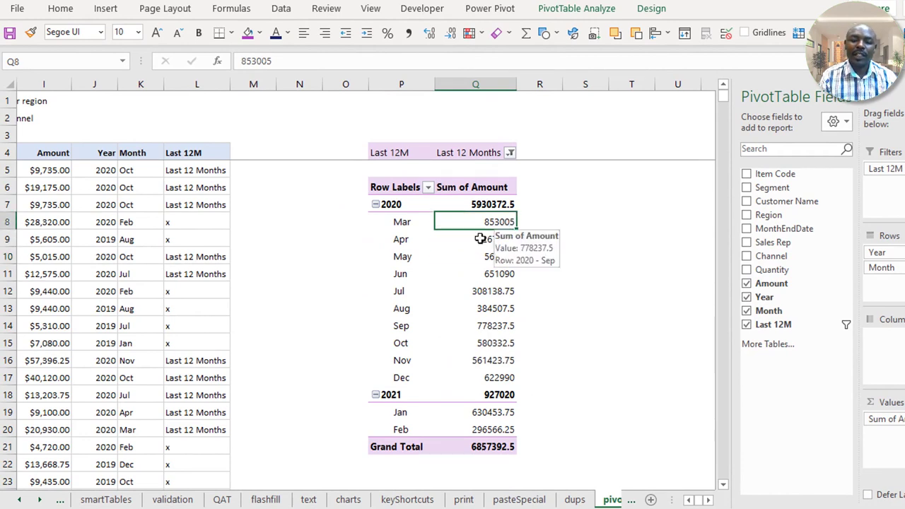
{"action": "left_click", "coordinate": [654, 12]}
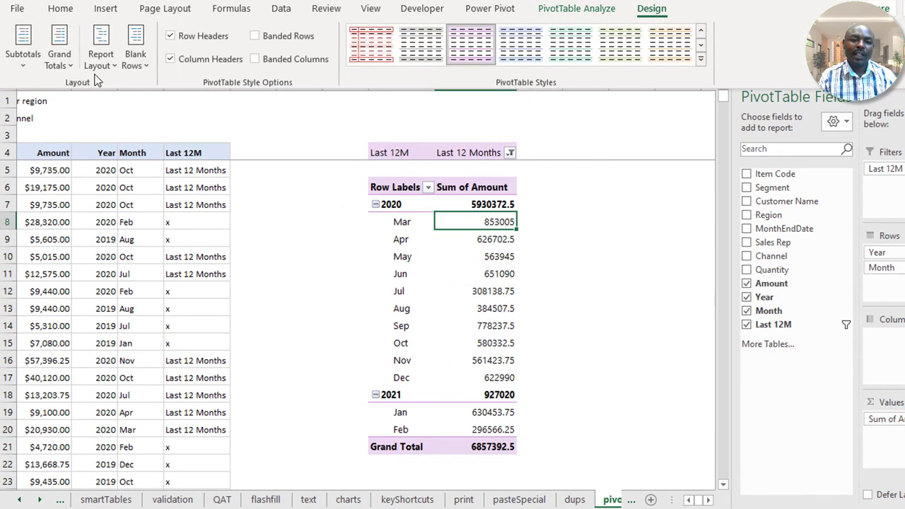
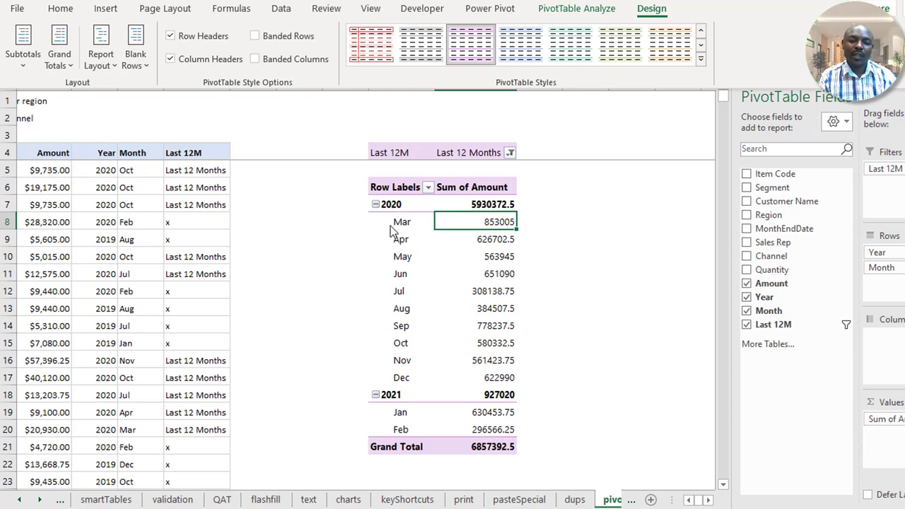
{"action": "left_click", "coordinate": [107, 70]}
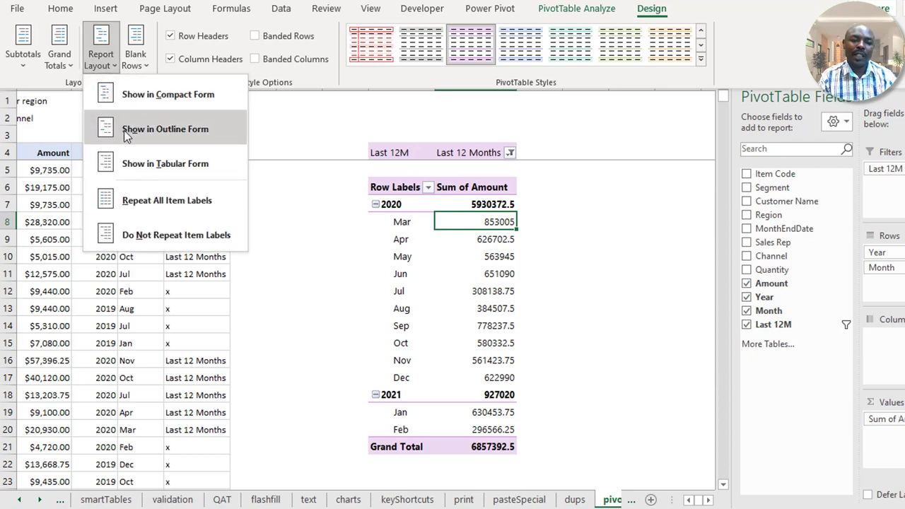
{"action": "left_click", "coordinate": [152, 162]}
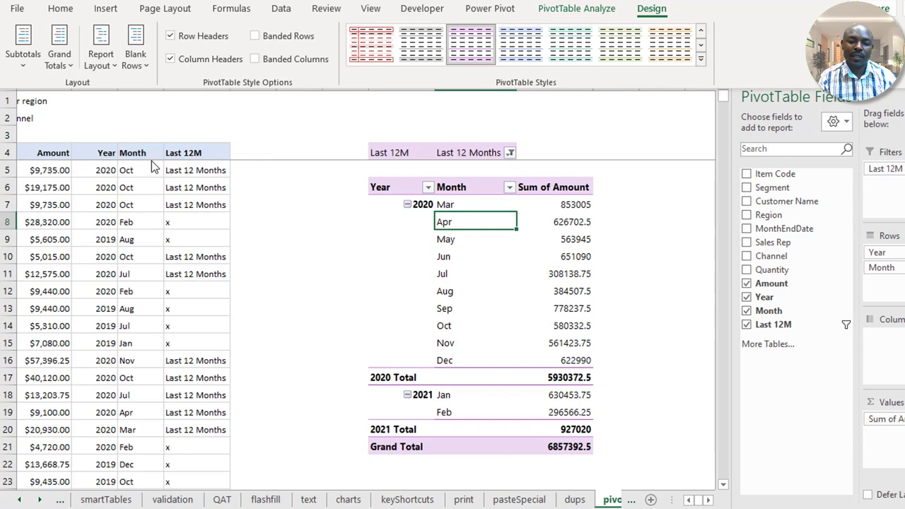
{"action": "left_click", "coordinate": [100, 56]}
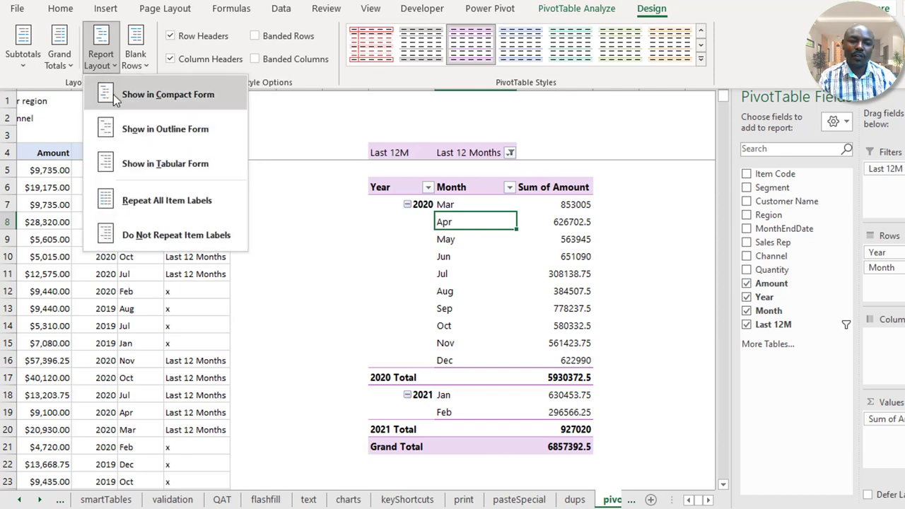
{"action": "left_click", "coordinate": [150, 133]}
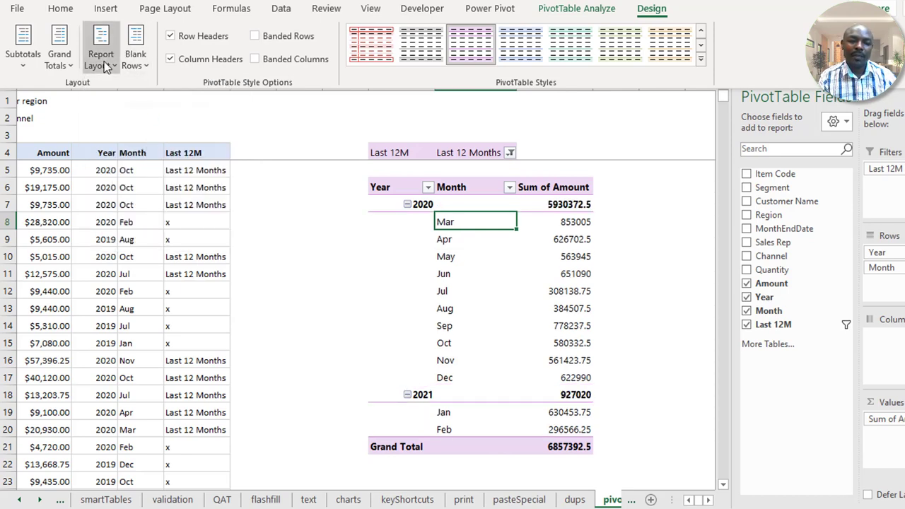
{"action": "left_click", "coordinate": [101, 56]}
{"action": "left_click", "coordinate": [152, 167]}
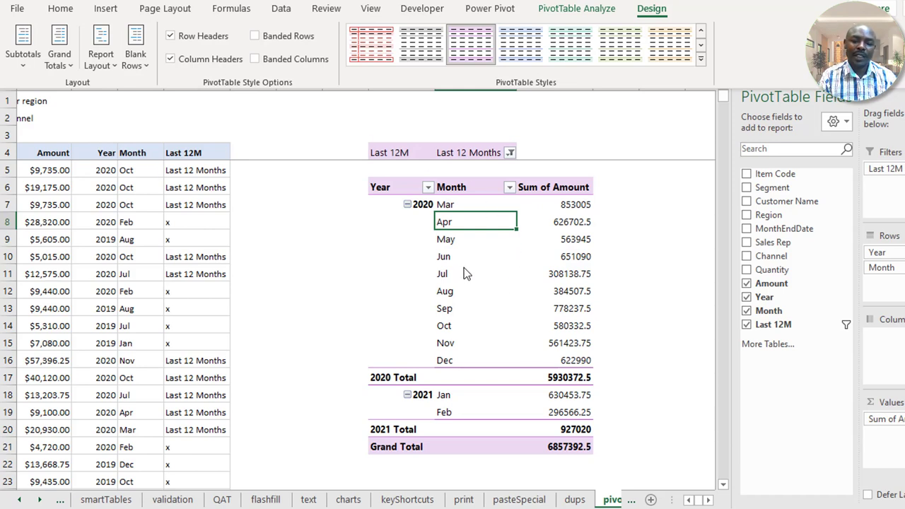
Strip the PivotTable of its subtotals, its grand totals for rows and columns, and its +/- expand buttons
{"action": "left_click", "coordinate": [24, 64]}
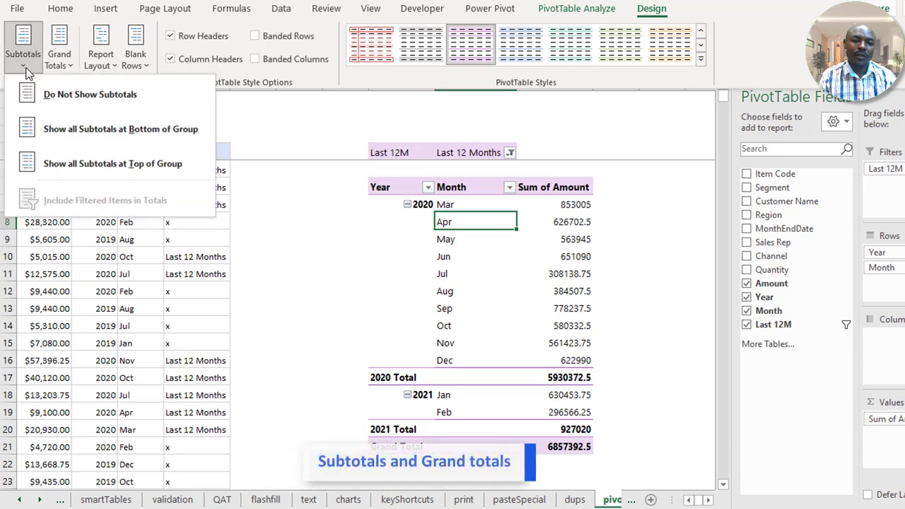
{"action": "left_click", "coordinate": [120, 98]}
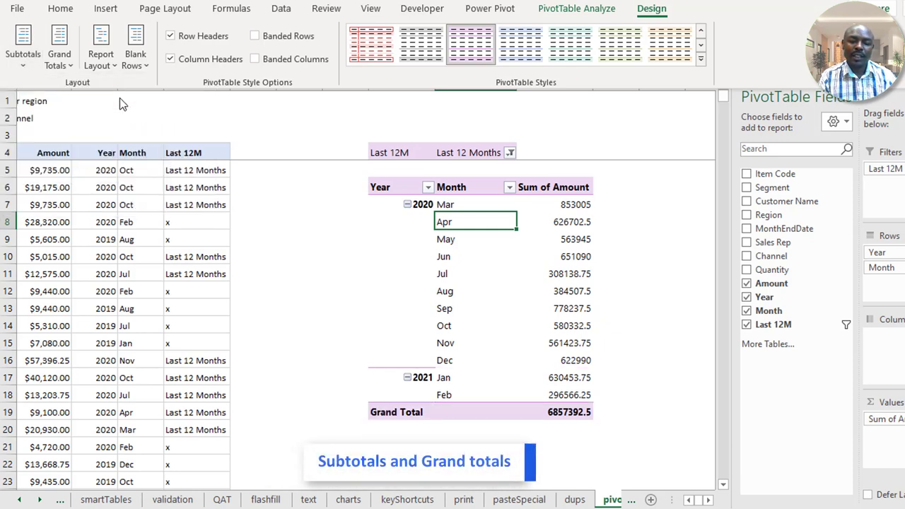
{"action": "left_click", "coordinate": [63, 65]}
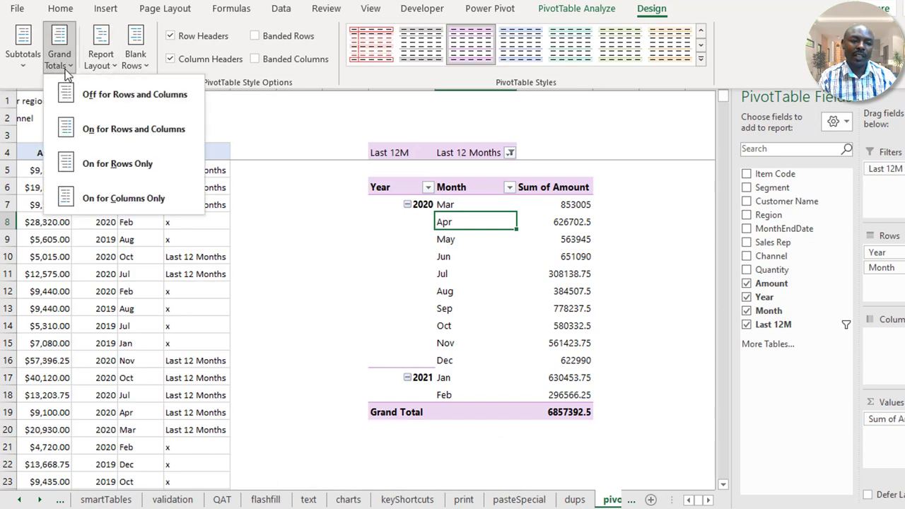
{"action": "left_click", "coordinate": [149, 98]}
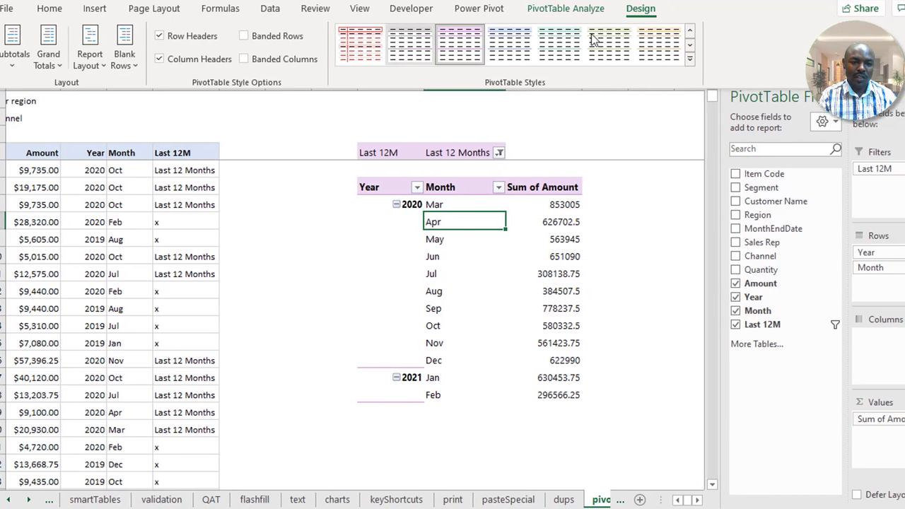
{"action": "left_click", "coordinate": [507, 8]}
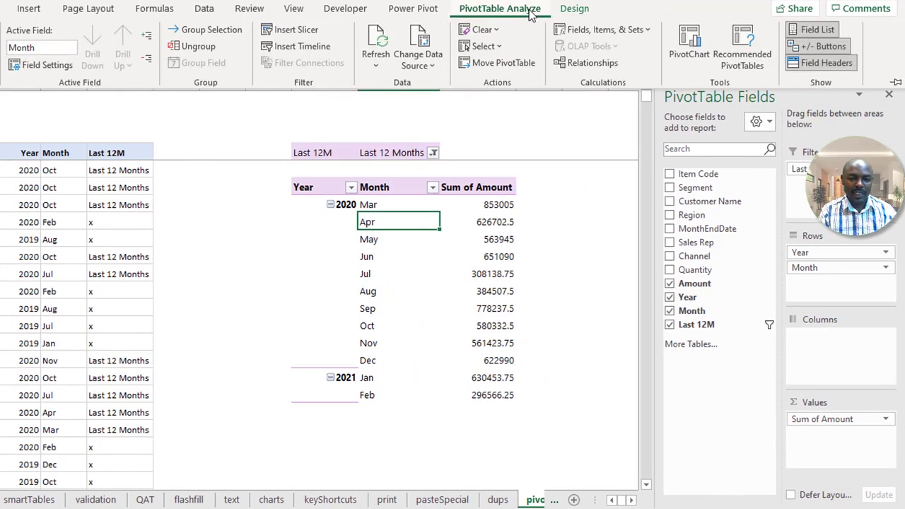
{"action": "left_click", "coordinate": [814, 44]}
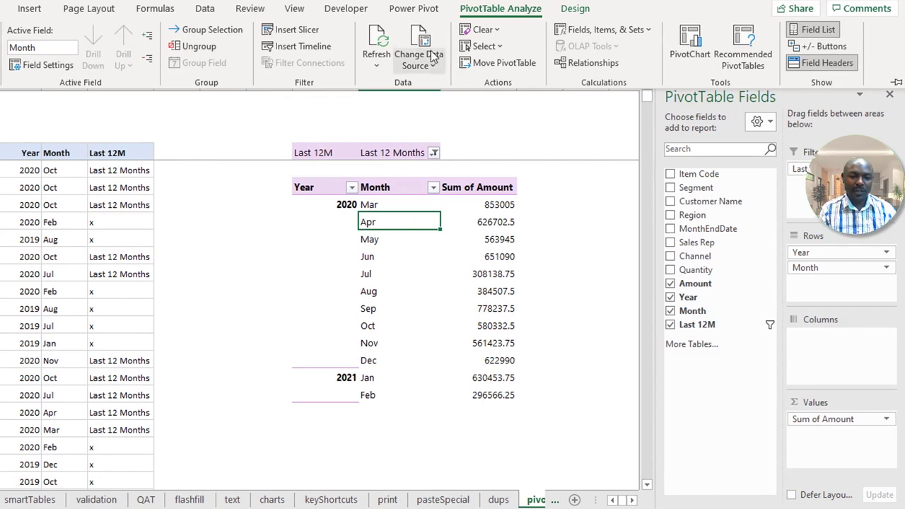
Apply a medium blue PivotTable style with a solid header row and turn off the Row Headers formatting
{"action": "left_click", "coordinate": [621, 10]}
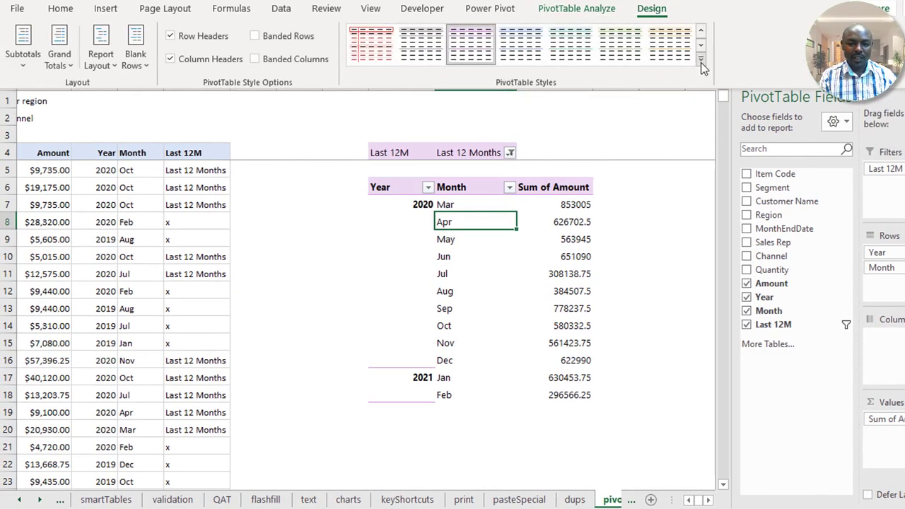
{"action": "left_click", "coordinate": [700, 63]}
{"action": "left_click", "coordinate": [481, 300]}
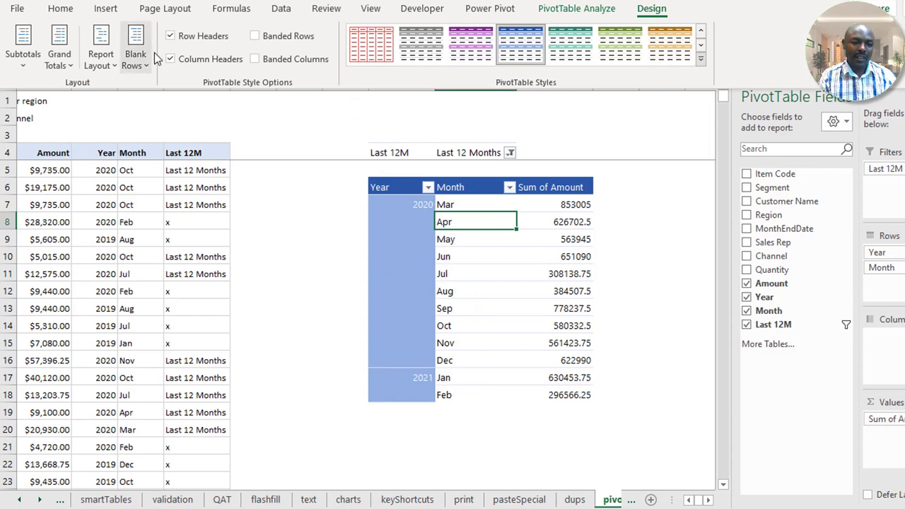
{"action": "left_click", "coordinate": [170, 37]}
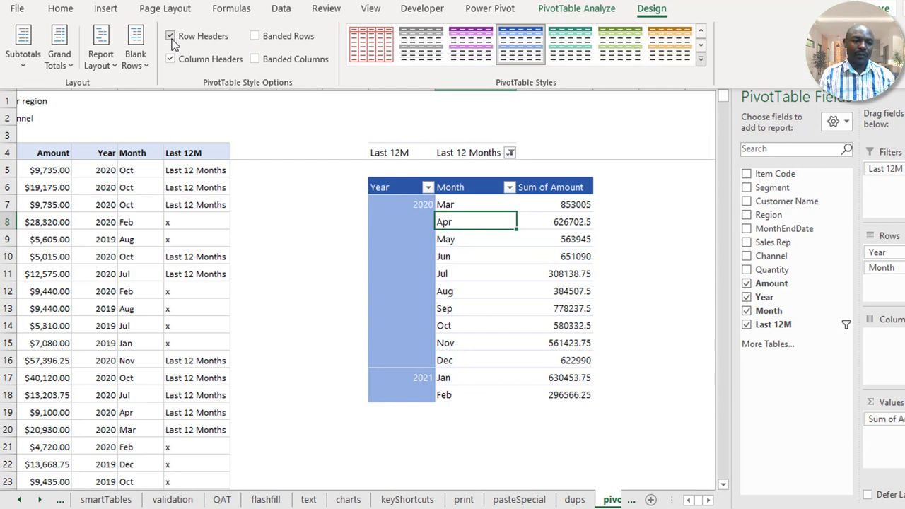
{"action": "left_click", "coordinate": [453, 272]}
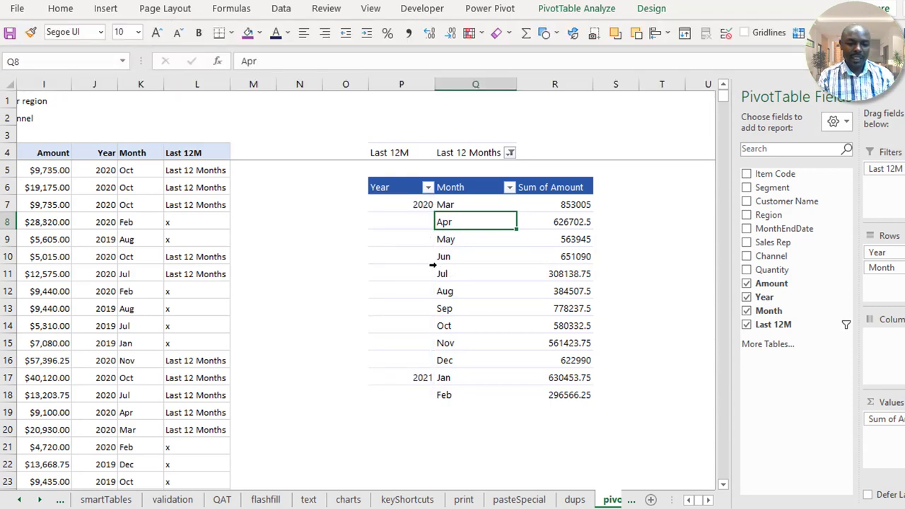
Insert a basic Line PivotChart based on the monthly sales PivotTable
{"action": "left_click", "coordinate": [597, 14]}
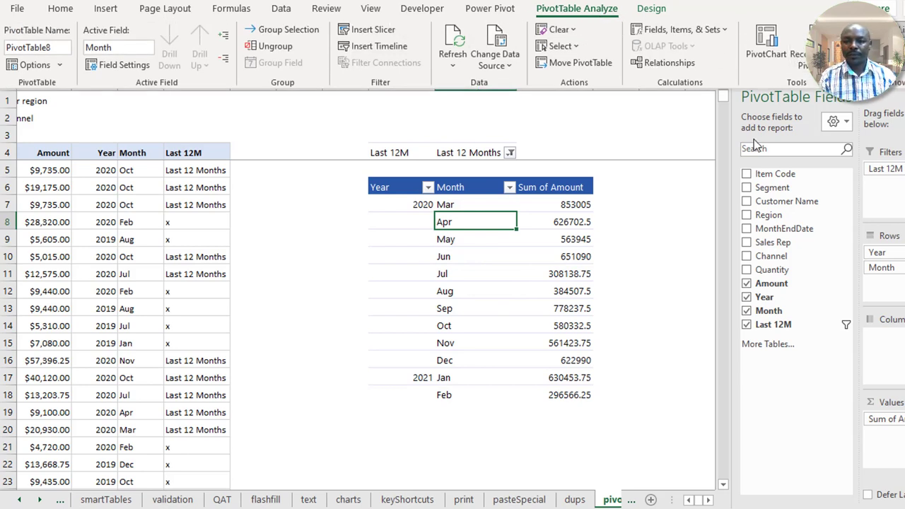
{"action": "left_click", "coordinate": [760, 61]}
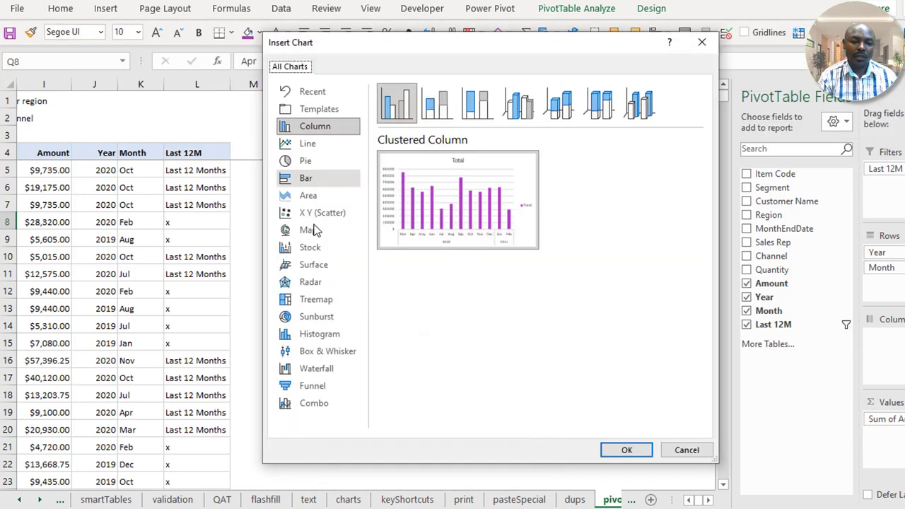
{"action": "left_click", "coordinate": [323, 142]}
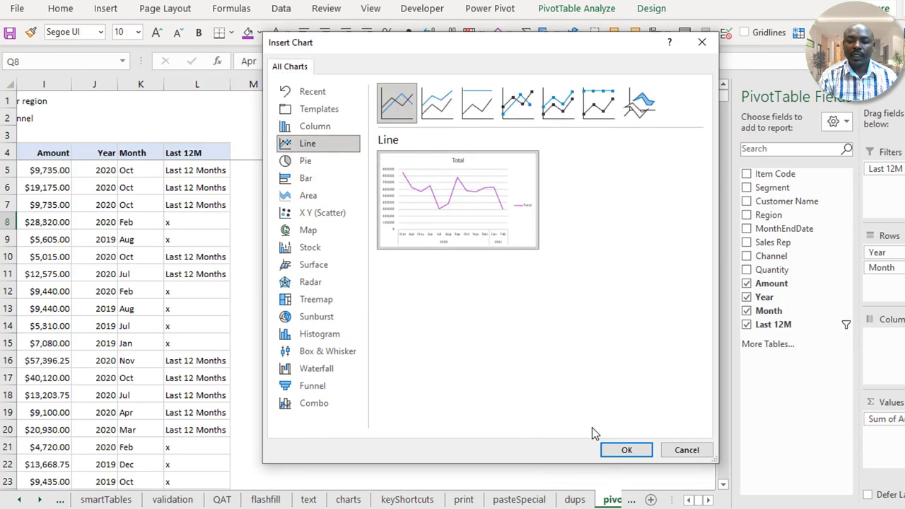
{"action": "left_click", "coordinate": [626, 450]}
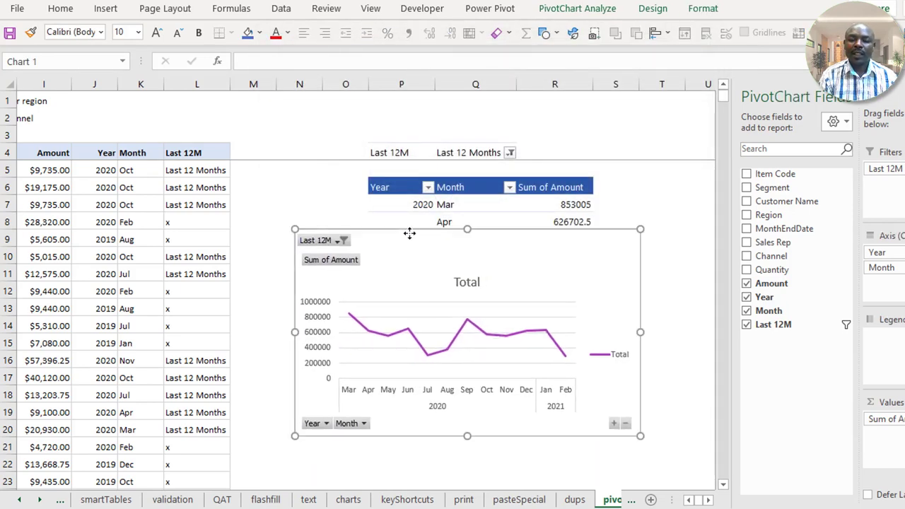
Hide all field buttons on the PivotChart and delete its legend
{"action": "right_click", "coordinate": [316, 242]}
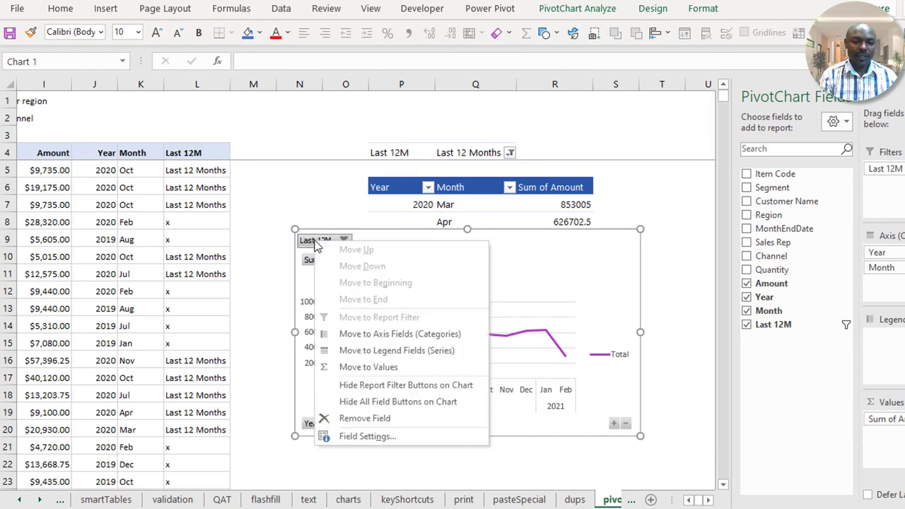
{"action": "left_click", "coordinate": [430, 405]}
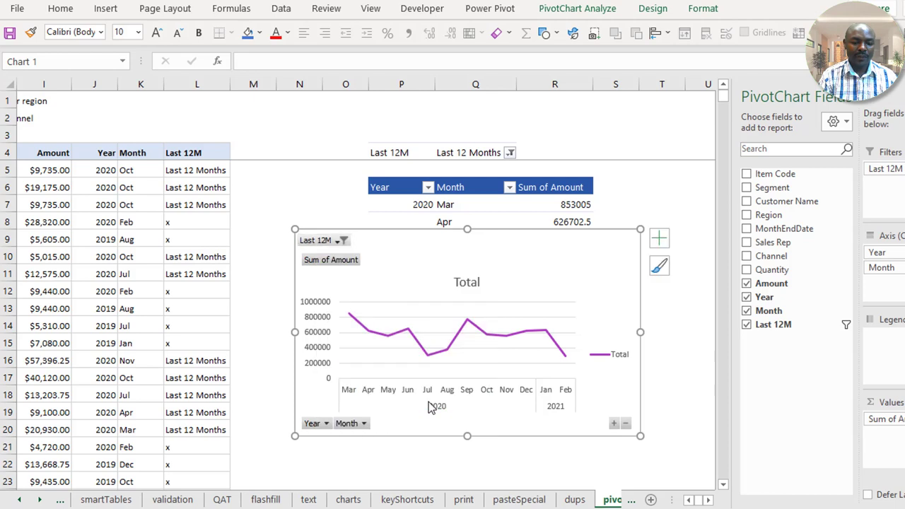
{"action": "left_click", "coordinate": [614, 349]}
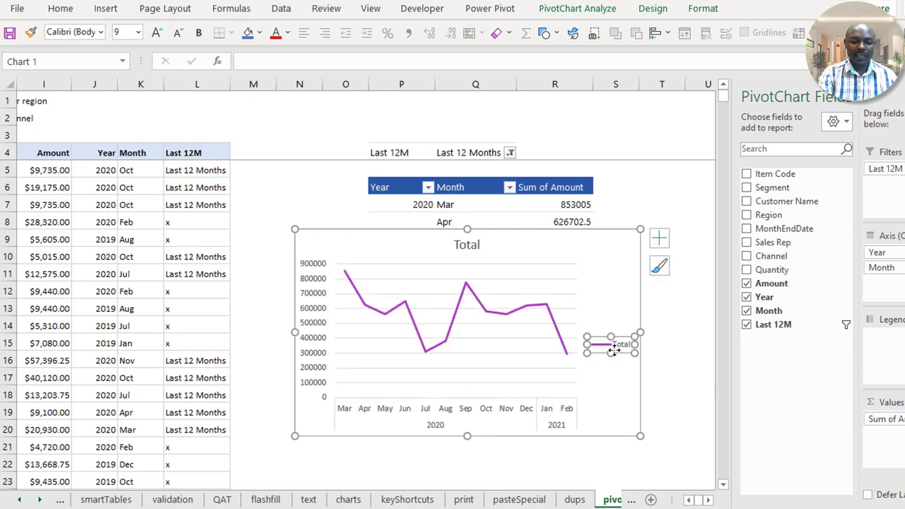
{"action": "key", "text": "Delete"}
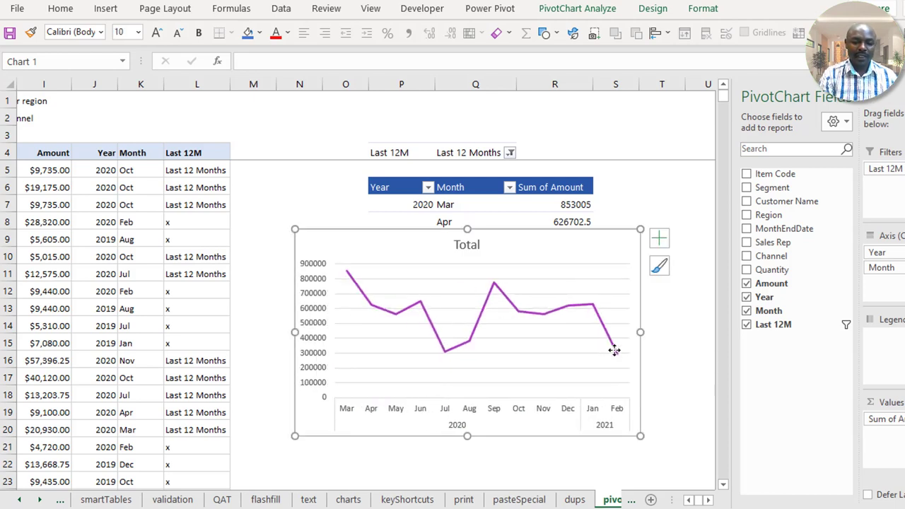
Title the PivotChart "Last 12 Months Sales" and move it off the PivotTable's amounts, over the source data
{"action": "left_click", "coordinate": [477, 247]}
{"action": "type", "text": "Last 12 Months Sa"}
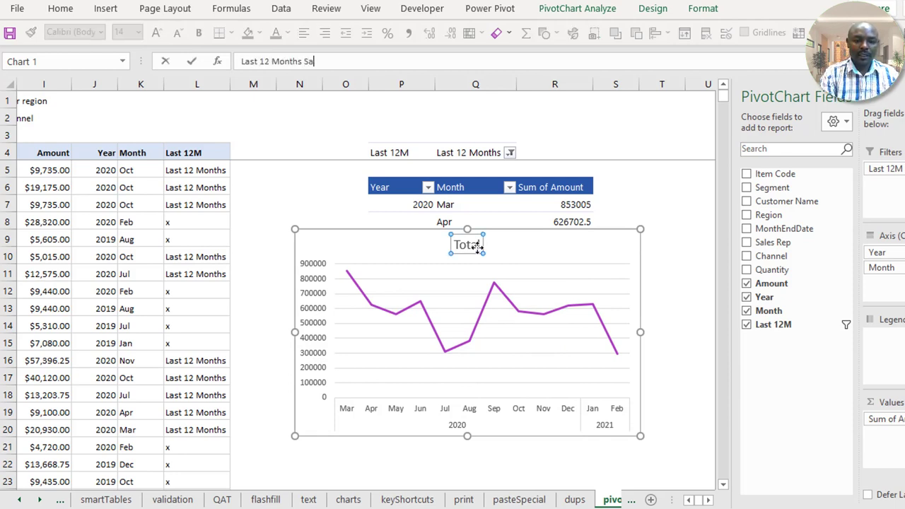
{"action": "type", "text": "les"}
{"action": "key", "text": "Return"}
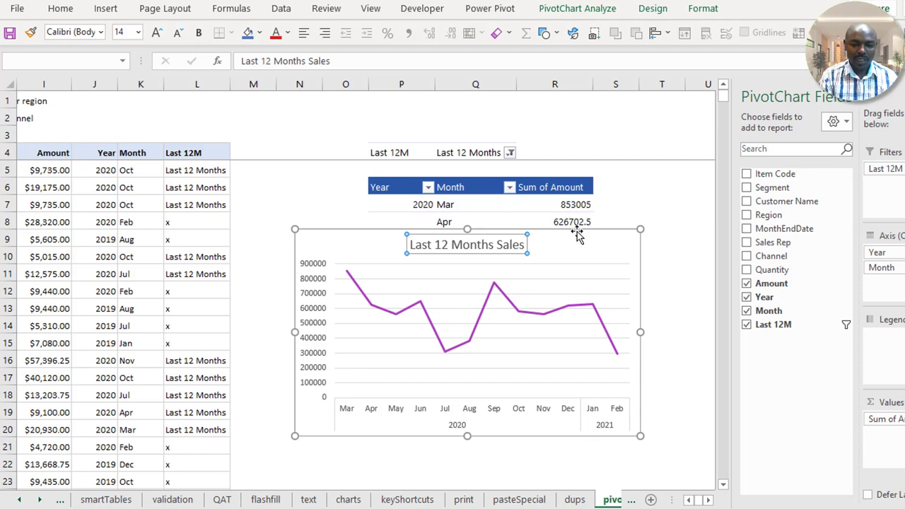
{"action": "left_click_drag", "start_coordinate": [578, 235], "coordinate": [362, 233]}
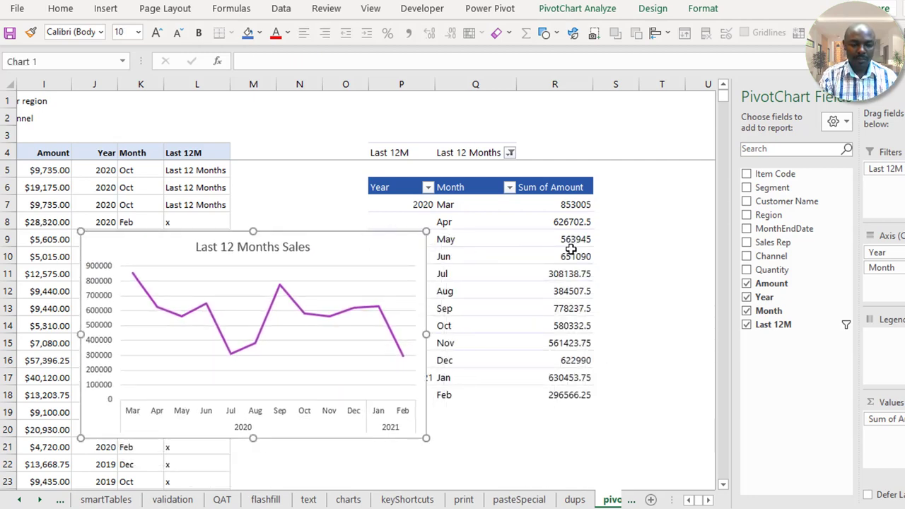
Format the PivotTable's Sum of Amount values as Number with 0 decimal places and a thousands separator
{"action": "right_click", "coordinate": [571, 205]}
{"action": "key", "text": "Escape"}
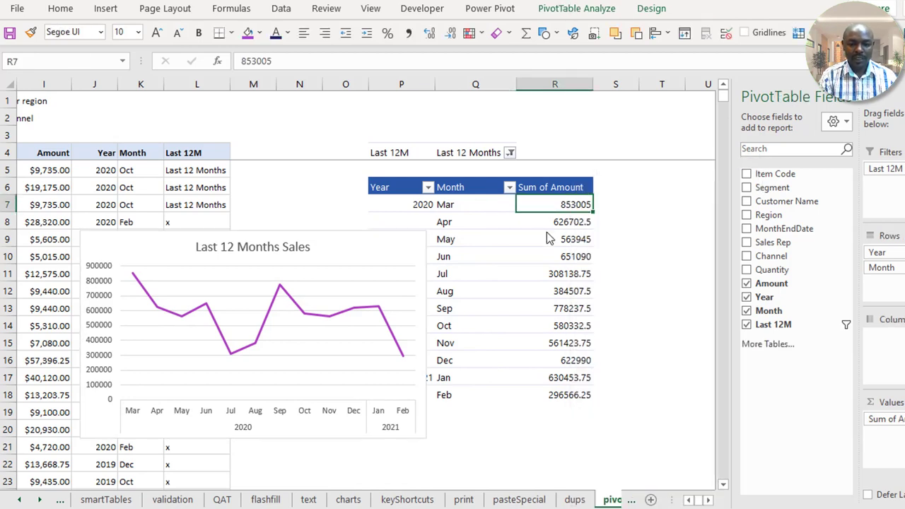
{"action": "right_click", "coordinate": [555, 224]}
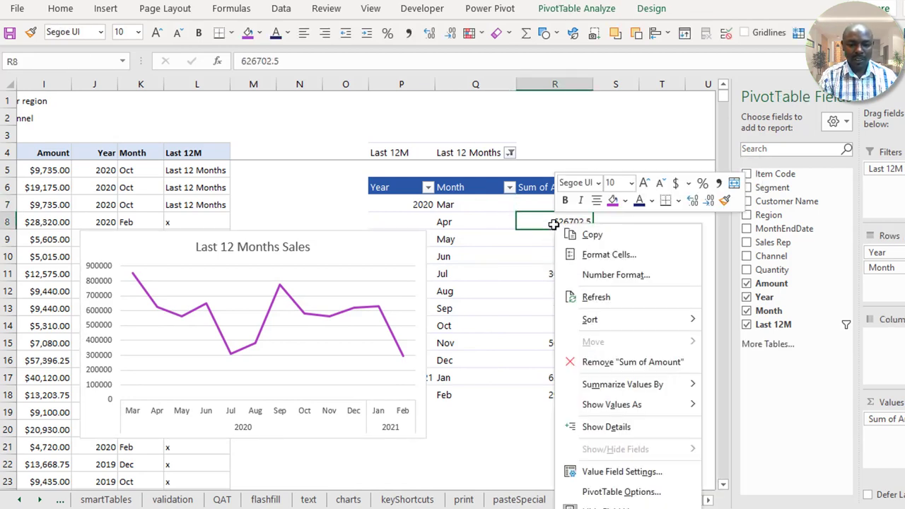
{"action": "left_click", "coordinate": [615, 274]}
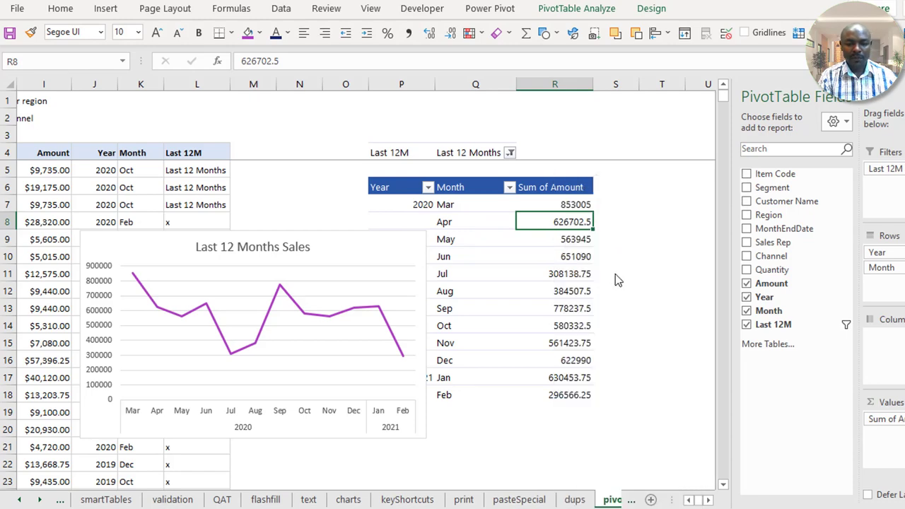
{"action": "left_click", "coordinate": [453, 165]}
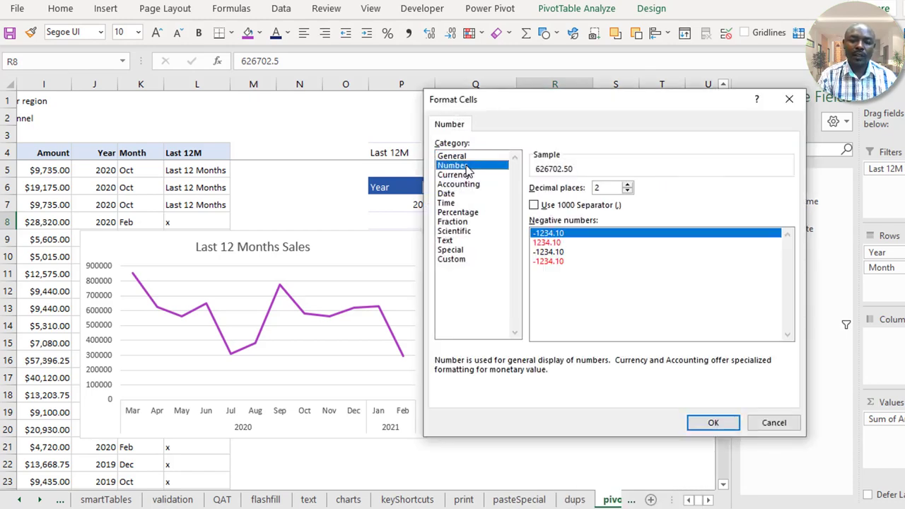
{"action": "left_click", "coordinate": [627, 191]}
{"action": "left_click", "coordinate": [627, 191]}
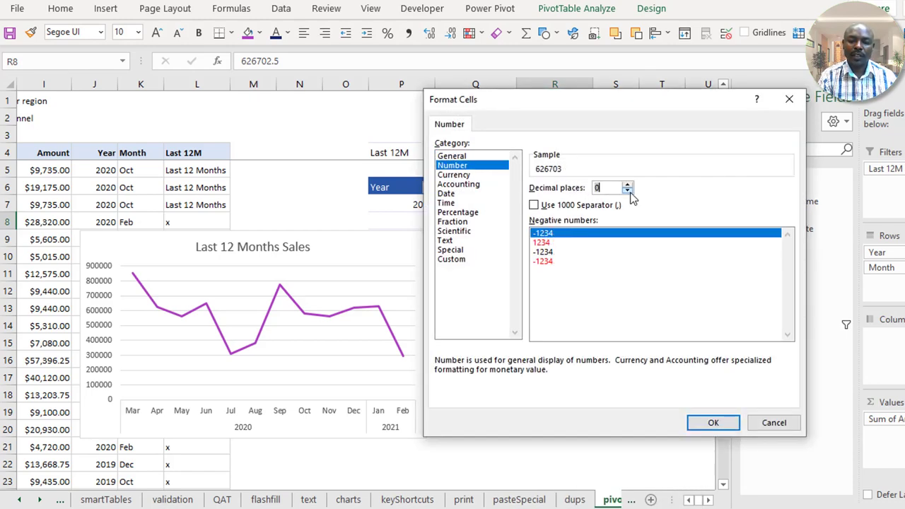
{"action": "left_click", "coordinate": [534, 205]}
{"action": "left_click", "coordinate": [704, 422]}
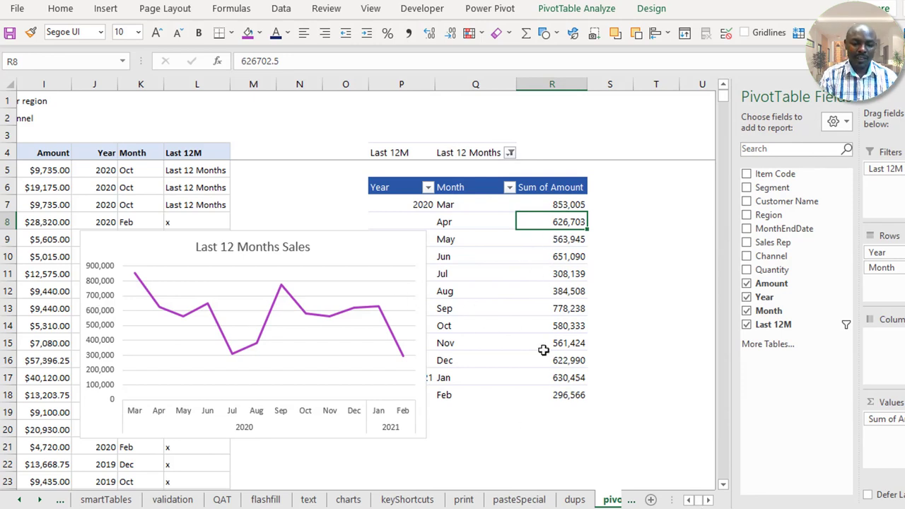
Review the task note in cell E1 about the last 12 months' sales trend sliced per region
{"action": "left_click", "coordinate": [44, 97]}
{"action": "key", "text": "Left"}
{"action": "key", "text": "Left"}
{"action": "key", "text": "Left"}
{"action": "key", "text": "Left"}
{"action": "key", "text": "Left"}
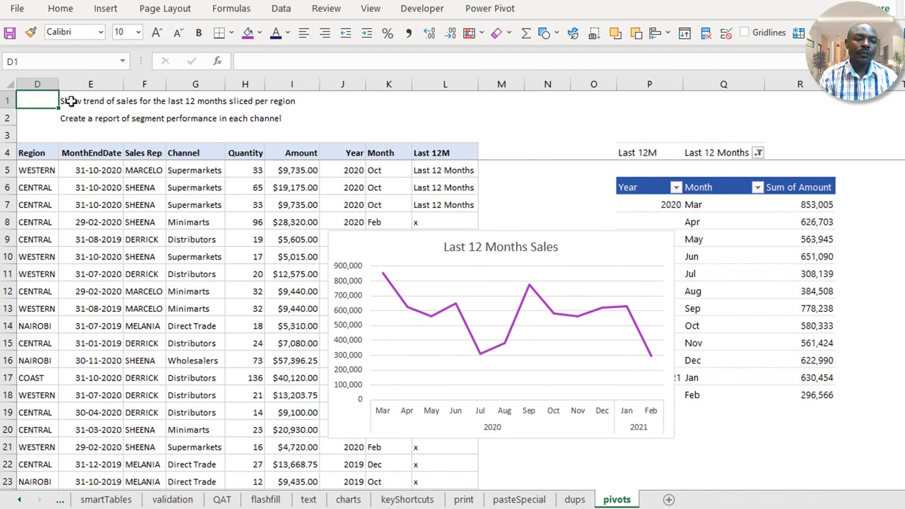
{"action": "left_click", "coordinate": [68, 104]}
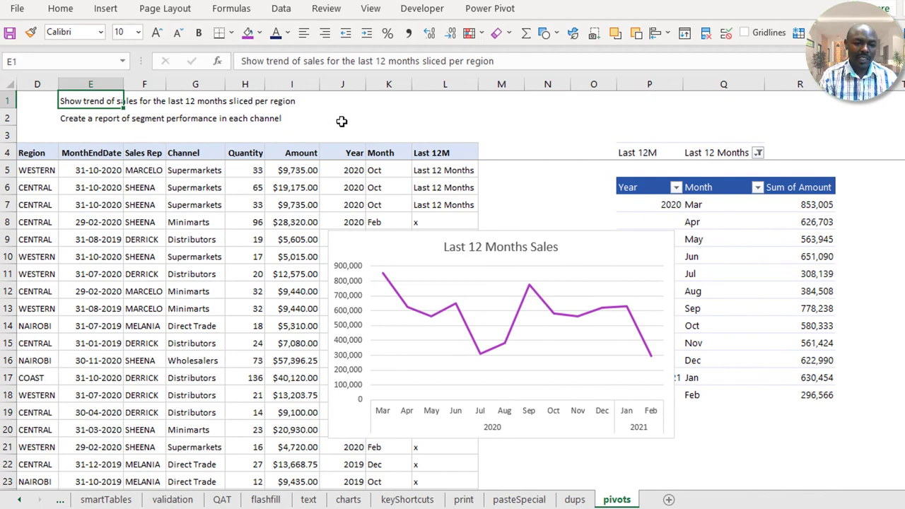
Insert a Region slicer through the Insert Slicers dialog, move it over the source data, and delete it again
{"action": "left_click", "coordinate": [721, 225]}
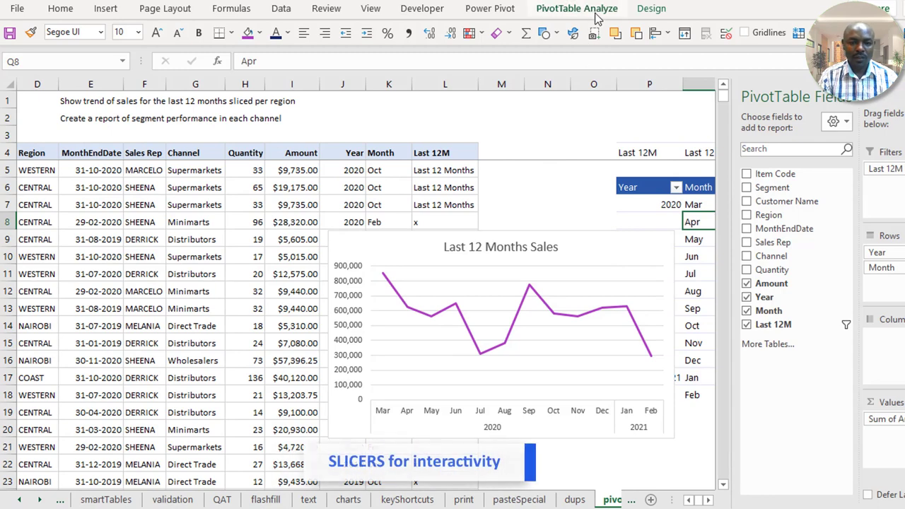
{"action": "left_click", "coordinate": [603, 13]}
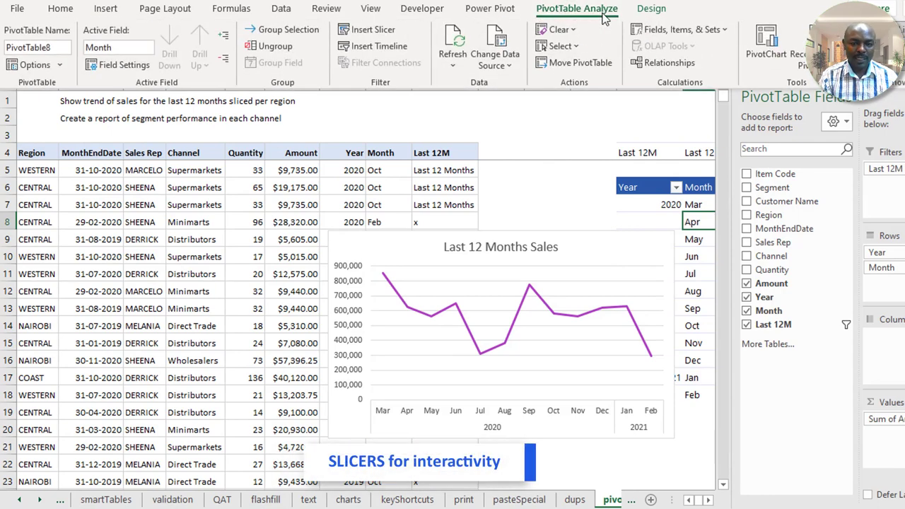
{"action": "left_click", "coordinate": [374, 32]}
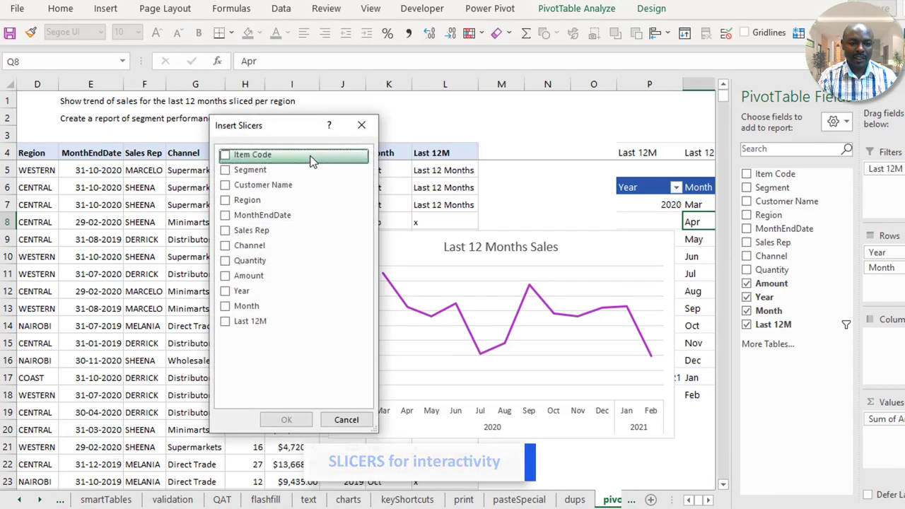
{"action": "left_click", "coordinate": [226, 201]}
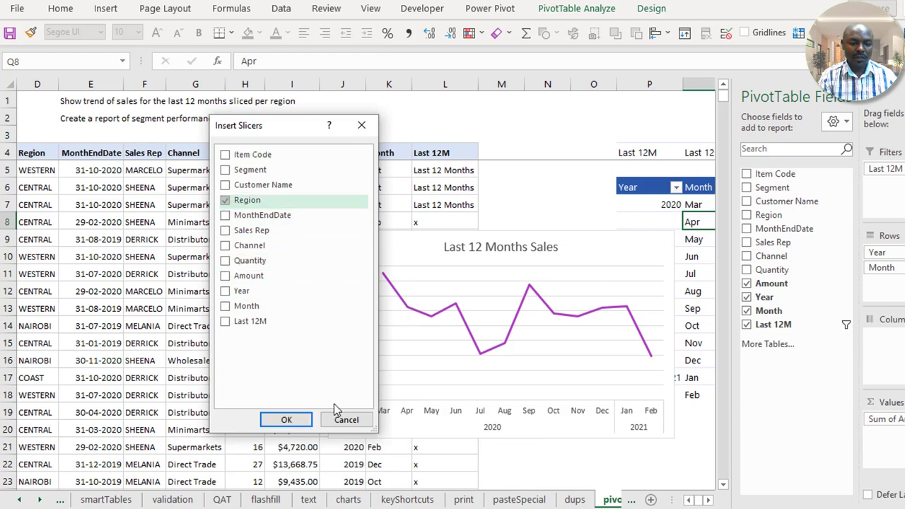
{"action": "left_click", "coordinate": [286, 419]}
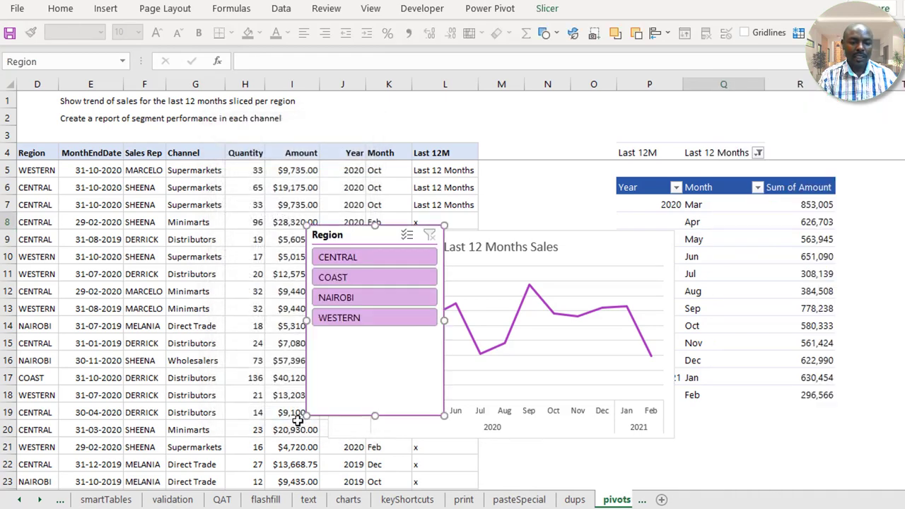
{"action": "left_click_drag", "start_coordinate": [354, 240], "coordinate": [296, 197]}
{"action": "key", "text": "Delete"}
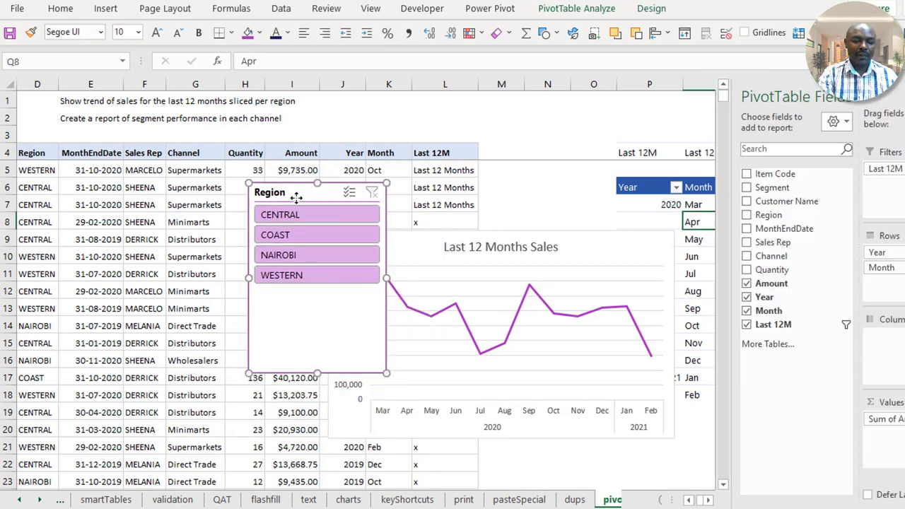
Add the Region field as a slicer from the field list and place it clear of the chart, over the PivotTable
{"action": "right_click", "coordinate": [787, 216]}
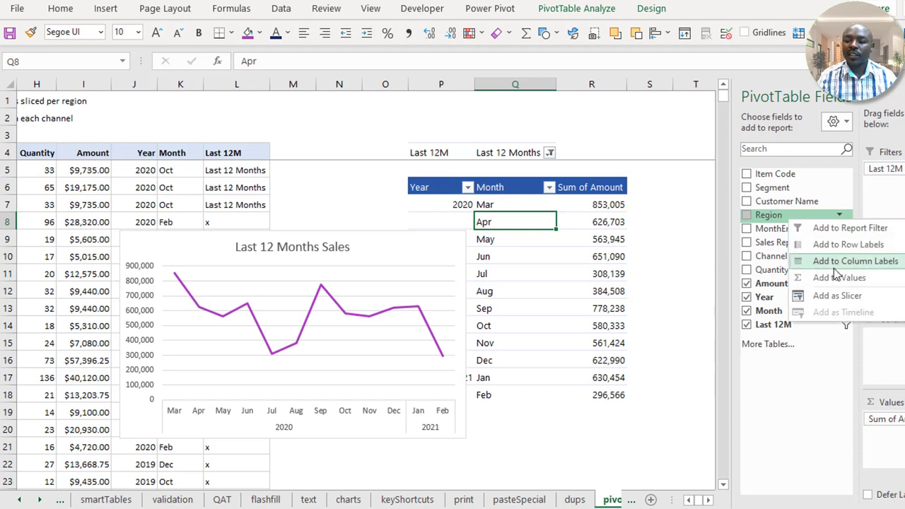
{"action": "left_click", "coordinate": [859, 303]}
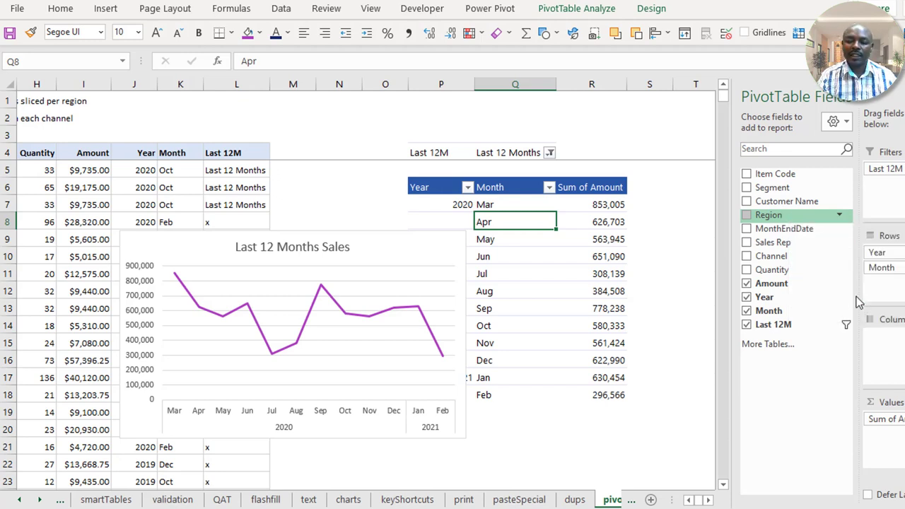
{"action": "left_click_drag", "start_coordinate": [351, 234], "coordinate": [555, 240]}
Filter the PivotTable and chart by COAST, CENTRAL, NAIROBI and WESTERN in turn, moving the slicer beside the PivotTable along the way
{"action": "left_click", "coordinate": [546, 275]}
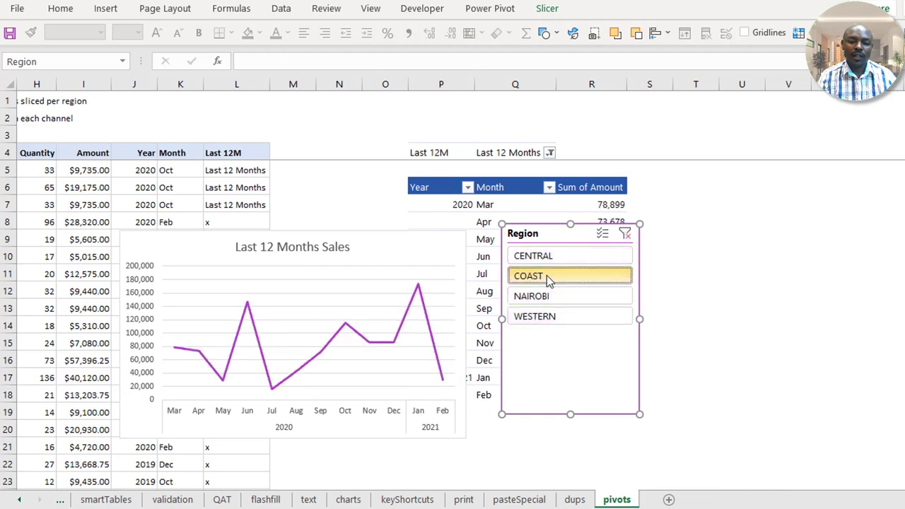
{"action": "left_click", "coordinate": [552, 256]}
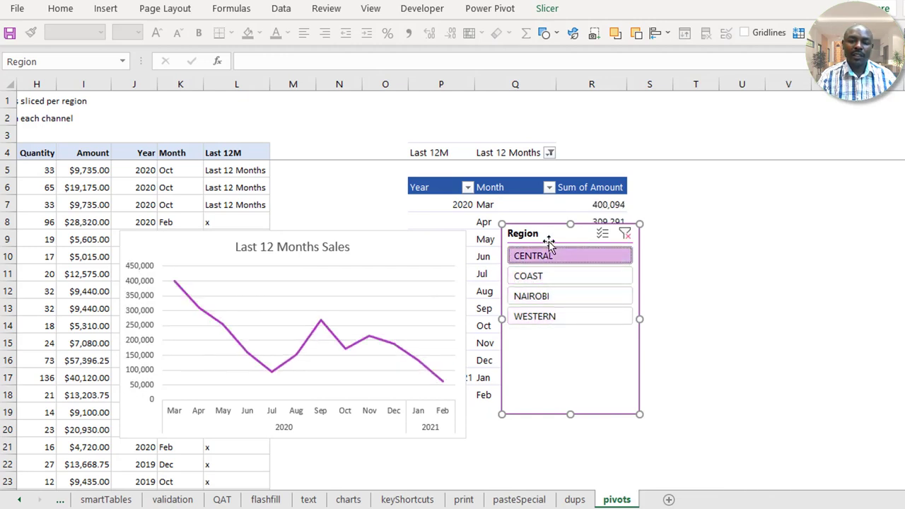
{"action": "left_click_drag", "start_coordinate": [549, 236], "coordinate": [677, 224]}
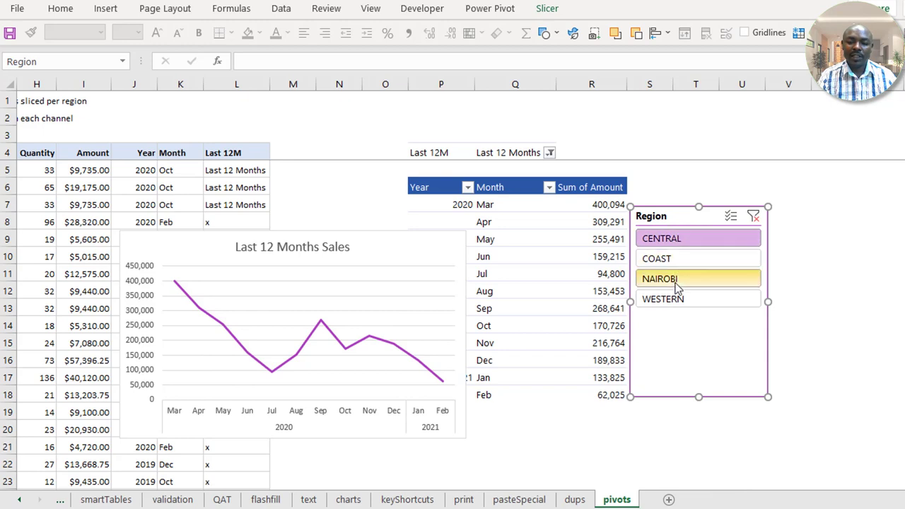
{"action": "left_click", "coordinate": [664, 280]}
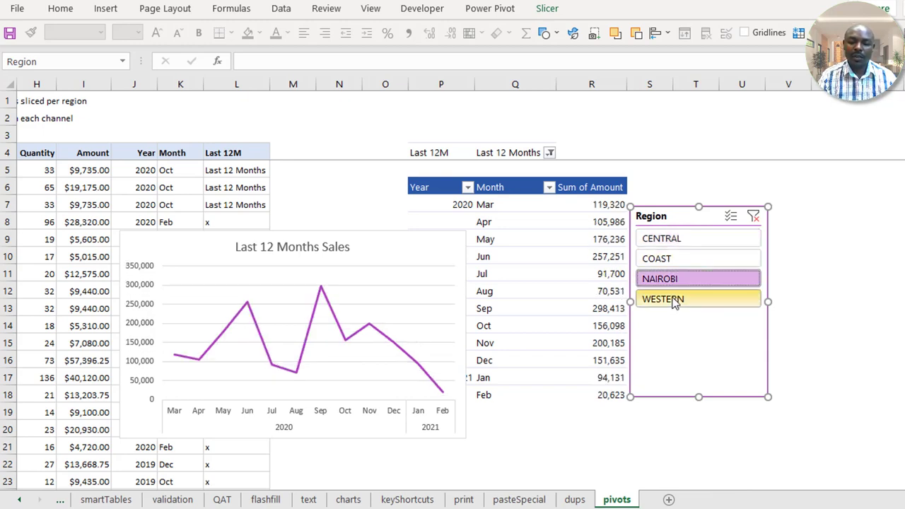
{"action": "left_click", "coordinate": [675, 300]}
Filter by COAST and NAIROBI together in the Region slicer, followed by CENTRAL alone
{"action": "left_click", "coordinate": [677, 259]}
{"action": "left_click", "coordinate": [674, 278], "text": "ctrl"}
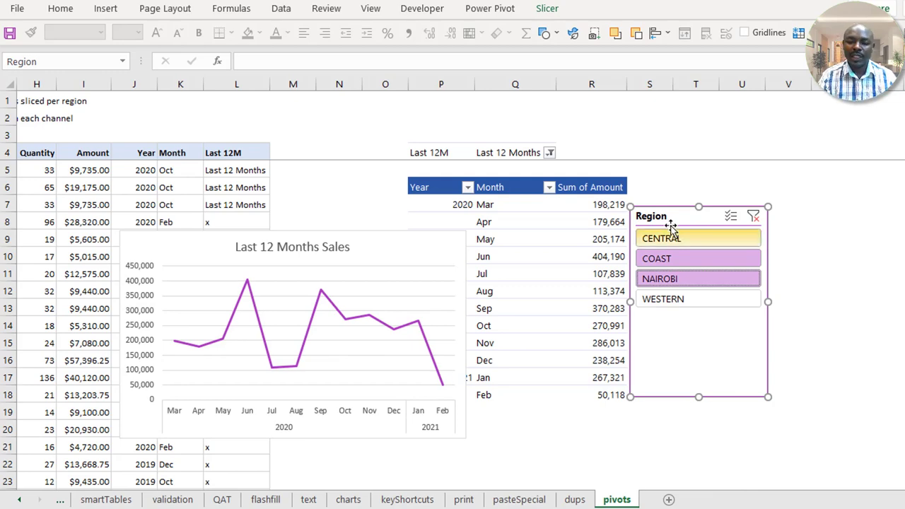
{"action": "left_click", "coordinate": [649, 239]}
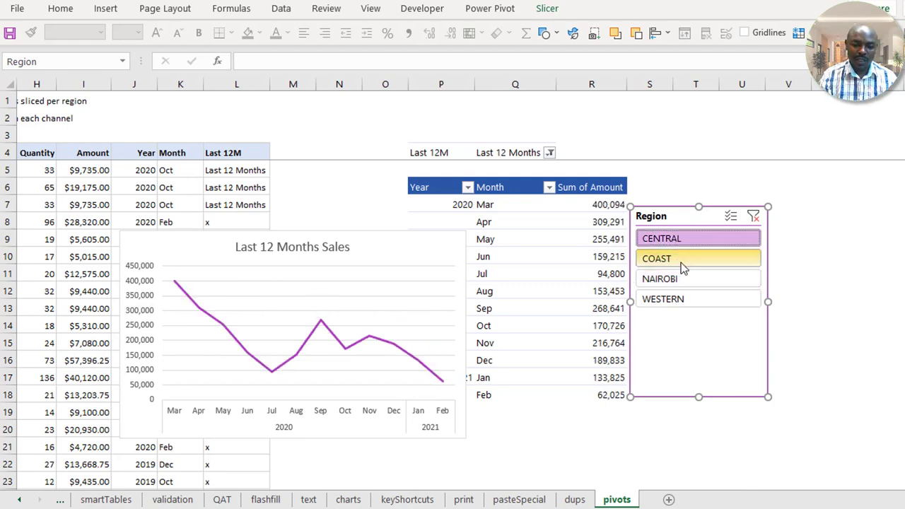
Filter the sales to COAST only and move the Region slicer beside the chart, over the source data
{"action": "left_click", "coordinate": [681, 262]}
{"action": "key", "text": "Escape"}
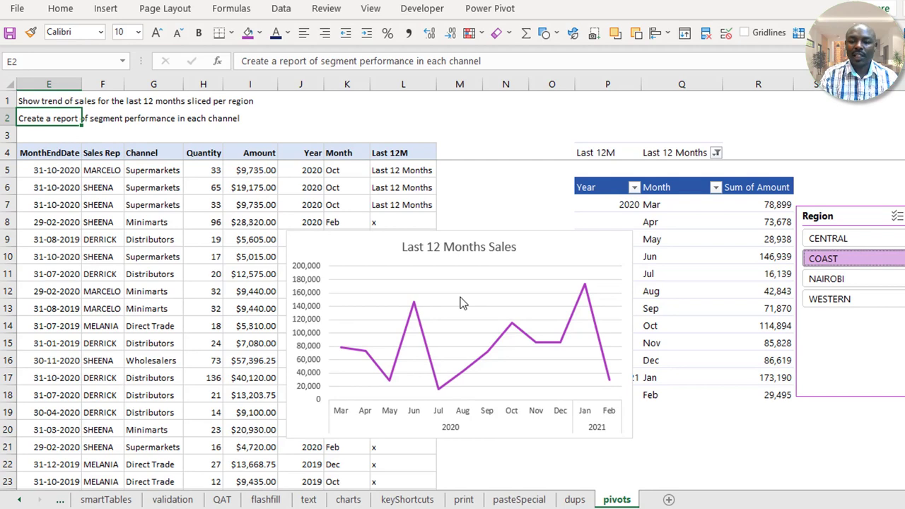
{"action": "scroll", "coordinate": [778, 276], "scroll_direction": "right", "scroll_amount": 2}
{"action": "left_click_drag", "start_coordinate": [767, 217], "coordinate": [104, 232]}
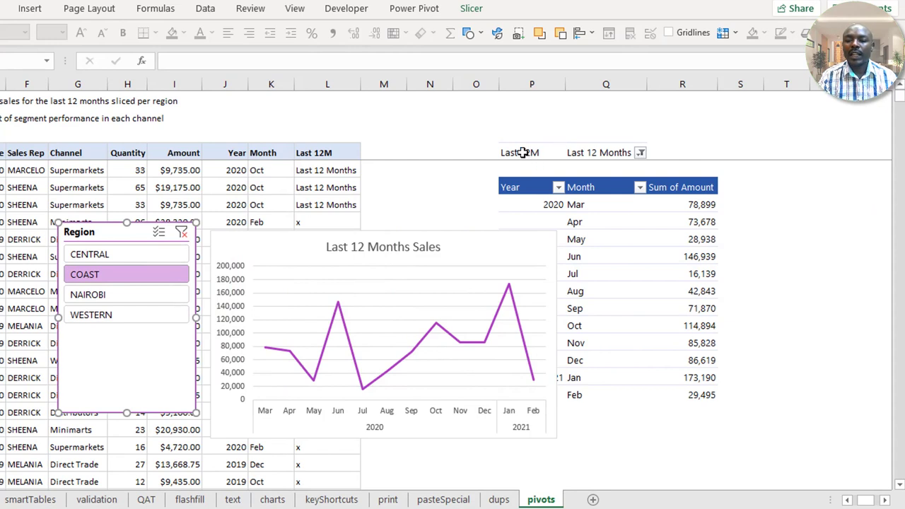
Copy the whole monthly sales PivotTable, including its Last 12M filter, and paste the copy at cell U4
{"action": "left_click_drag", "start_coordinate": [521, 152], "coordinate": [707, 396]}
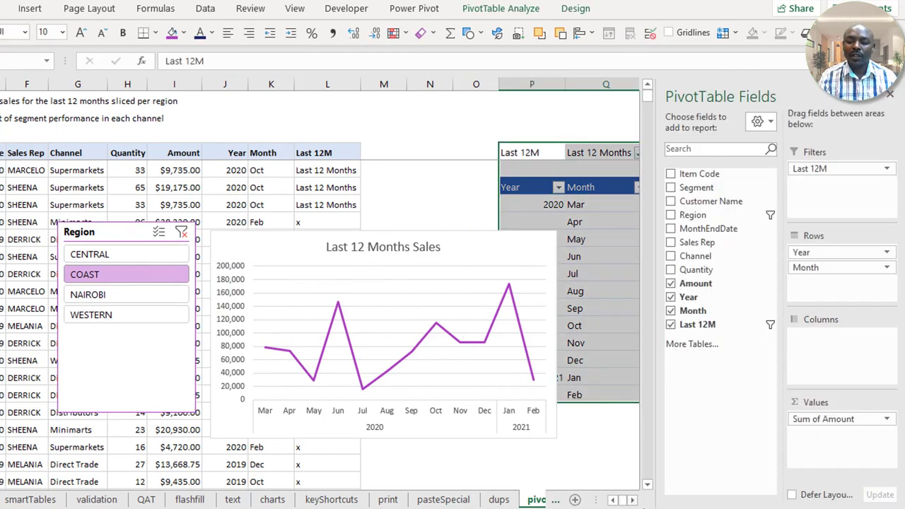
{"action": "scroll", "coordinate": [634, 502], "scroll_direction": "right", "scroll_amount": 10}
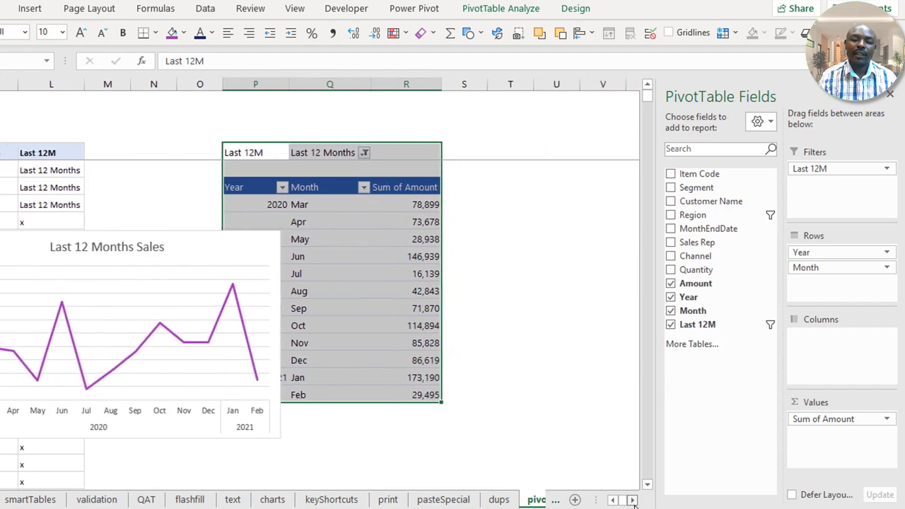
{"action": "scroll", "coordinate": [634, 502], "scroll_direction": "right", "scroll_amount": 1}
{"action": "right_click", "coordinate": [218, 246]}
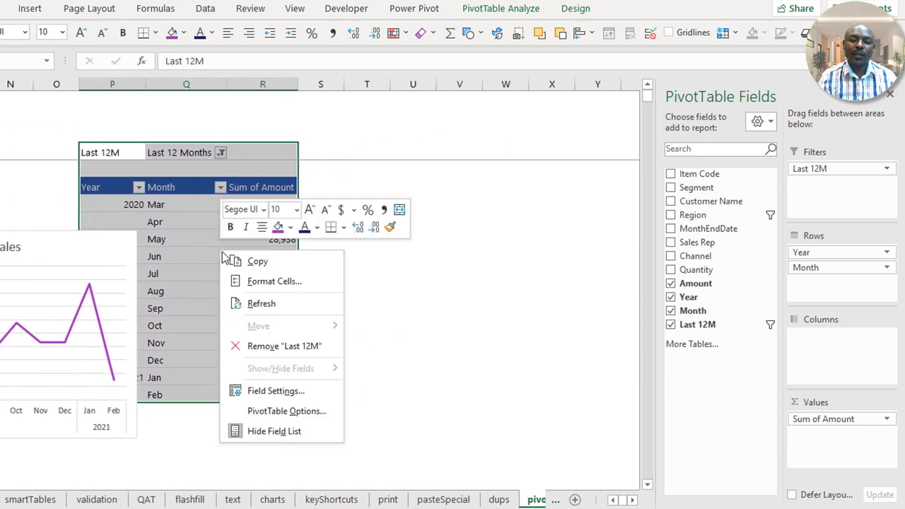
{"action": "left_click", "coordinate": [244, 258]}
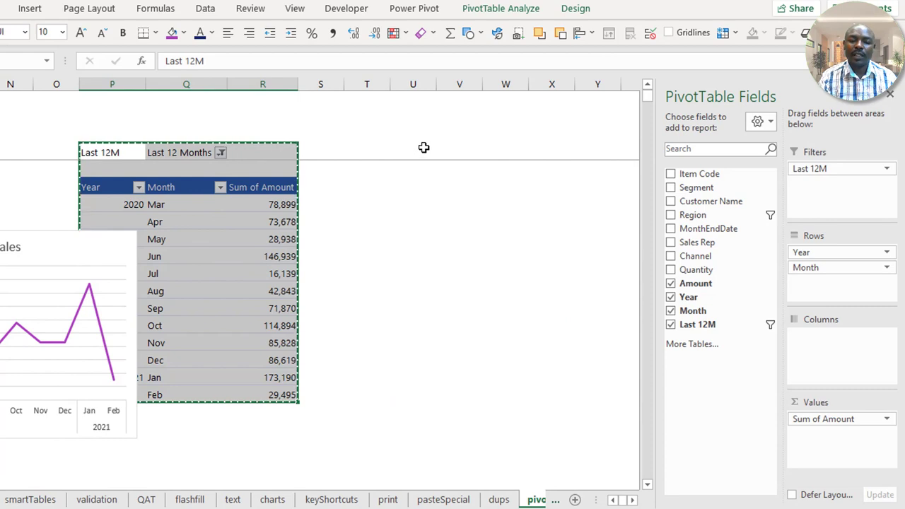
{"action": "right_click", "coordinate": [419, 152]}
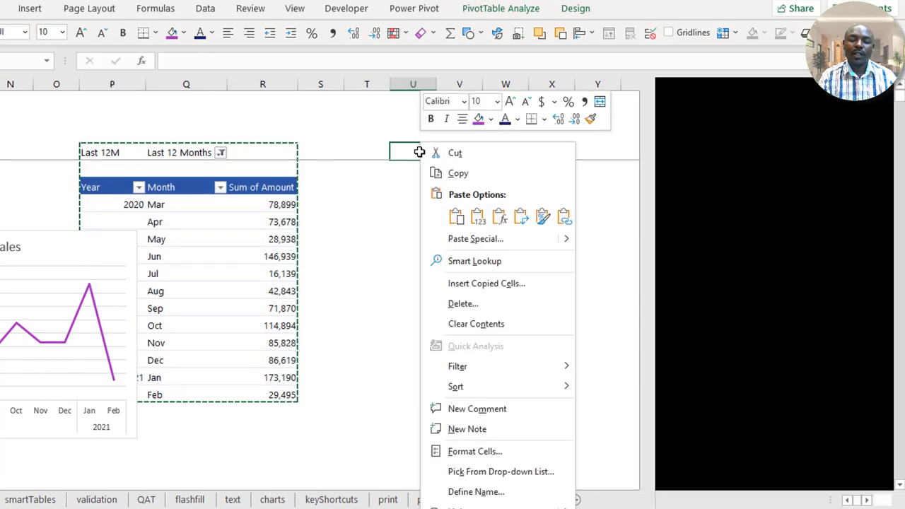
{"action": "left_click", "coordinate": [454, 216]}
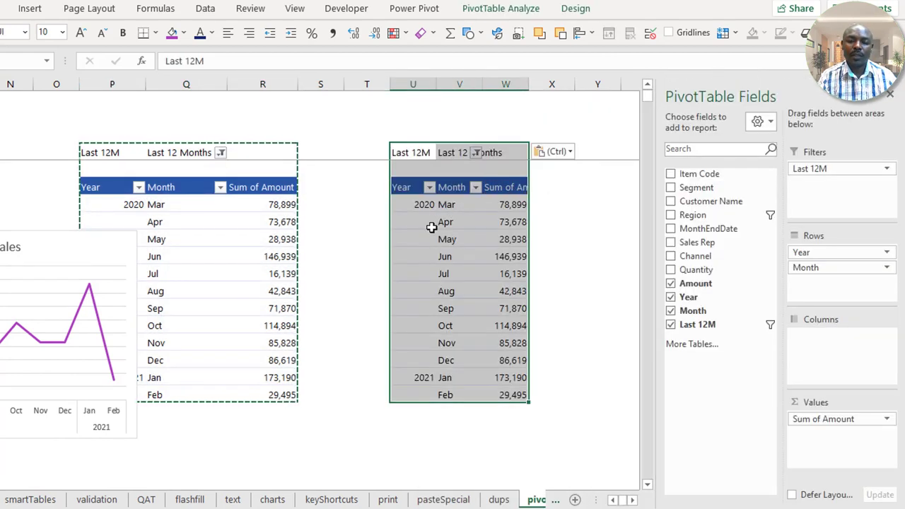
Remove Year and Month from the copied PivotTable's rows and add Segment as its row field
{"action": "left_click", "coordinate": [450, 235]}
{"action": "left_click", "coordinate": [498, 260]}
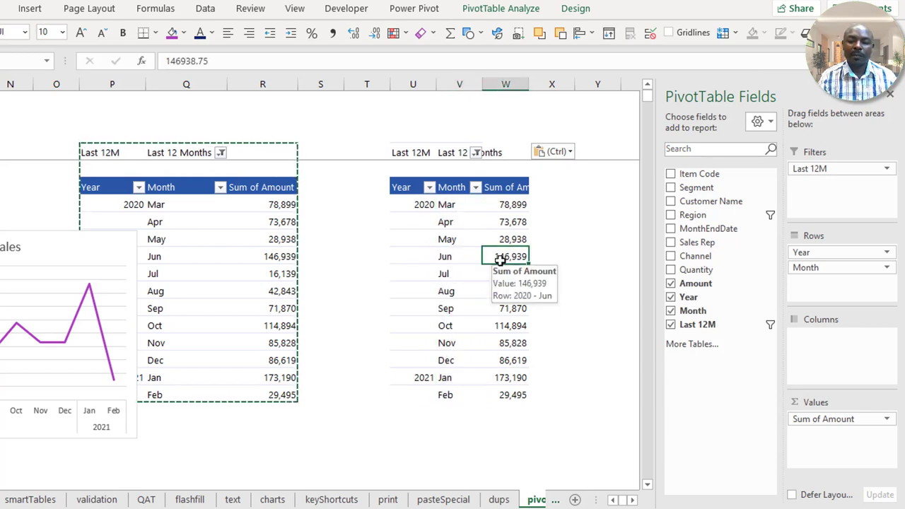
{"action": "left_click_drag", "start_coordinate": [806, 267], "coordinate": [533, 381]}
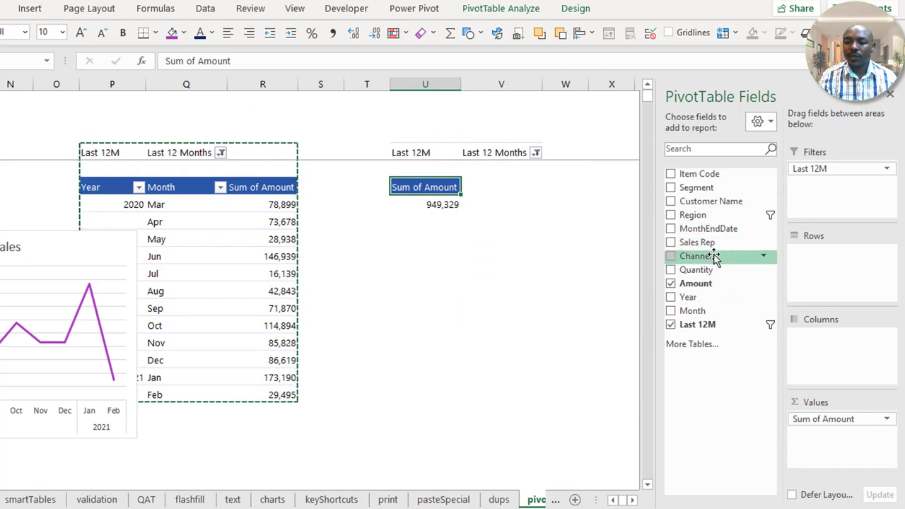
{"action": "left_click_drag", "start_coordinate": [707, 188], "coordinate": [827, 291]}
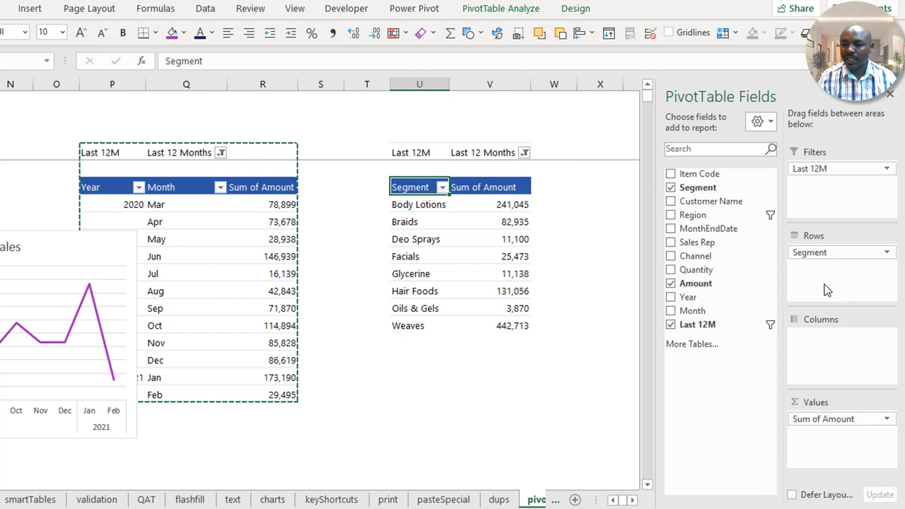
{"action": "left_click", "coordinate": [524, 154]}
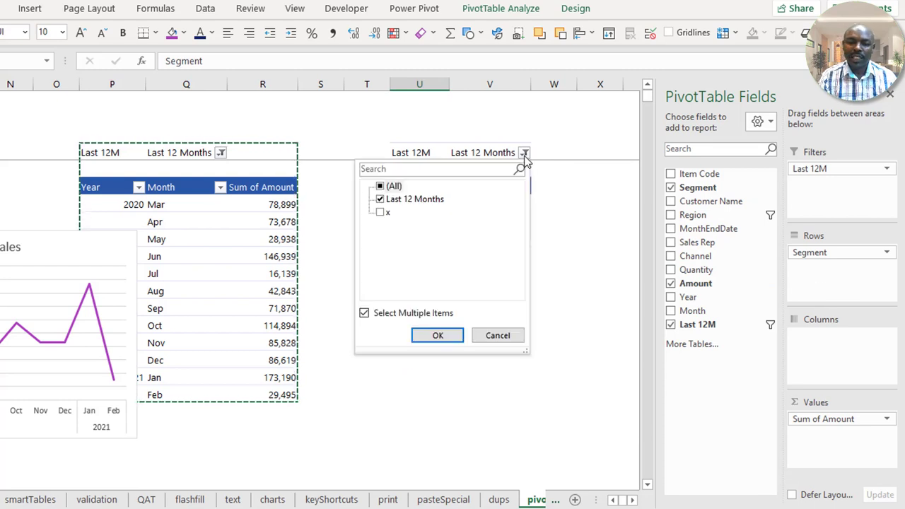
{"action": "left_click", "coordinate": [364, 313]}
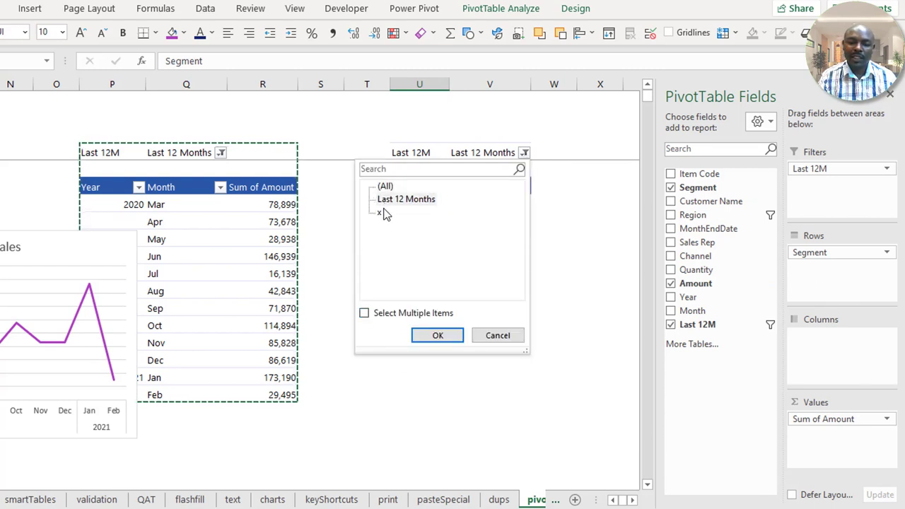
{"action": "left_click", "coordinate": [427, 336]}
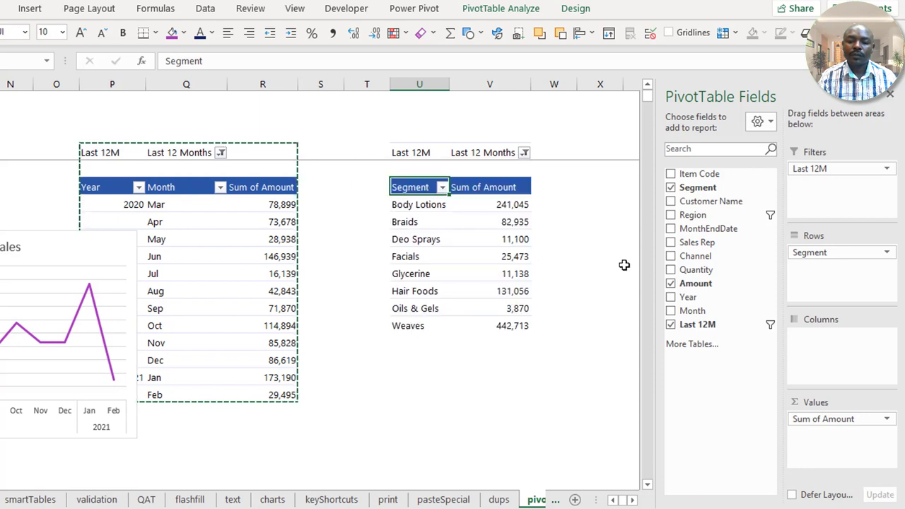
Reset the segment PivotTable's Last 12M filter to all items and remove the Last 12M field from its filters
{"action": "left_click", "coordinate": [524, 153]}
{"action": "left_click", "coordinate": [364, 313]}
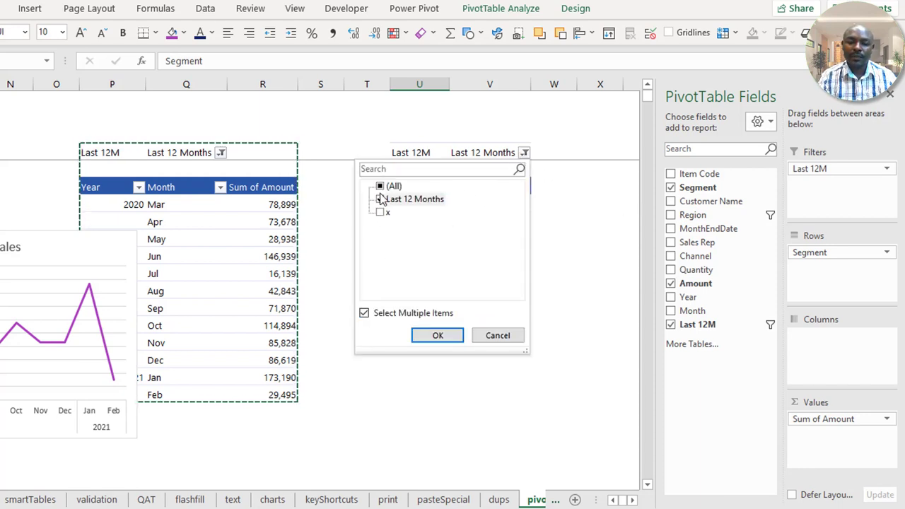
{"action": "left_click", "coordinate": [381, 199]}
{"action": "left_click", "coordinate": [435, 336]}
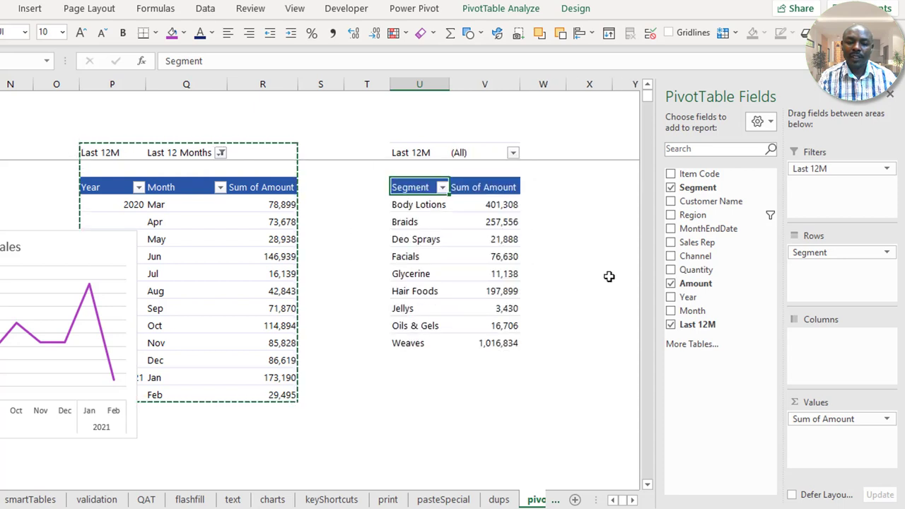
{"action": "left_click_drag", "start_coordinate": [808, 177], "coordinate": [511, 307]}
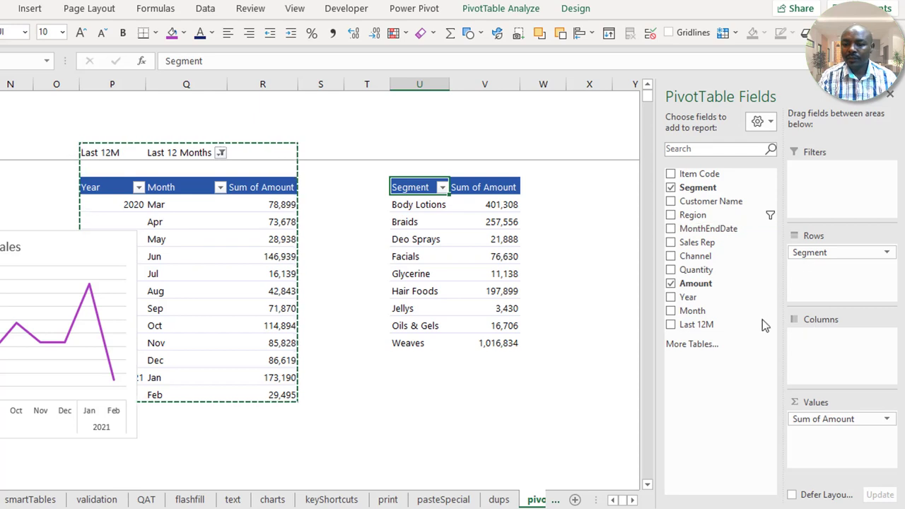
Add Channel above Segment in the PivotTable's rows, autofit column U and highlight the Direct Trade group
{"action": "left_click_drag", "start_coordinate": [723, 257], "coordinate": [820, 256]}
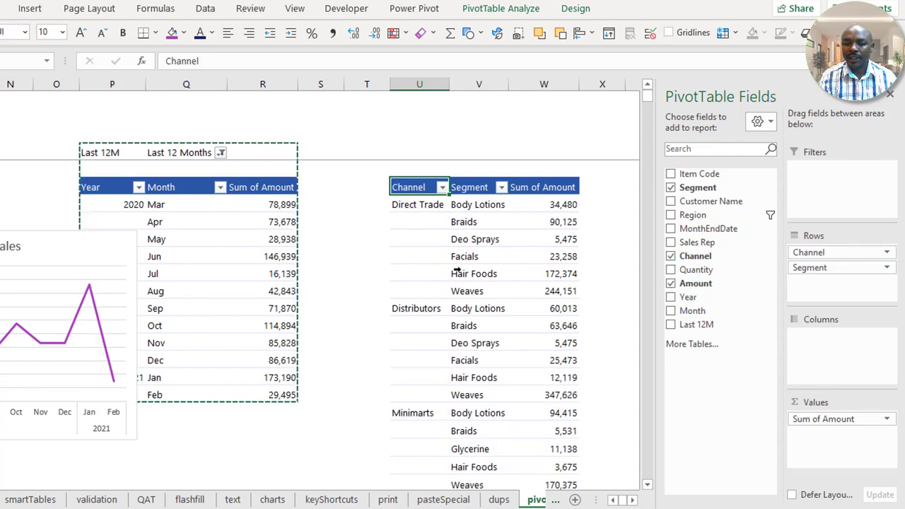
{"action": "double_click", "coordinate": [447, 79]}
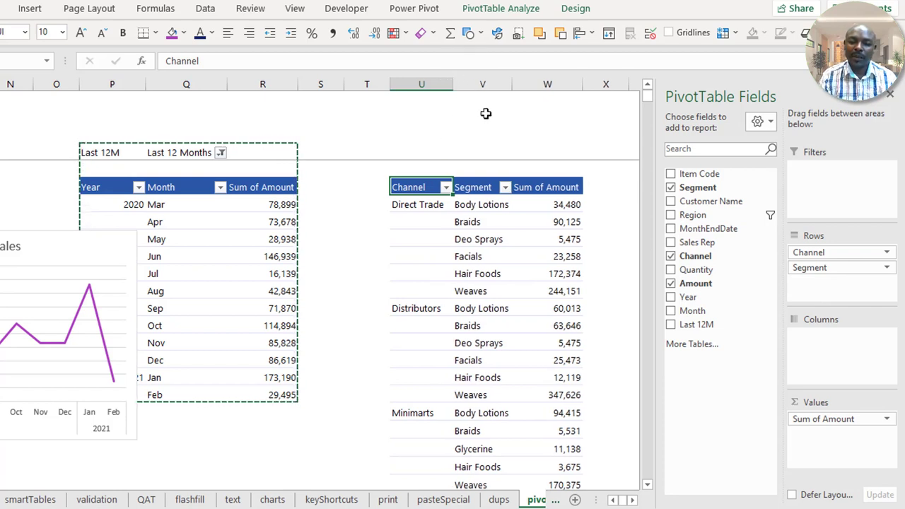
{"action": "left_click_drag", "start_coordinate": [422, 206], "coordinate": [420, 277]}
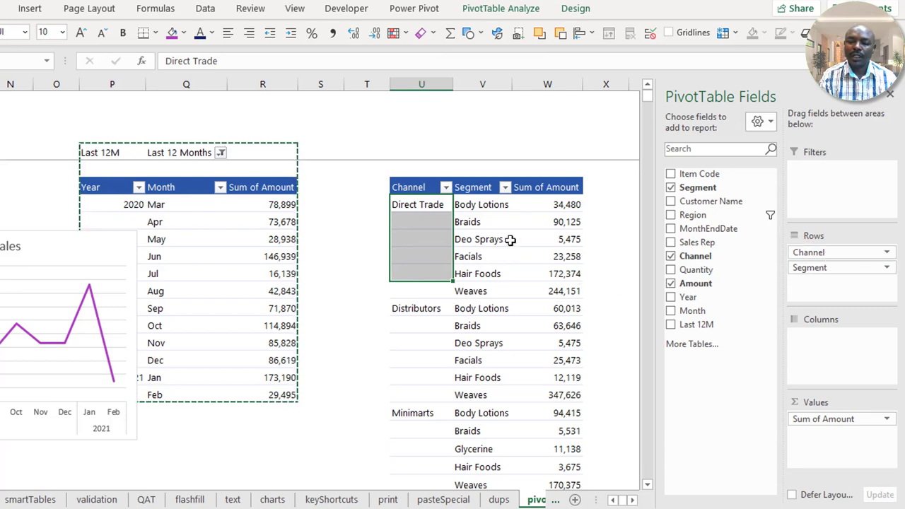
{"action": "left_click_drag", "start_coordinate": [425, 207], "coordinate": [422, 287]}
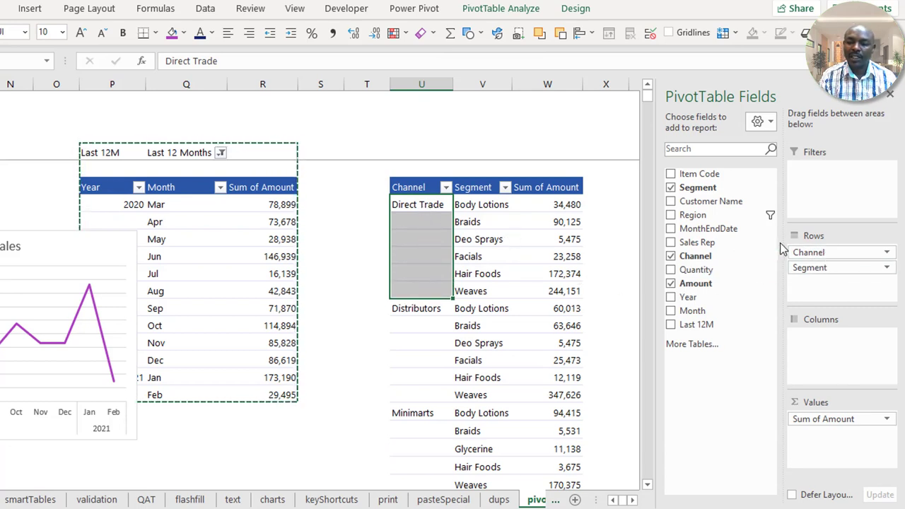
Move Channel below Segment in the rows to compare channels within each segment, and restore Channel as the outer field
{"action": "left_click_drag", "start_coordinate": [785, 252], "coordinate": [837, 299]}
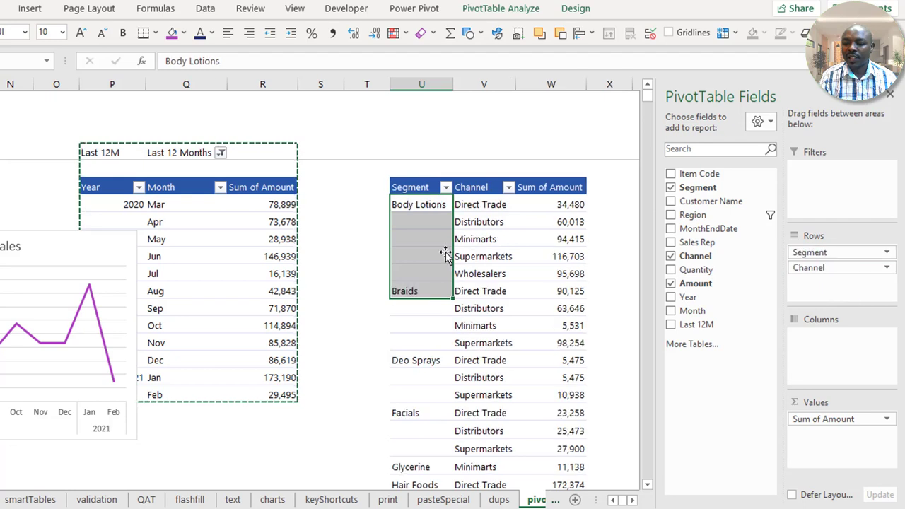
{"action": "left_click_drag", "start_coordinate": [474, 210], "coordinate": [475, 288]}
{"action": "left_click_drag", "start_coordinate": [833, 256], "coordinate": [838, 284]}
Clear the copy outline around the monthly PivotTable and return to the start of the sales data
{"action": "left_click", "coordinate": [463, 222]}
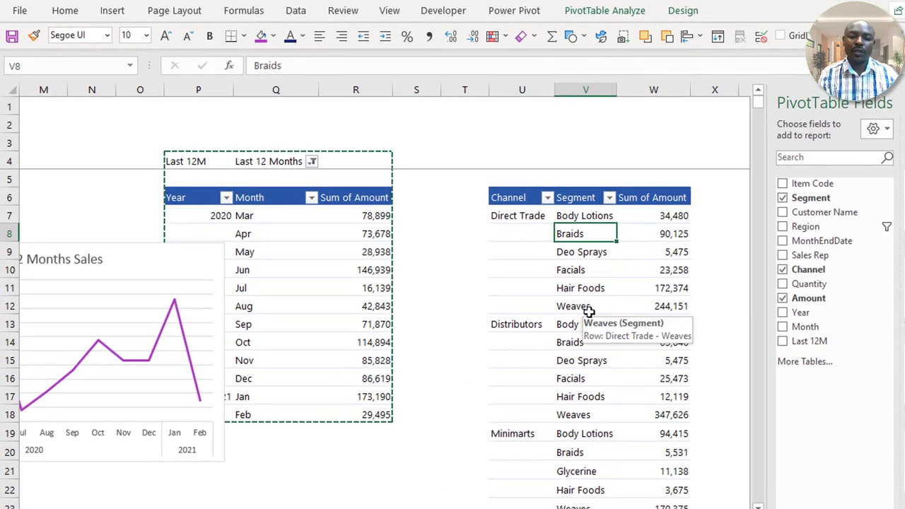
{"action": "key", "text": "Escape"}
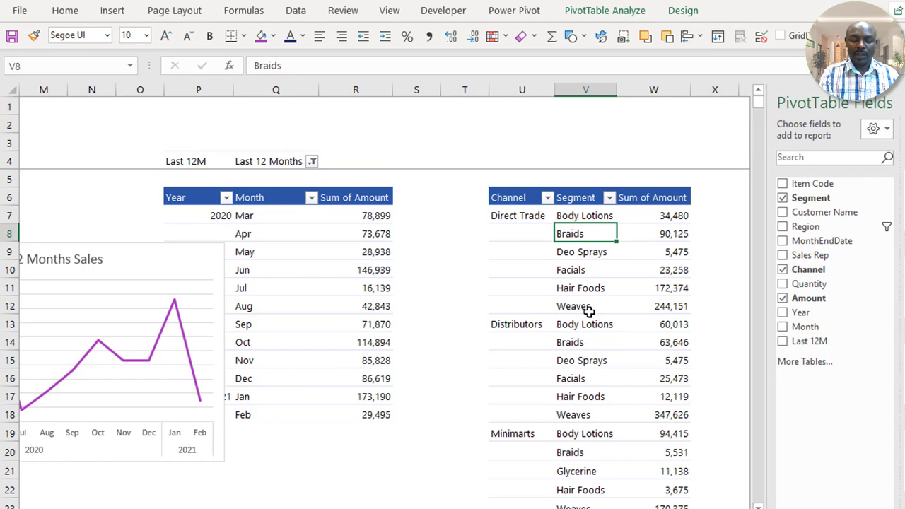
{"action": "key", "text": "ctrl+Home"}
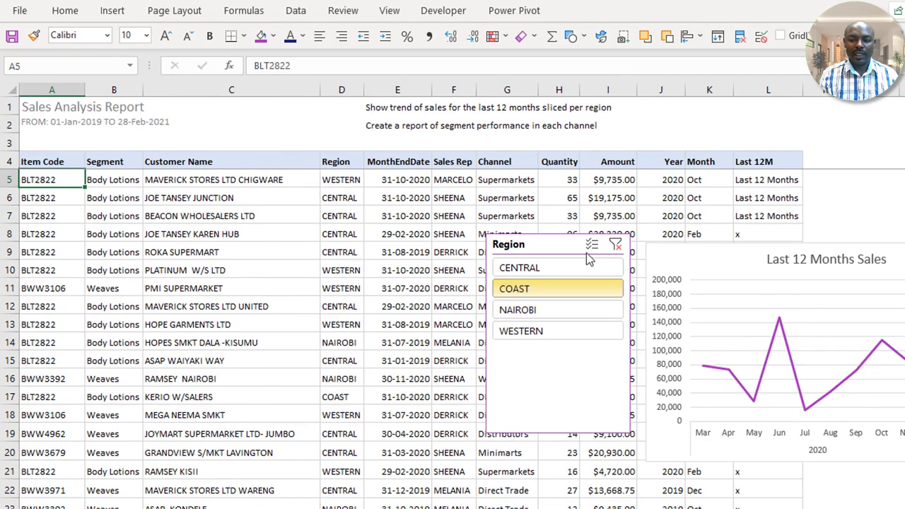
{"action": "left_click", "coordinate": [382, 178]}
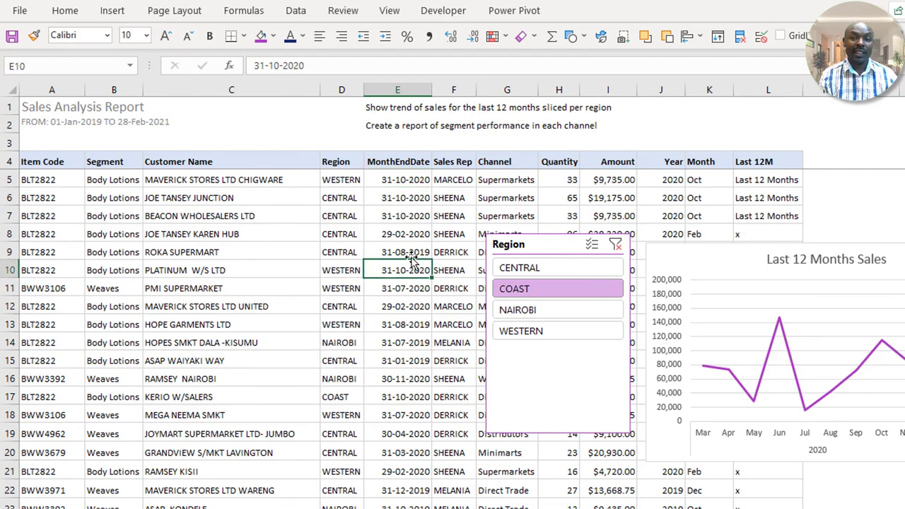
{"action": "left_click", "coordinate": [478, 217]}
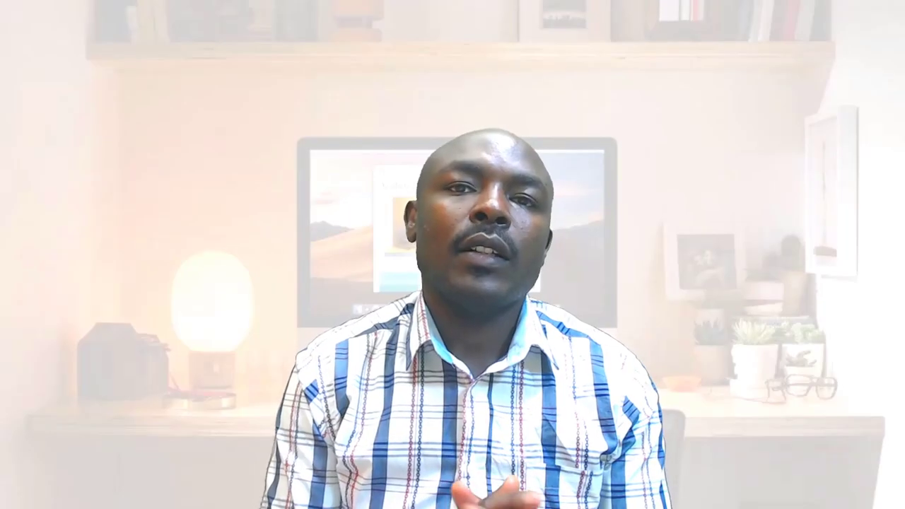